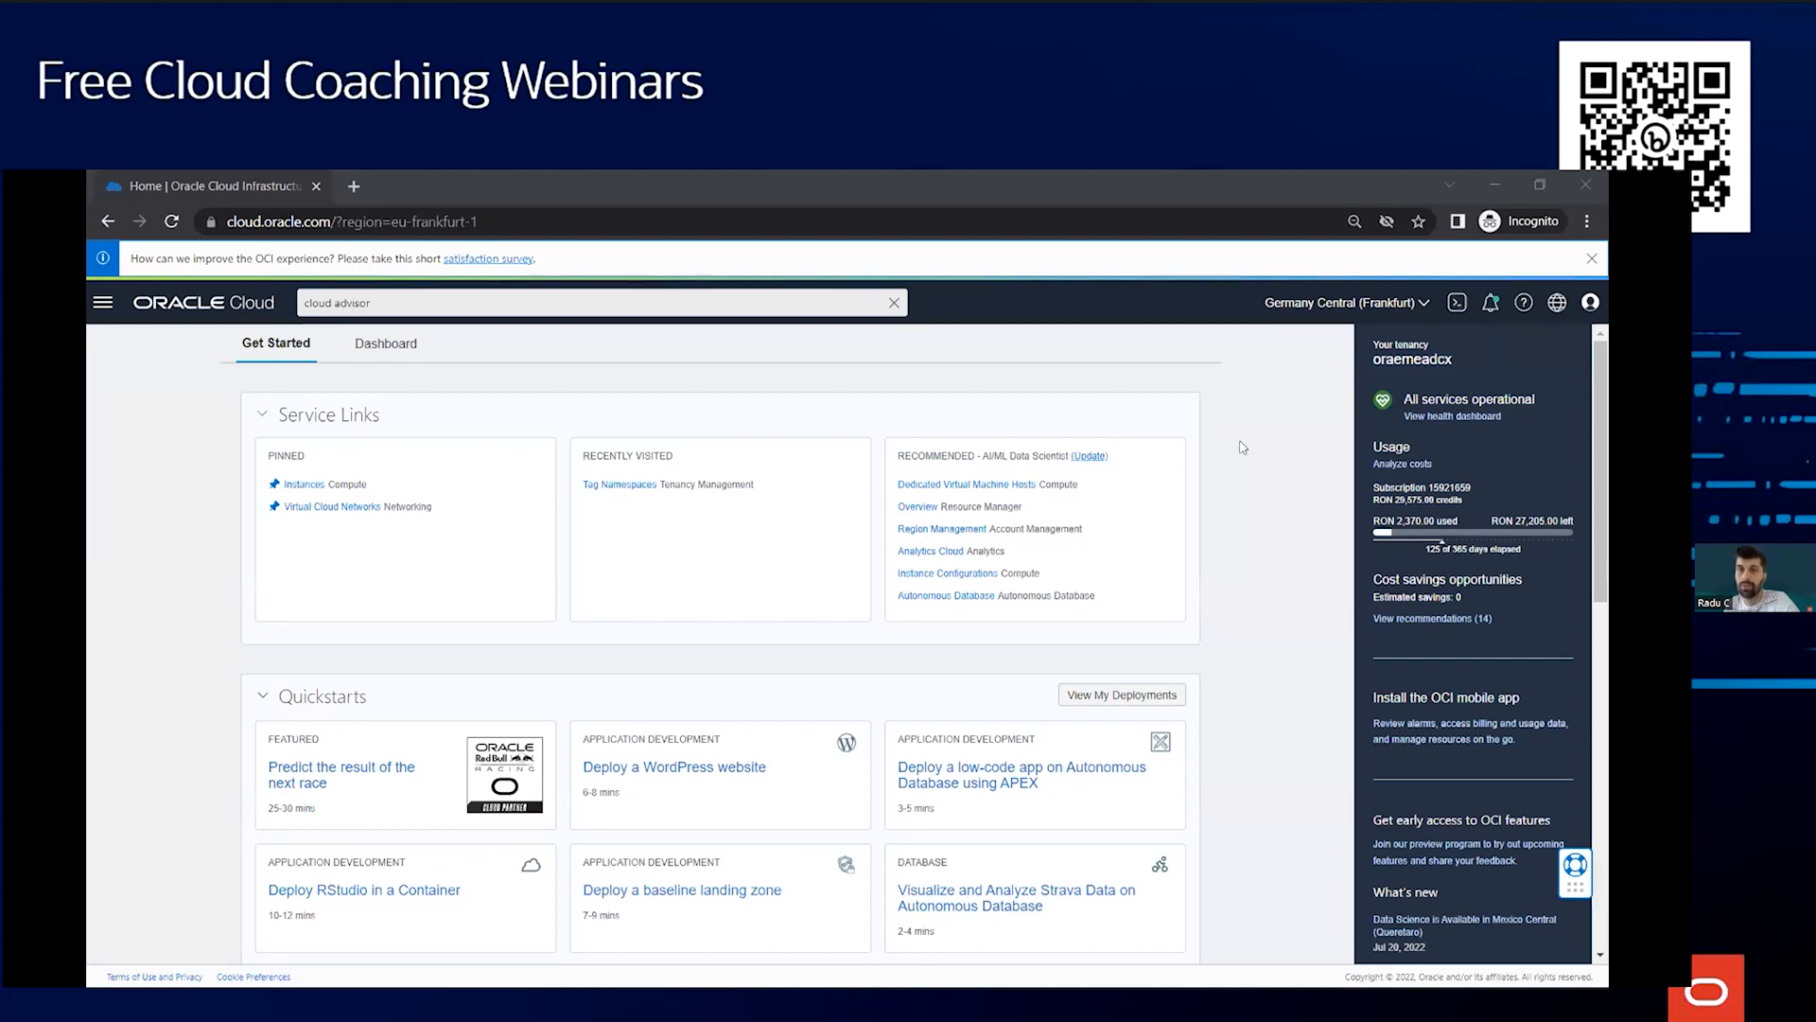
Open region management from the region selector, review the subscribed infrastructure regions, and return to the console home page
click(1293, 304)
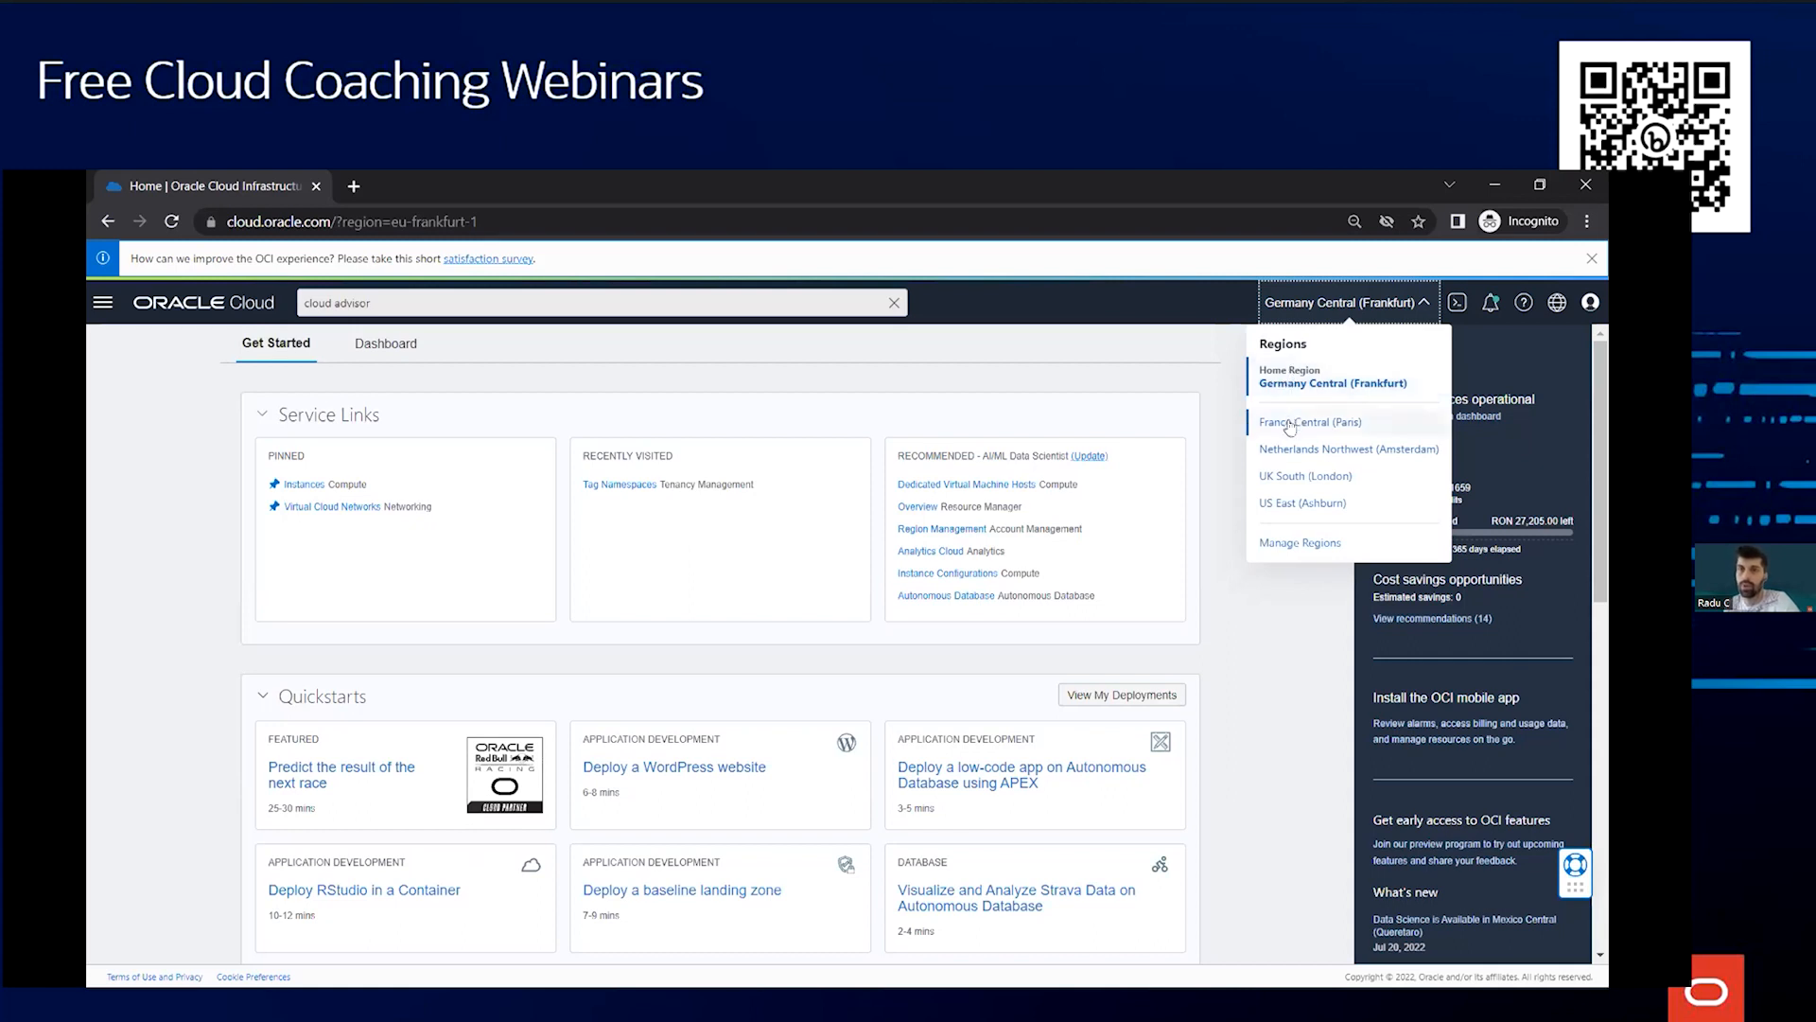
click(1292, 556)
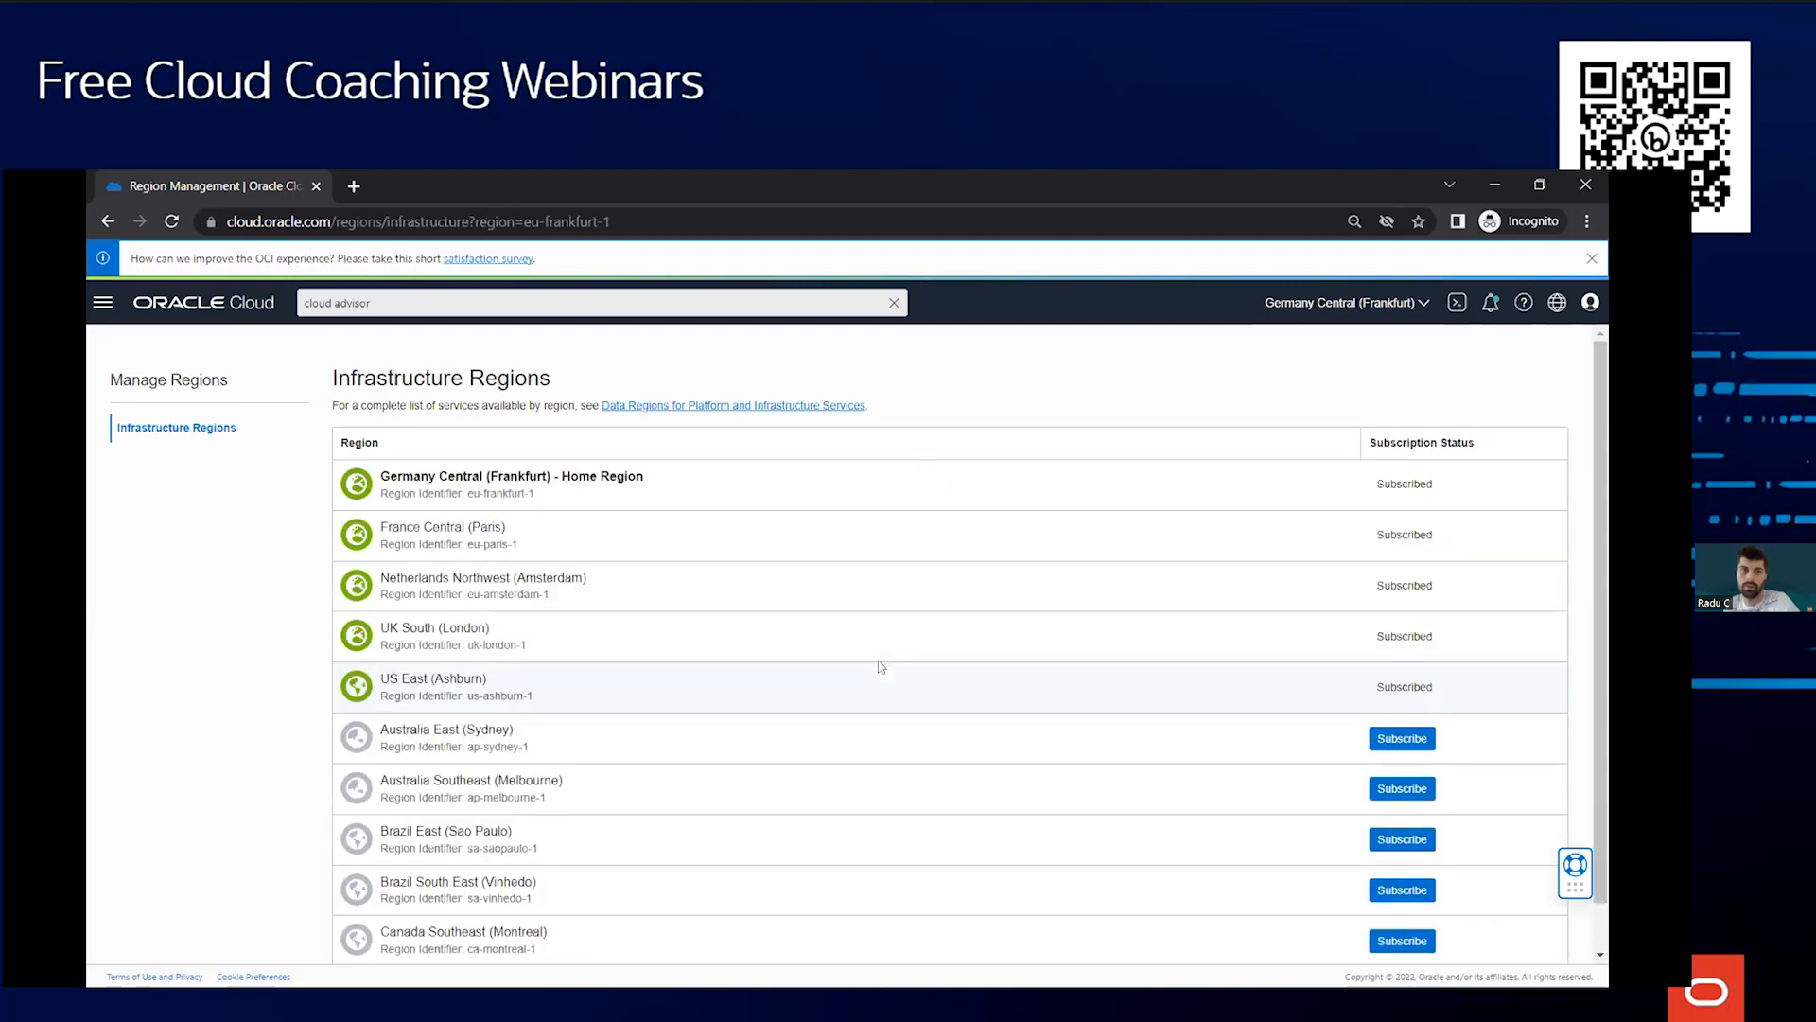
scroll(931, 660, down, 1)
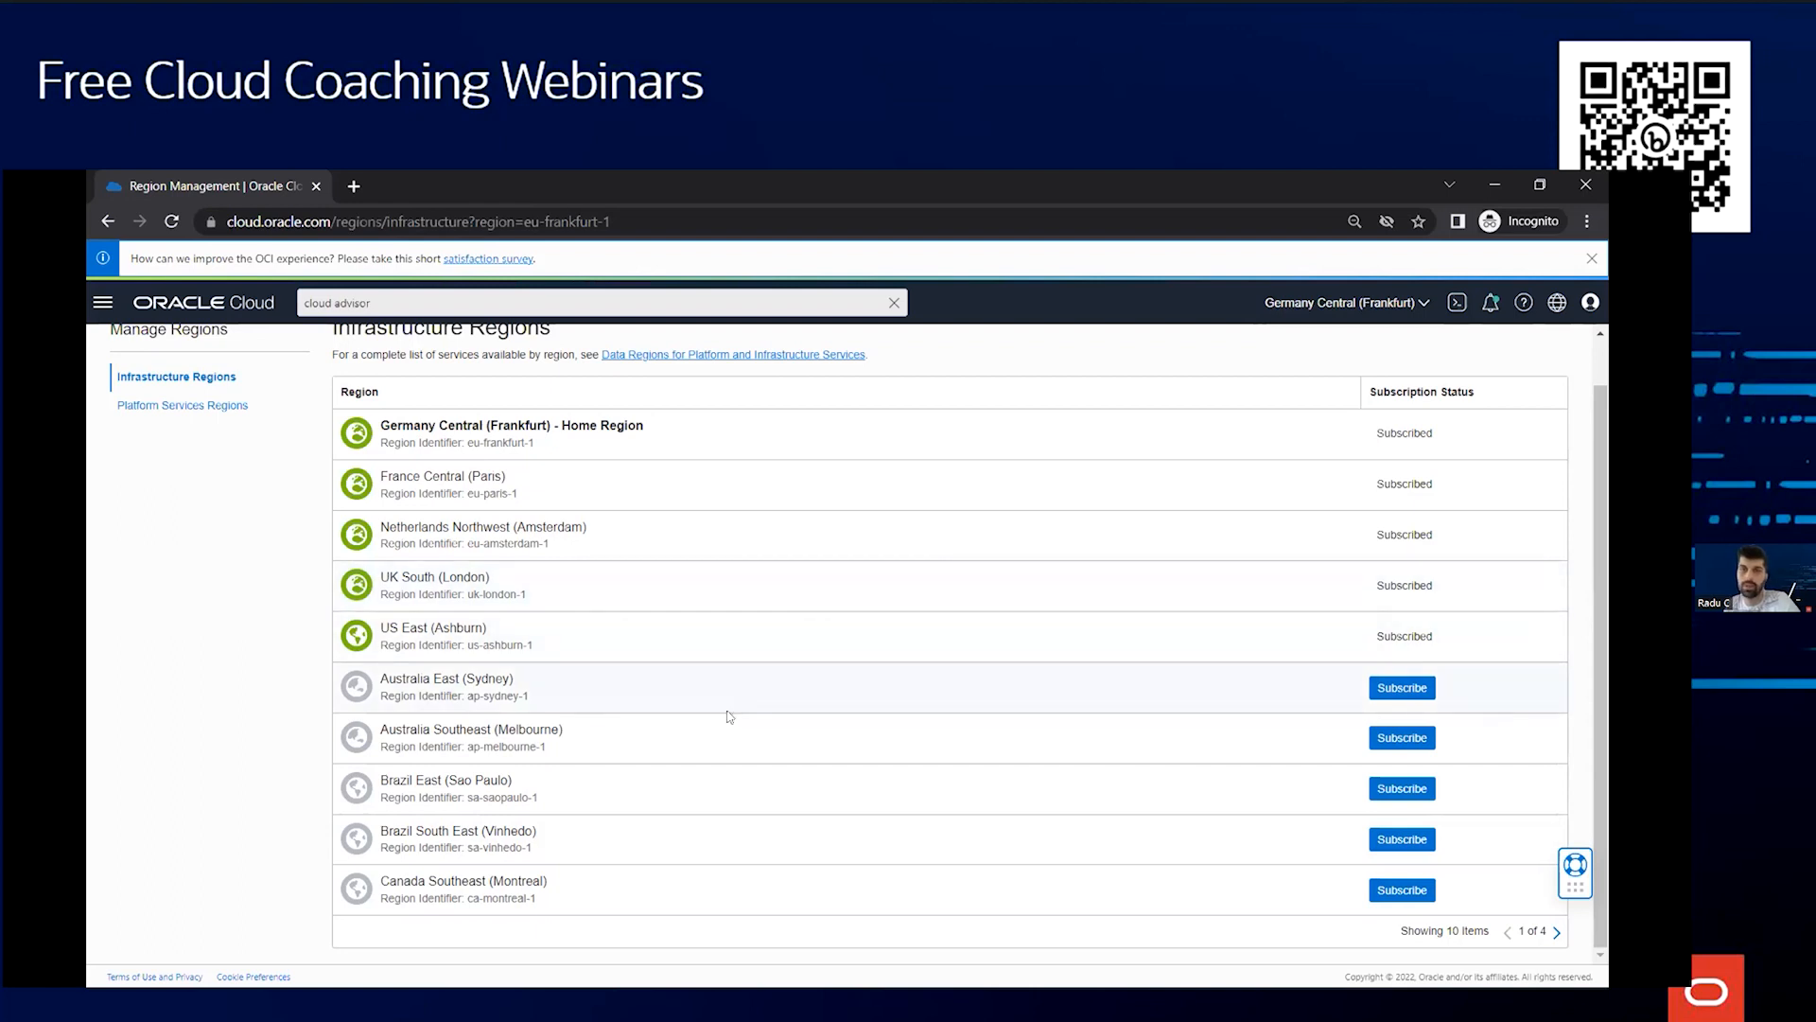
scroll(702, 762, up, 1)
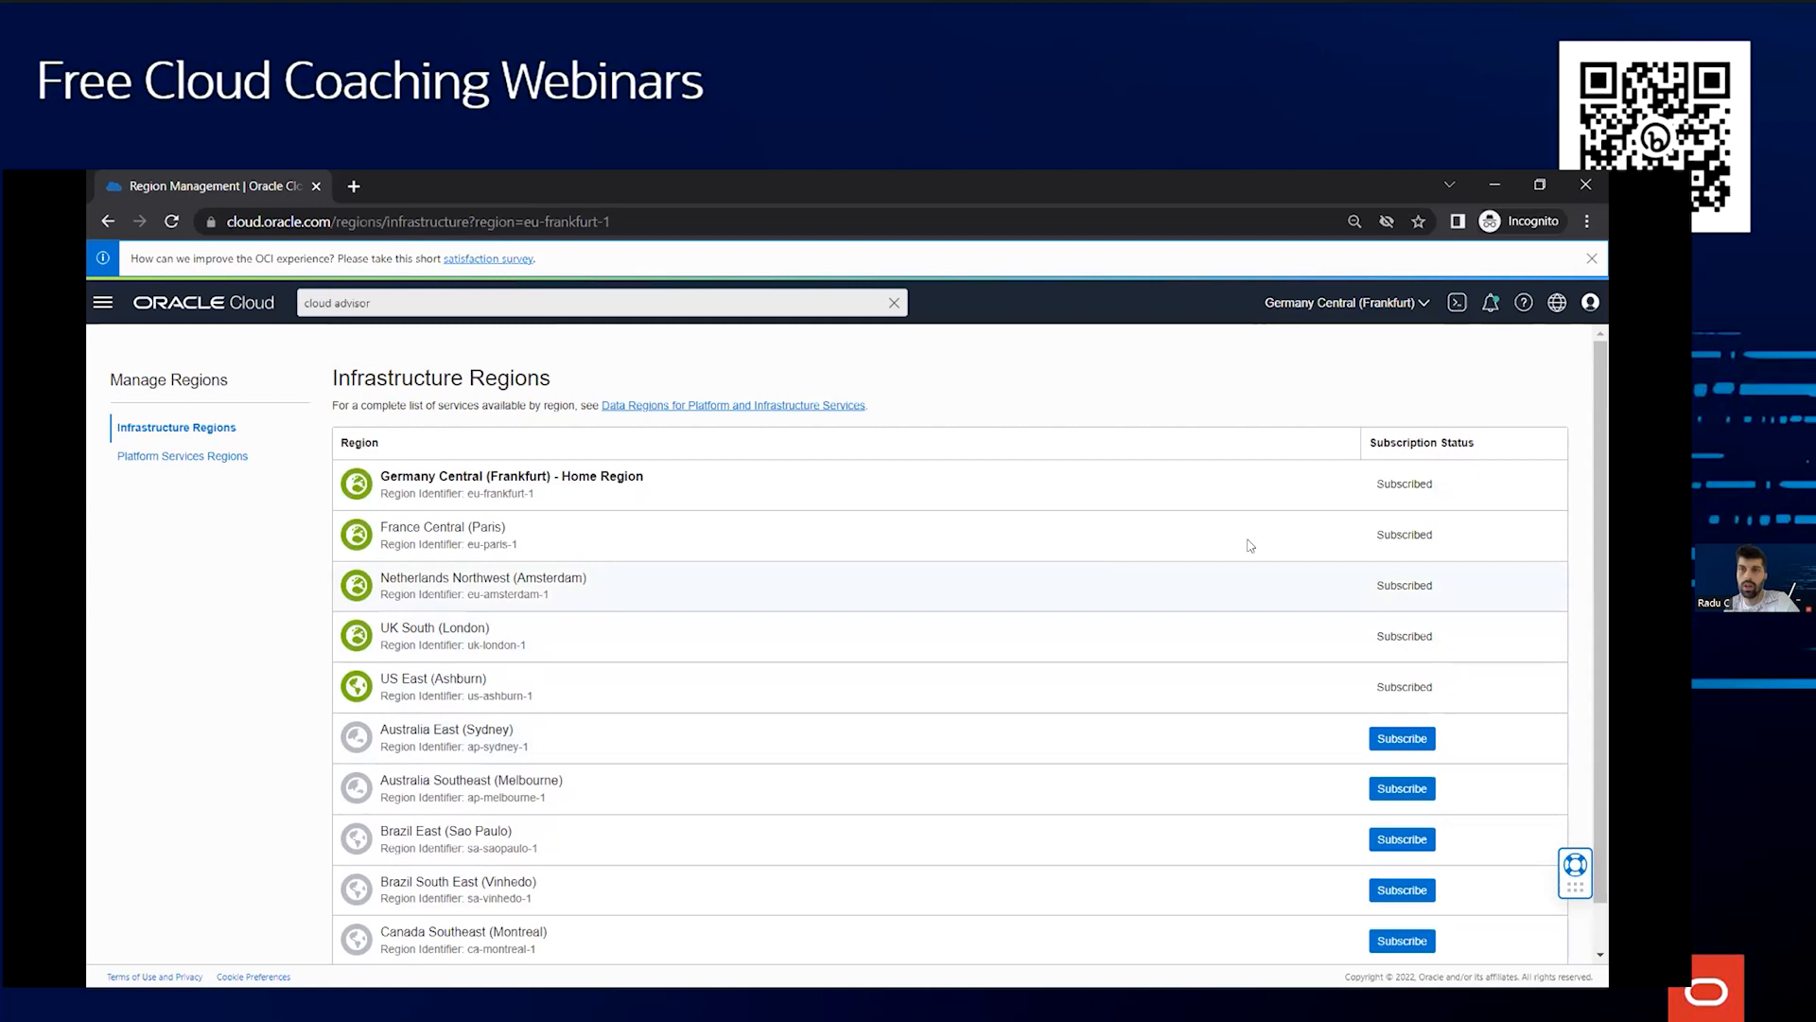
click(213, 311)
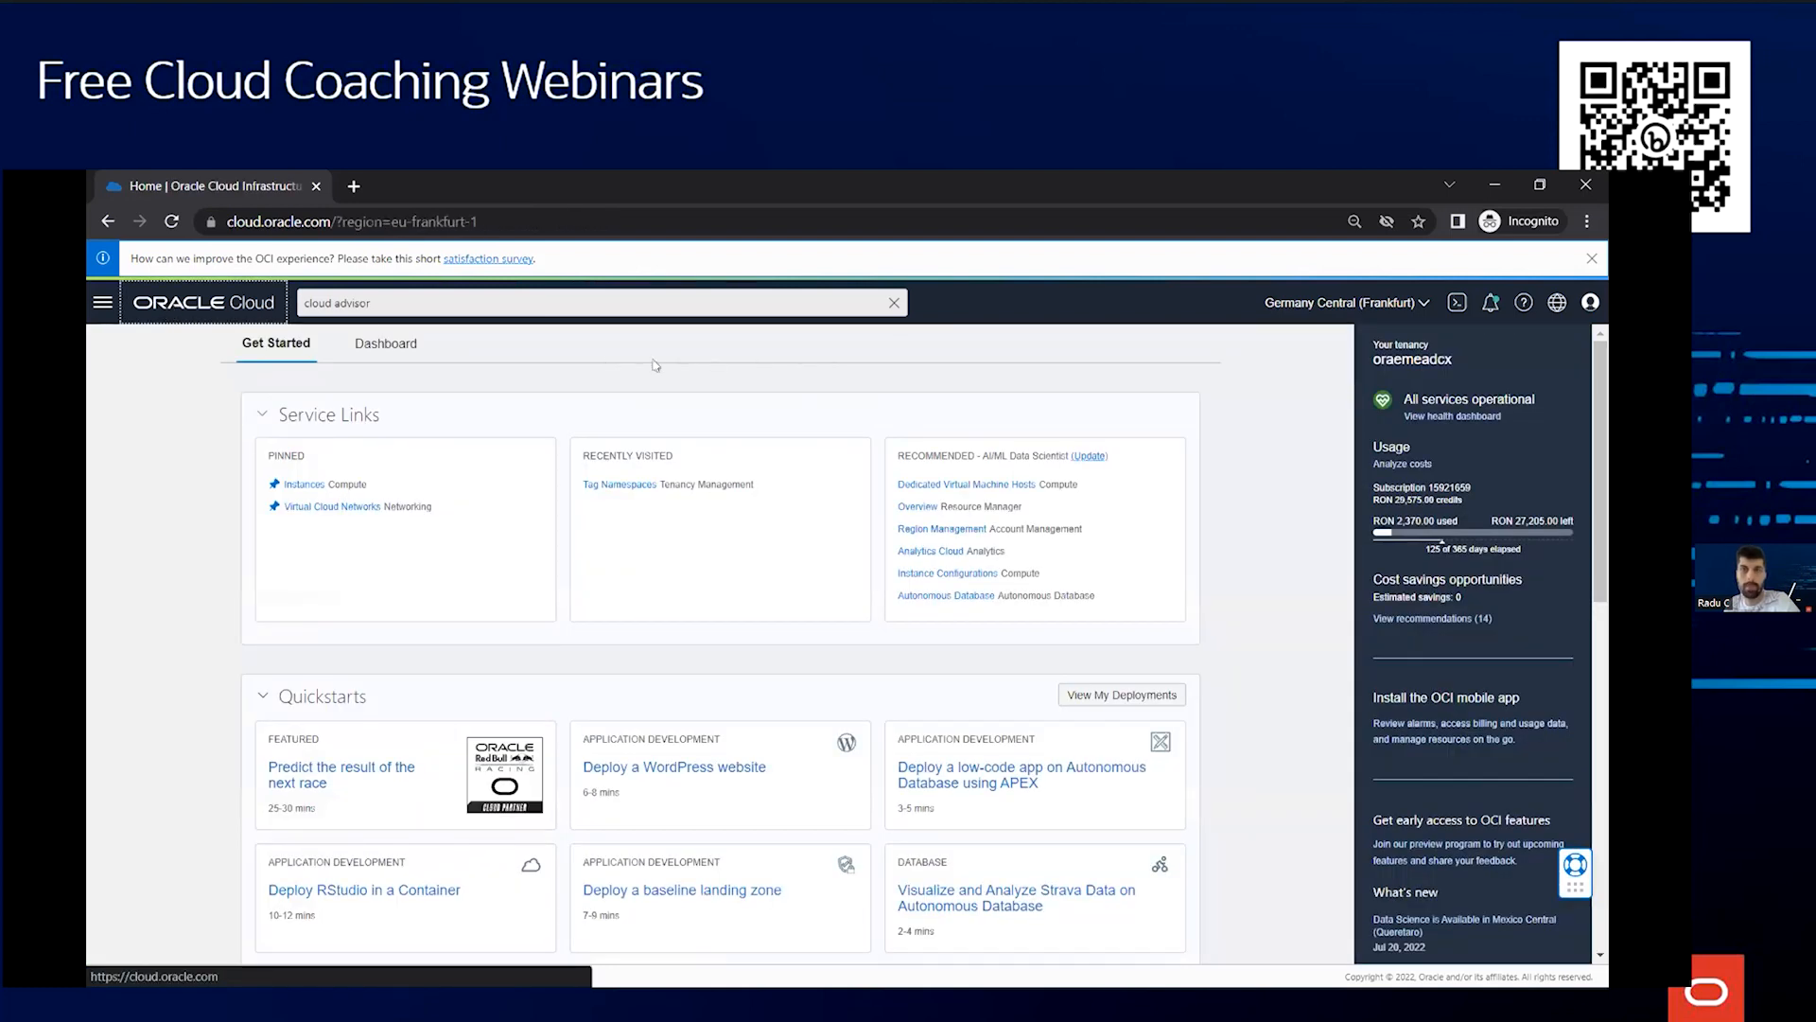
Browse the navigation menu's service categories, including Billing & Cost Management
click(104, 305)
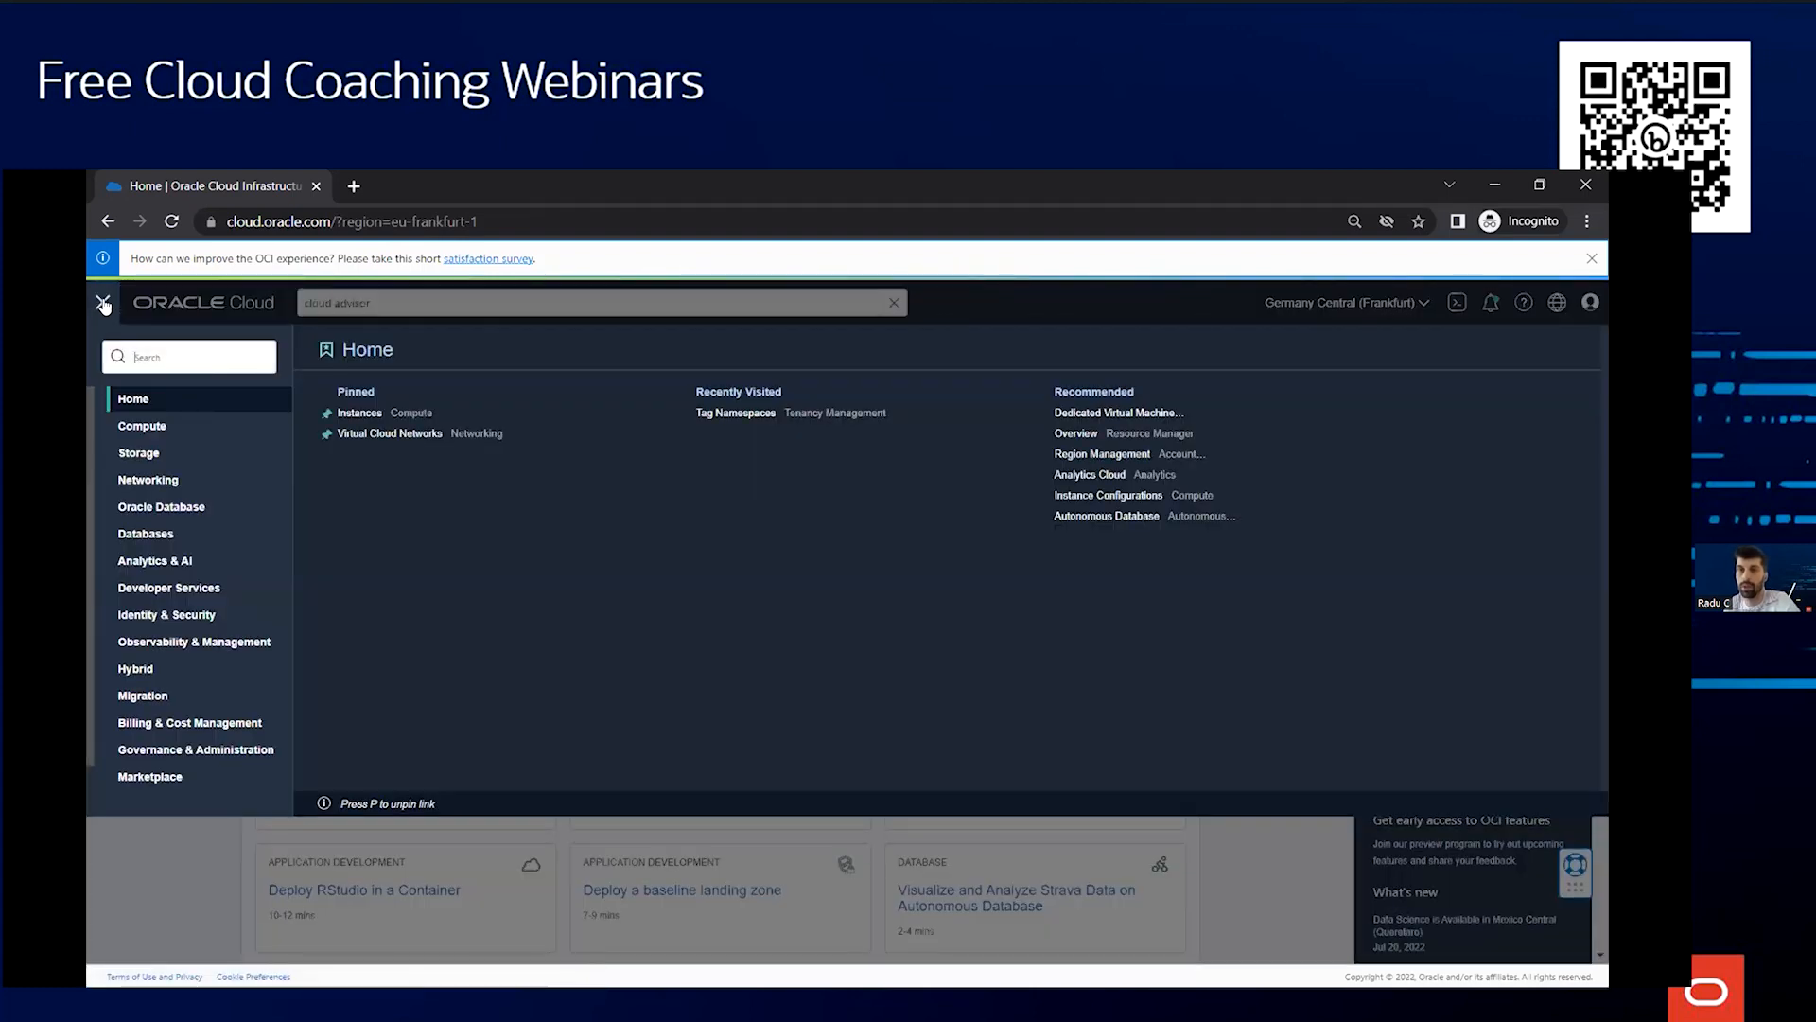
scroll(178, 509, down, 1)
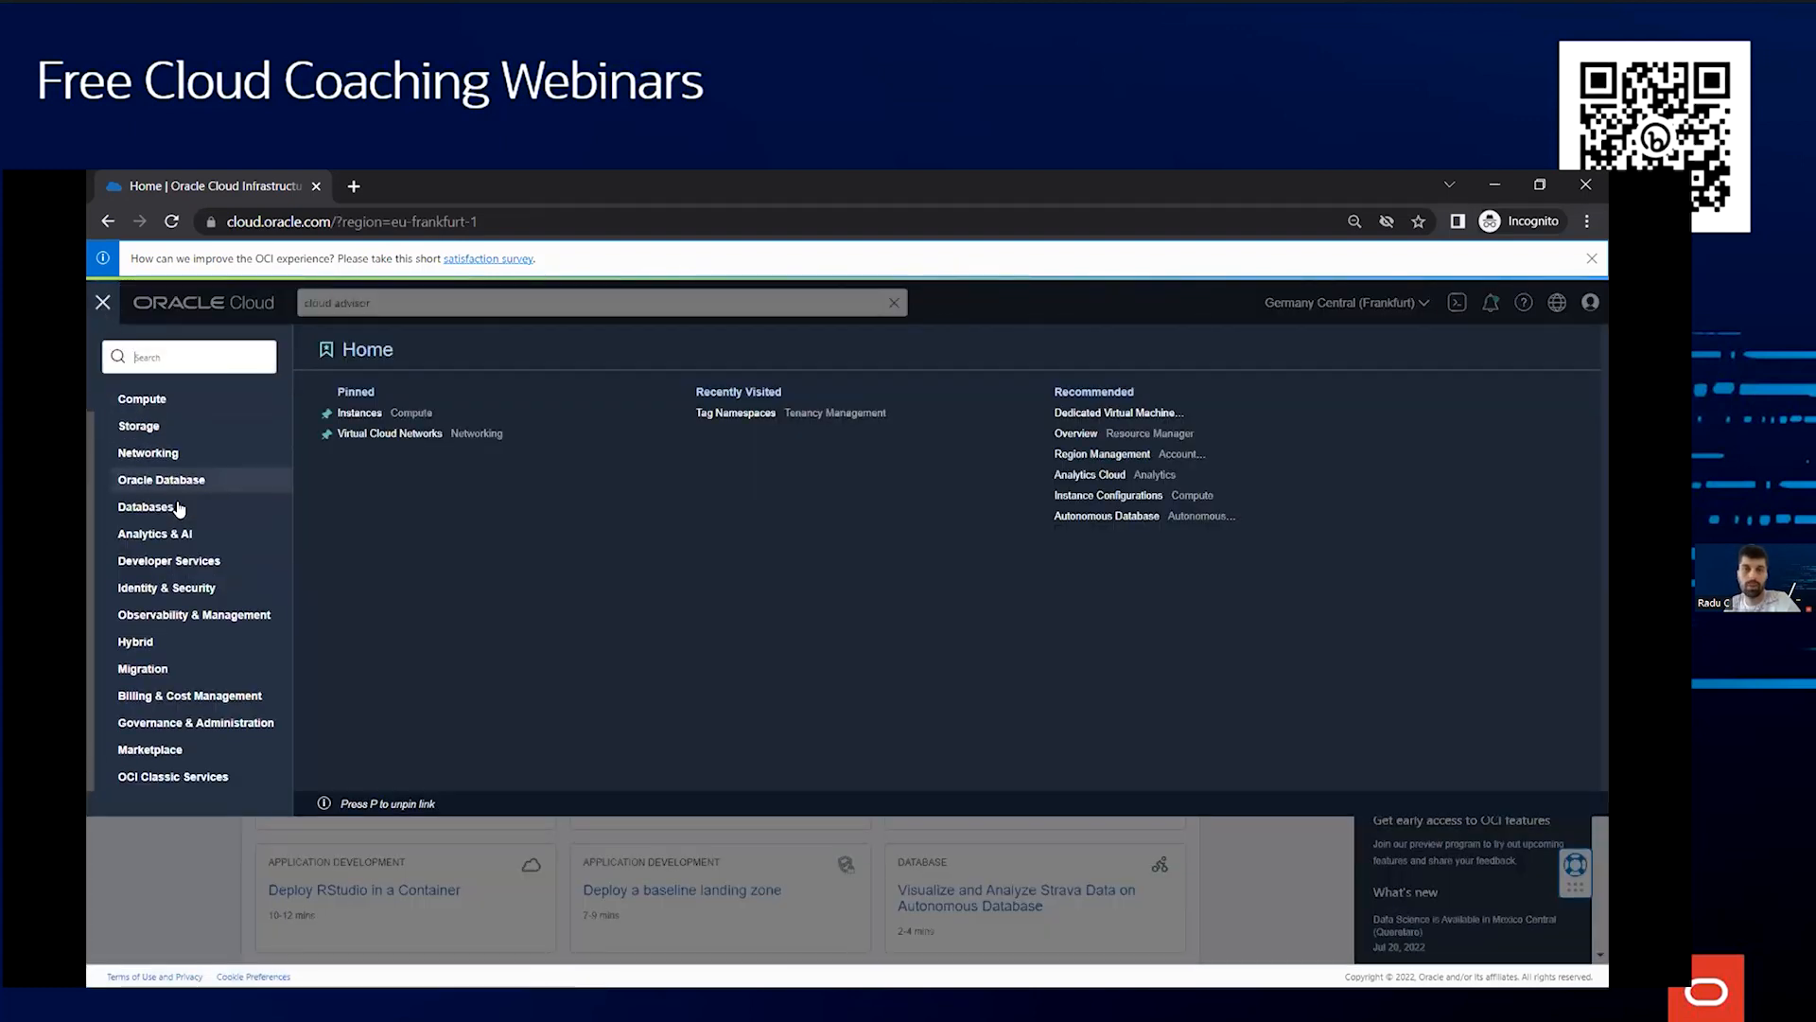
click(196, 694)
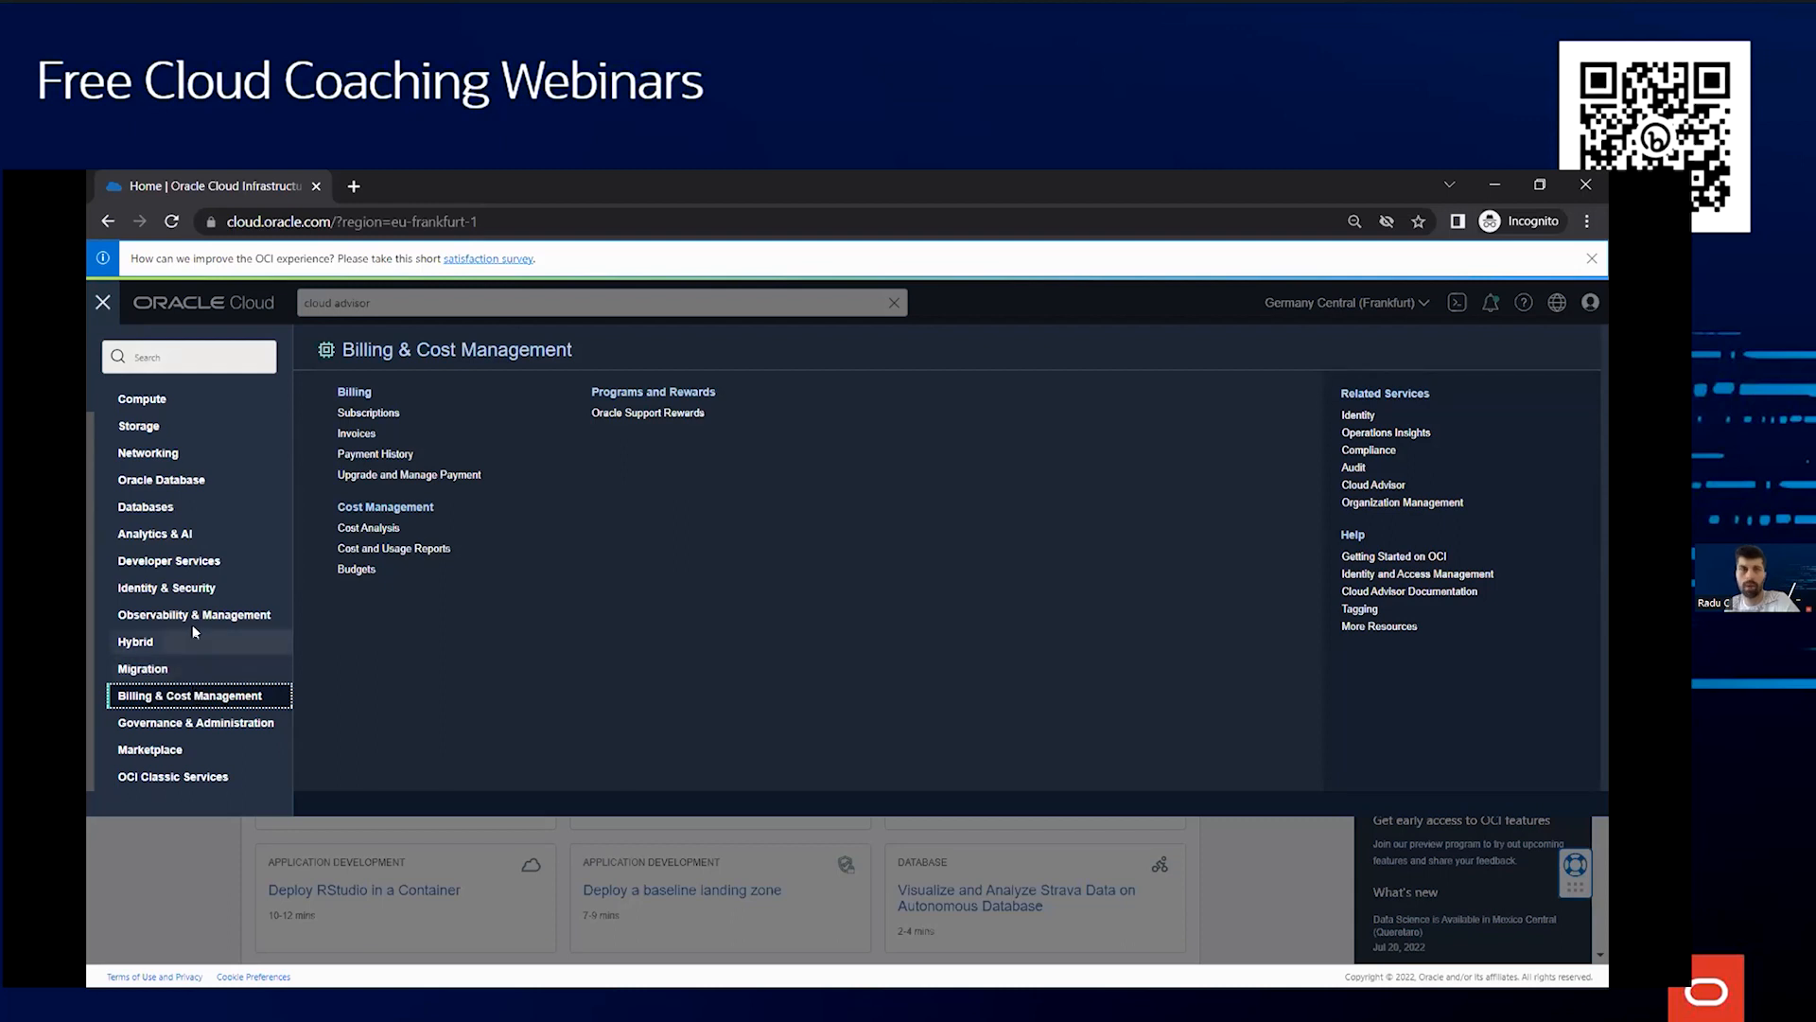
scroll(192, 624, up, 1)
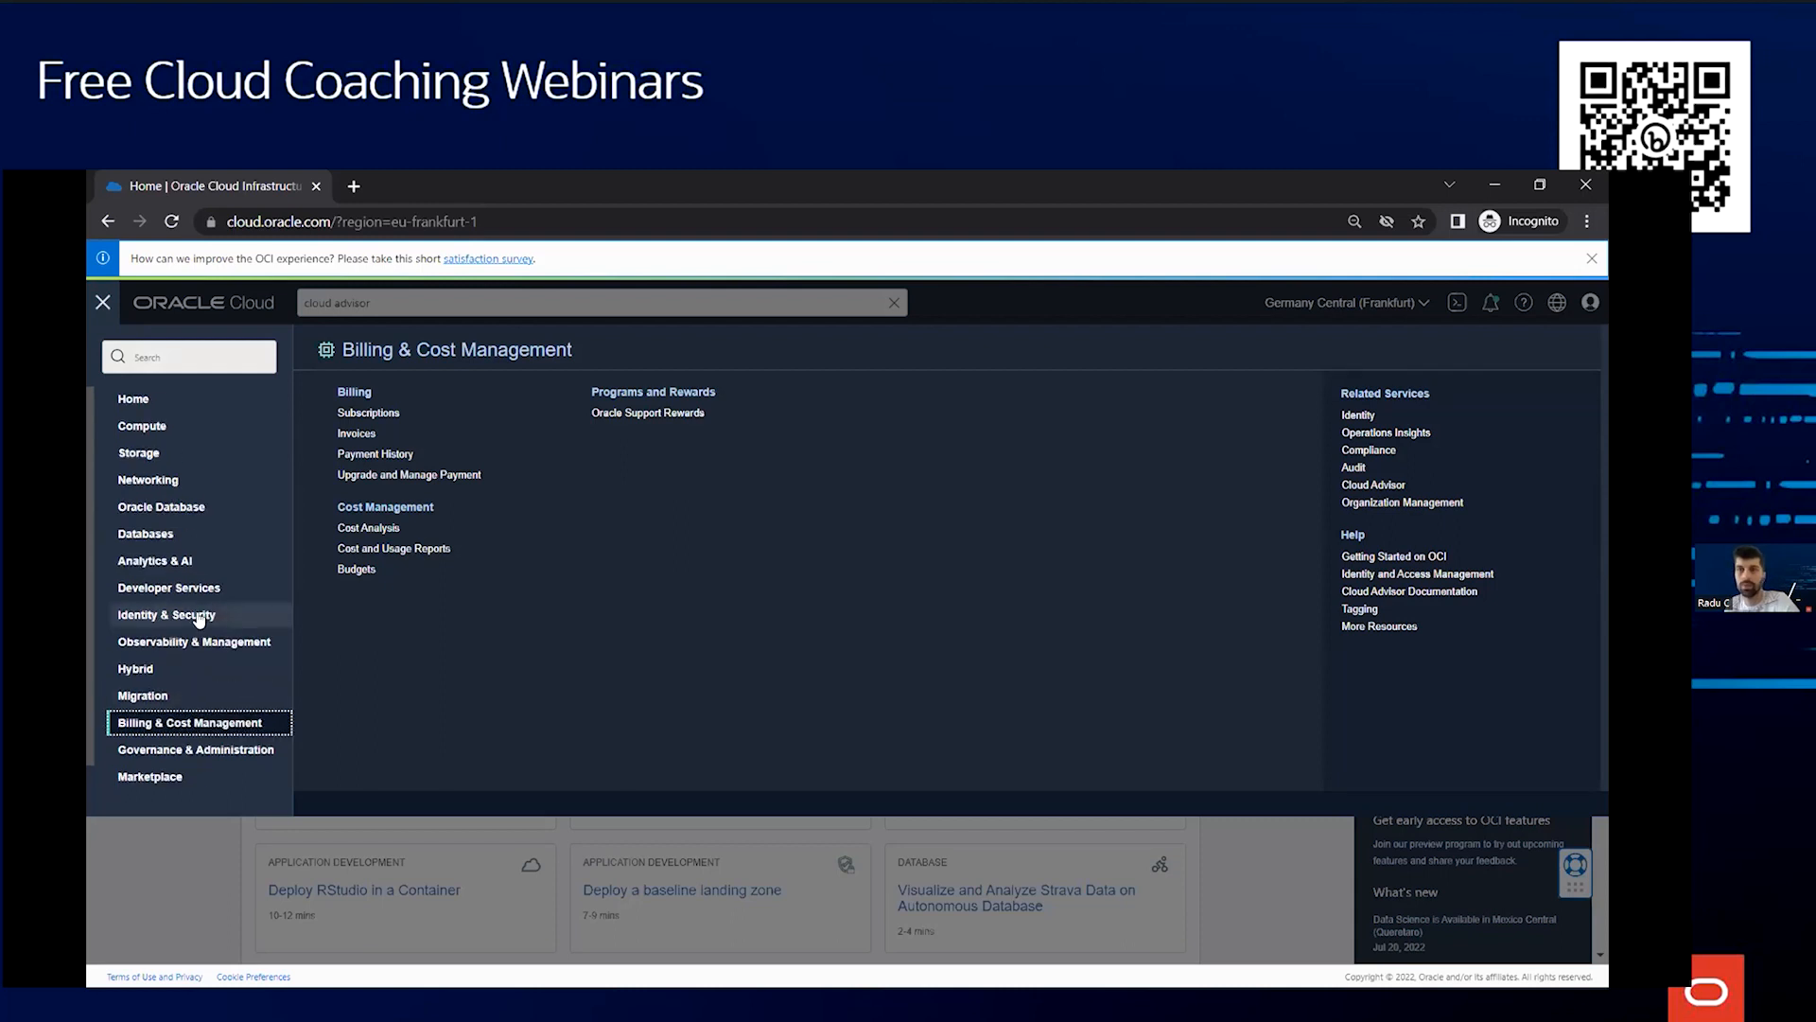
Open Compartments under Identity & Security and view the details of the root compartment oraemeadcx
click(199, 617)
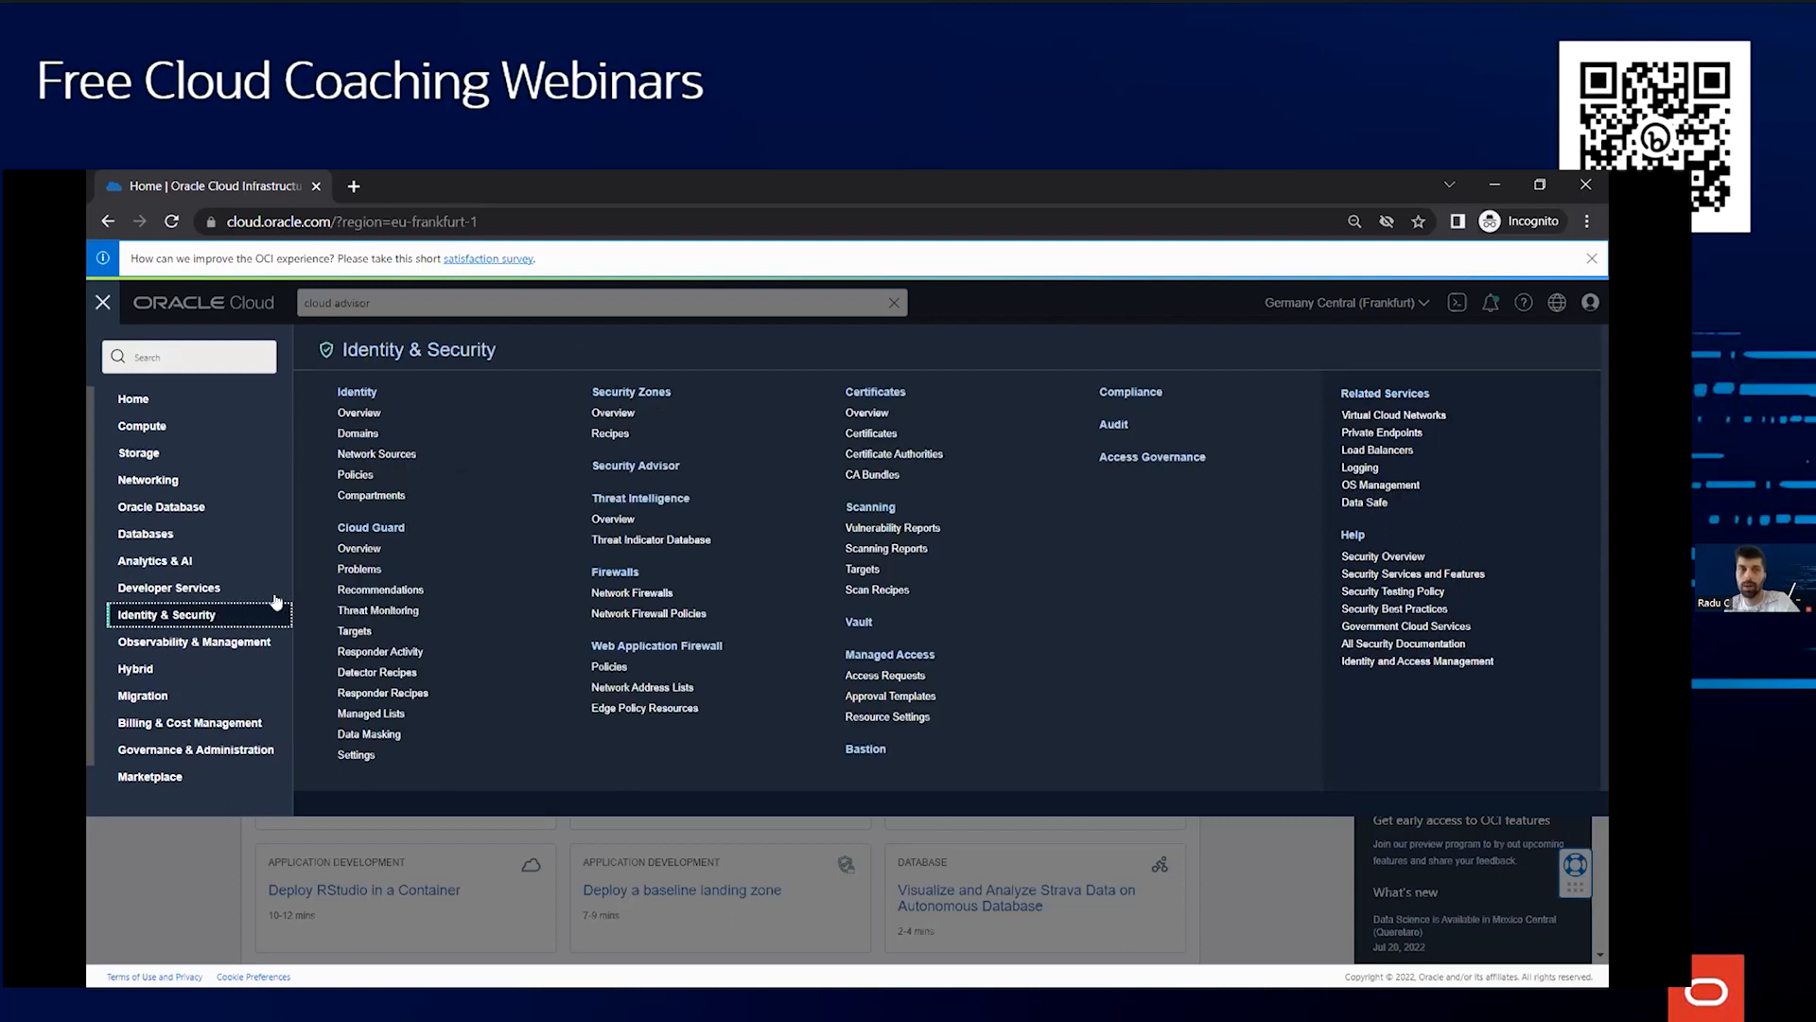
click(374, 496)
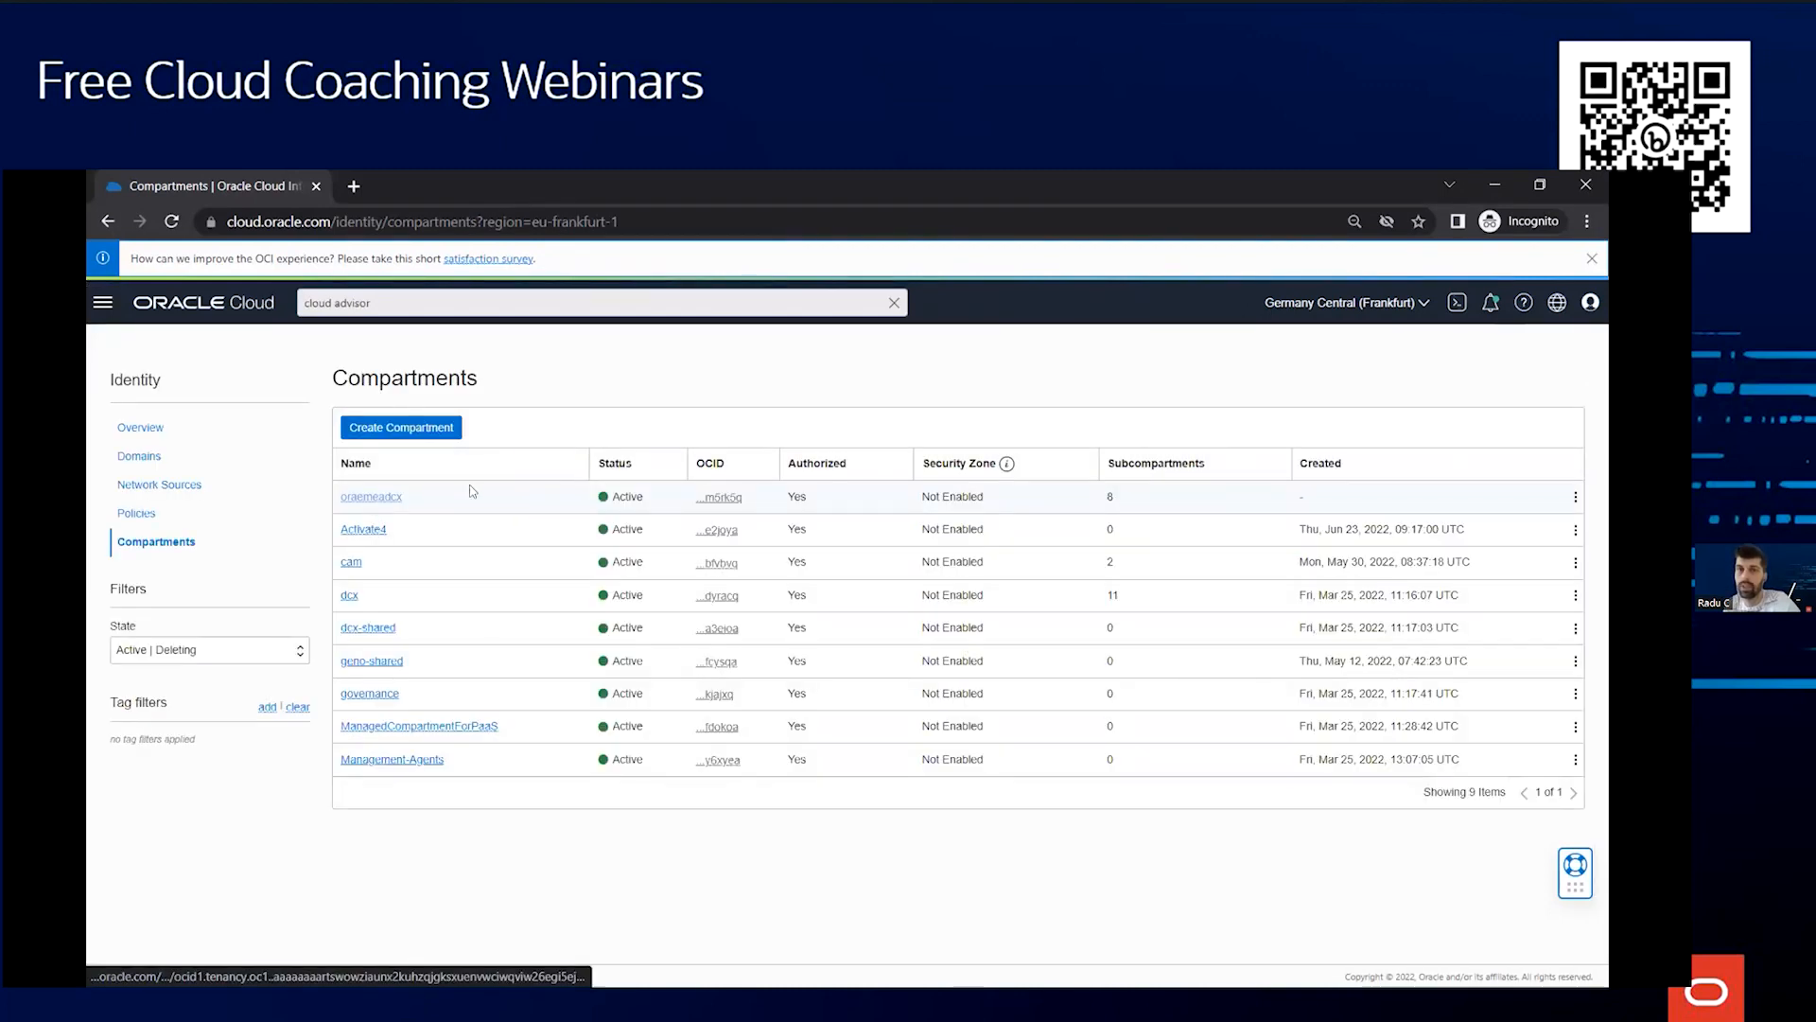
click(374, 498)
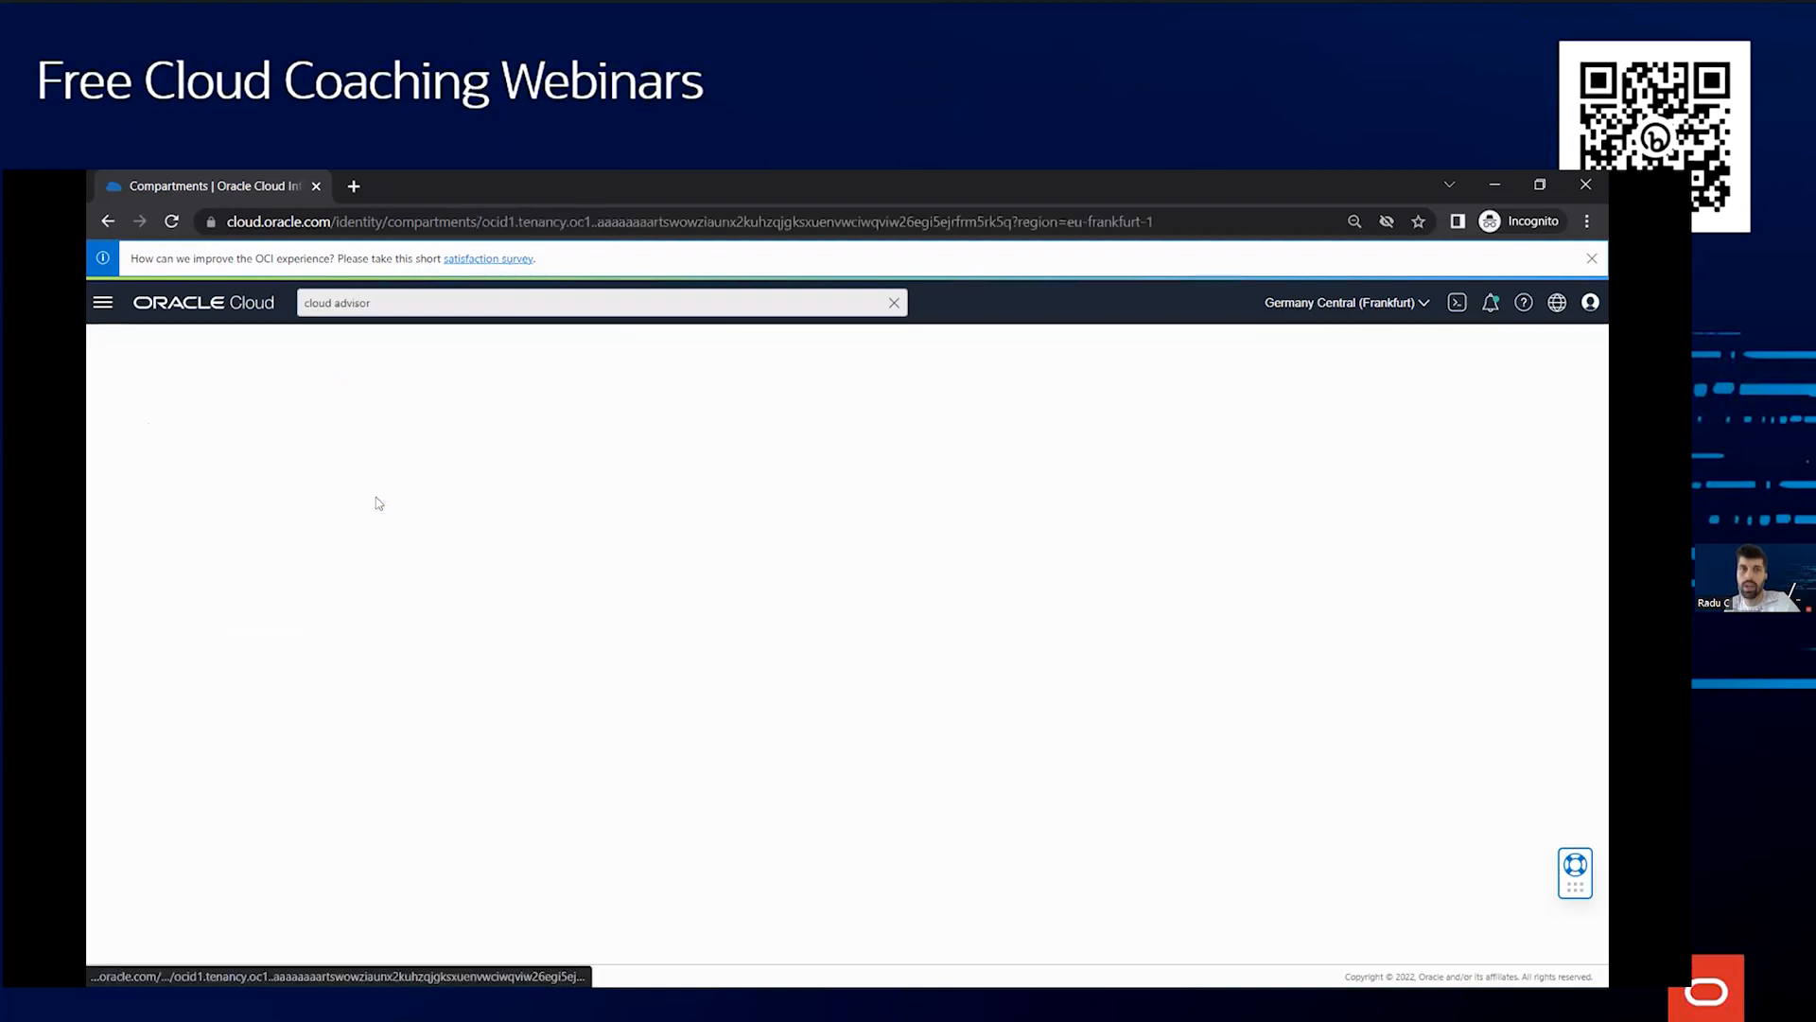
scroll(691, 544, down, 2)
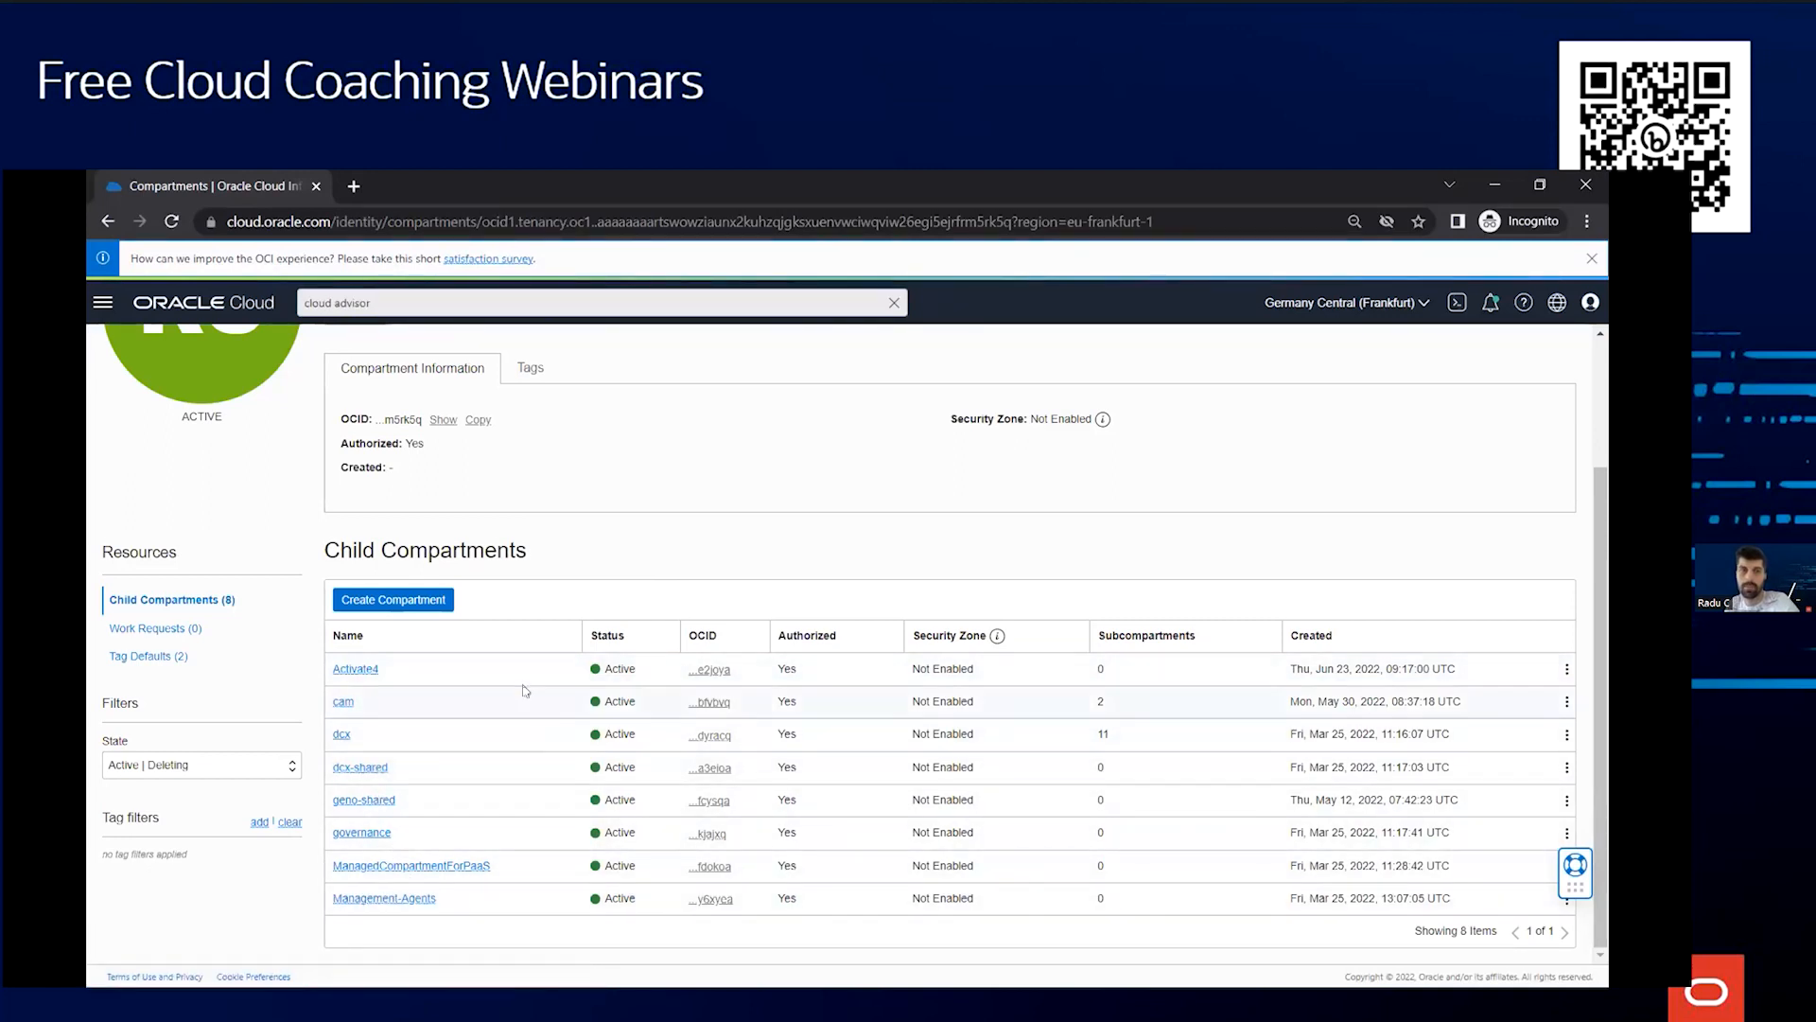
scroll(511, 686, up, 2)
Return to the console home page and switch to its Dashboard view
click(185, 311)
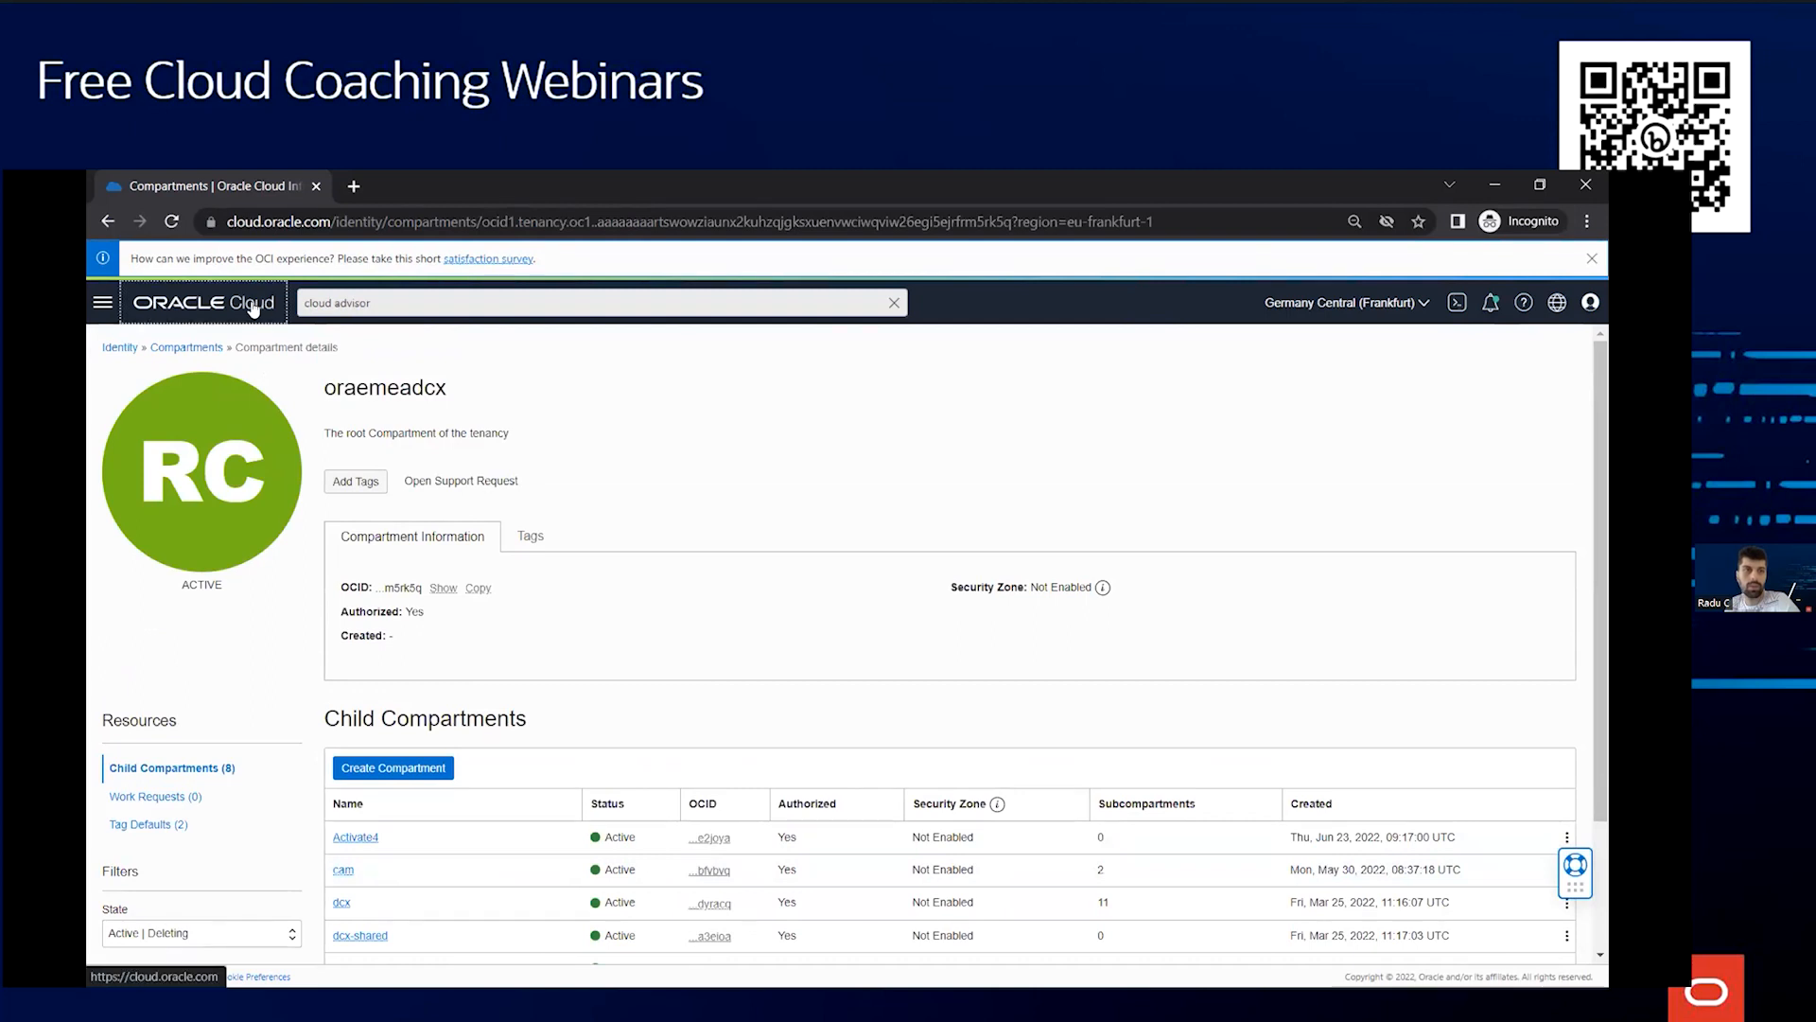
click(102, 303)
click(102, 303)
click(380, 347)
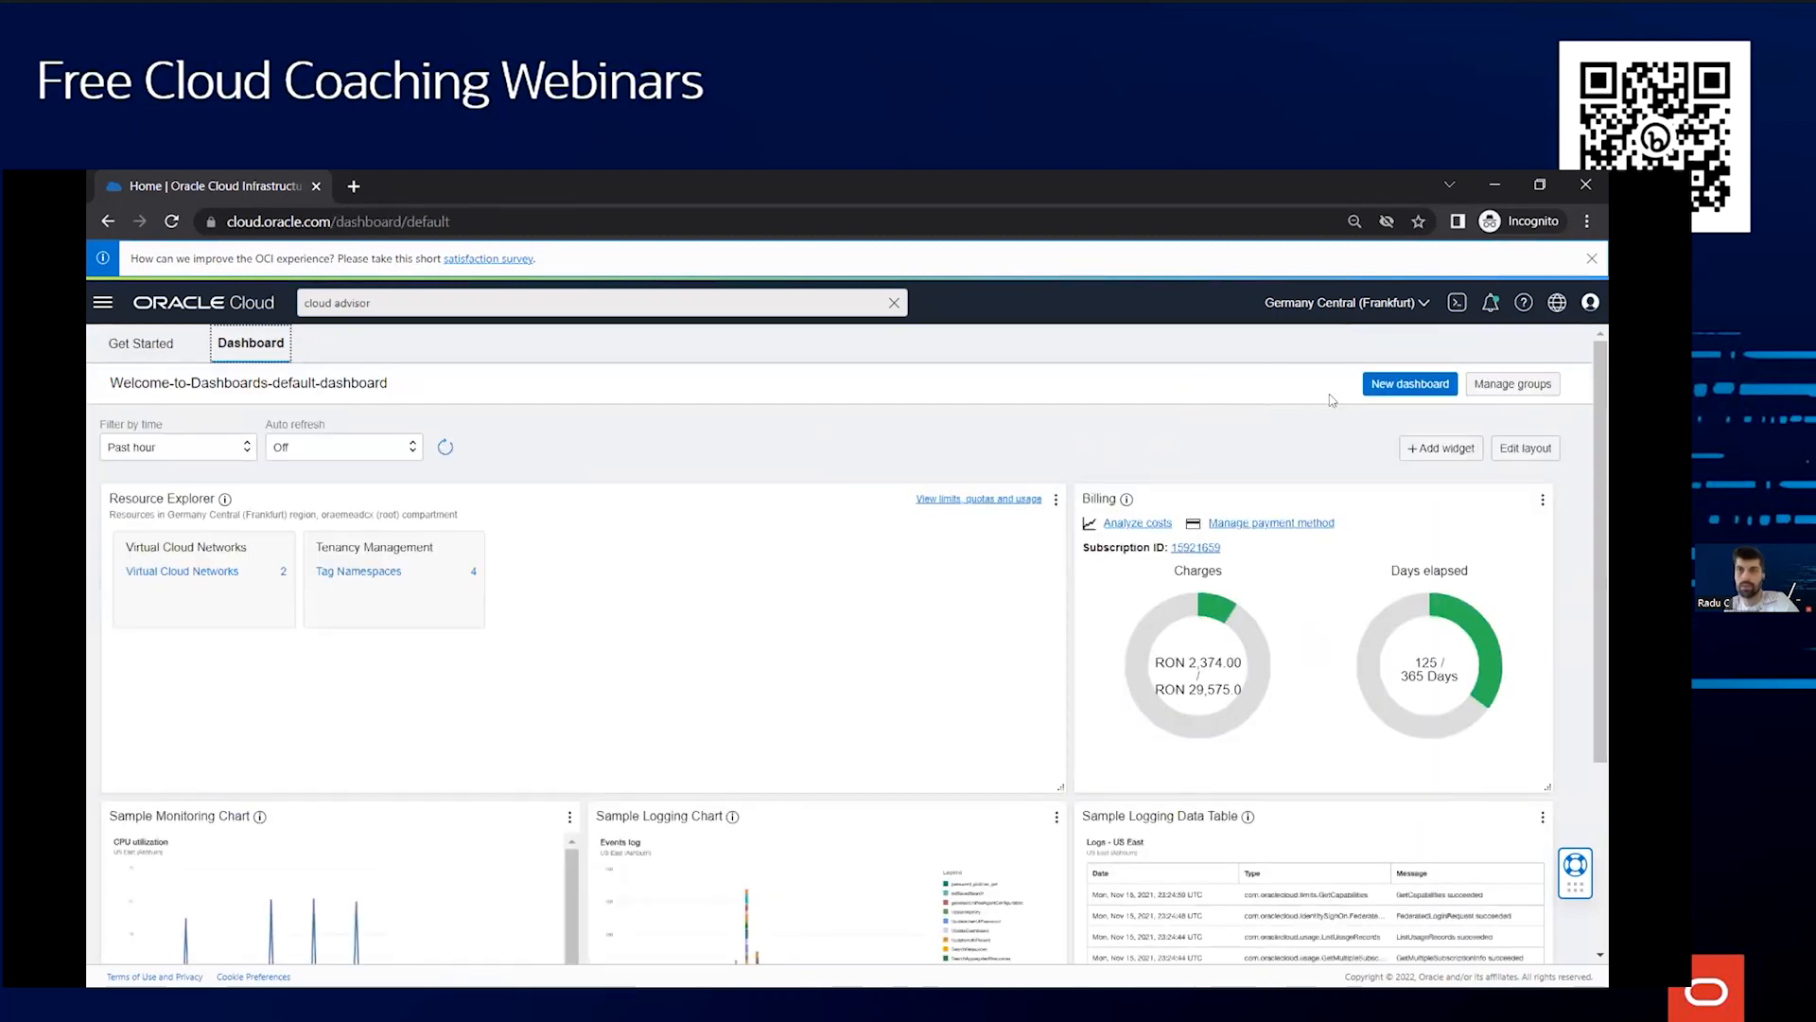
click(1394, 383)
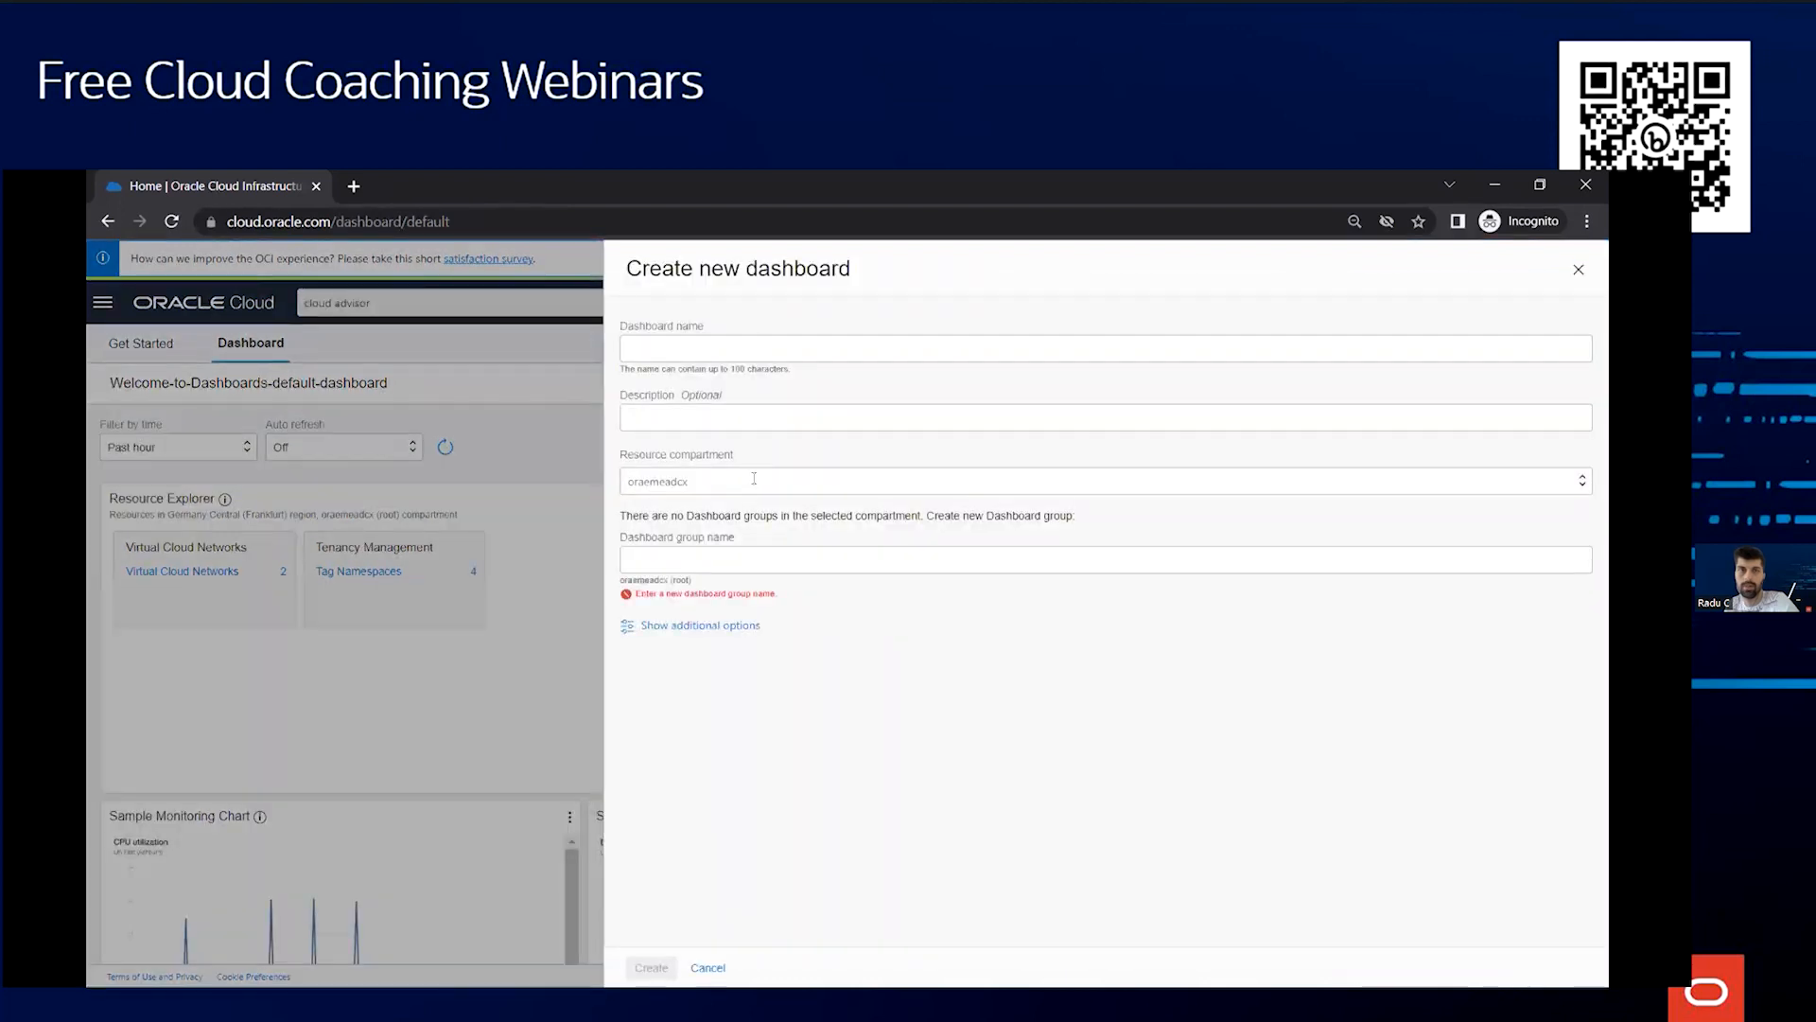
click(754, 479)
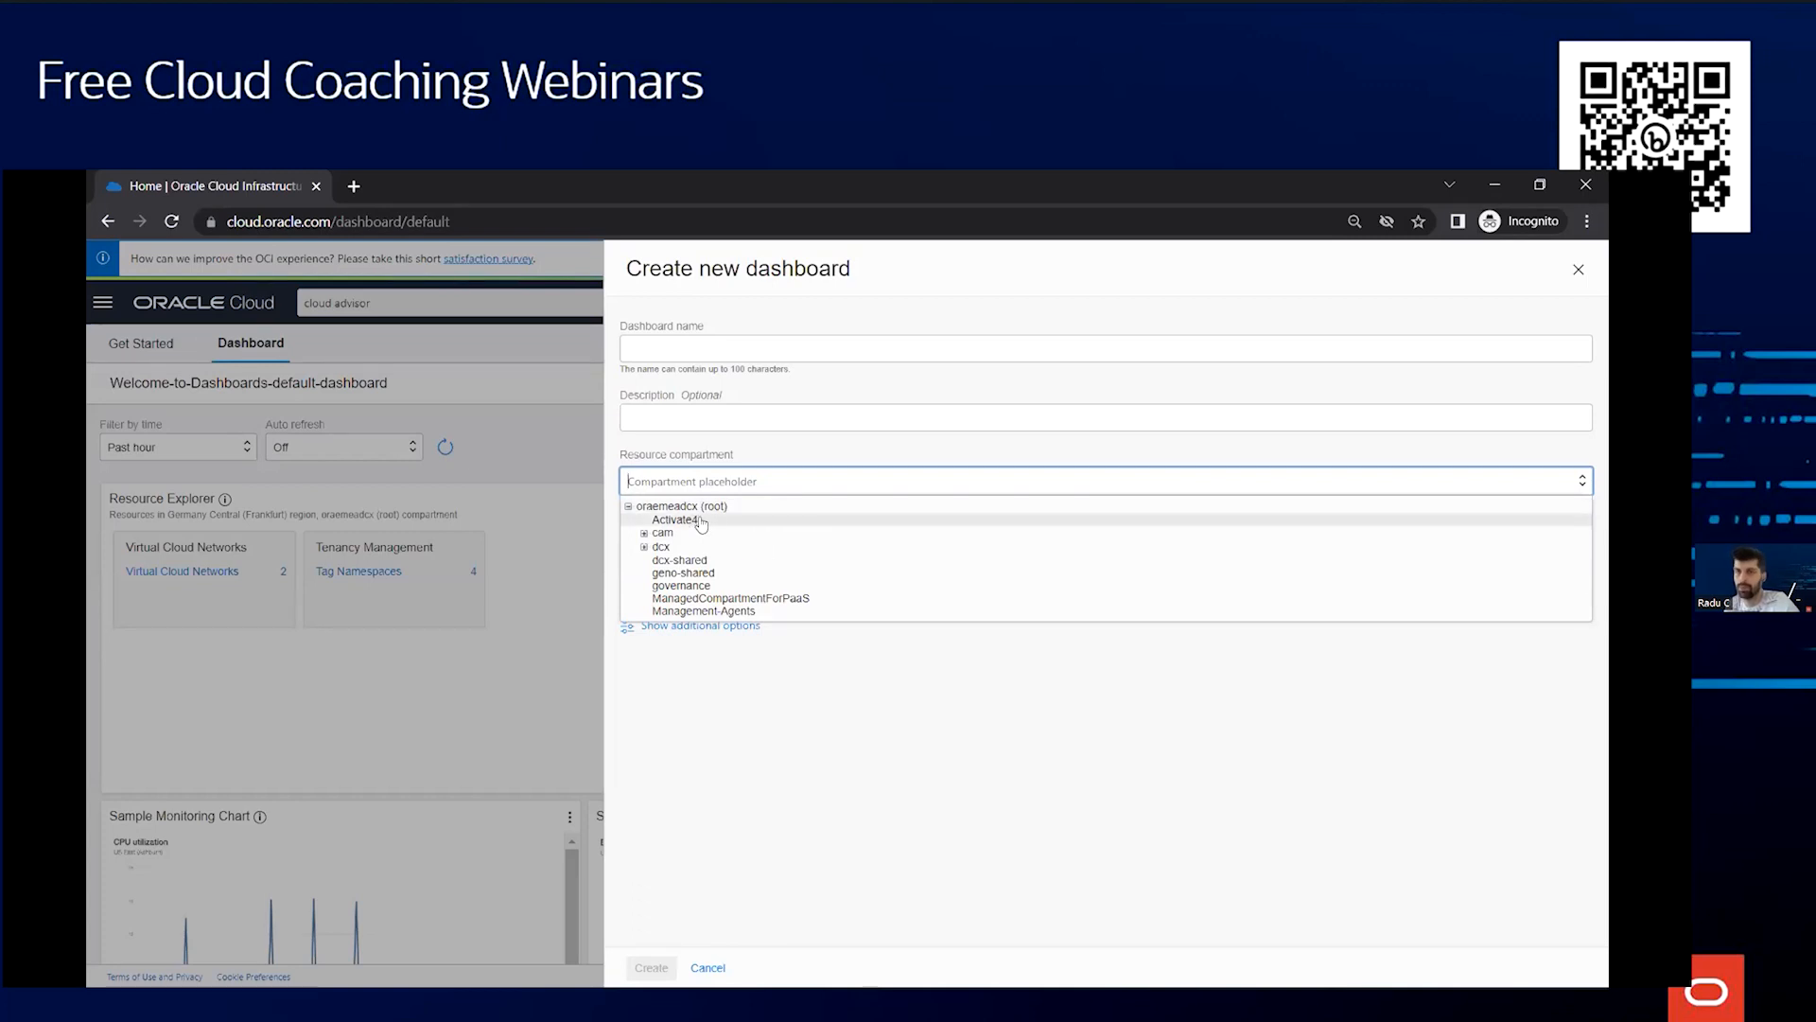
click(644, 547)
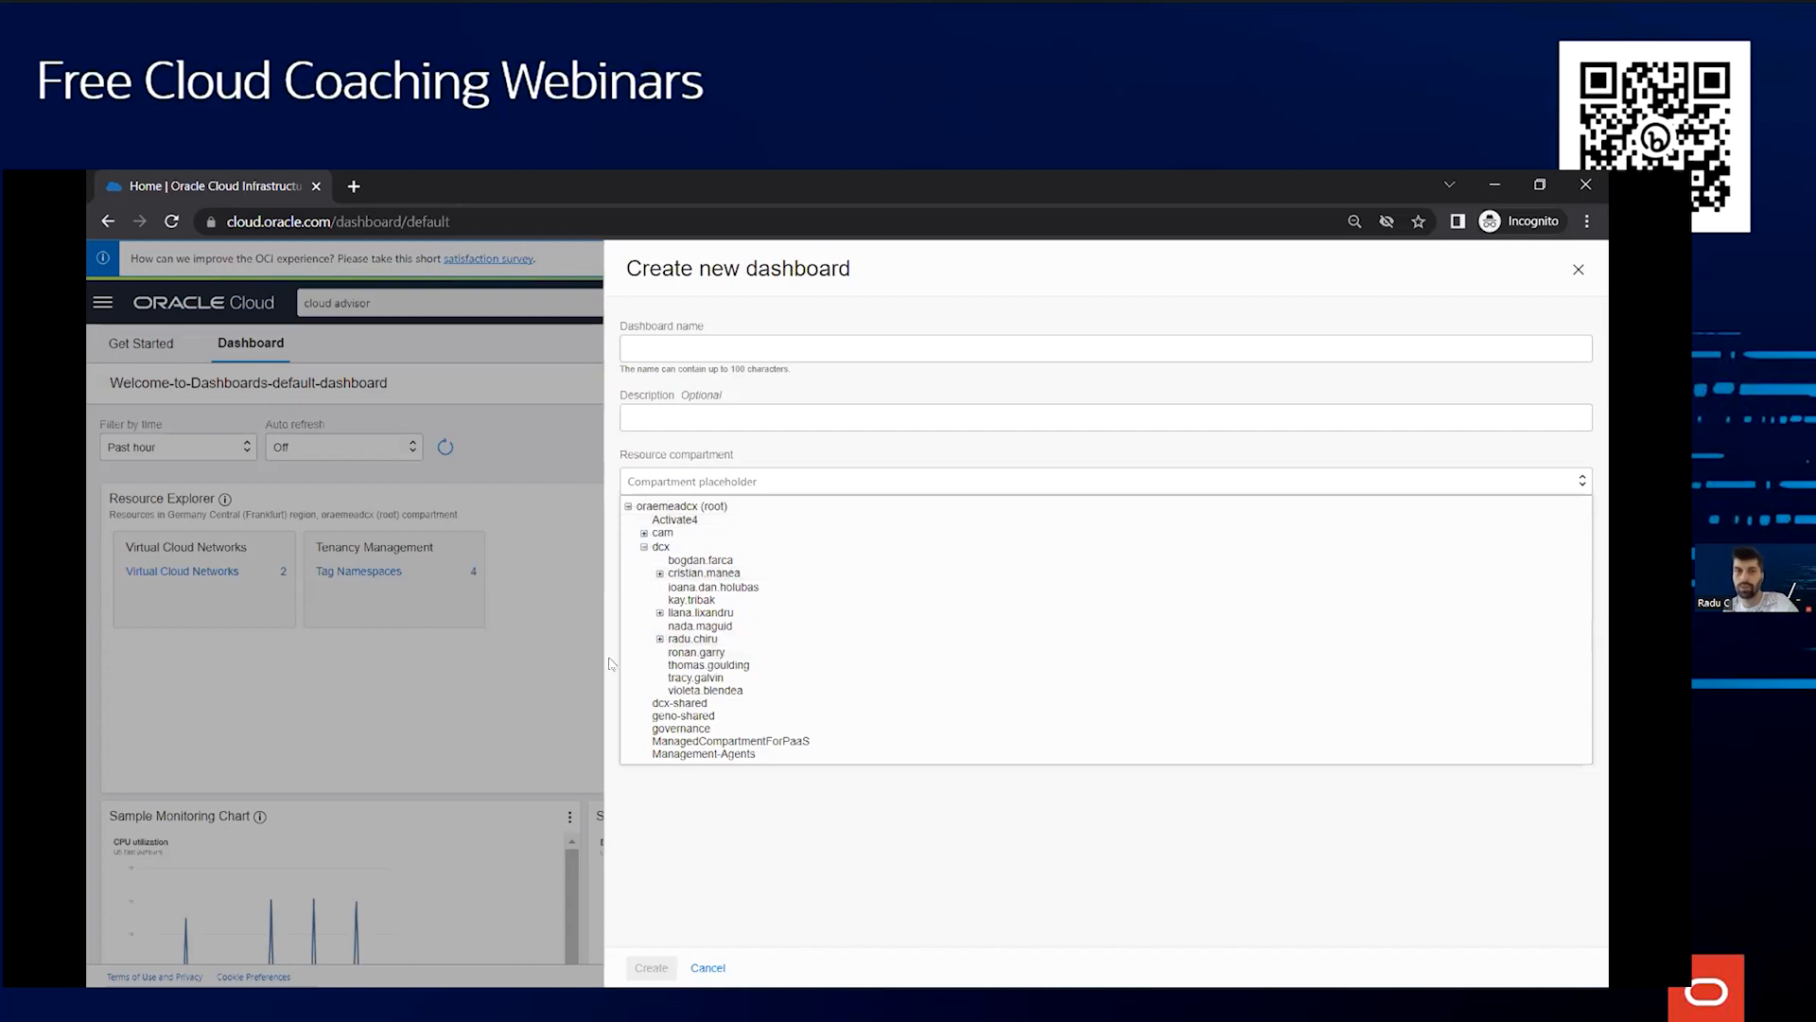
click(552, 698)
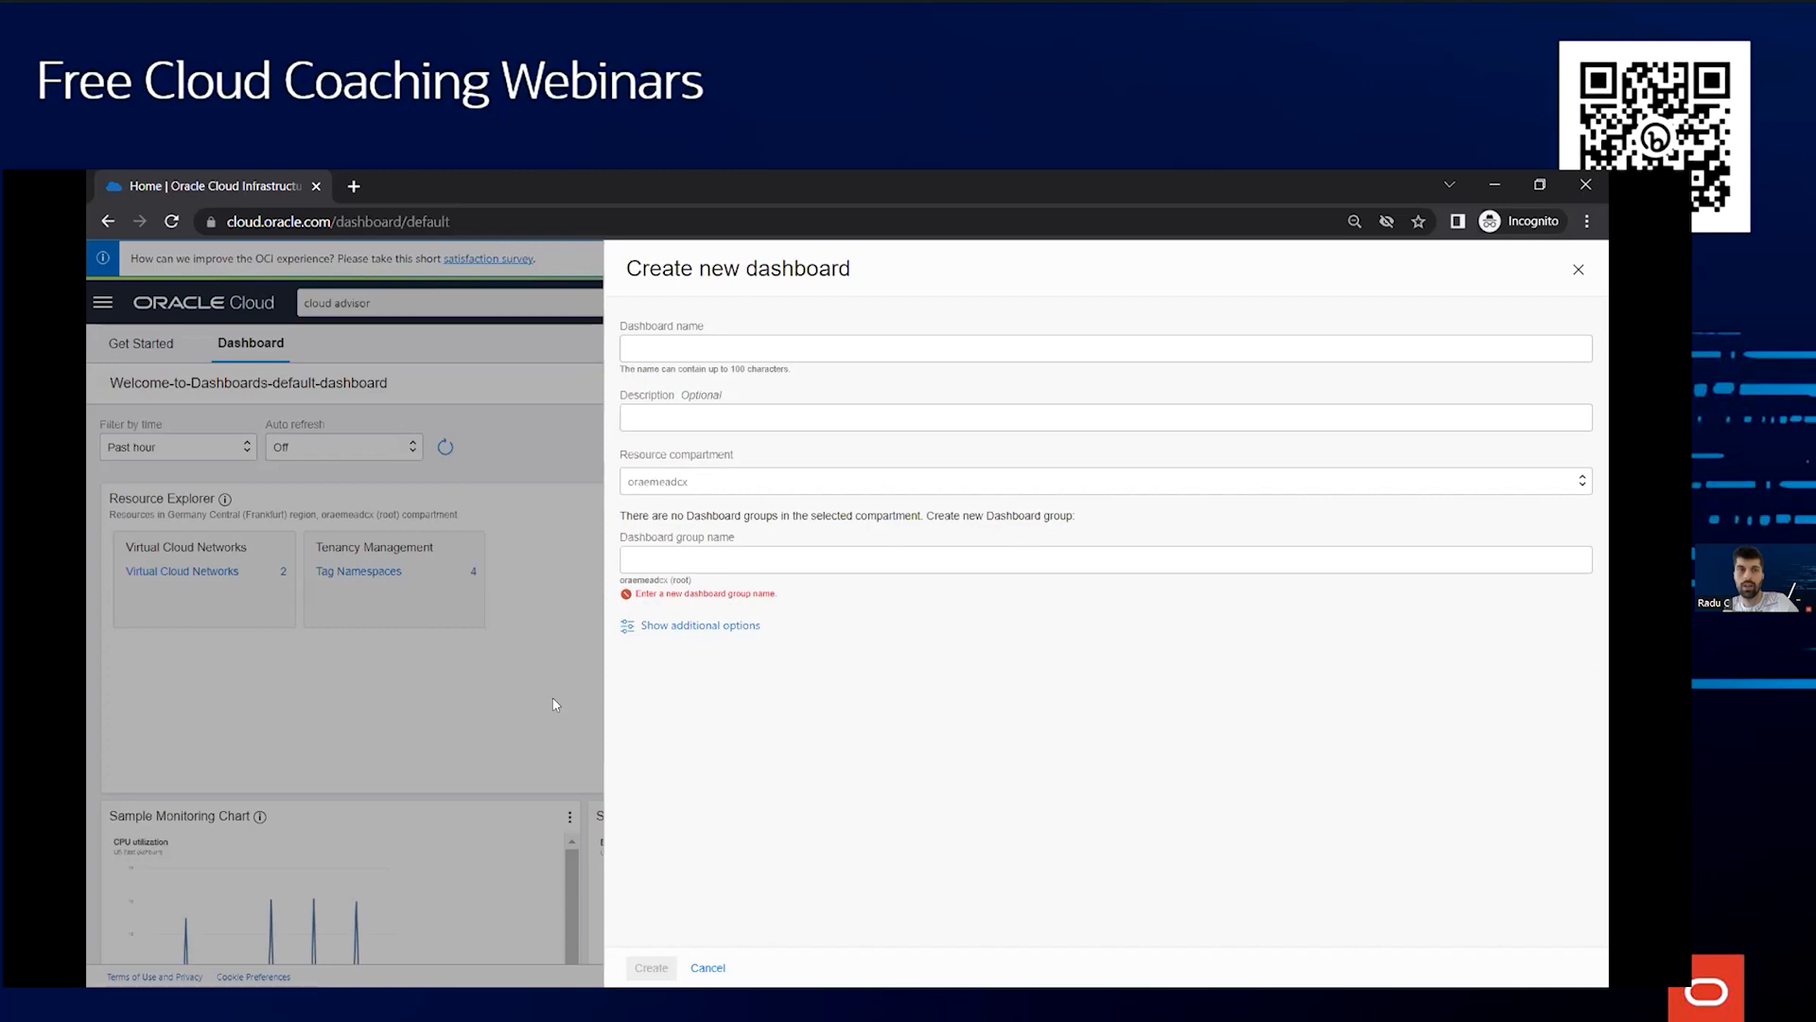
click(1576, 272)
Open Cost Analysis under Billing & Cost Management
click(102, 302)
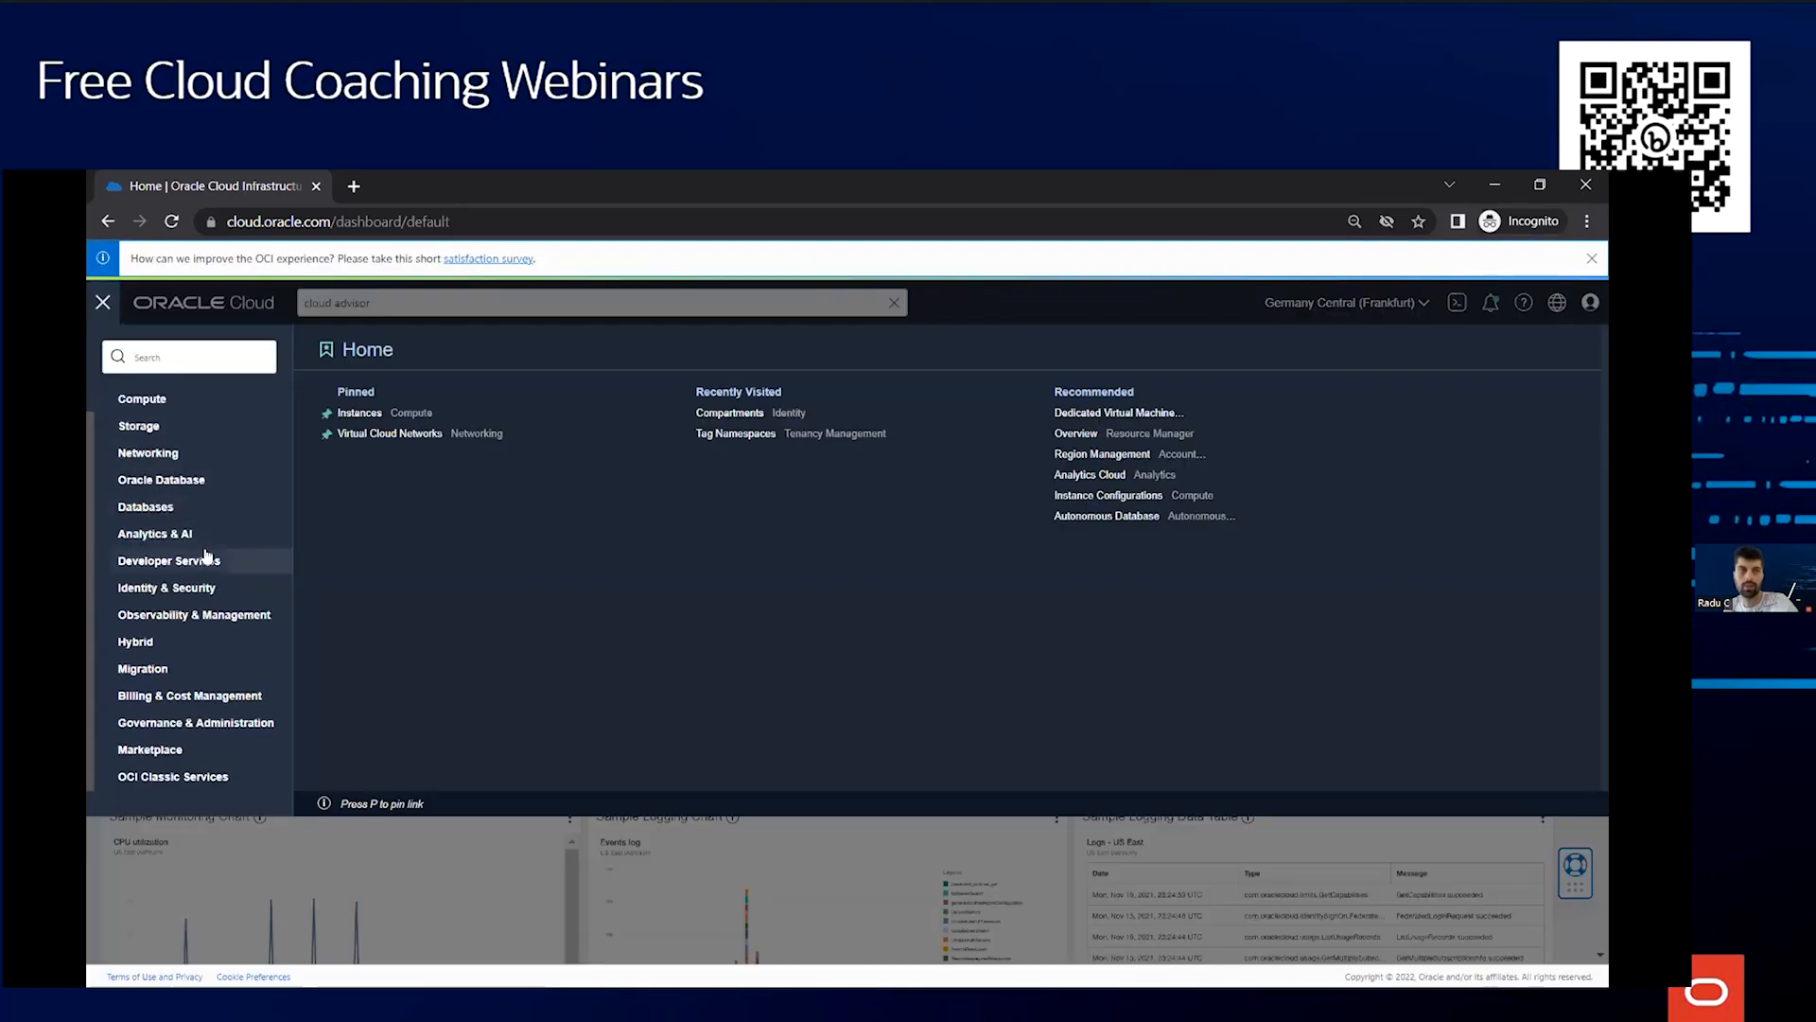
click(181, 696)
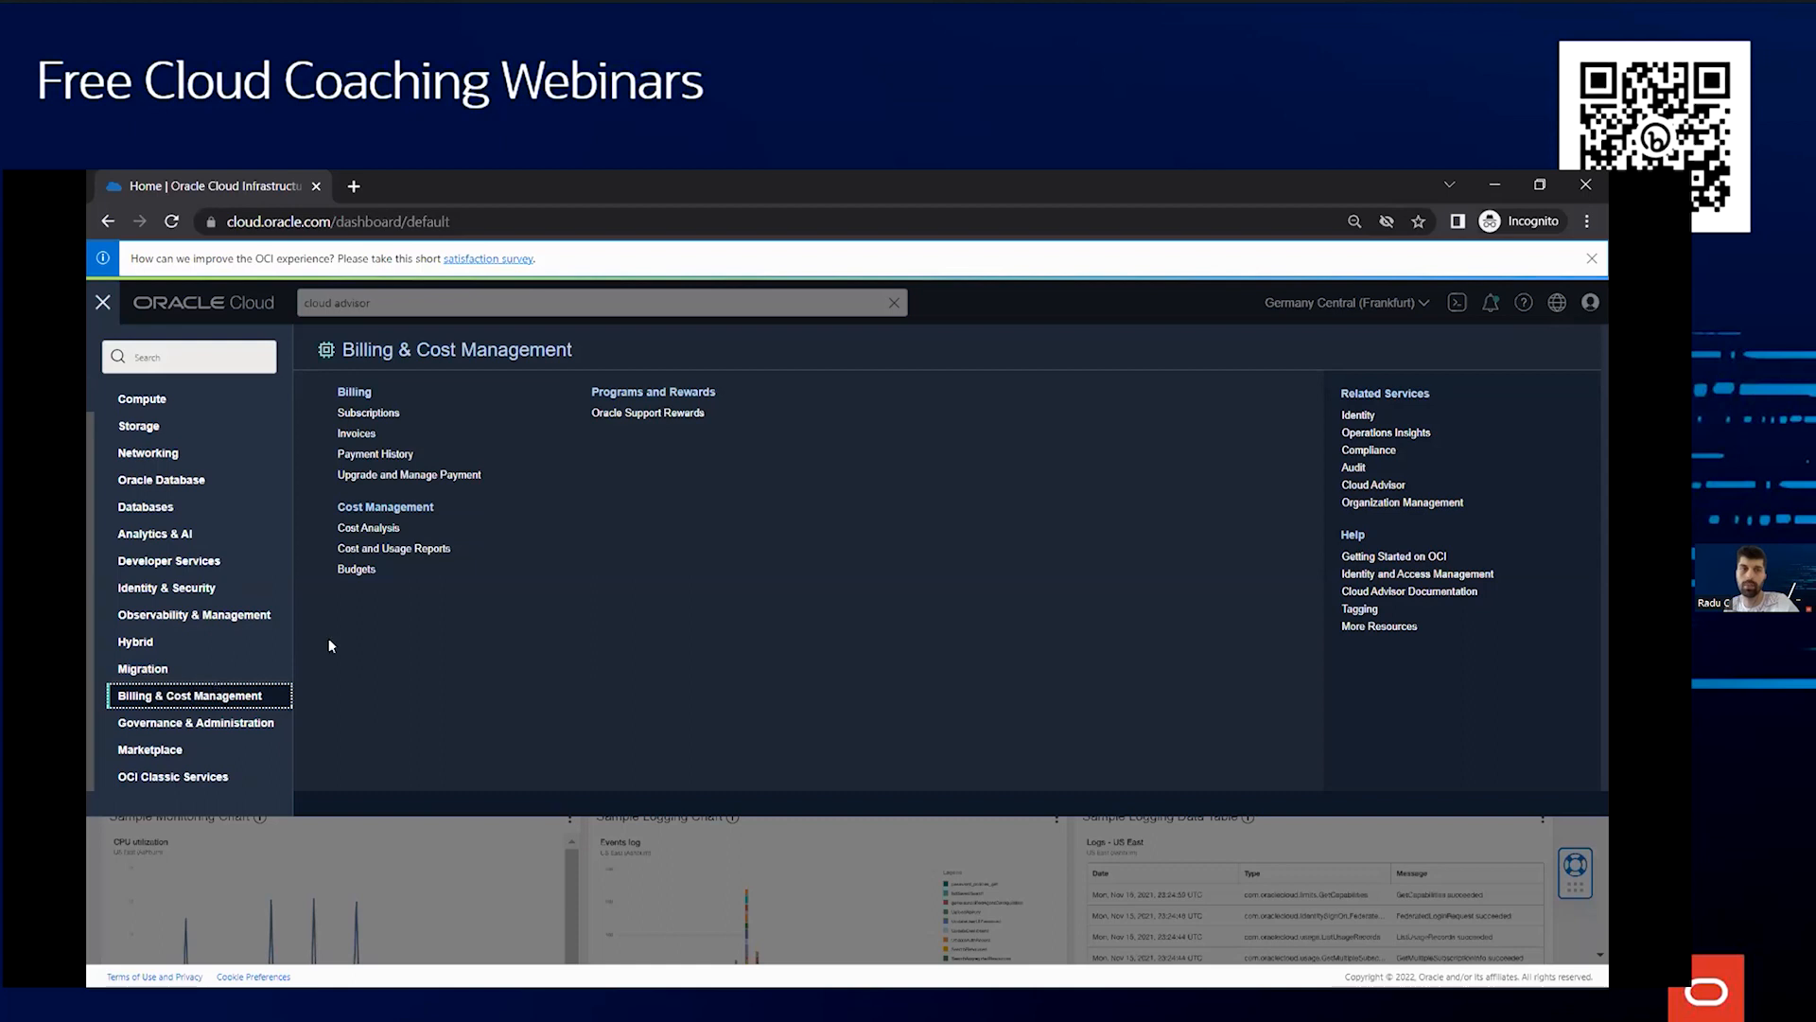
click(361, 529)
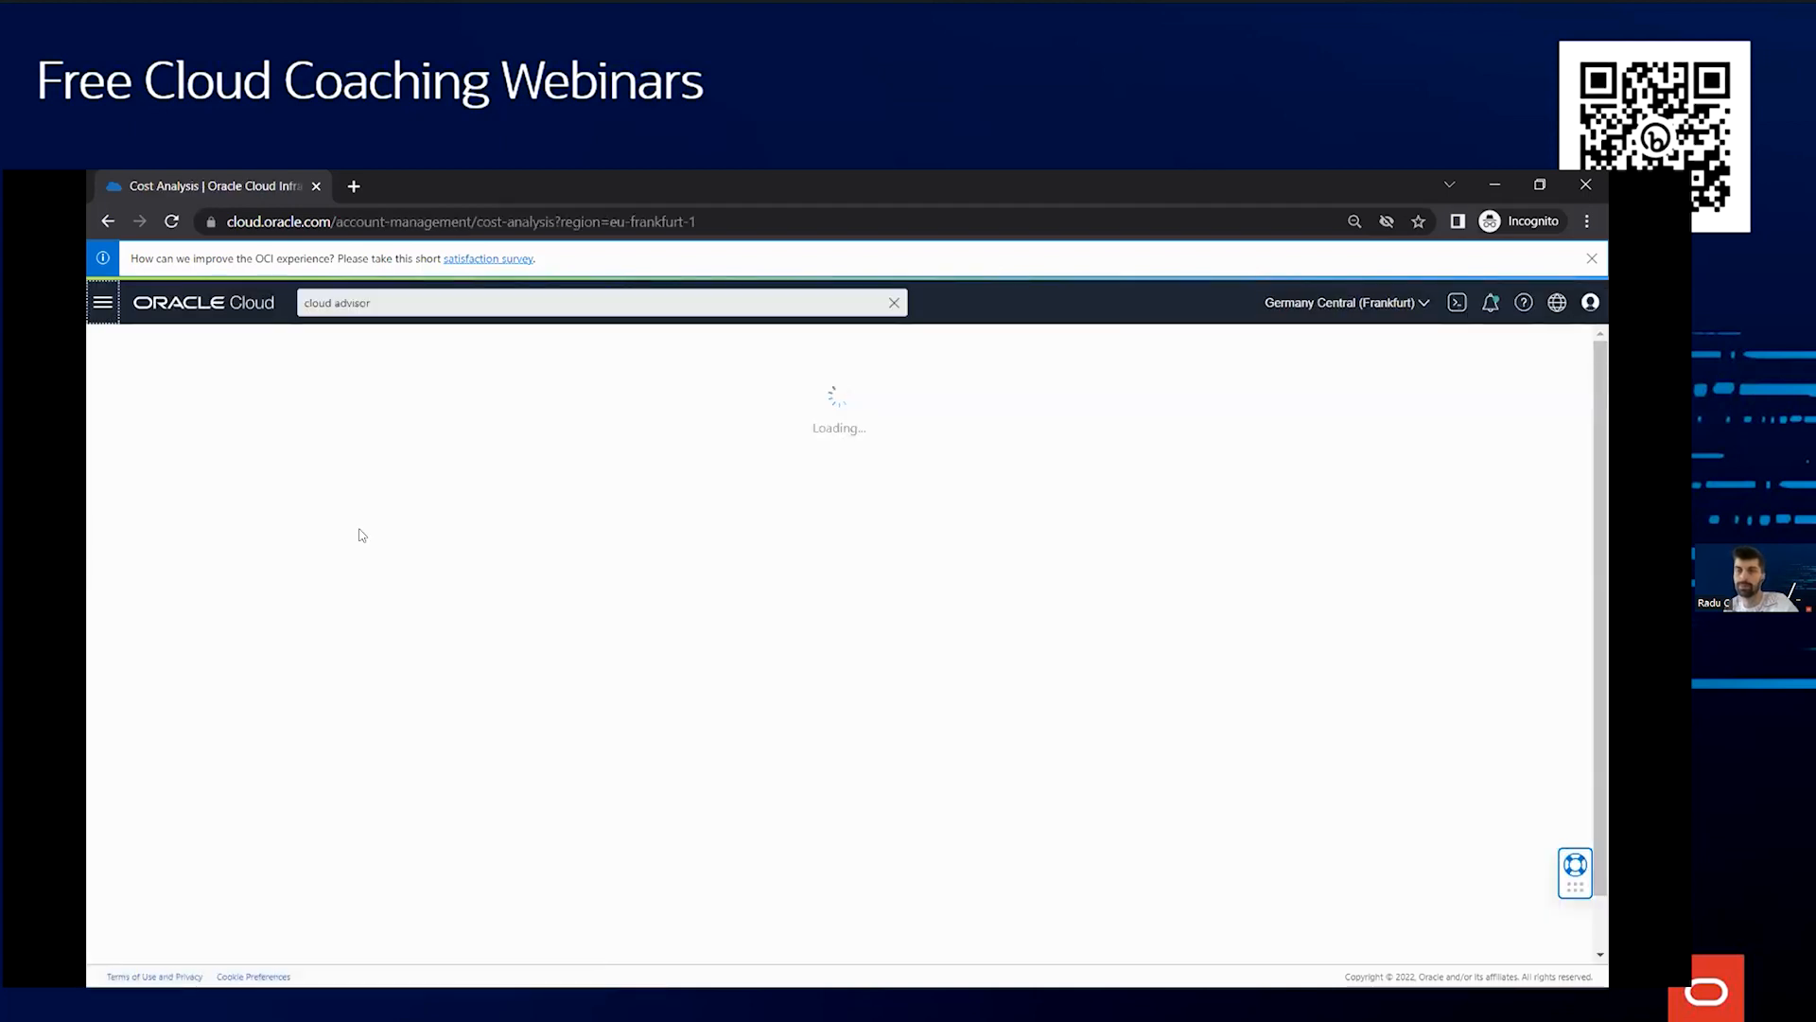
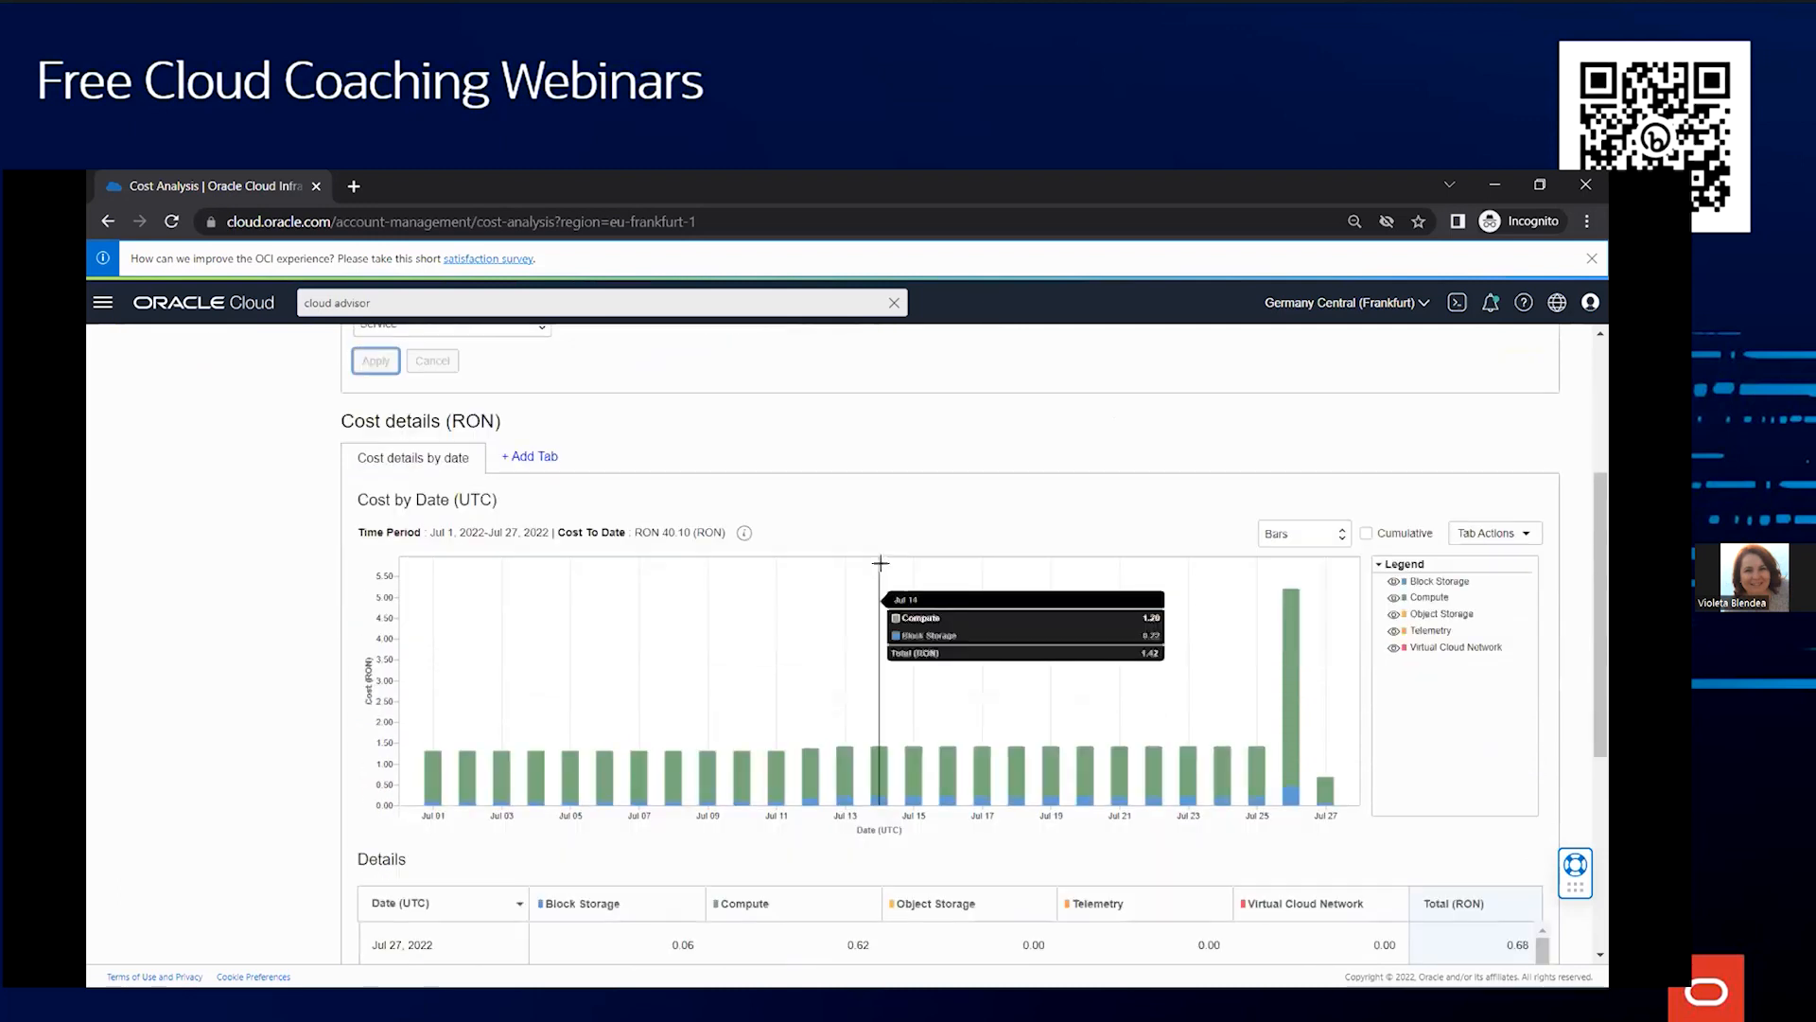
Check the cost chart's tab actions, then open the Cost and Usage Reports page
click(1492, 533)
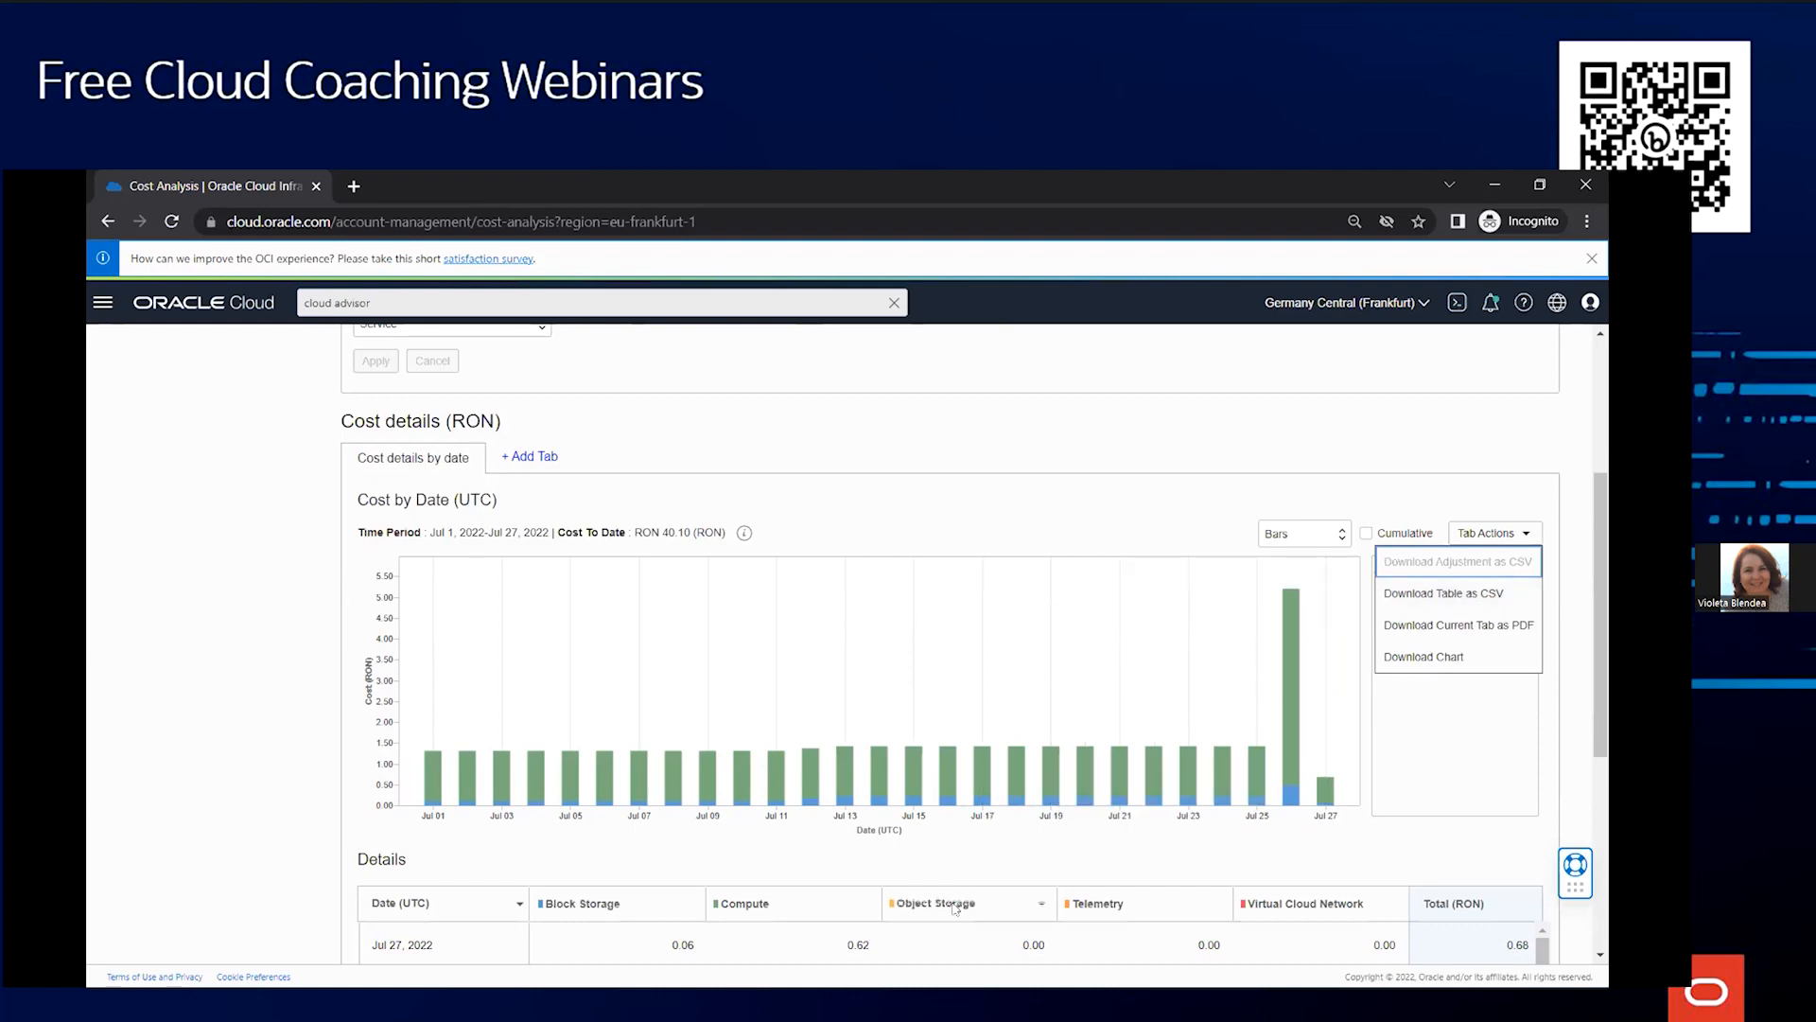
click(1053, 503)
scroll(1052, 504, up, 5)
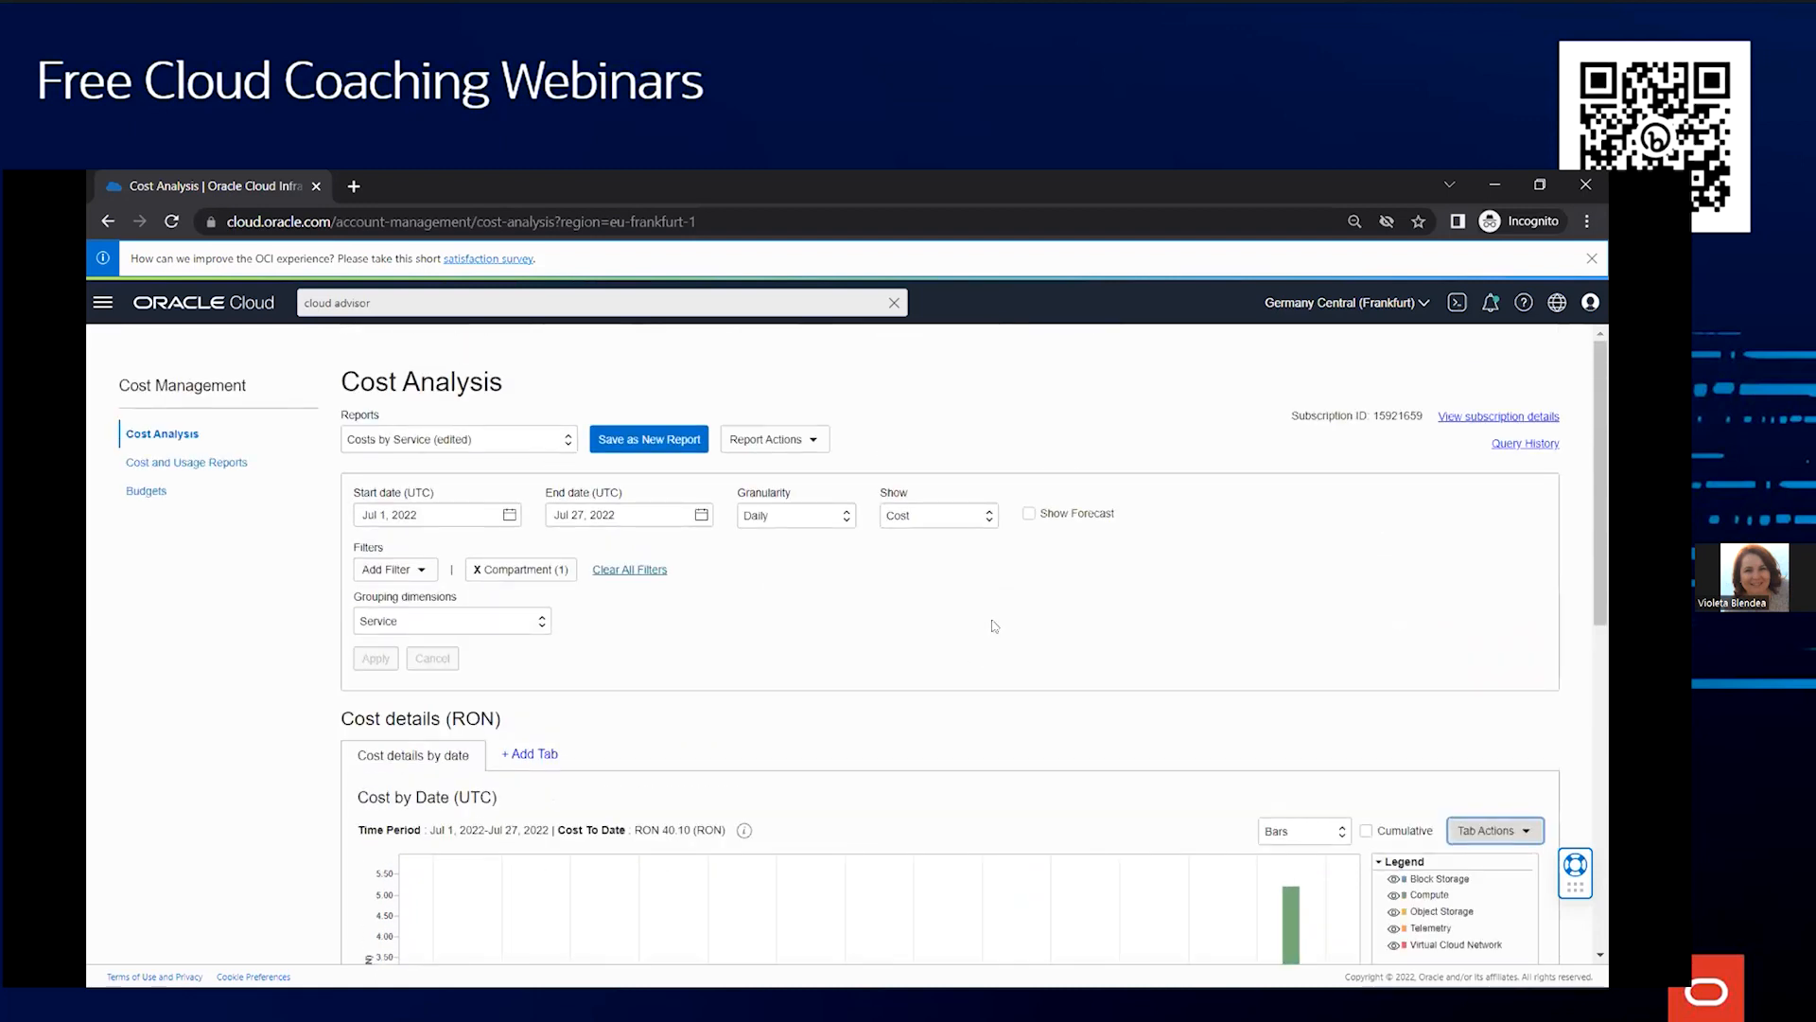
click(216, 464)
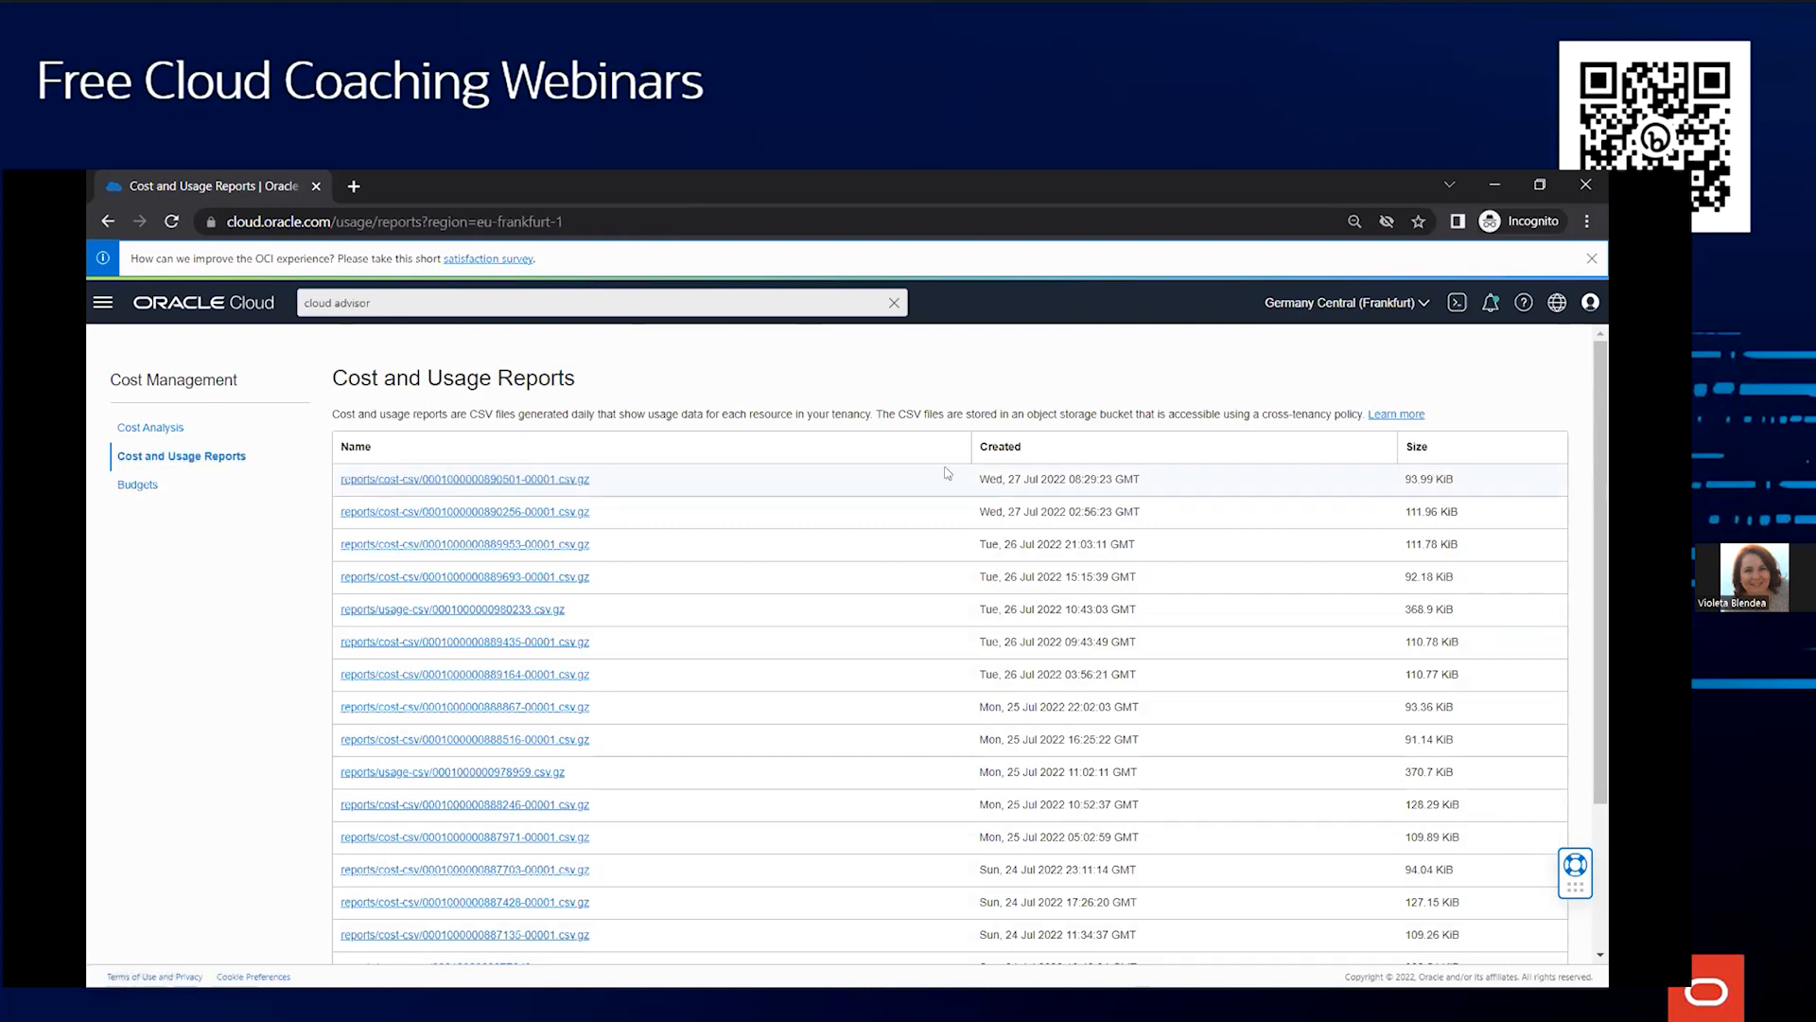
Download the most recent cost report CSV archive and show it in its folder
click(510, 480)
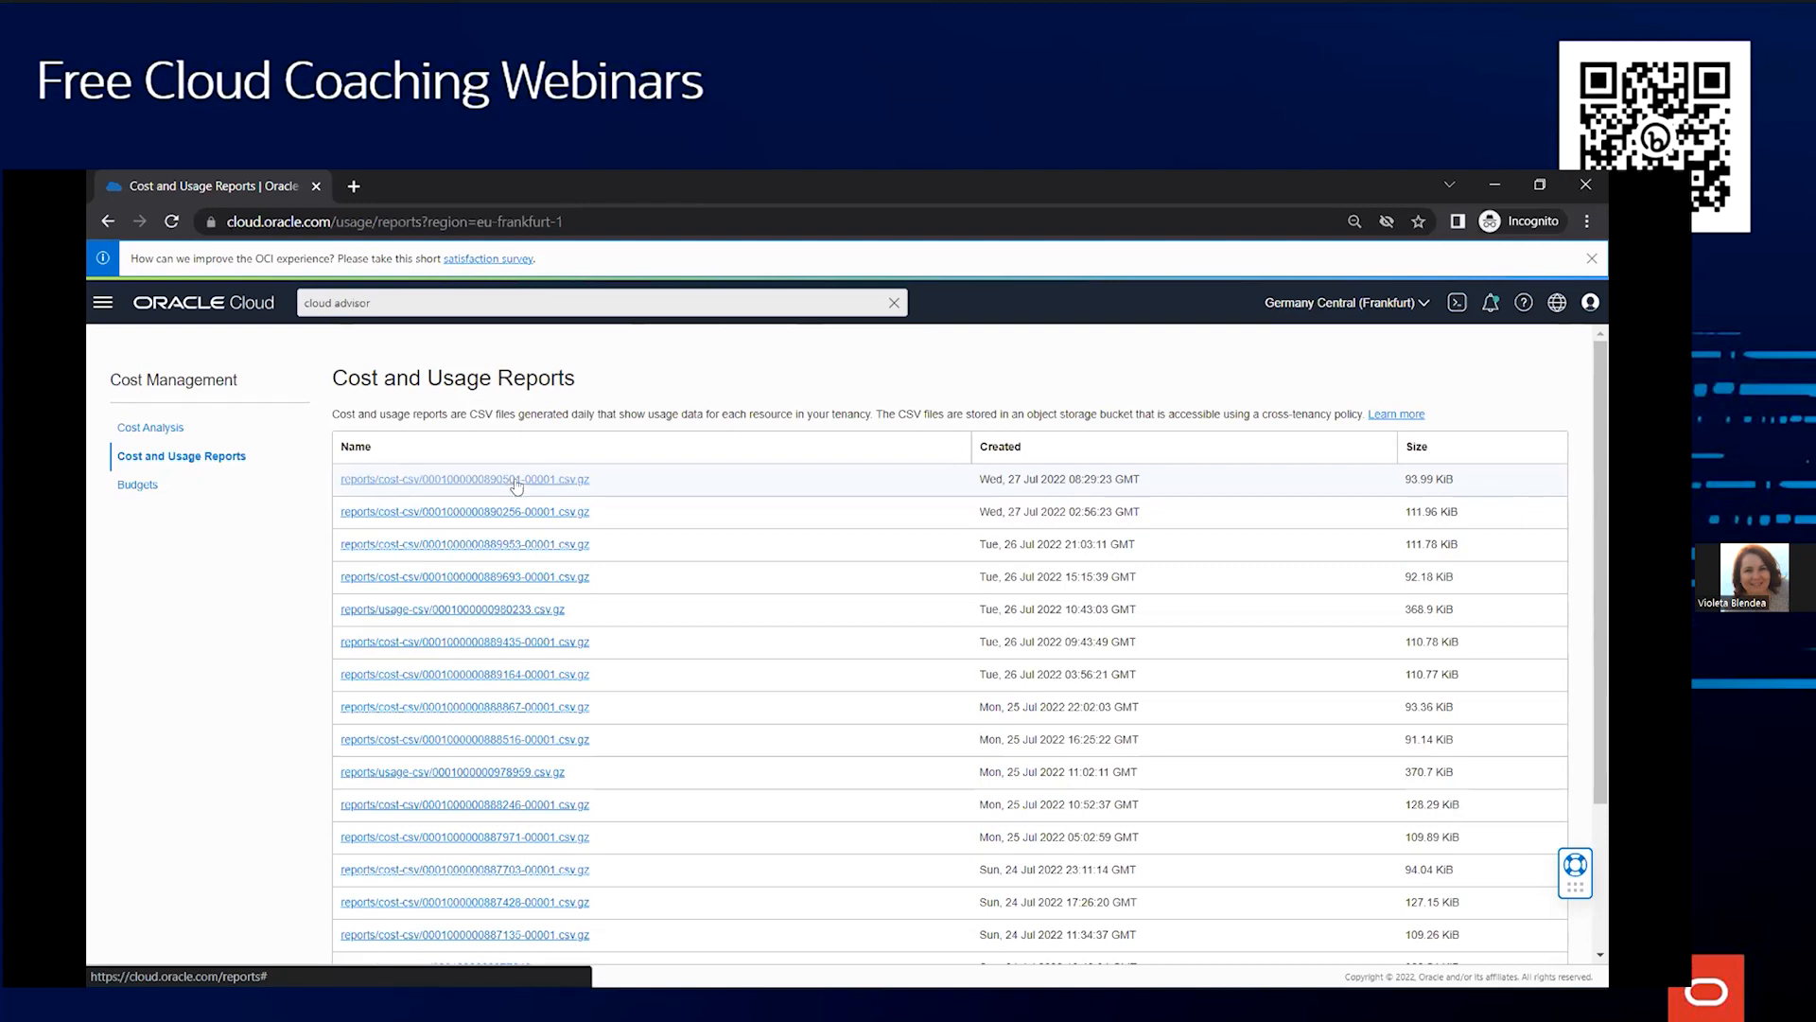
click(297, 959)
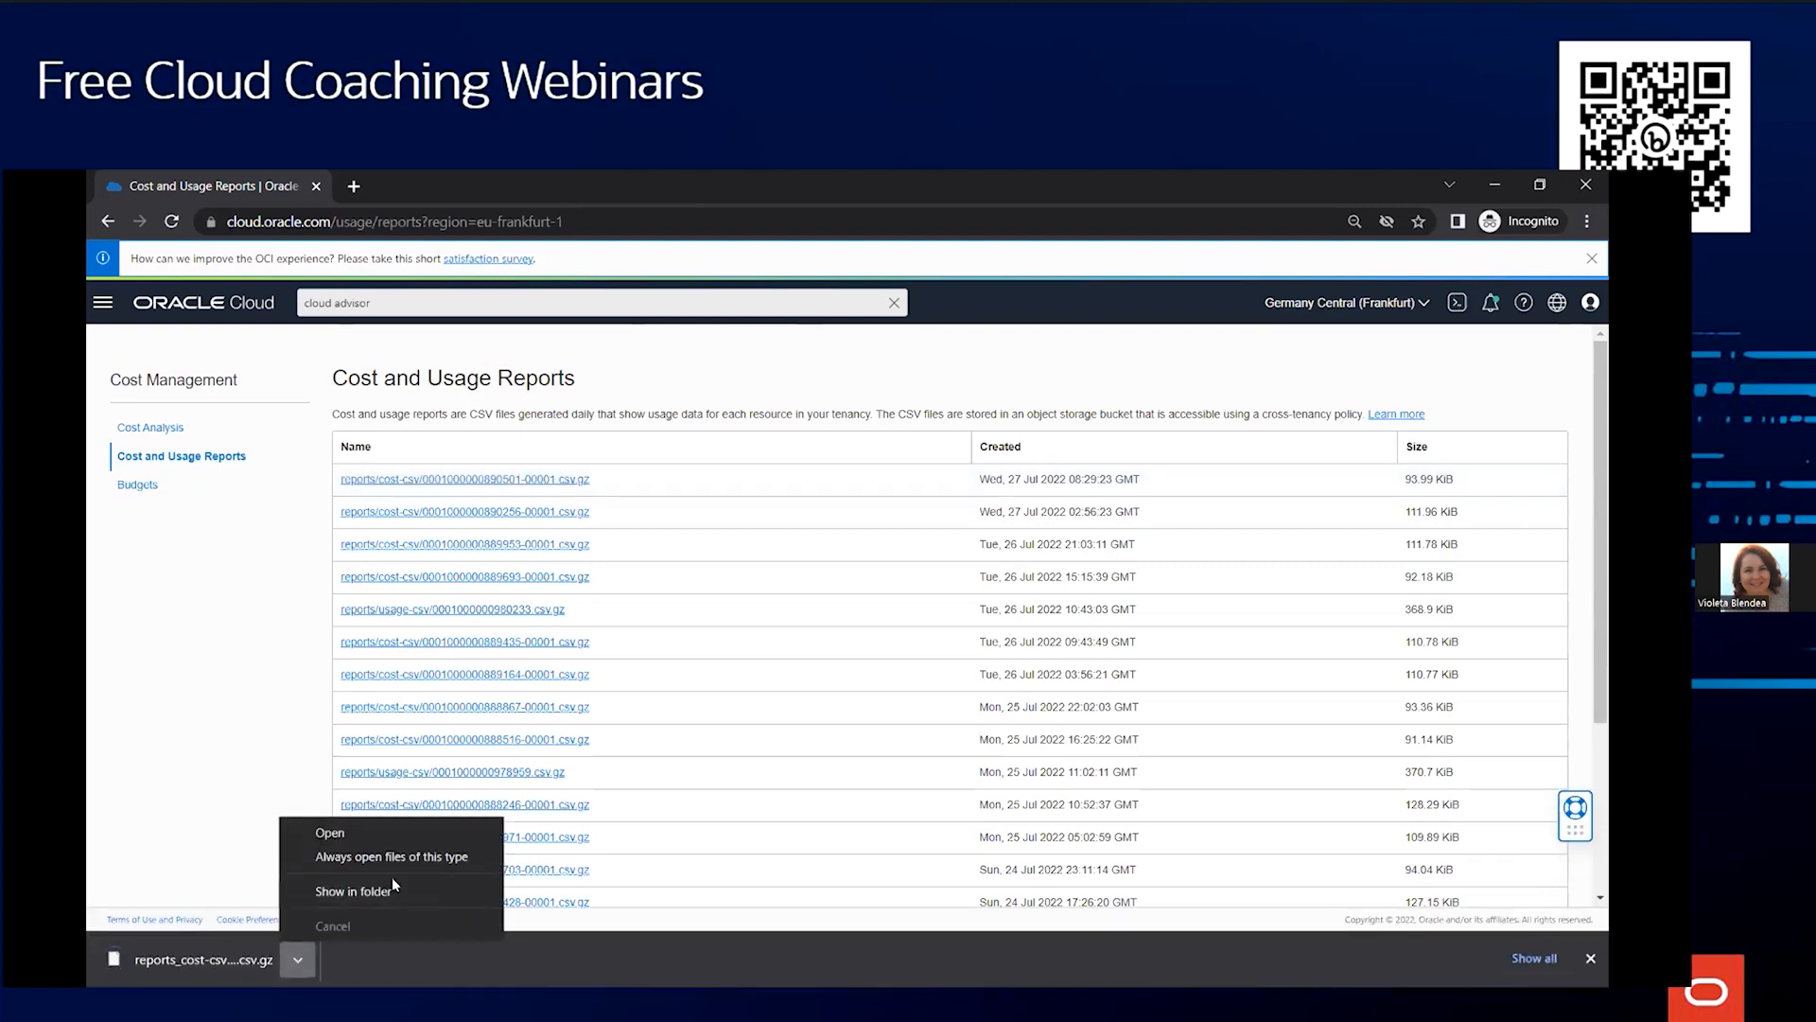
click(394, 890)
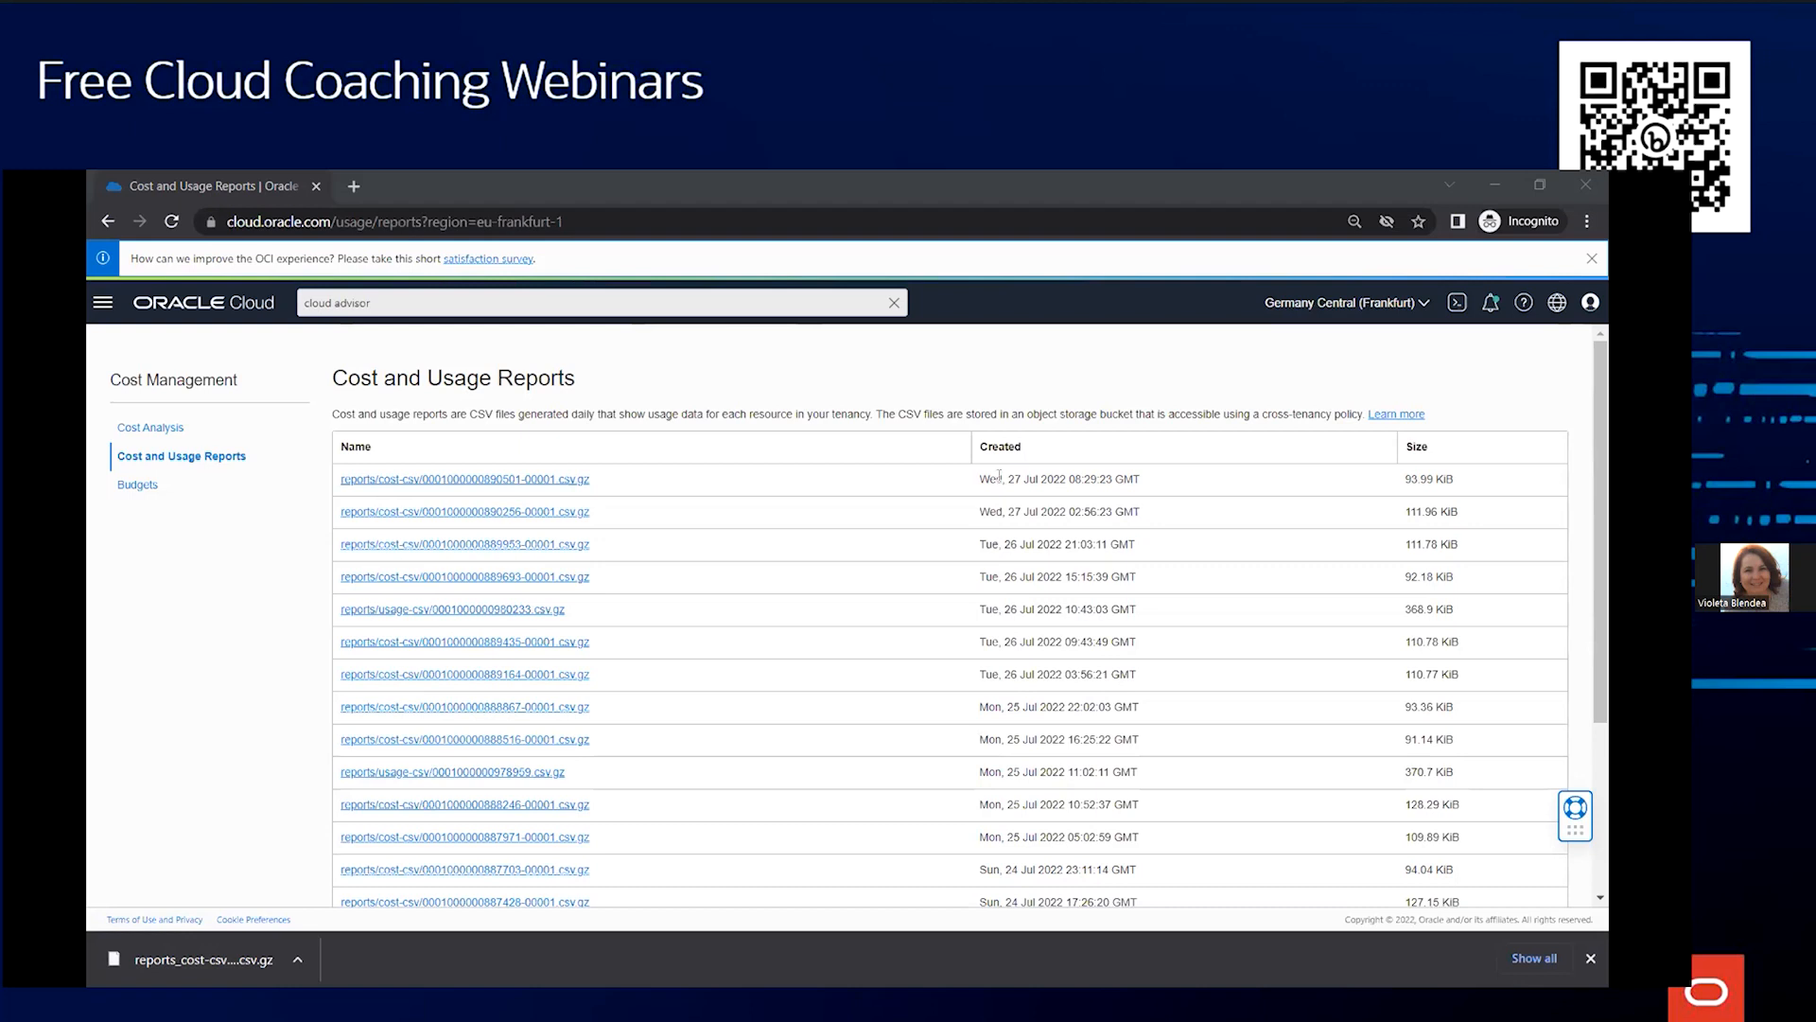
click(845, 544)
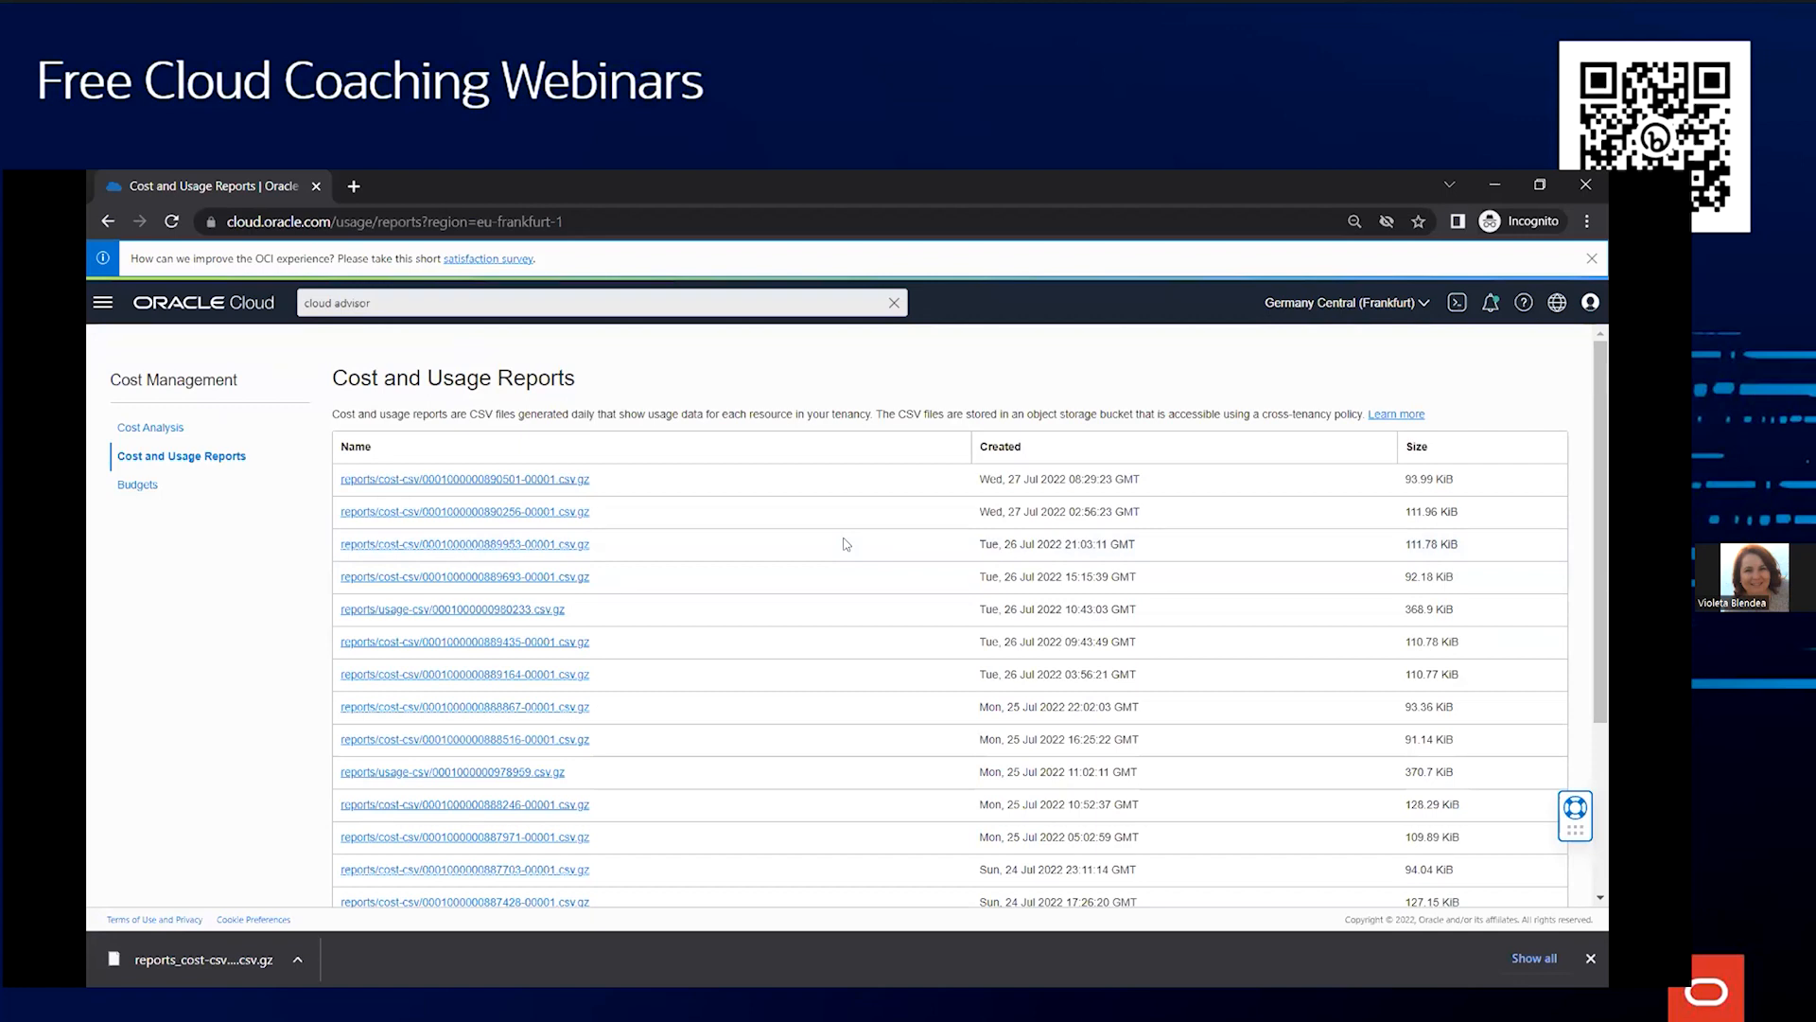
mouse_move(1145, 967)
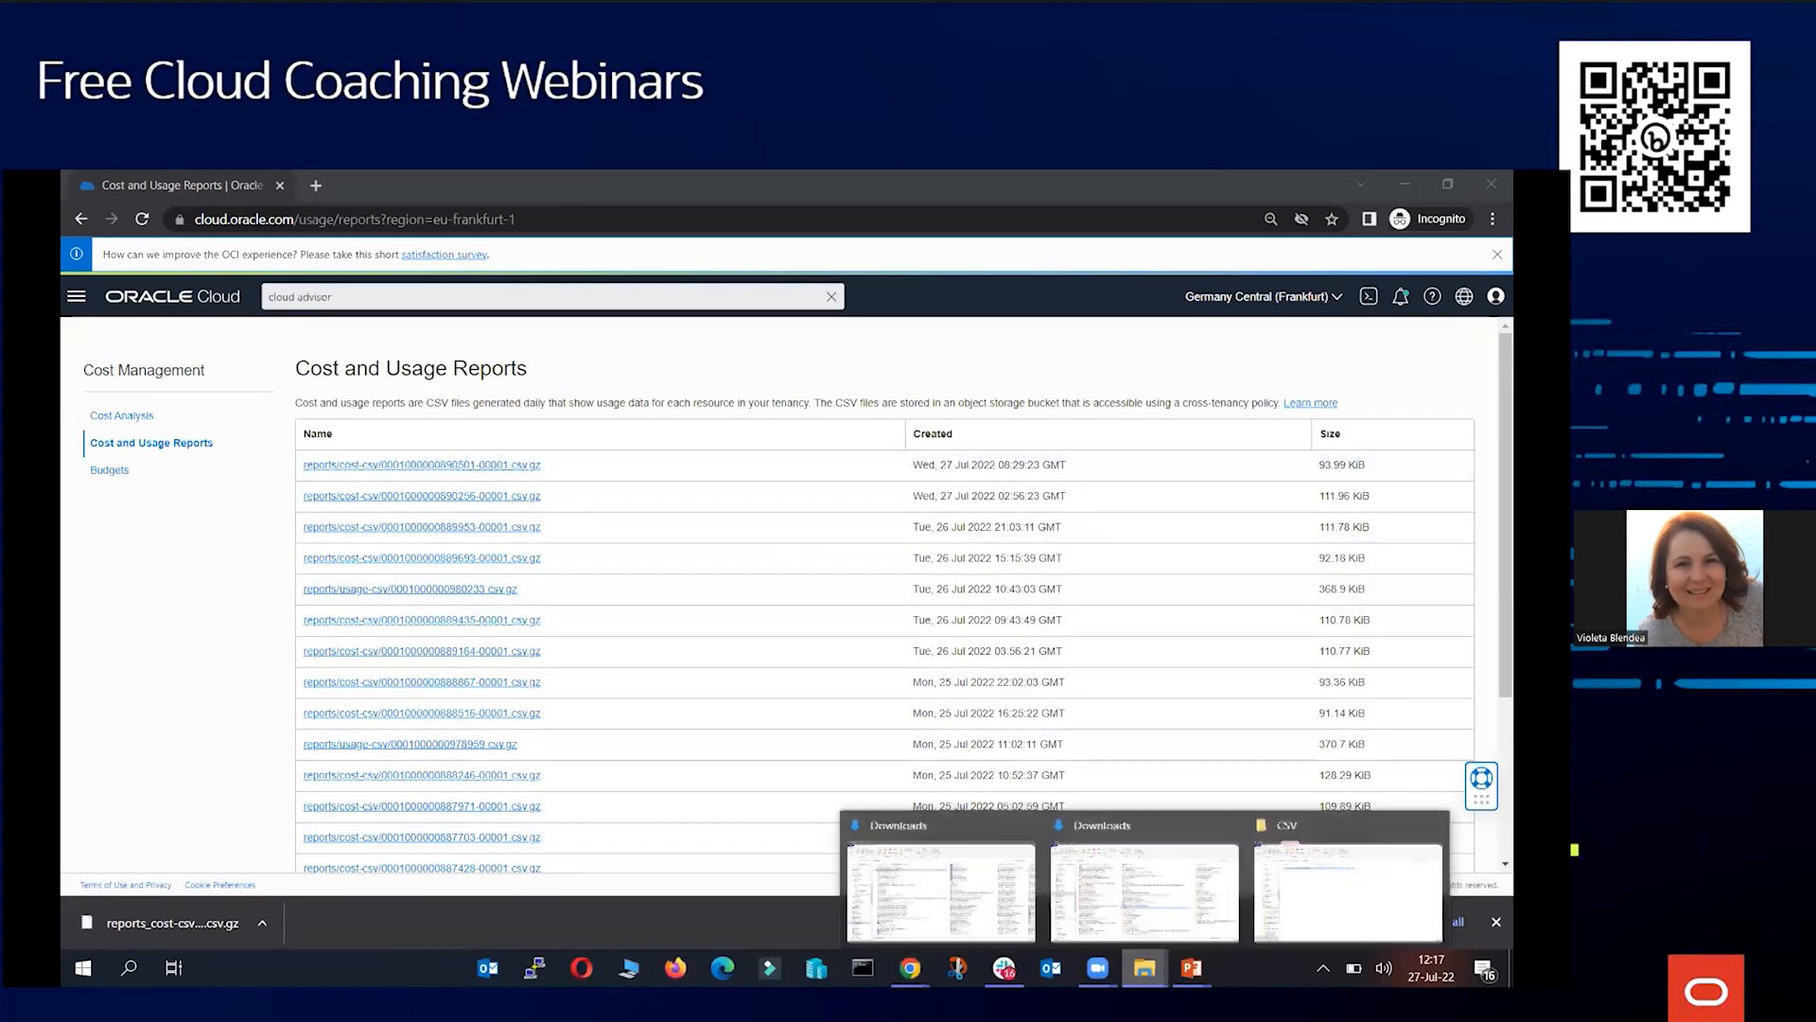
click(1348, 889)
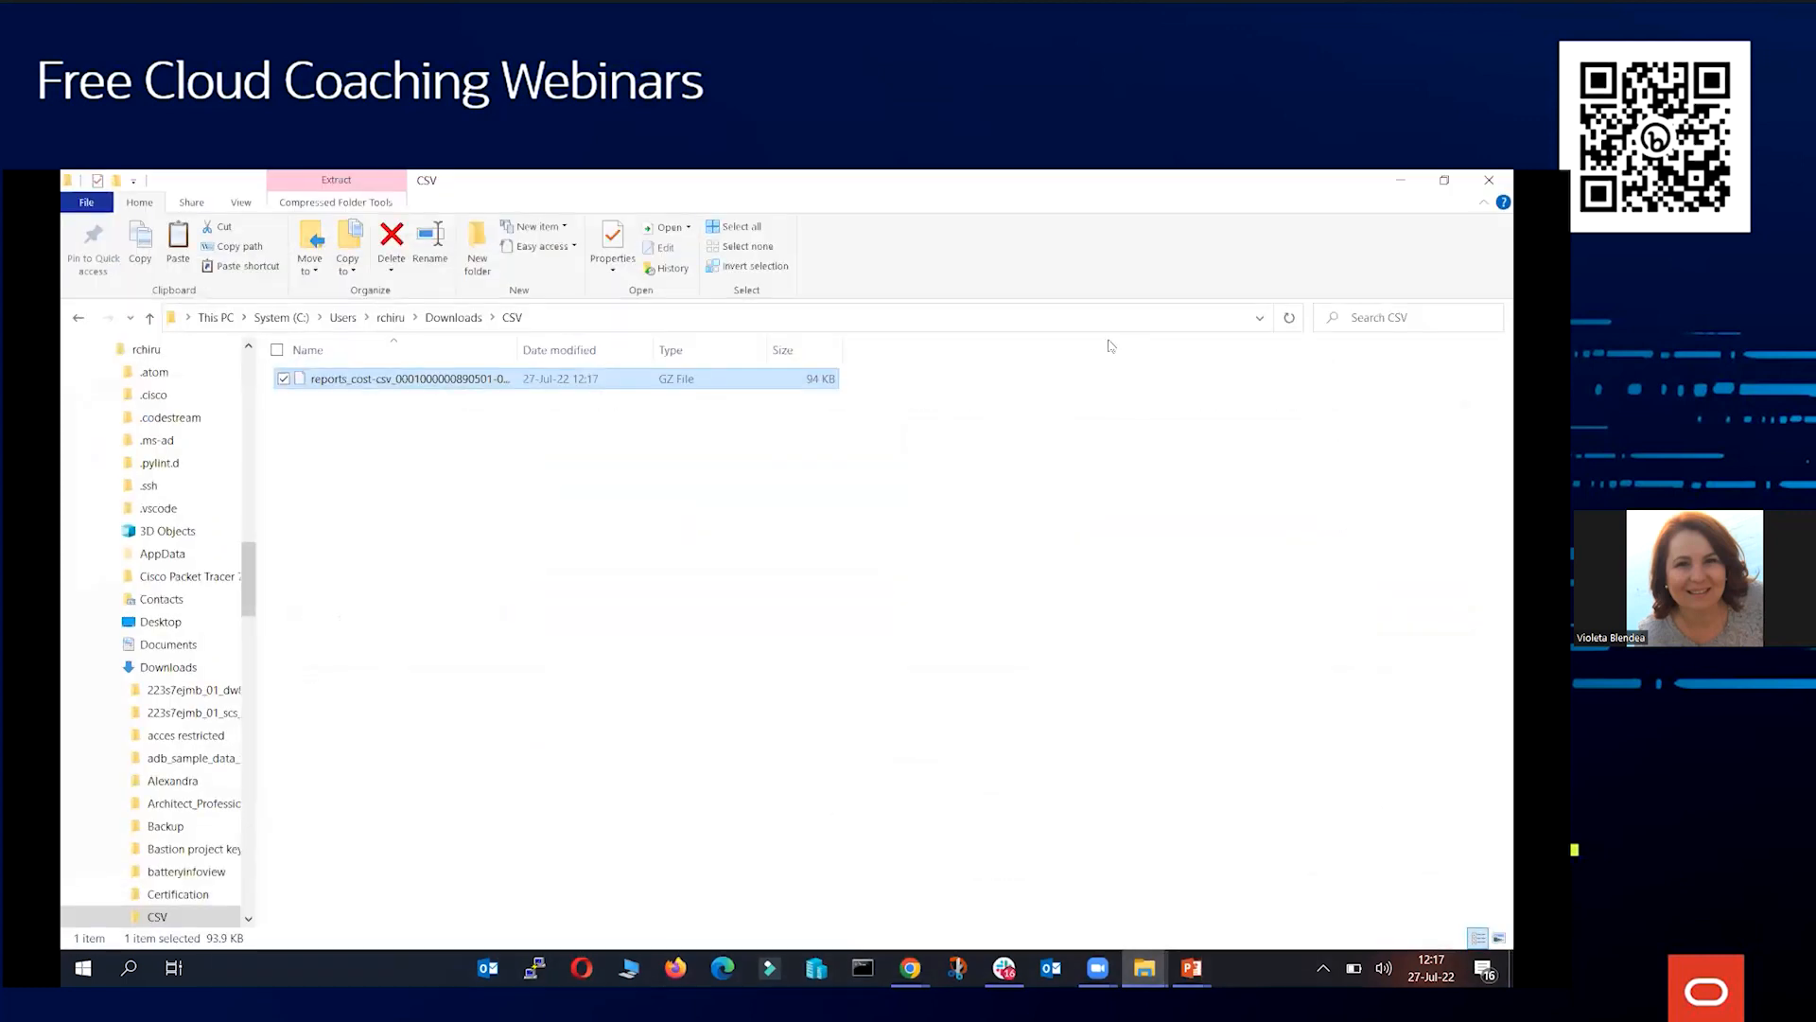
click(1391, 182)
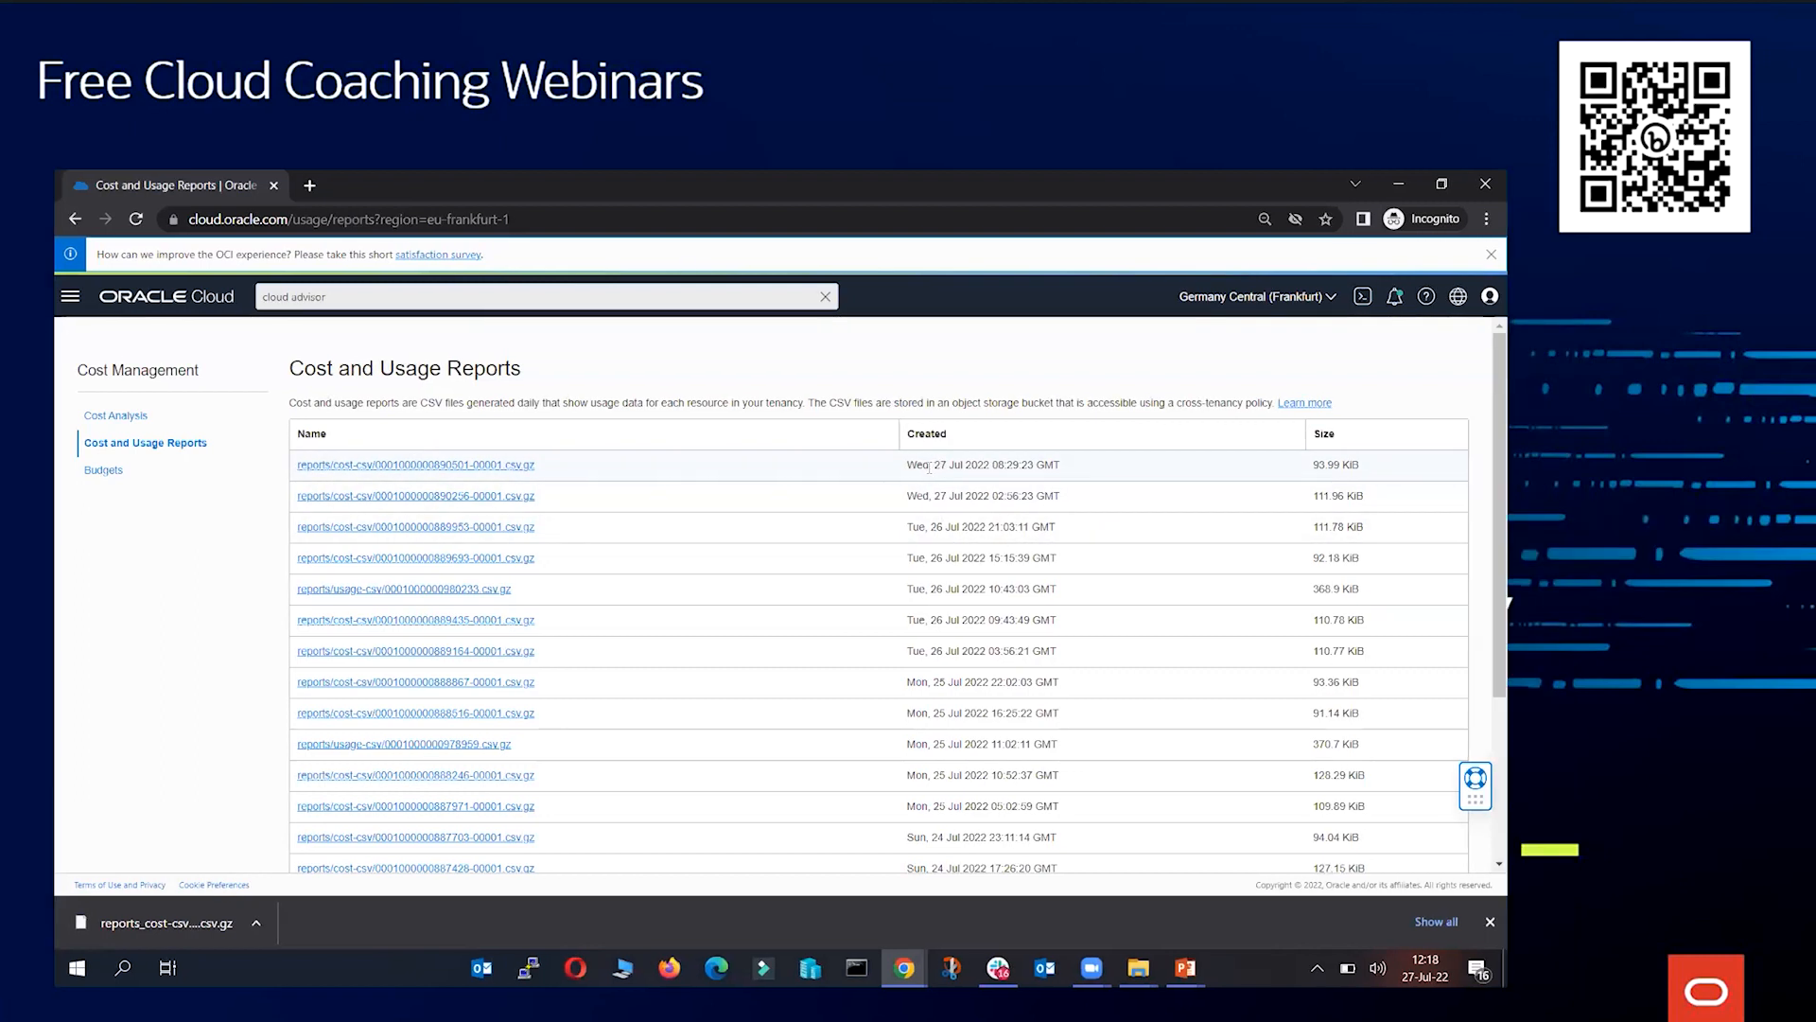
drag(937, 466, 1092, 473)
click(1091, 473)
Extract the downloaded .gz cost report in place with 7-Zip and open the extracted CSV in Excel
mouse_move(1138, 967)
click(1139, 875)
right_click(331, 378)
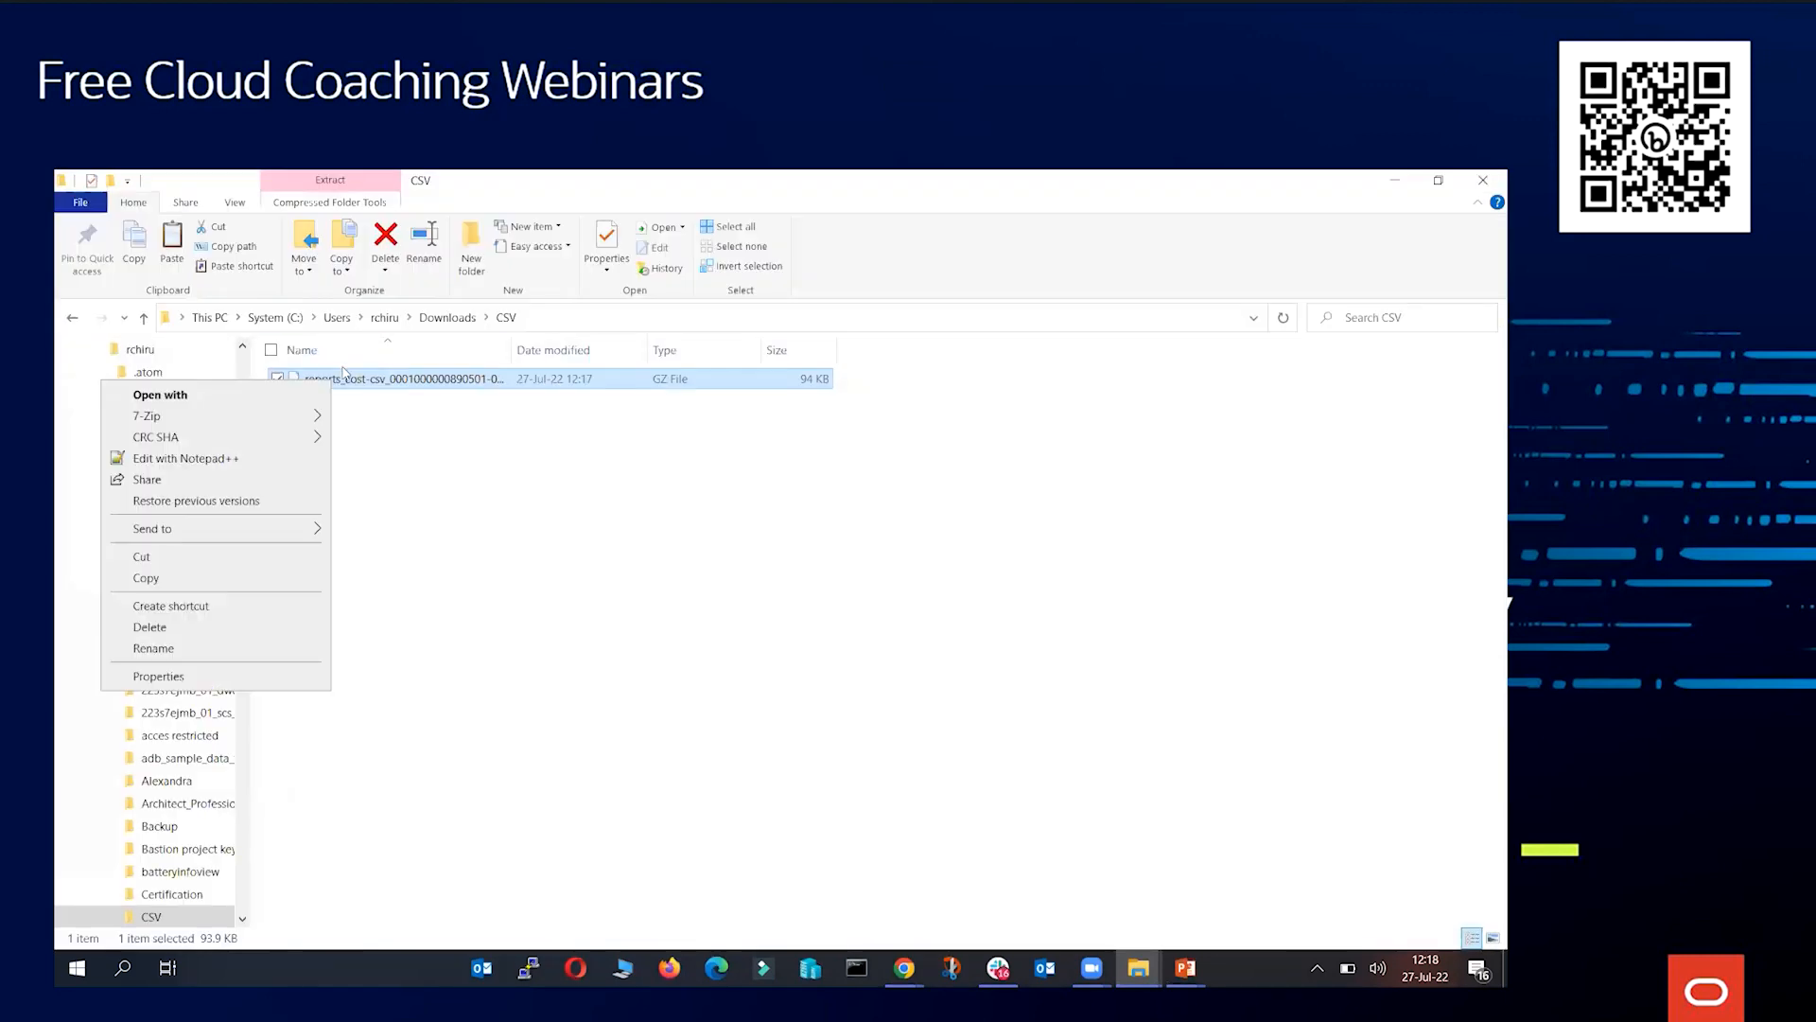
mouse_move(264, 419)
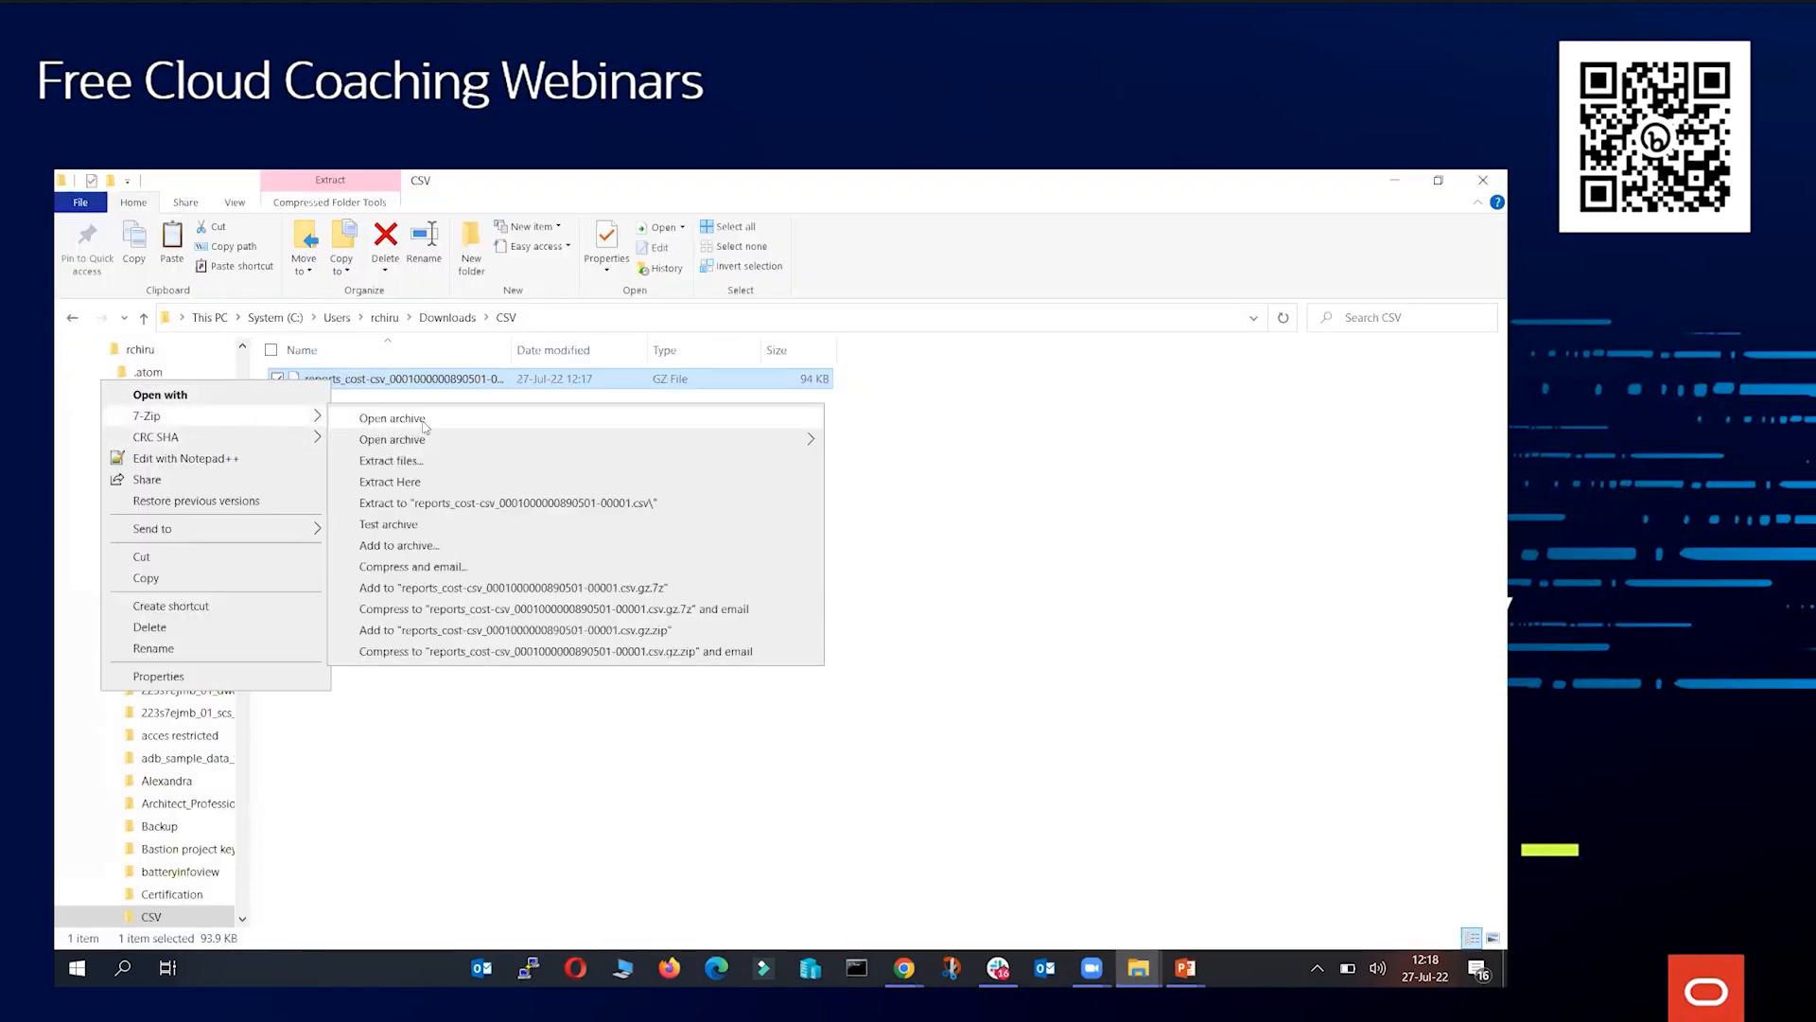
click(442, 485)
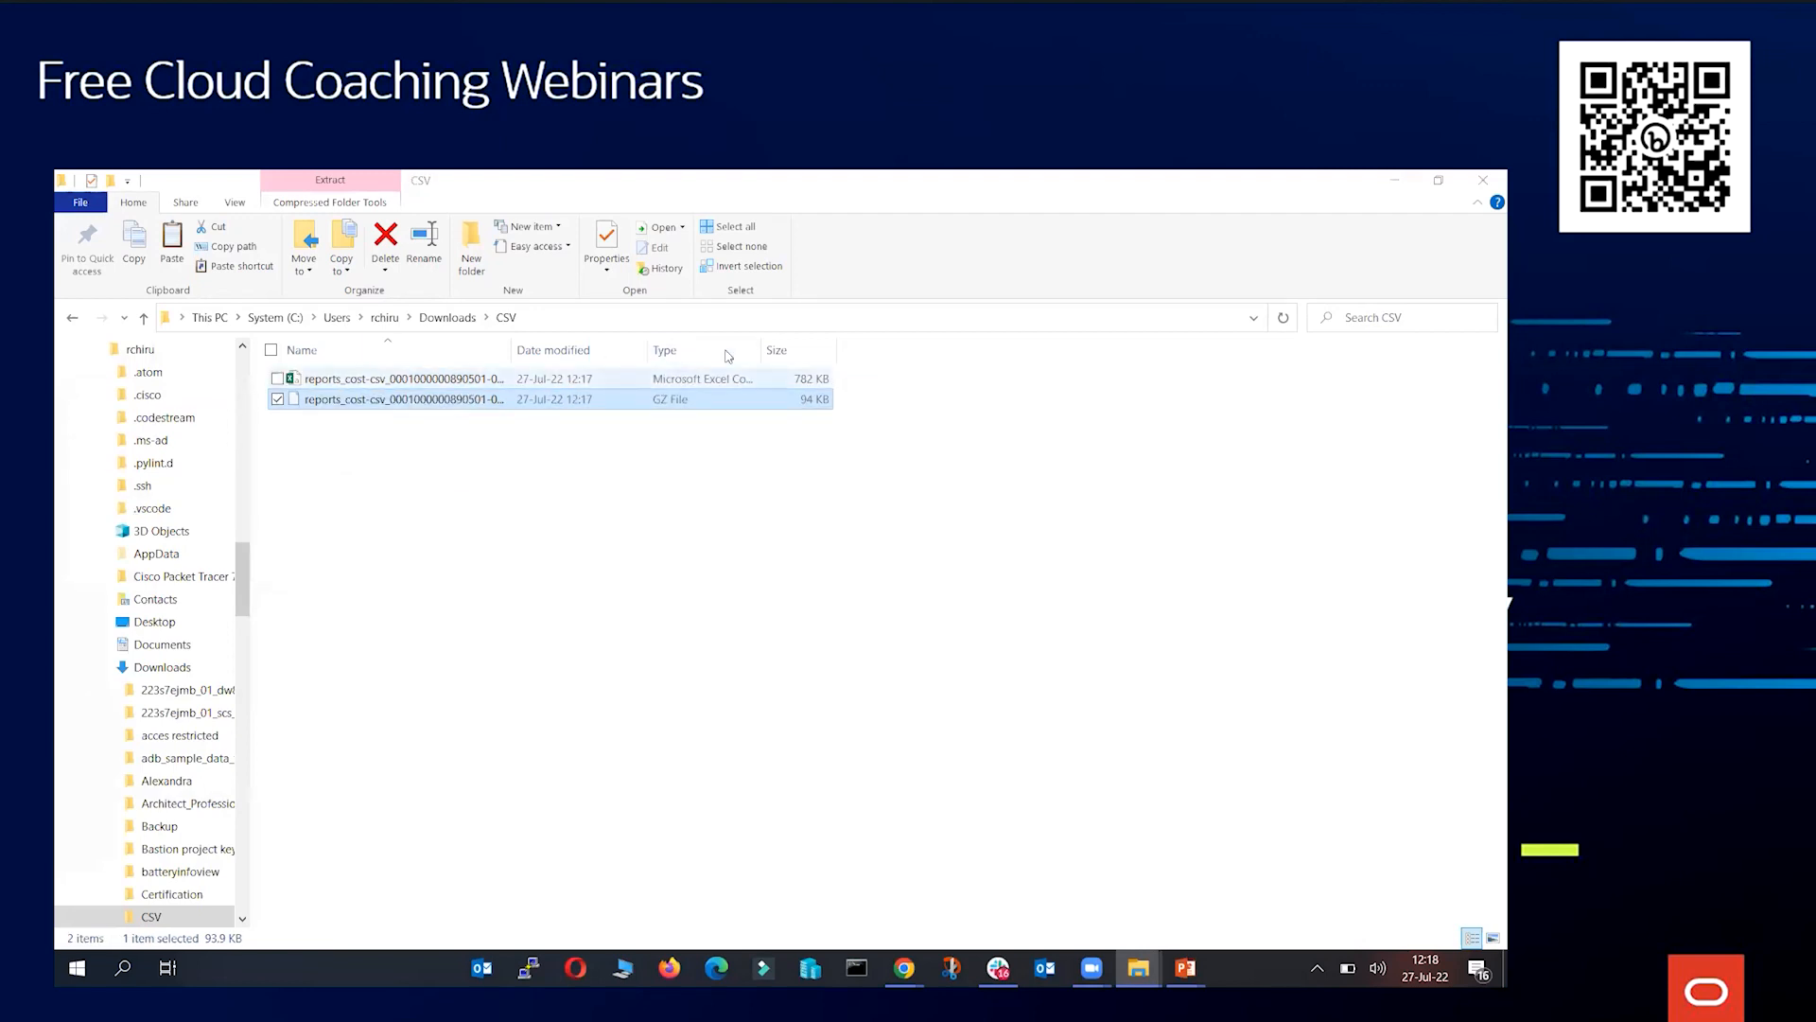
key(Up)
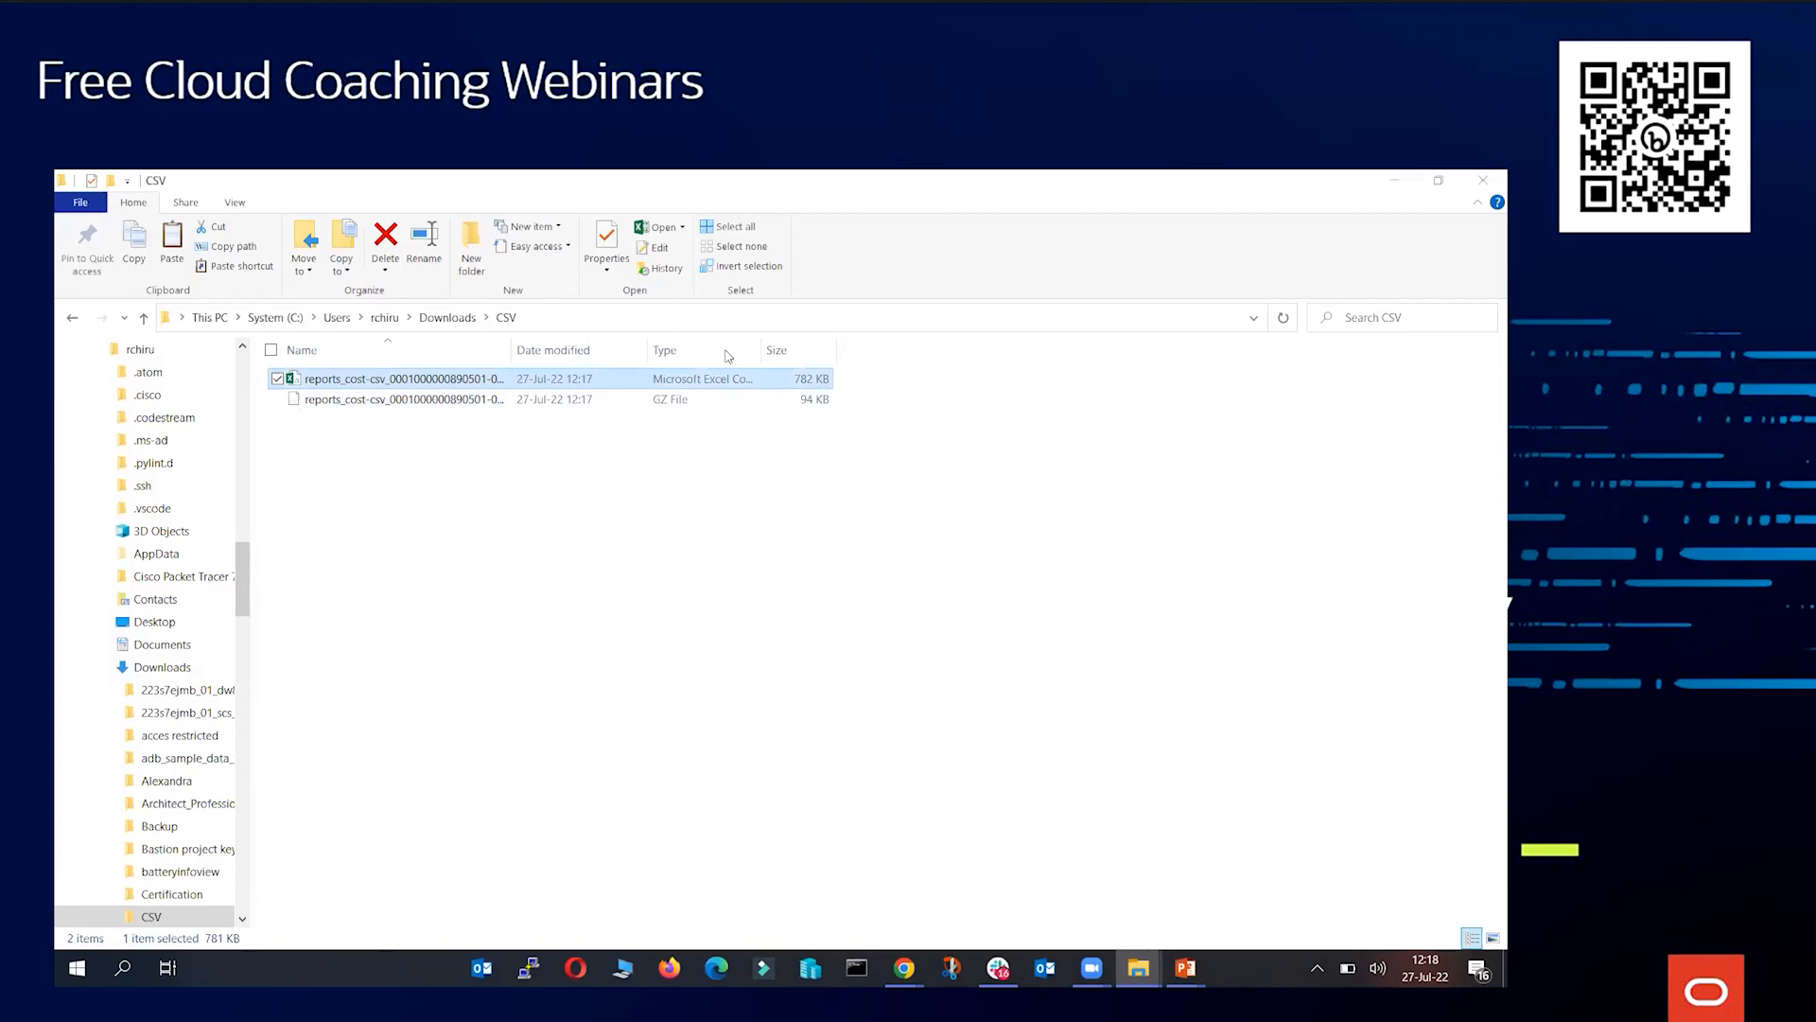
key(Return)
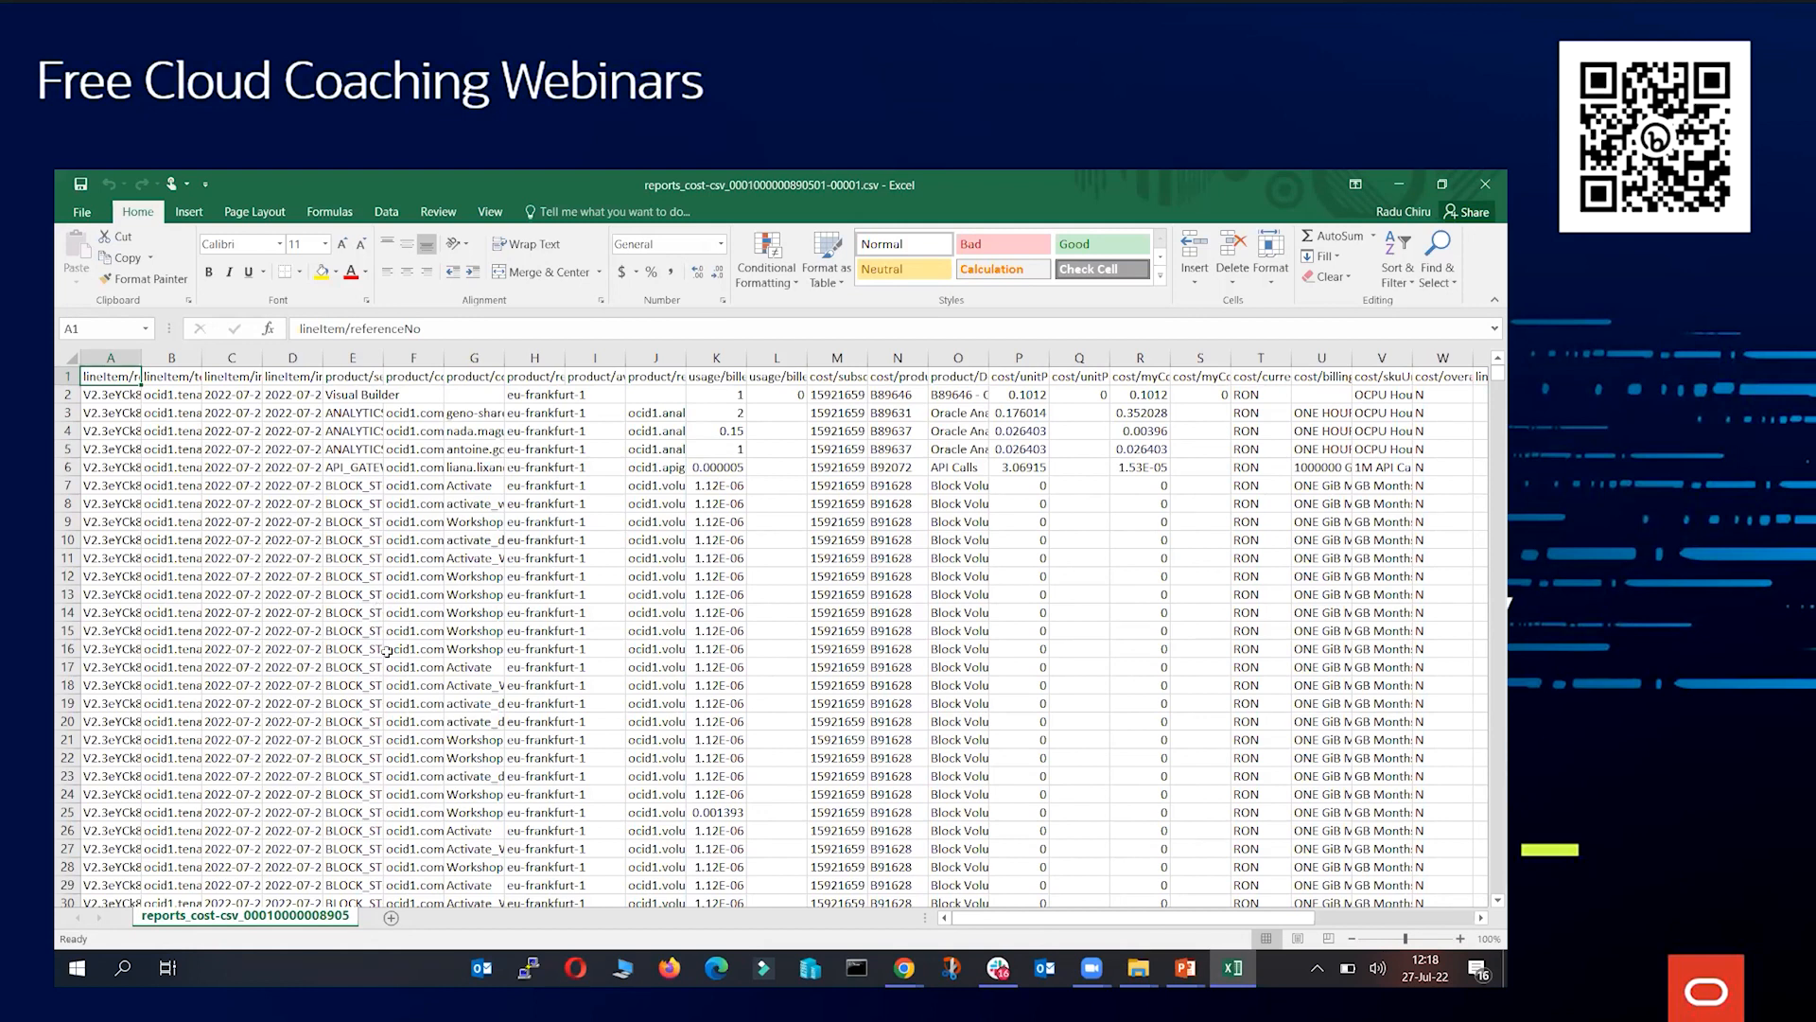
Scroll through the cost report's rows and columns to examine its line items
scroll(383, 649, down, 17)
scroll(386, 659, down, 20)
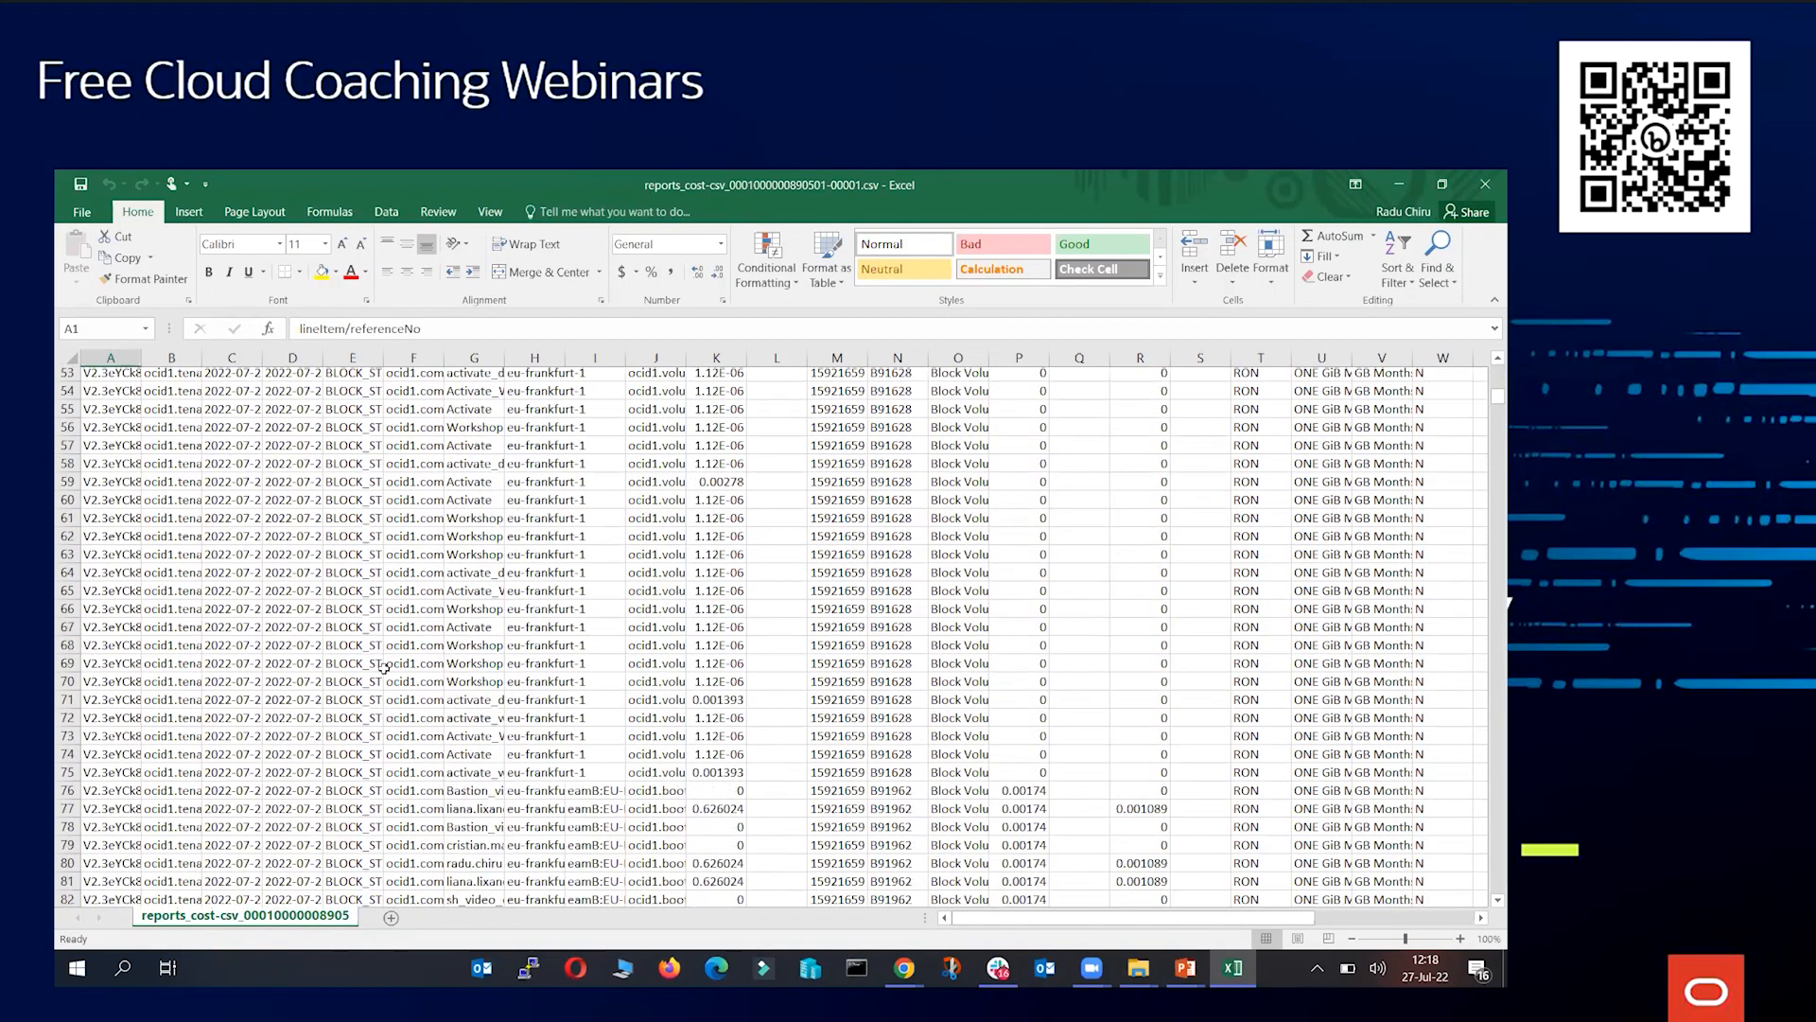
scroll(411, 669, down, 20)
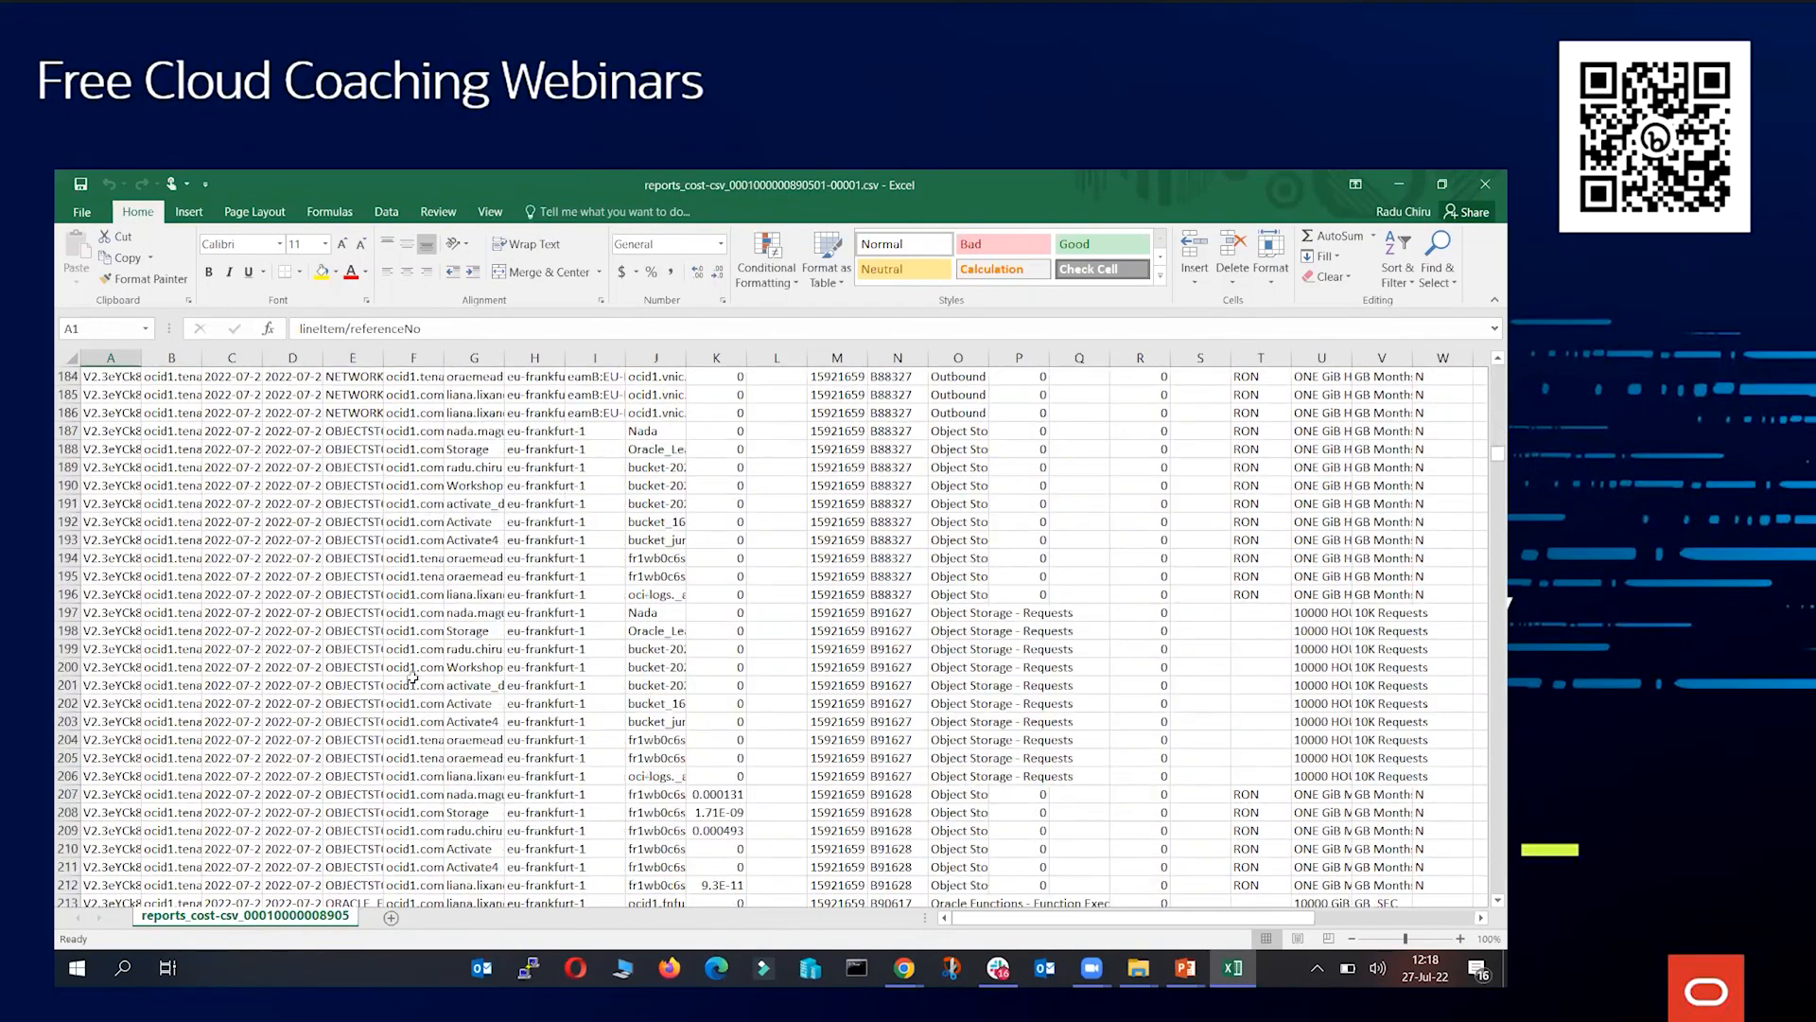
scroll(414, 648, down, 8)
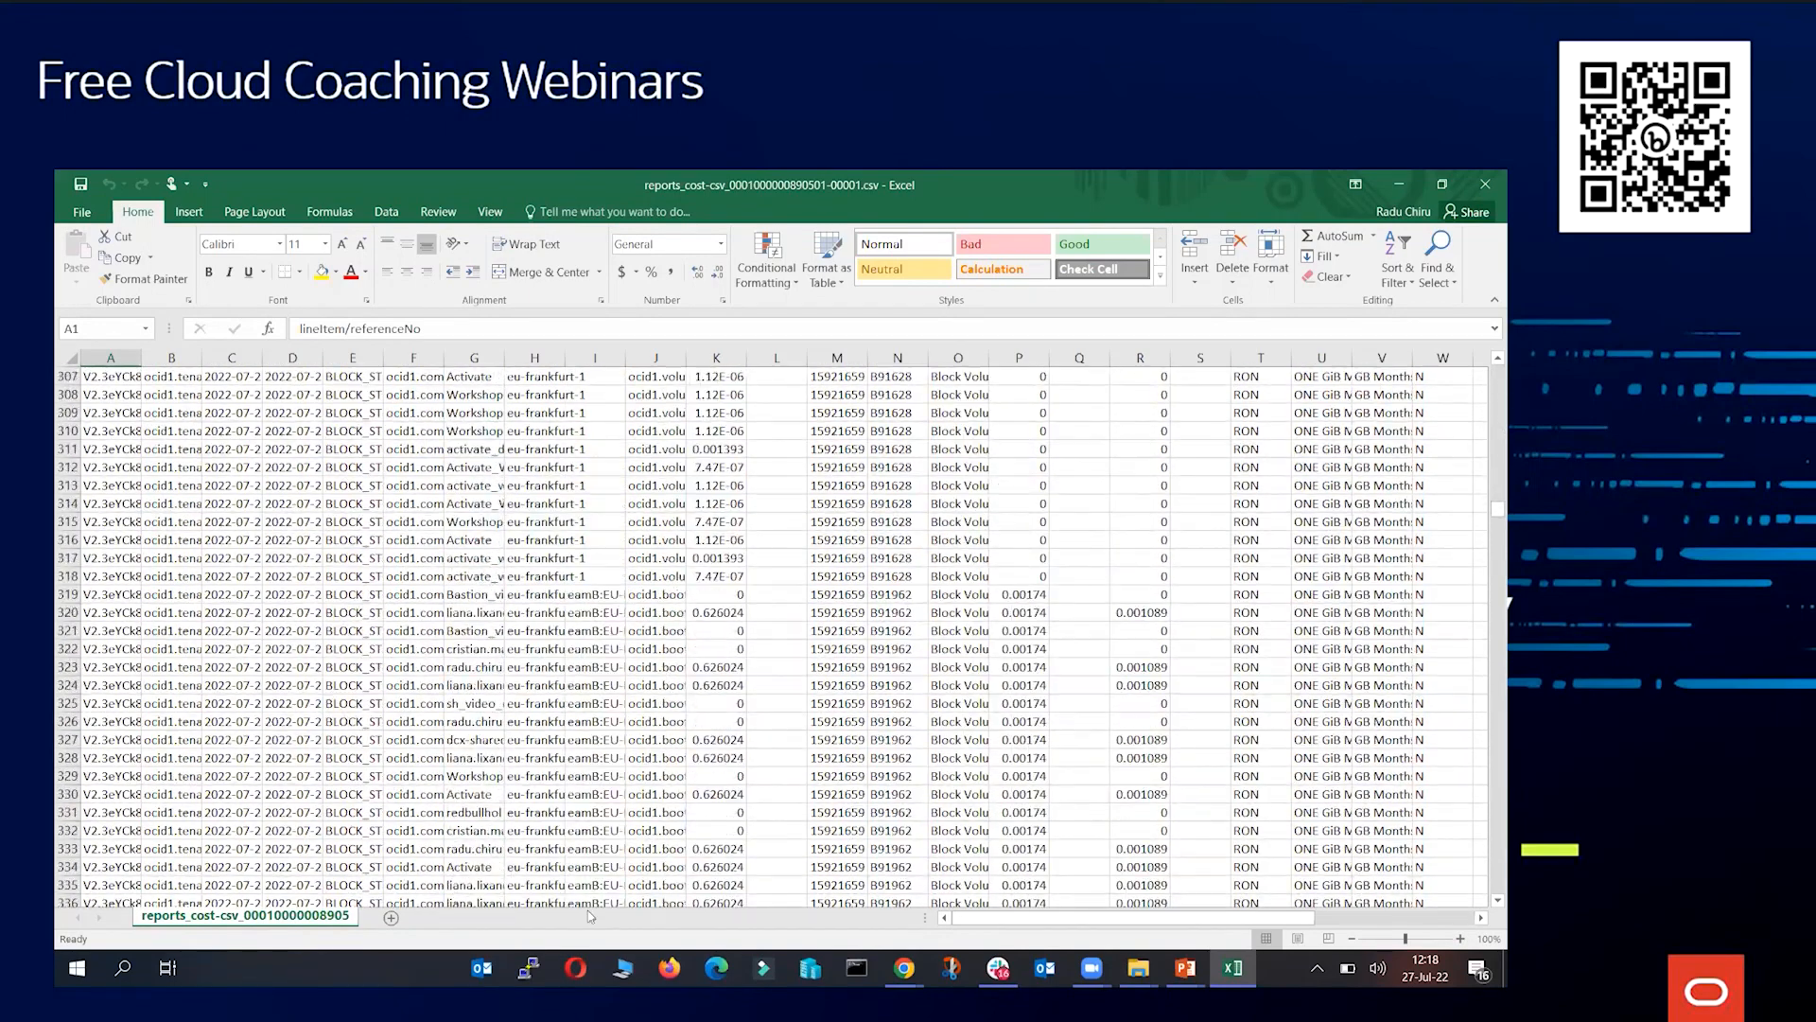
drag(1132, 923, 1293, 926)
scroll(1031, 659, up, 10)
scroll(1031, 659, up, 20)
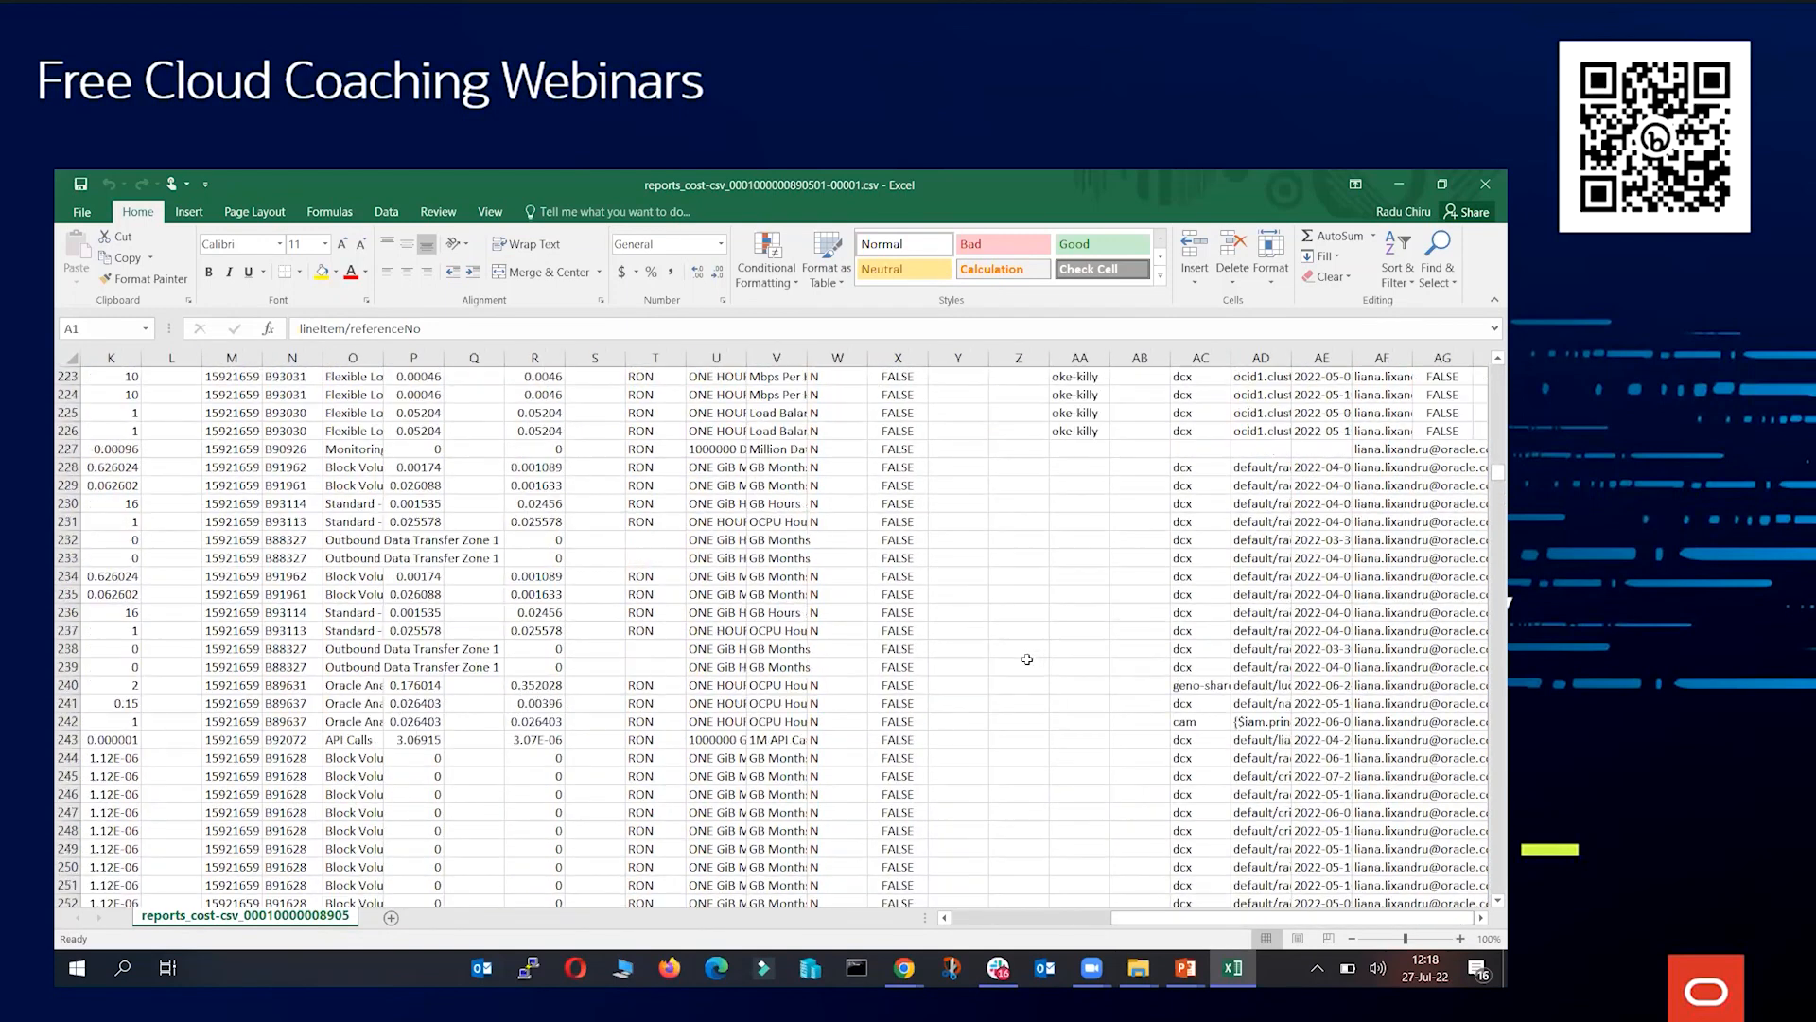
scroll(1018, 671, up, 18)
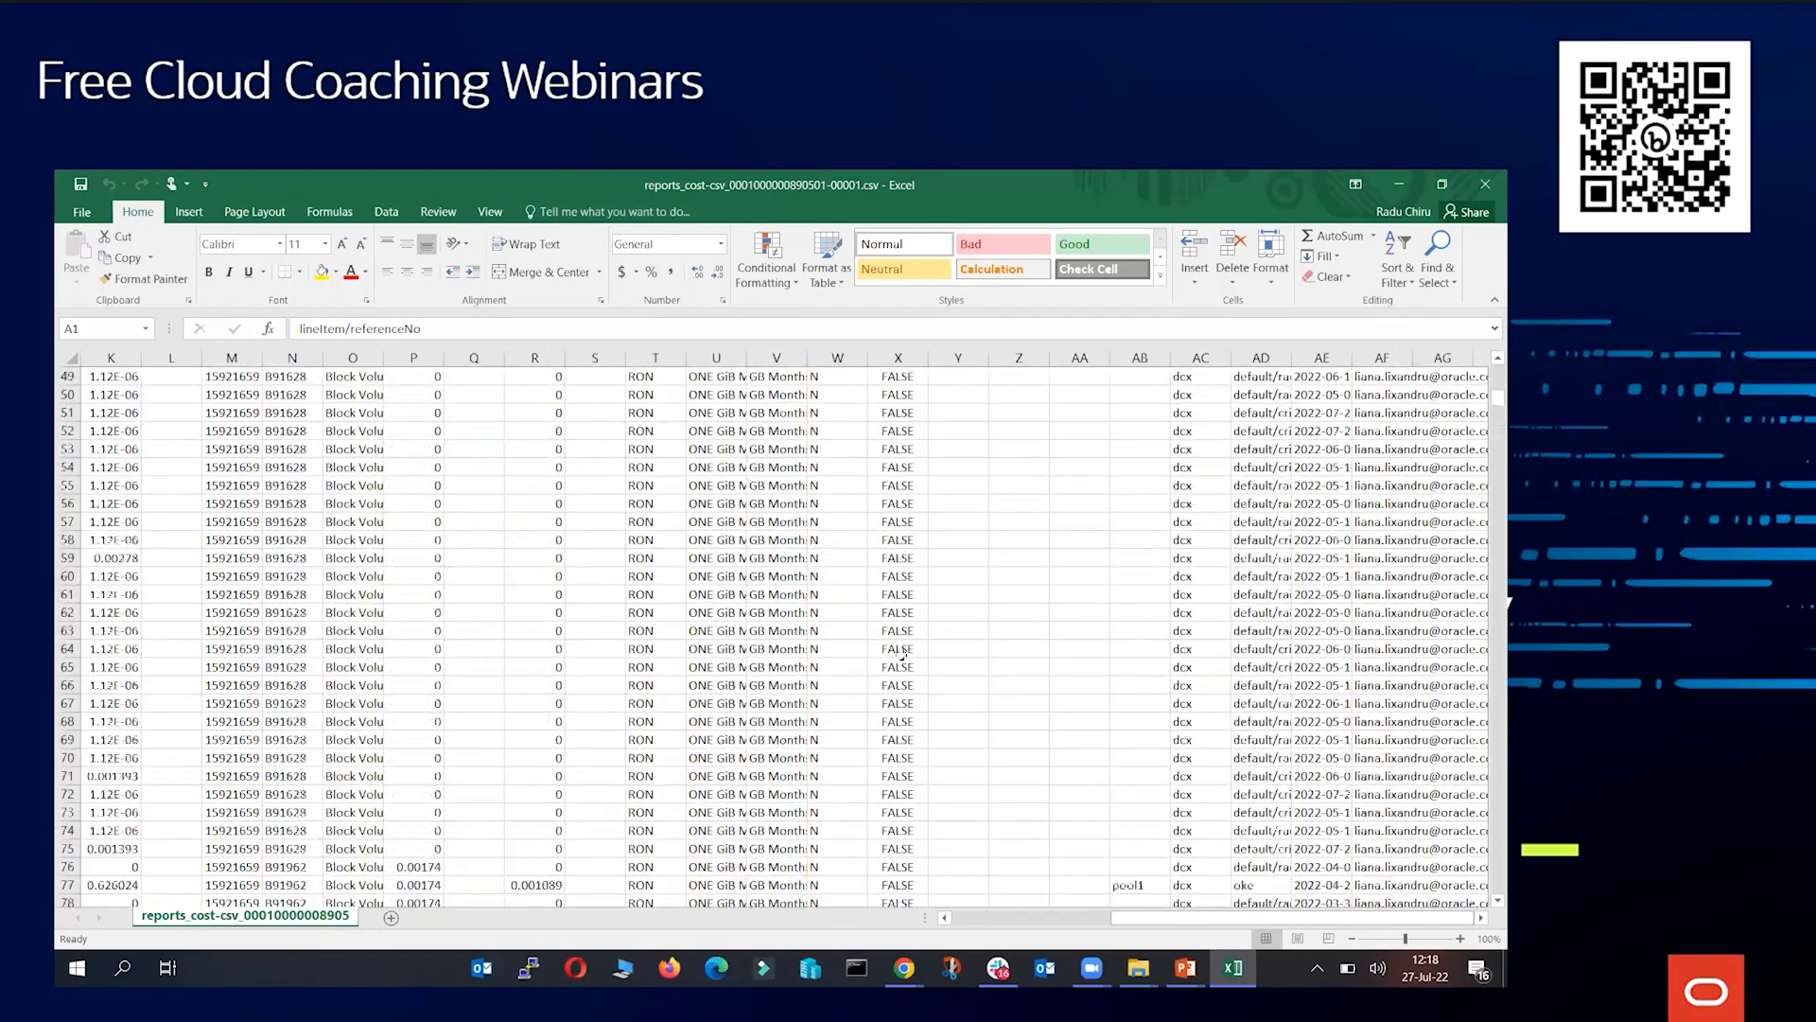
Widen column K to show the full usage quantities and browse further down the report
click(159, 521)
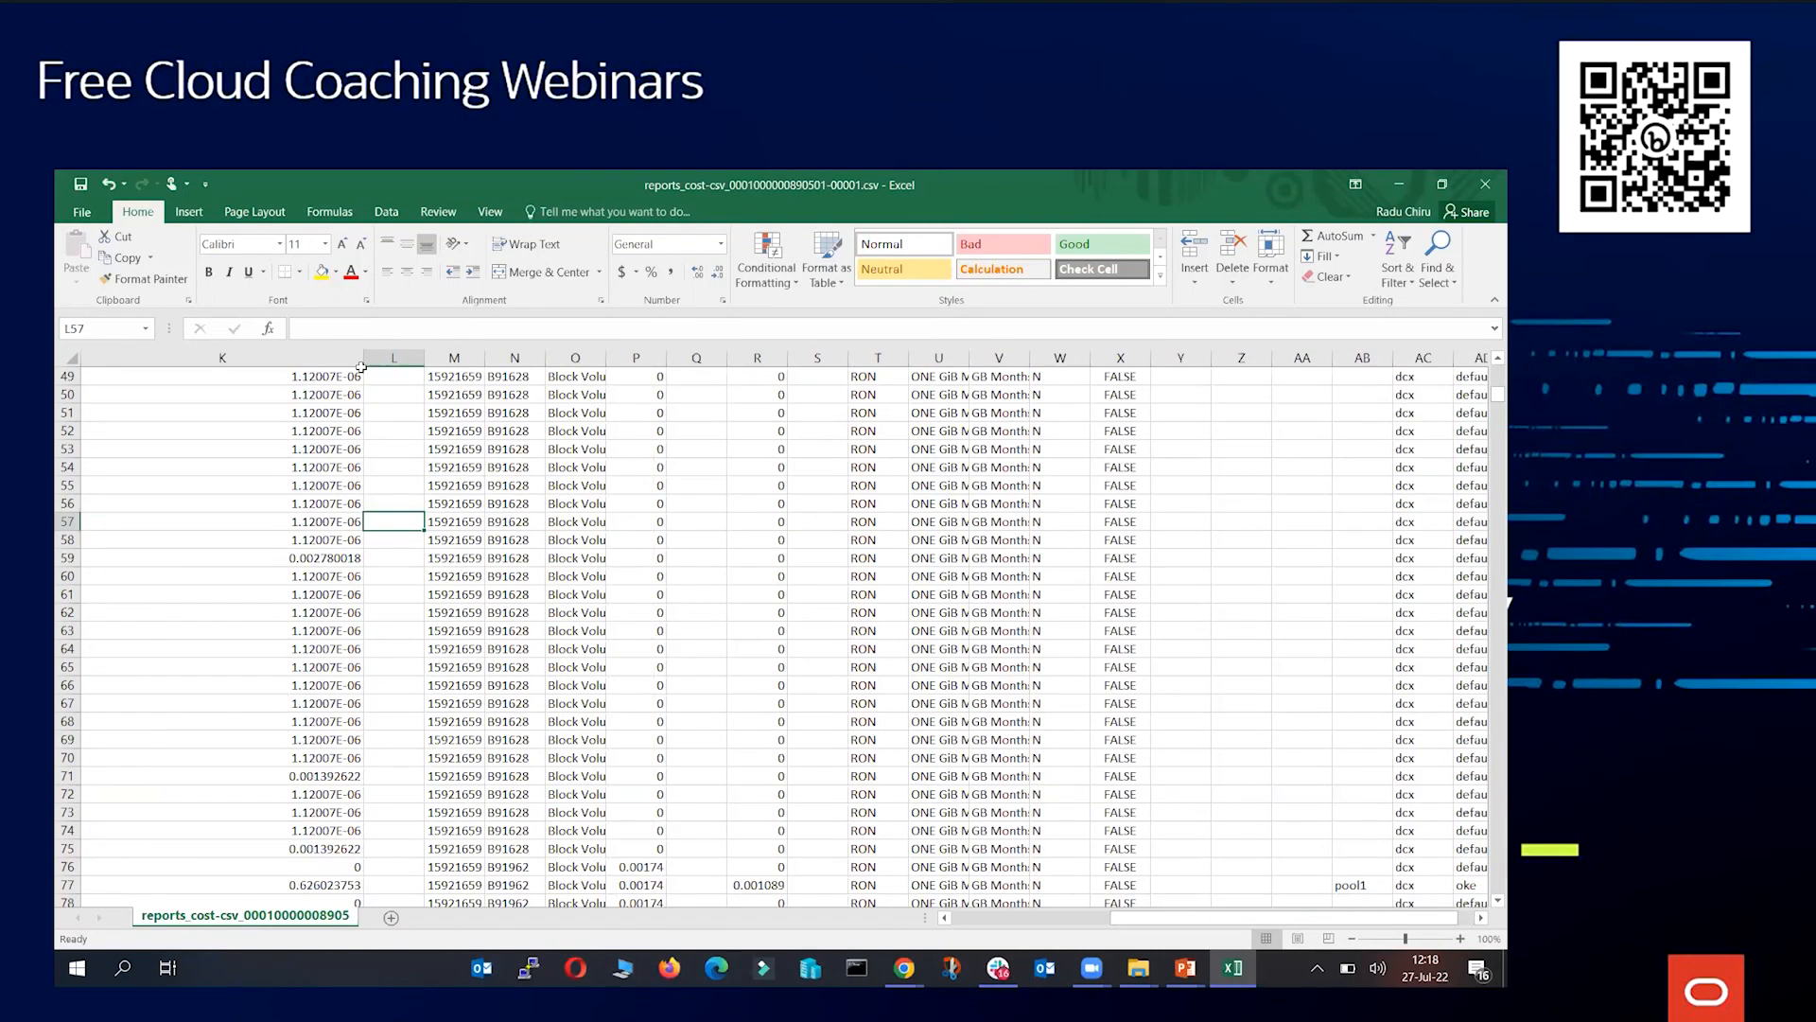
drag(1143, 919, 975, 915)
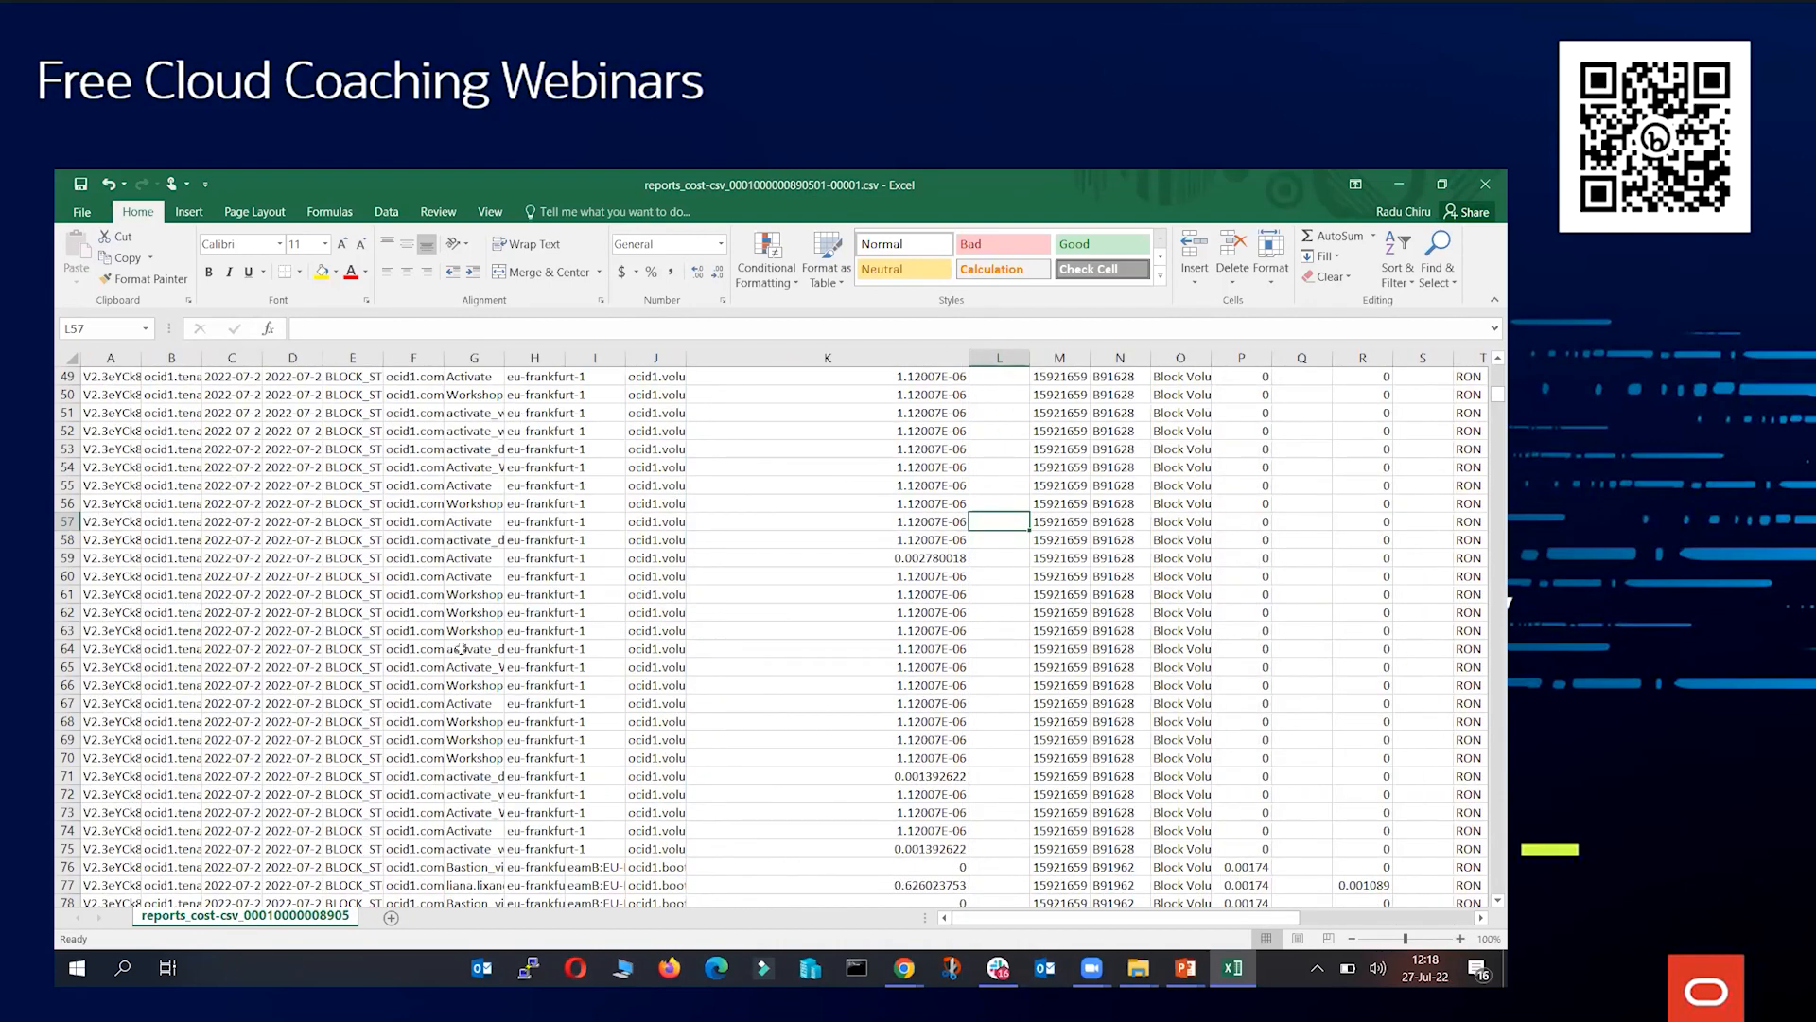
scroll(468, 662, down, 6)
scroll(483, 670, down, 13)
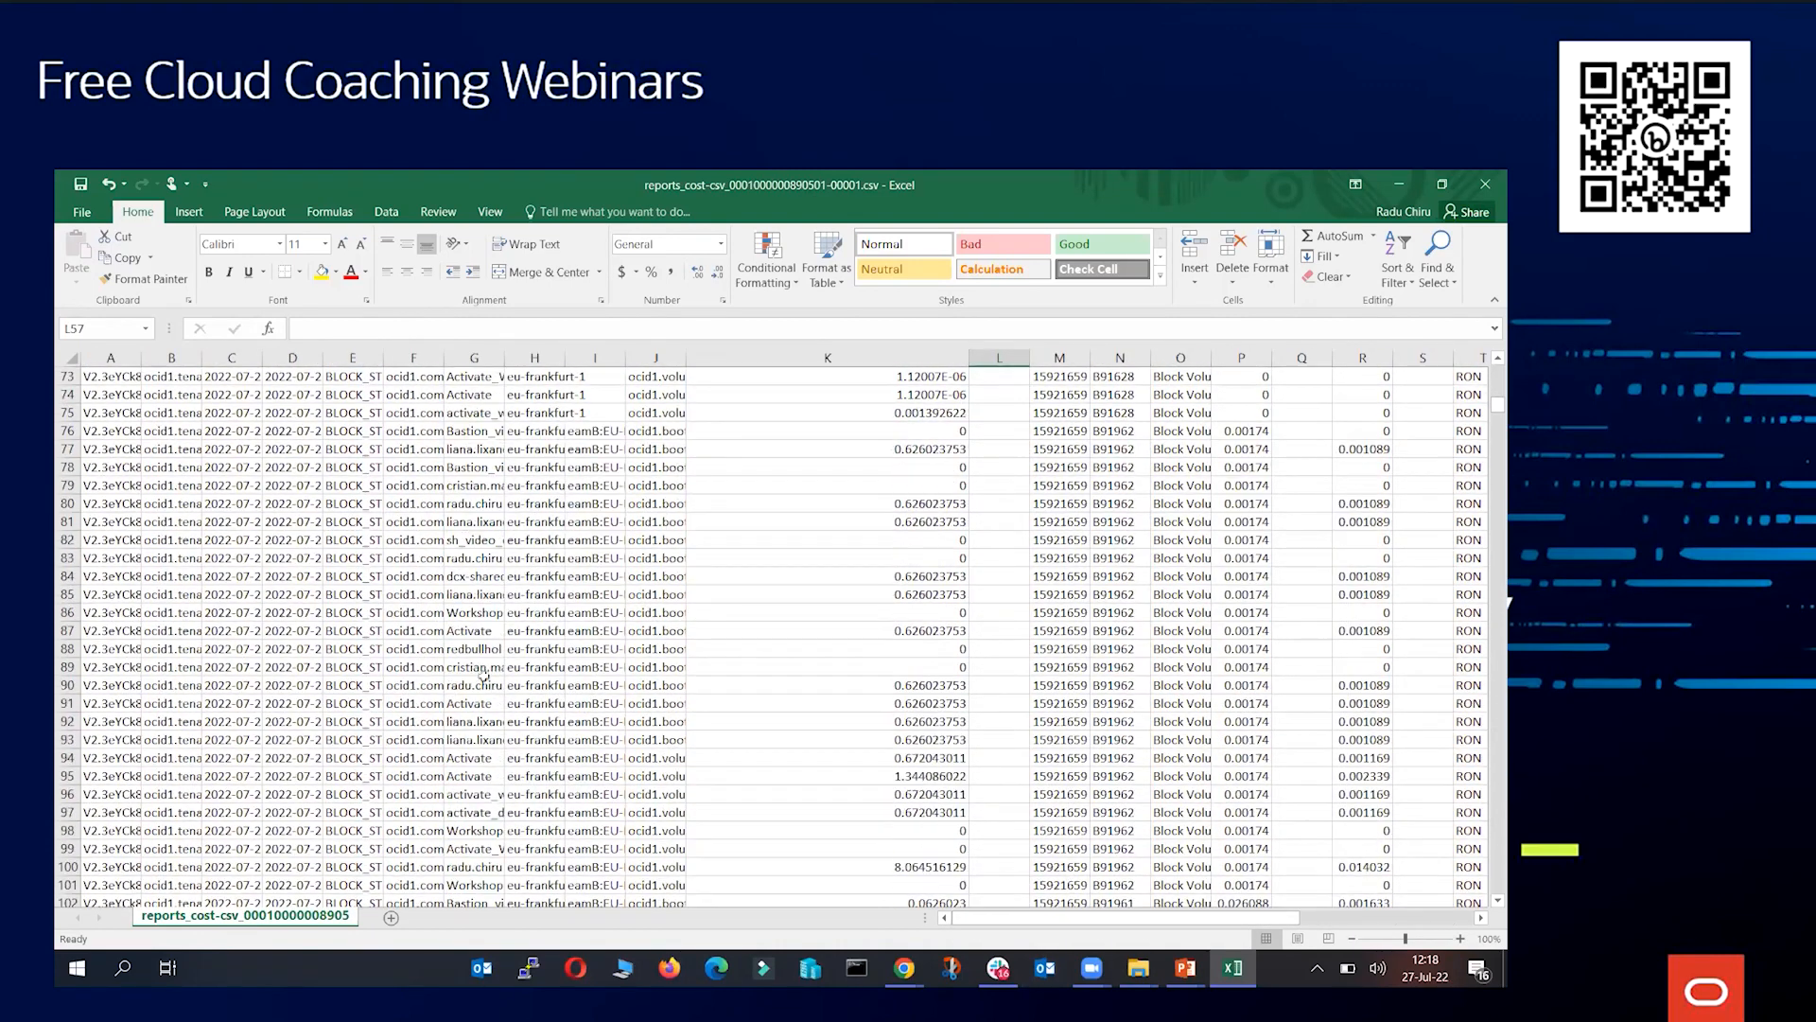
scroll(523, 687, down, 9)
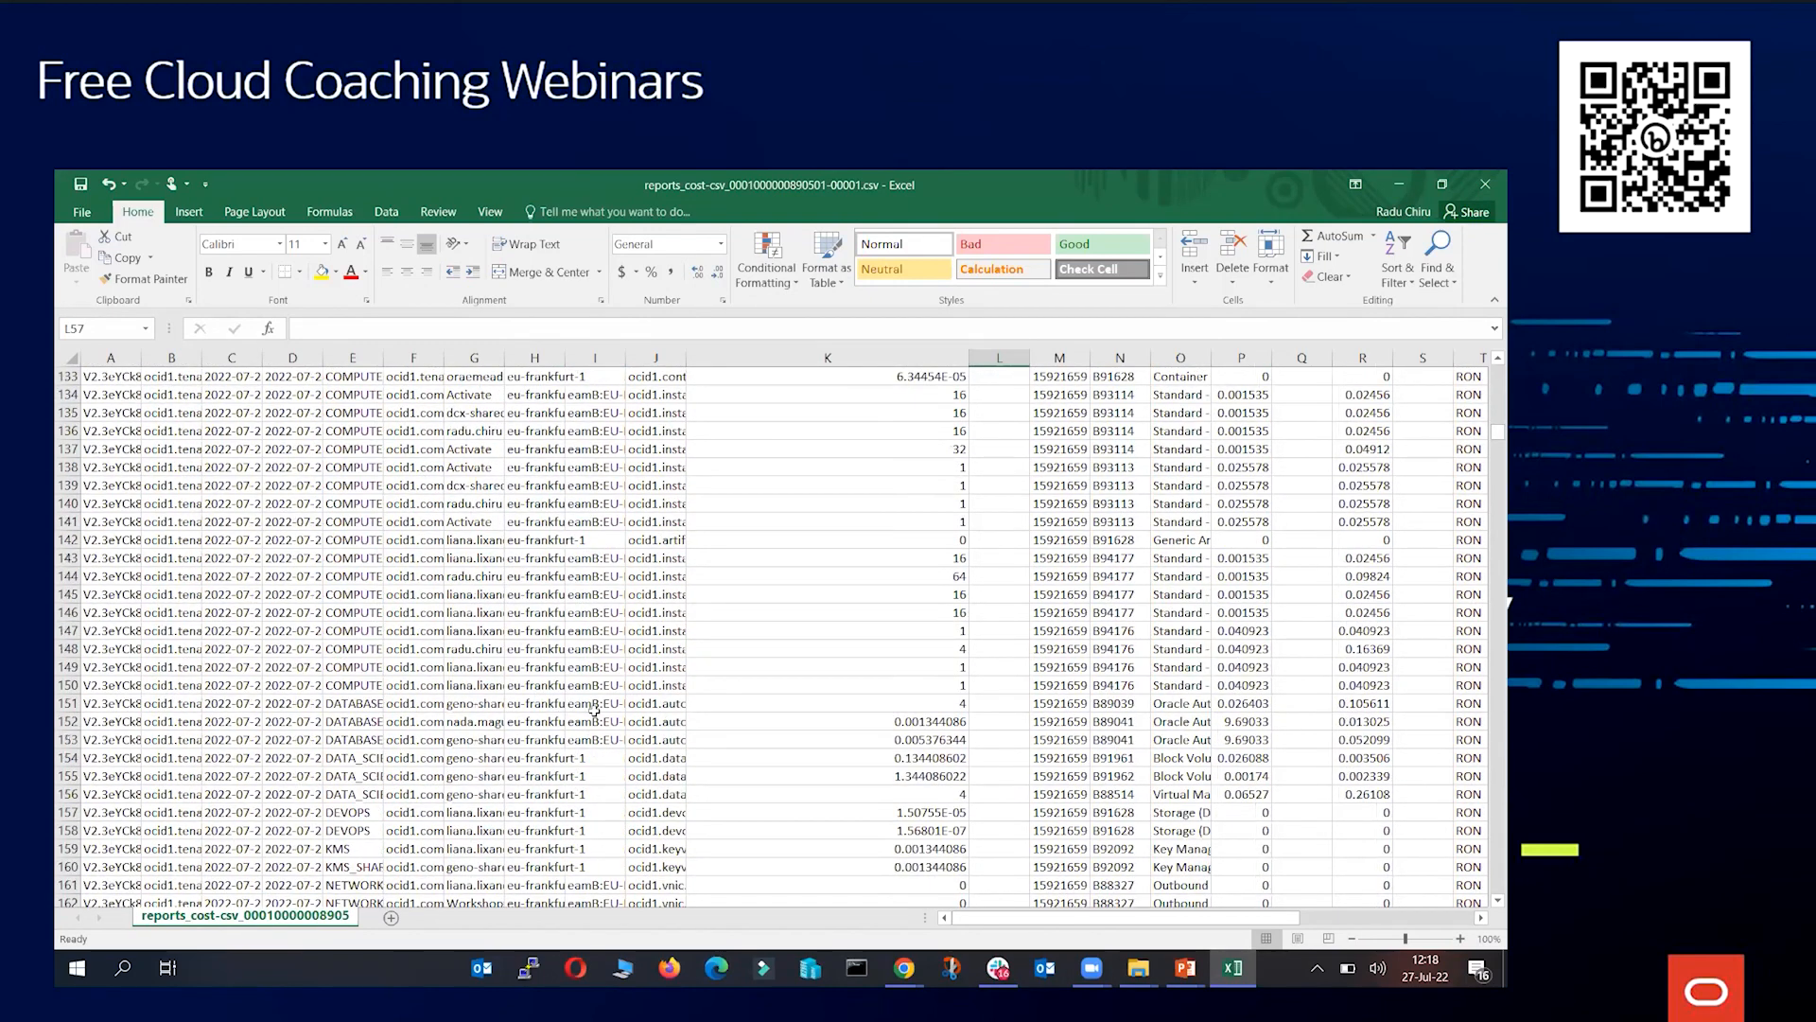
Return to the browser and reopen Cost Analysis in the console
click(1390, 185)
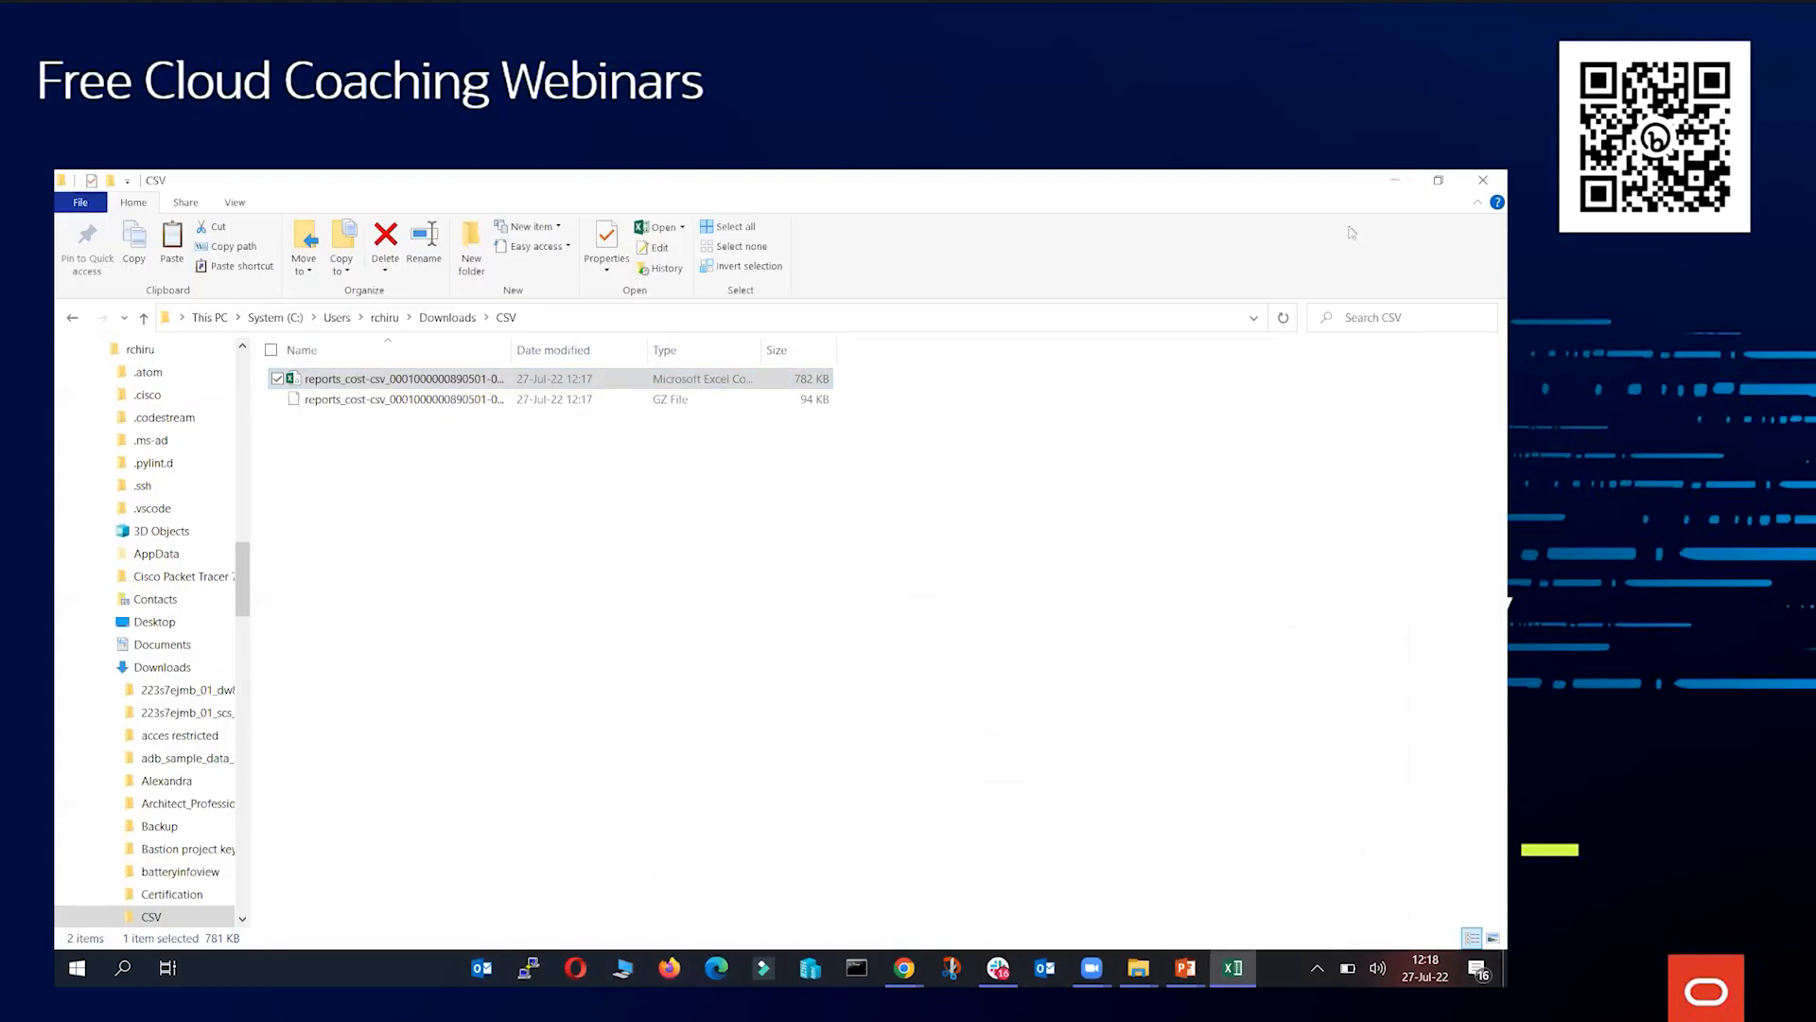
mouse_move(905, 967)
click(998, 889)
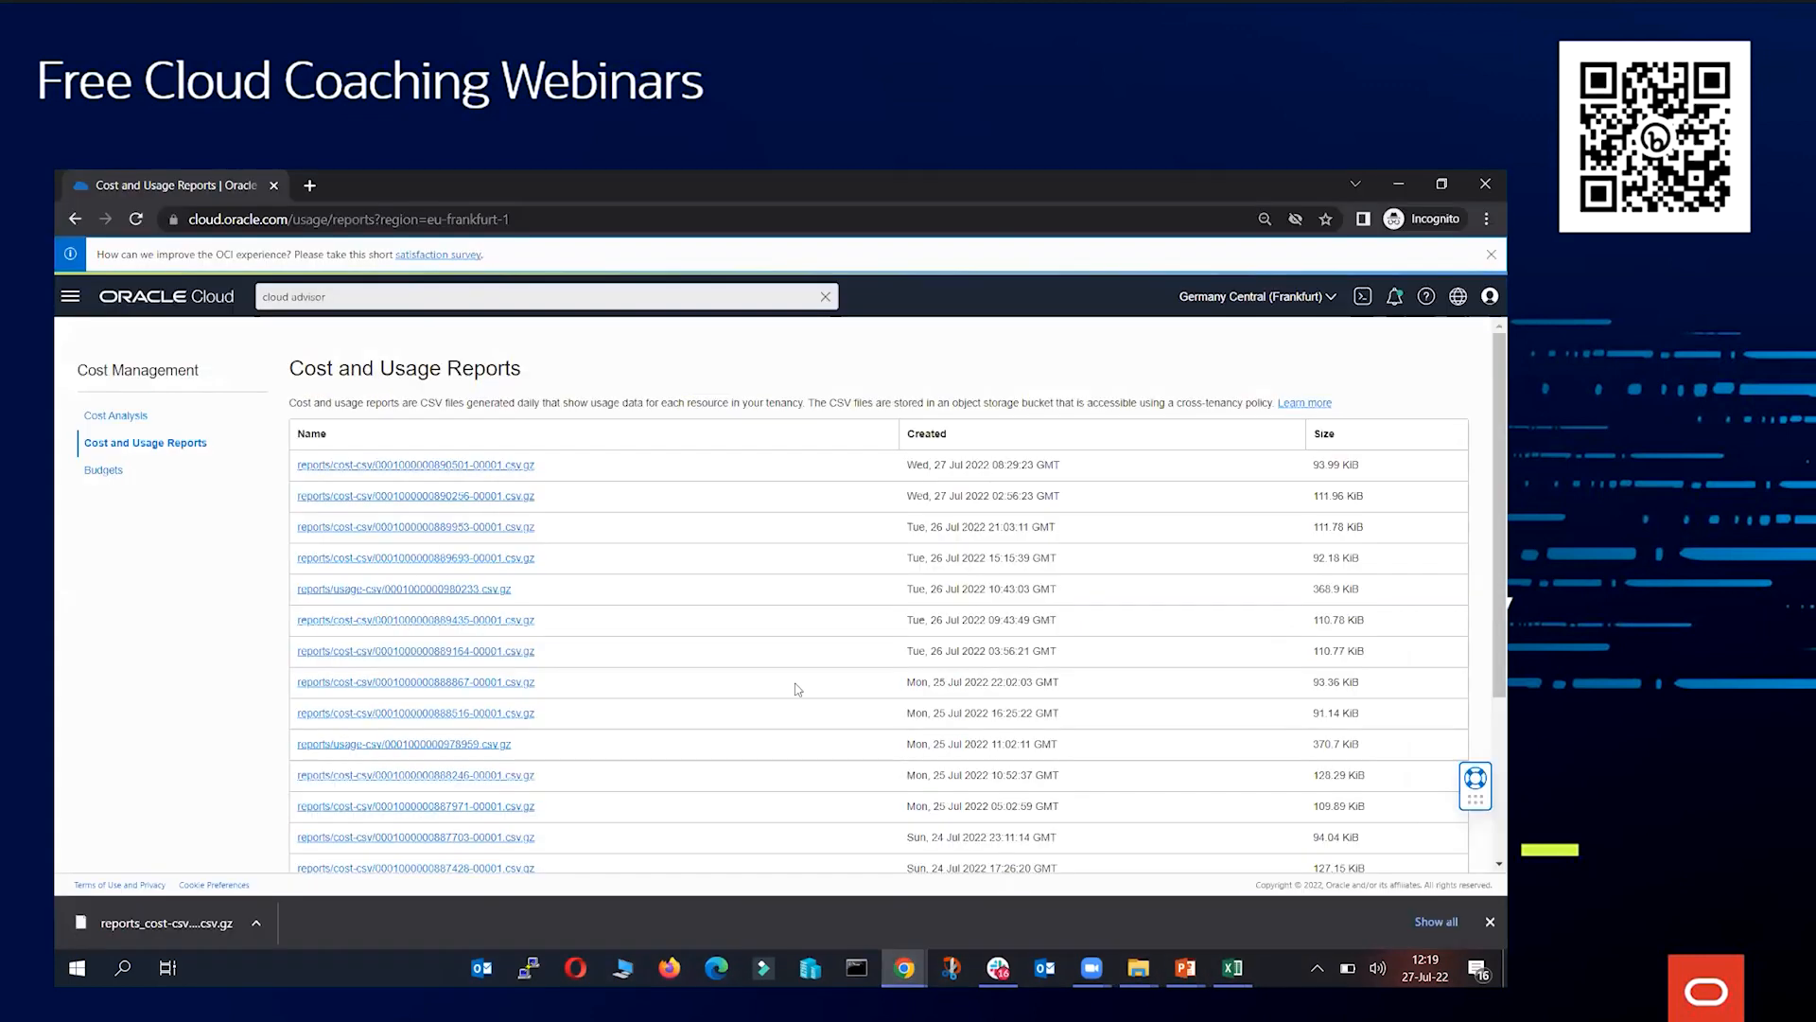
click(133, 416)
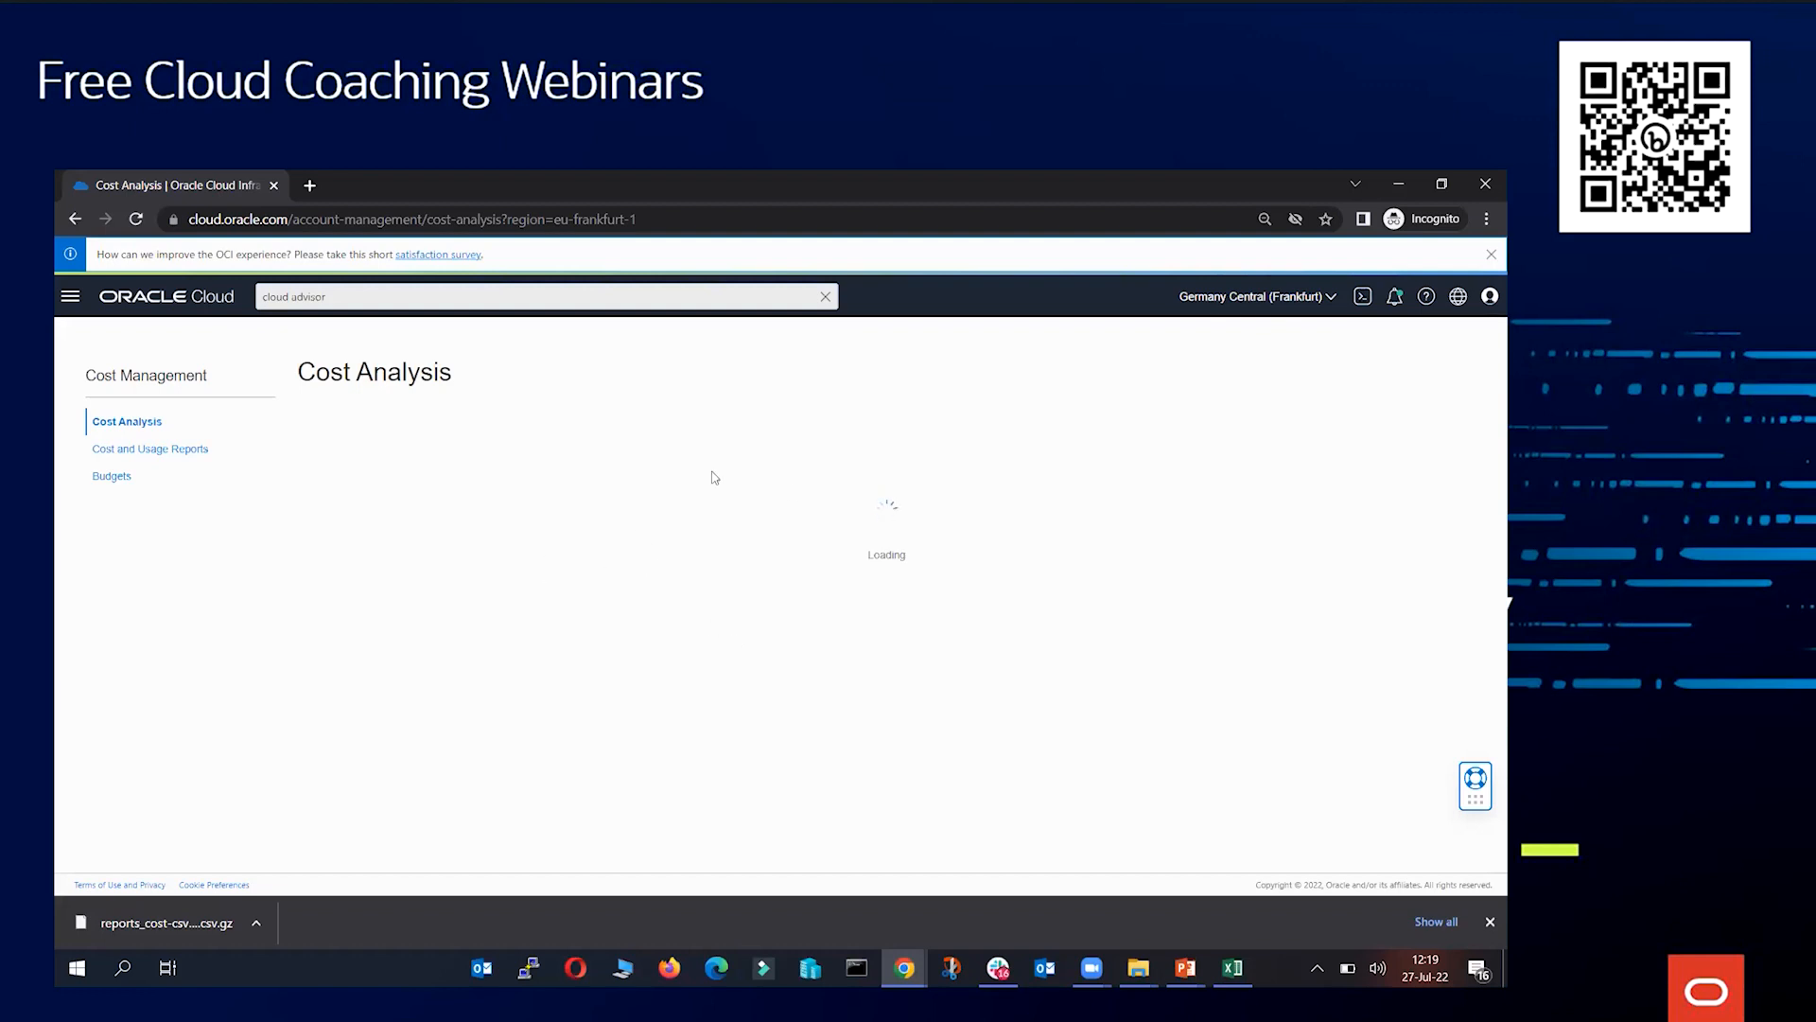
scroll(715, 477, down, 3)
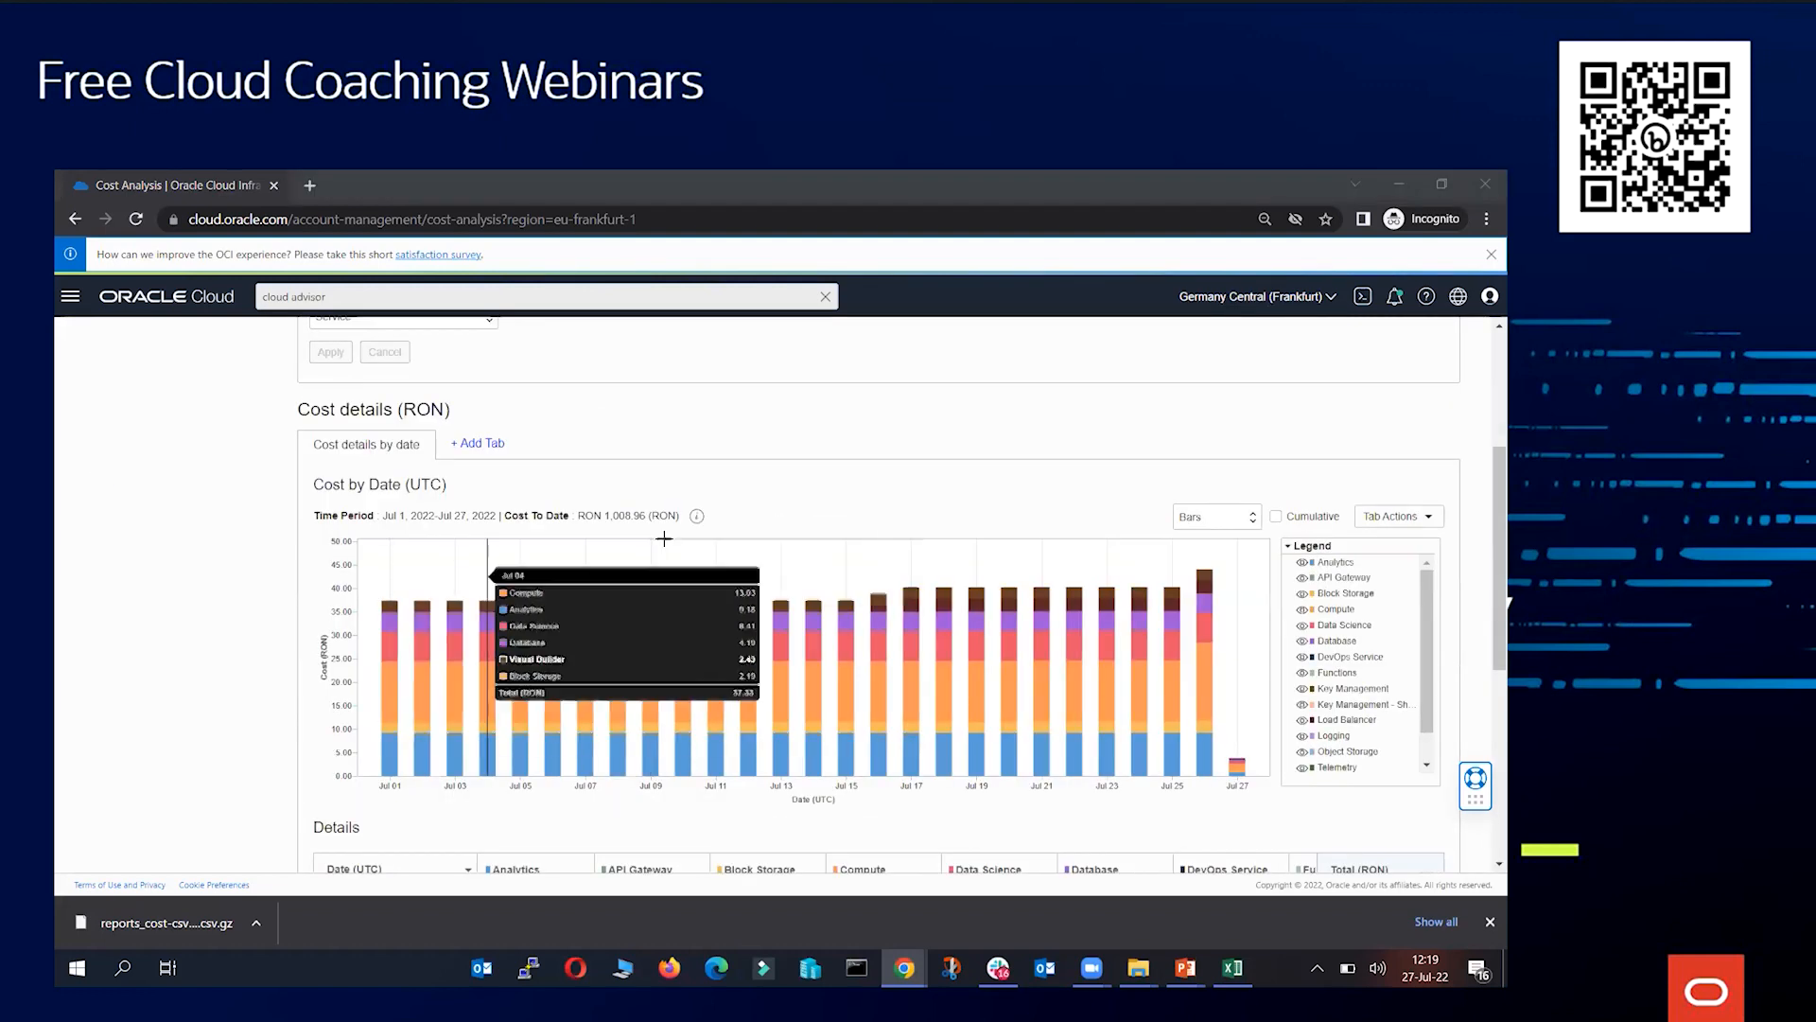
scroll(662, 530, up, 3)
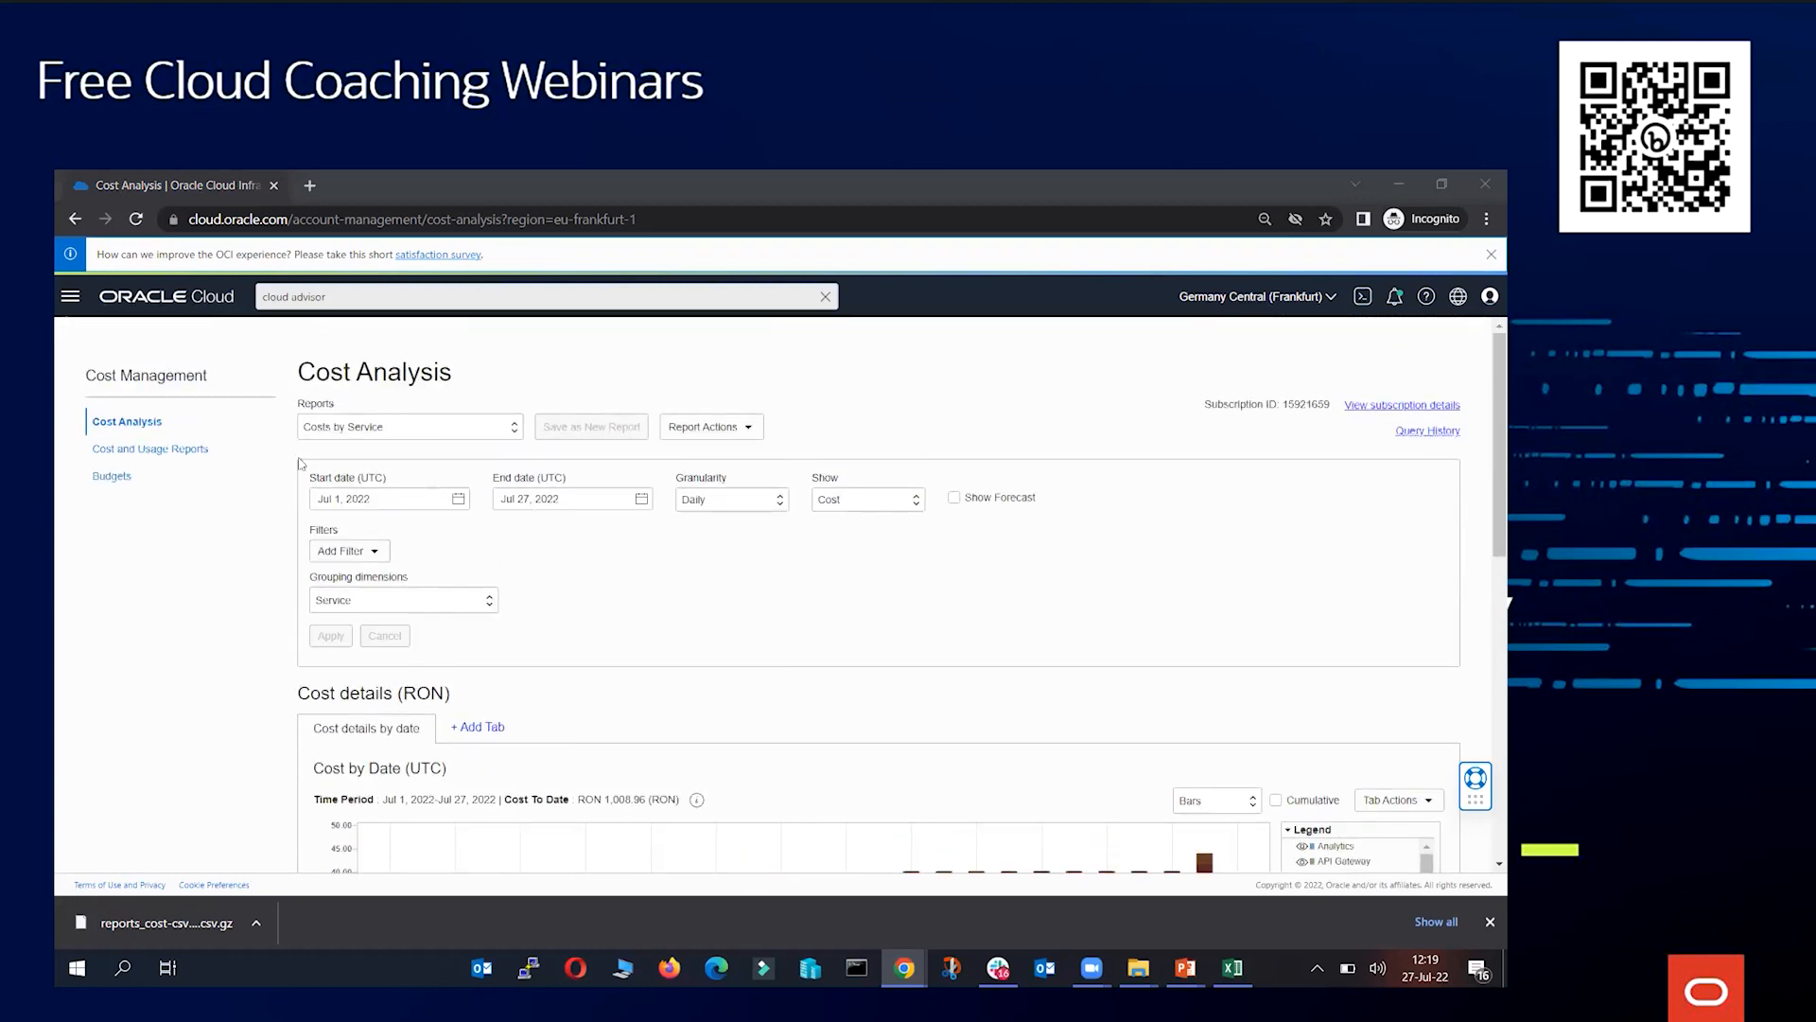
Open Budgets and start creating a new budget
click(113, 479)
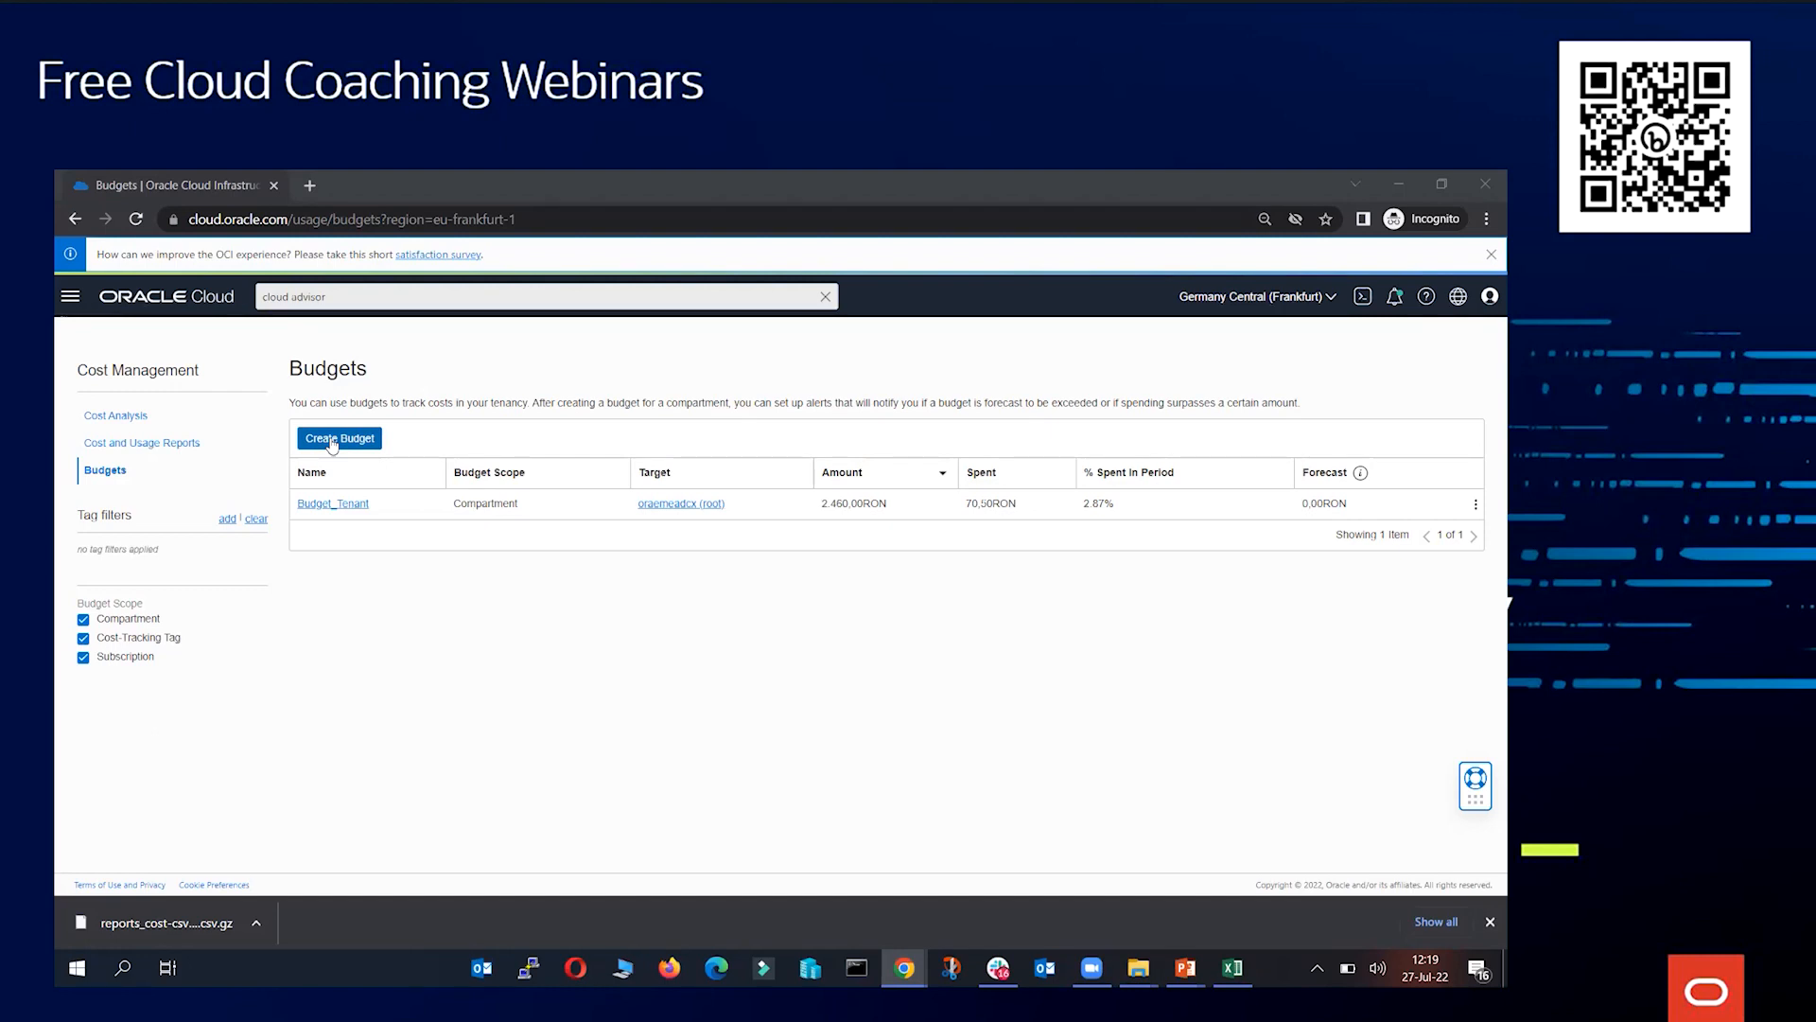
click(331, 440)
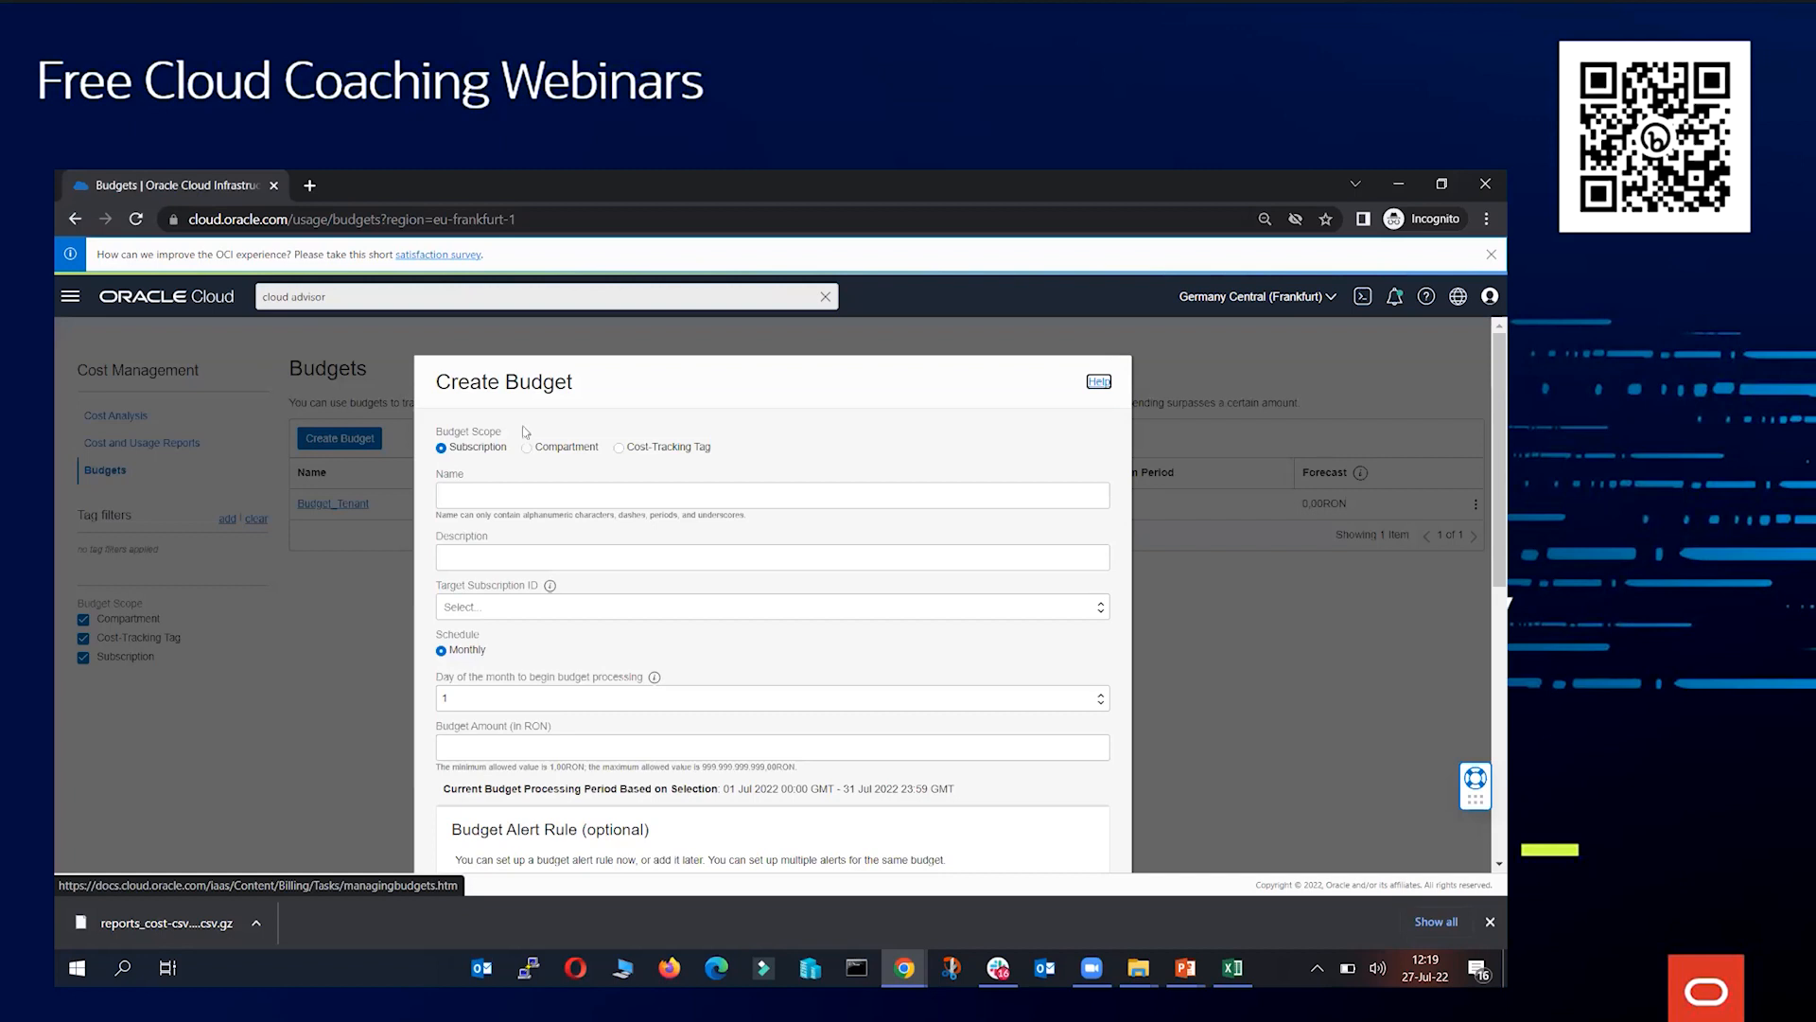
scroll(556, 416, down, 2)
scroll(562, 407, up, 2)
Set the budget scope to Compartment and choose a user's compartment under dcx as the target compartment
click(566, 451)
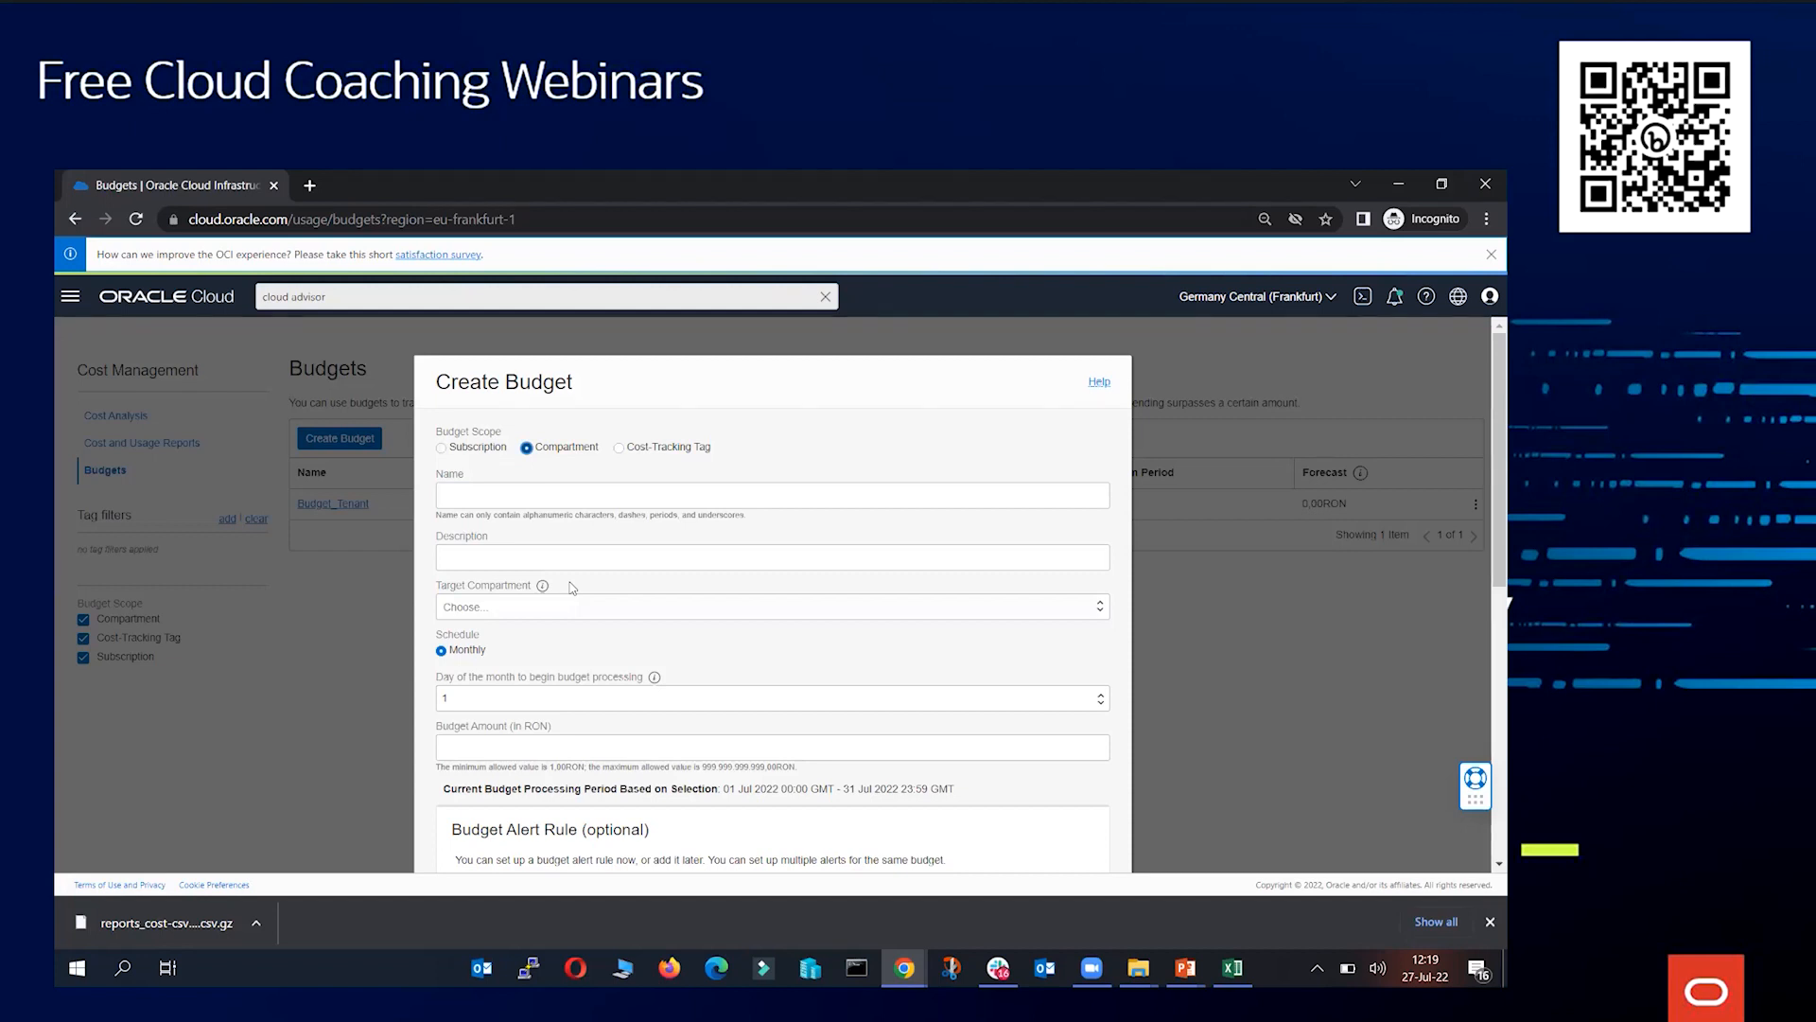
click(561, 608)
click(443, 633)
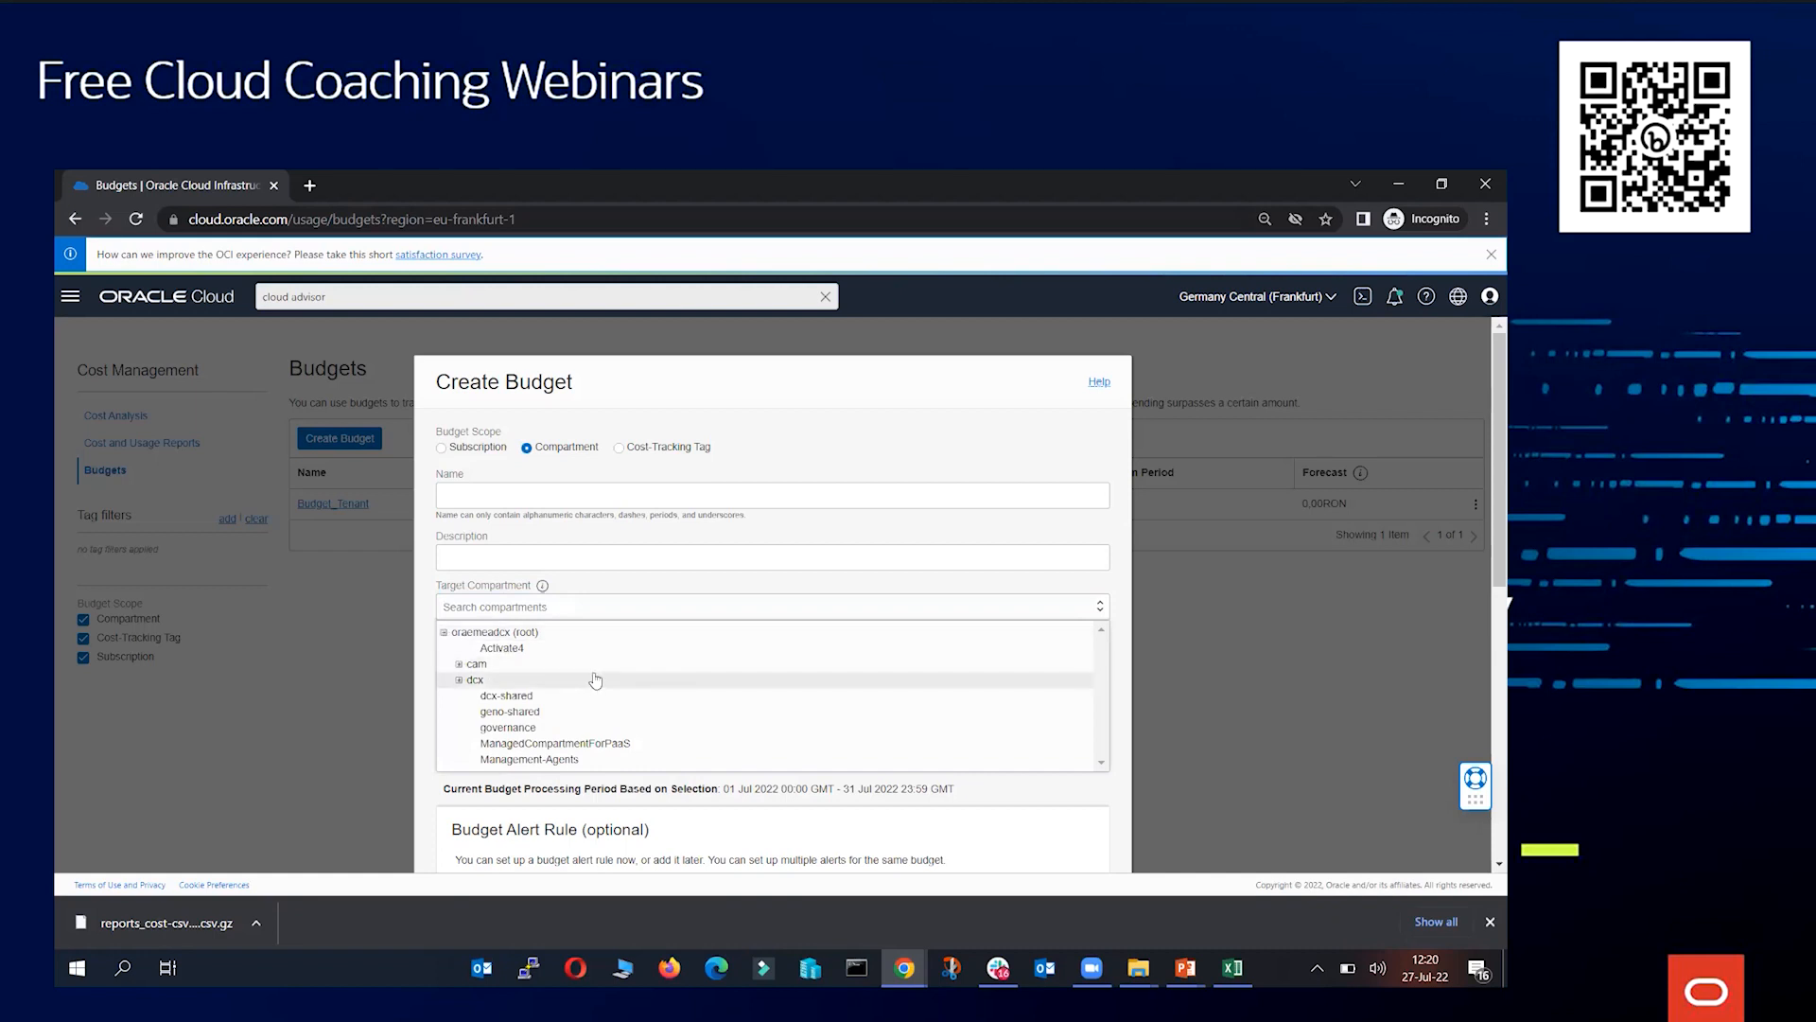
click(459, 681)
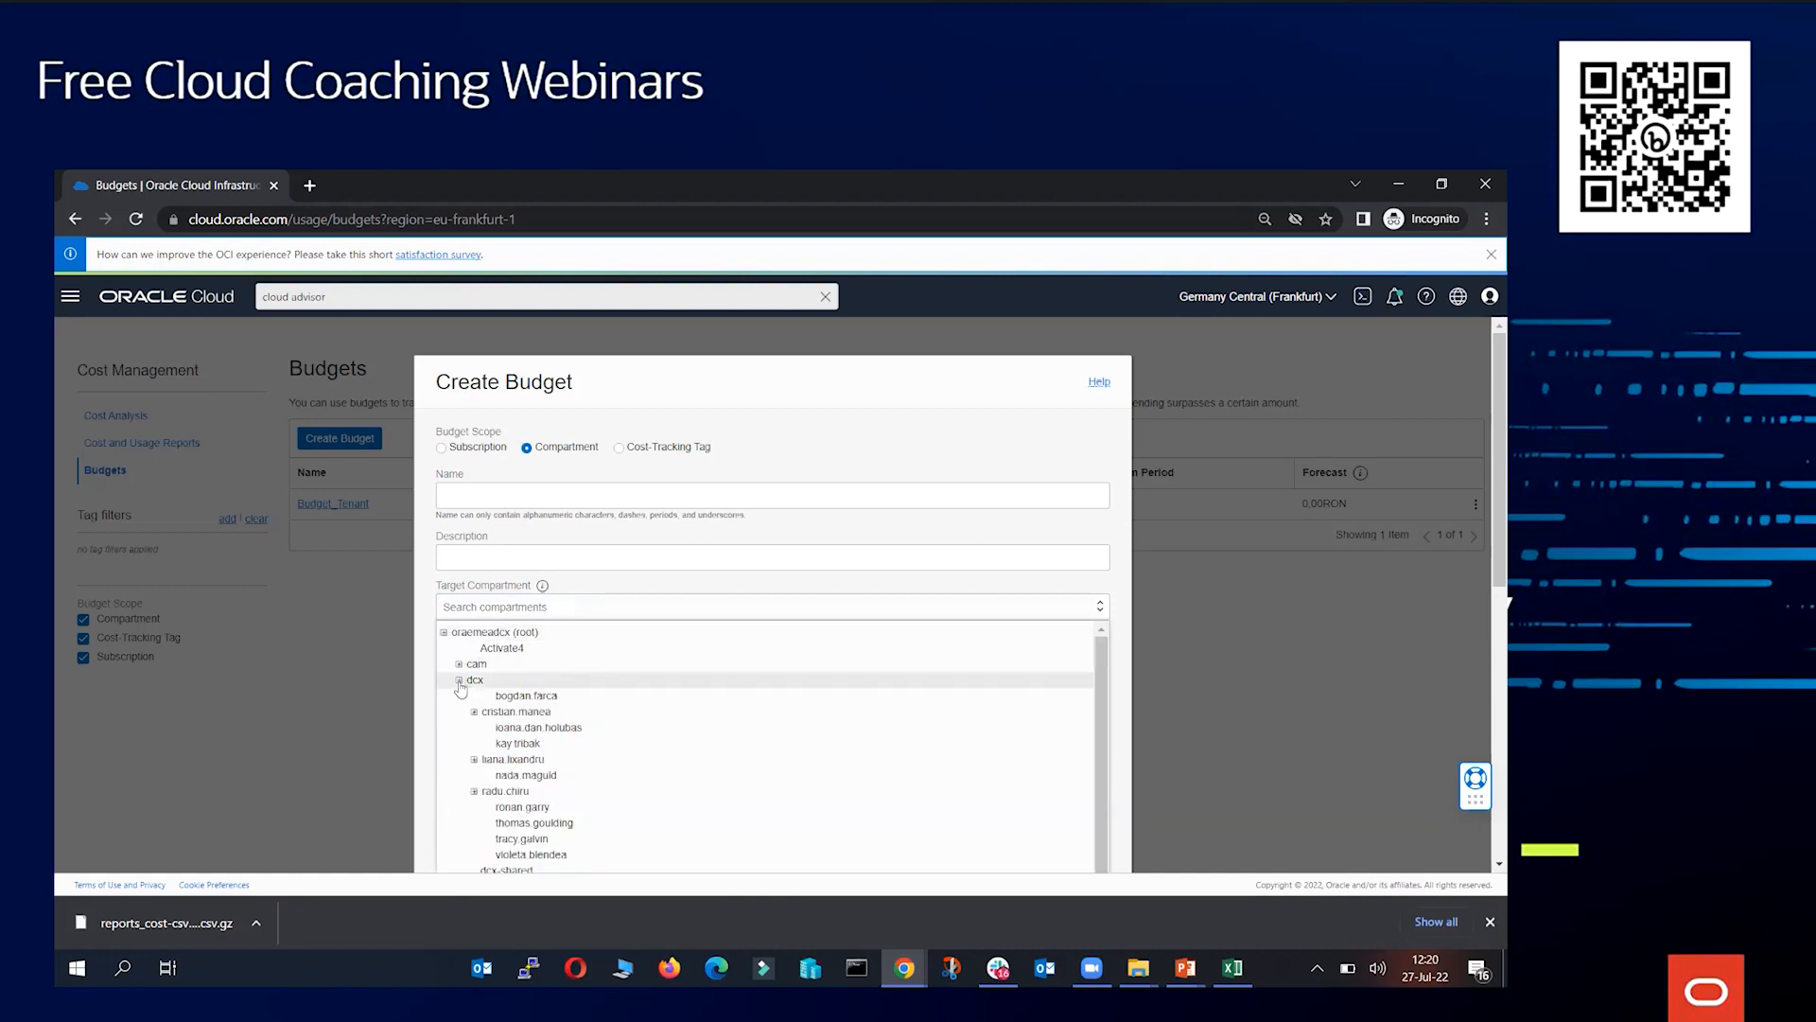
click(509, 792)
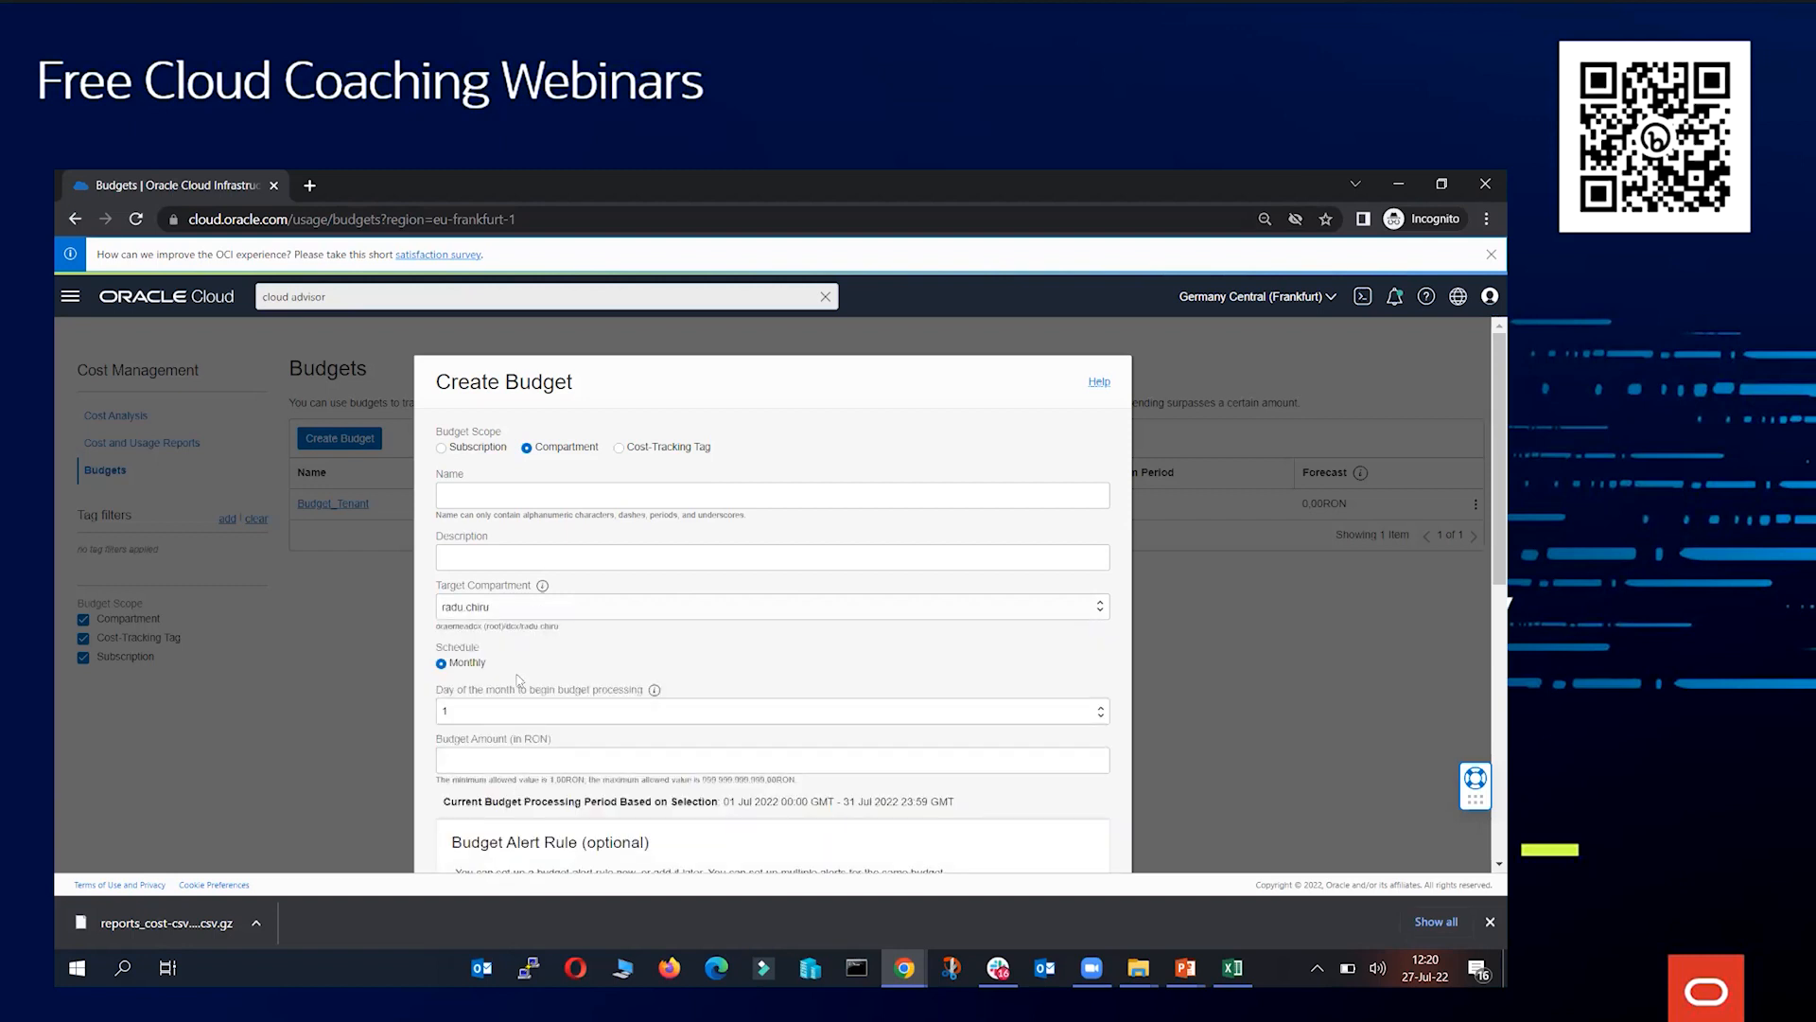
Try choosing the root compartment as the target, then reselect the user's compartment under dcx
click(527, 610)
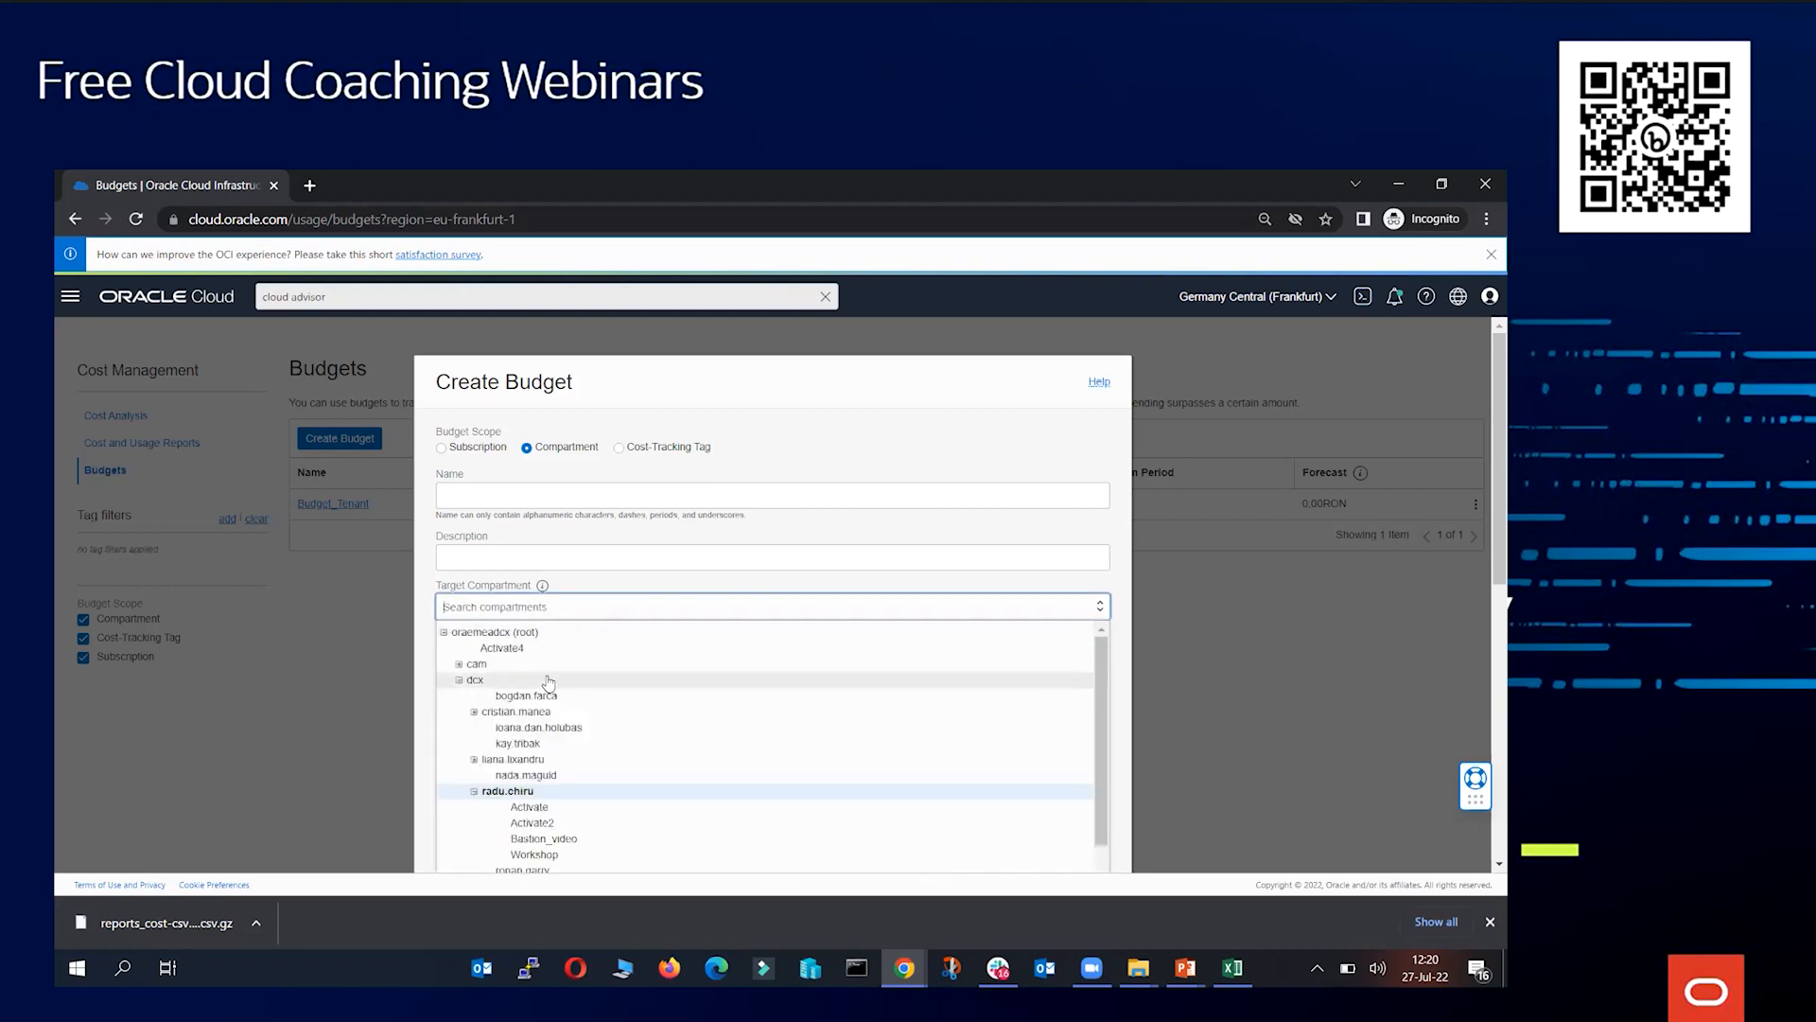
click(517, 633)
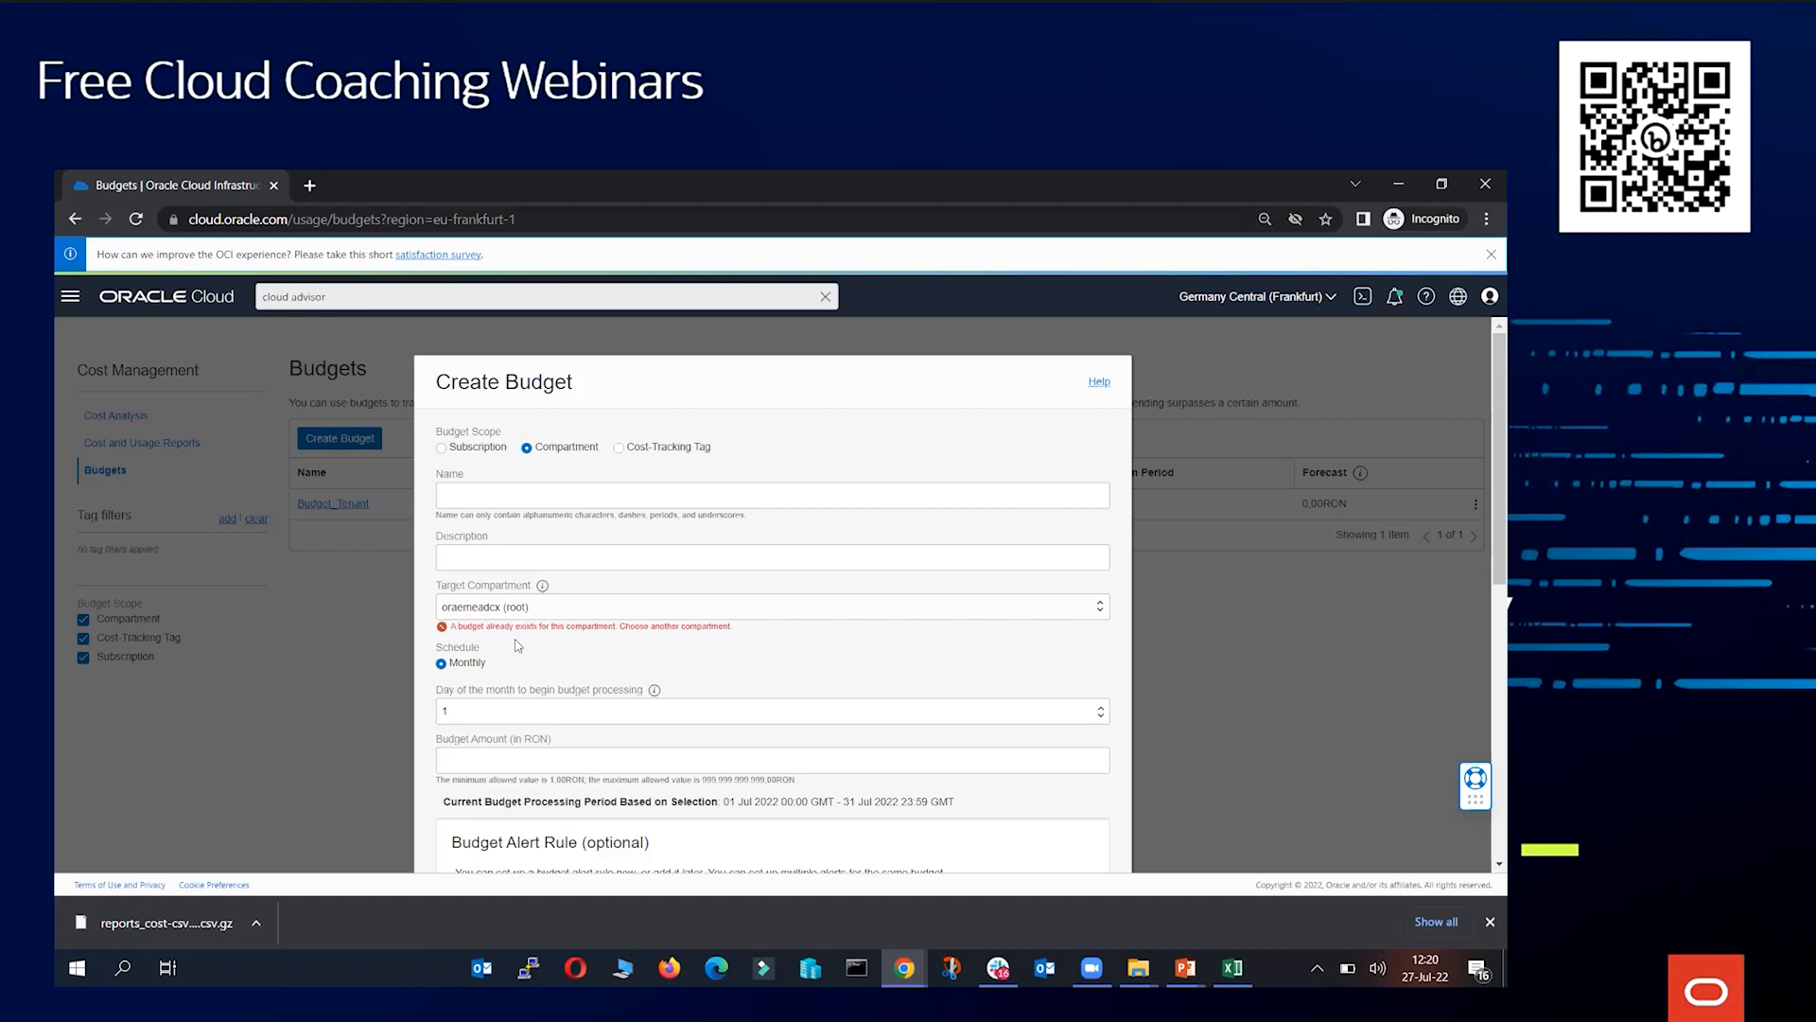
drag(448, 626, 524, 639)
click(524, 640)
click(570, 610)
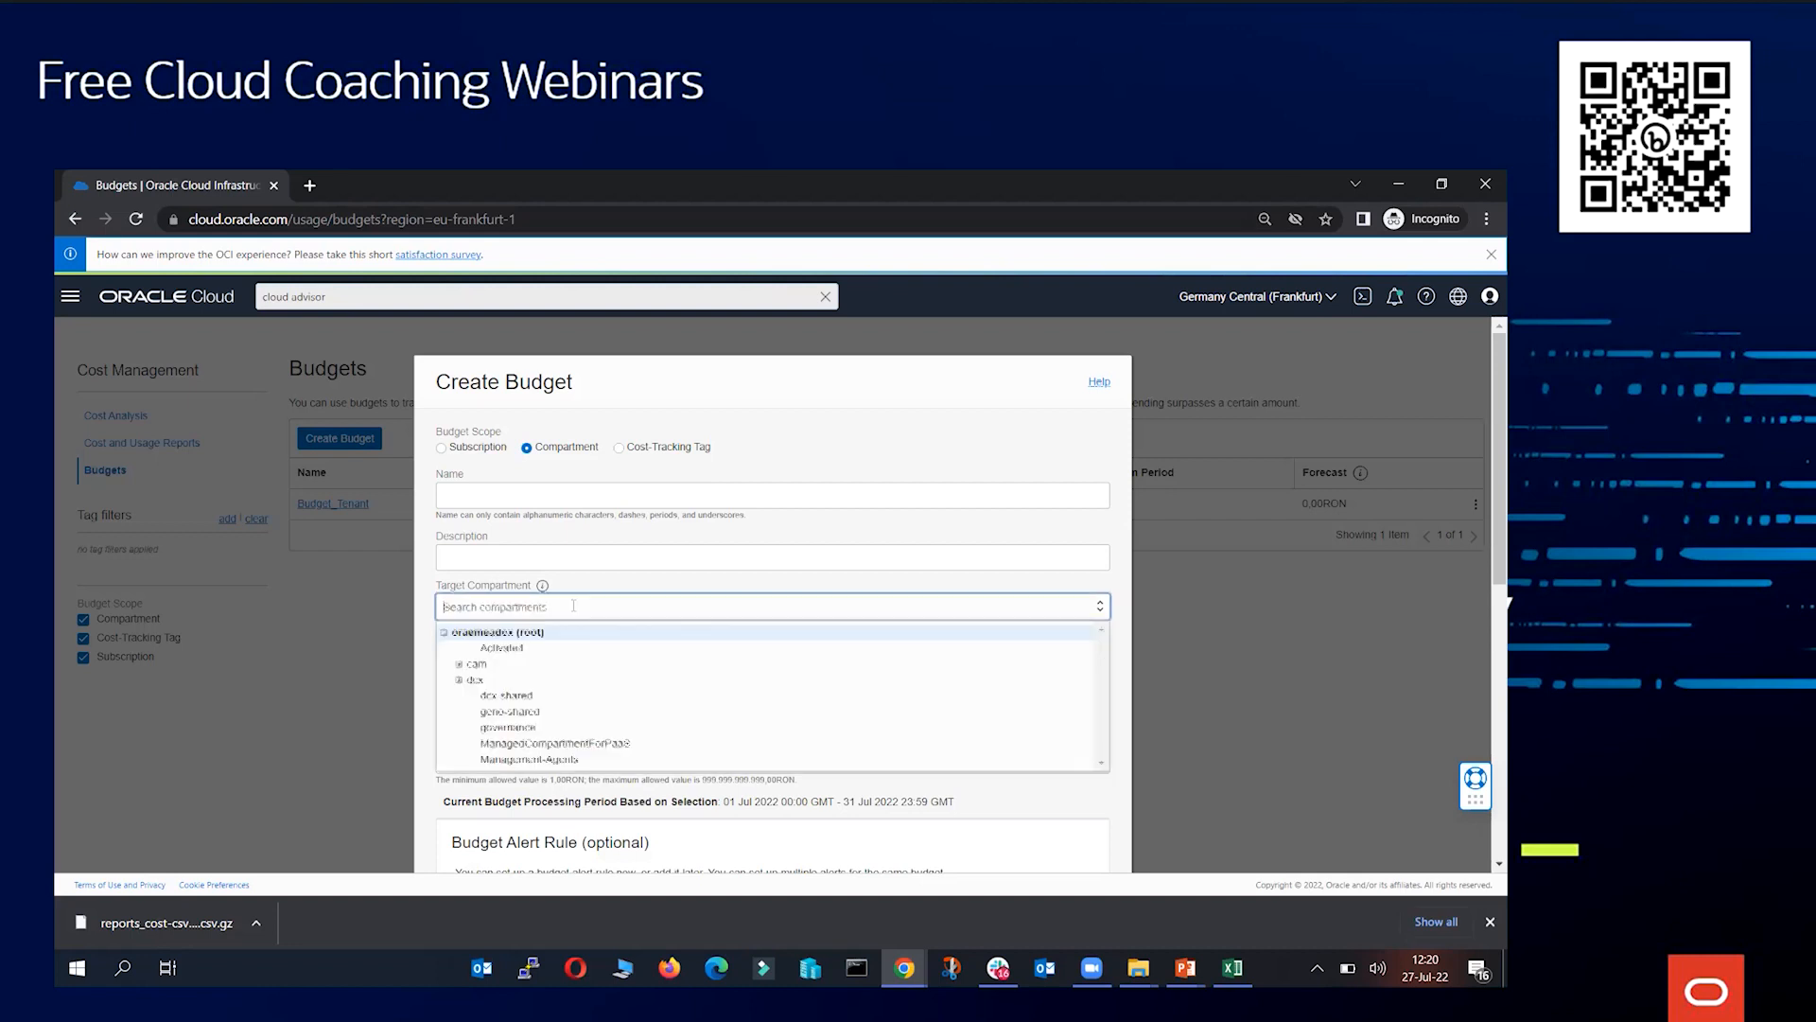
click(458, 682)
click(527, 795)
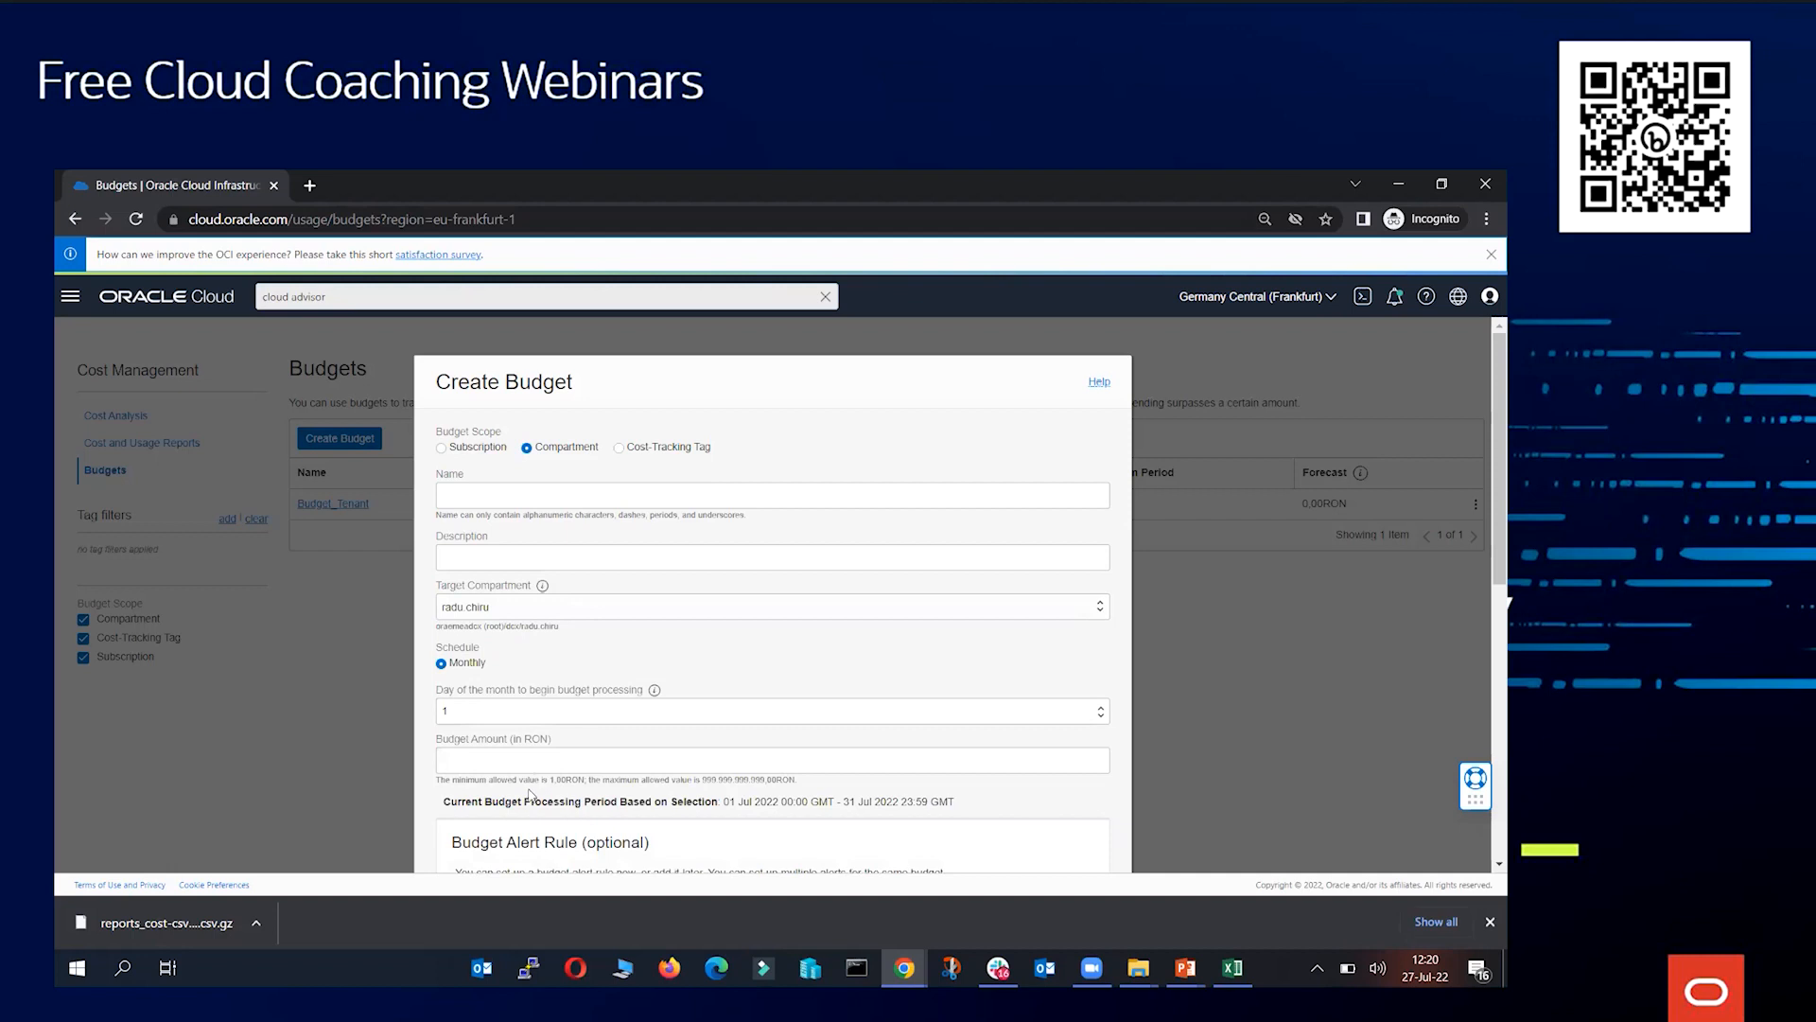
Name the budget with the user's name plus _budget and enter test as its description
click(510, 496)
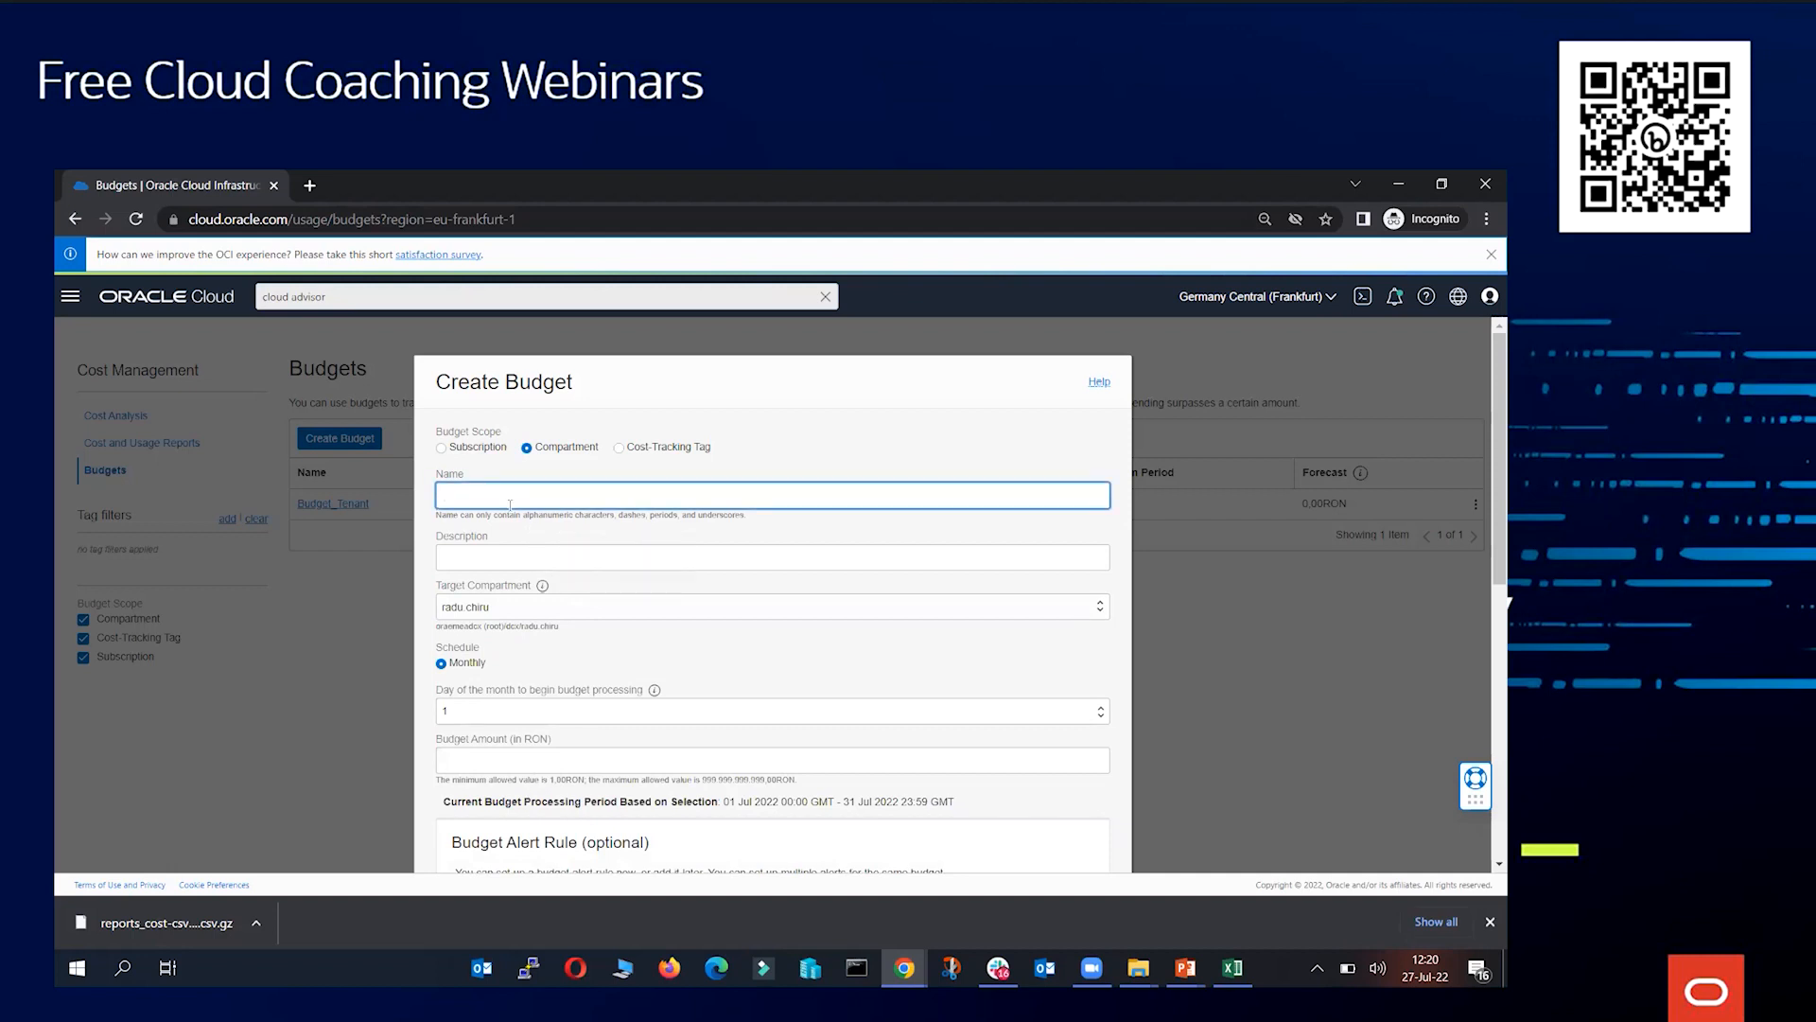
text(radu_budget)
click(516, 561)
text(test)
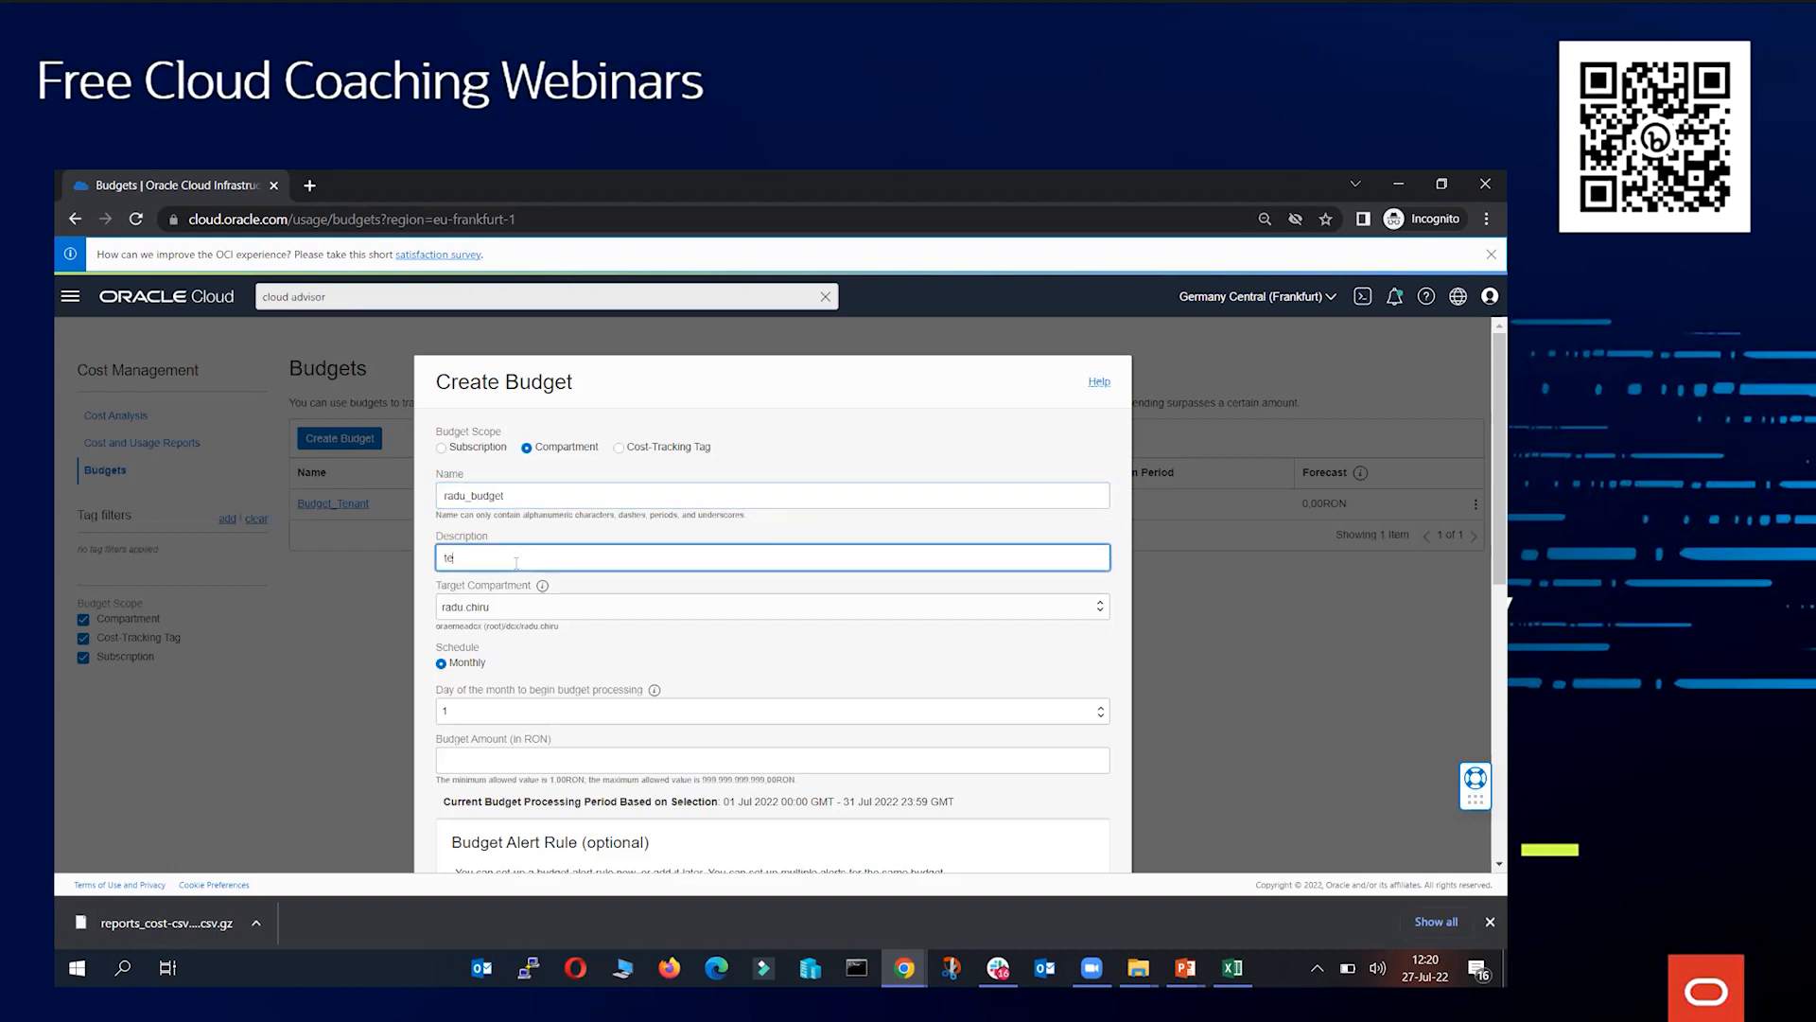
Set the day of the month to begin budget processing to 27
scroll(567, 544, down, 1)
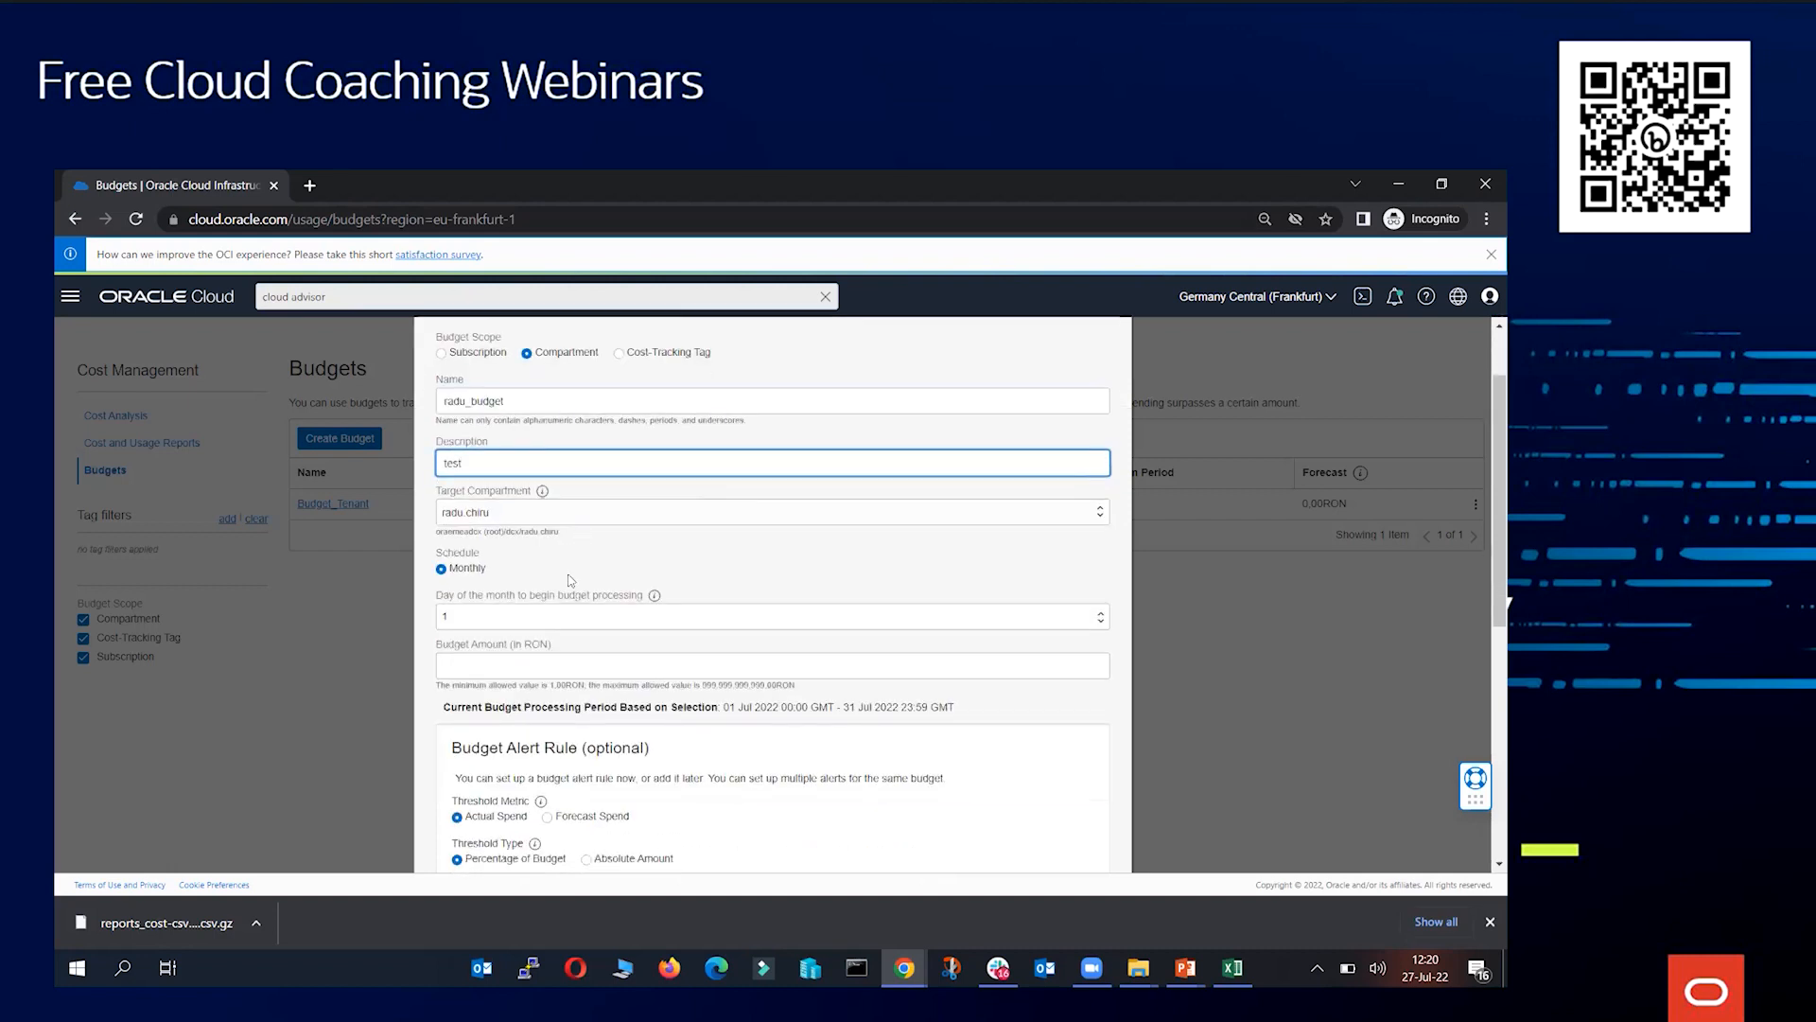
scroll(573, 579, down, 1)
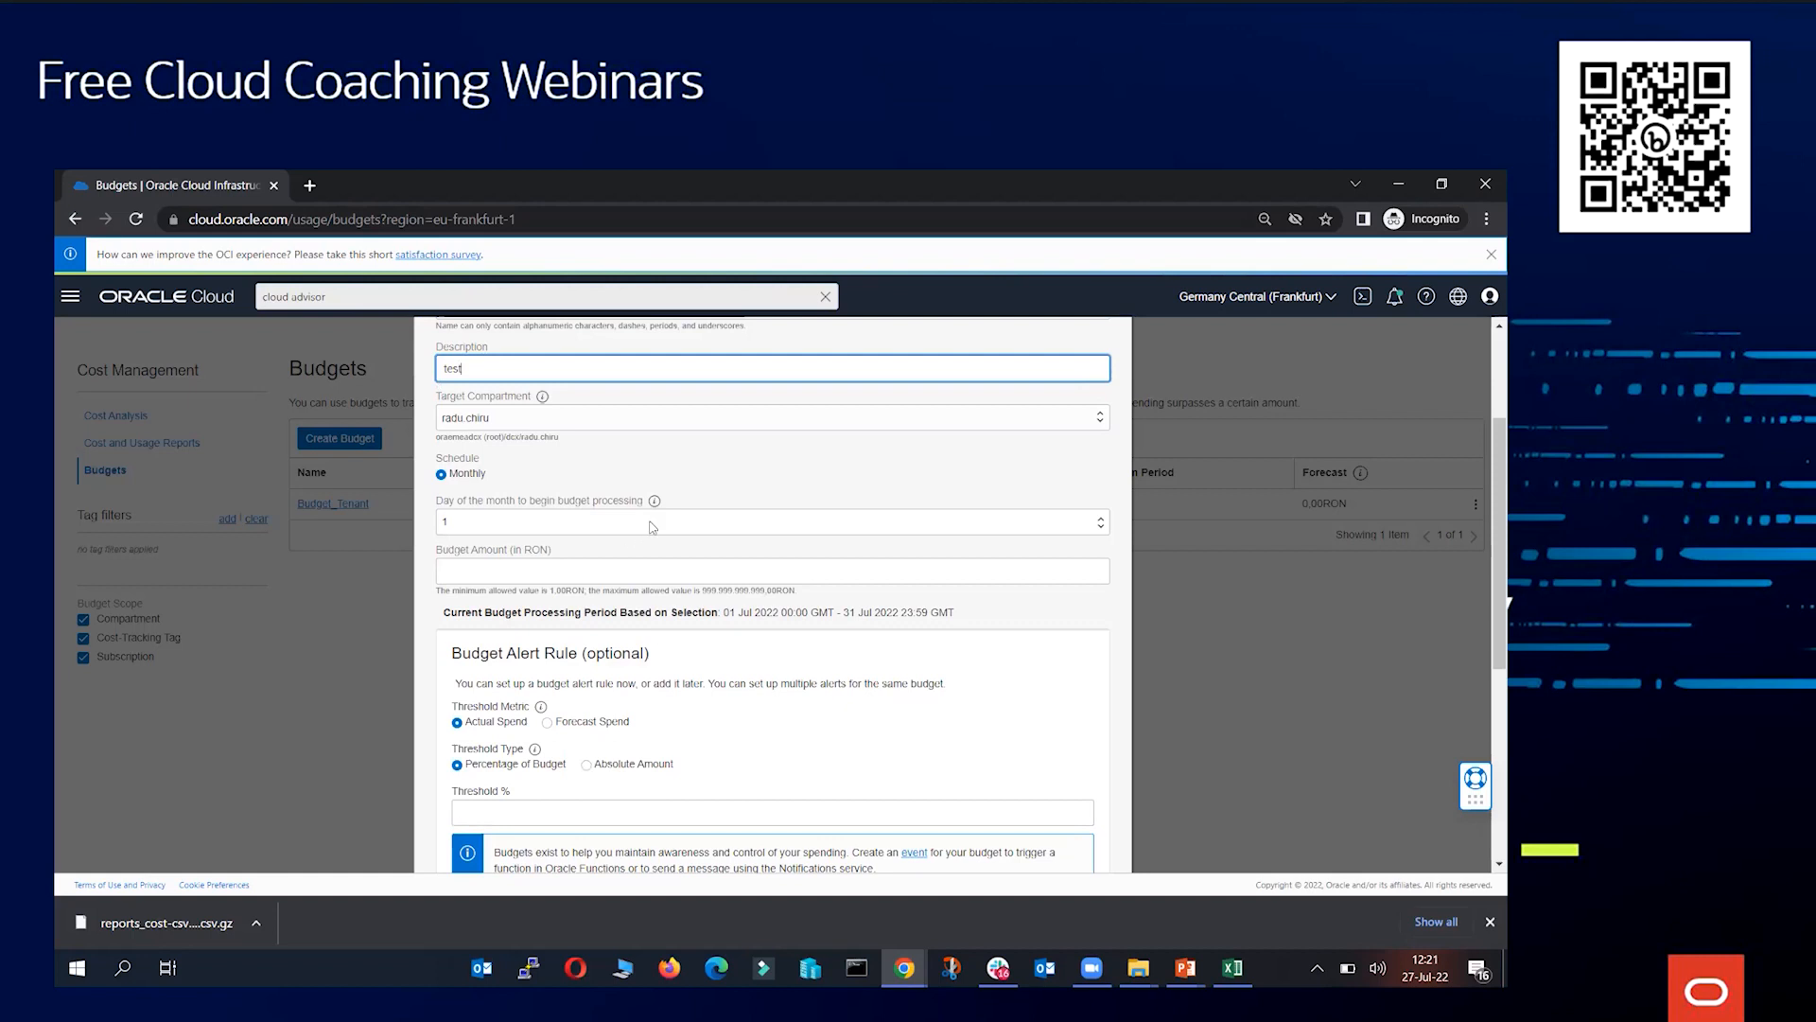
click(551, 524)
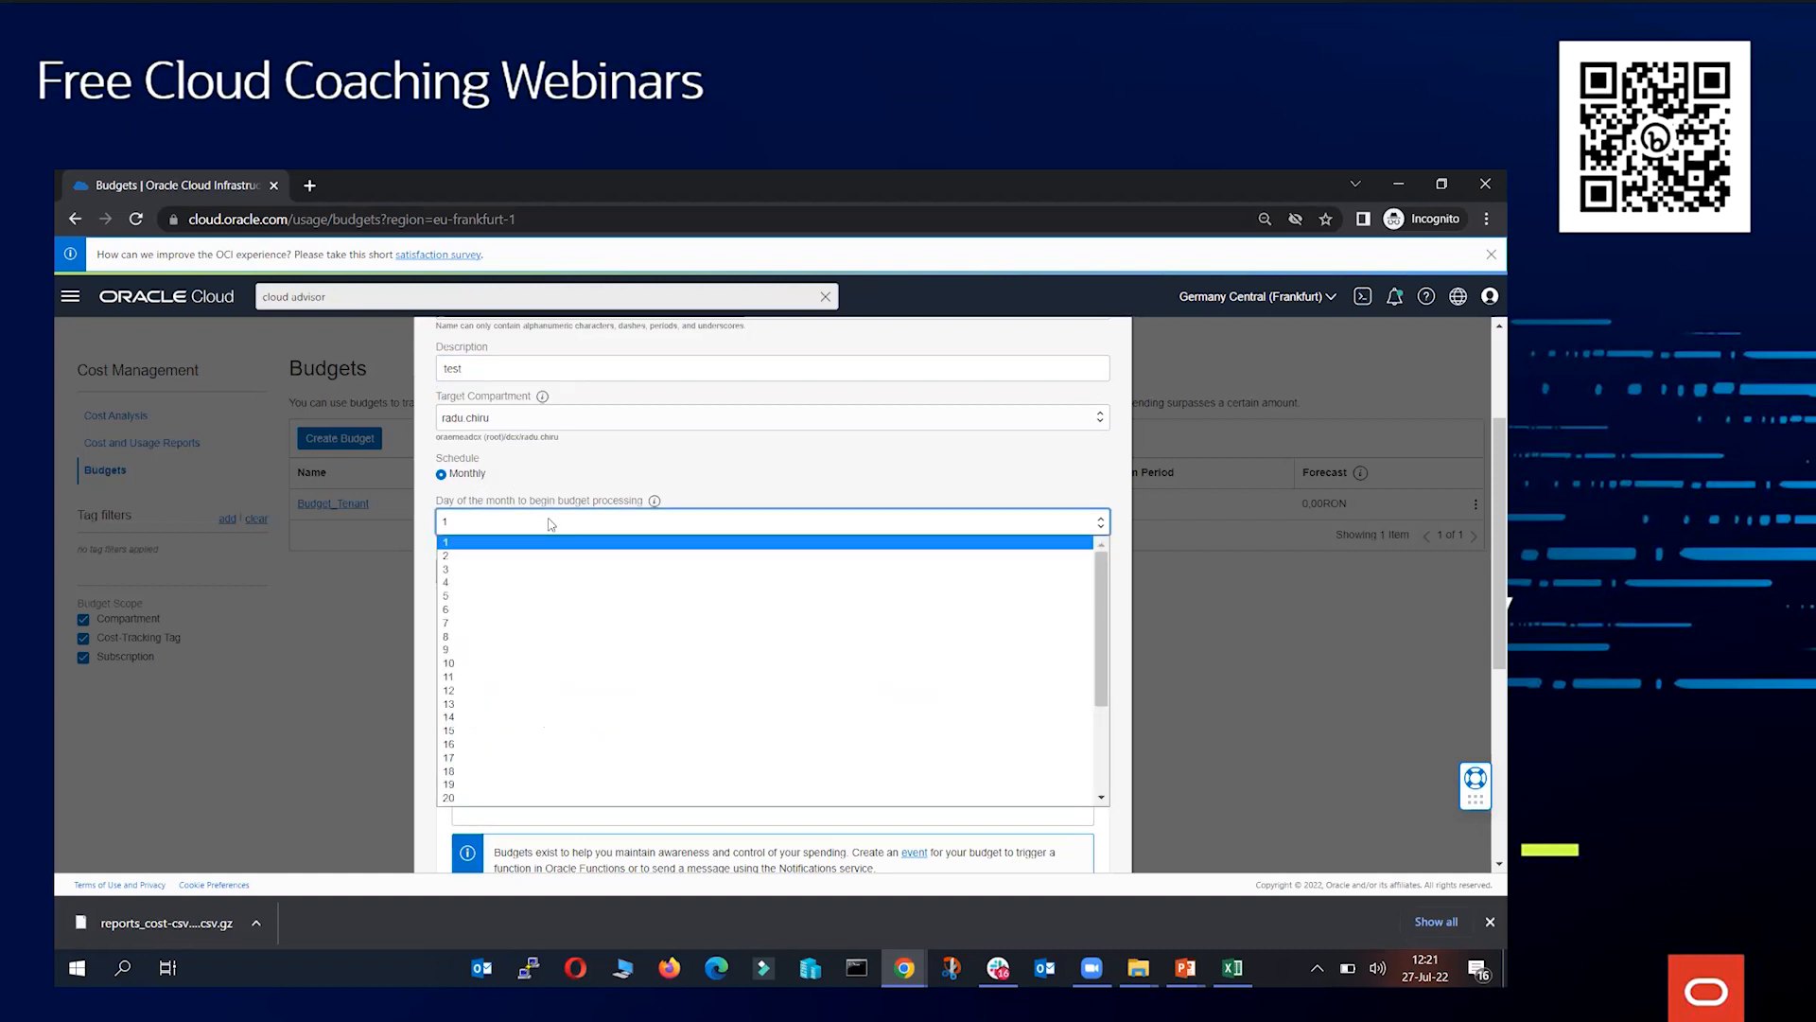
scroll(617, 624, down, 3)
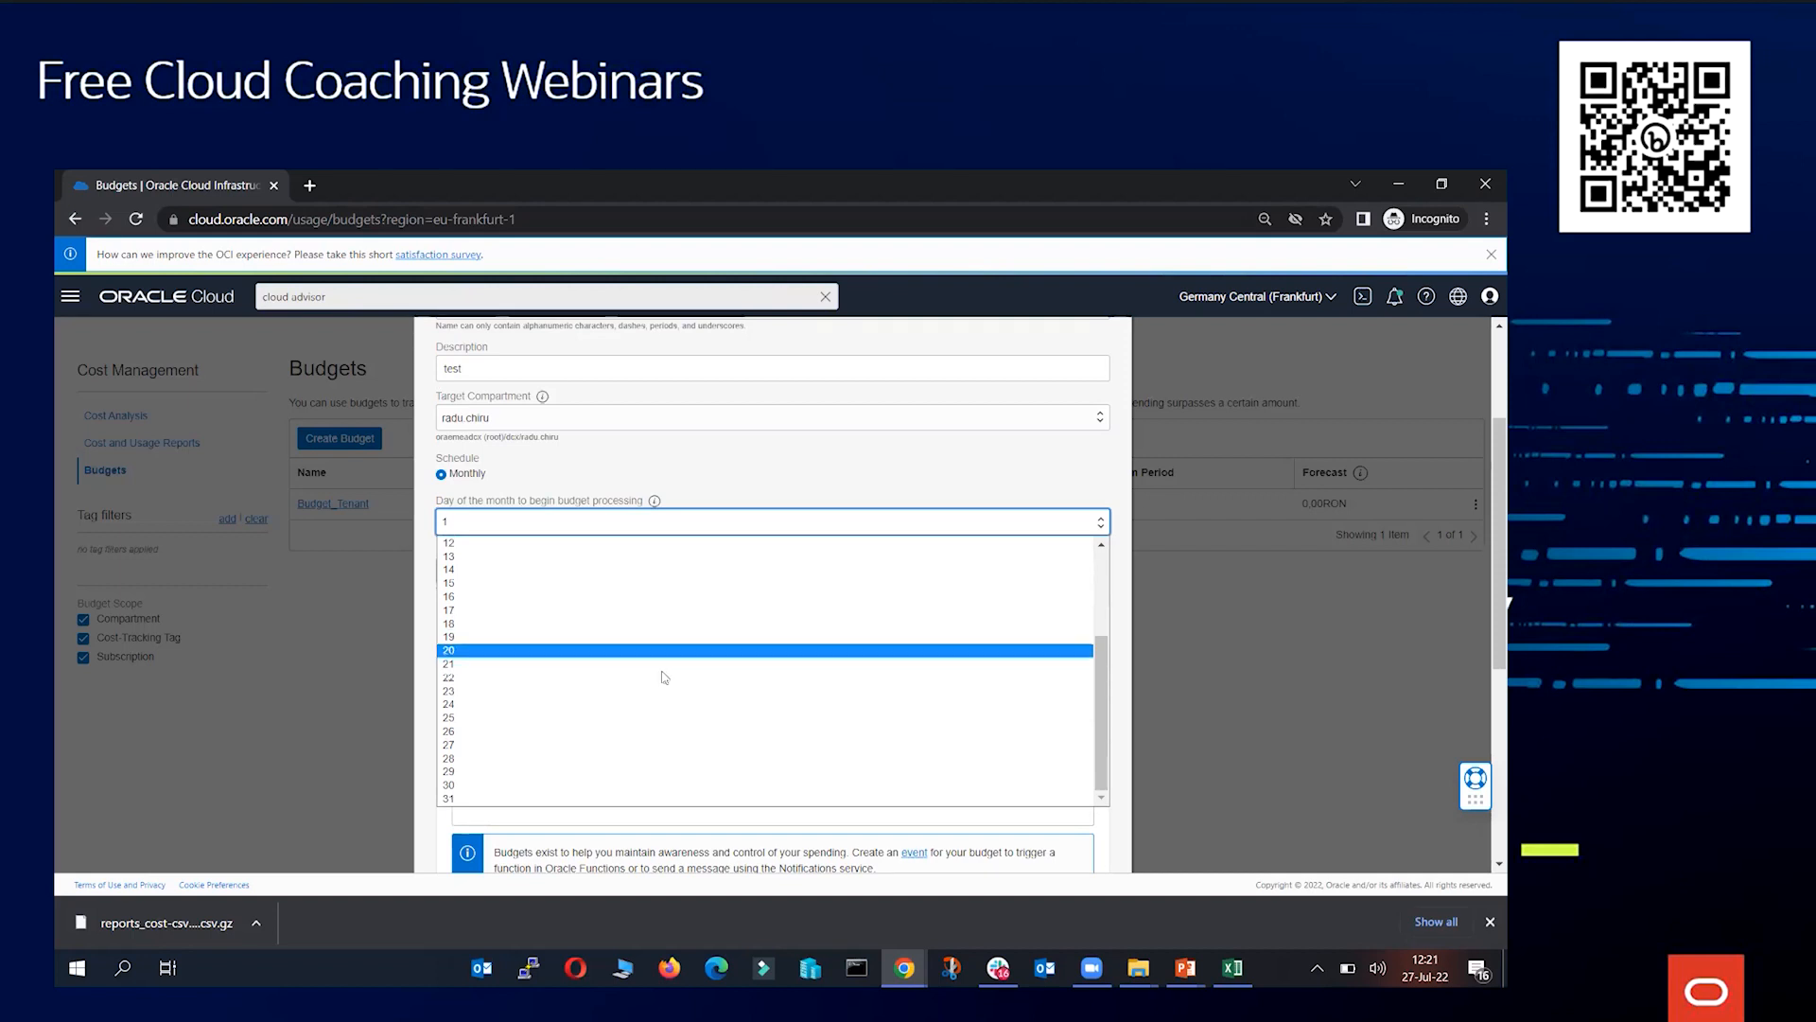
click(475, 745)
click(695, 478)
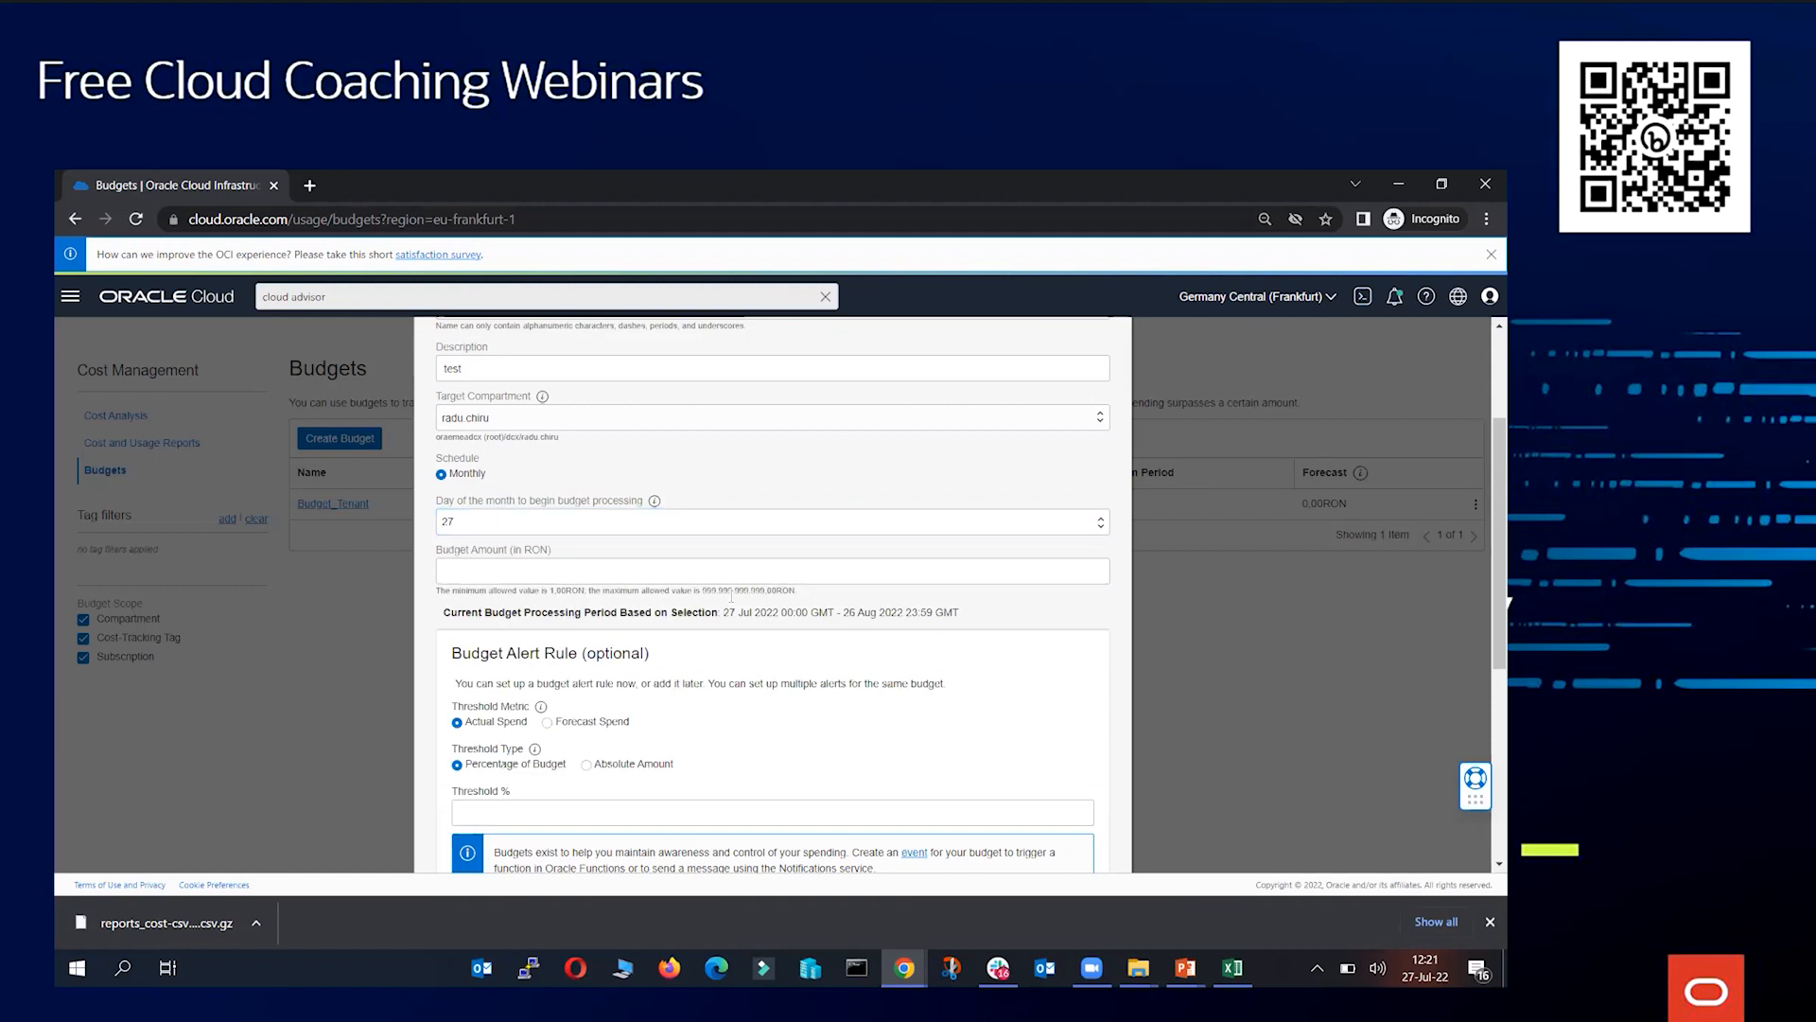
Set the budget amount to 1000 RON
drag(727, 612, 866, 622)
click(867, 622)
drag(721, 612, 841, 610)
click(841, 610)
click(450, 570)
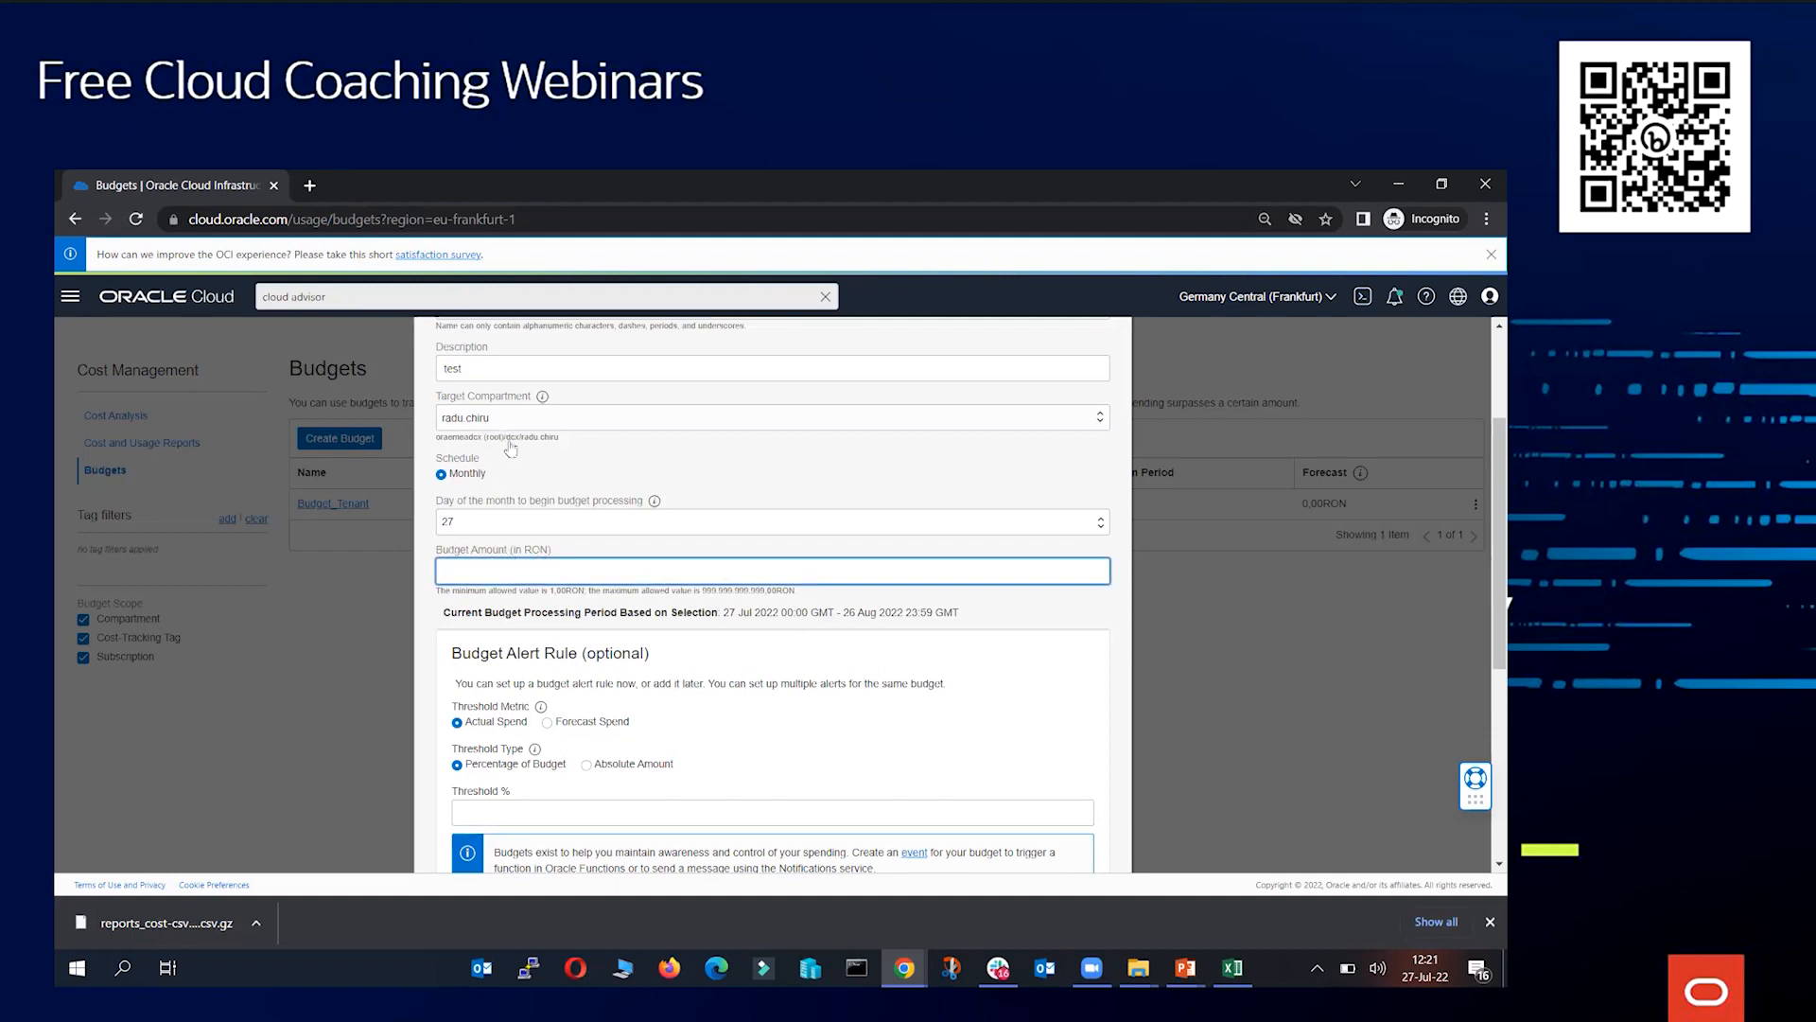
drag(511, 551, 552, 554)
click(552, 549)
click(551, 554)
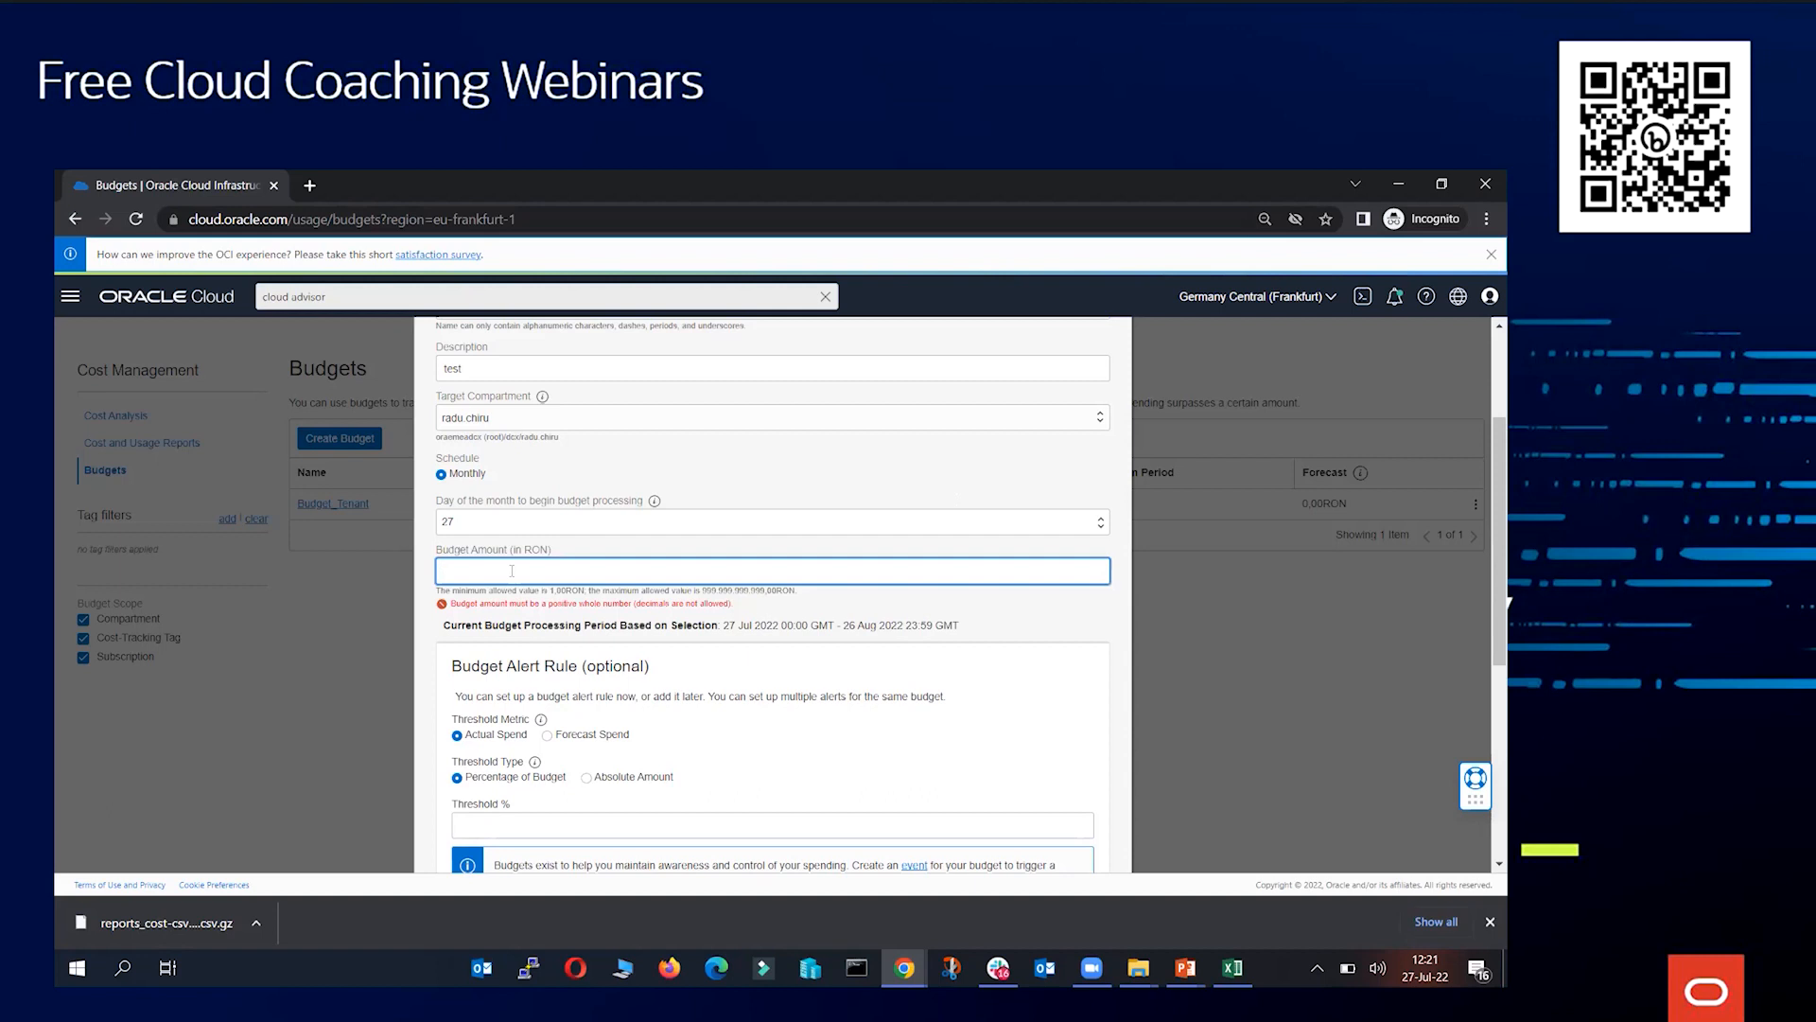
text(1000)
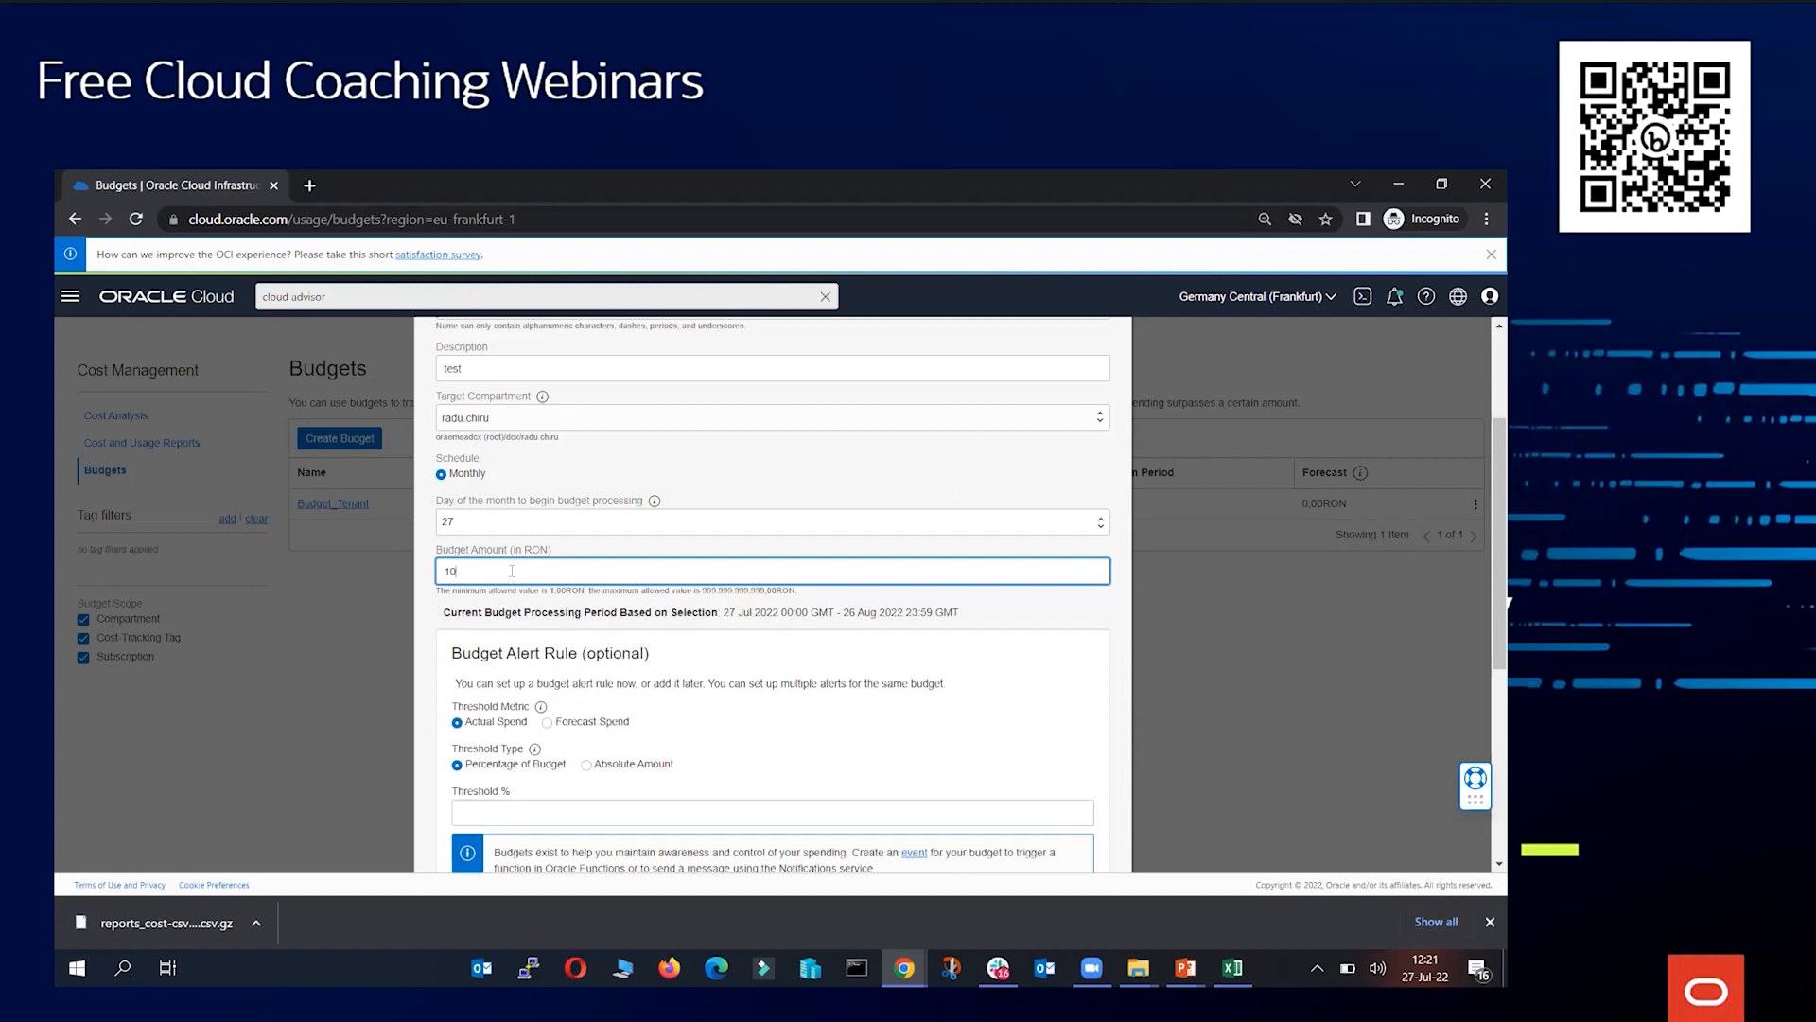
click(536, 555)
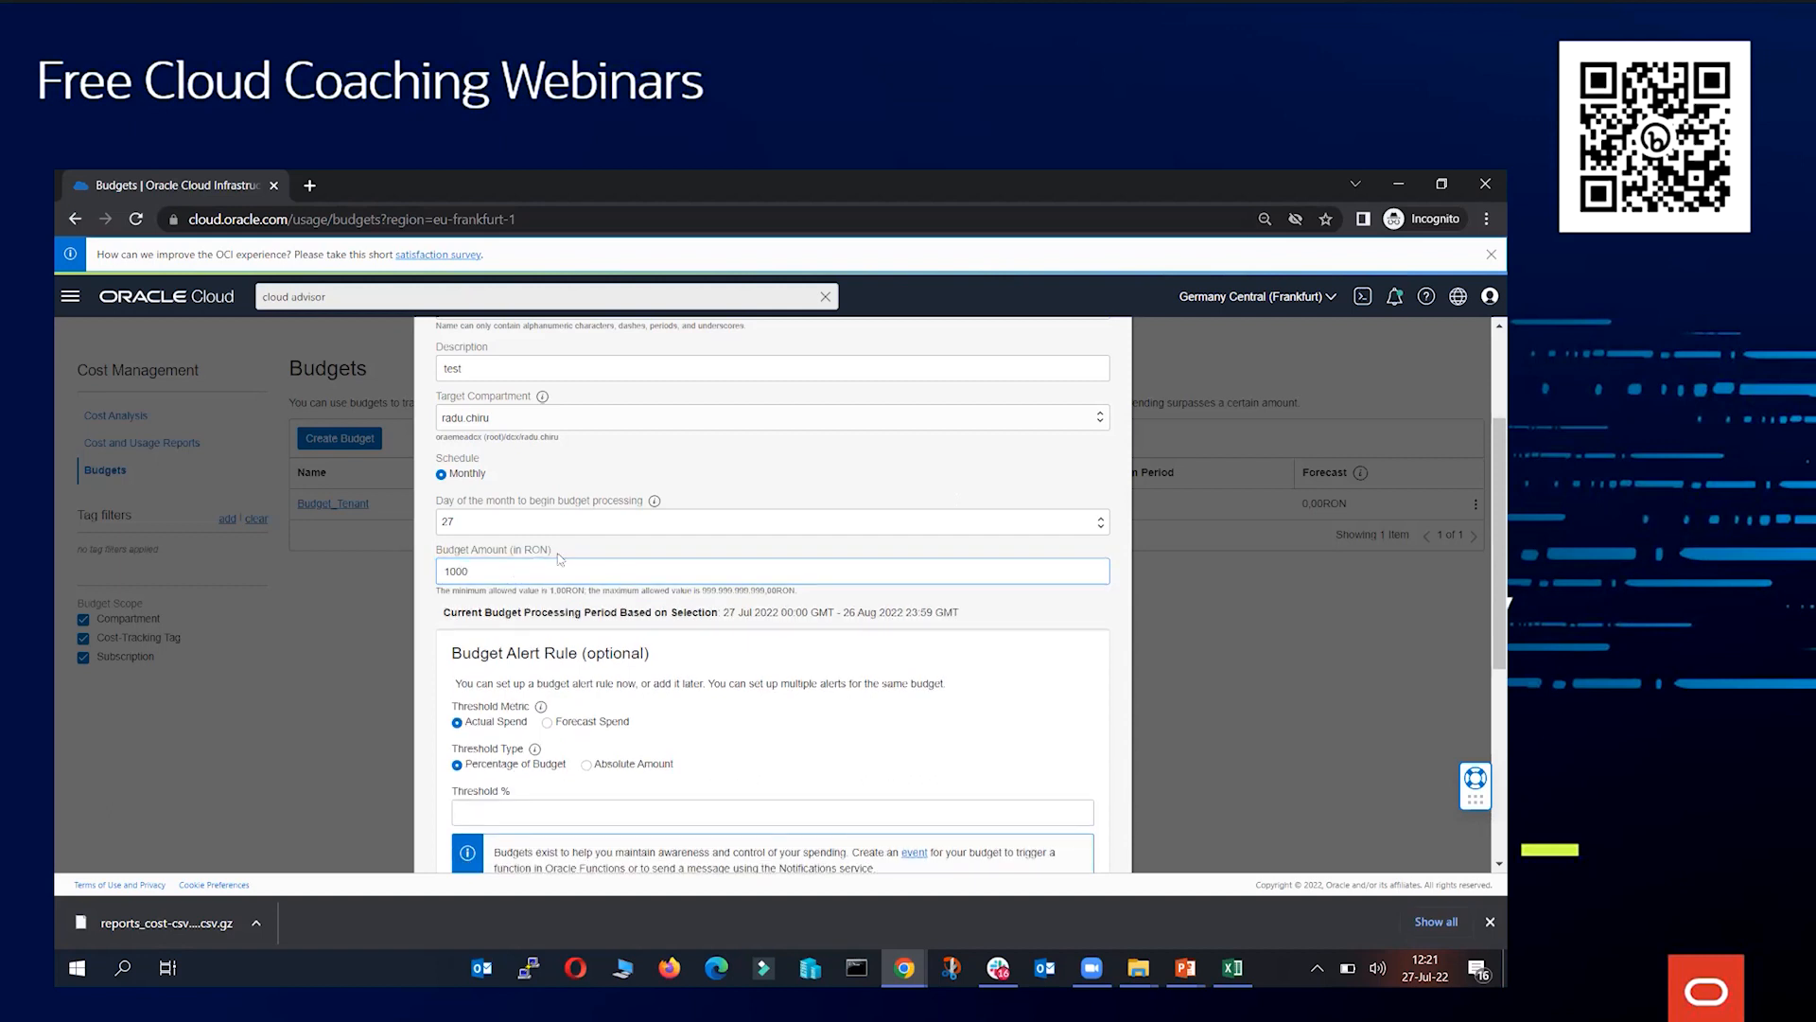
Set the alert rule threshold to 90 percent of the budget
scroll(596, 628, down, 1)
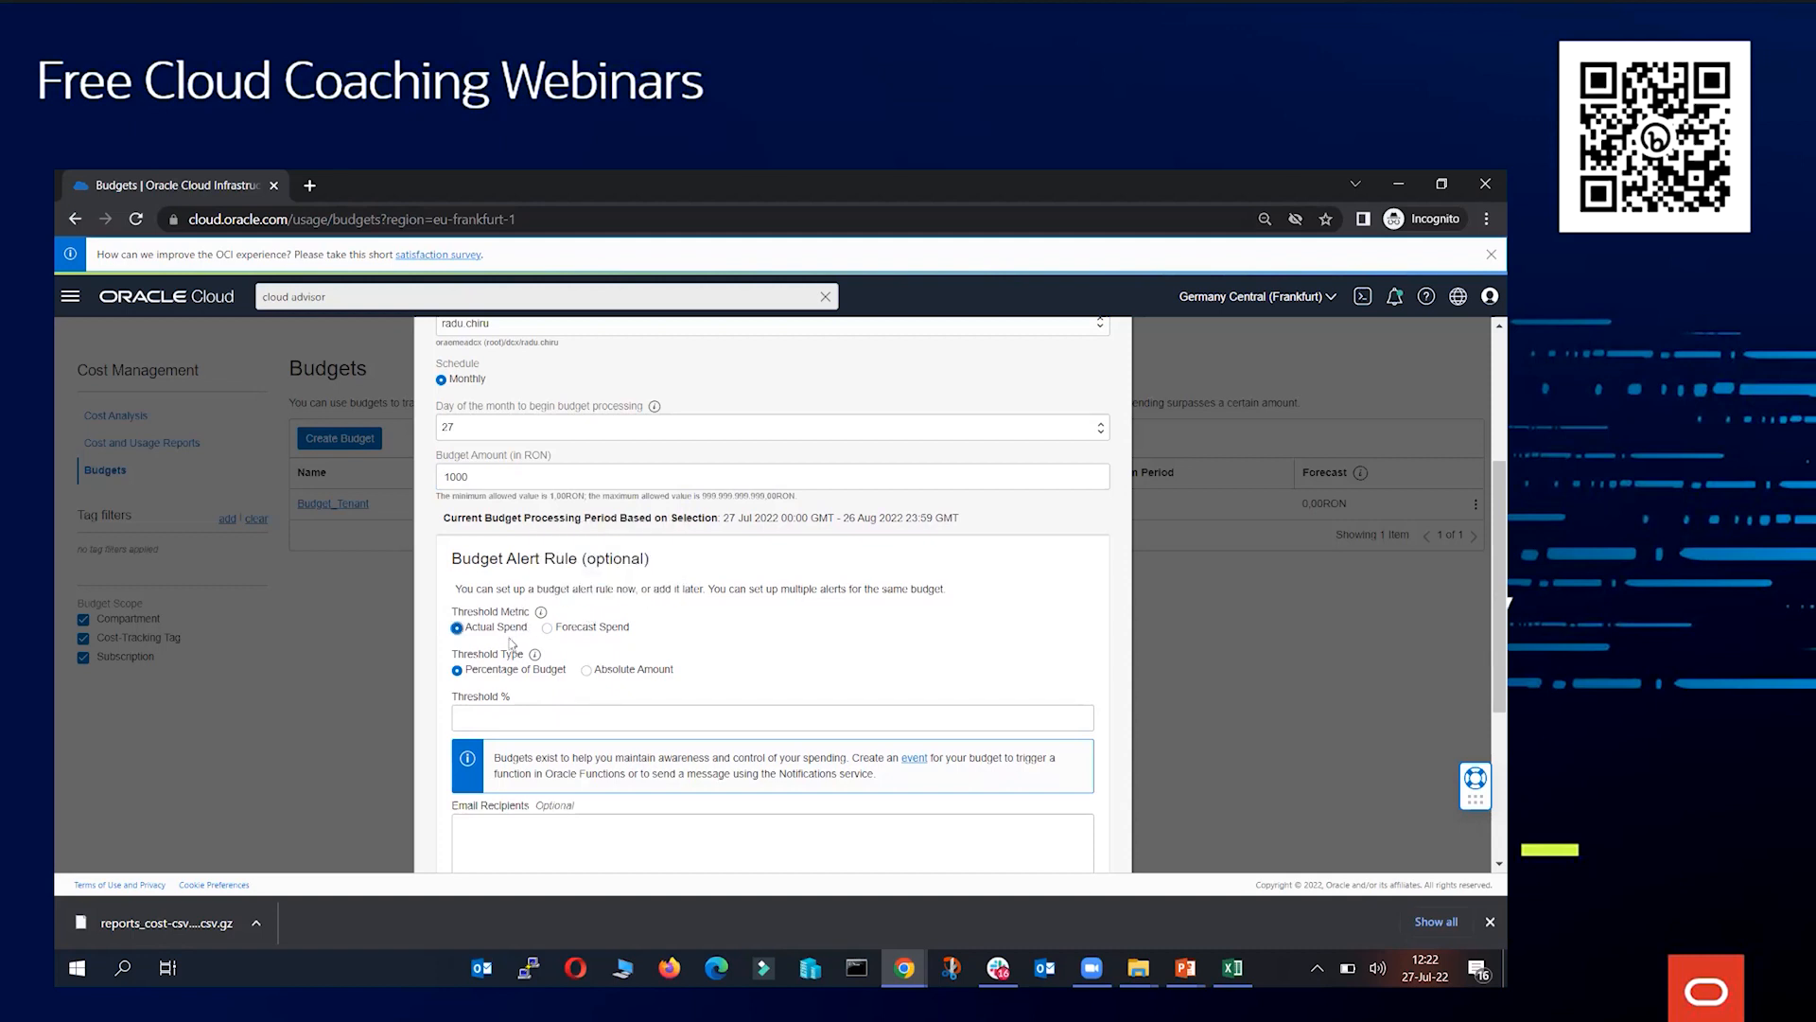
click(527, 668)
click(533, 711)
text(90)
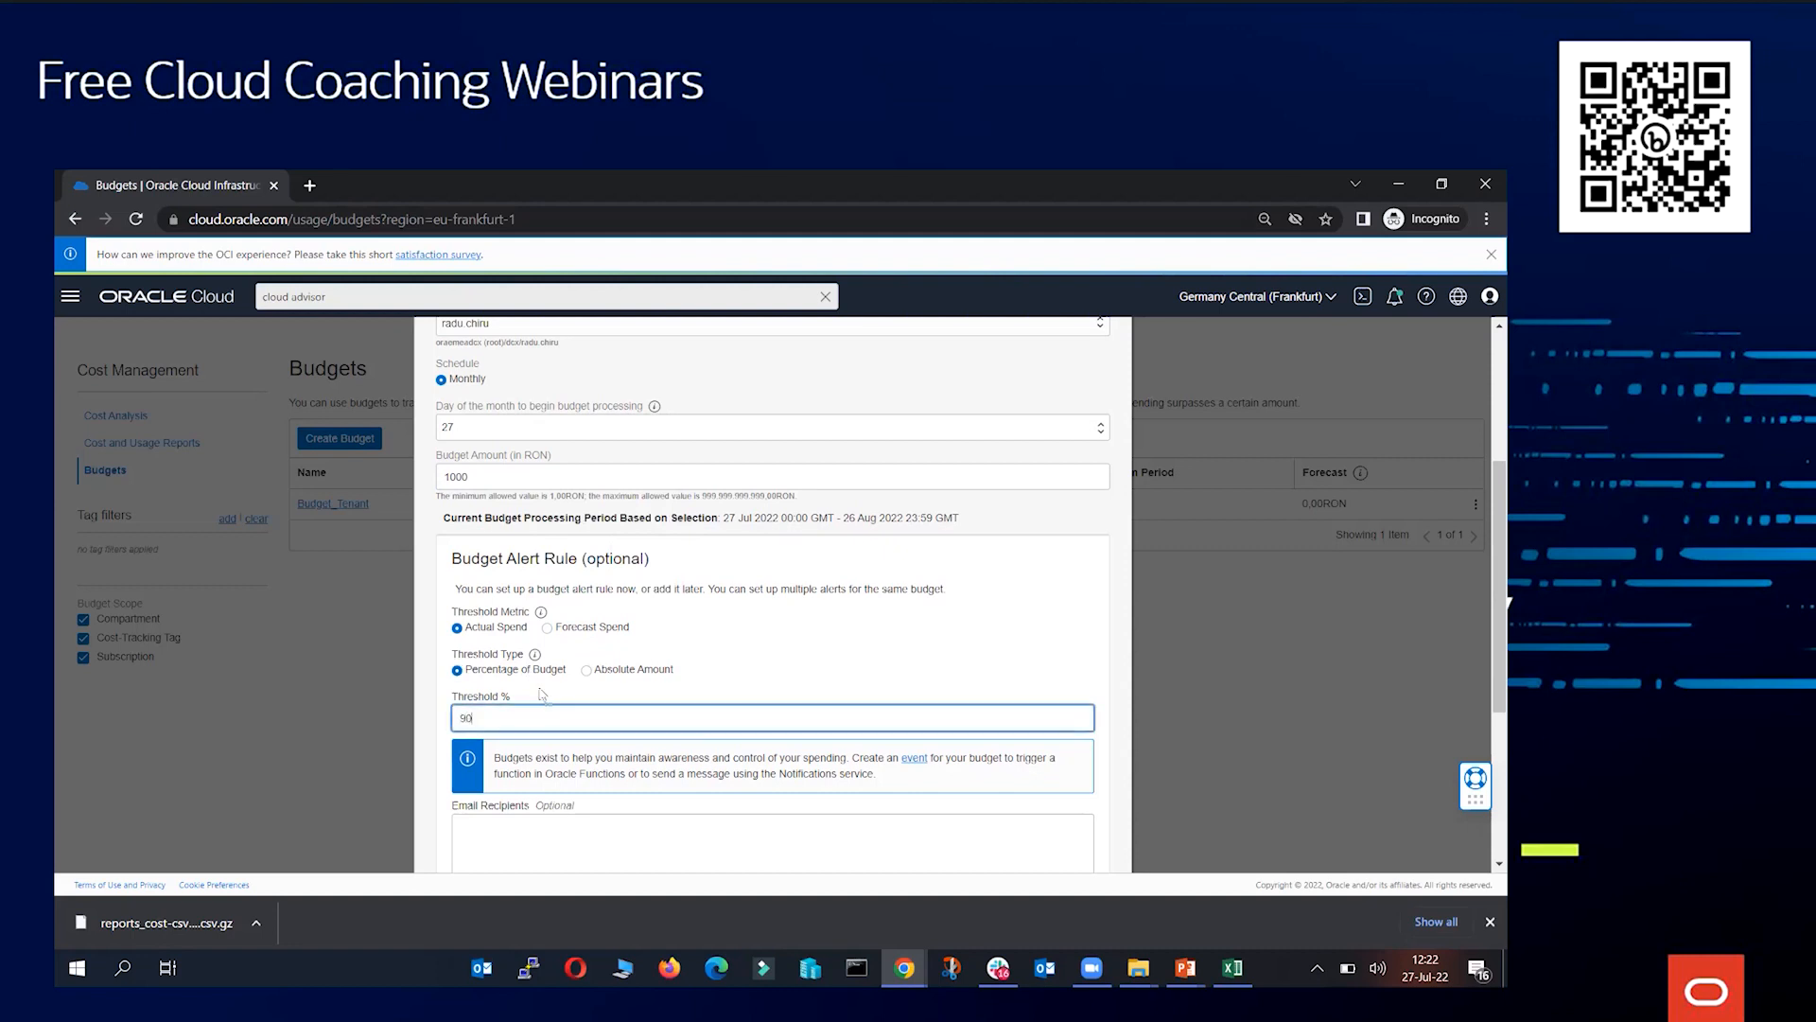
Switch the threshold type to Absolute Amount at 950 RON and select Forecast Spend as the metric
drag(485, 476, 450, 476)
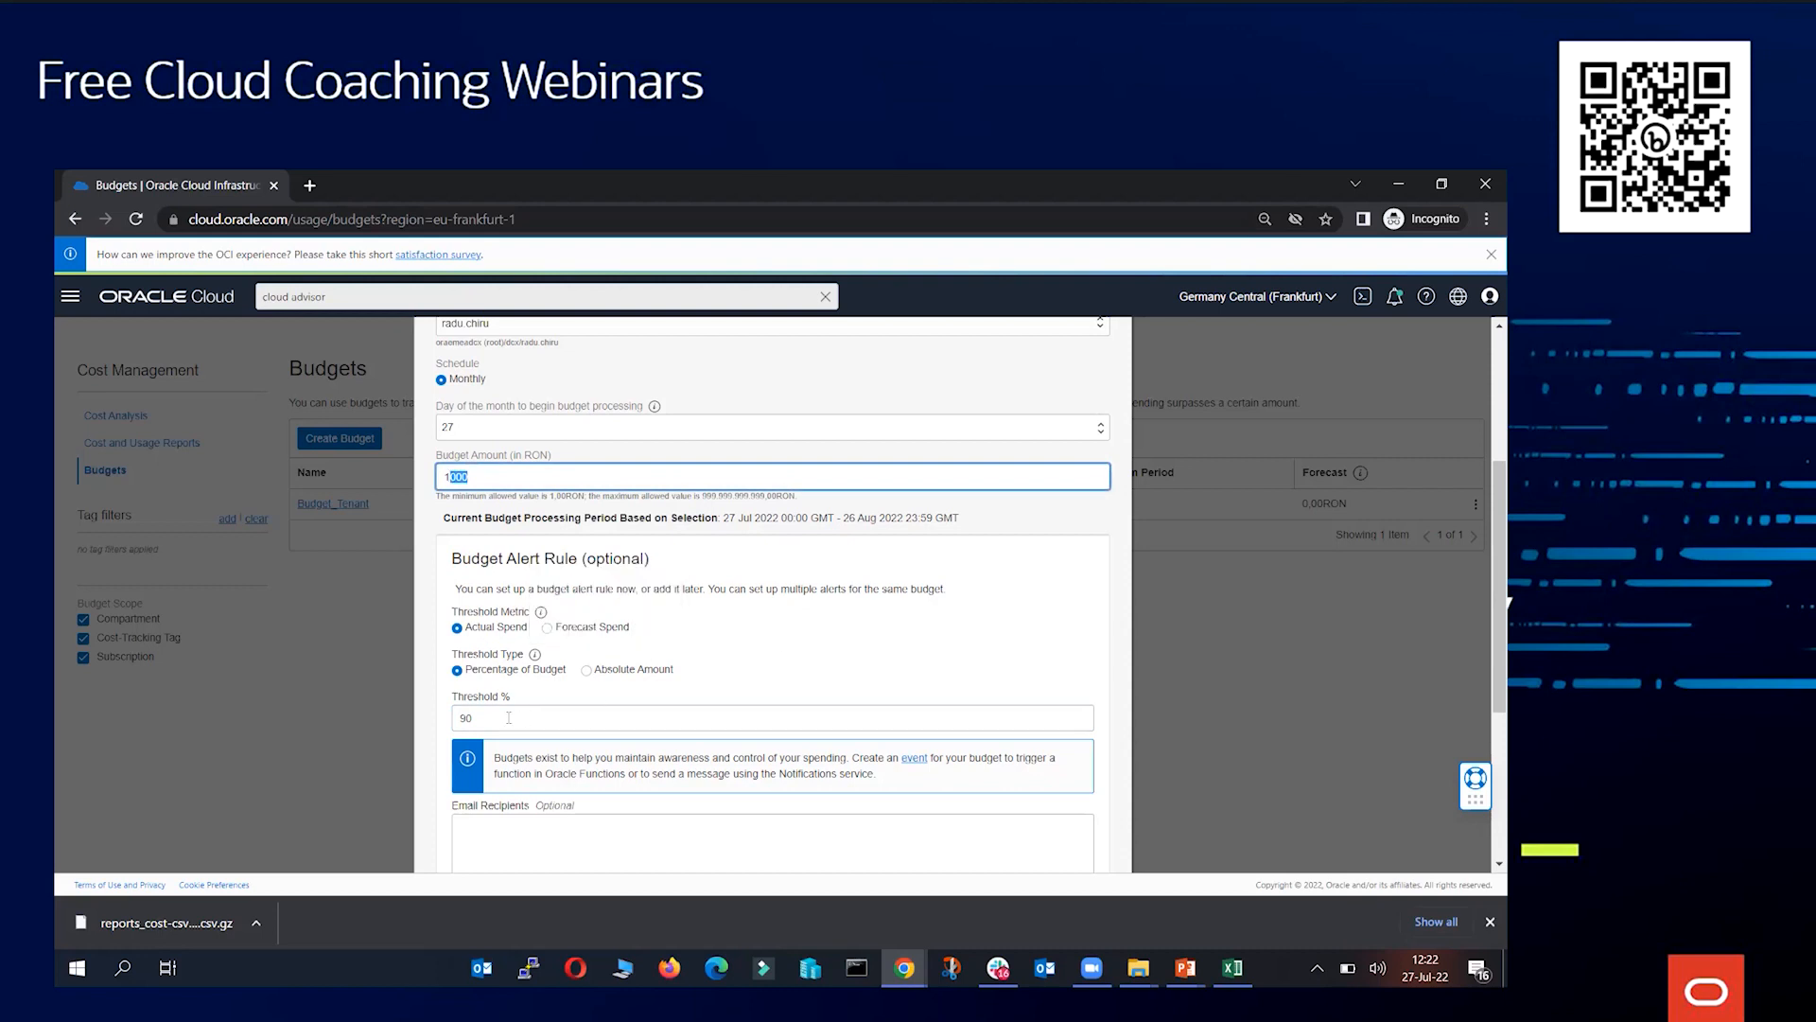
drag(552, 454, 523, 457)
click(523, 457)
click(523, 457)
click(523, 458)
click(489, 629)
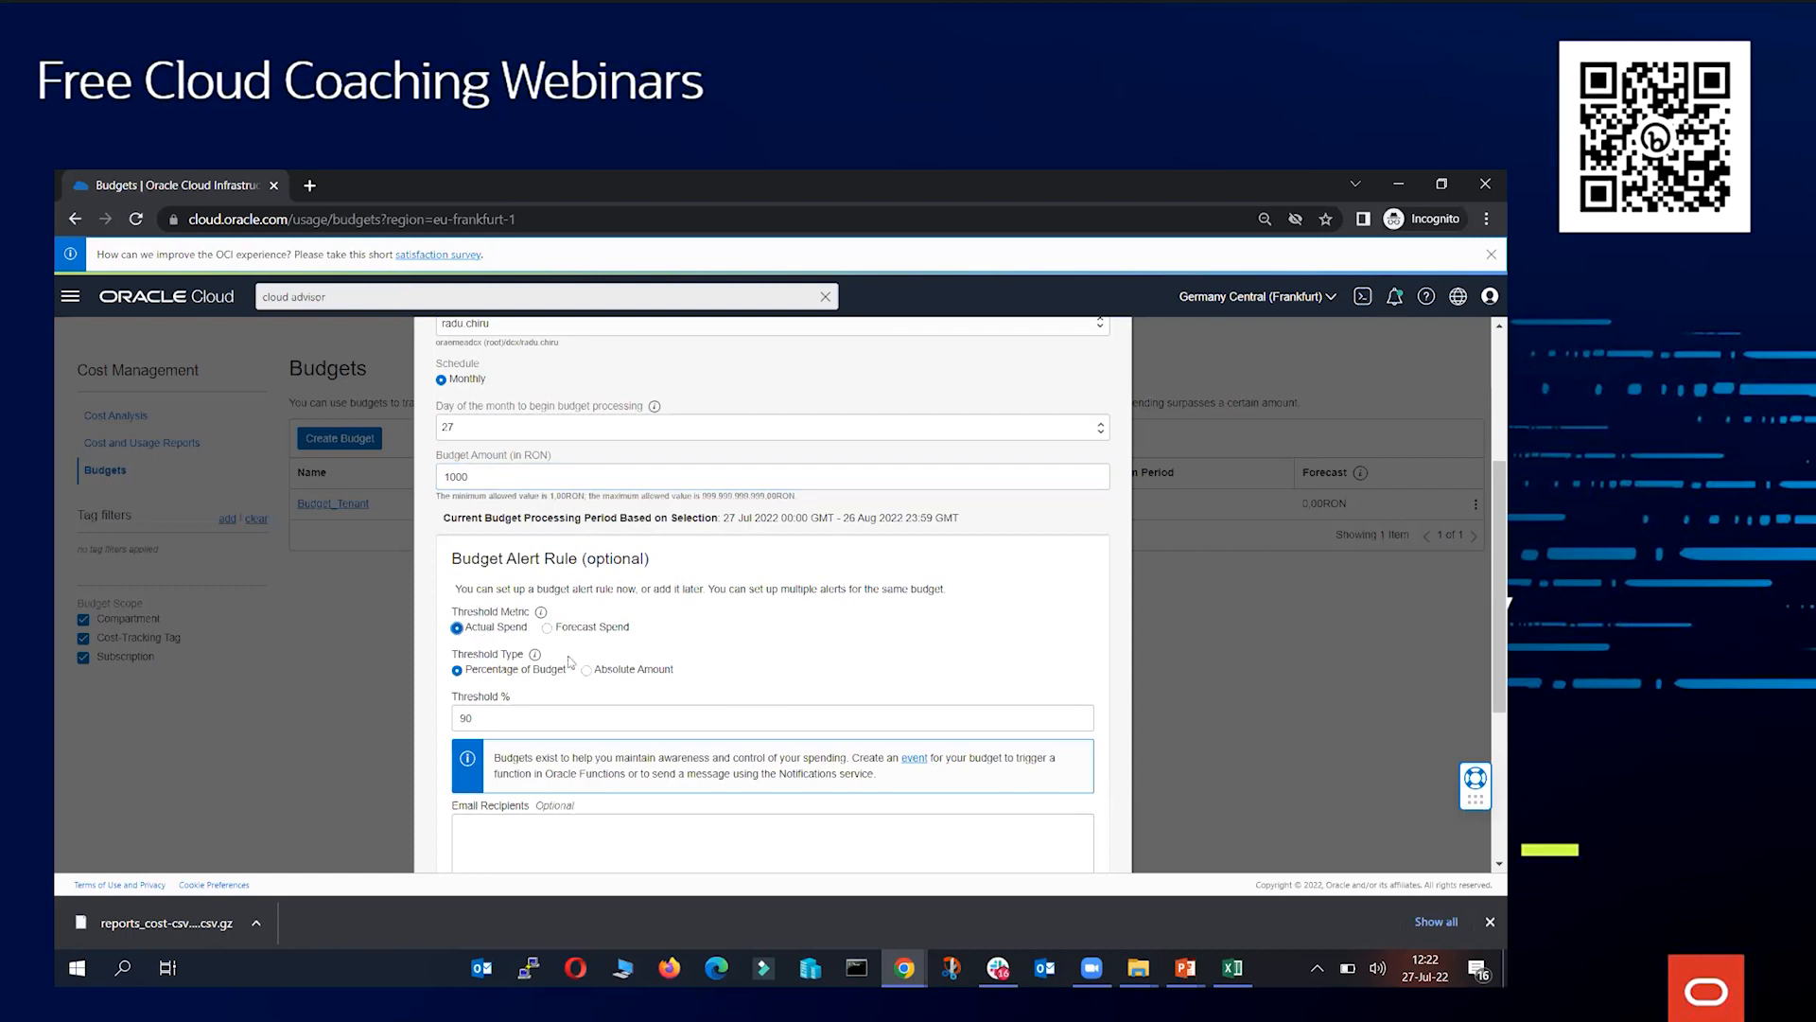
click(608, 673)
key(Tab)
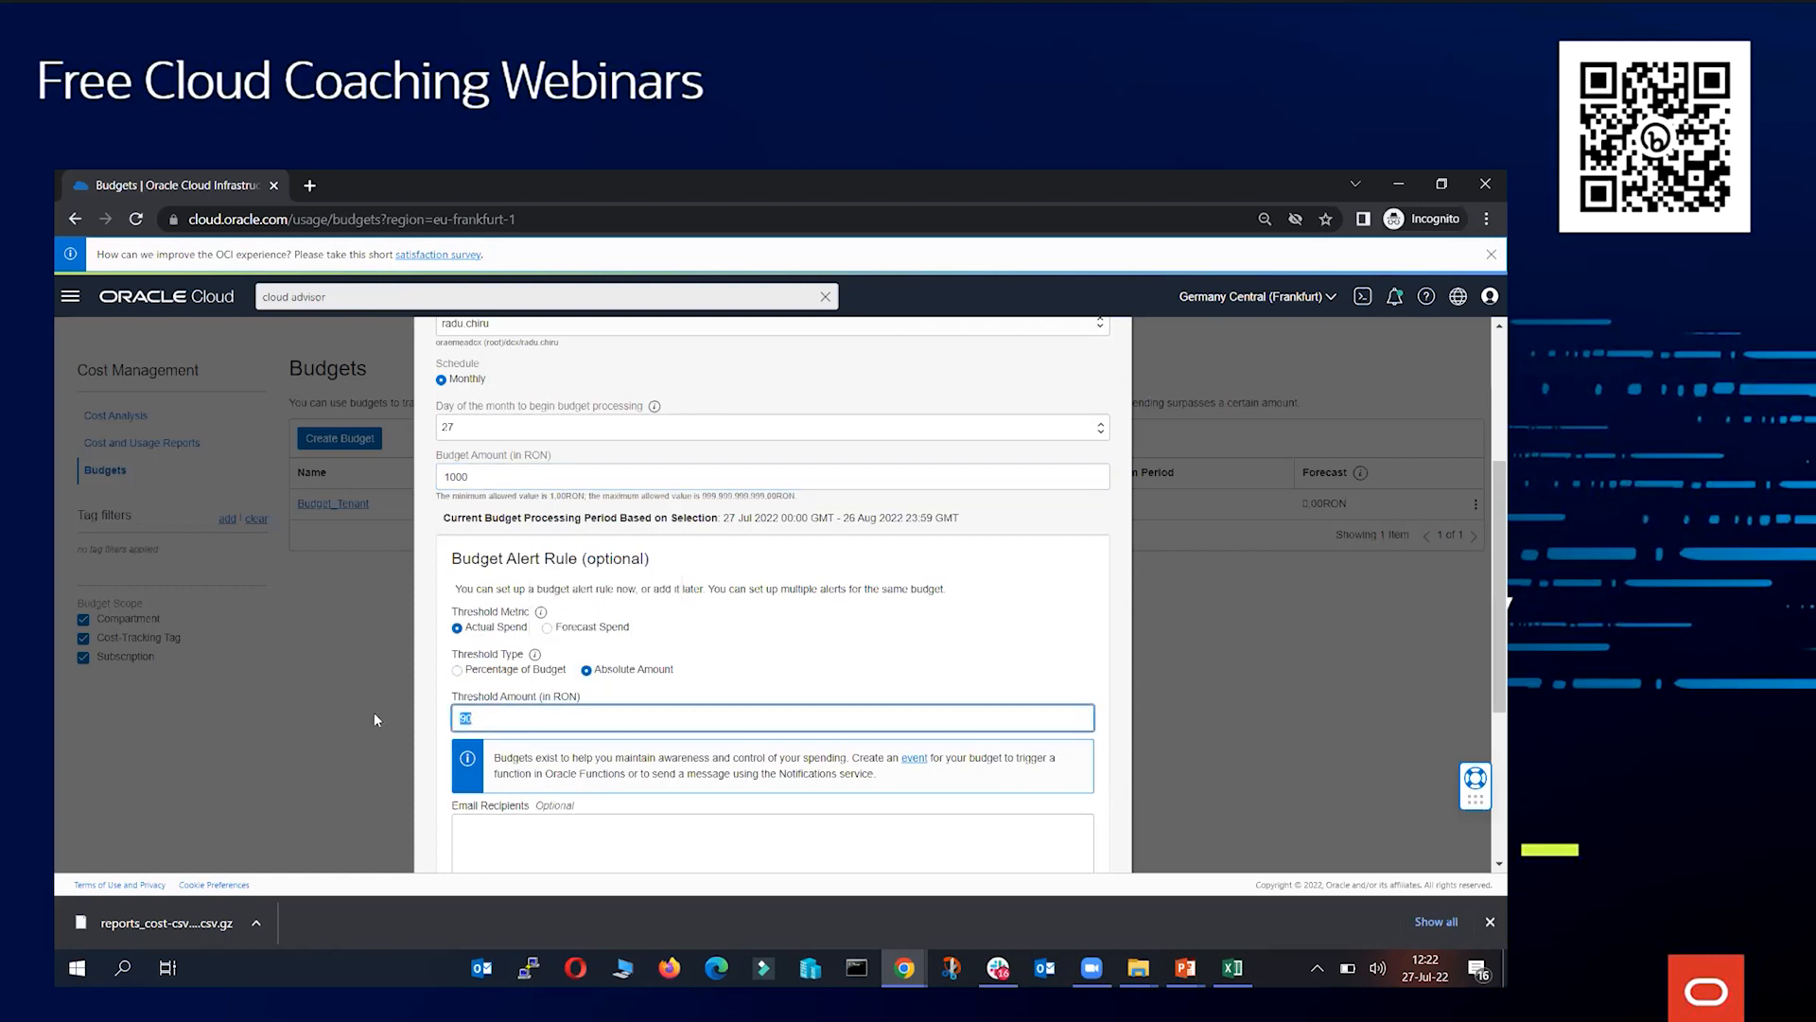
text(950)
click(547, 628)
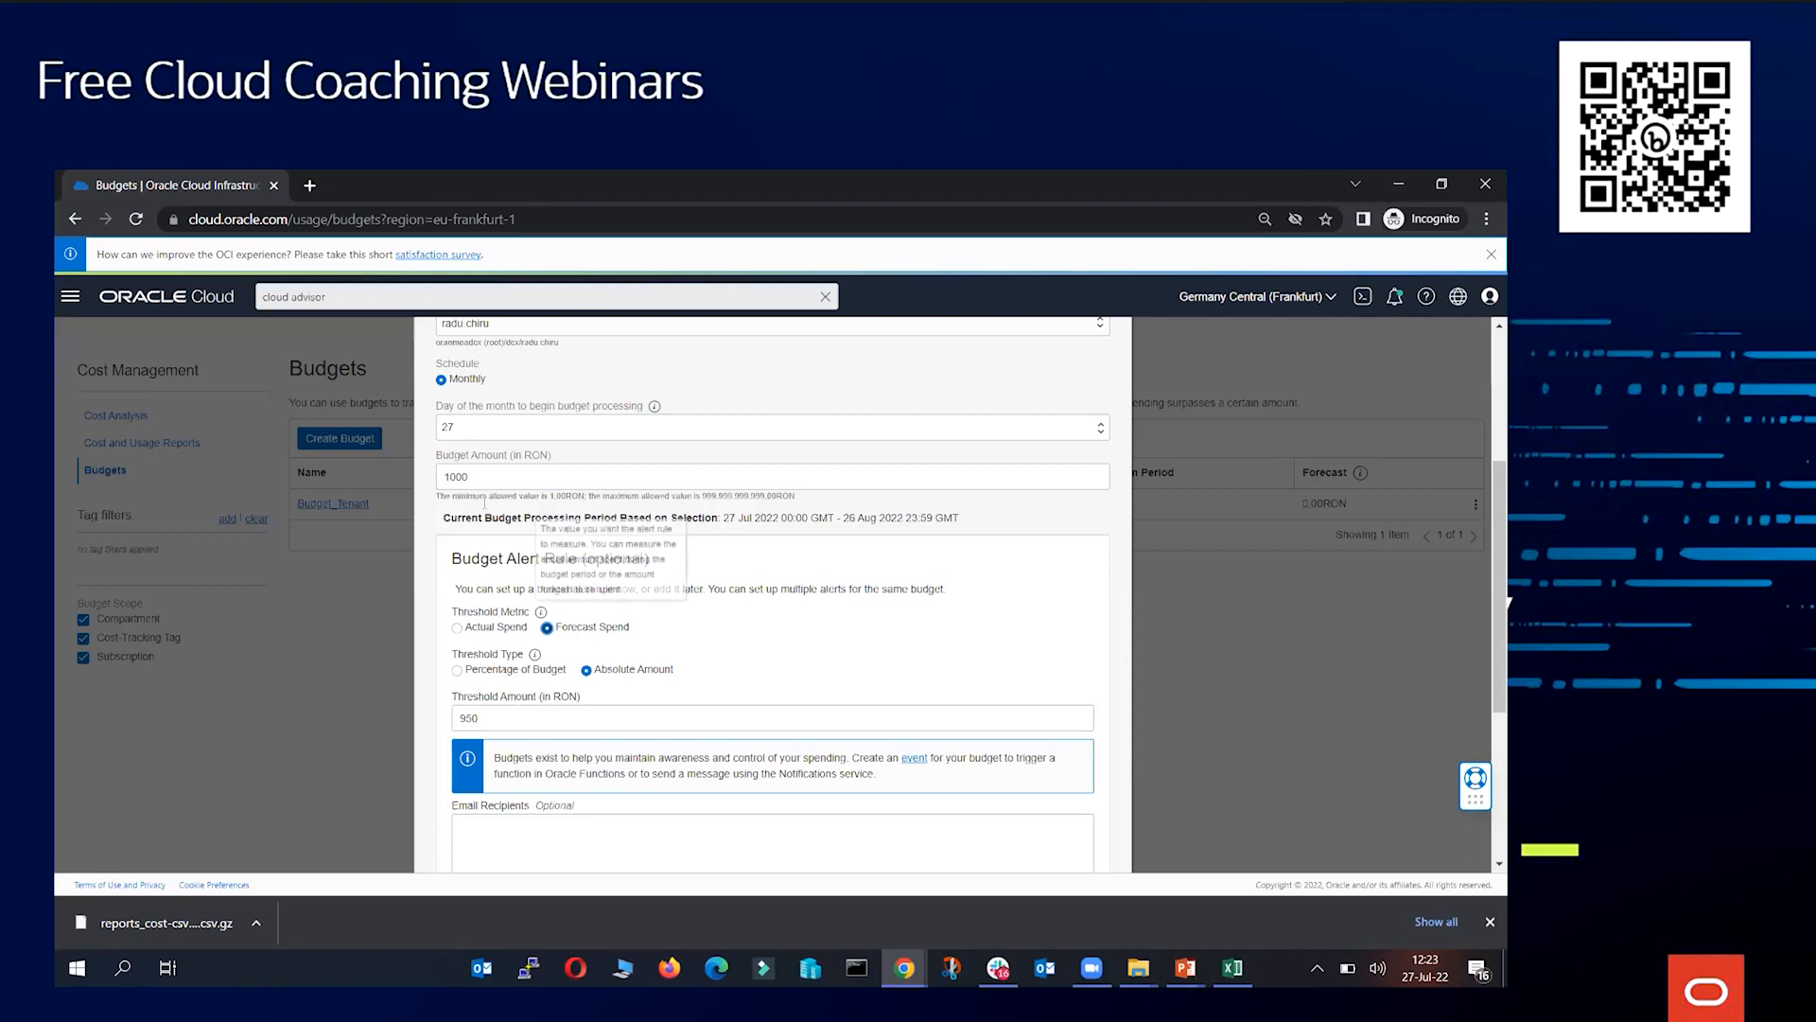
Switch to Calculator to compute 1000 divided by 30, then close it
click(77, 968)
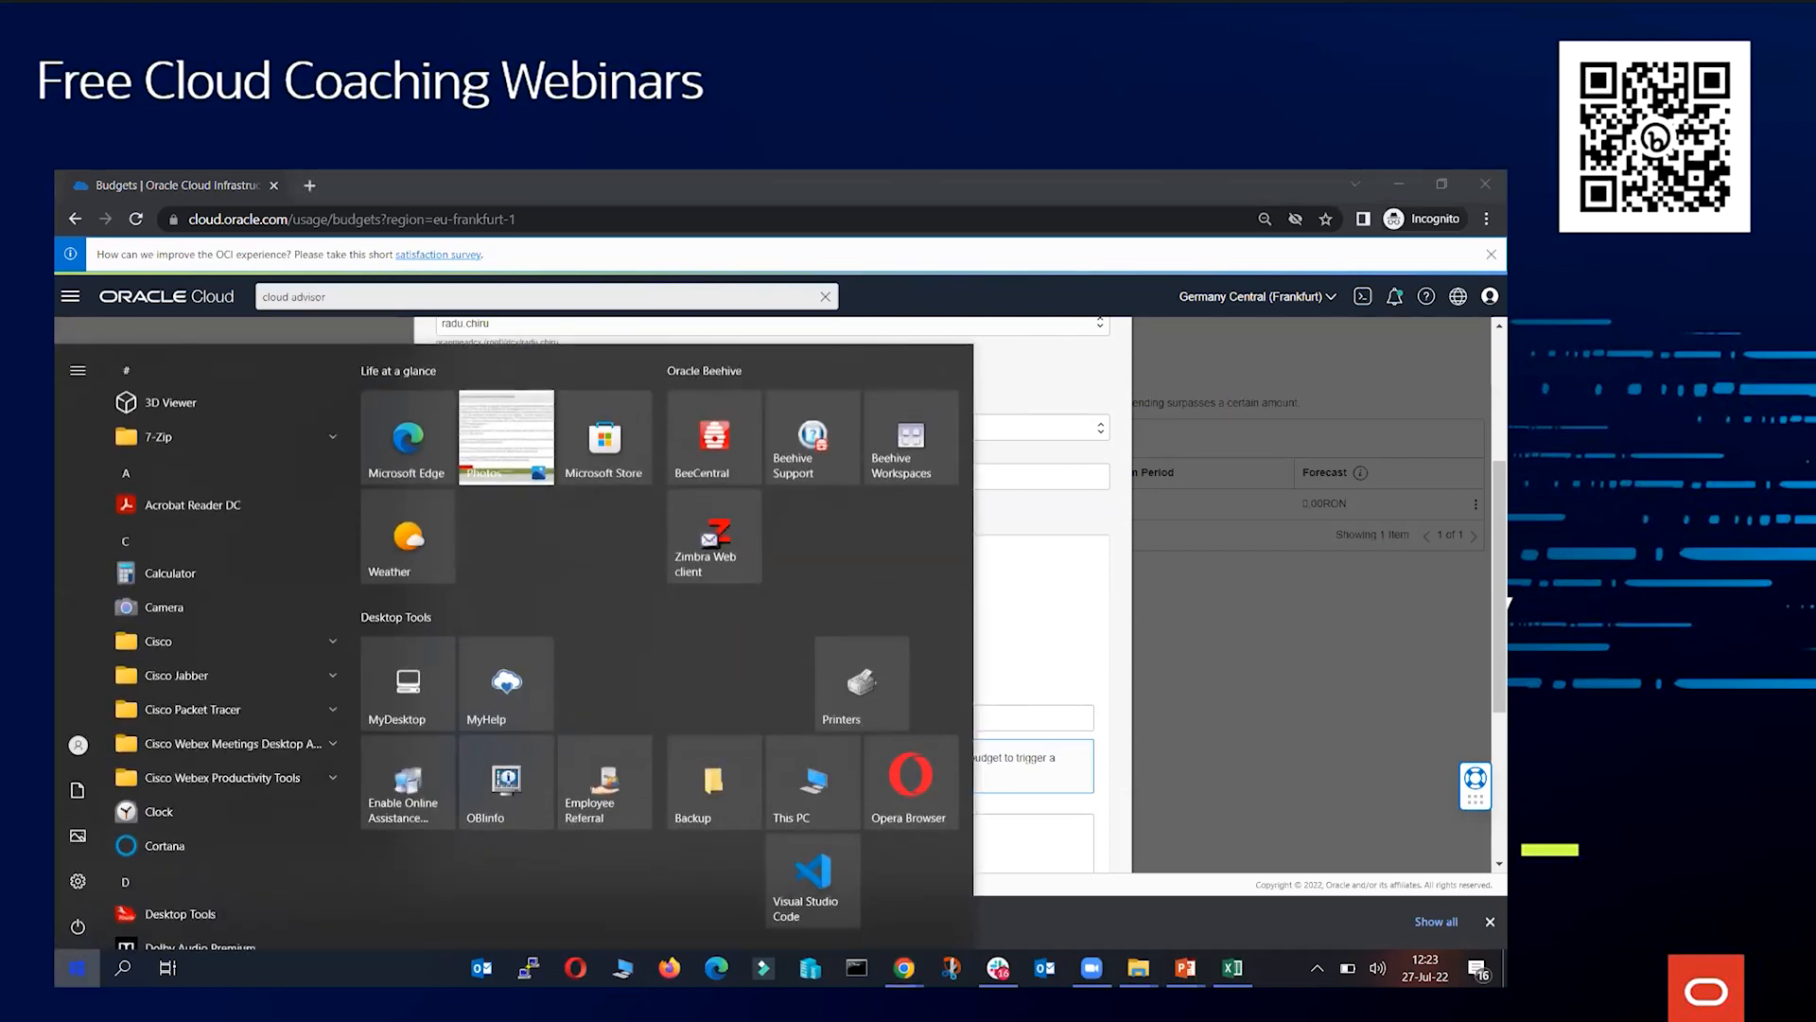
text(calc)
key(Return)
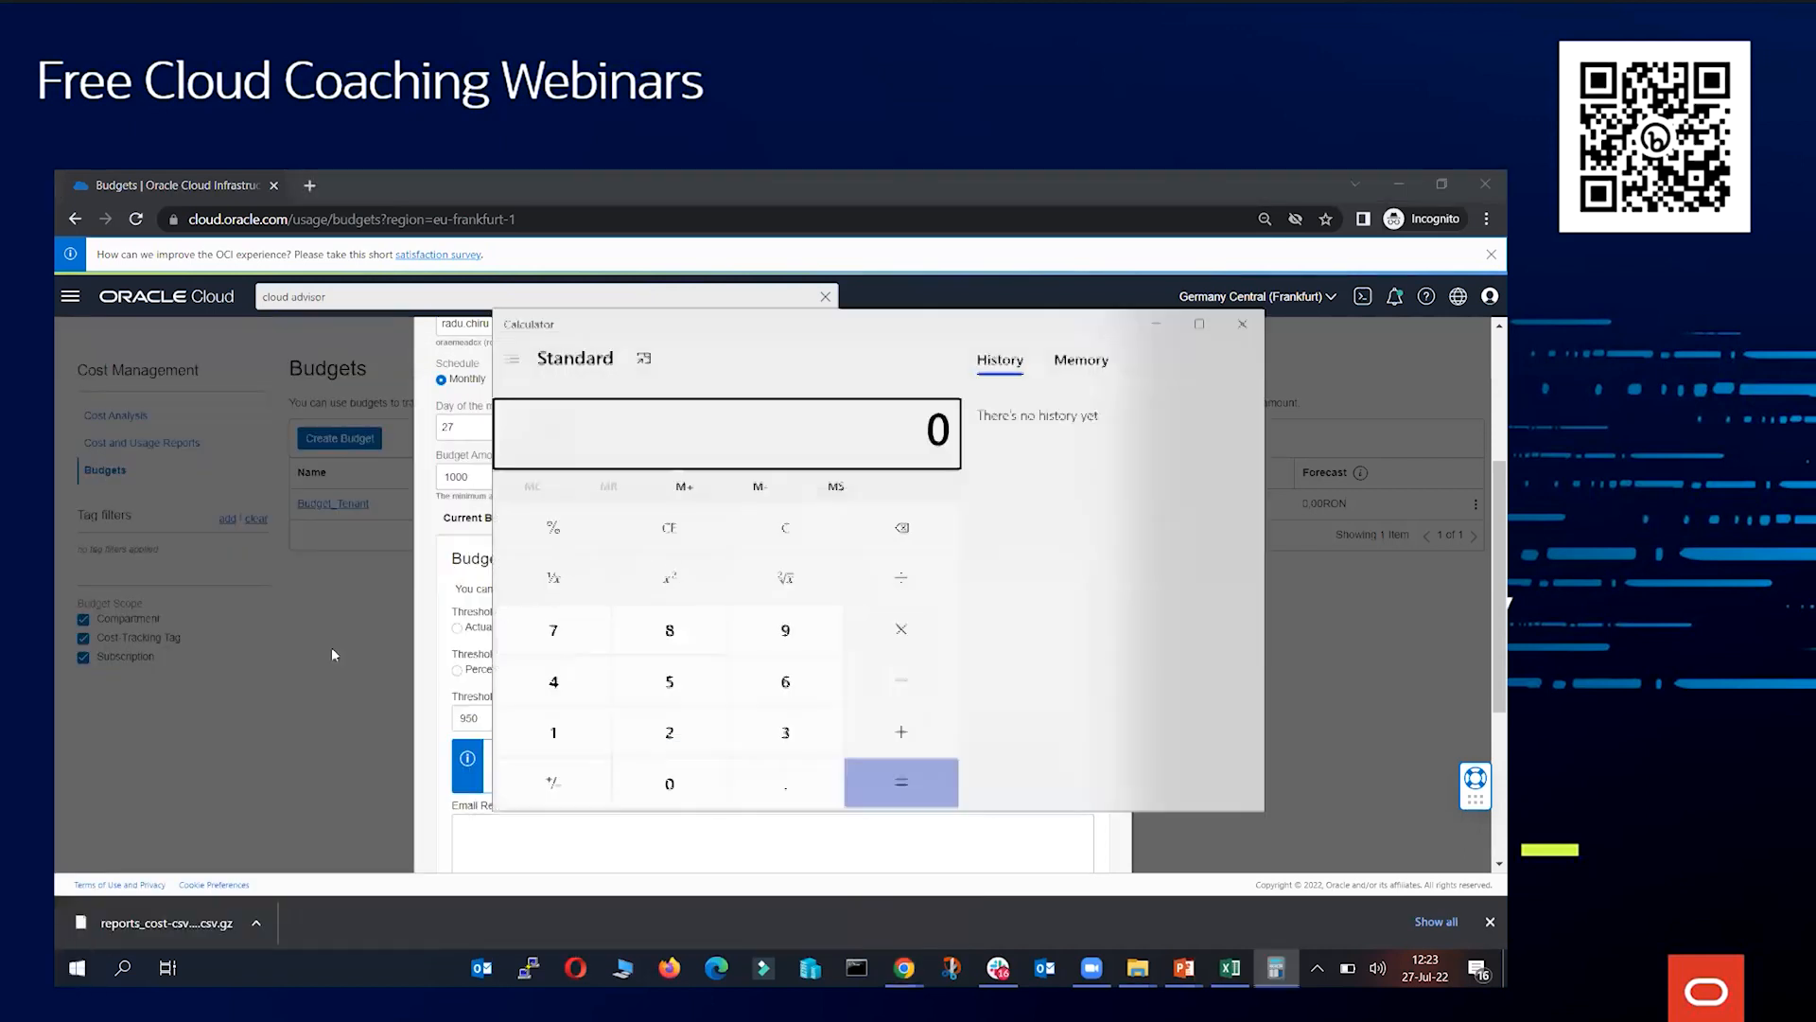
text(000)
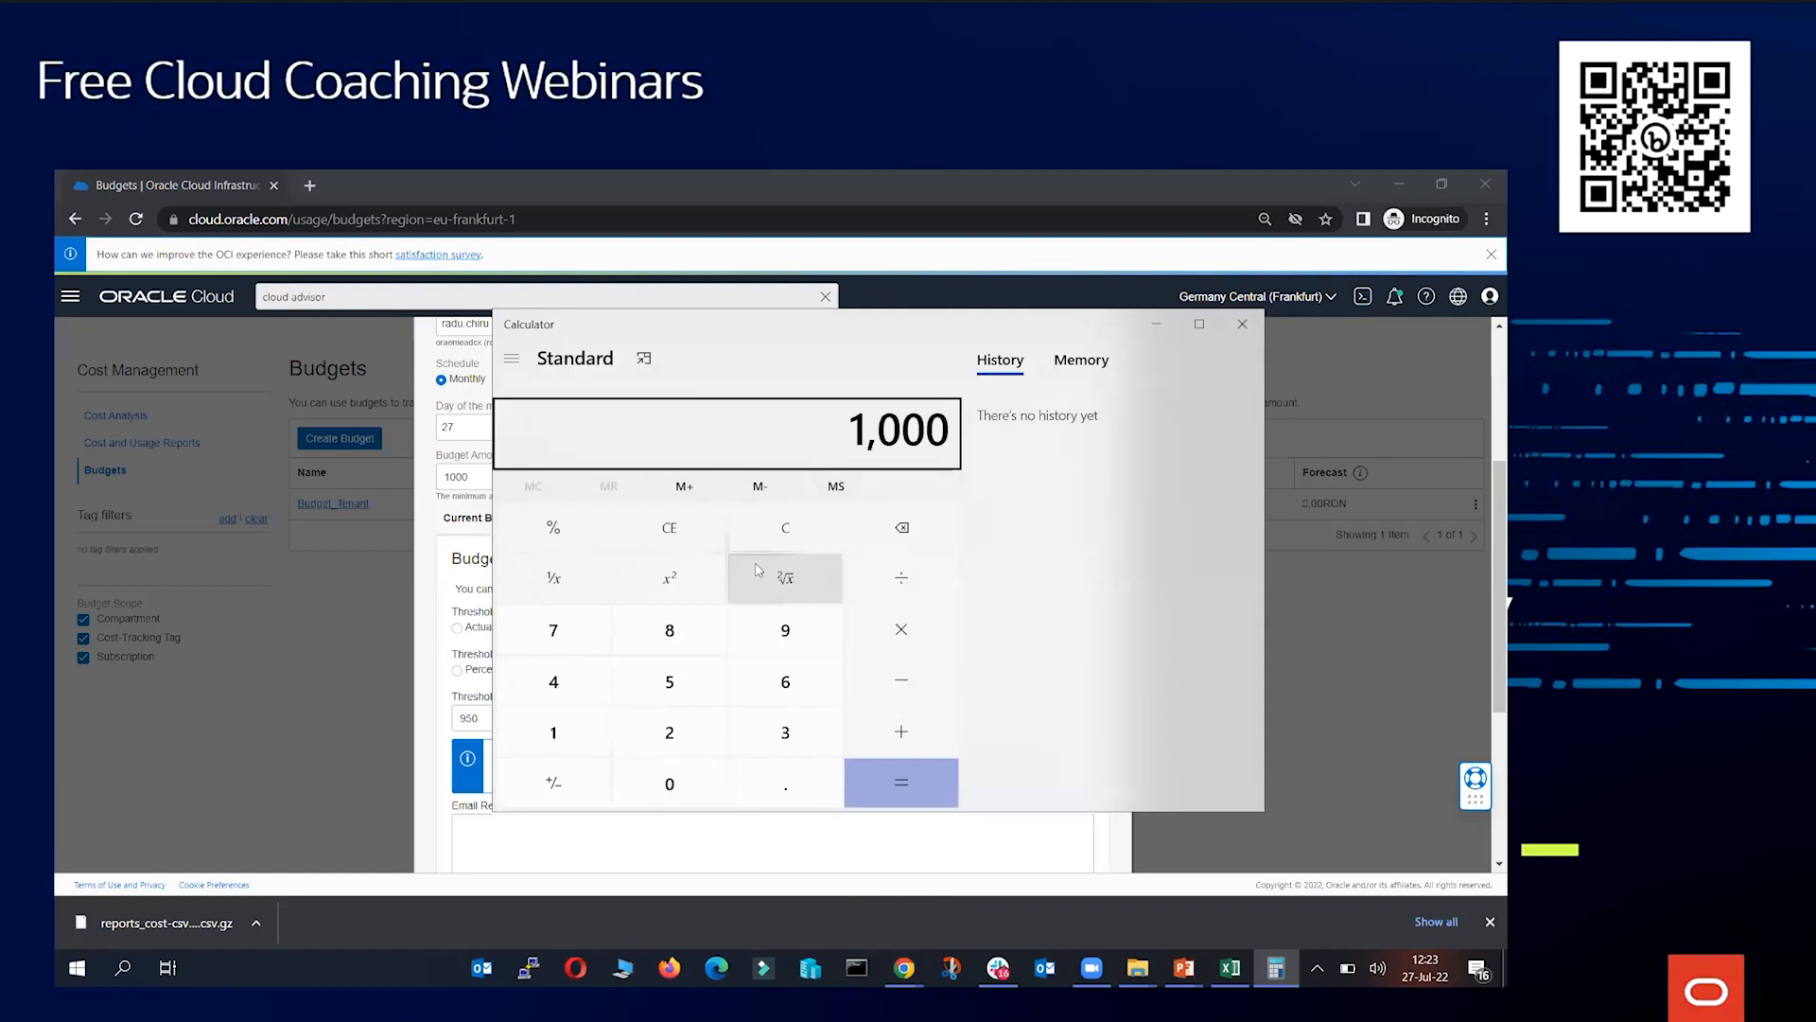
key(slash)
text(30)
key(Return)
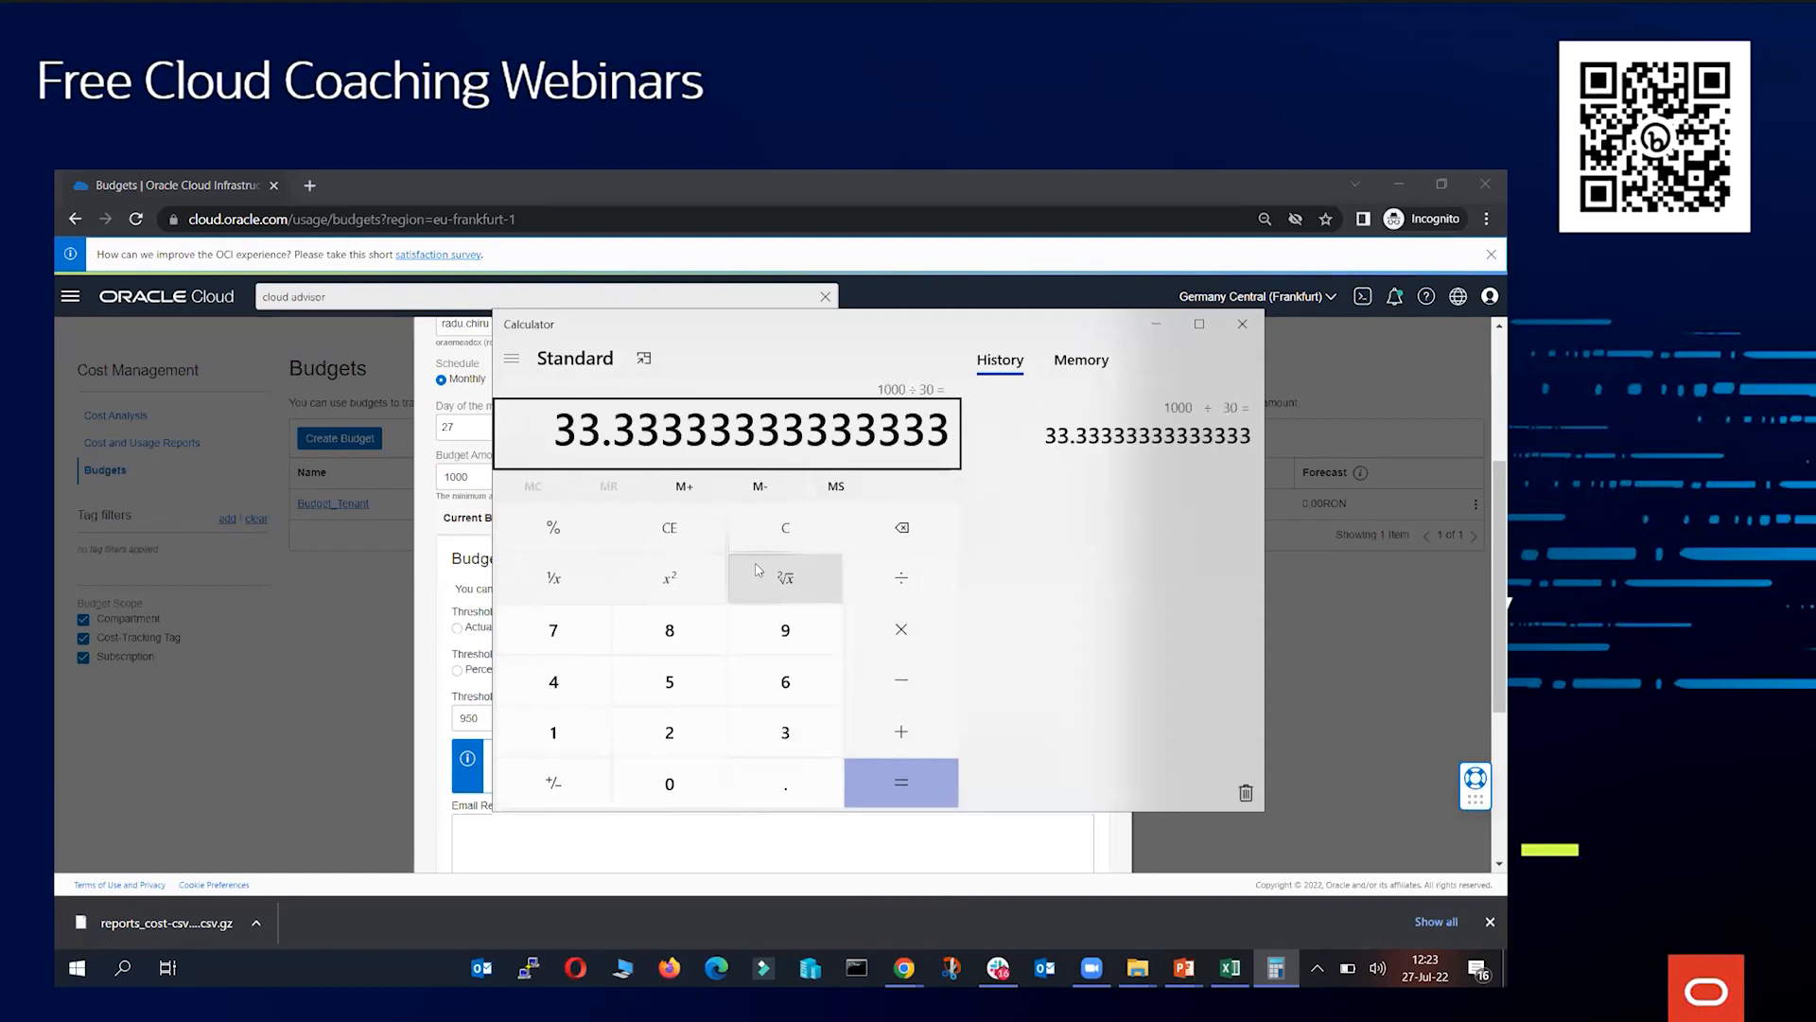
click(1242, 326)
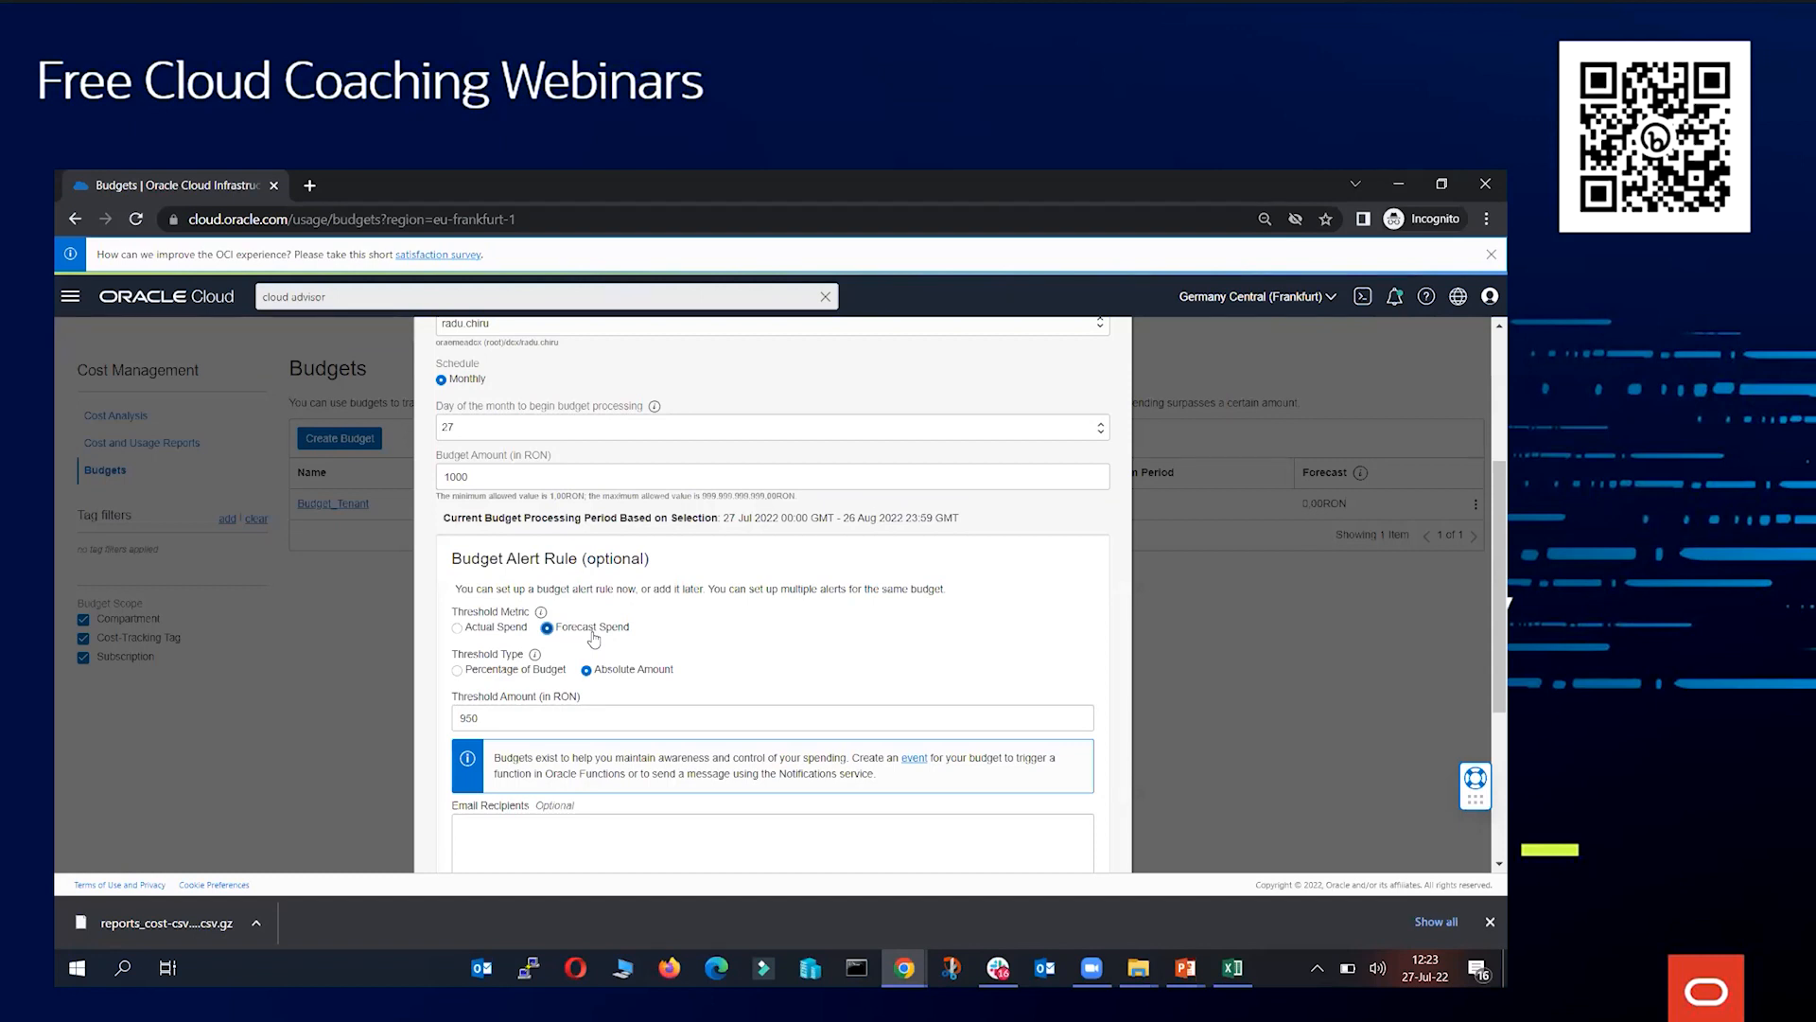
Change the alert threshold metric back to Actual Spend
click(514, 722)
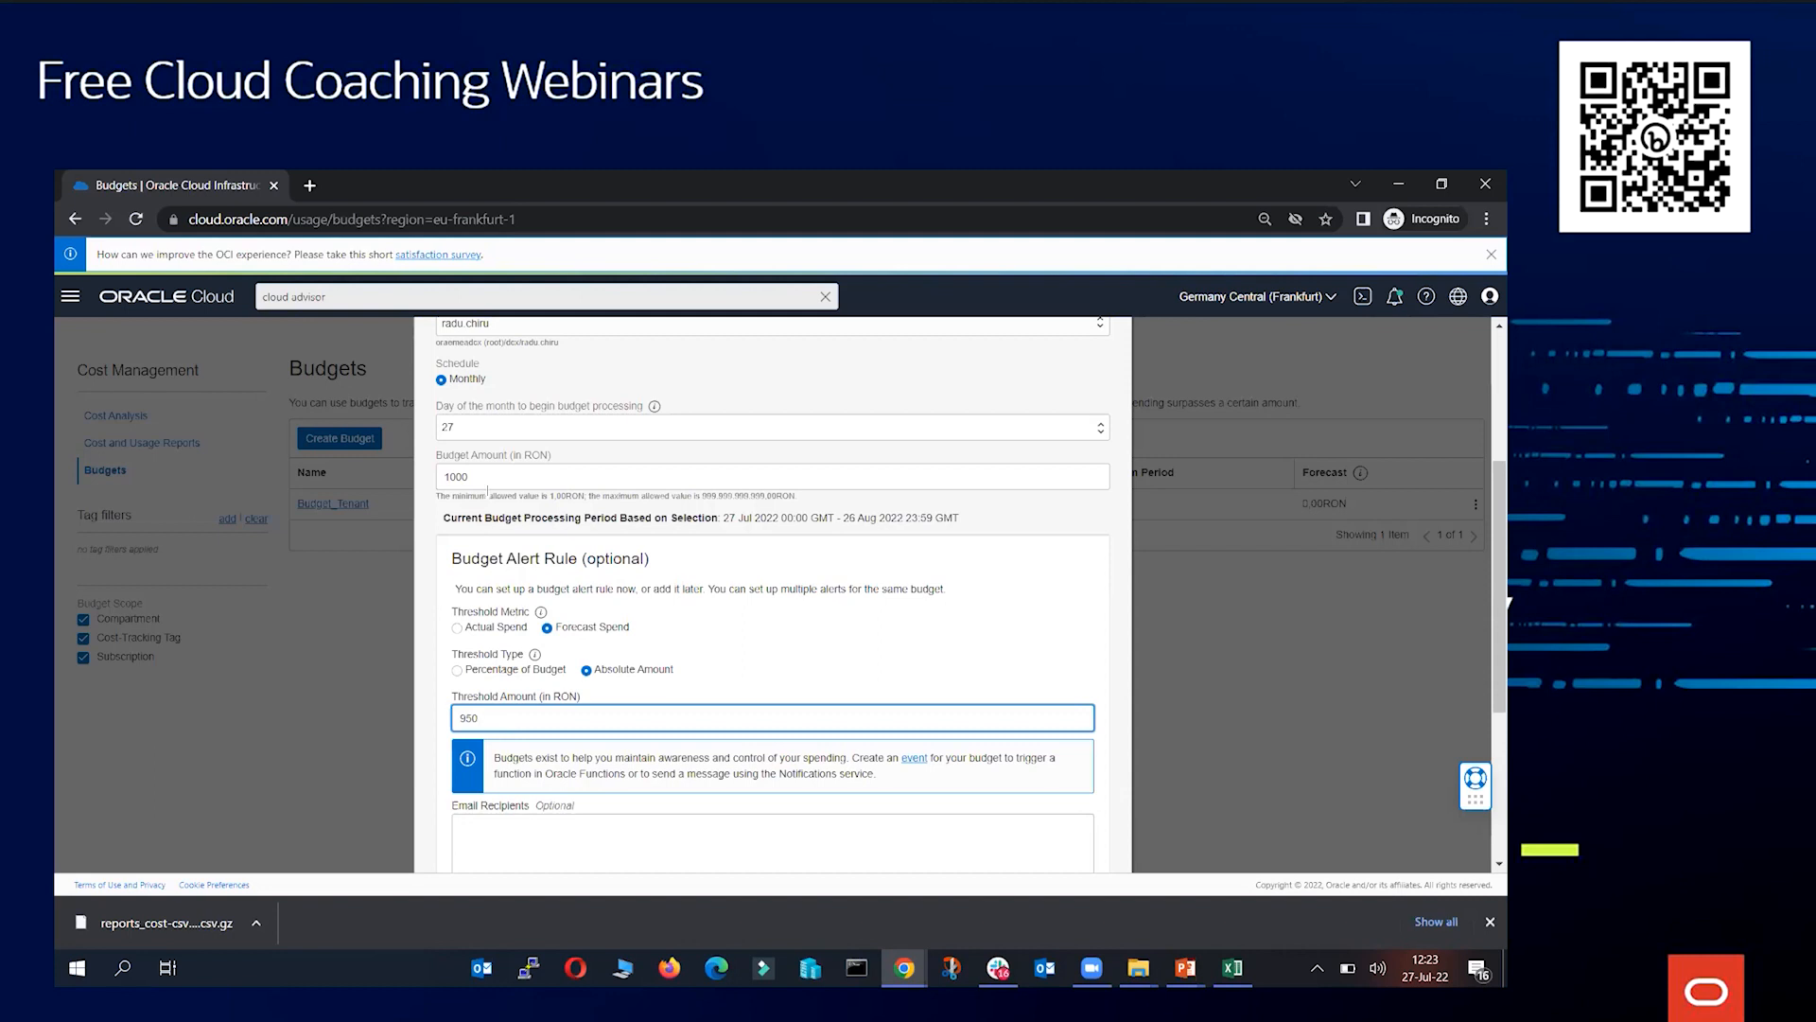
drag(487, 496, 444, 475)
click(447, 477)
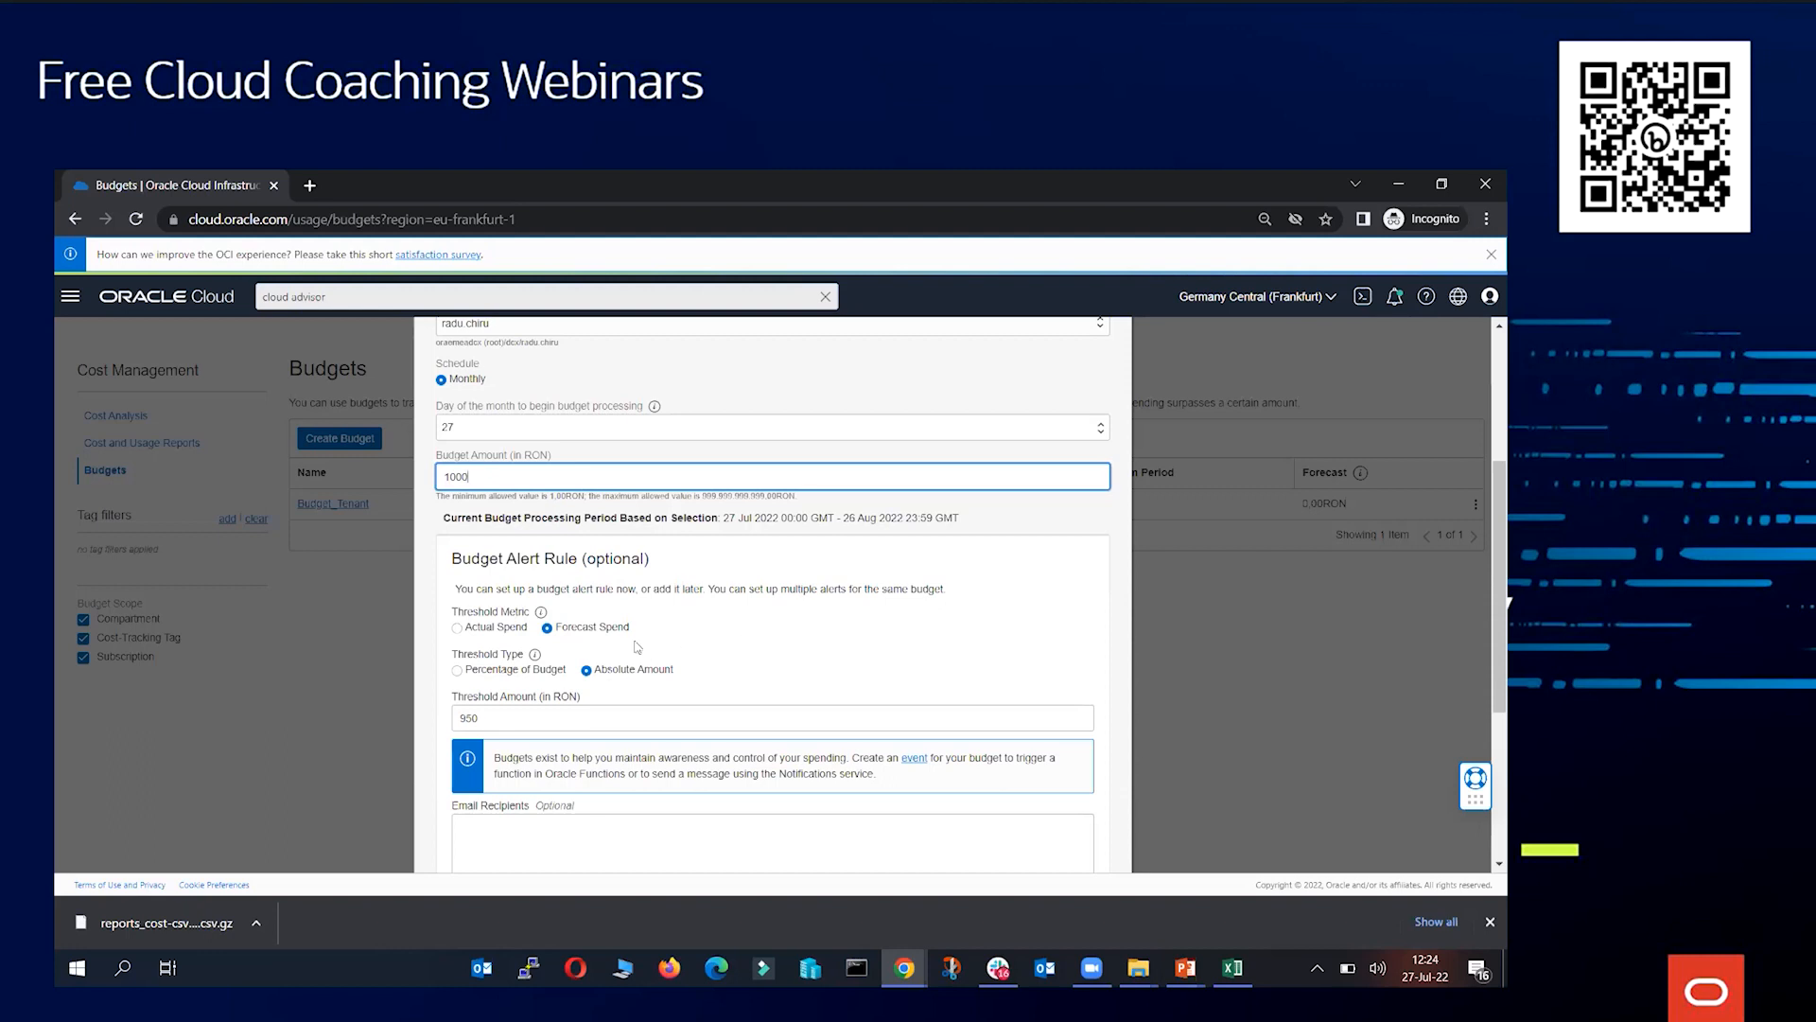
click(500, 632)
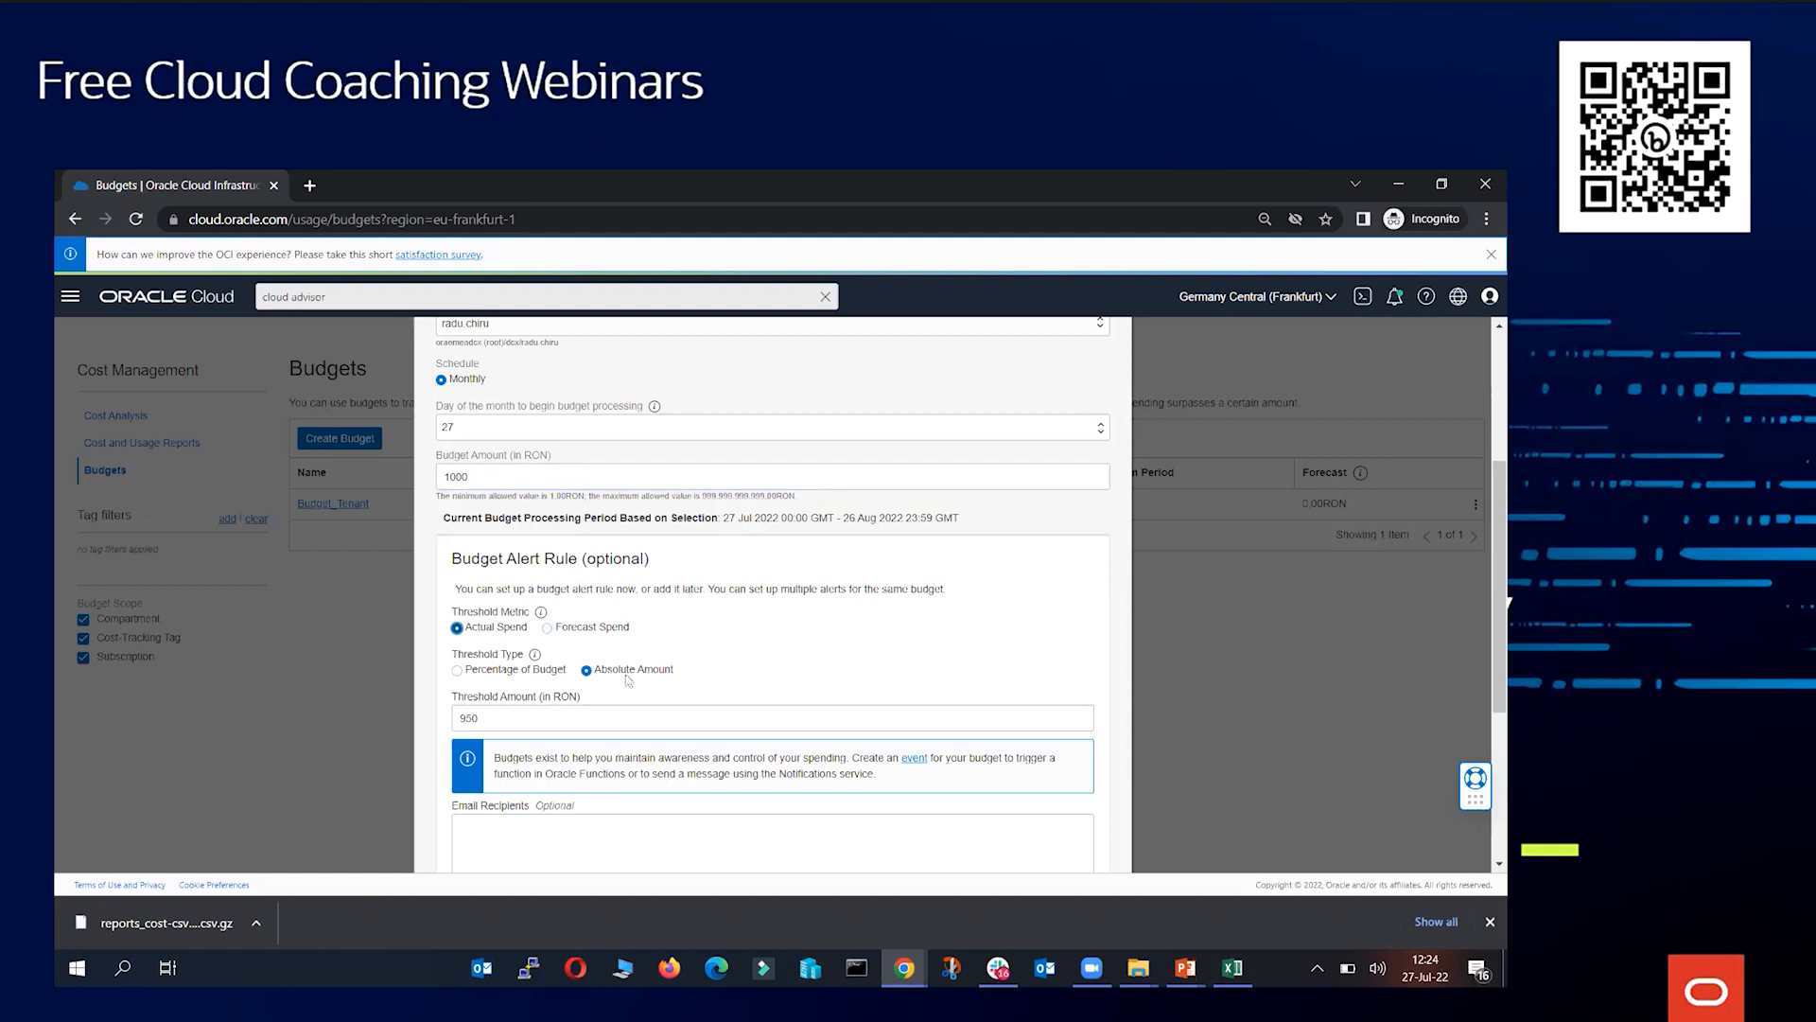
click(505, 718)
click(757, 688)
Add three e-mail recipients for the budget alert, one per line
scroll(615, 681, down, 3)
scroll(586, 615, down, 1)
click(563, 583)
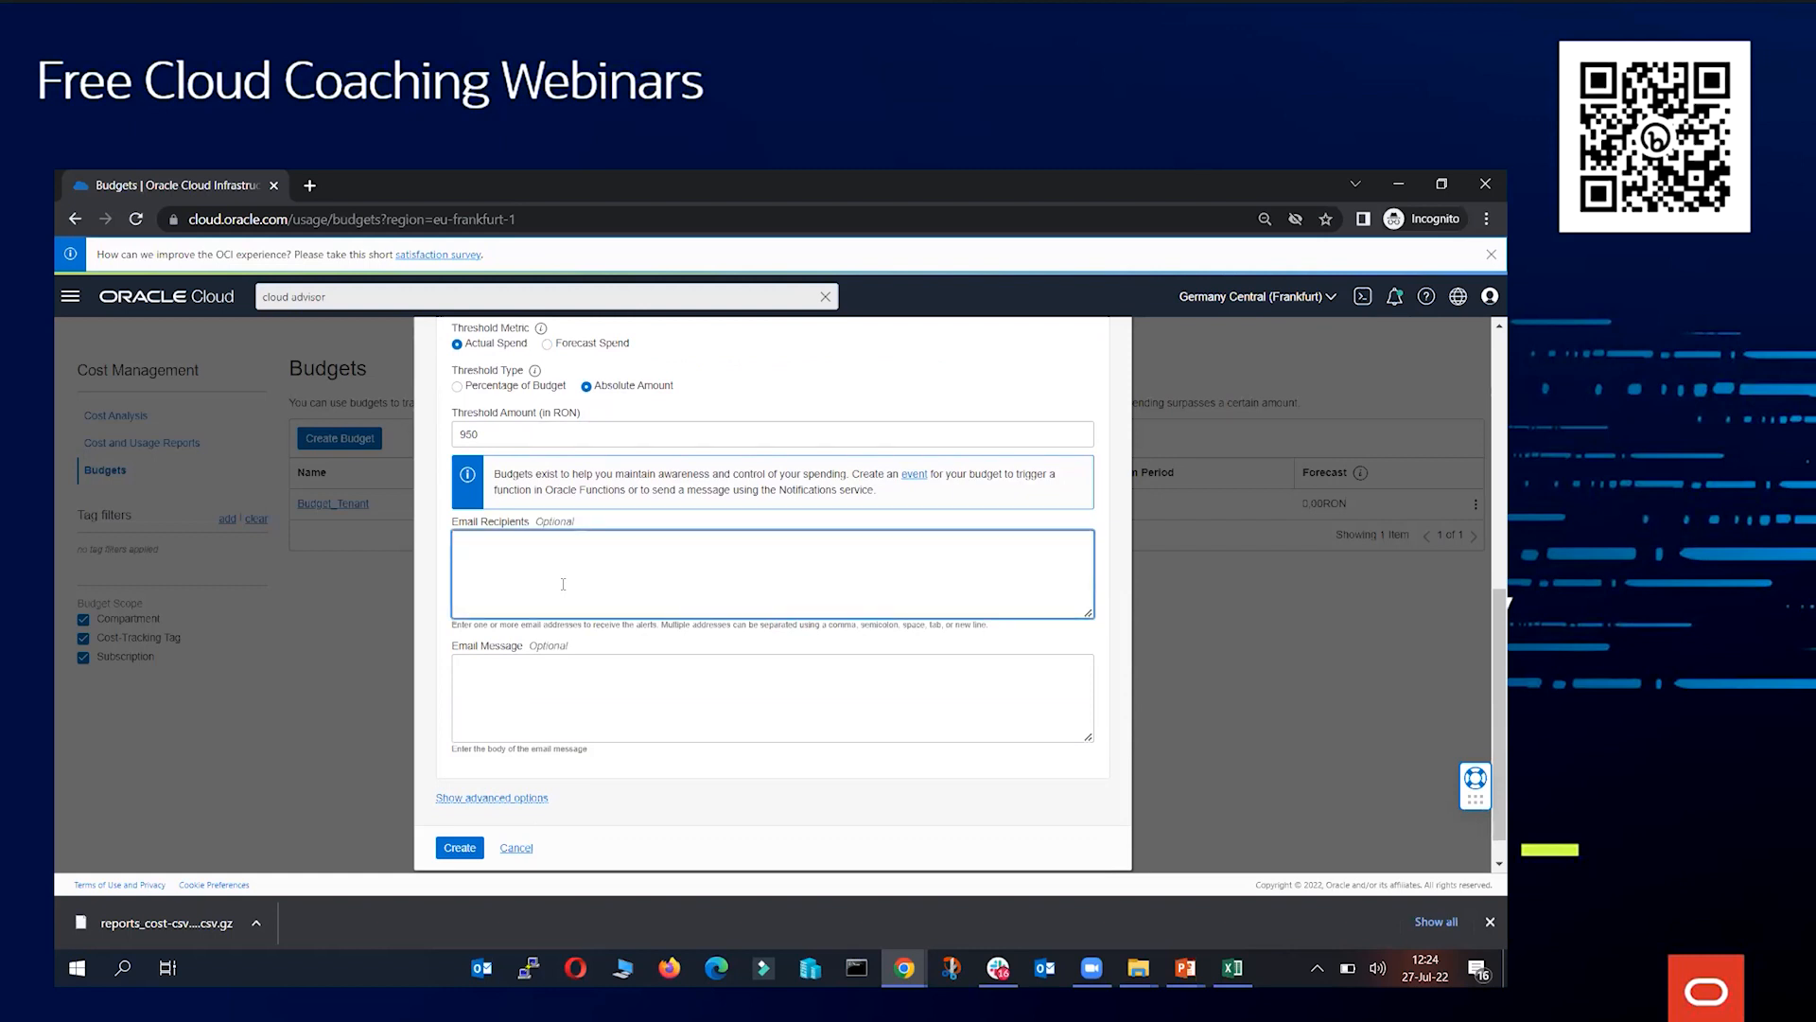
key(Return)
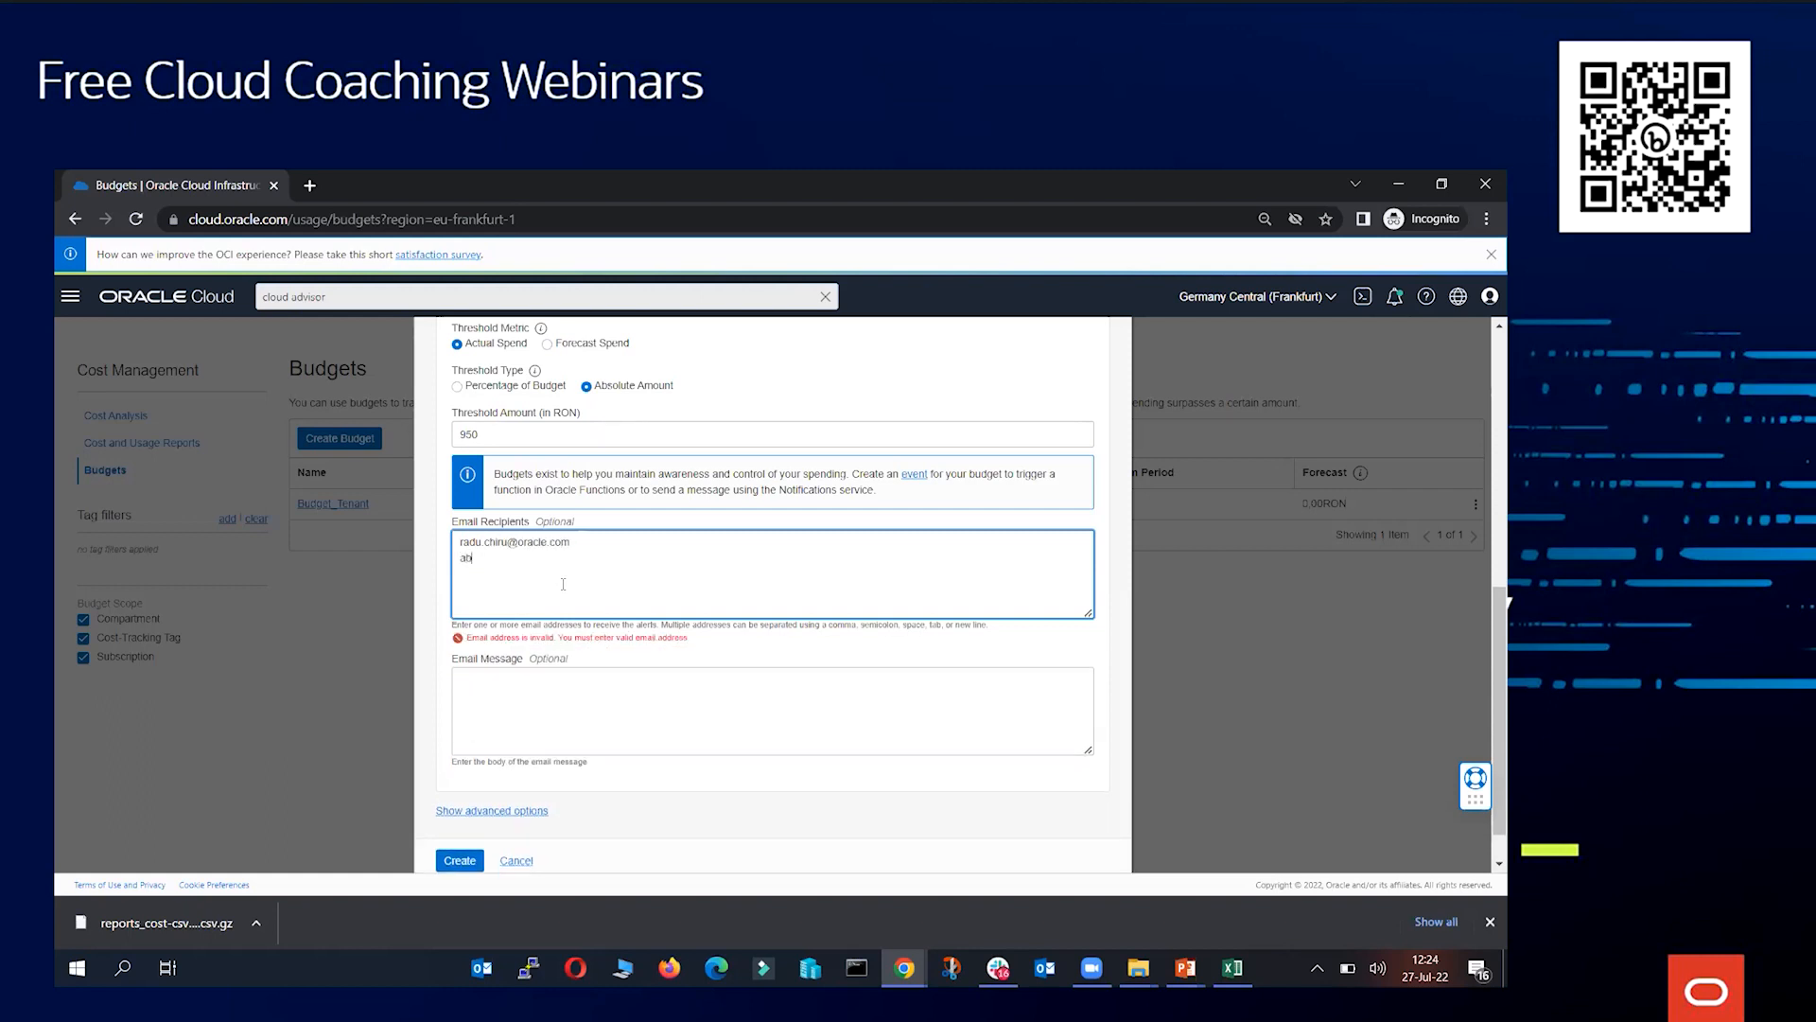
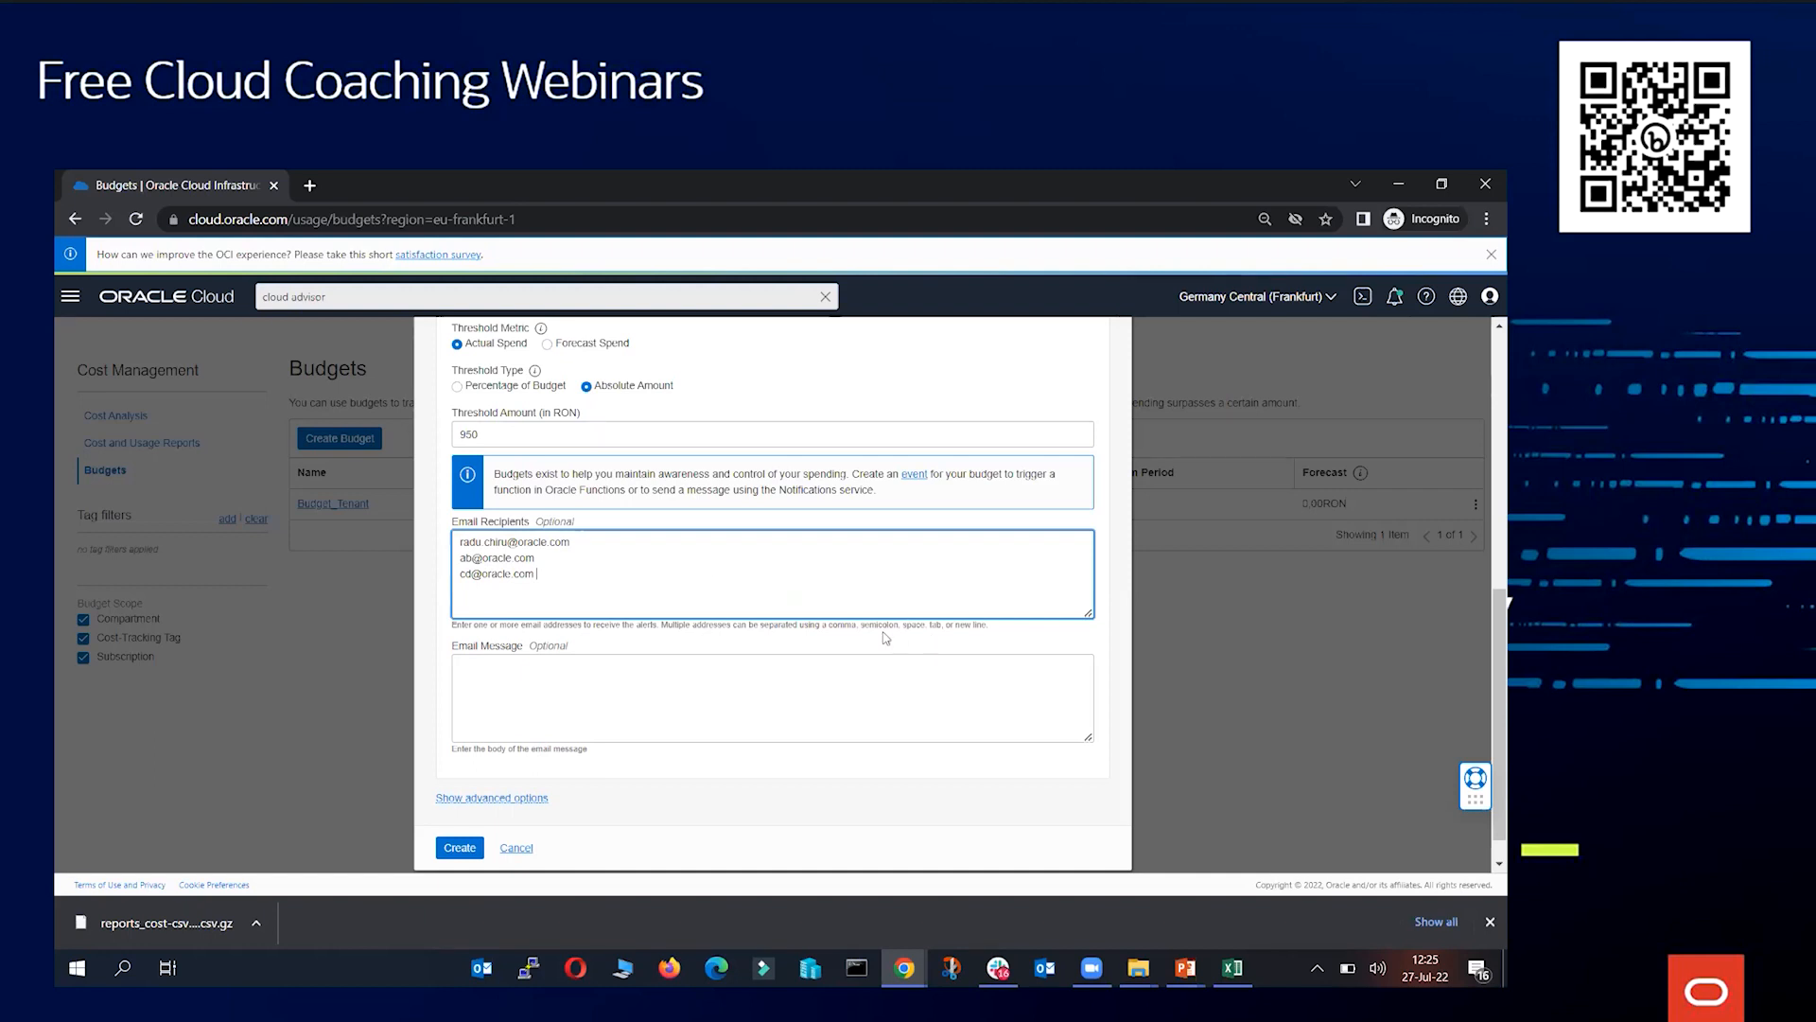
click(561, 684)
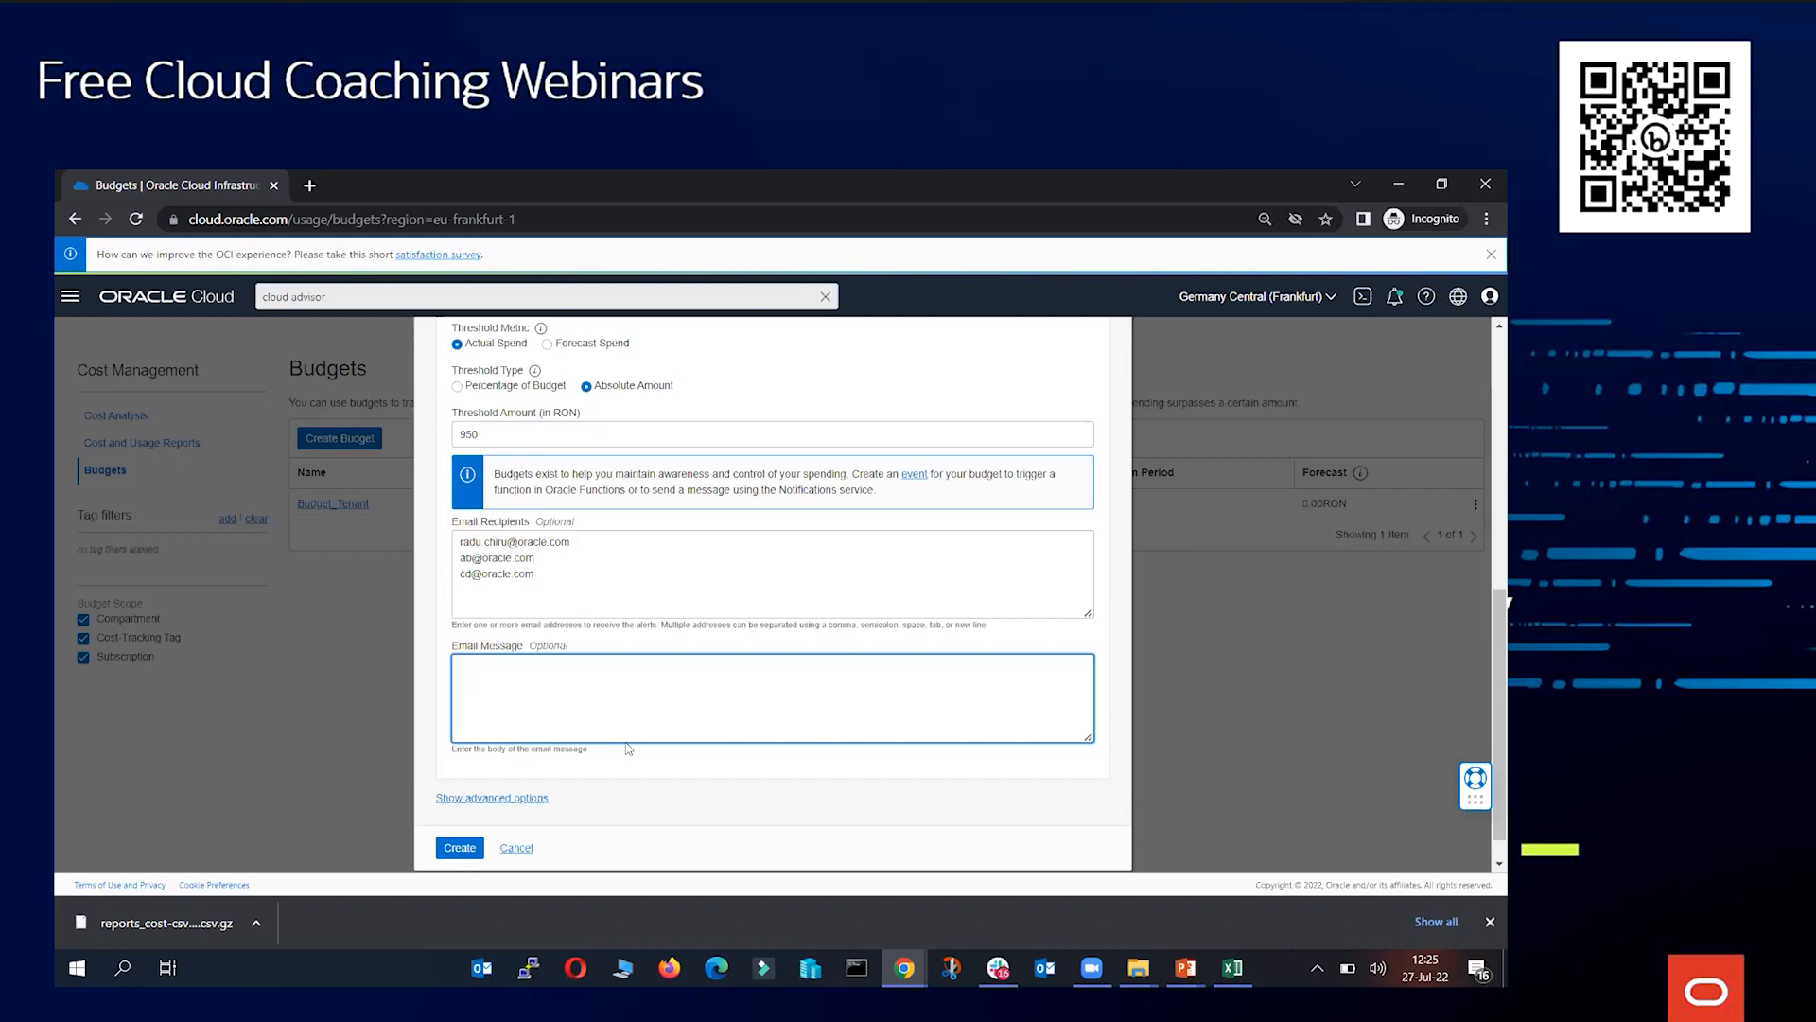
Write a short e-mail message about the compartment for the alert, then cancel the budget creation
text(Hey I this is from oracle. Compartment Radu is)
click(524, 849)
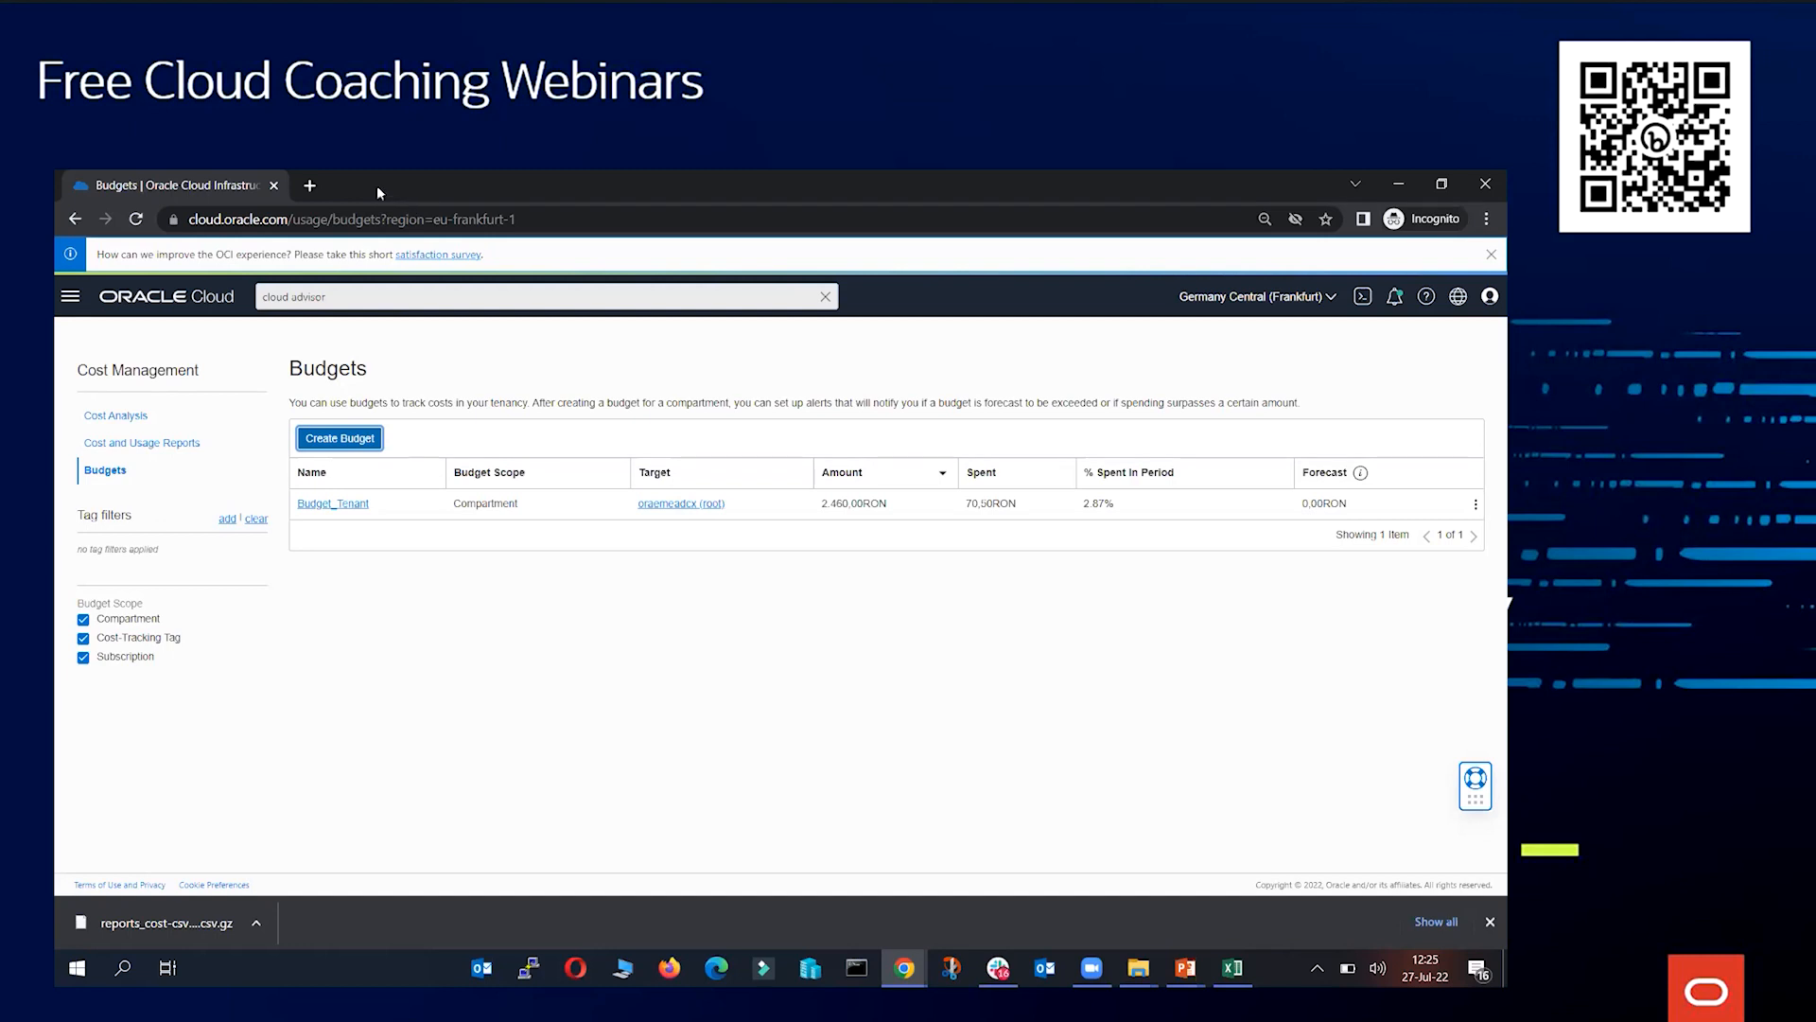
Open a new browser tab and go to cloud.oracle.com/cost-estimator
click(310, 186)
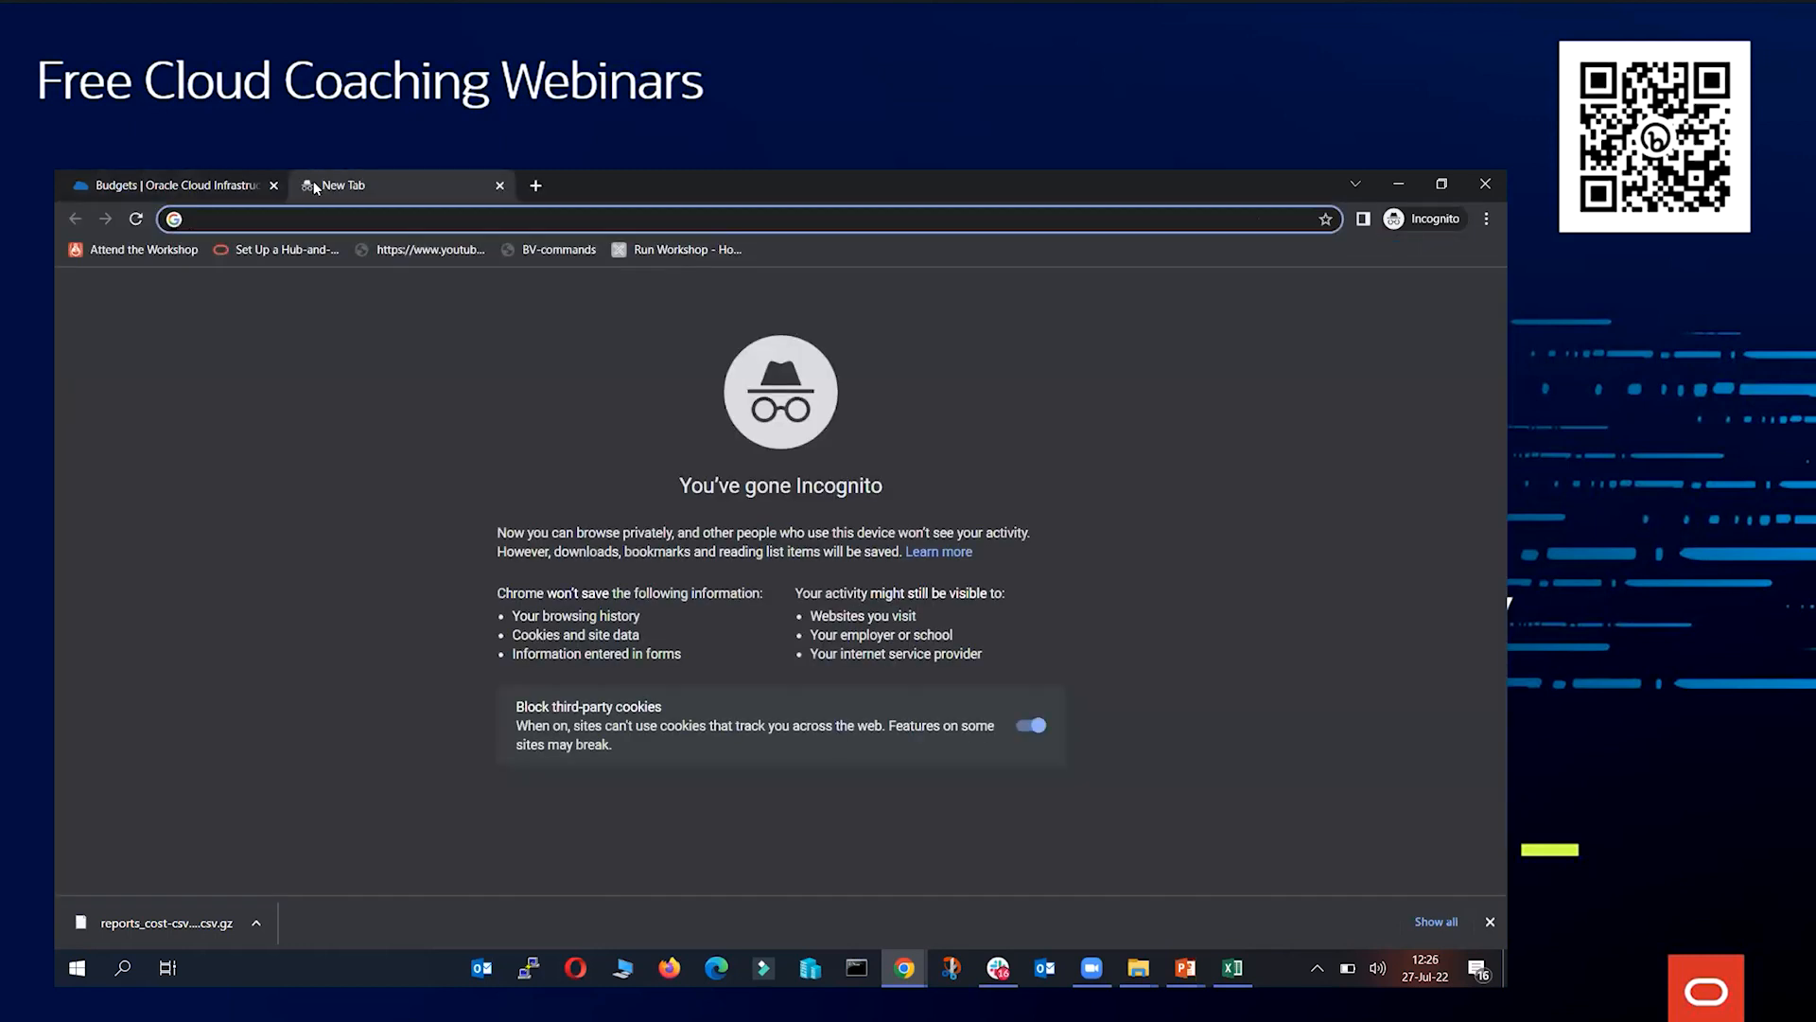
text(cloud.oracle.com/cost=)
key(BackSpace)
text(-estimator)
key(Return)
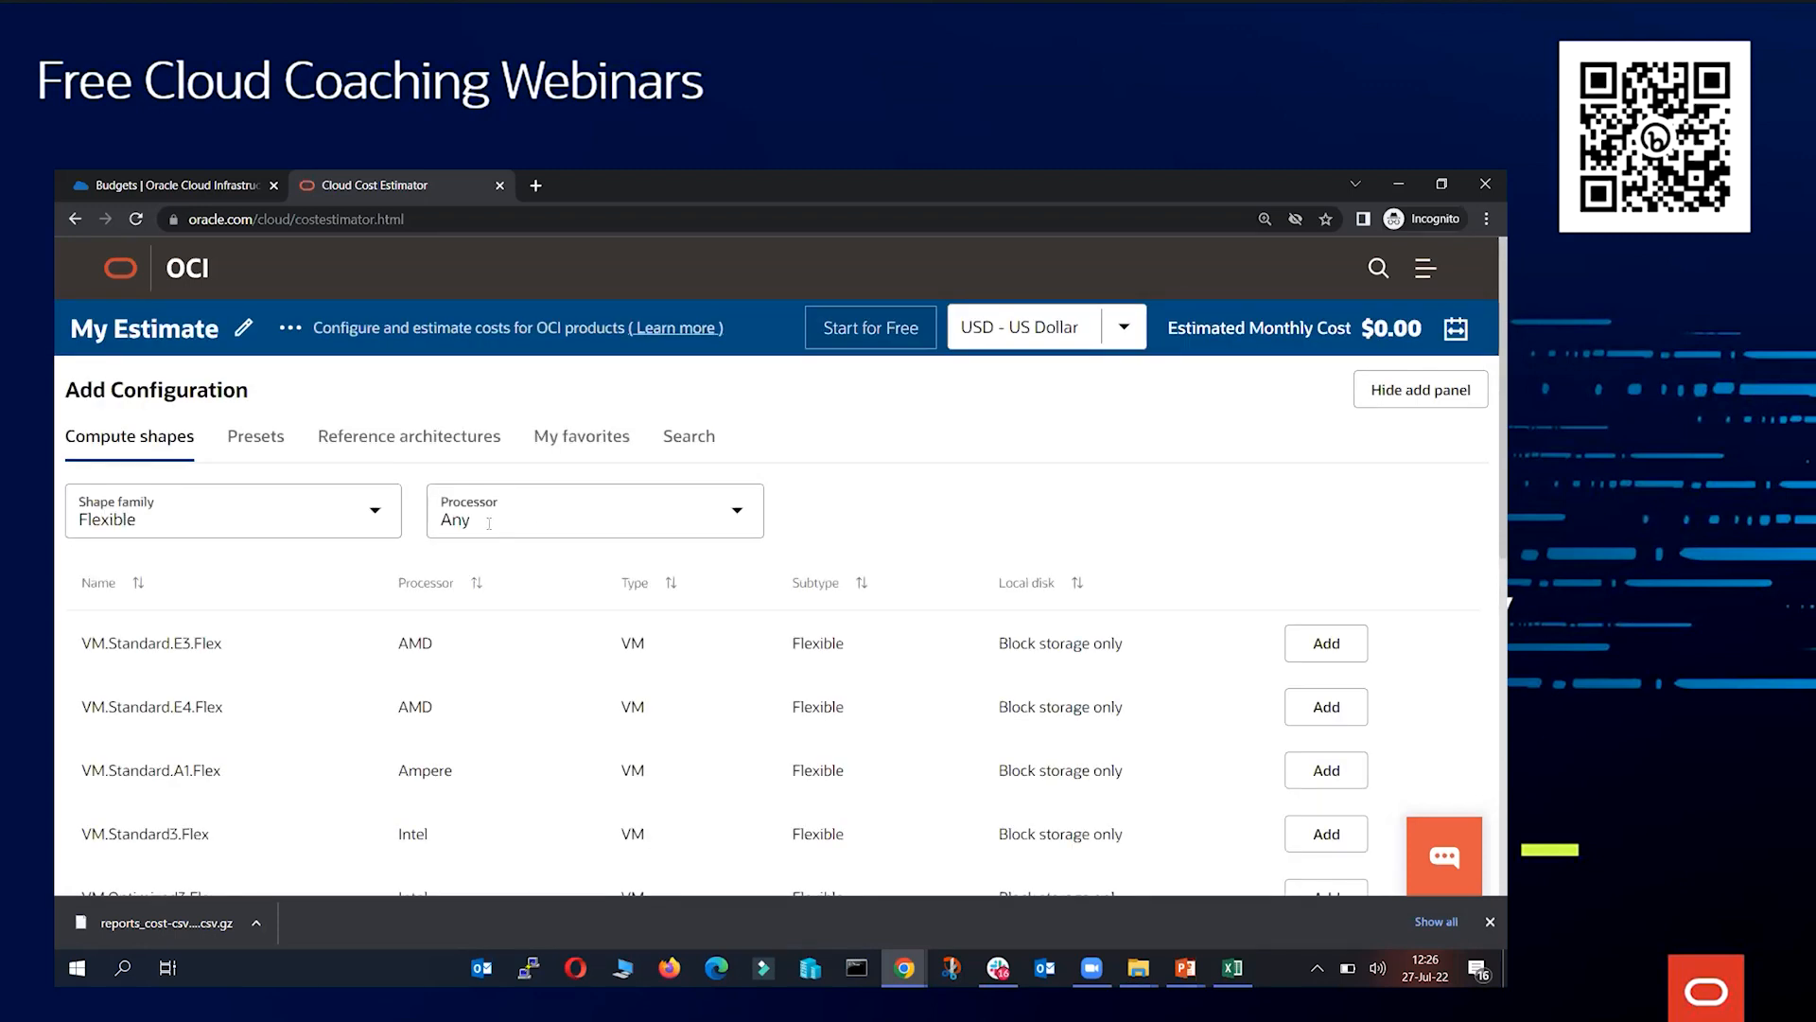
scroll(490, 649, down, 1)
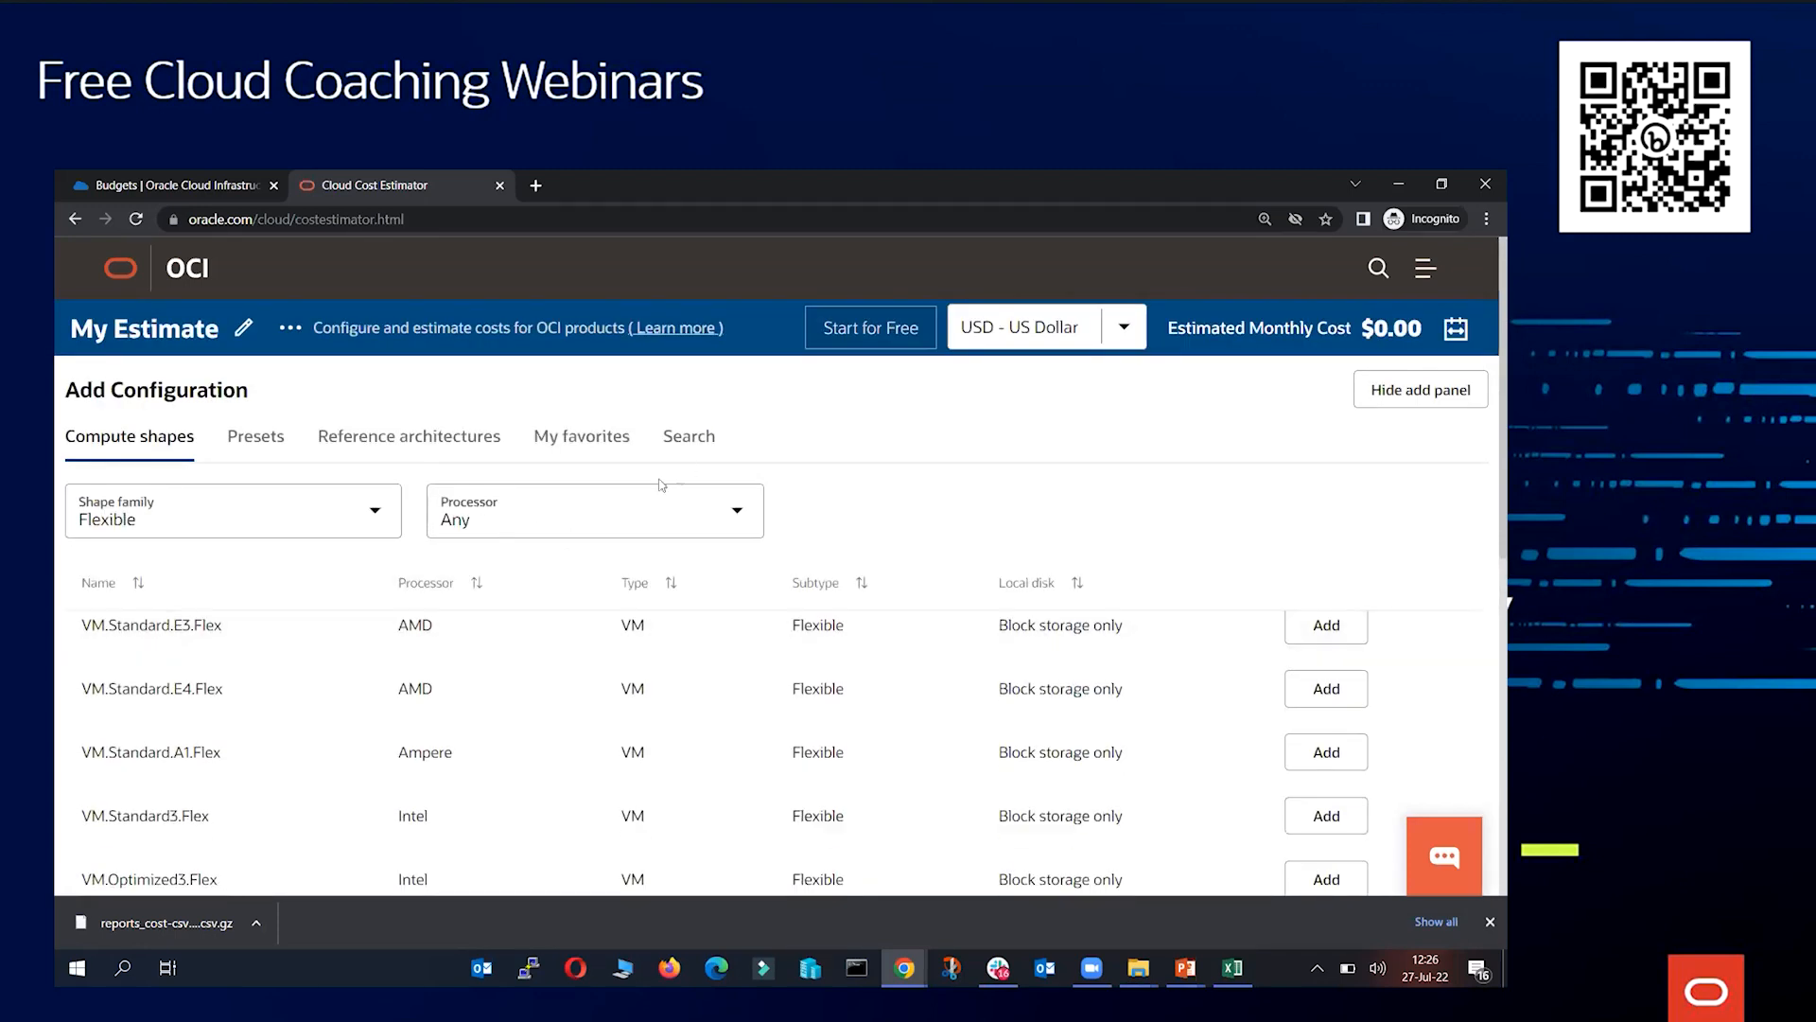
click(144, 185)
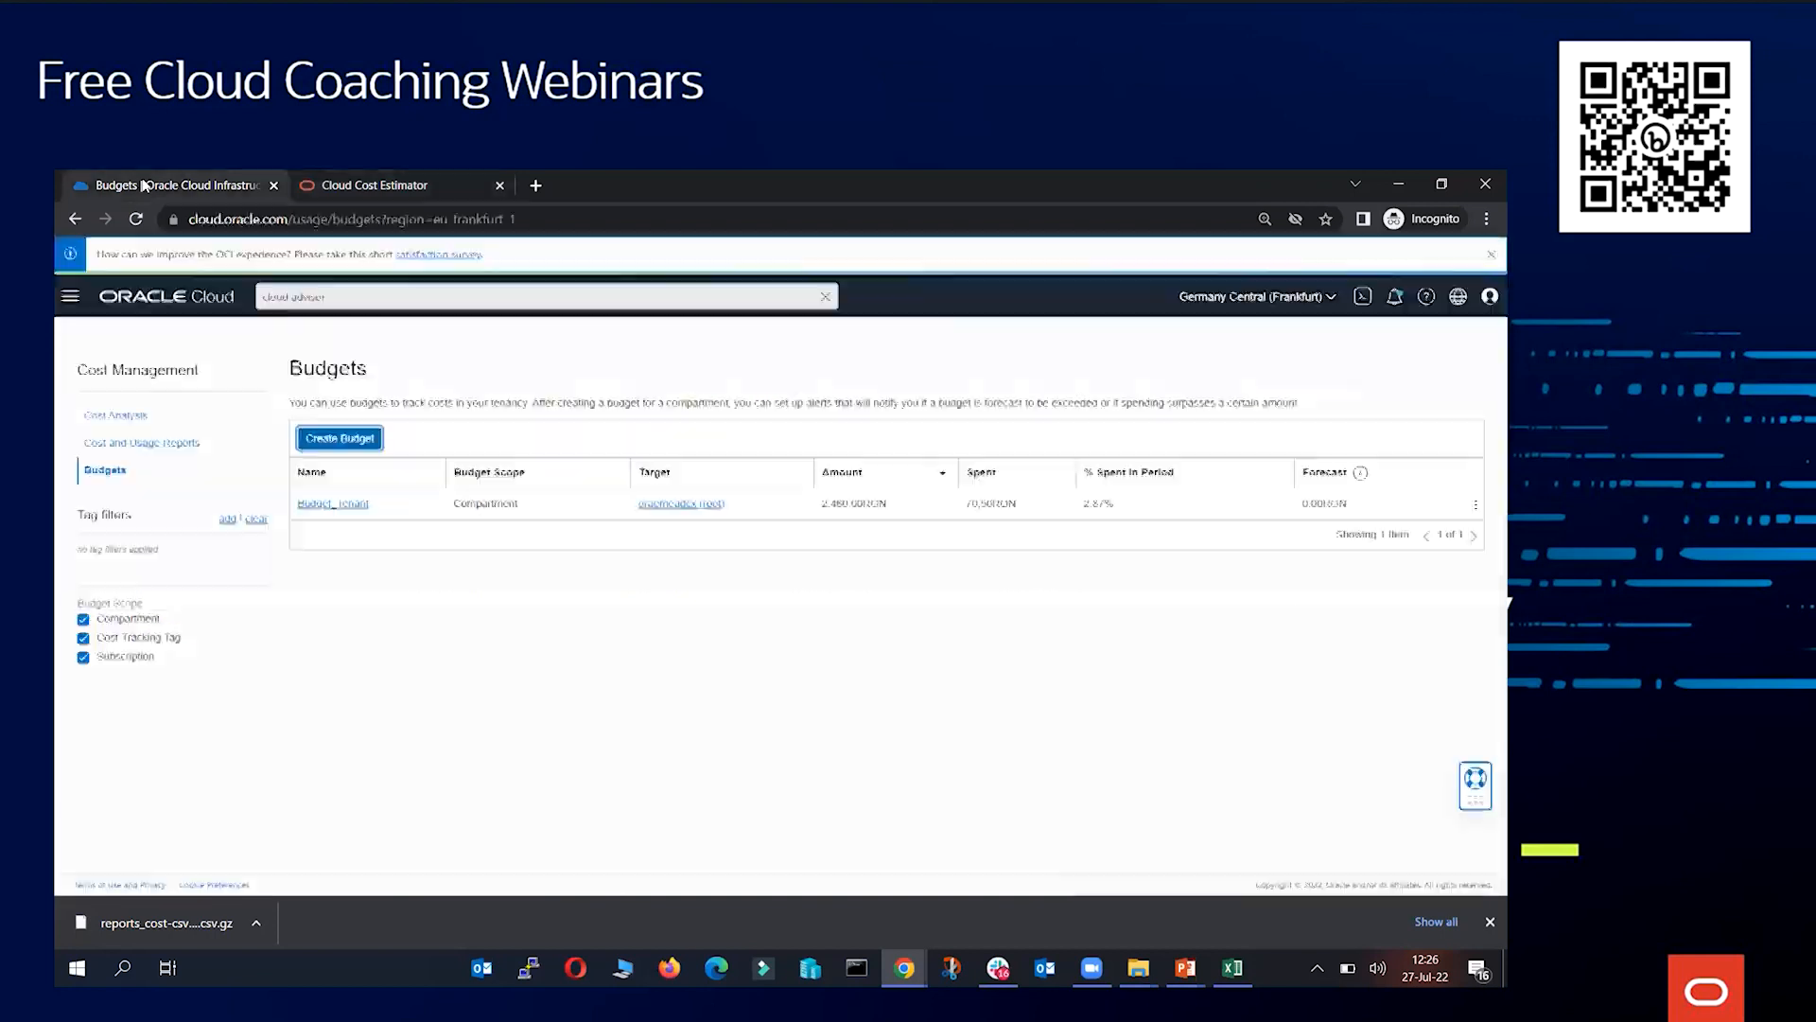
click(70, 296)
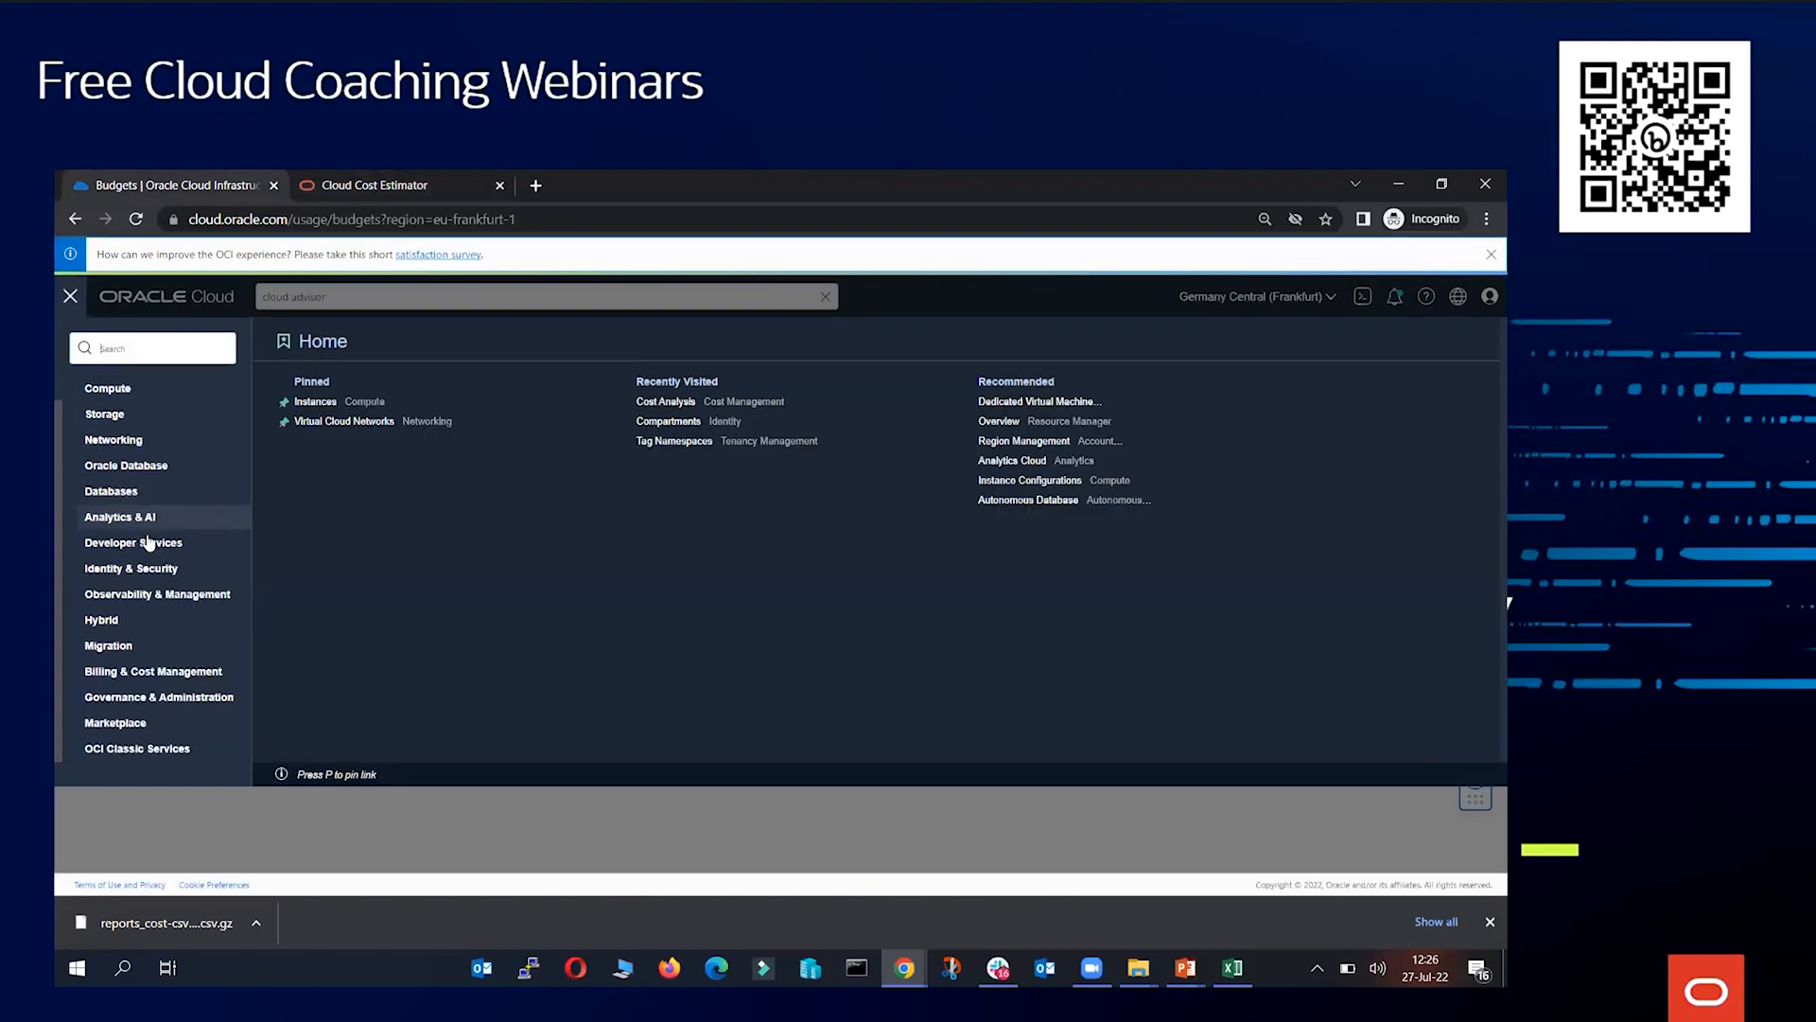
click(395, 184)
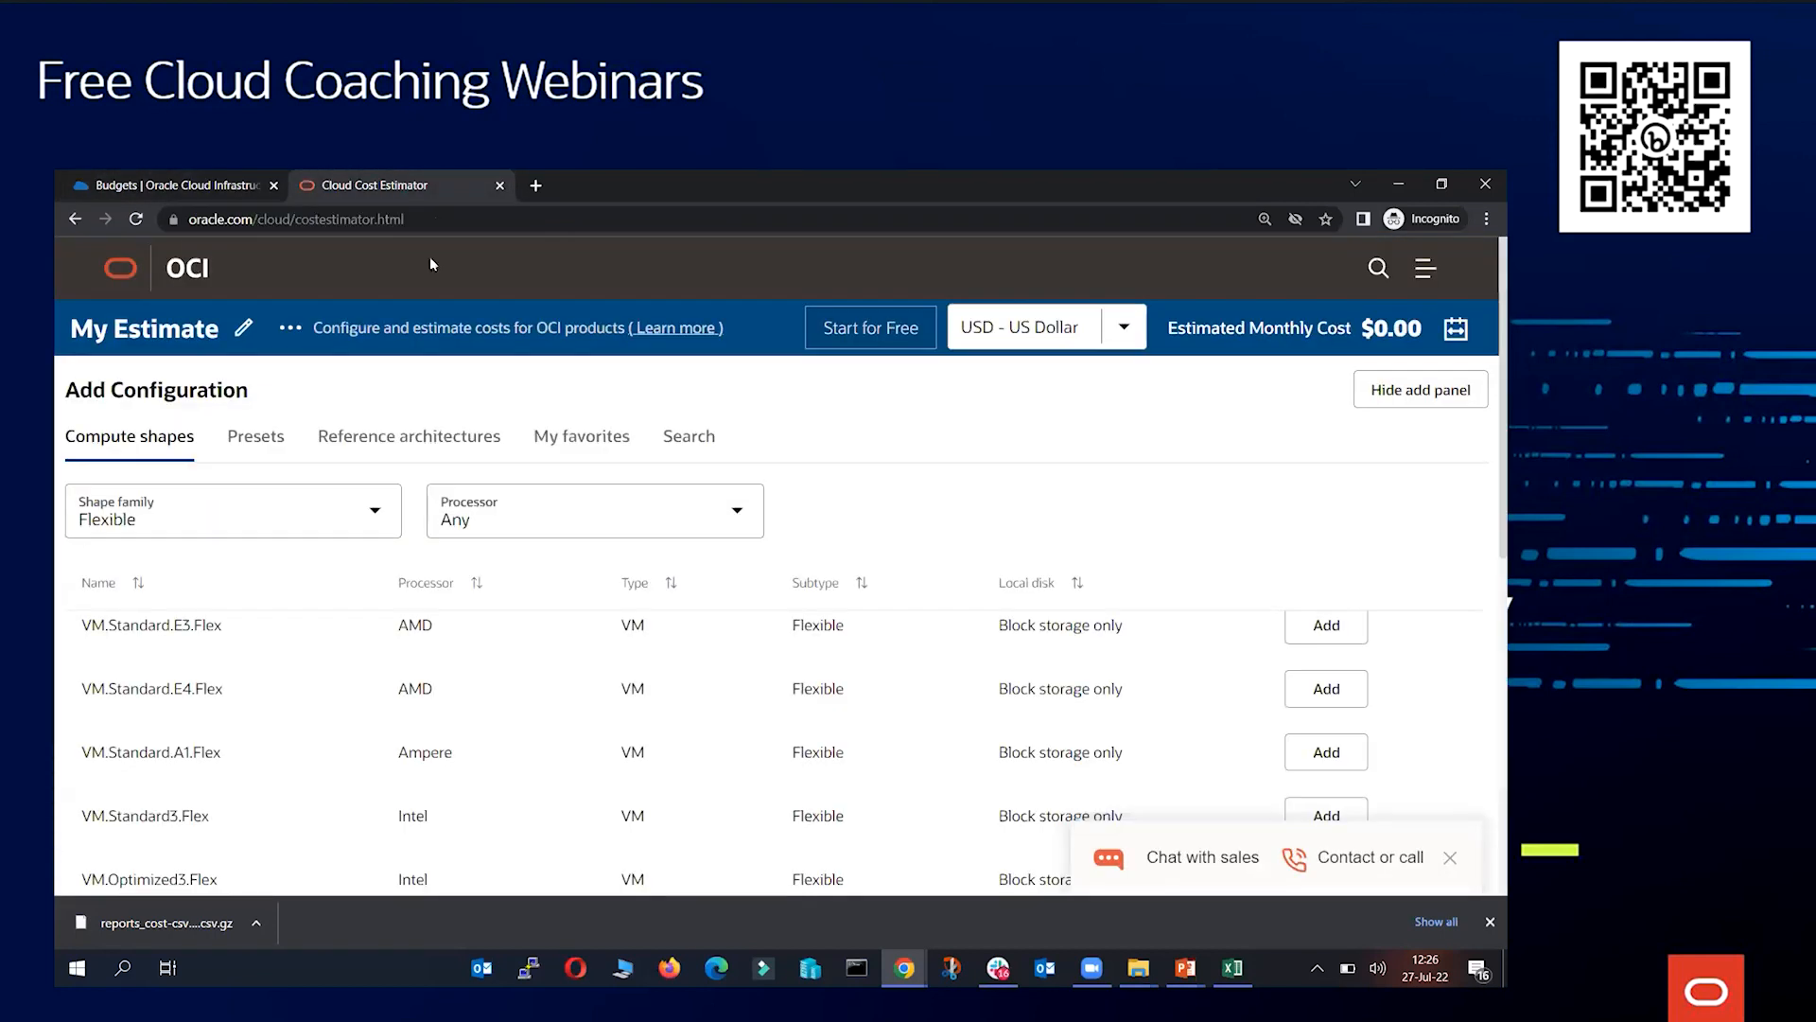
Browse the list of SKUs offered in the estimator's Search section
click(709, 437)
click(335, 602)
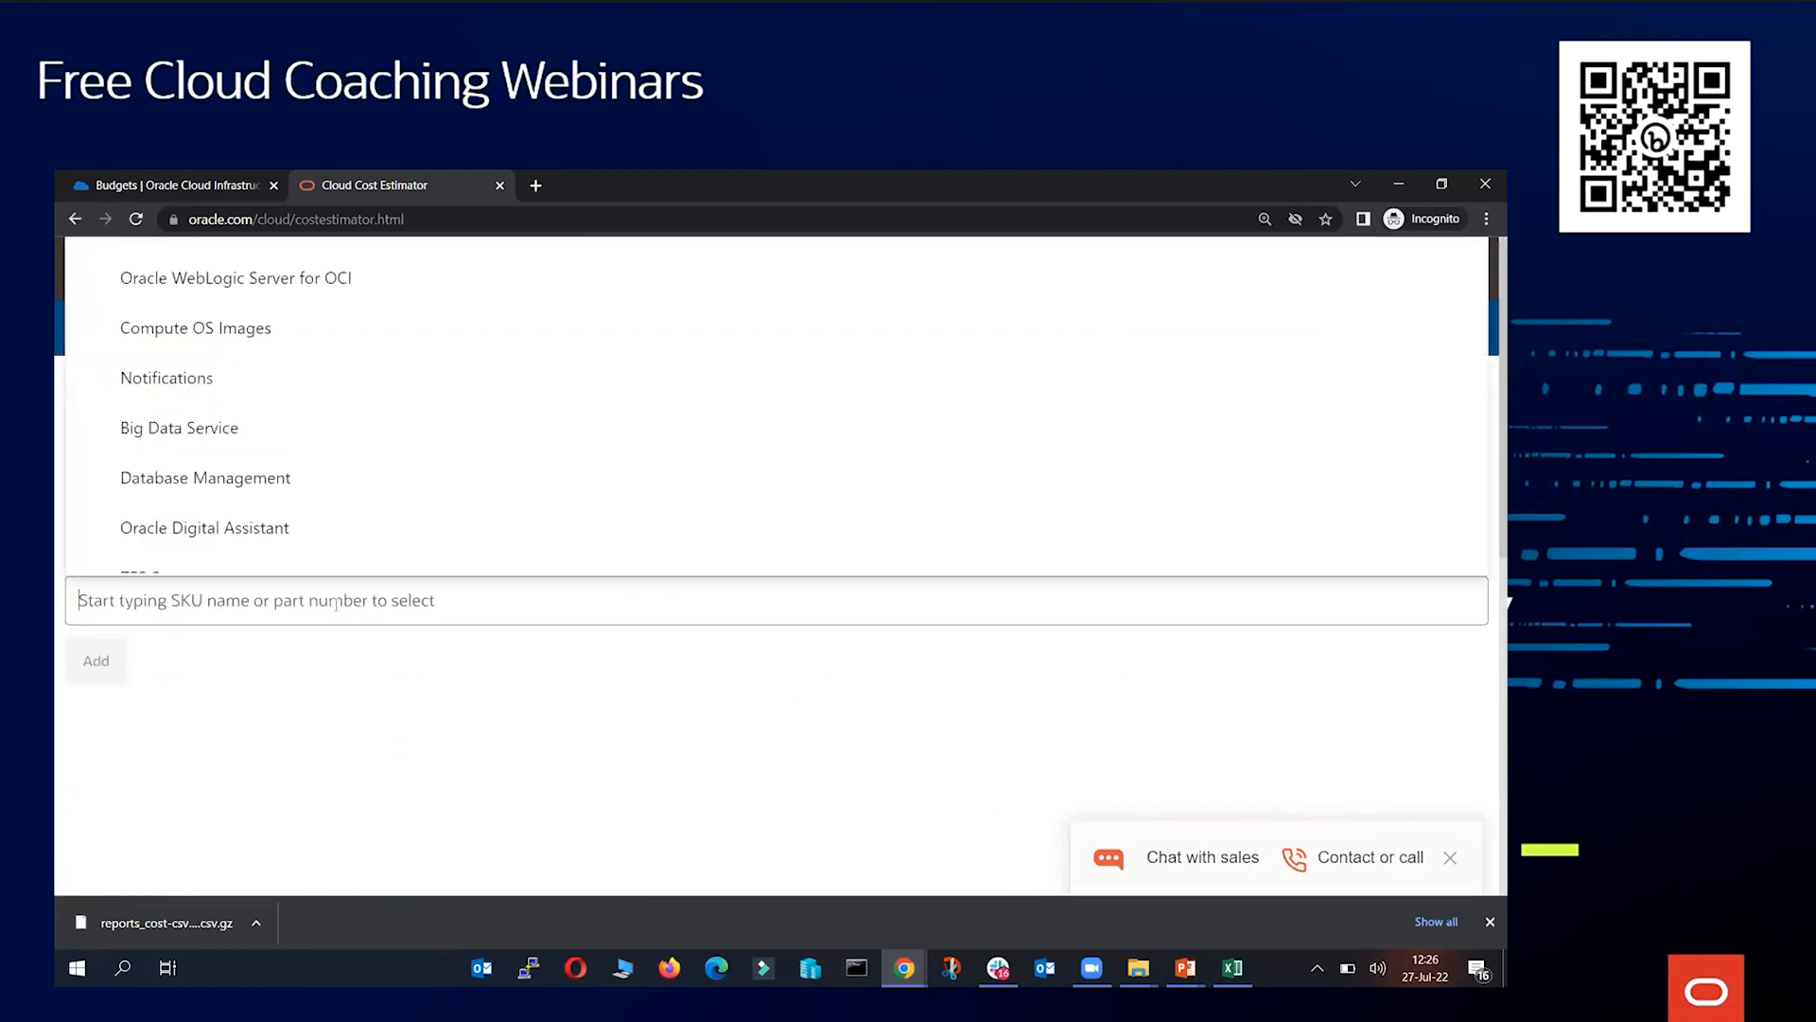
scroll(265, 379, down, 10)
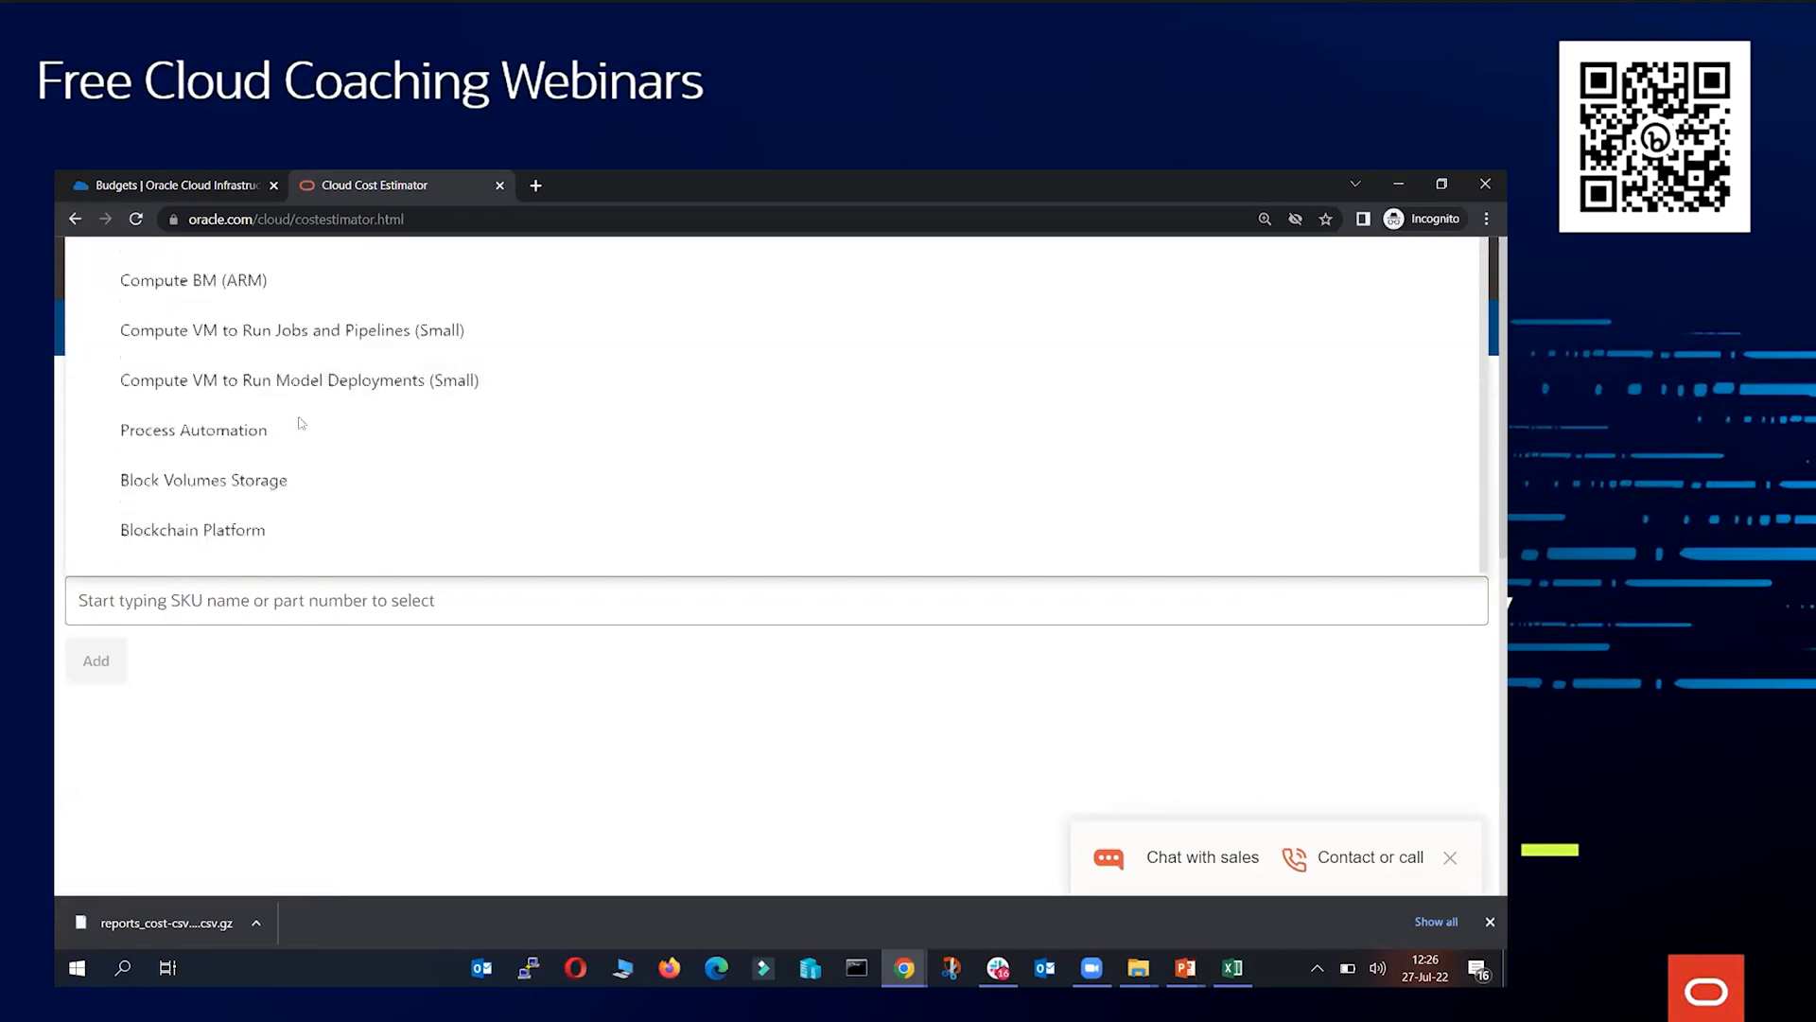
scroll(288, 460, down, 15)
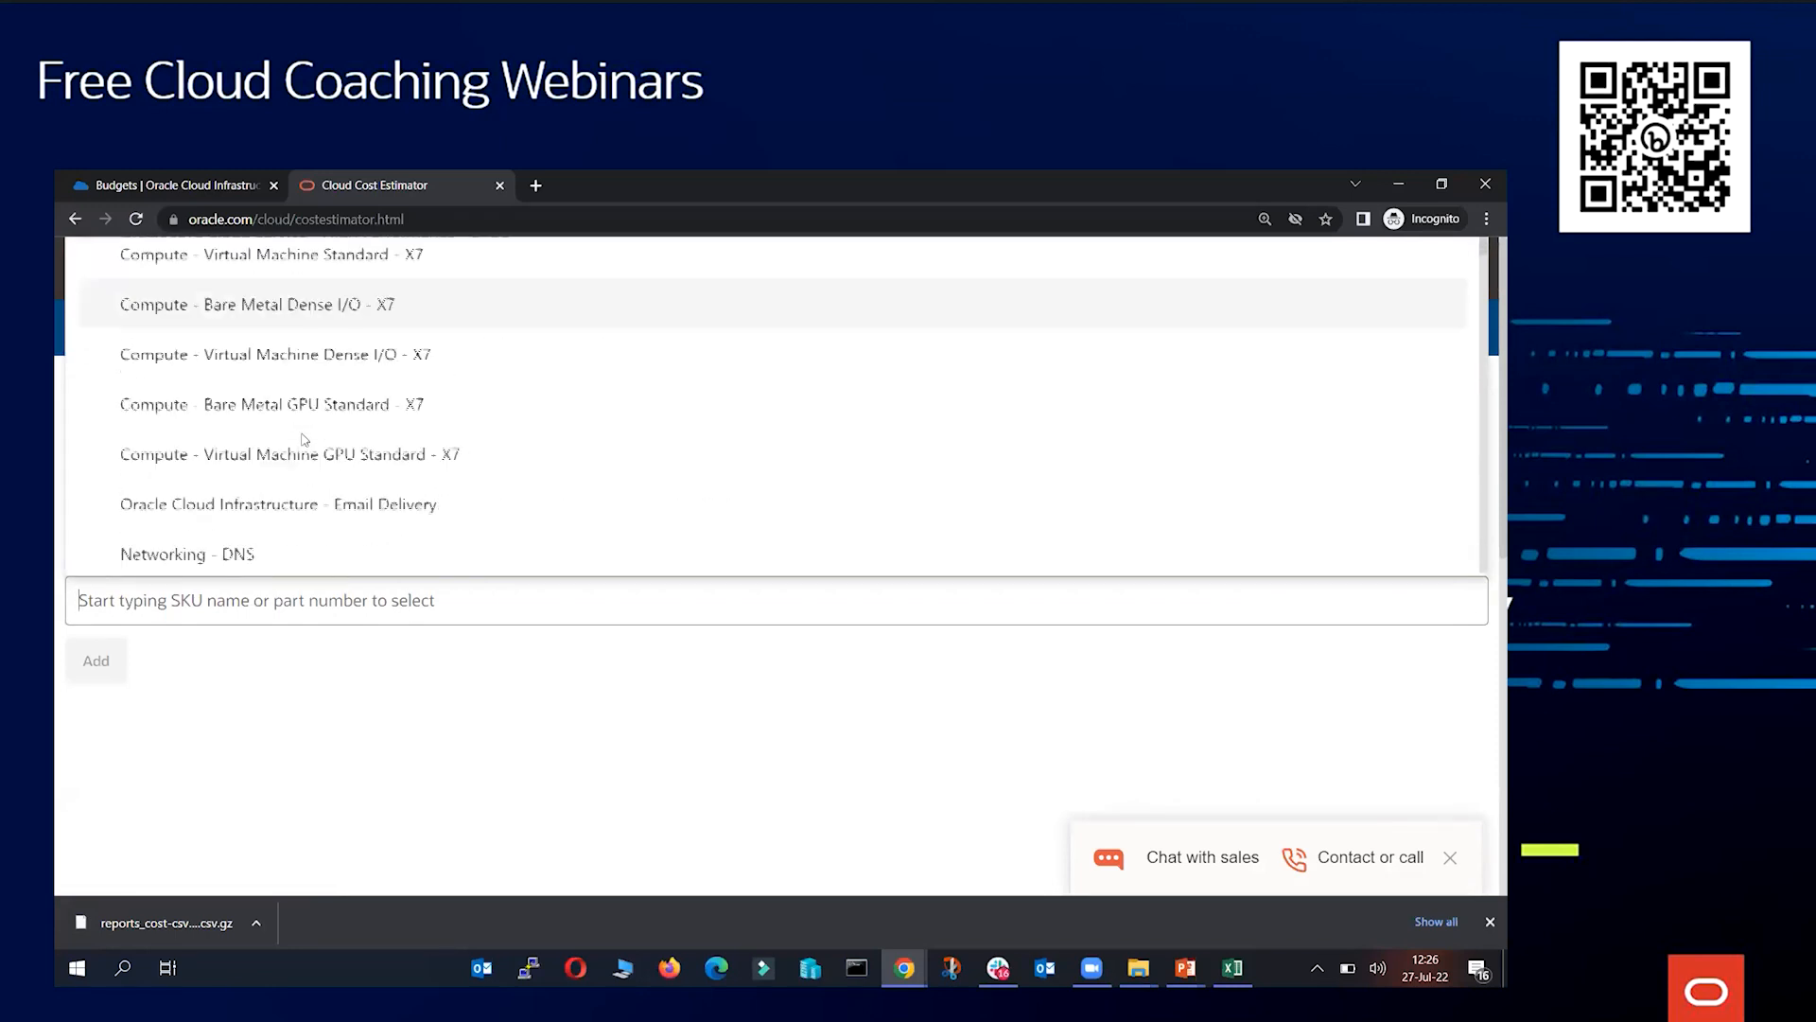
scroll(317, 454, down, 5)
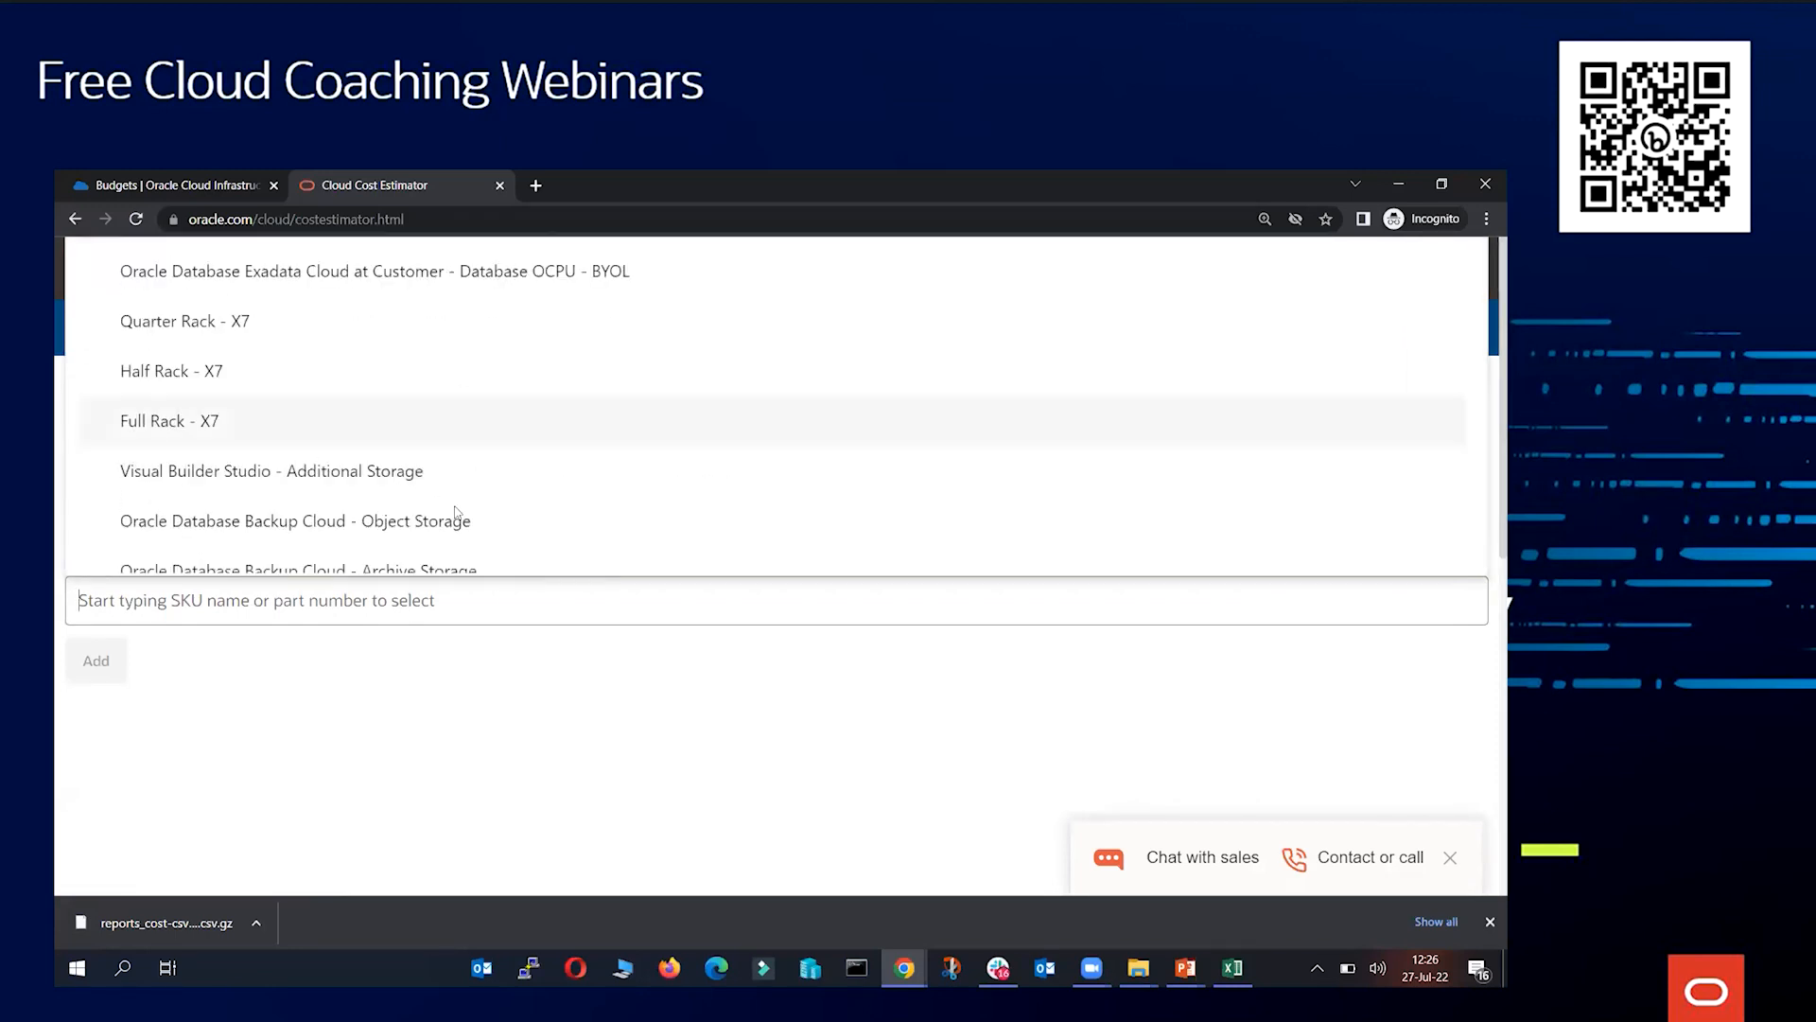
key(alt+Tab)
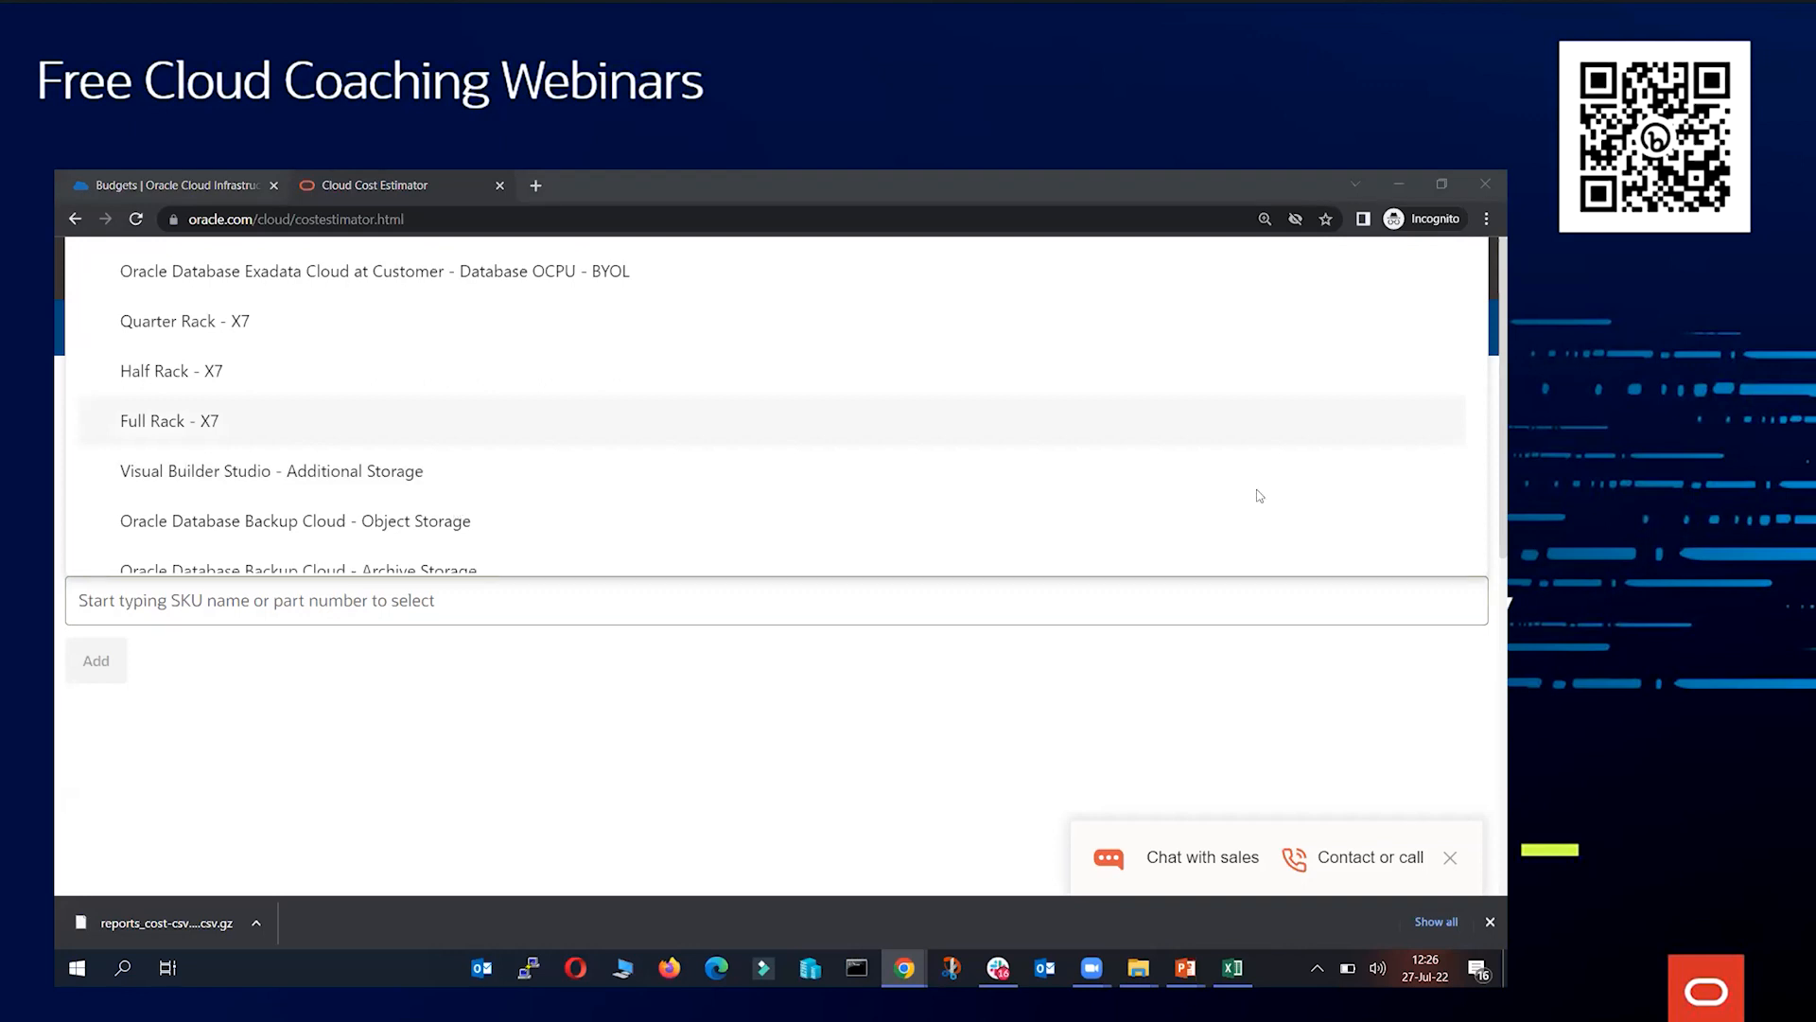
Add the VM.Standard.E3.Flex compute shape to the estimate
click(920, 697)
click(130, 436)
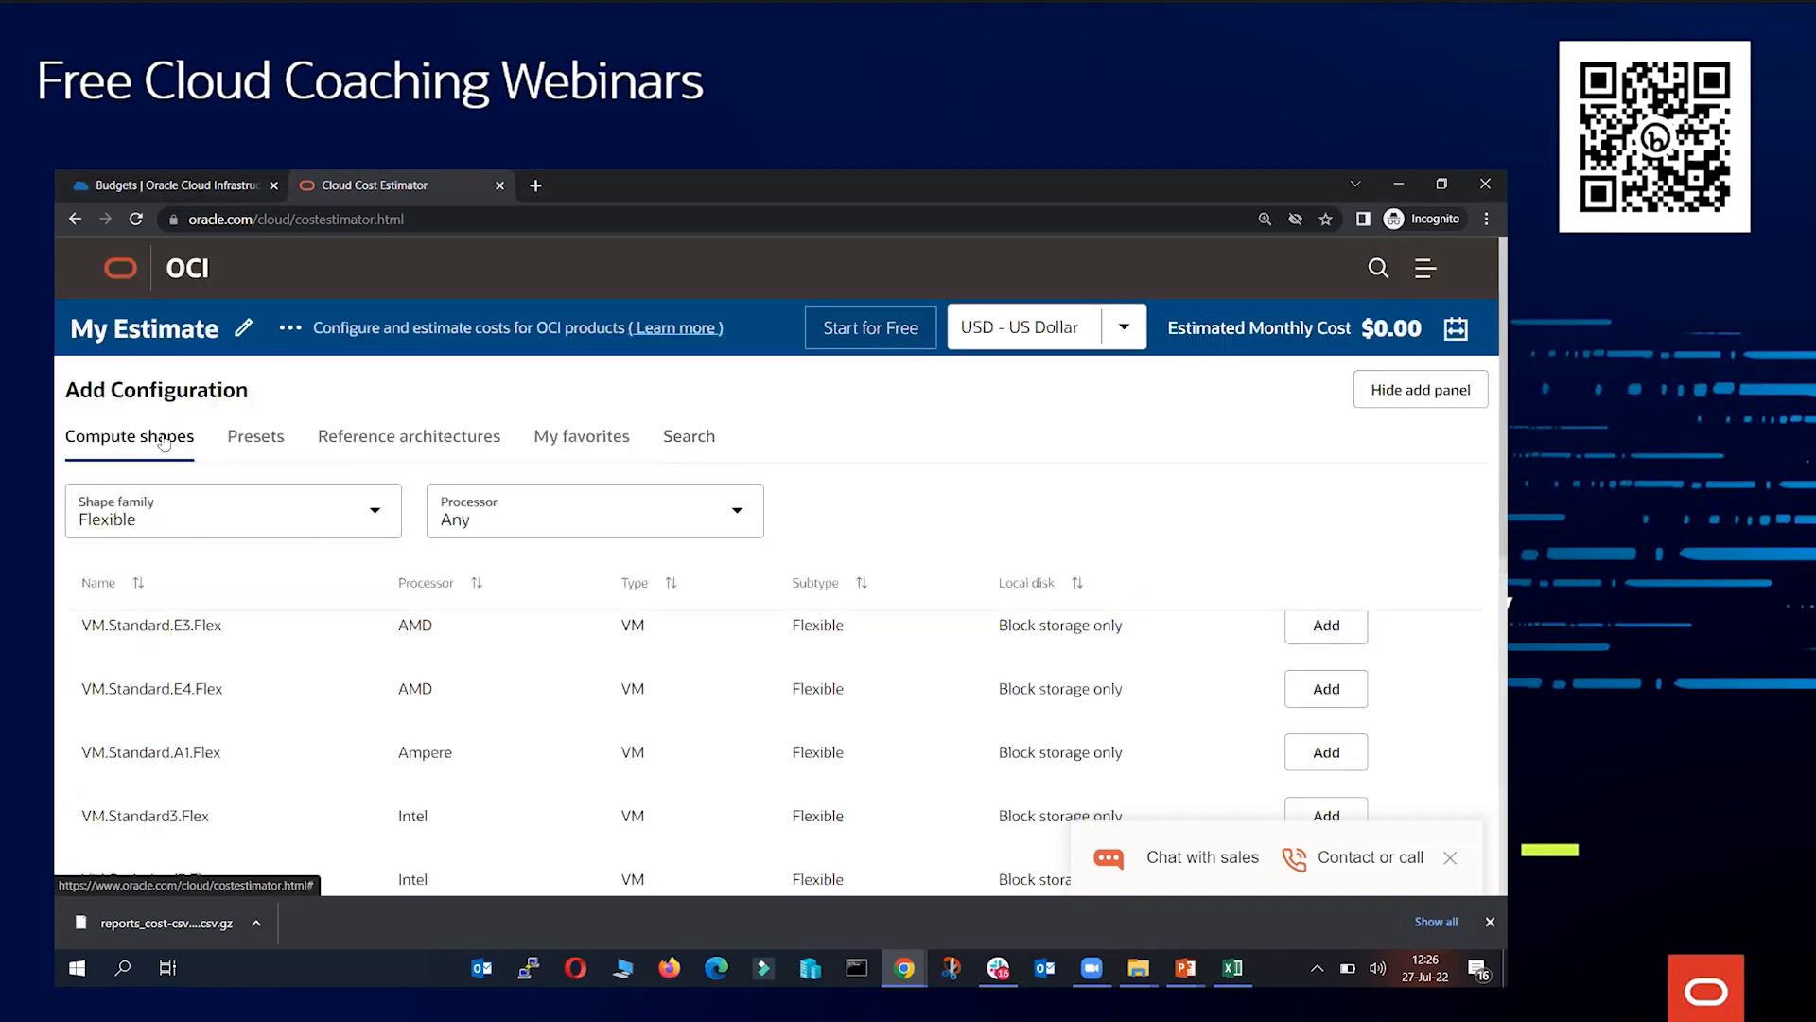
scroll(232, 513, down, 2)
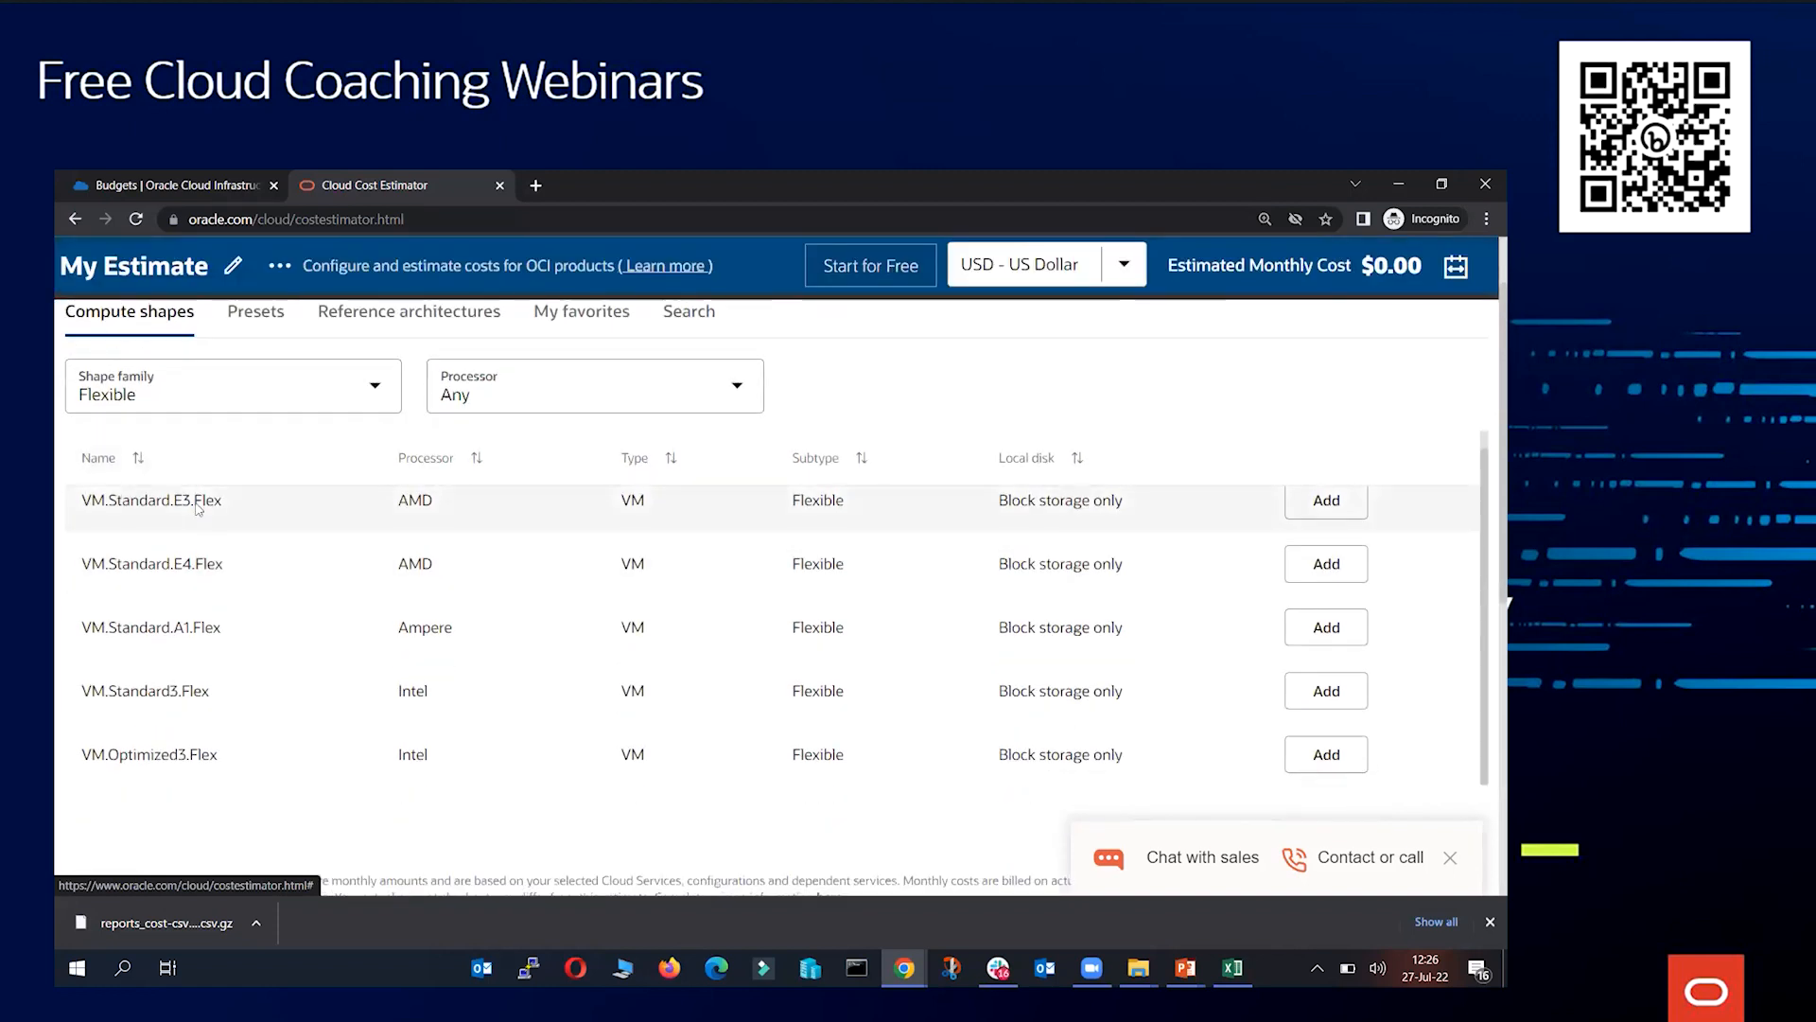
scroll(273, 558, up, 1)
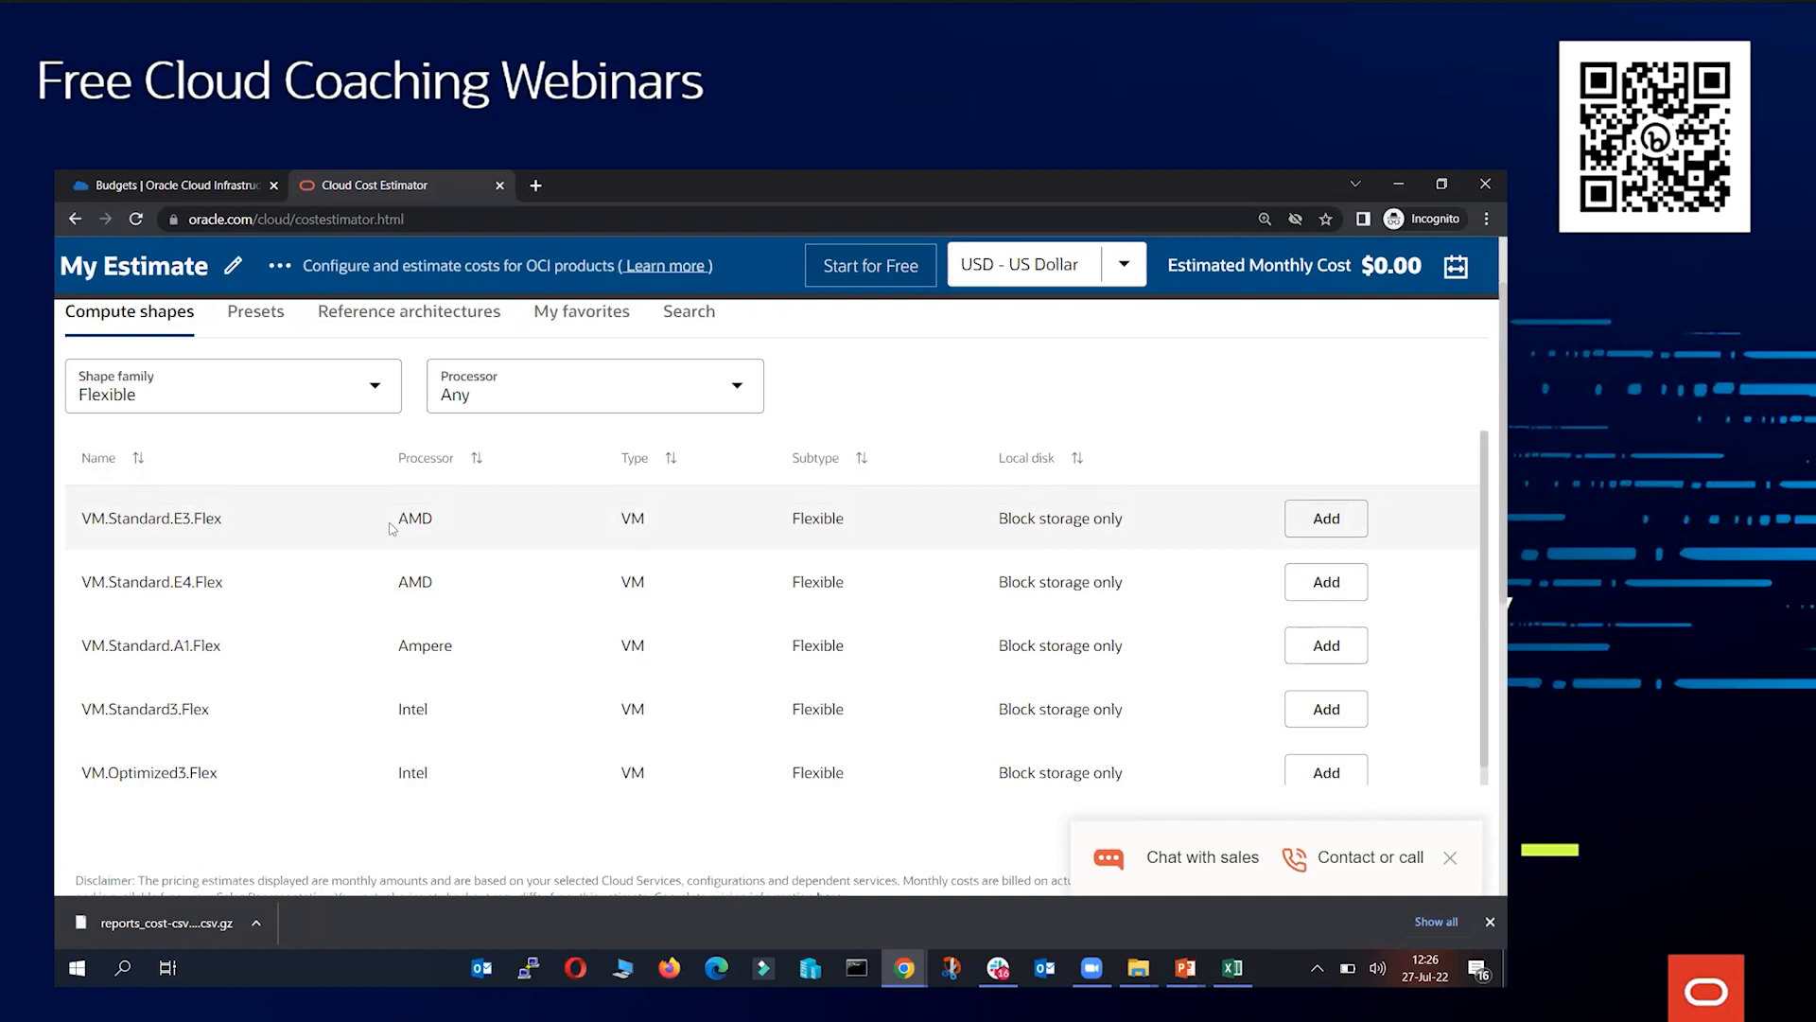
click(1350, 536)
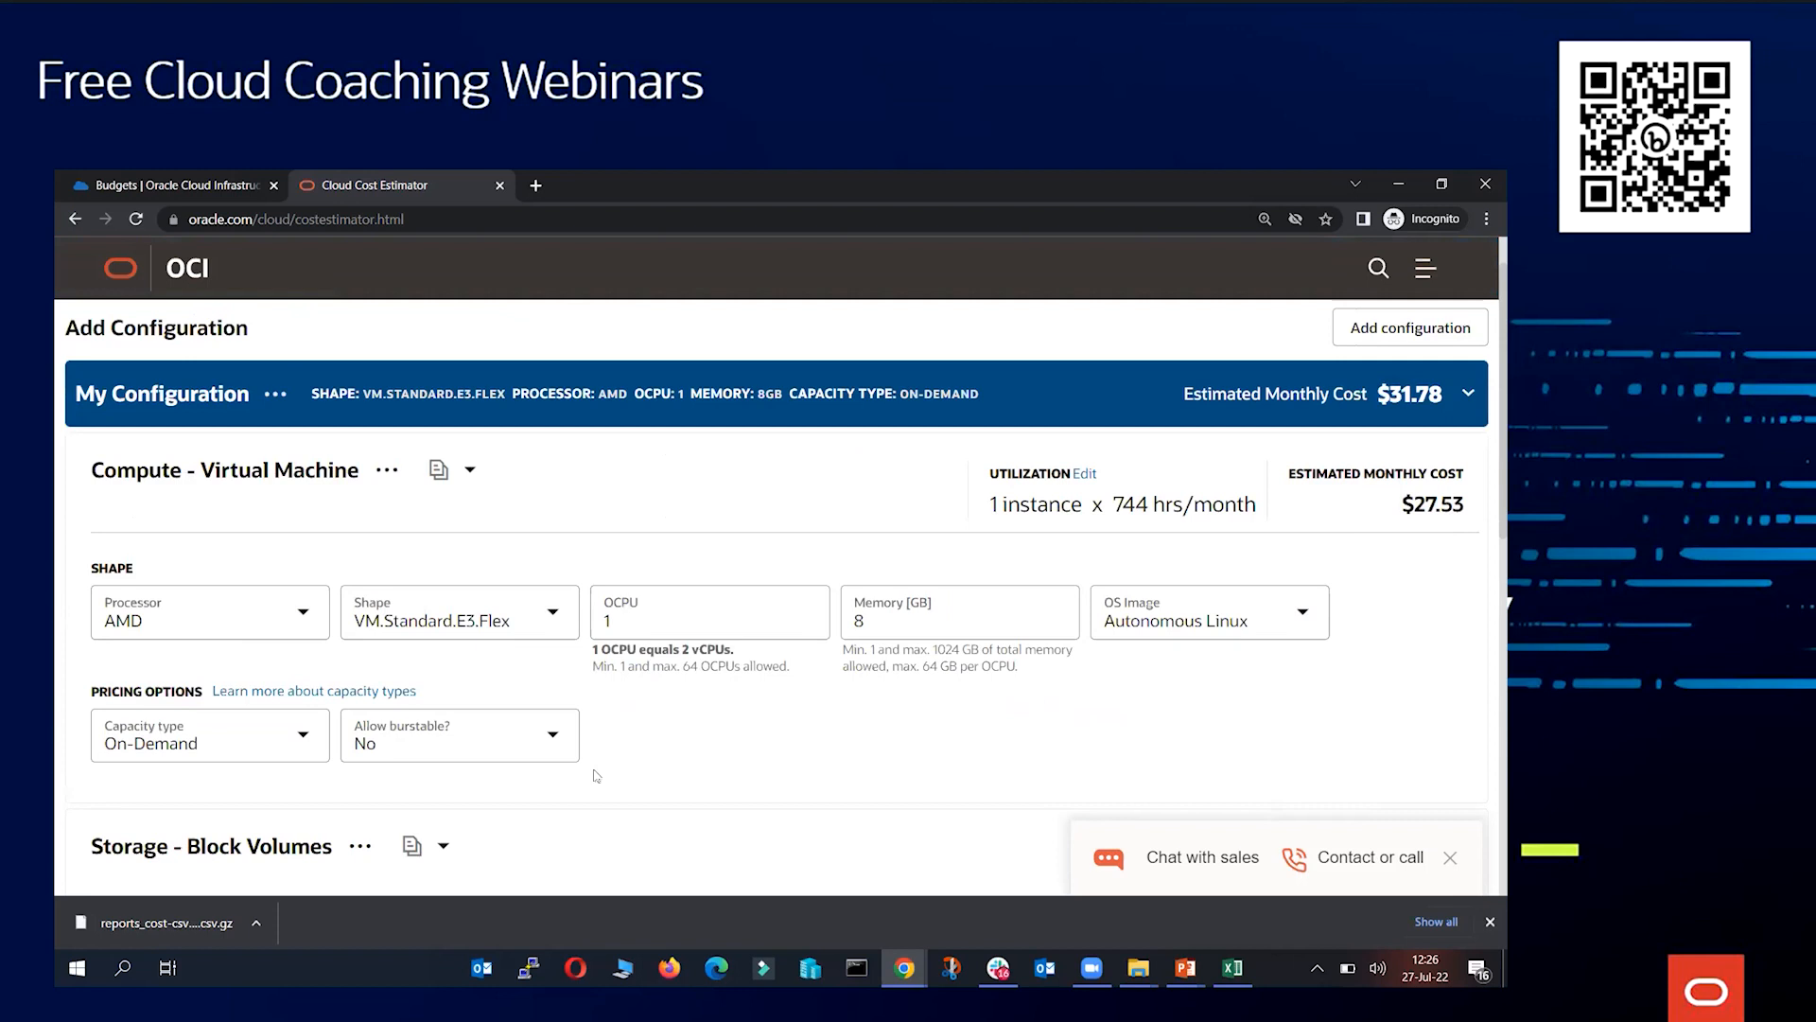
Set the compute instance's memory to 16 GB and review the OS image options
scroll(635, 741, down, 1)
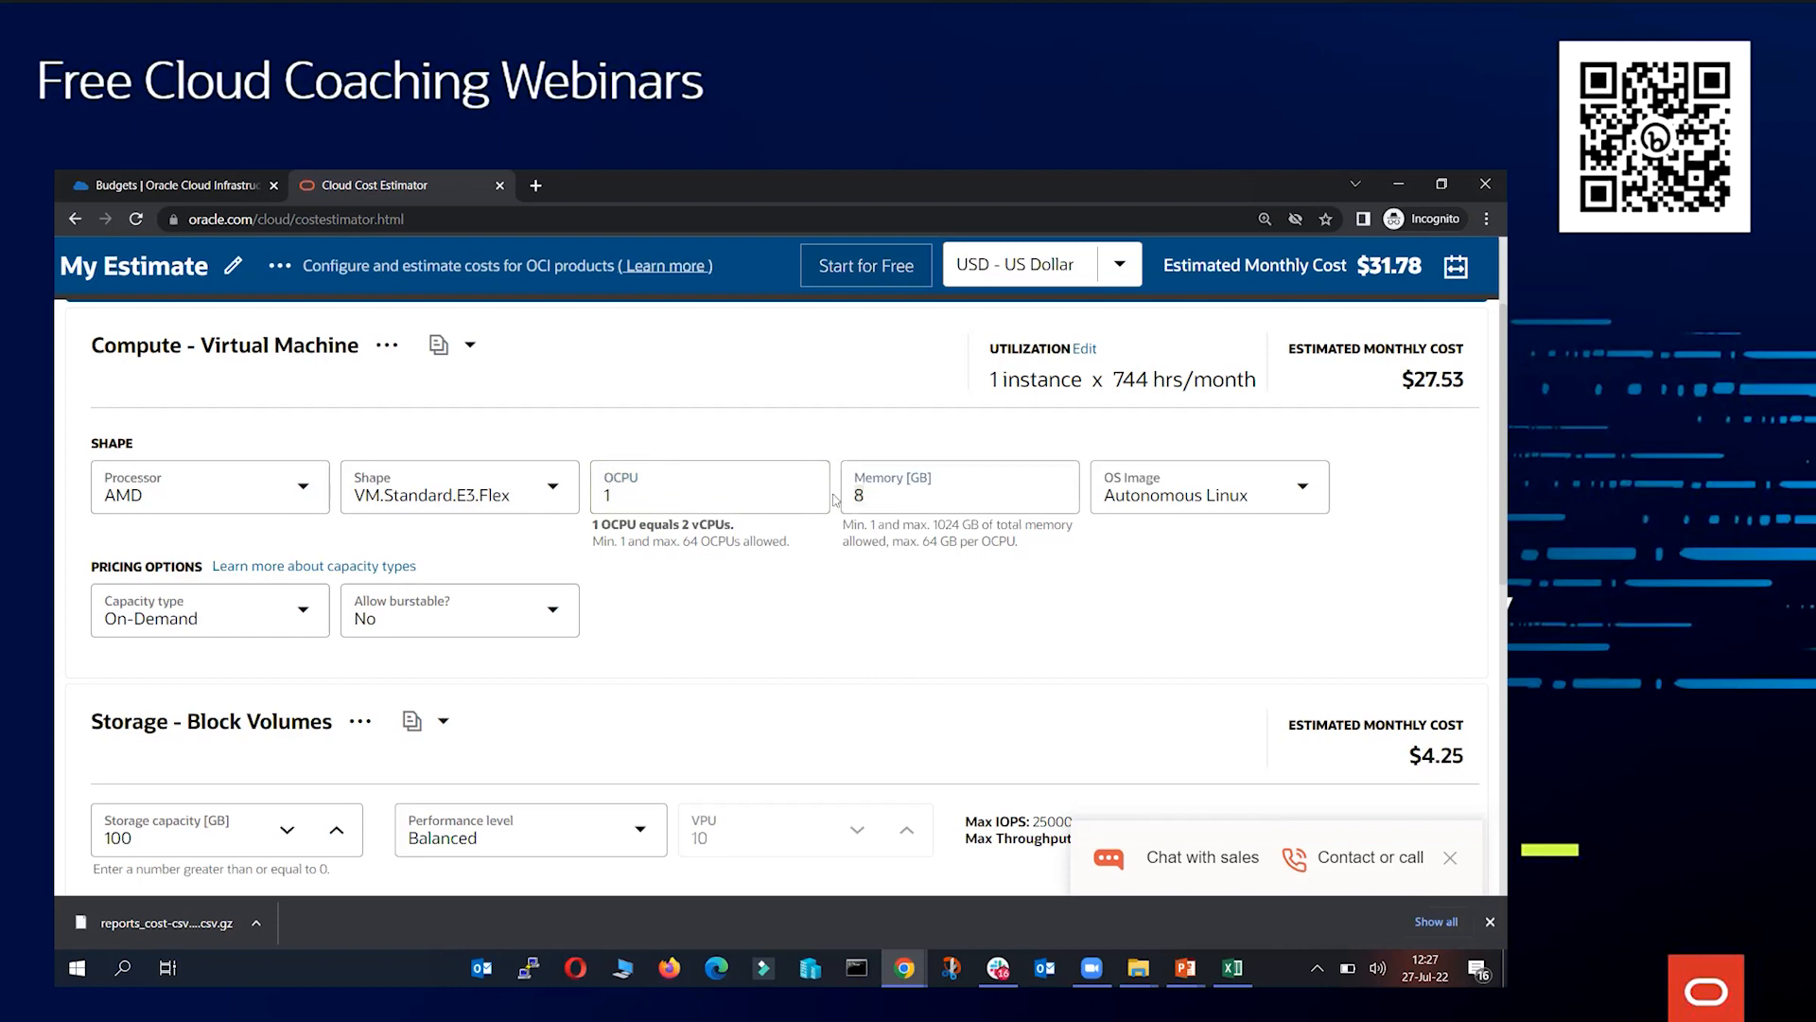
key(BackSpace)
text(16)
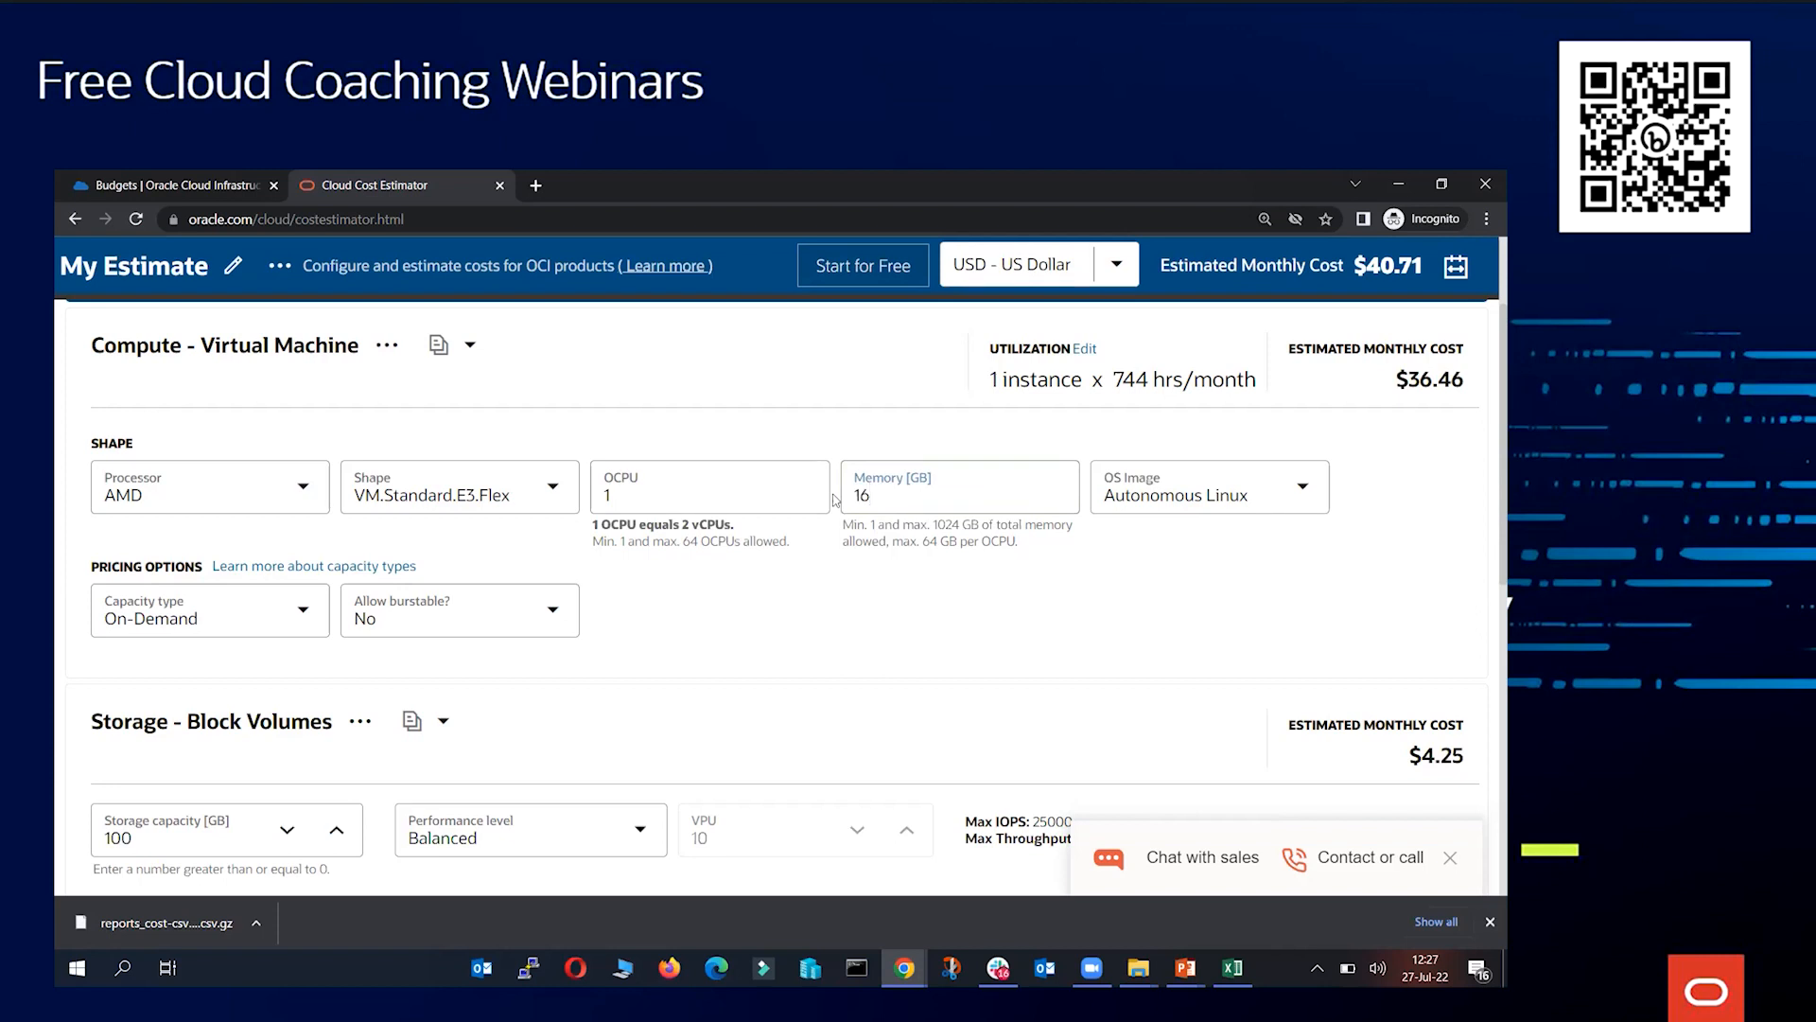
click(1189, 482)
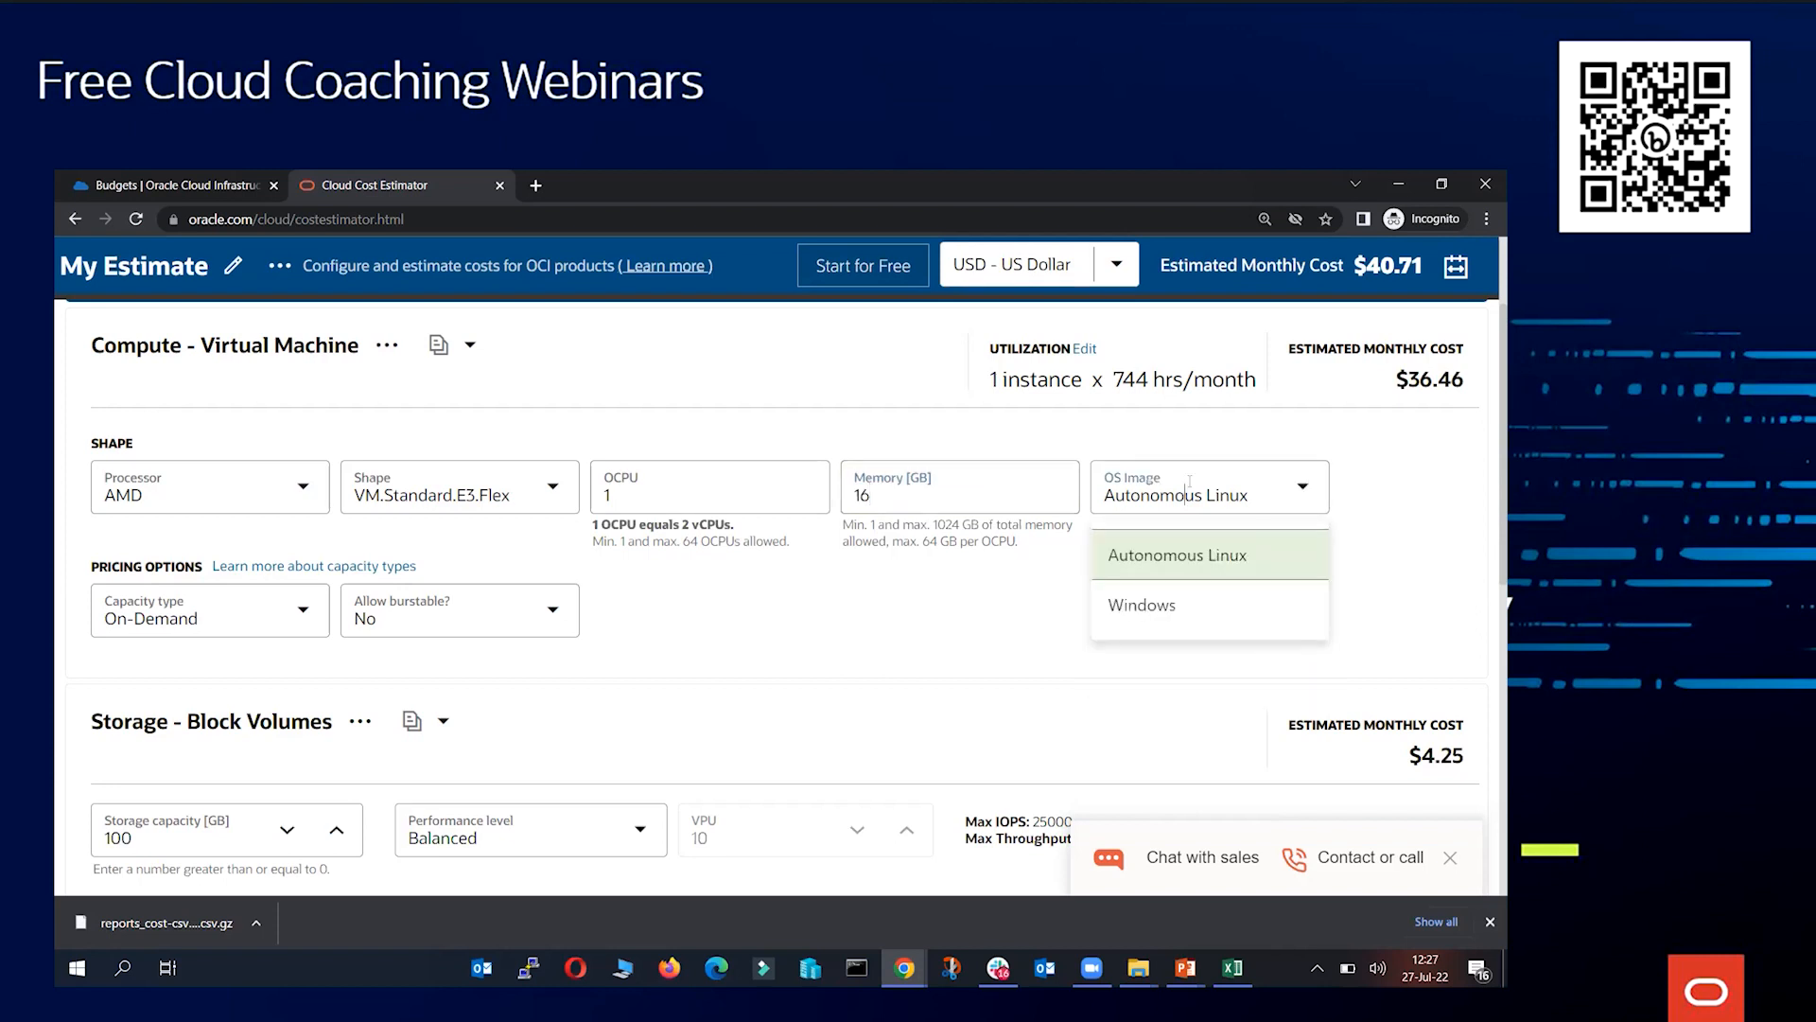
click(1377, 503)
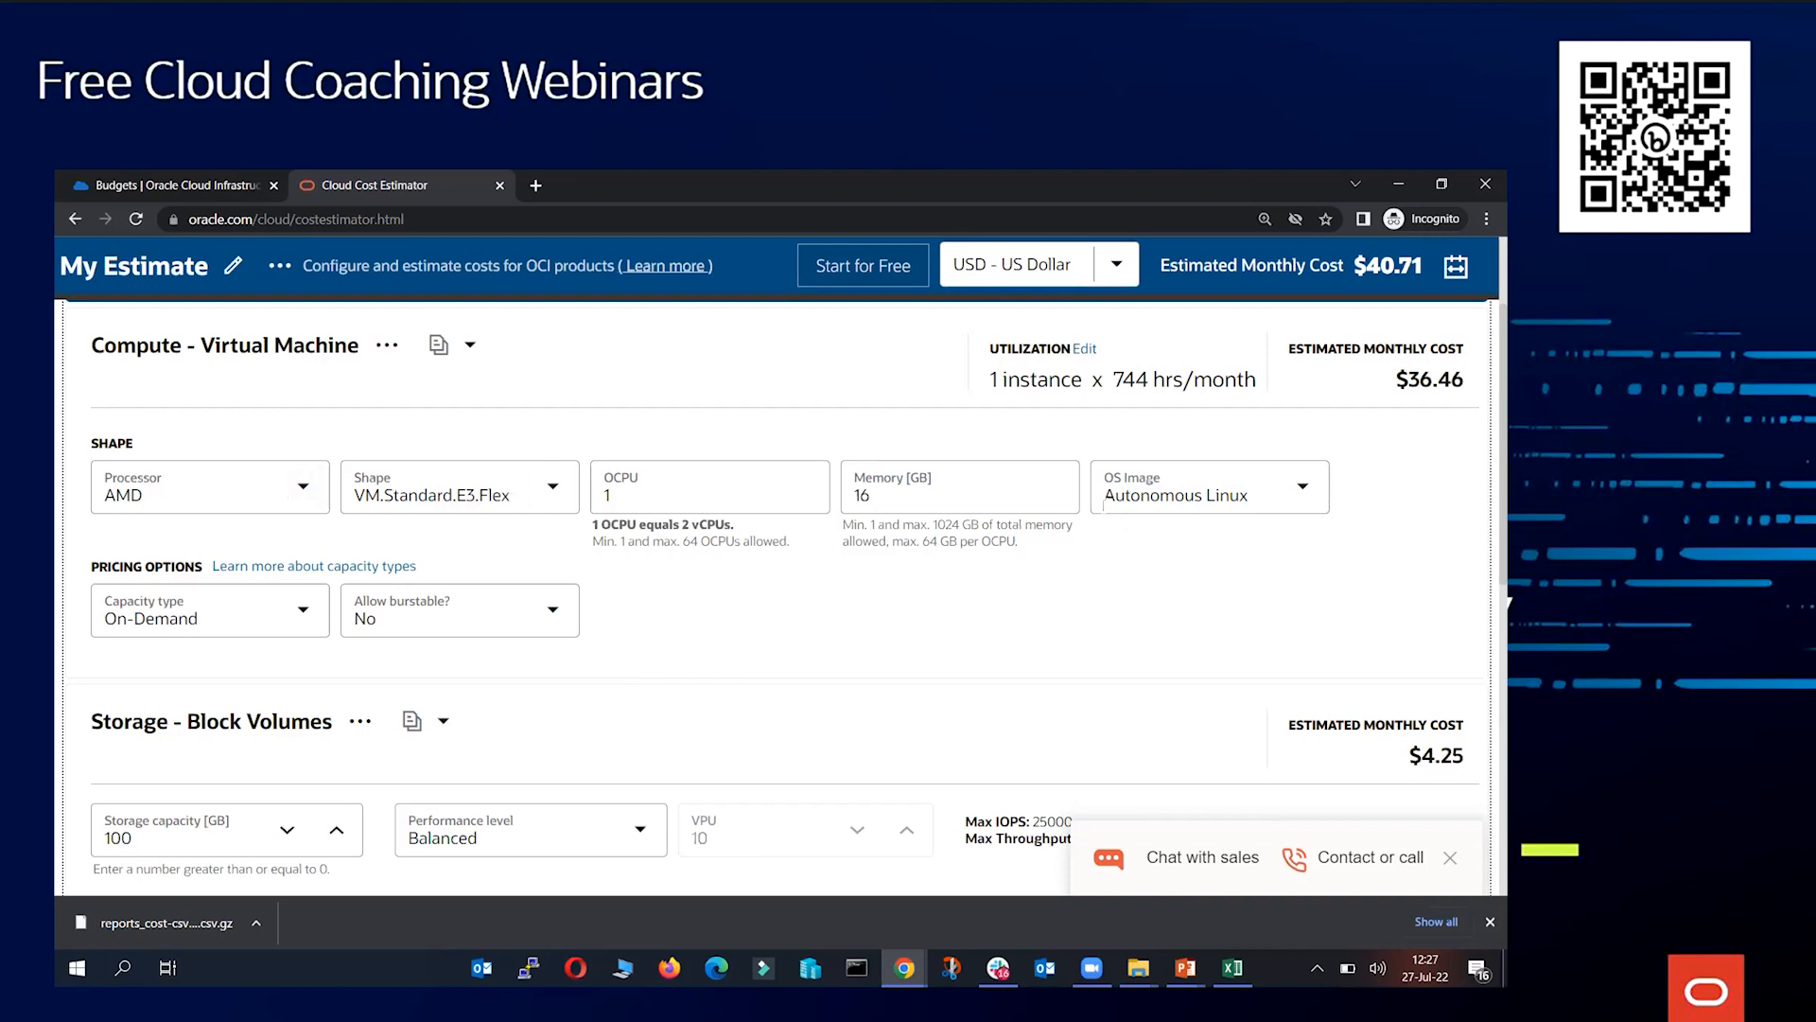
Delete the Storage - Block Volumes service from the configuration and dismiss the notice
scroll(1103, 499, up, 1)
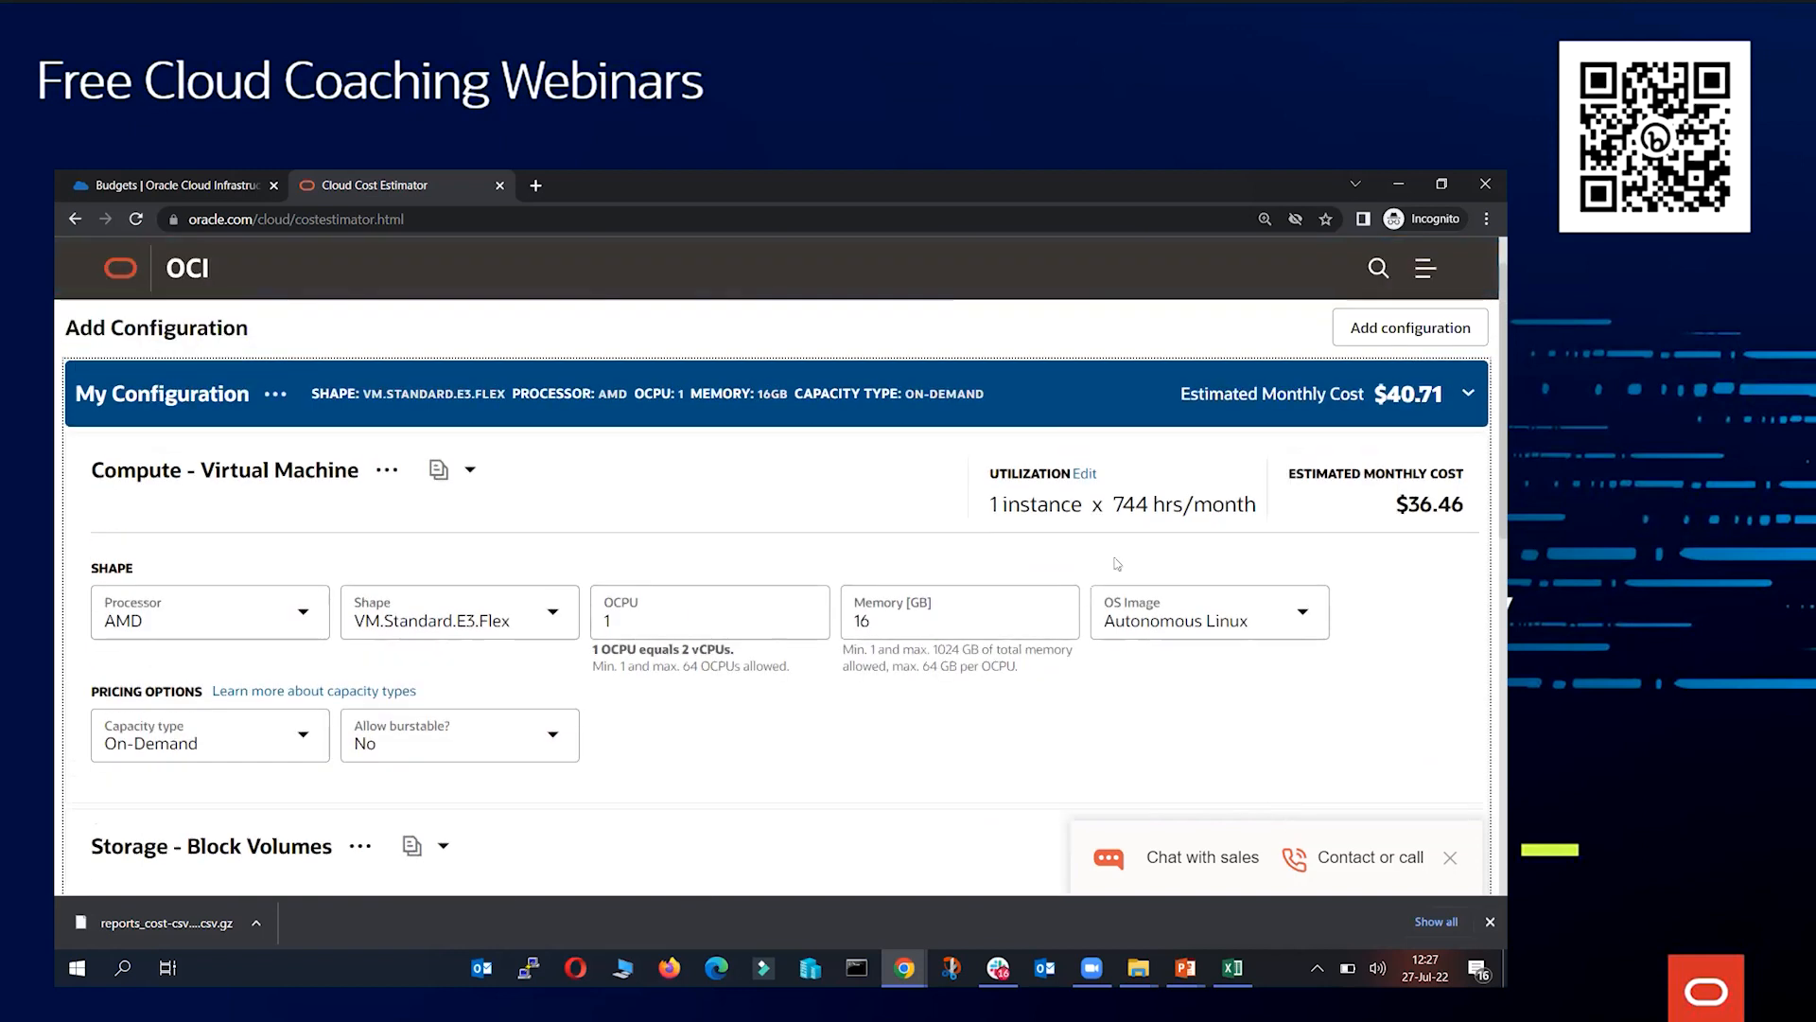
scroll(760, 554, down, 4)
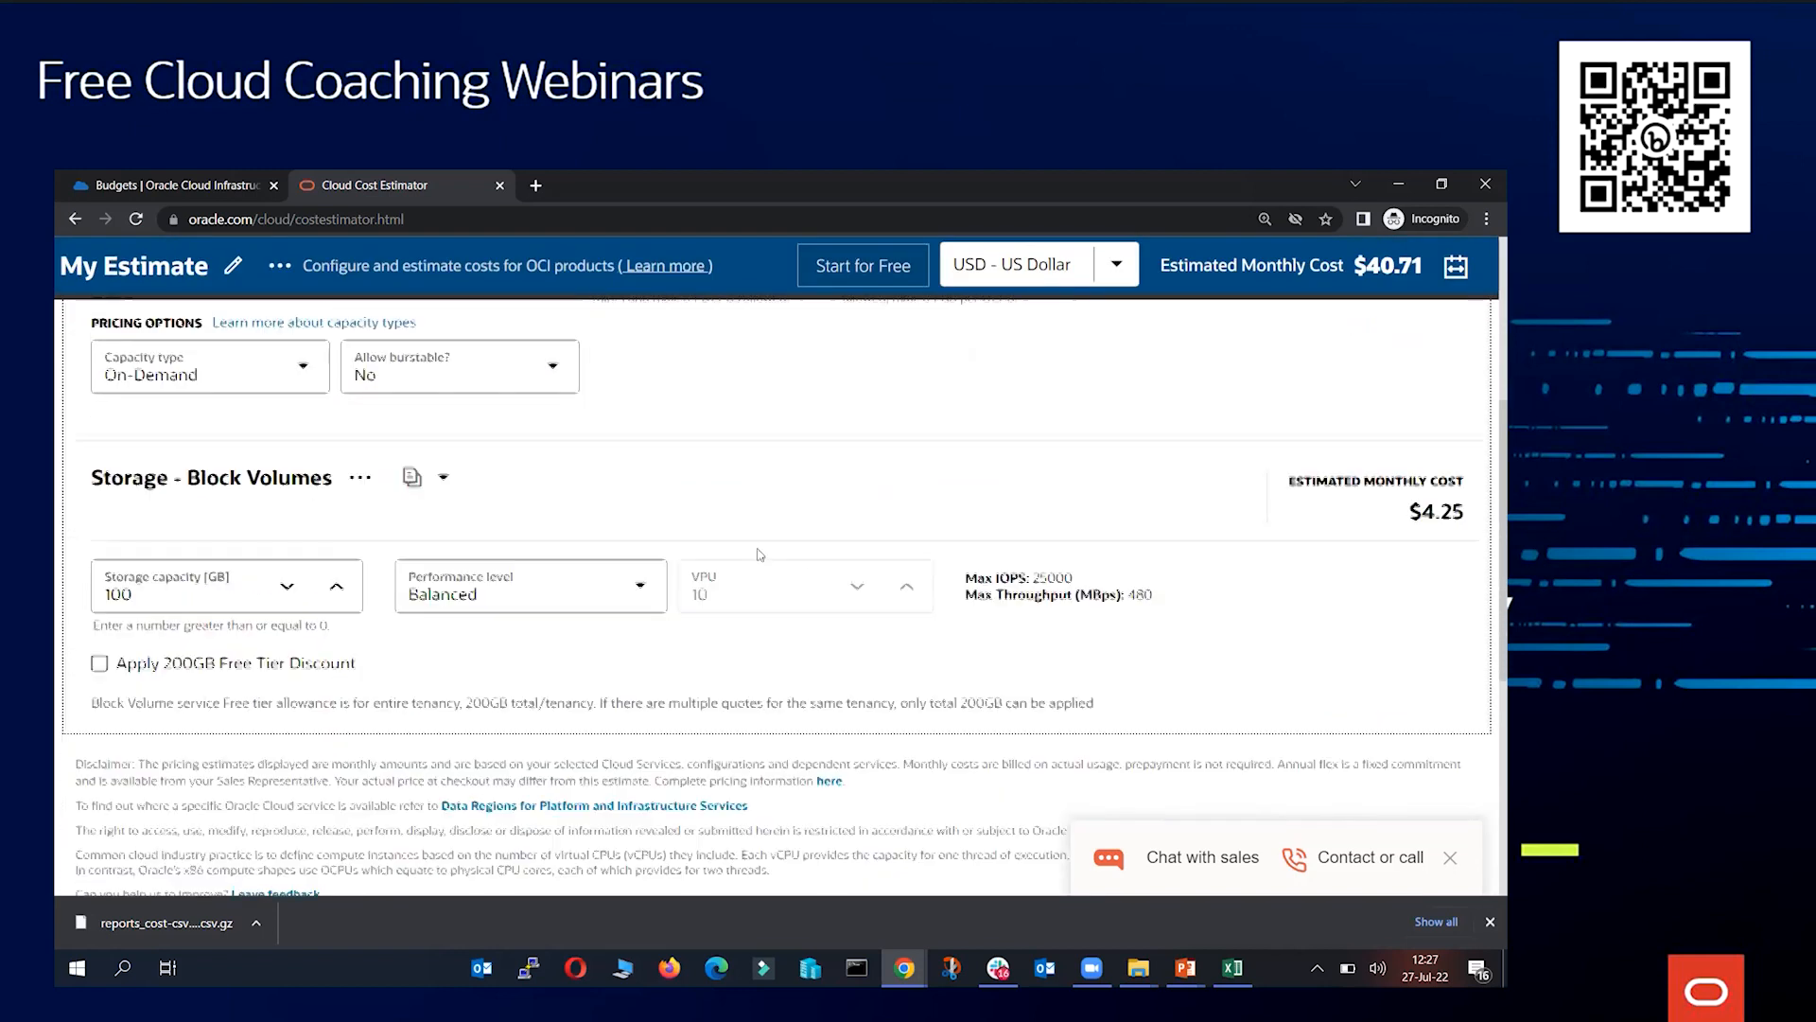
click(444, 437)
click(575, 487)
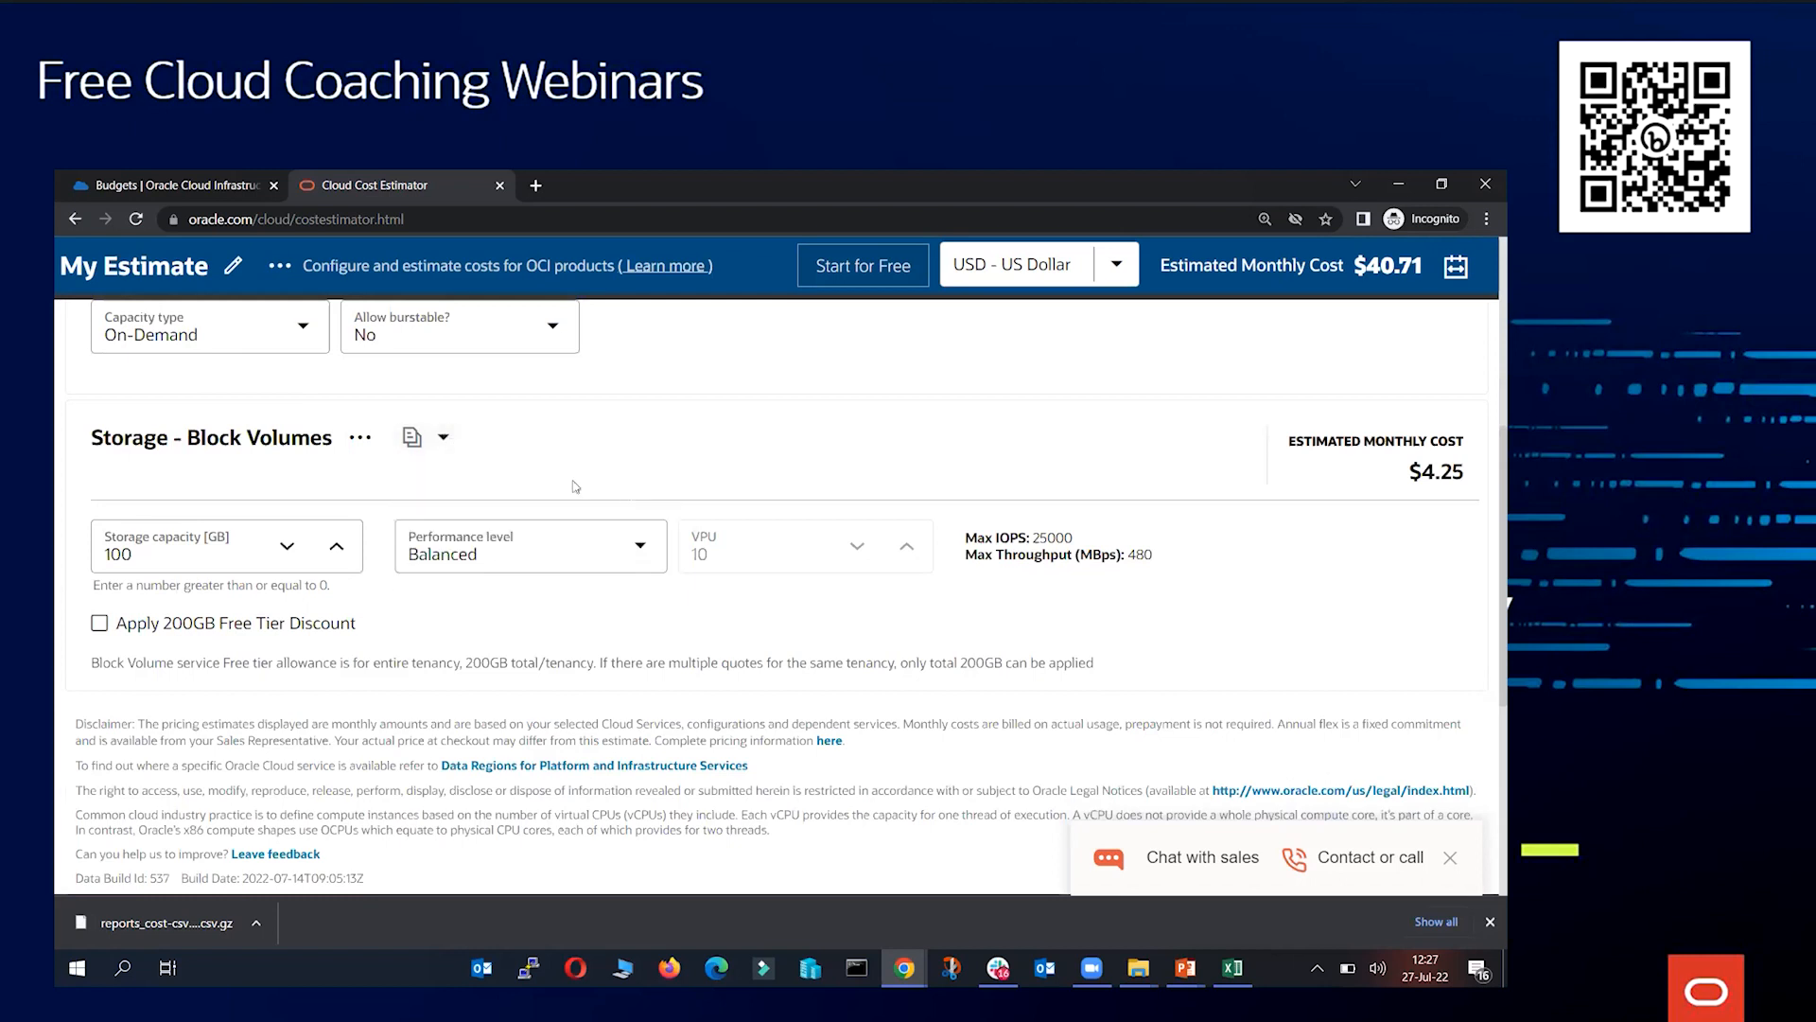
scroll(1348, 547, down, 1)
scroll(700, 560, up, 1)
scroll(693, 563, up, 2)
click(371, 632)
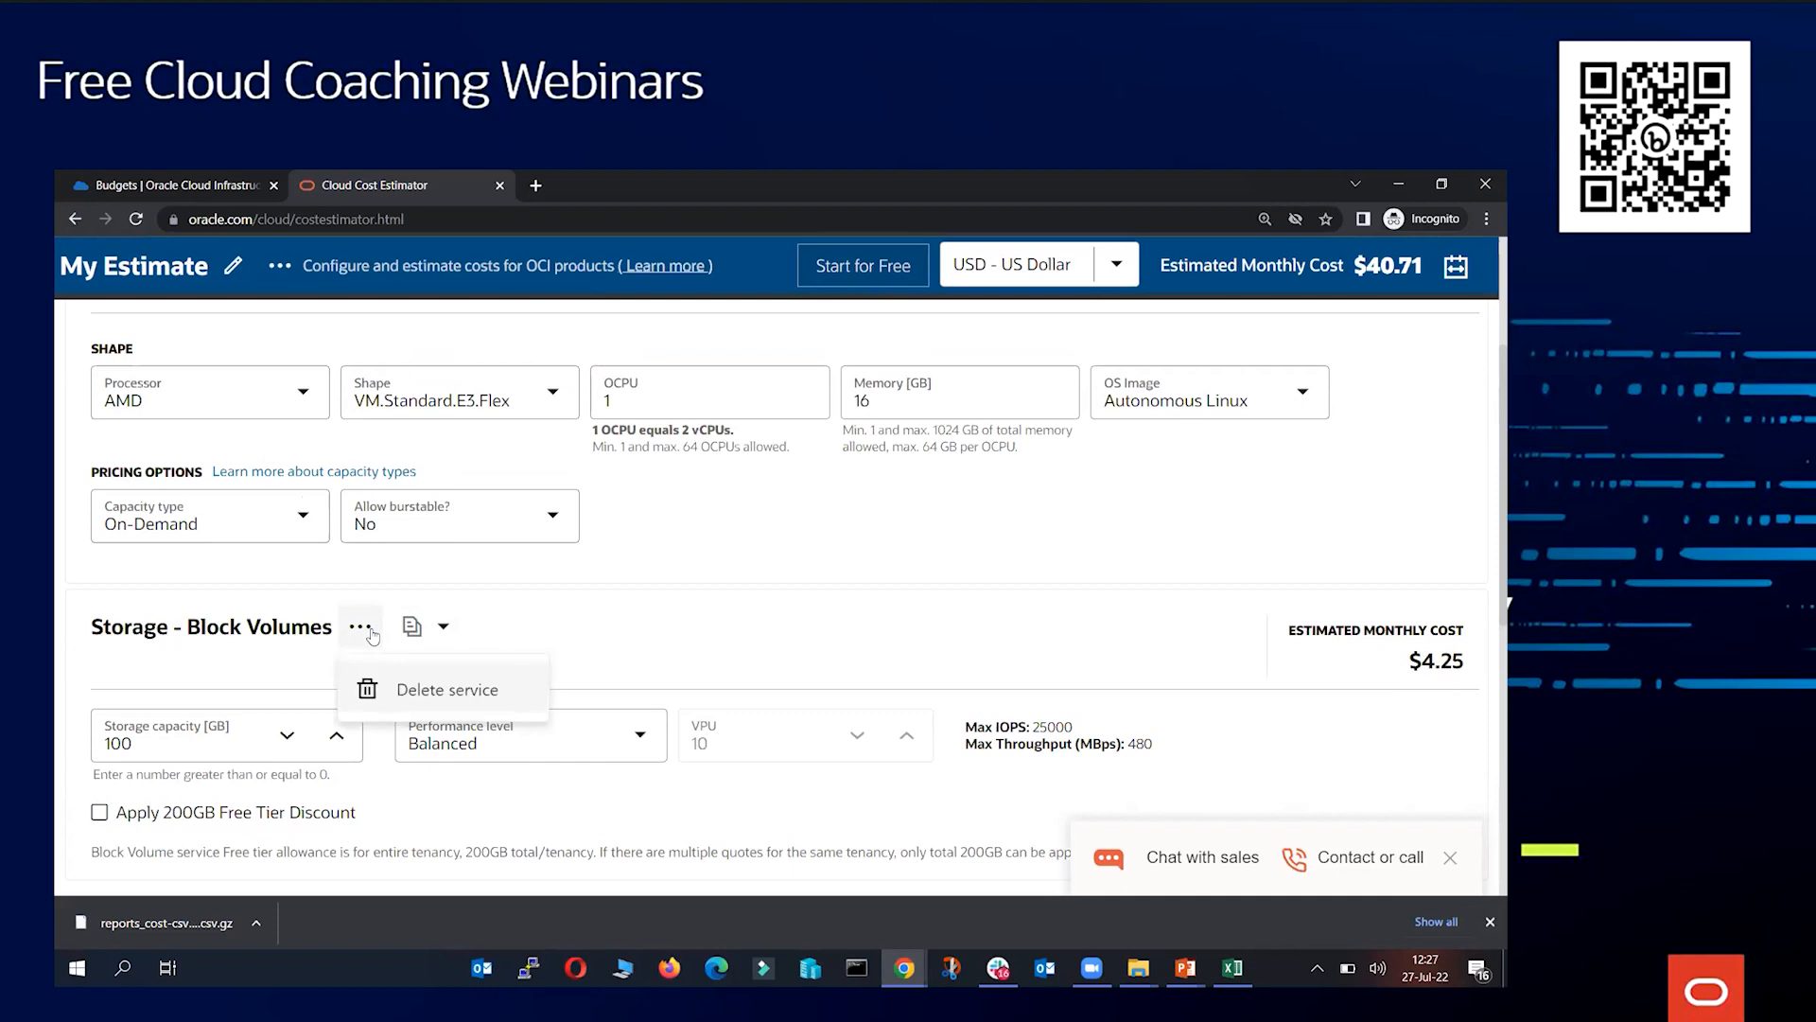
click(401, 683)
scroll(851, 657, up, 3)
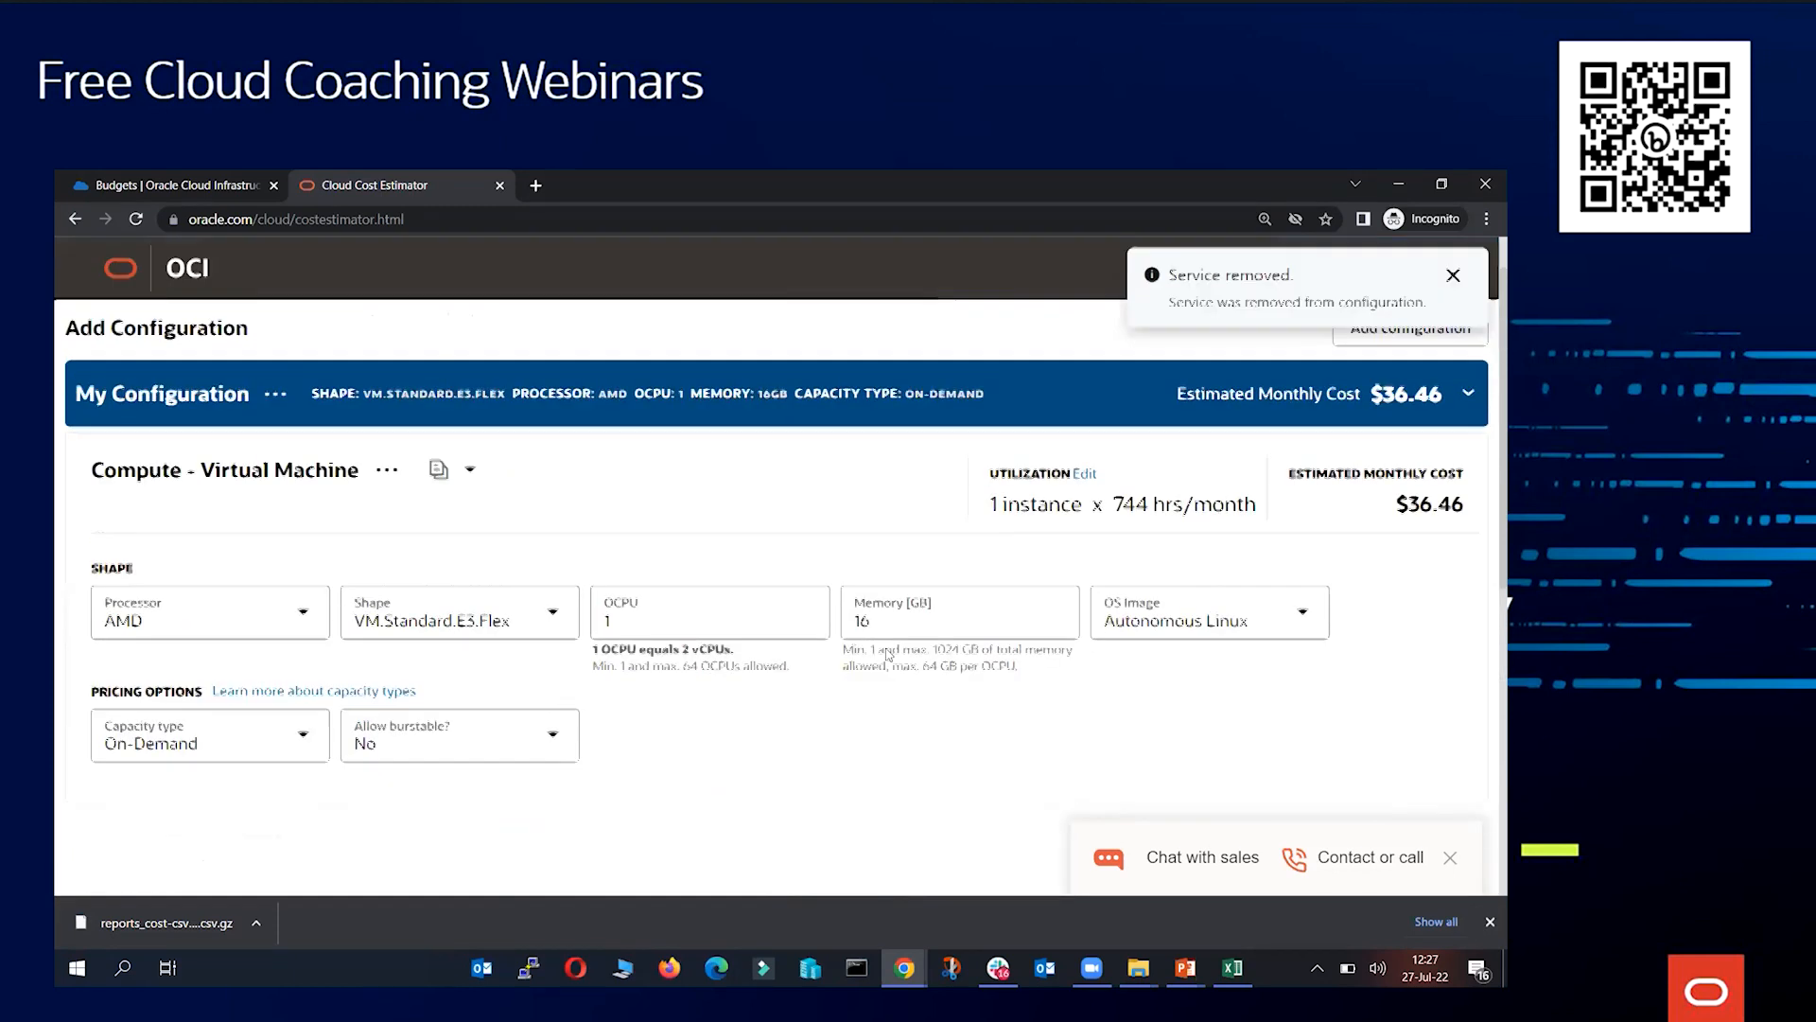
scroll(889, 653, up, 1)
click(1451, 337)
Examine the compute instance's utilization and estimated monthly cost
scroll(1399, 454, down, 1)
scroll(1382, 493, up, 1)
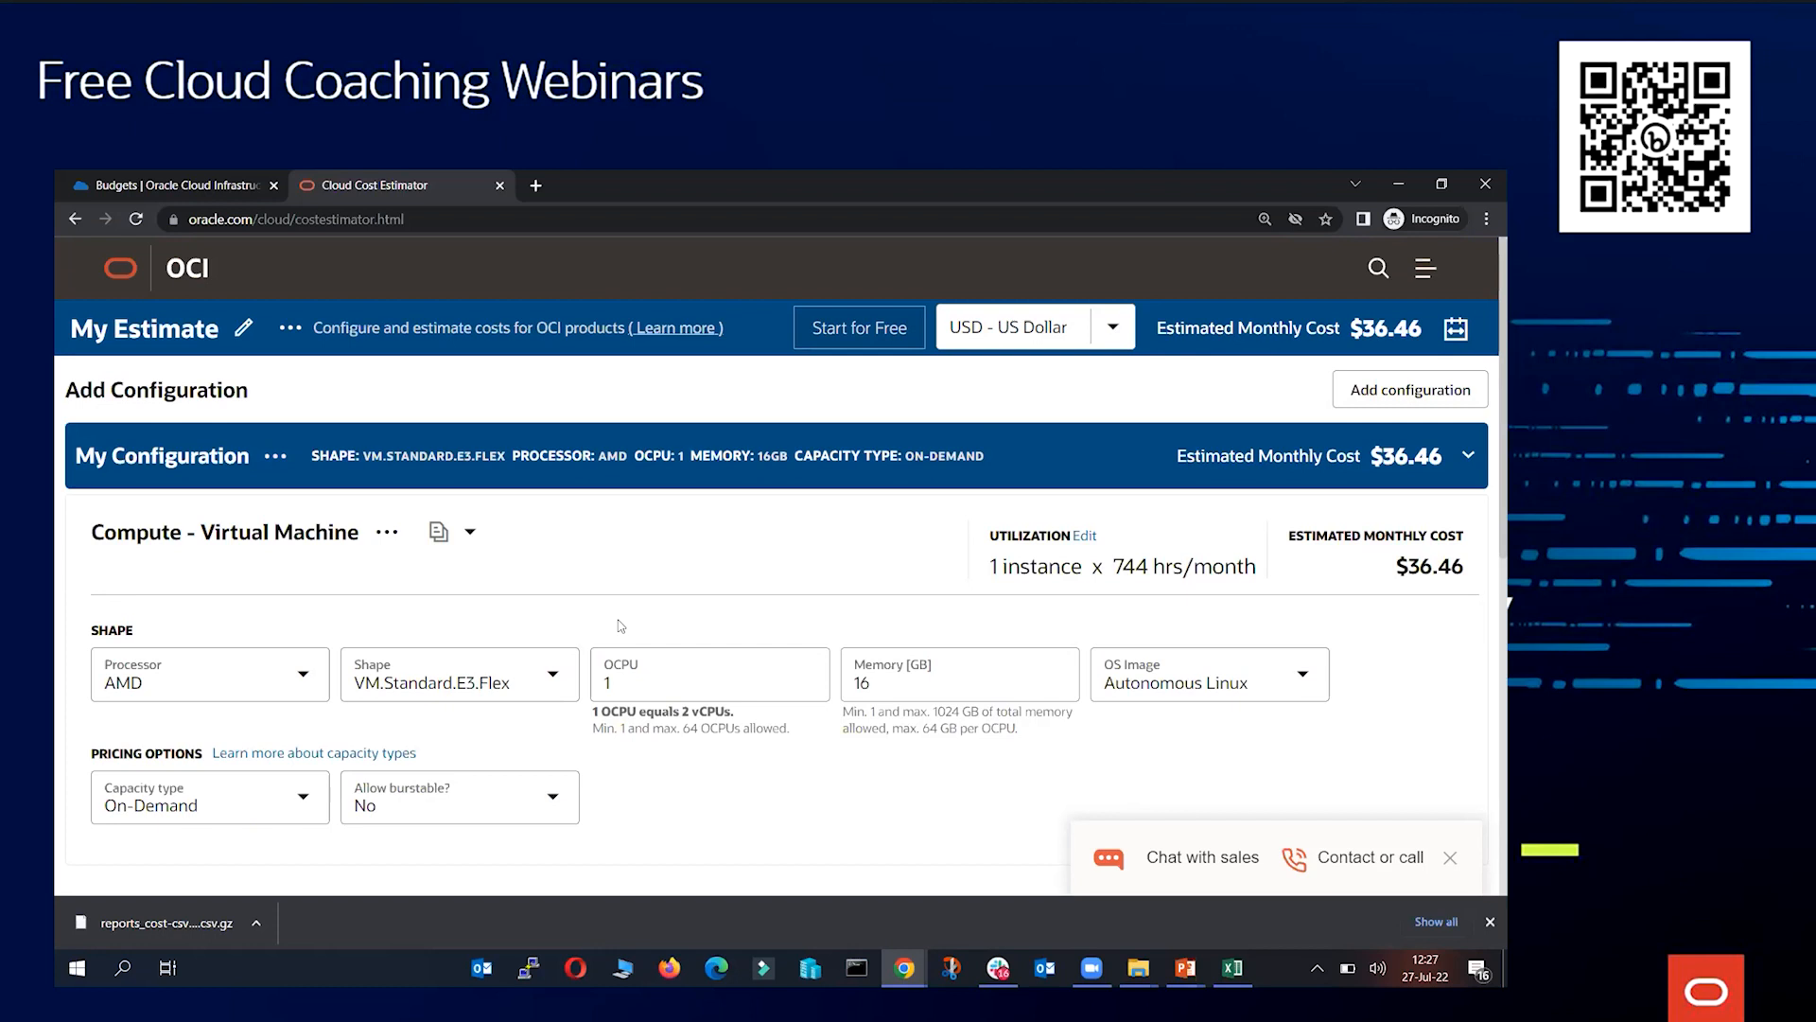
drag(1108, 568, 1155, 566)
drag(1394, 568, 1436, 567)
click(1435, 566)
scroll(624, 580, down, 2)
scroll(652, 586, up, 2)
Search the SKUs for block volume and add B91961 - Storage - Block Volume - Storage
click(1376, 398)
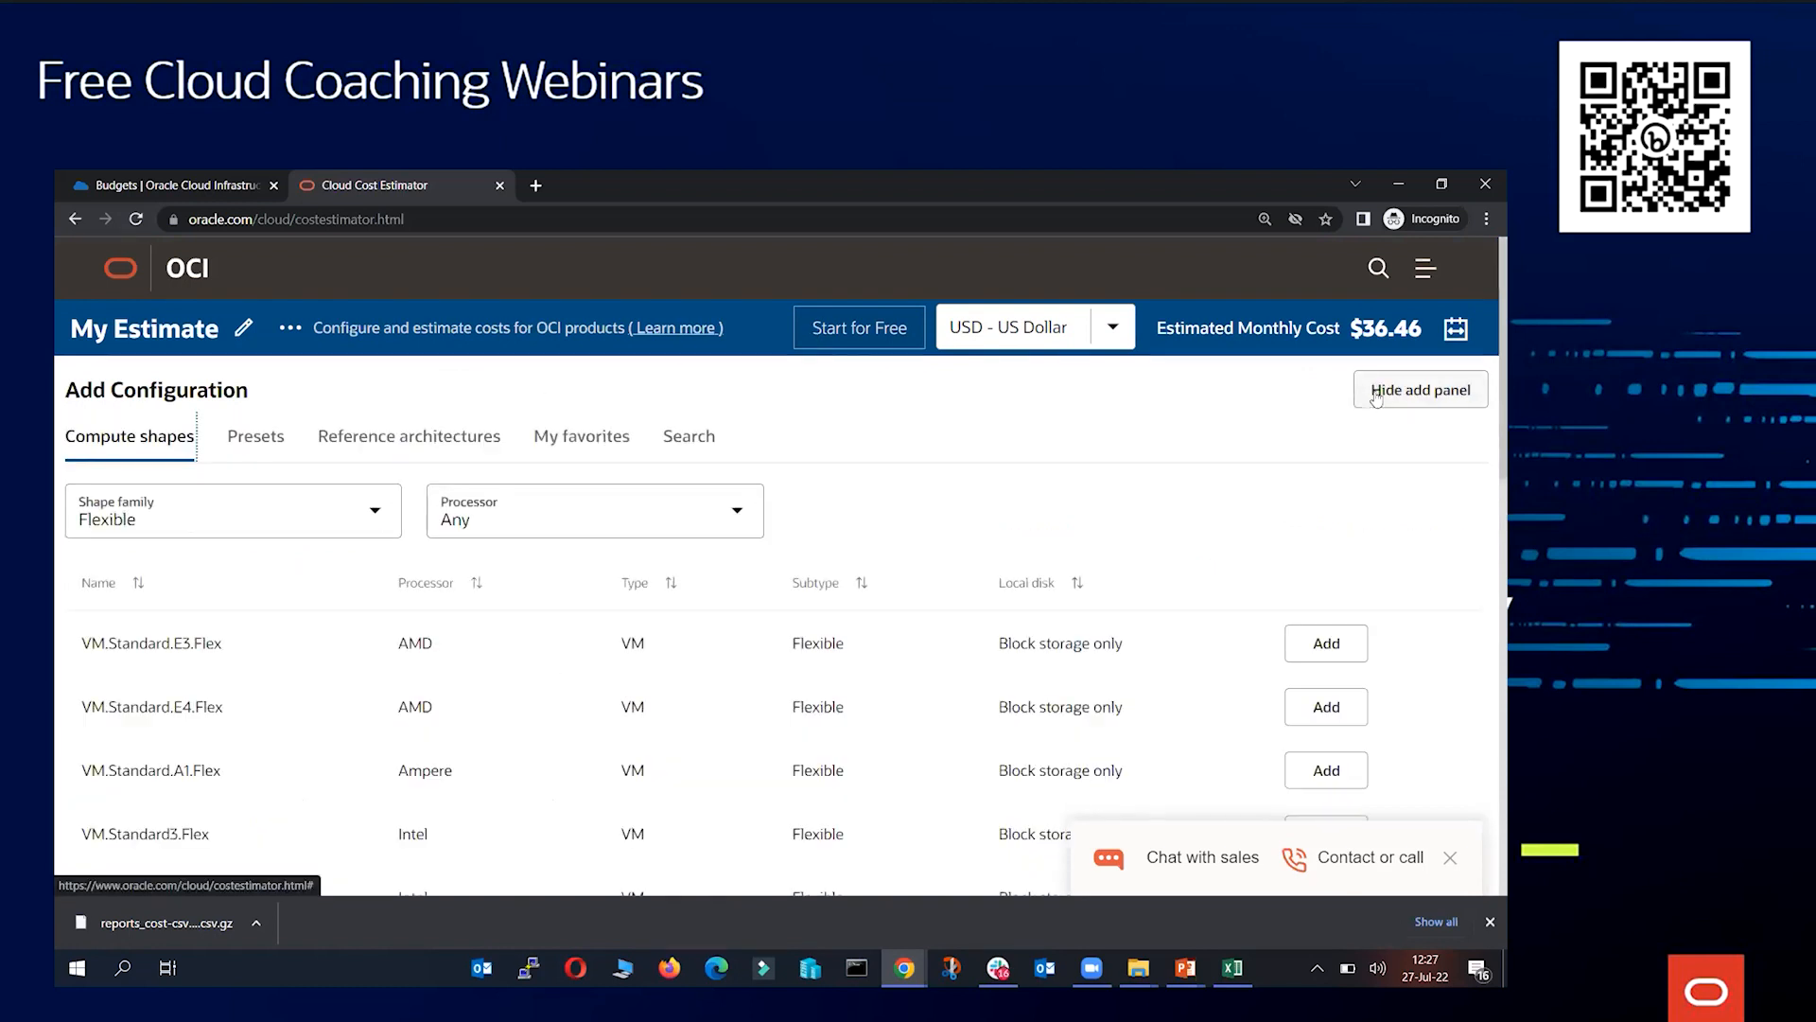
click(679, 456)
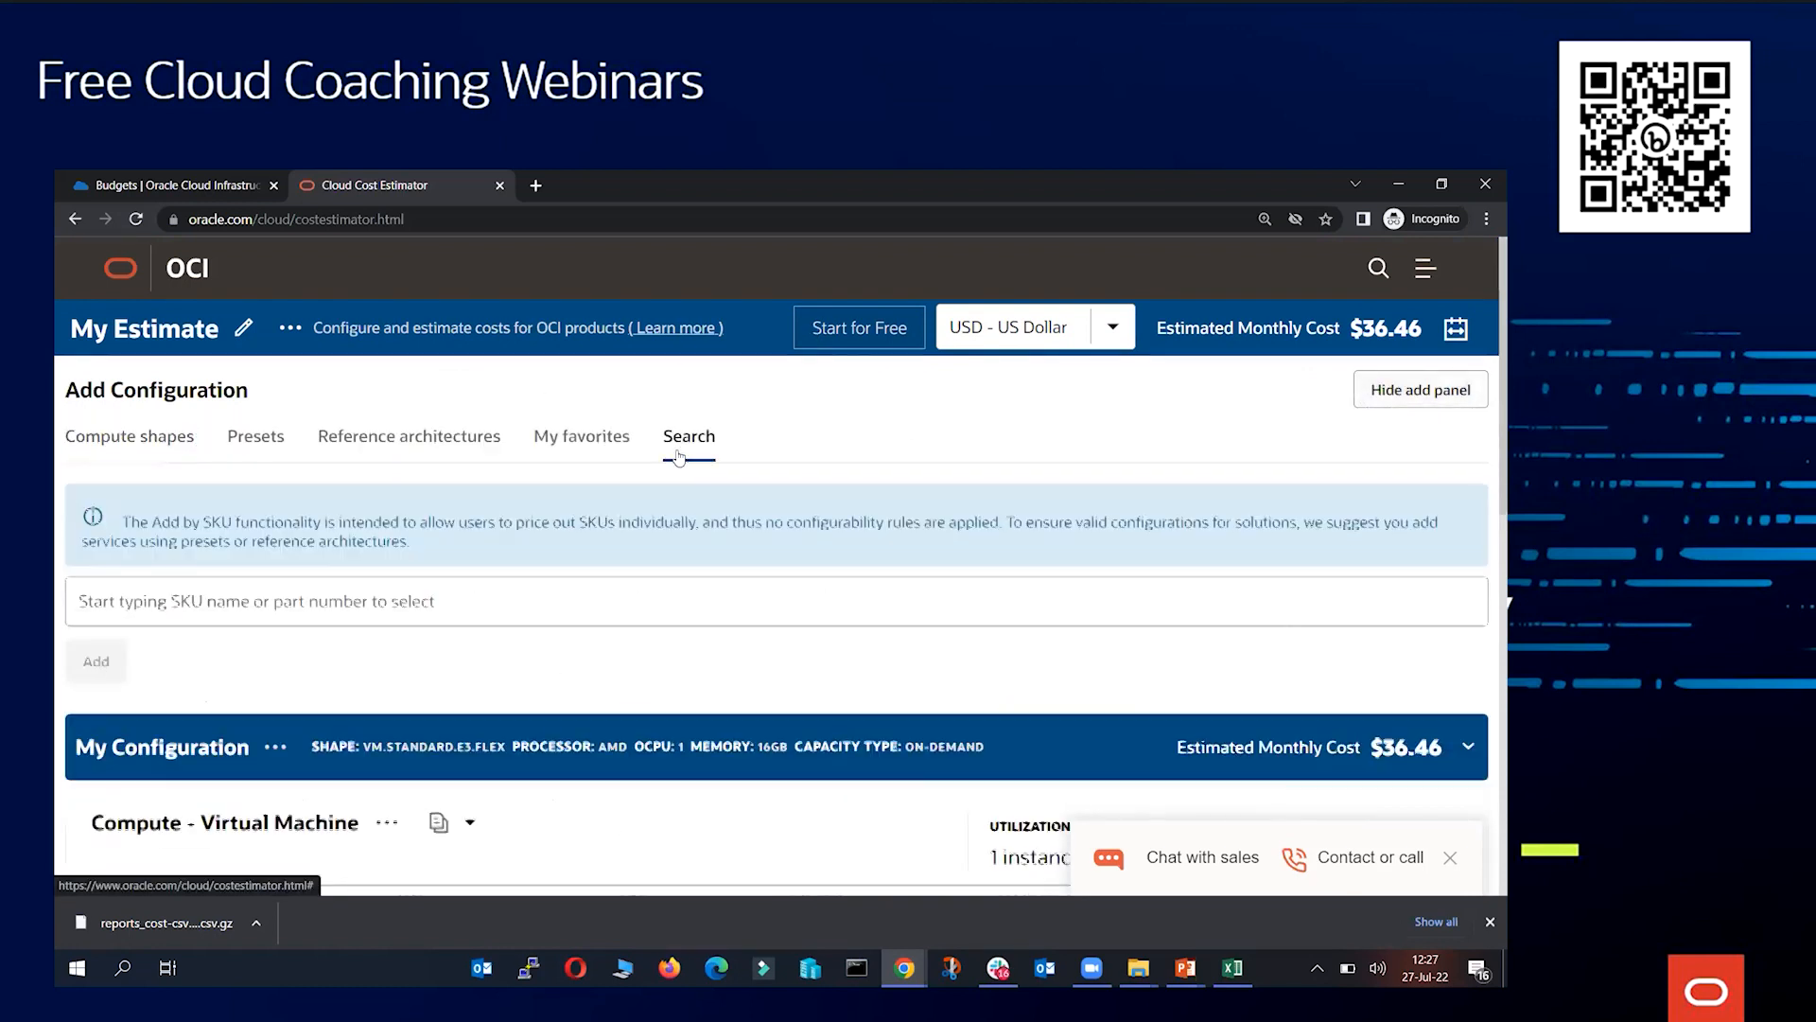
click(363, 599)
text(block)
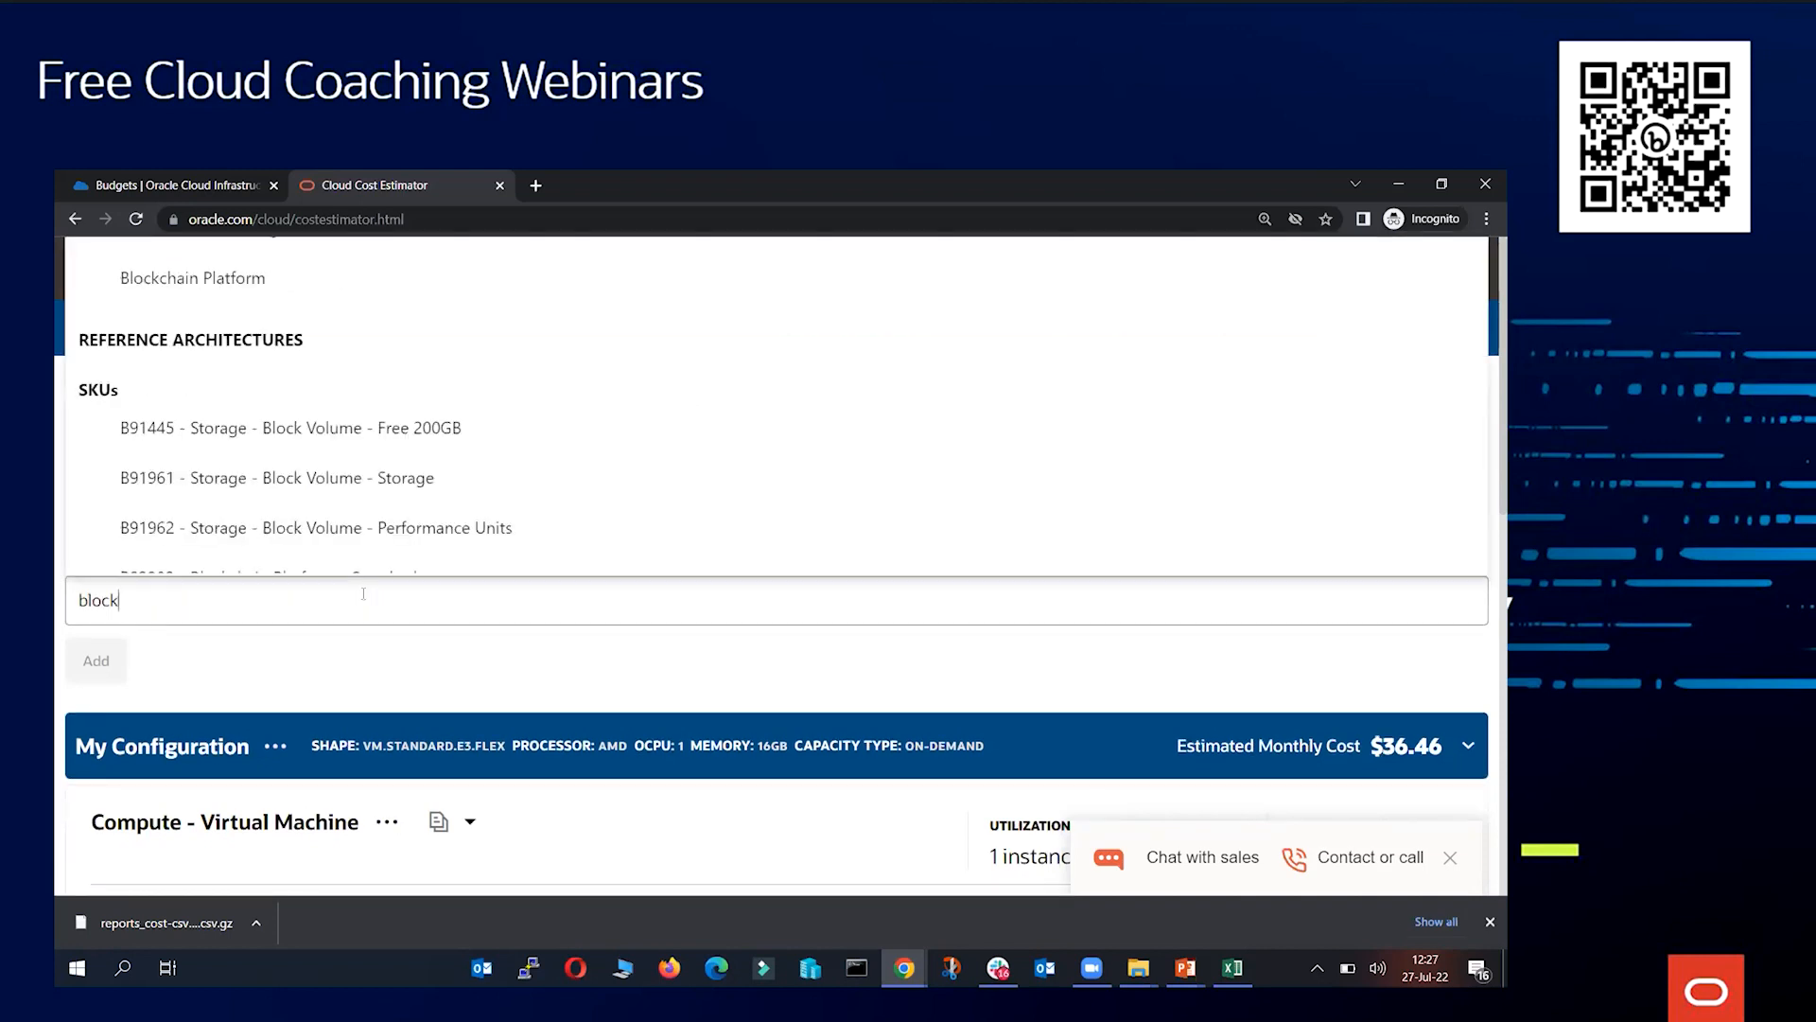
text( volume)
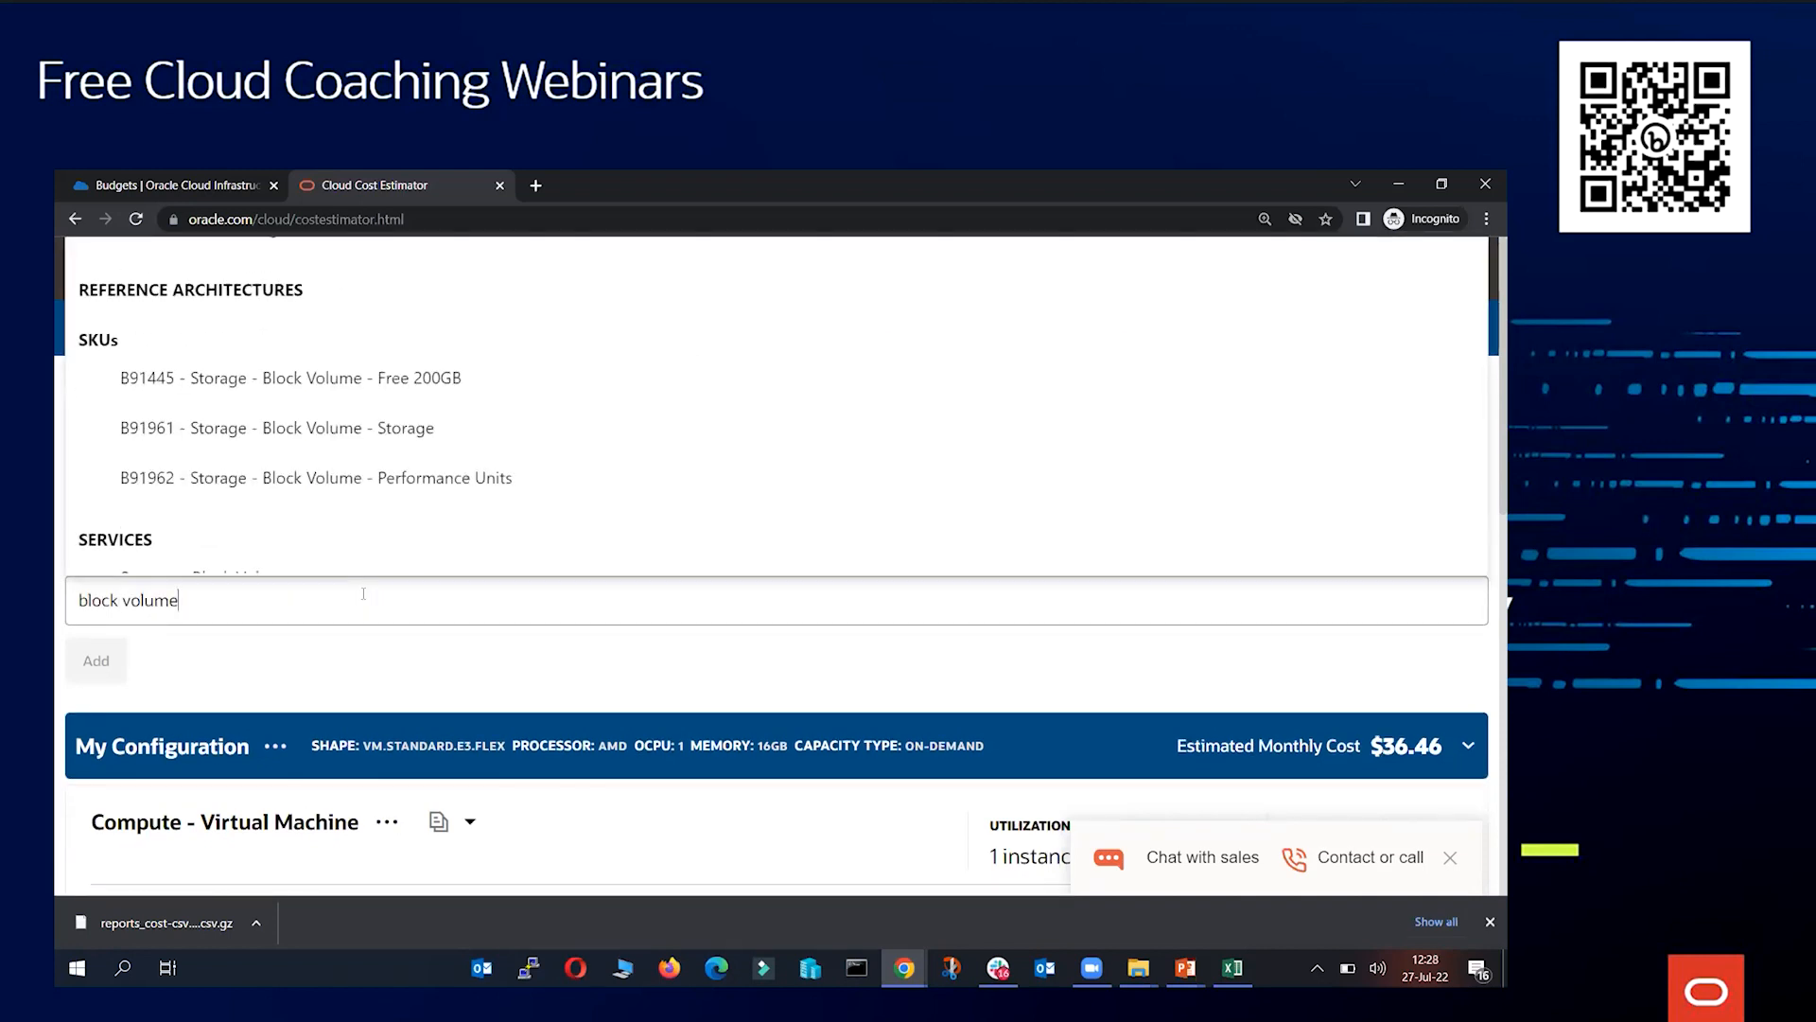
click(440, 397)
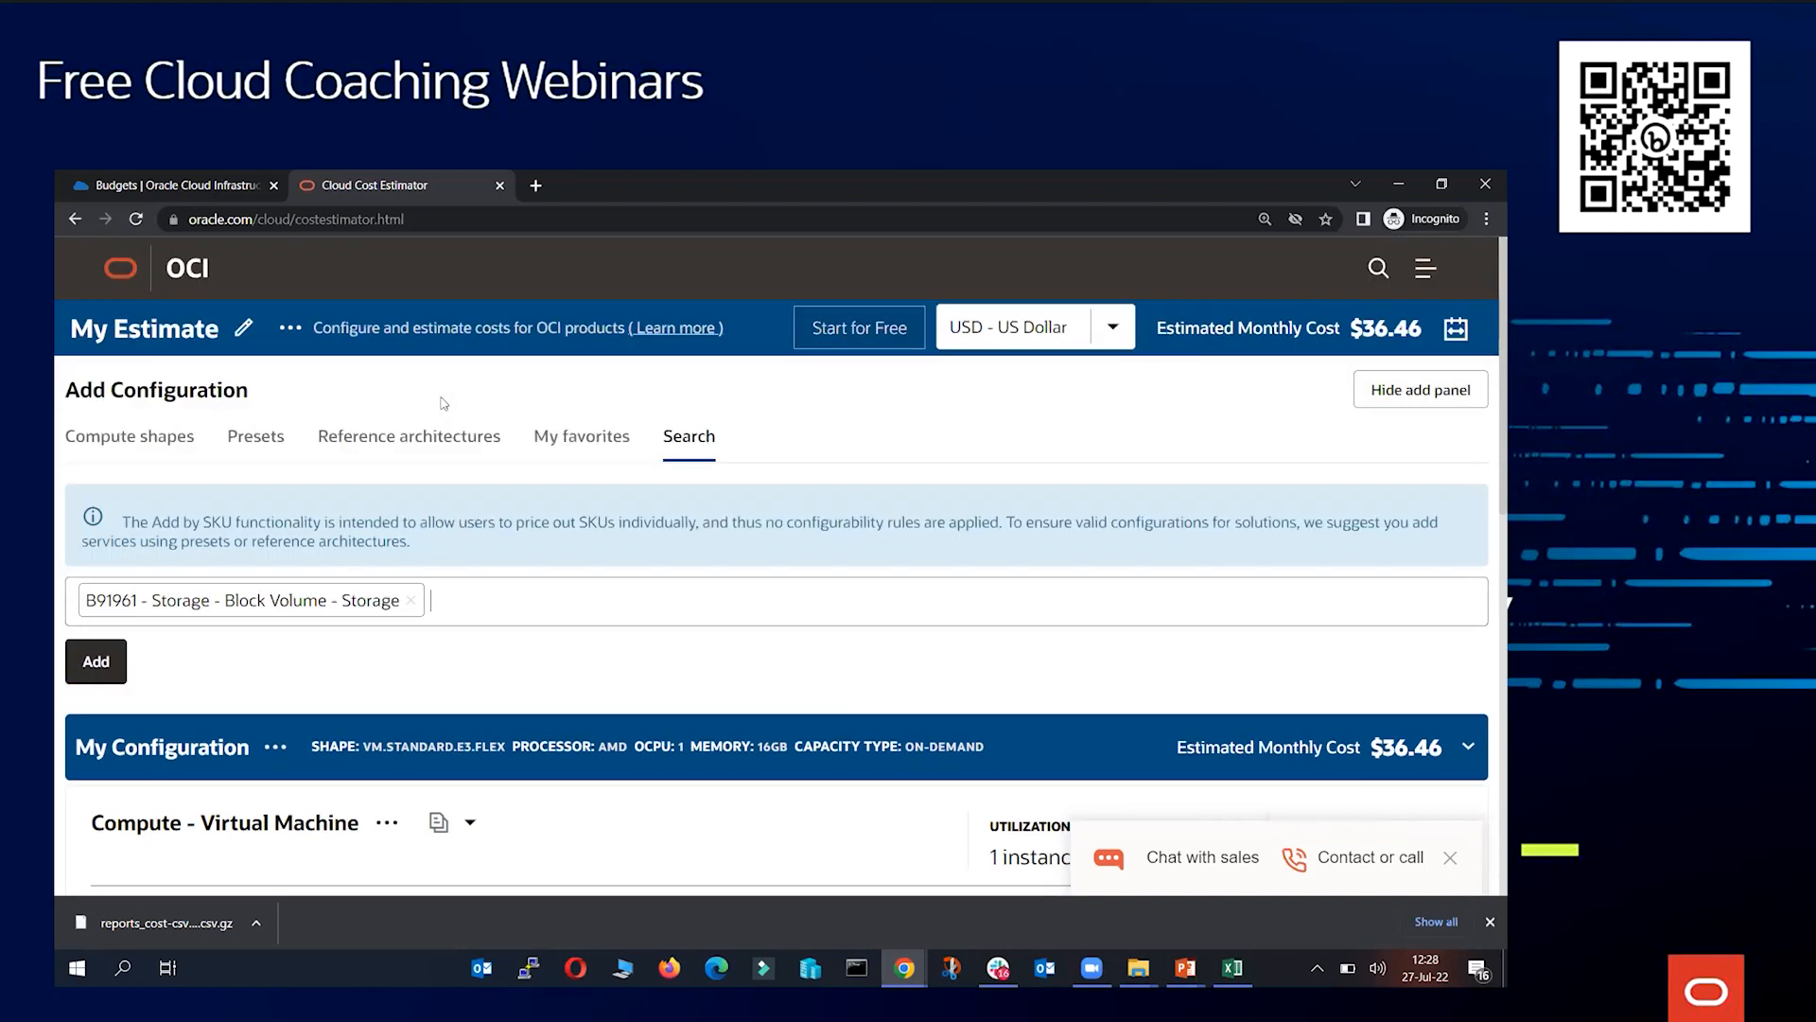
click(91, 671)
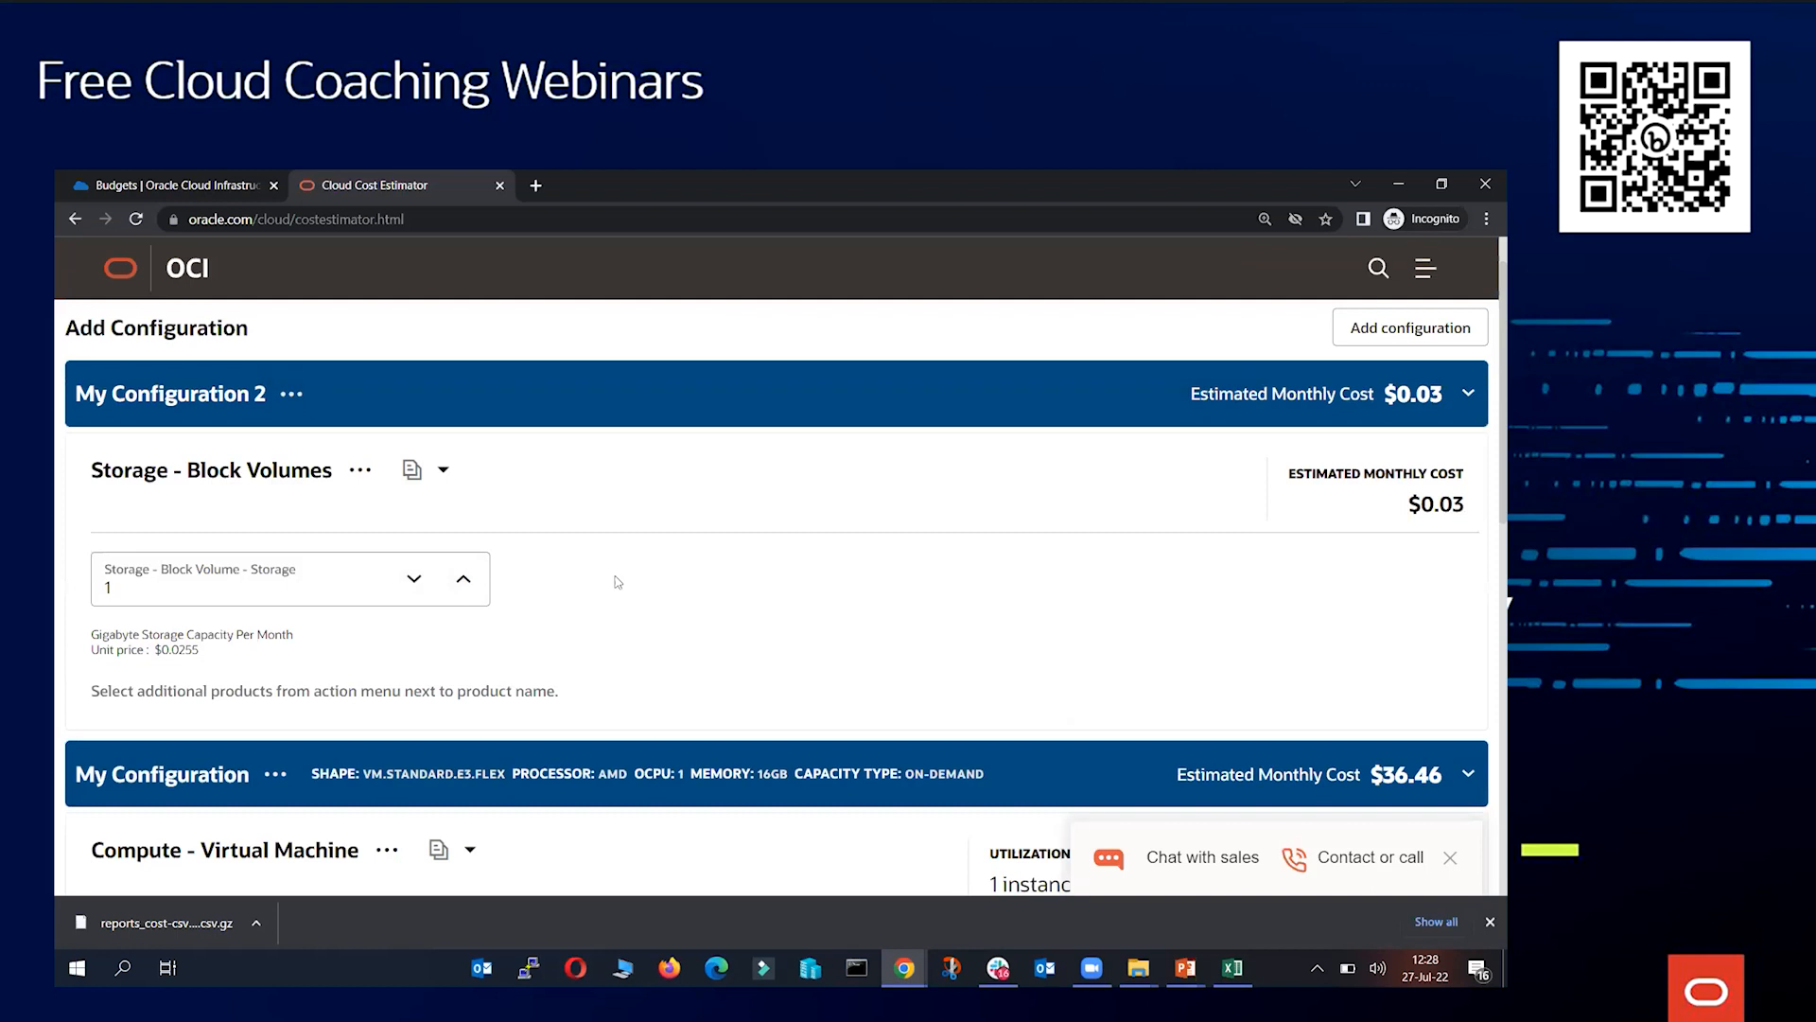
Set the block volume storage quantity to 1,000 and open the panel for adding another configuration
click(210, 587)
text(000)
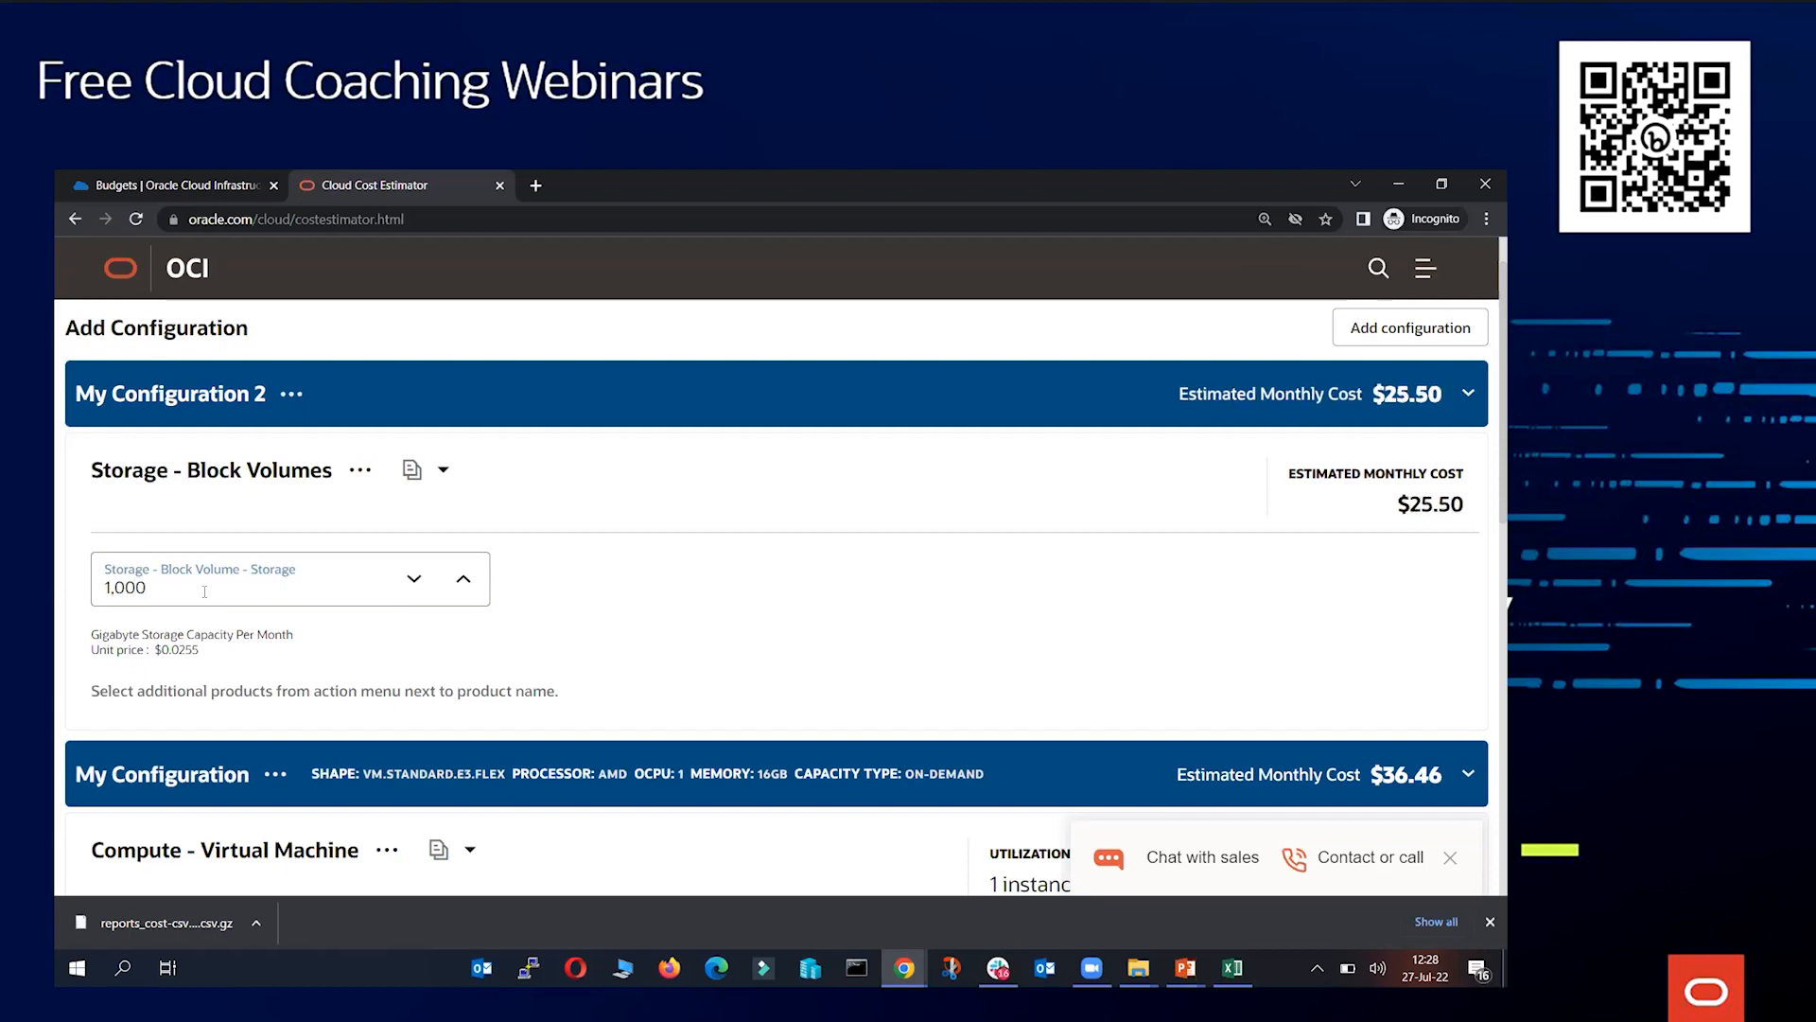
drag(1397, 507, 1463, 505)
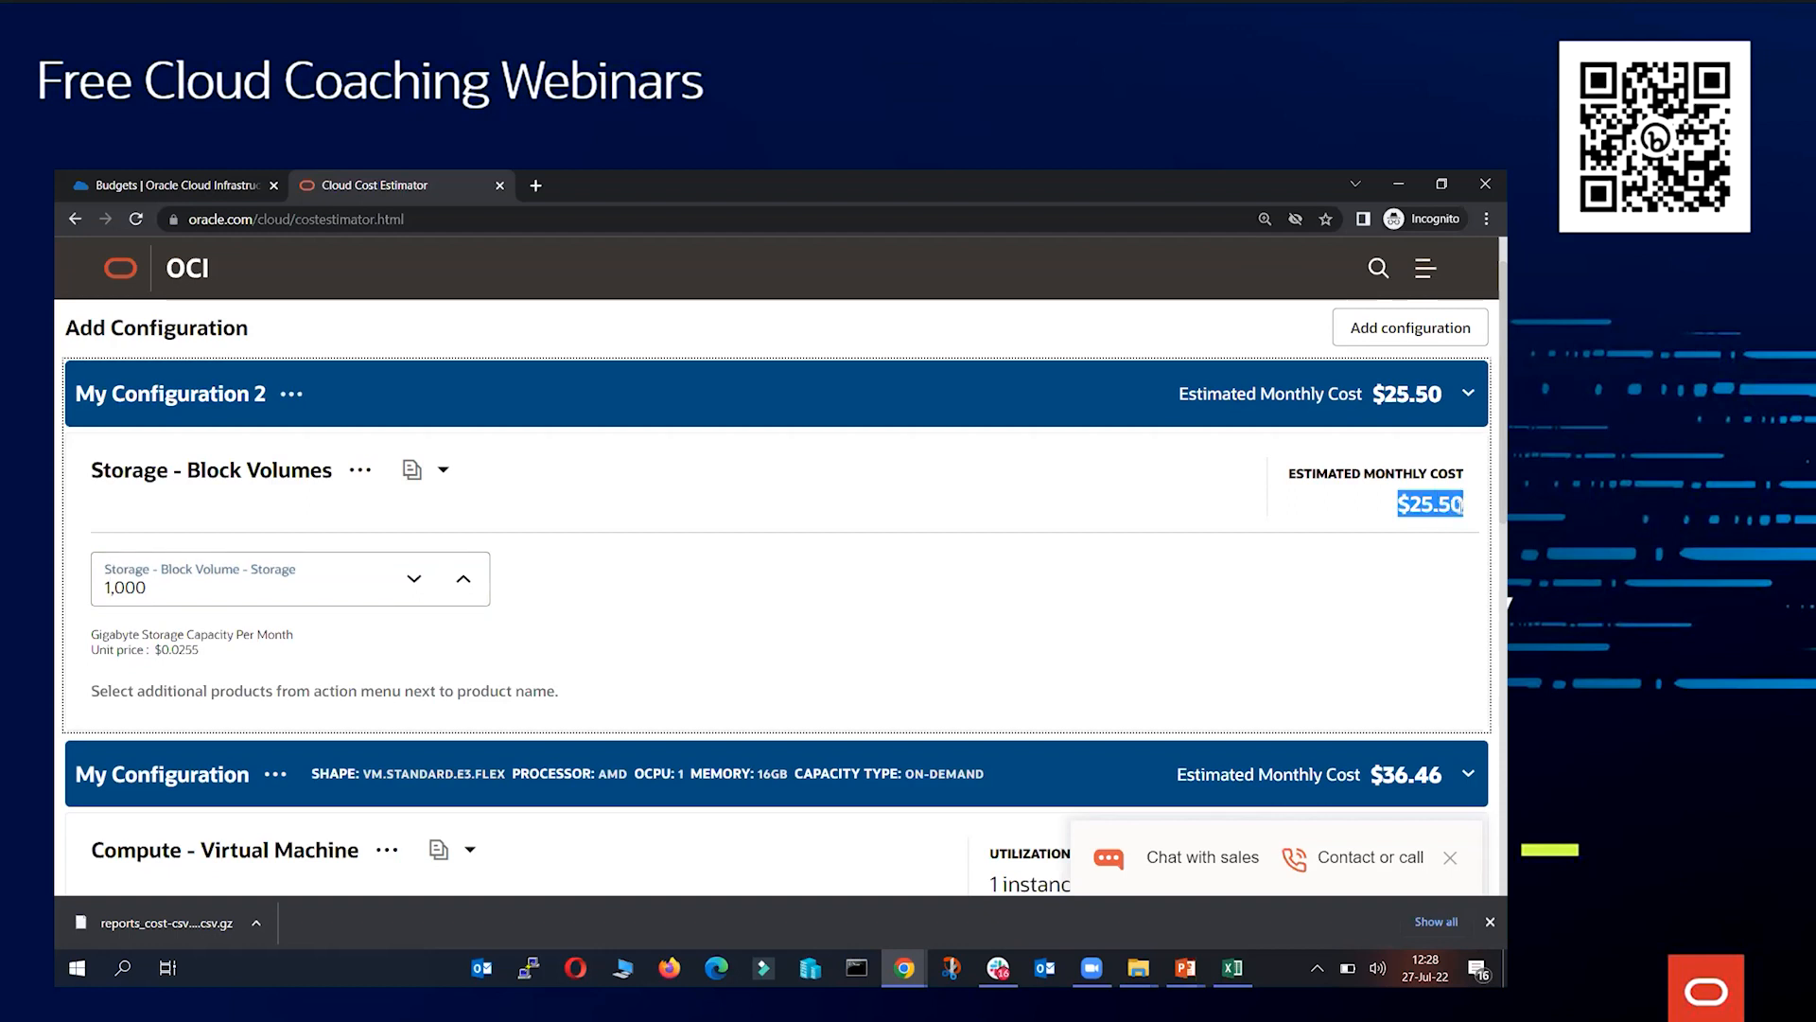
click(1394, 330)
scroll(991, 470, up, 1)
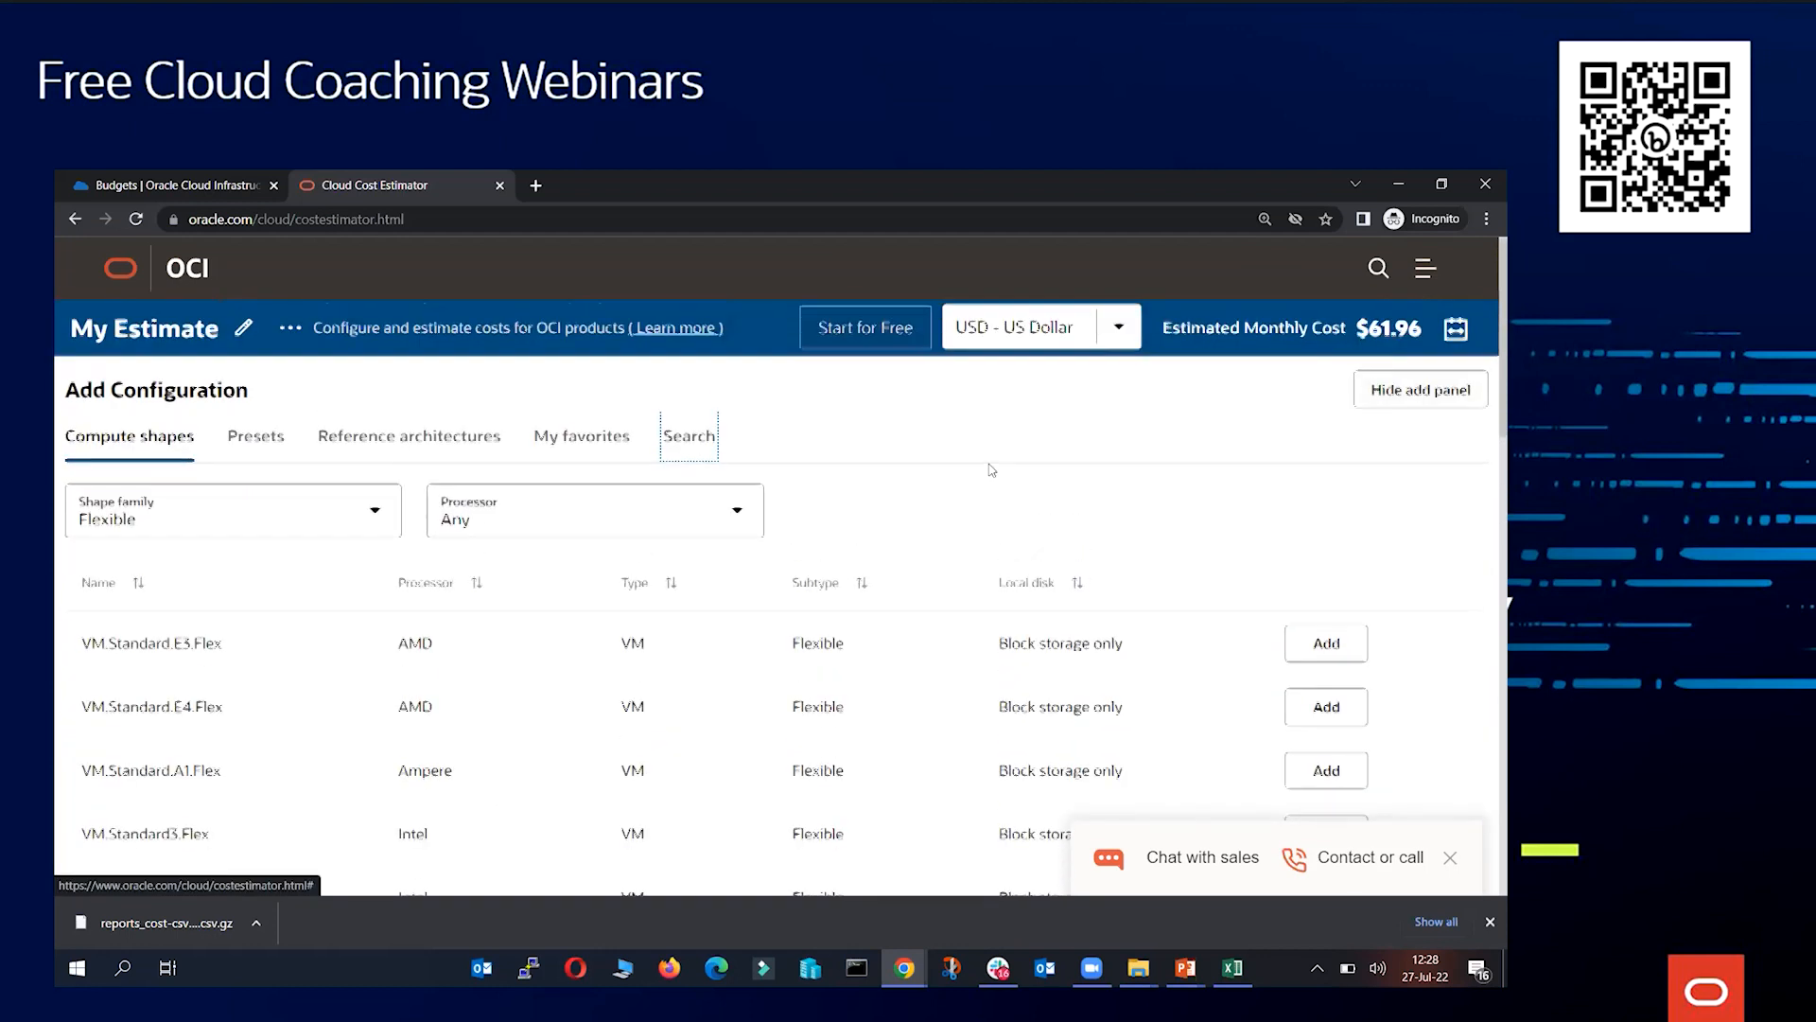
Review the estimate's configurations and their estimated monthly costs
click(1458, 333)
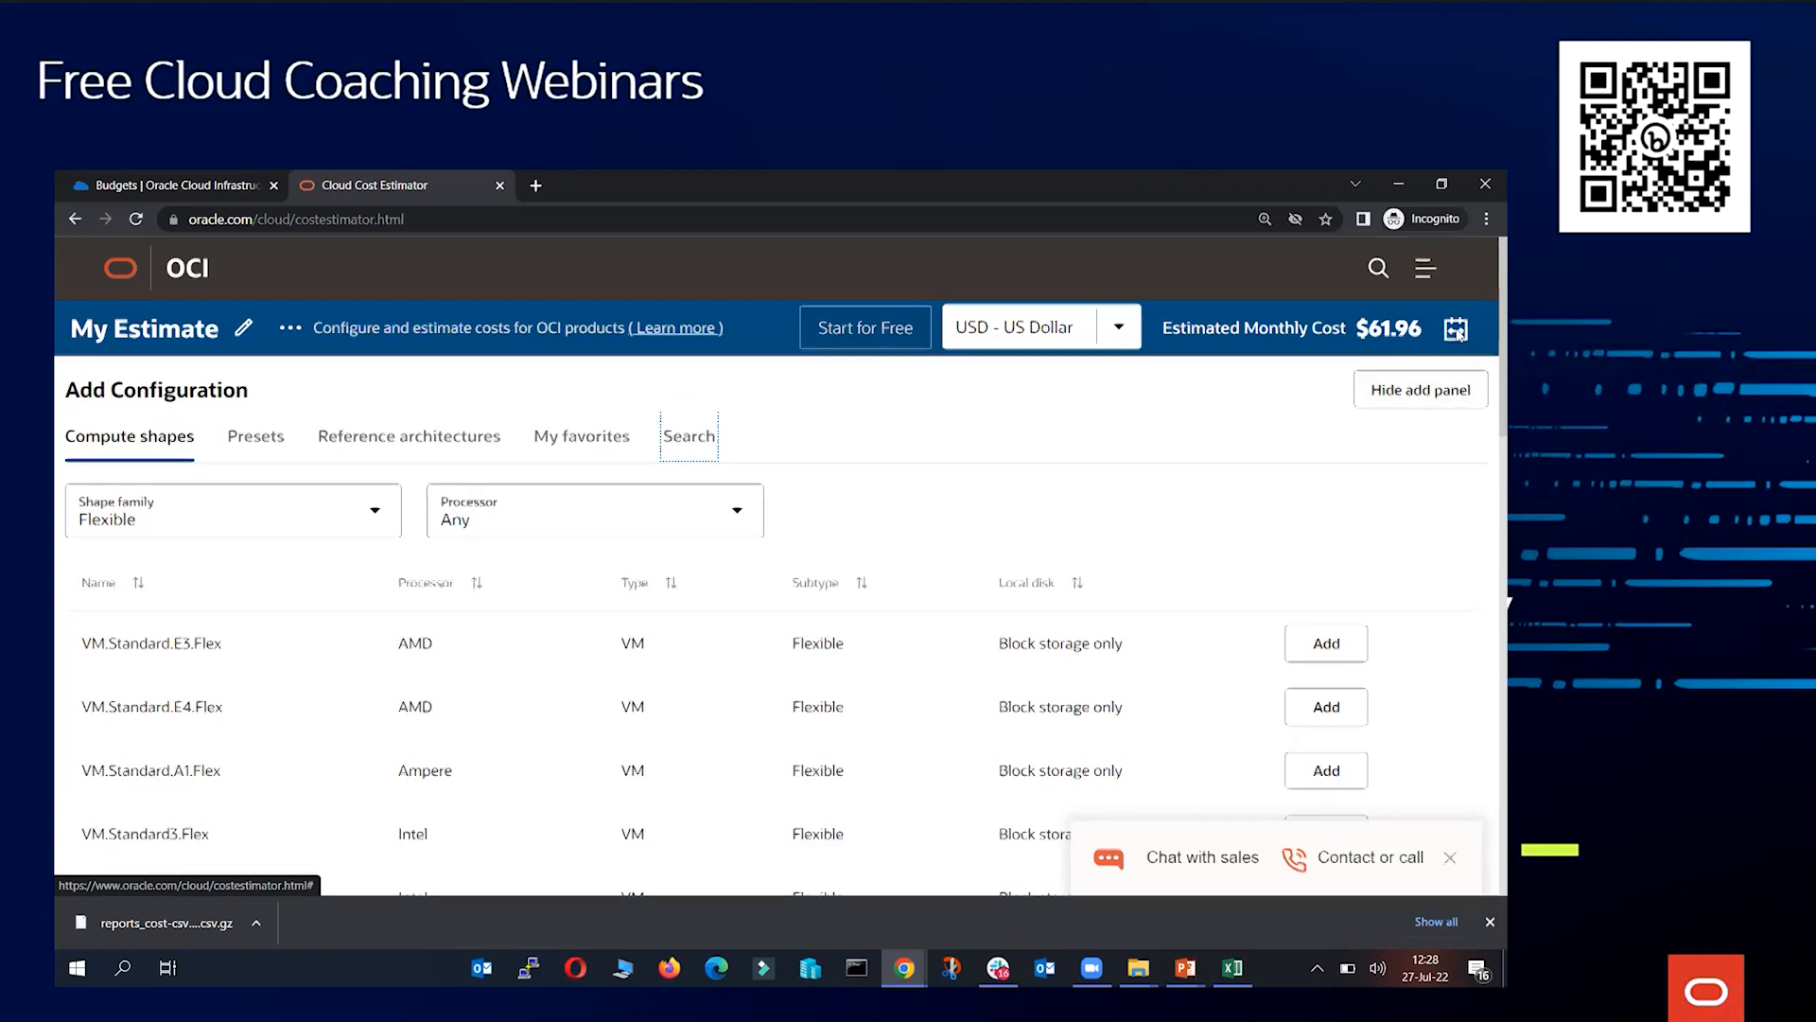
click(960, 290)
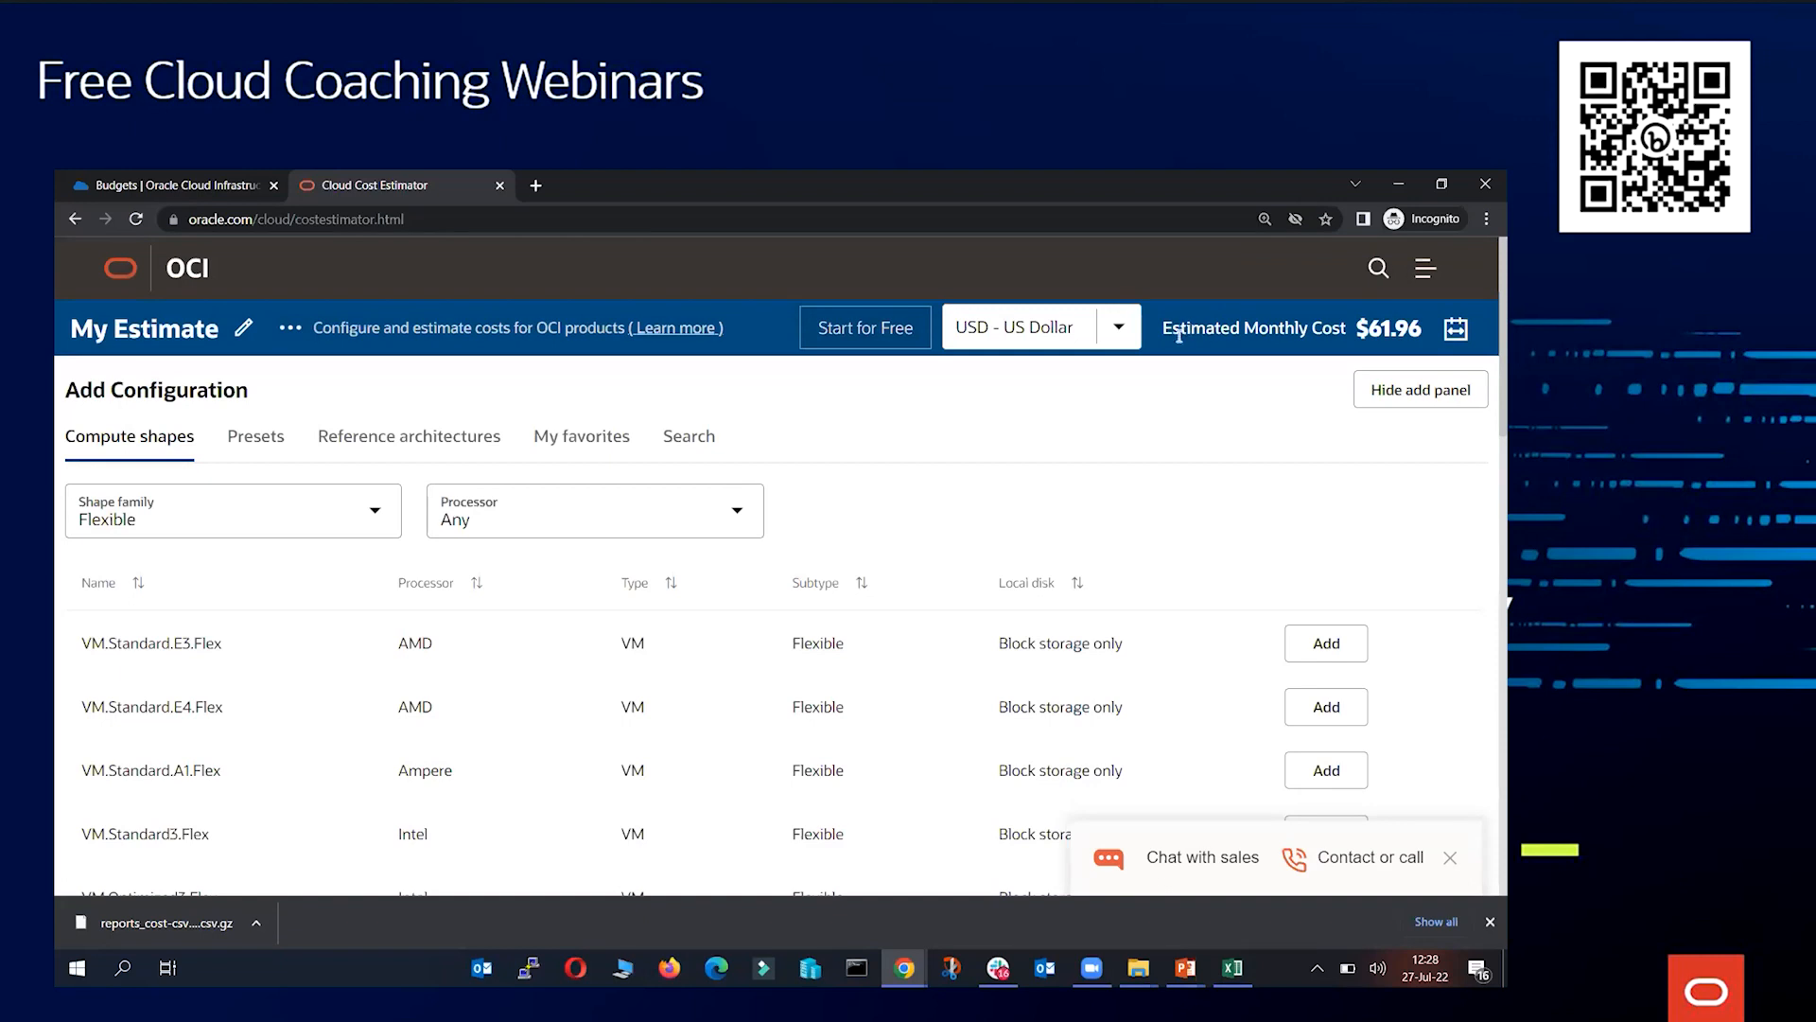
scroll(743, 453, down, 5)
scroll(771, 486, down, 3)
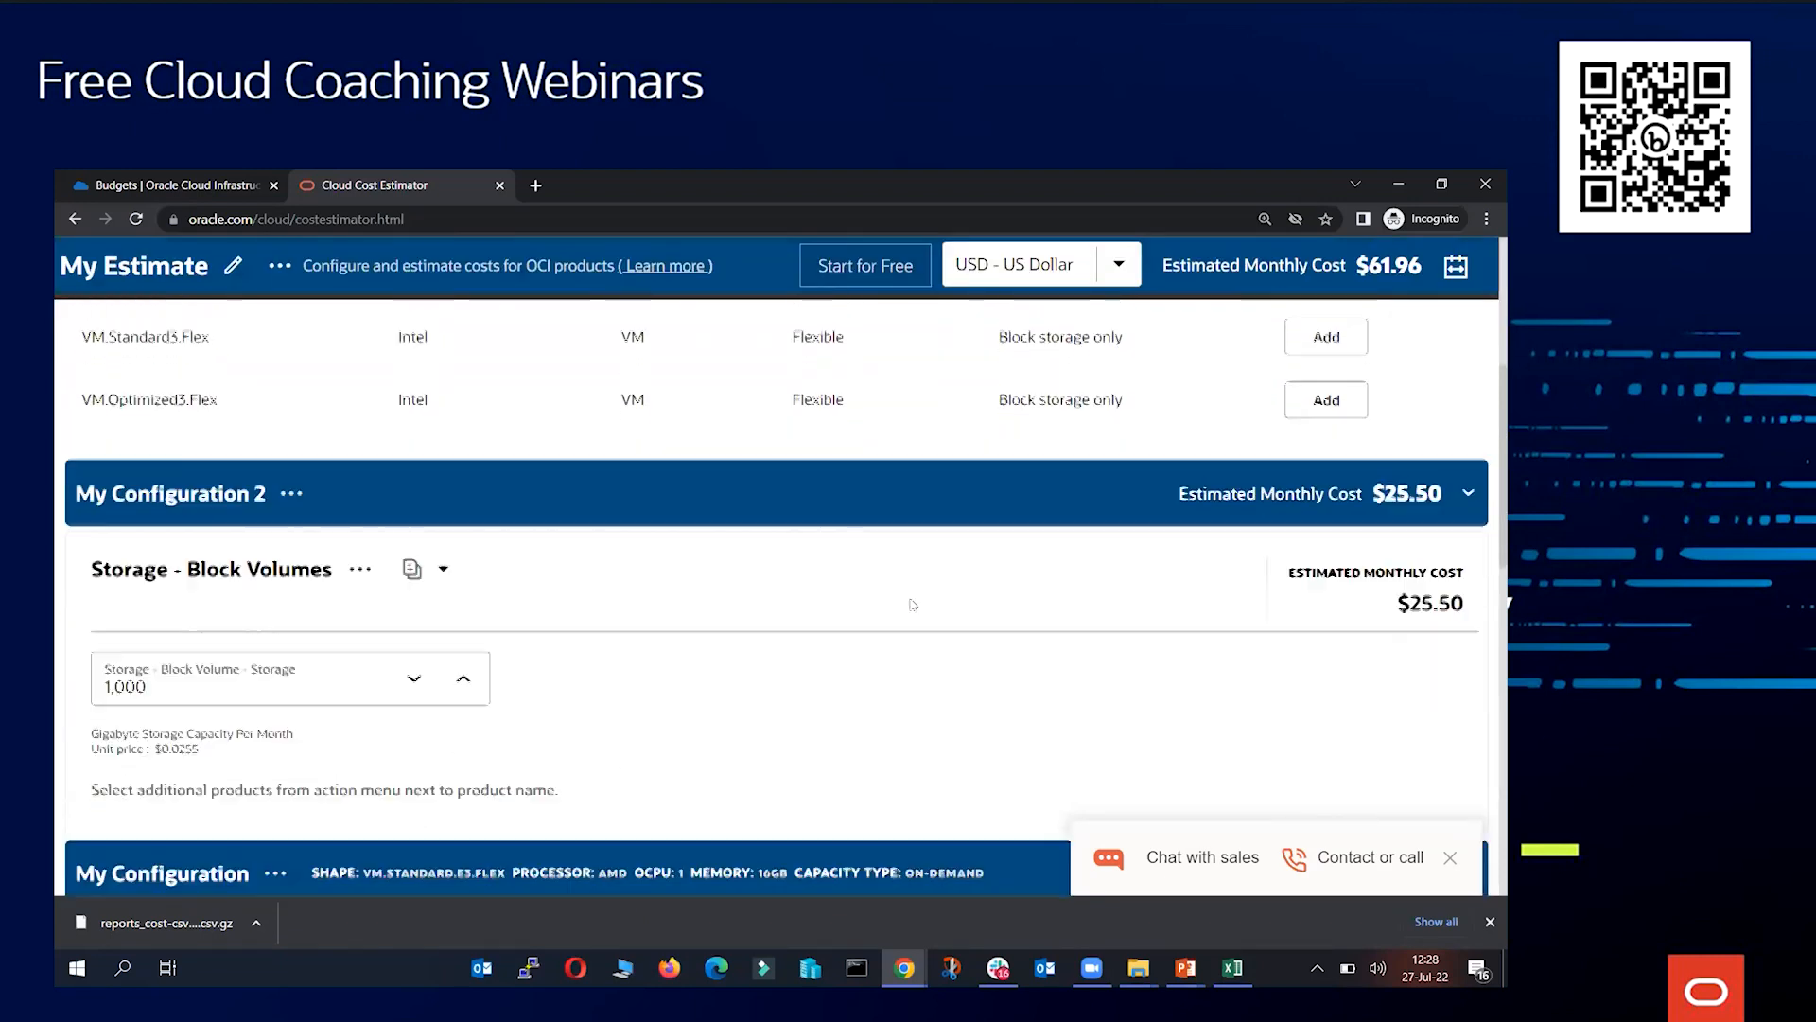
scroll(923, 585, up, 3)
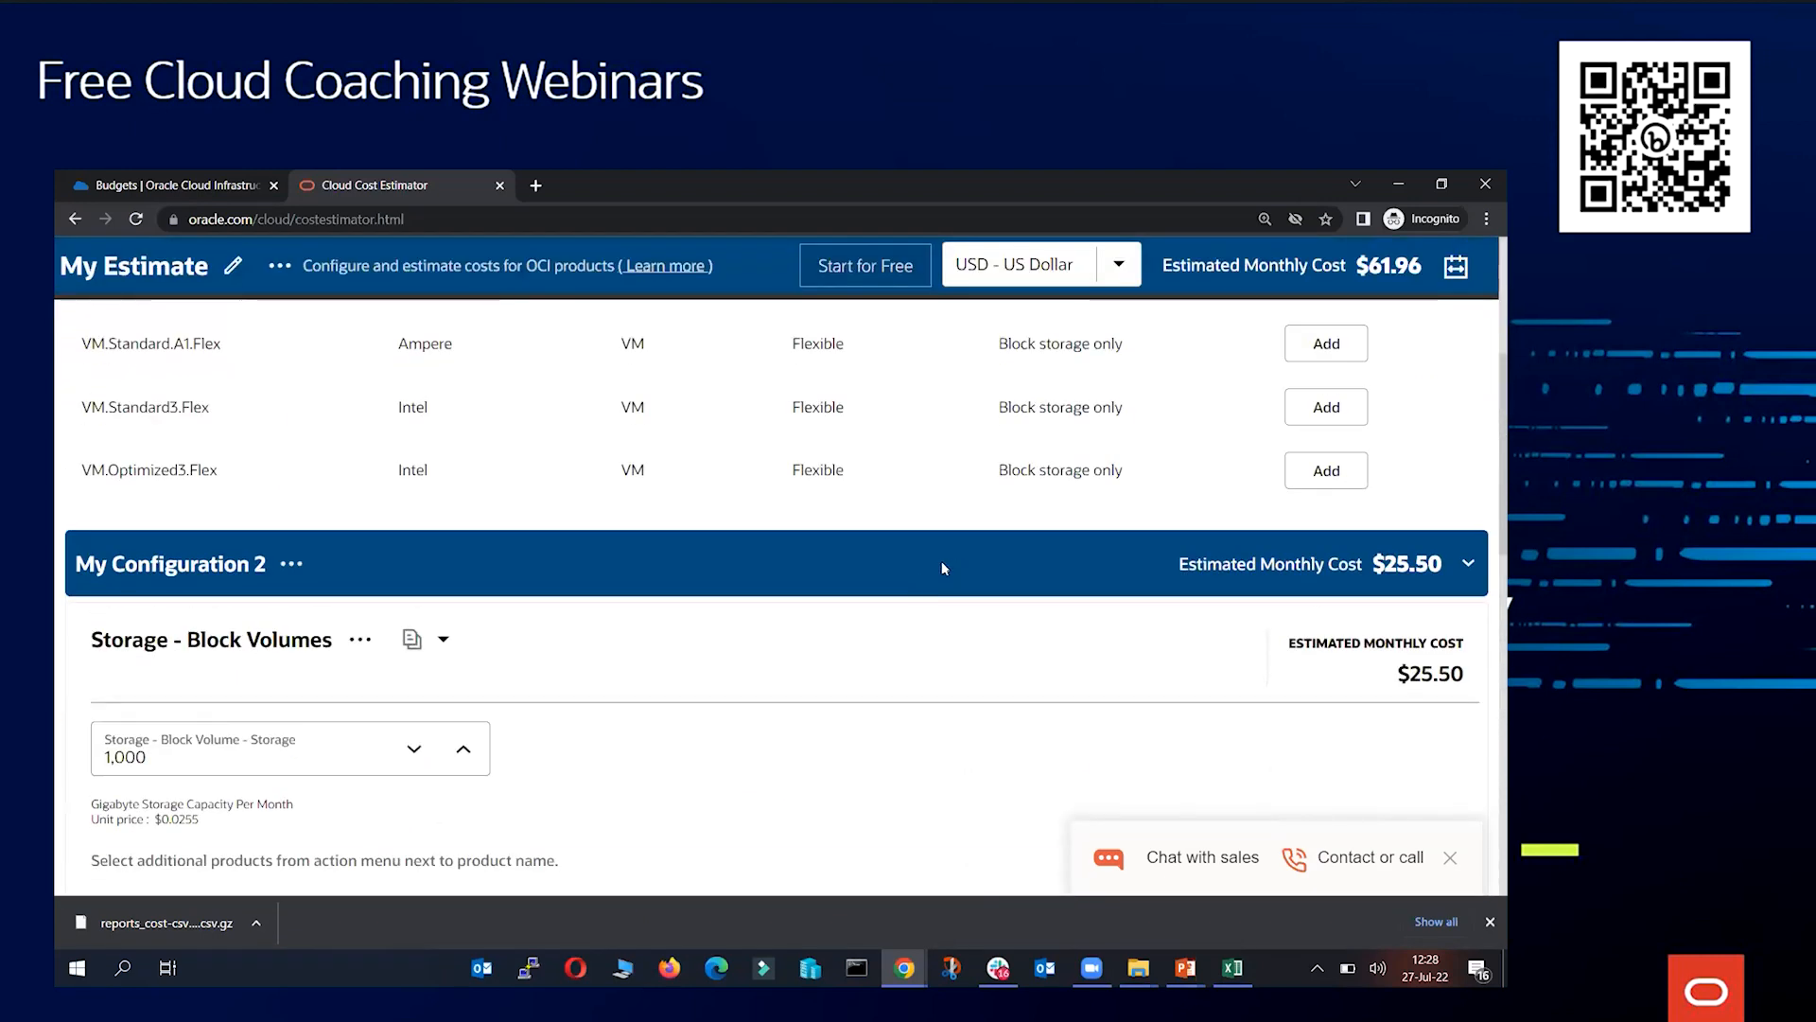
scroll(885, 554, down, 1)
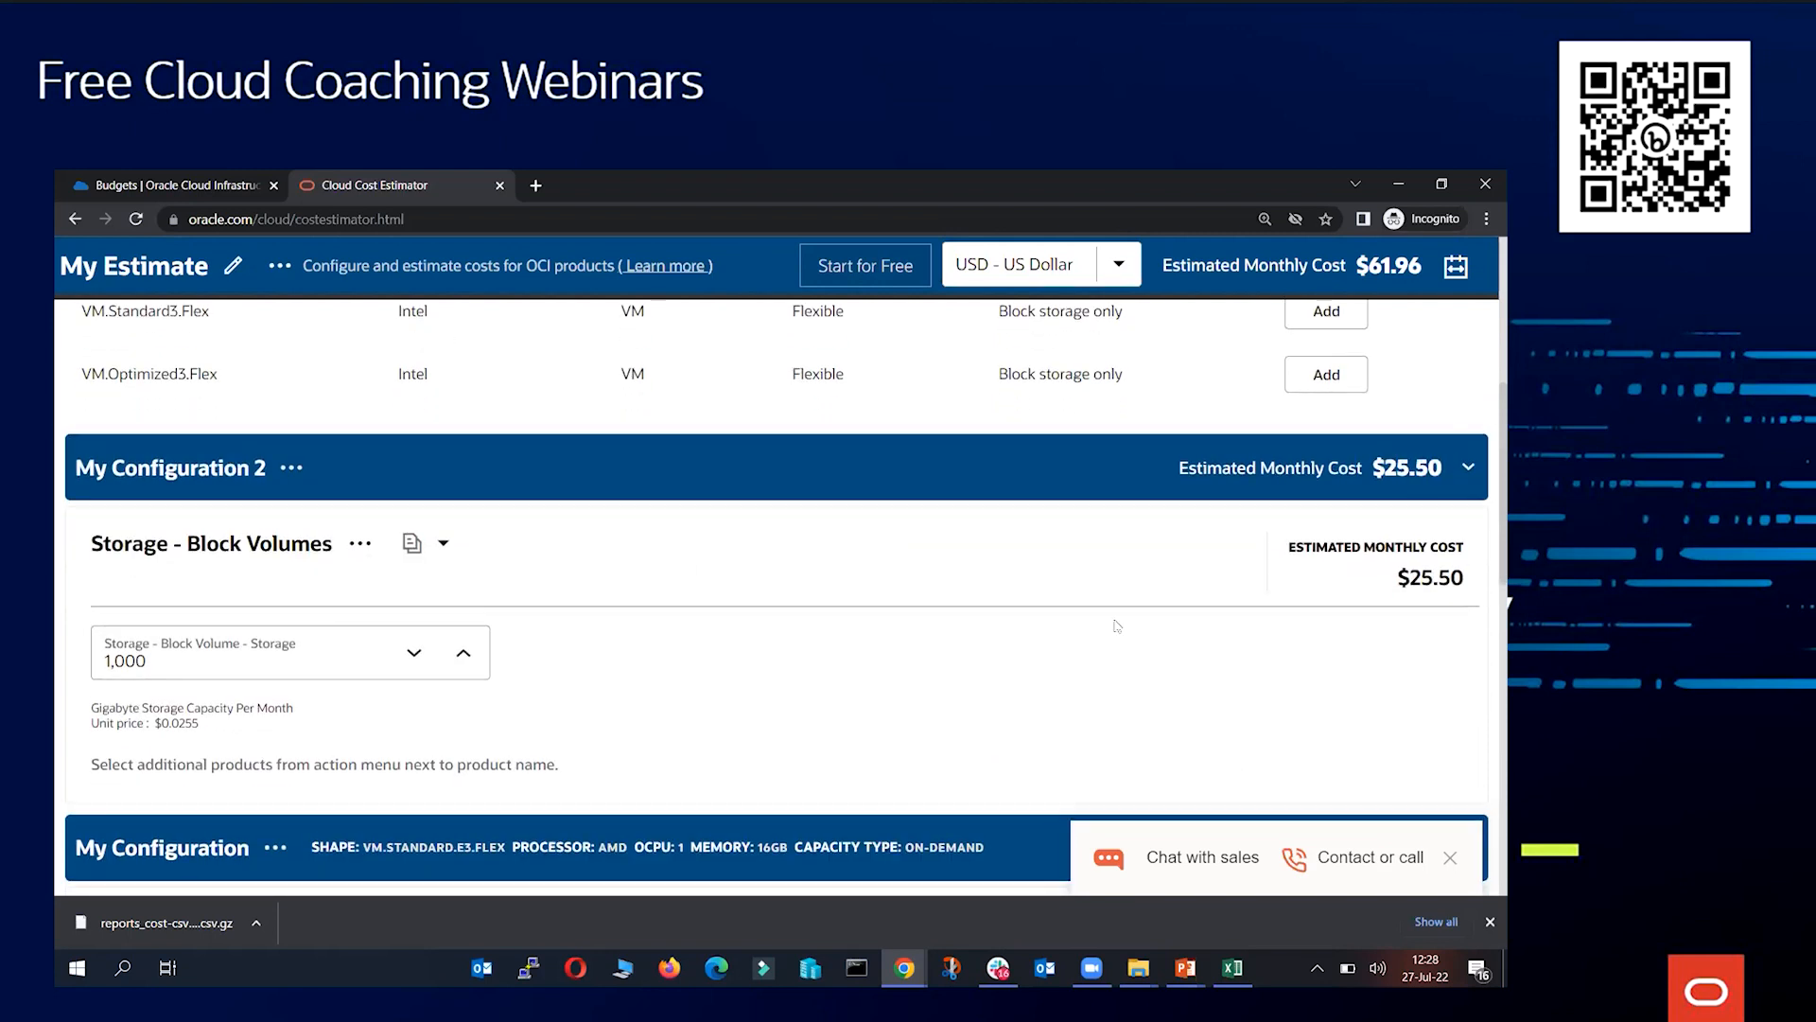
scroll(493, 627, down, 4)
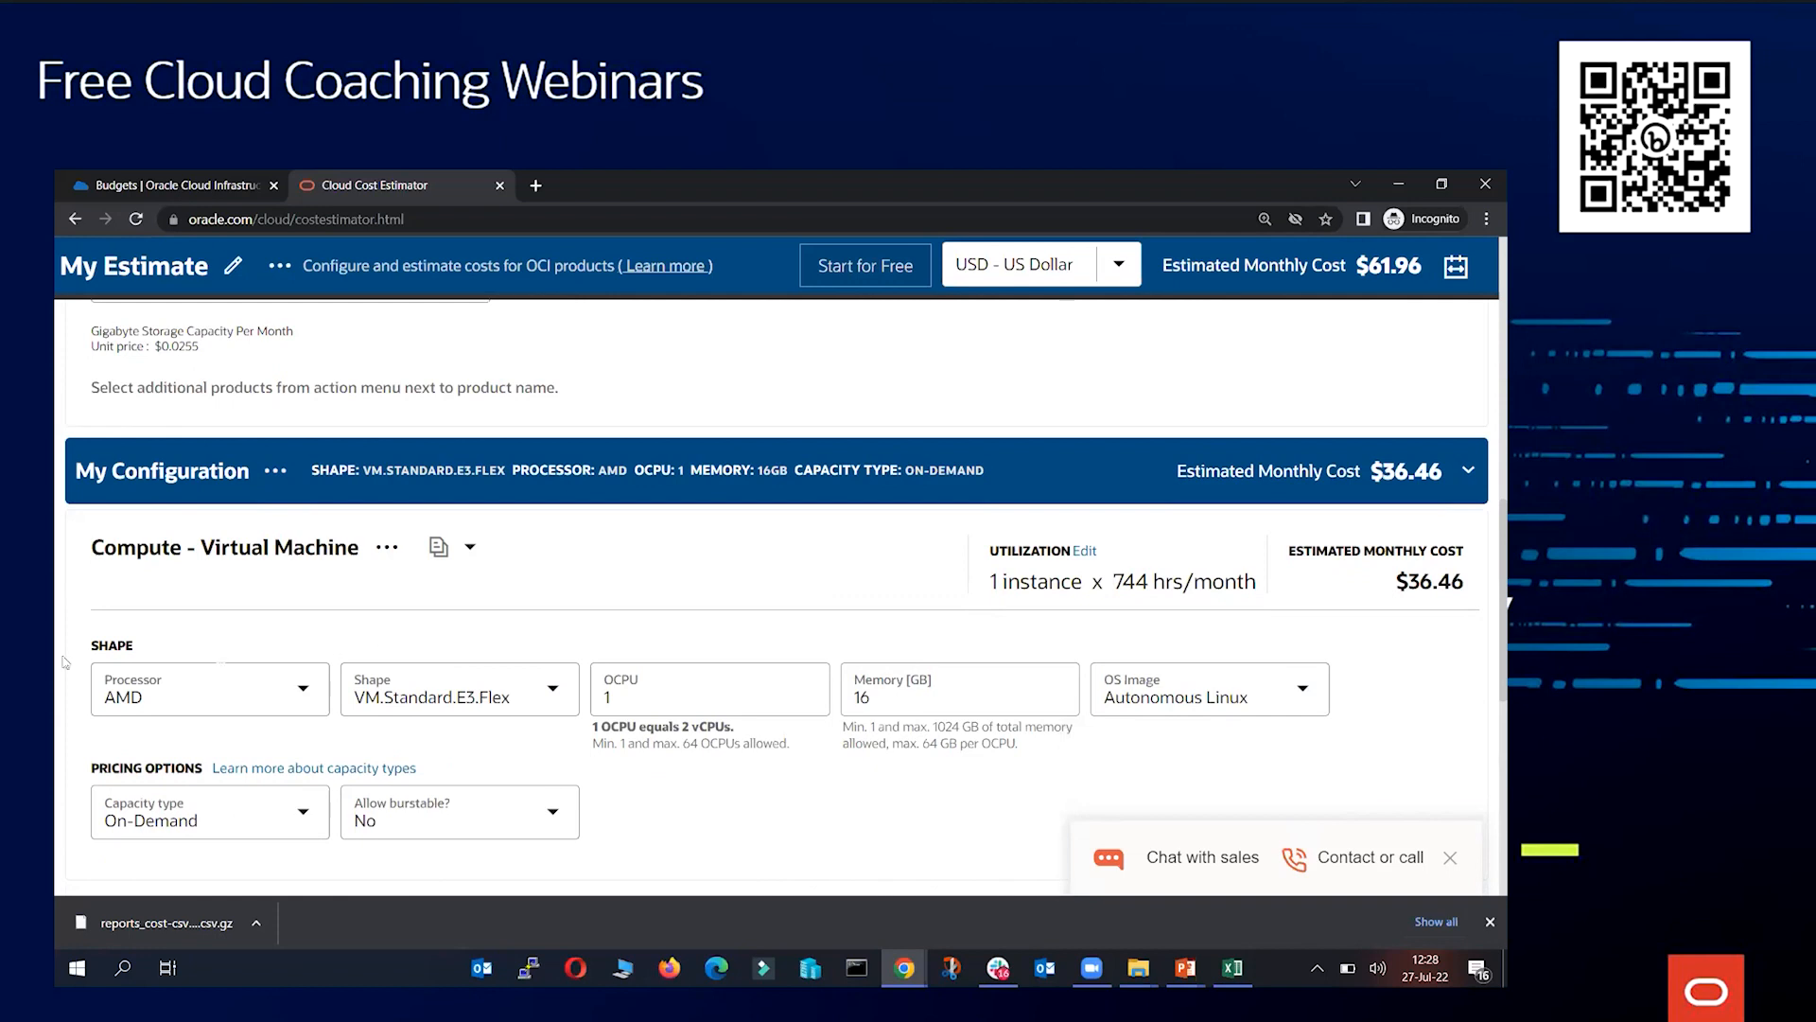
scroll(741, 696, up, 6)
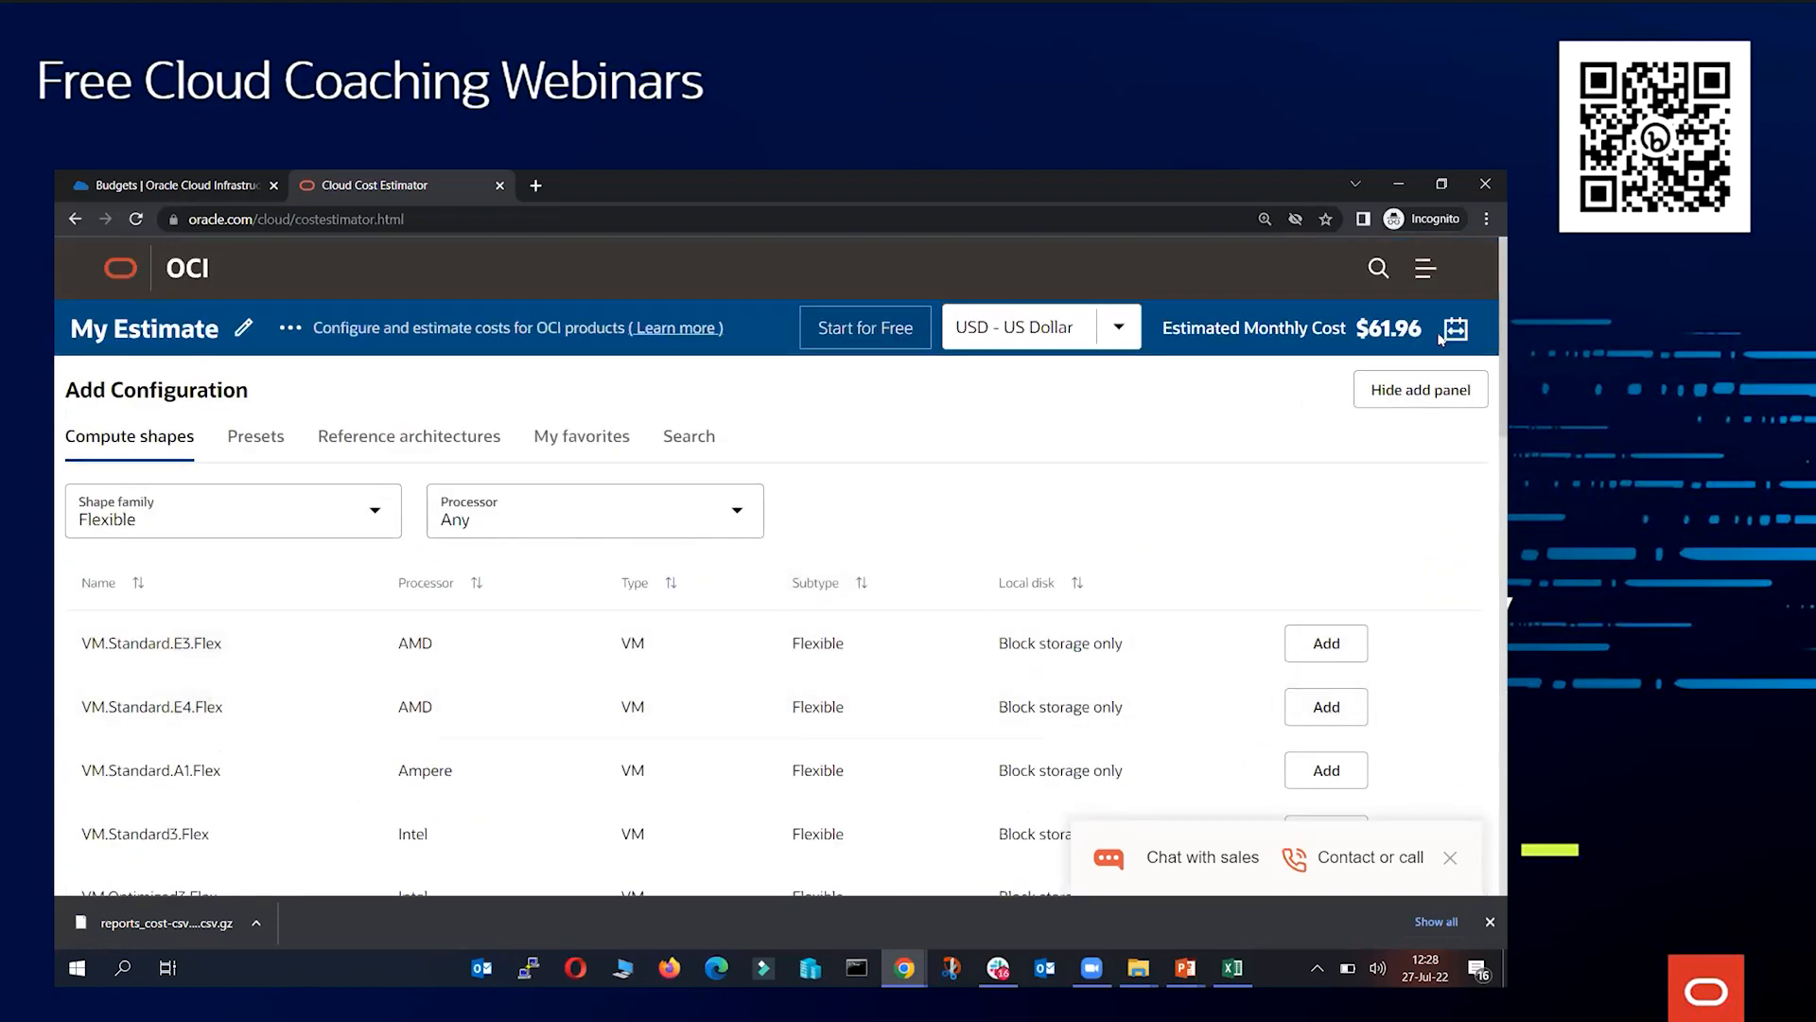
drag(1357, 327, 1422, 327)
Browse the available SKUs listed under the Search tab of Add Configuration
click(700, 433)
click(396, 598)
scroll(393, 509, down, 1)
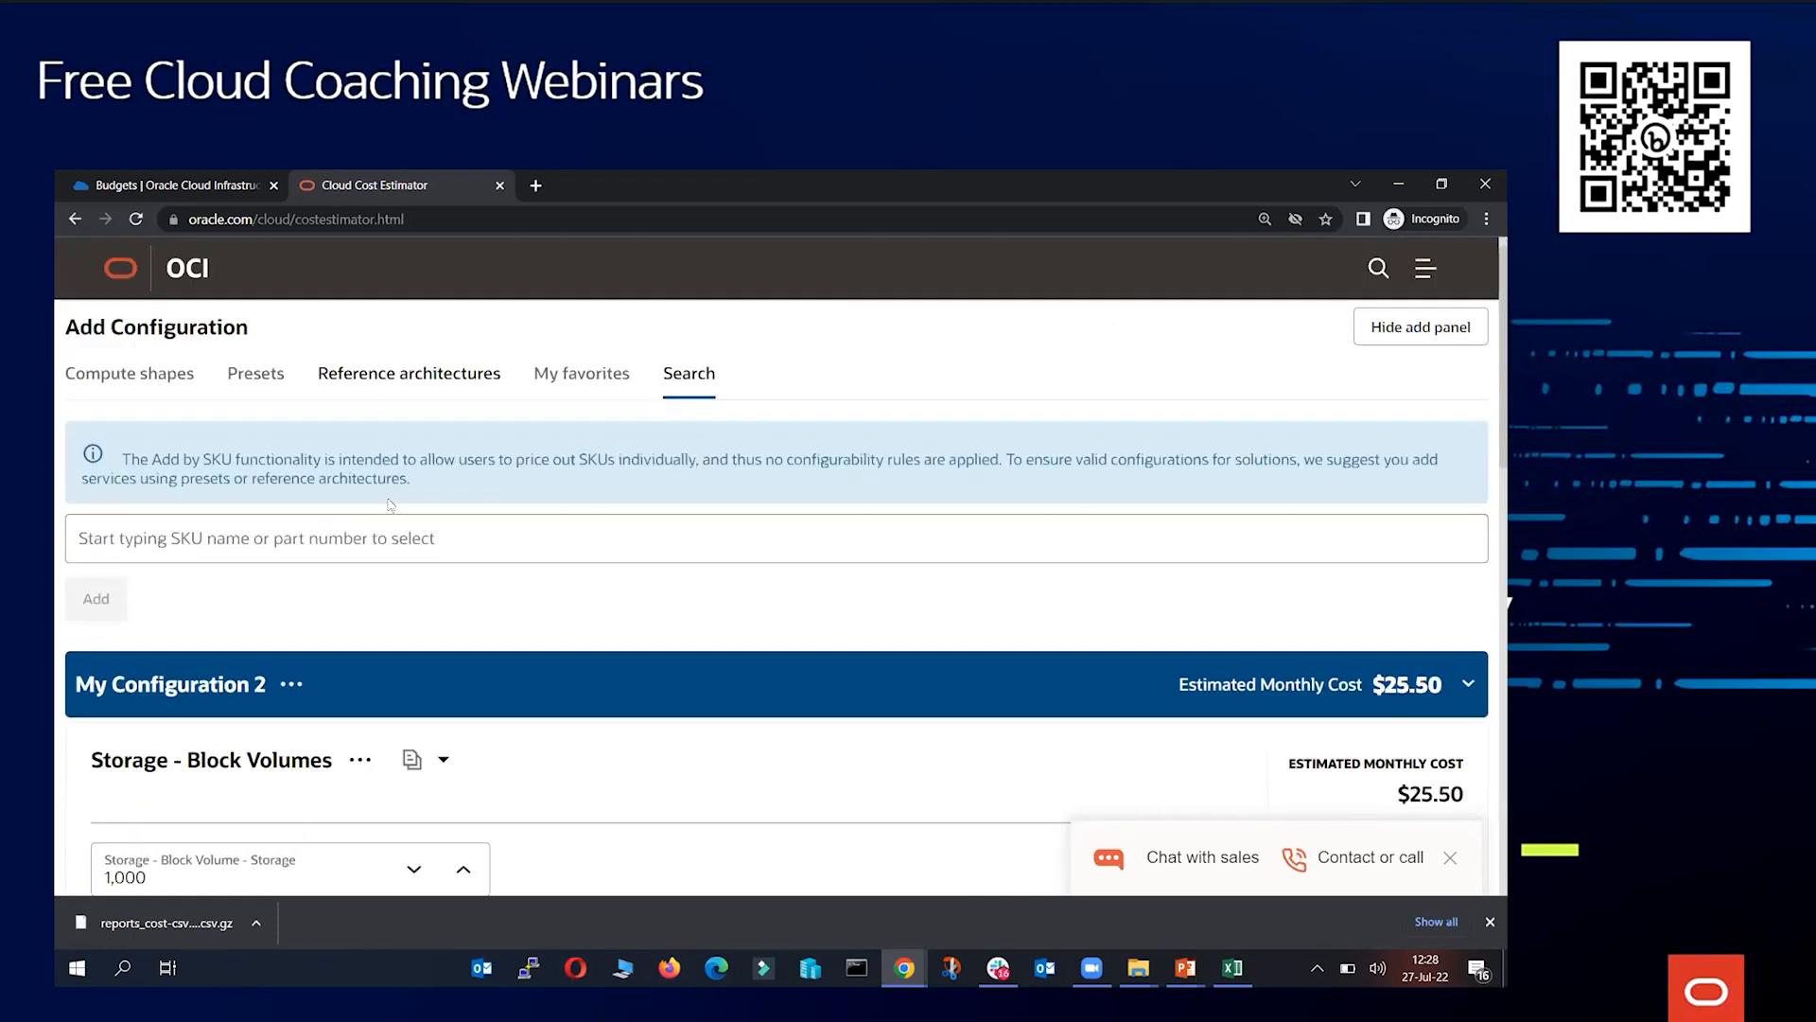
scroll(390, 505, down, 2)
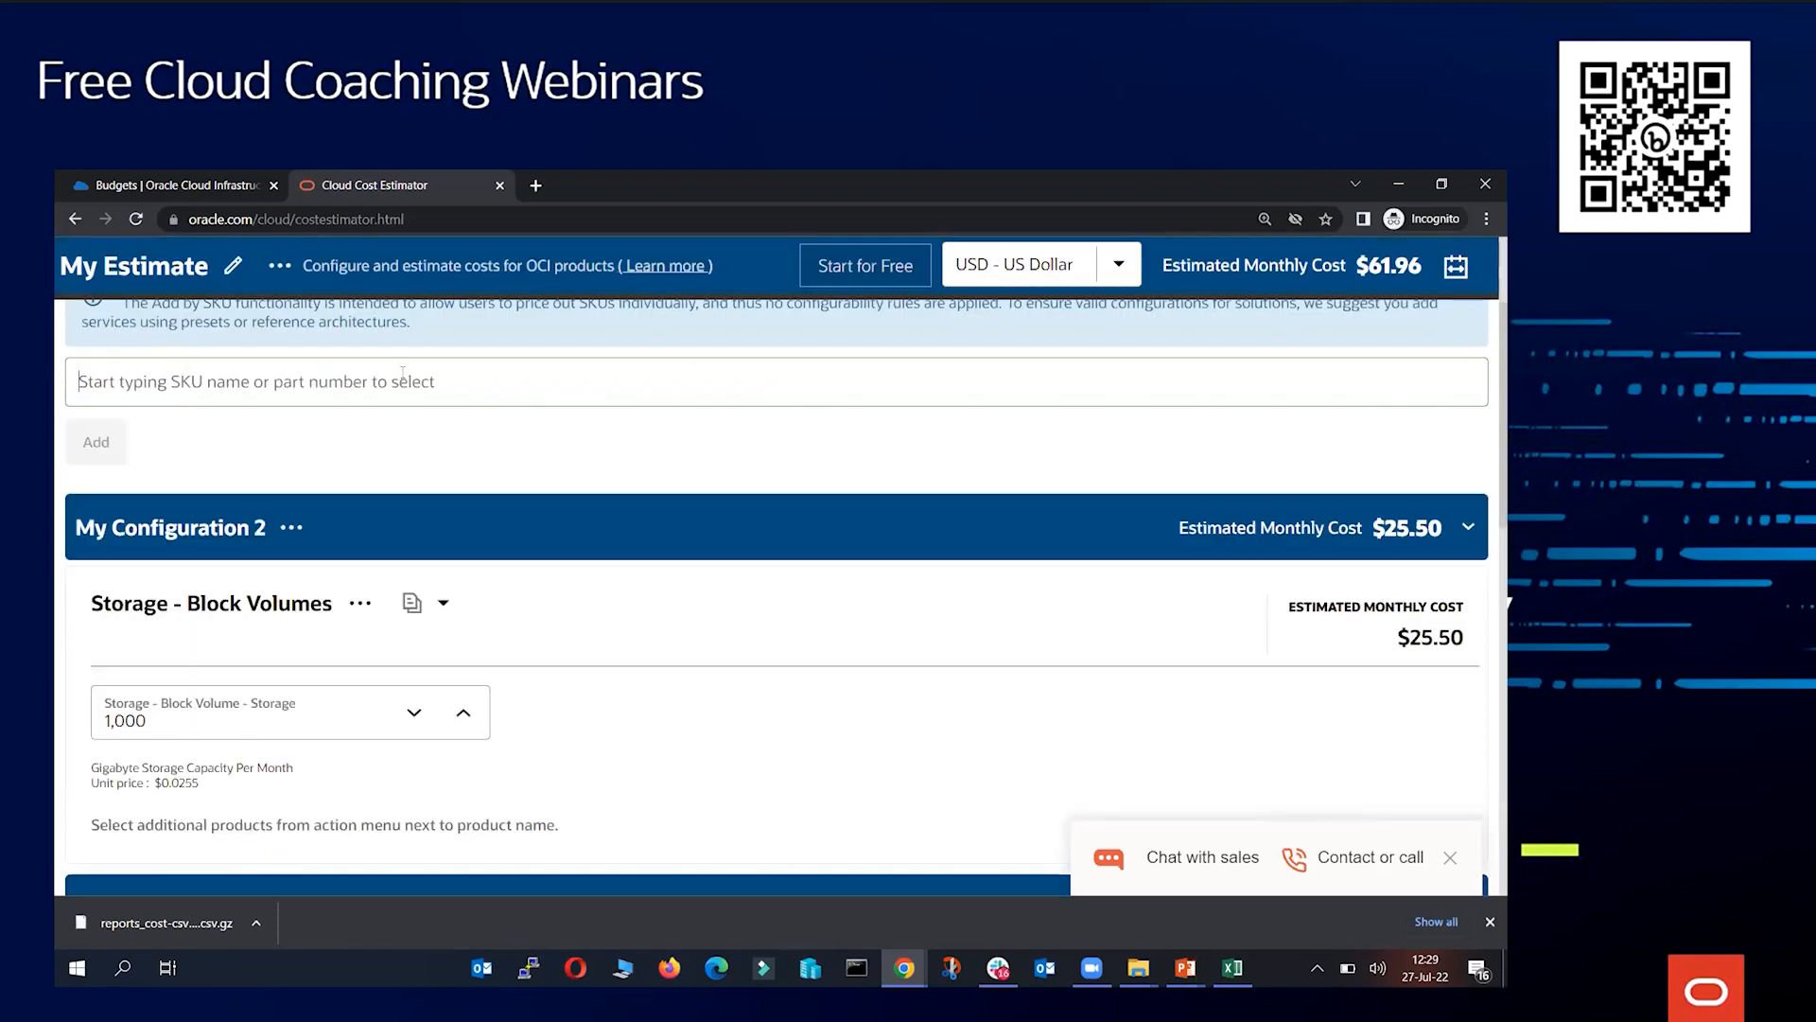
click(402, 378)
scroll(398, 572, down, 5)
scroll(402, 579, down, 9)
scroll(436, 574, down, 9)
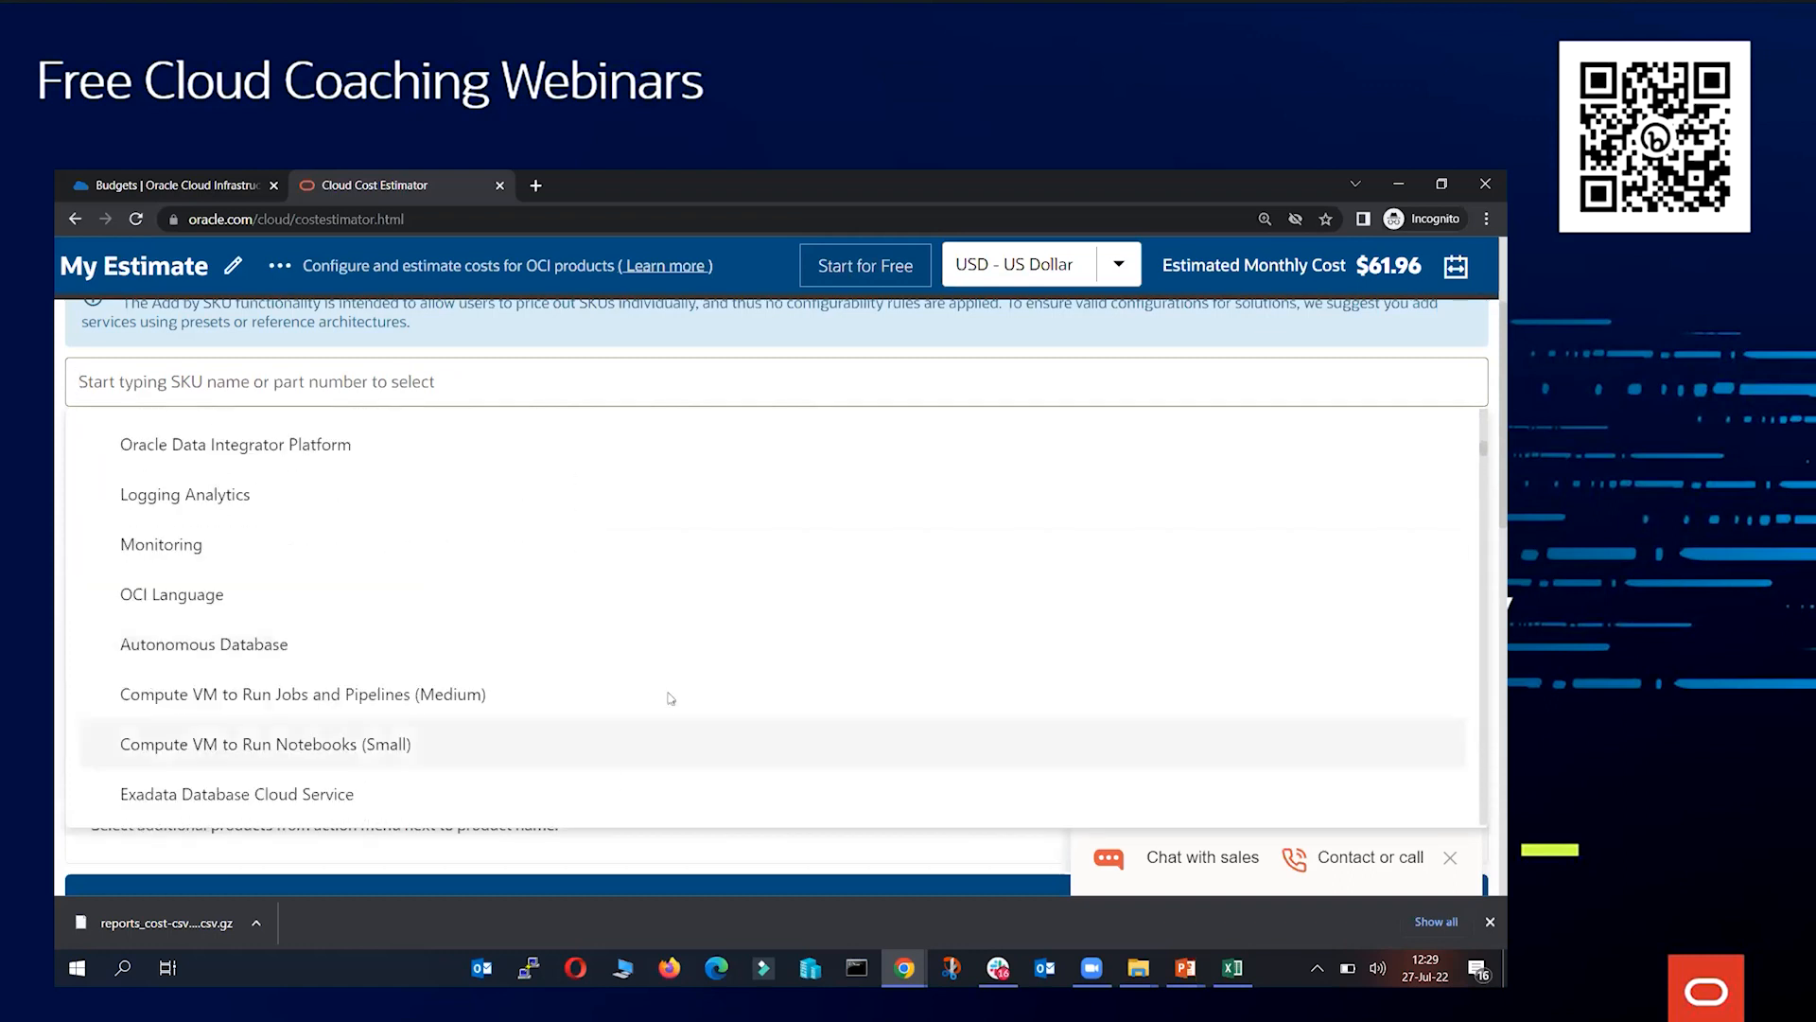
click(499, 347)
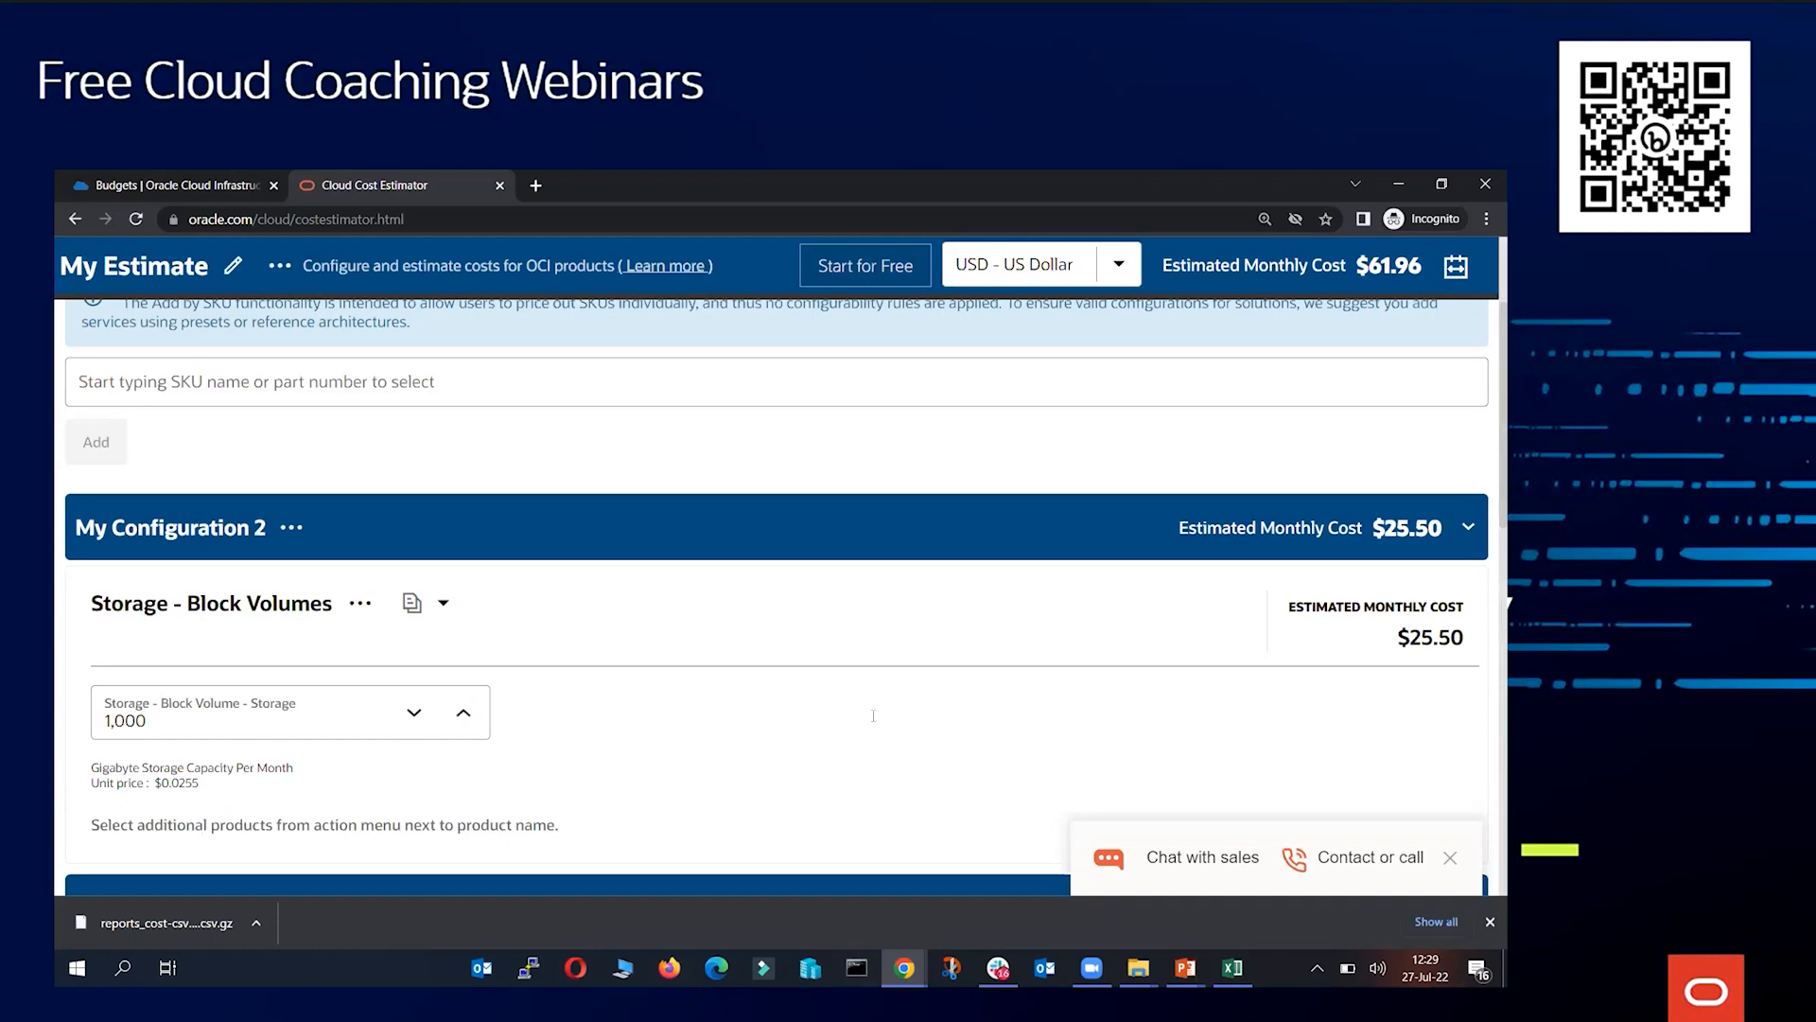
scroll(898, 432, up, 3)
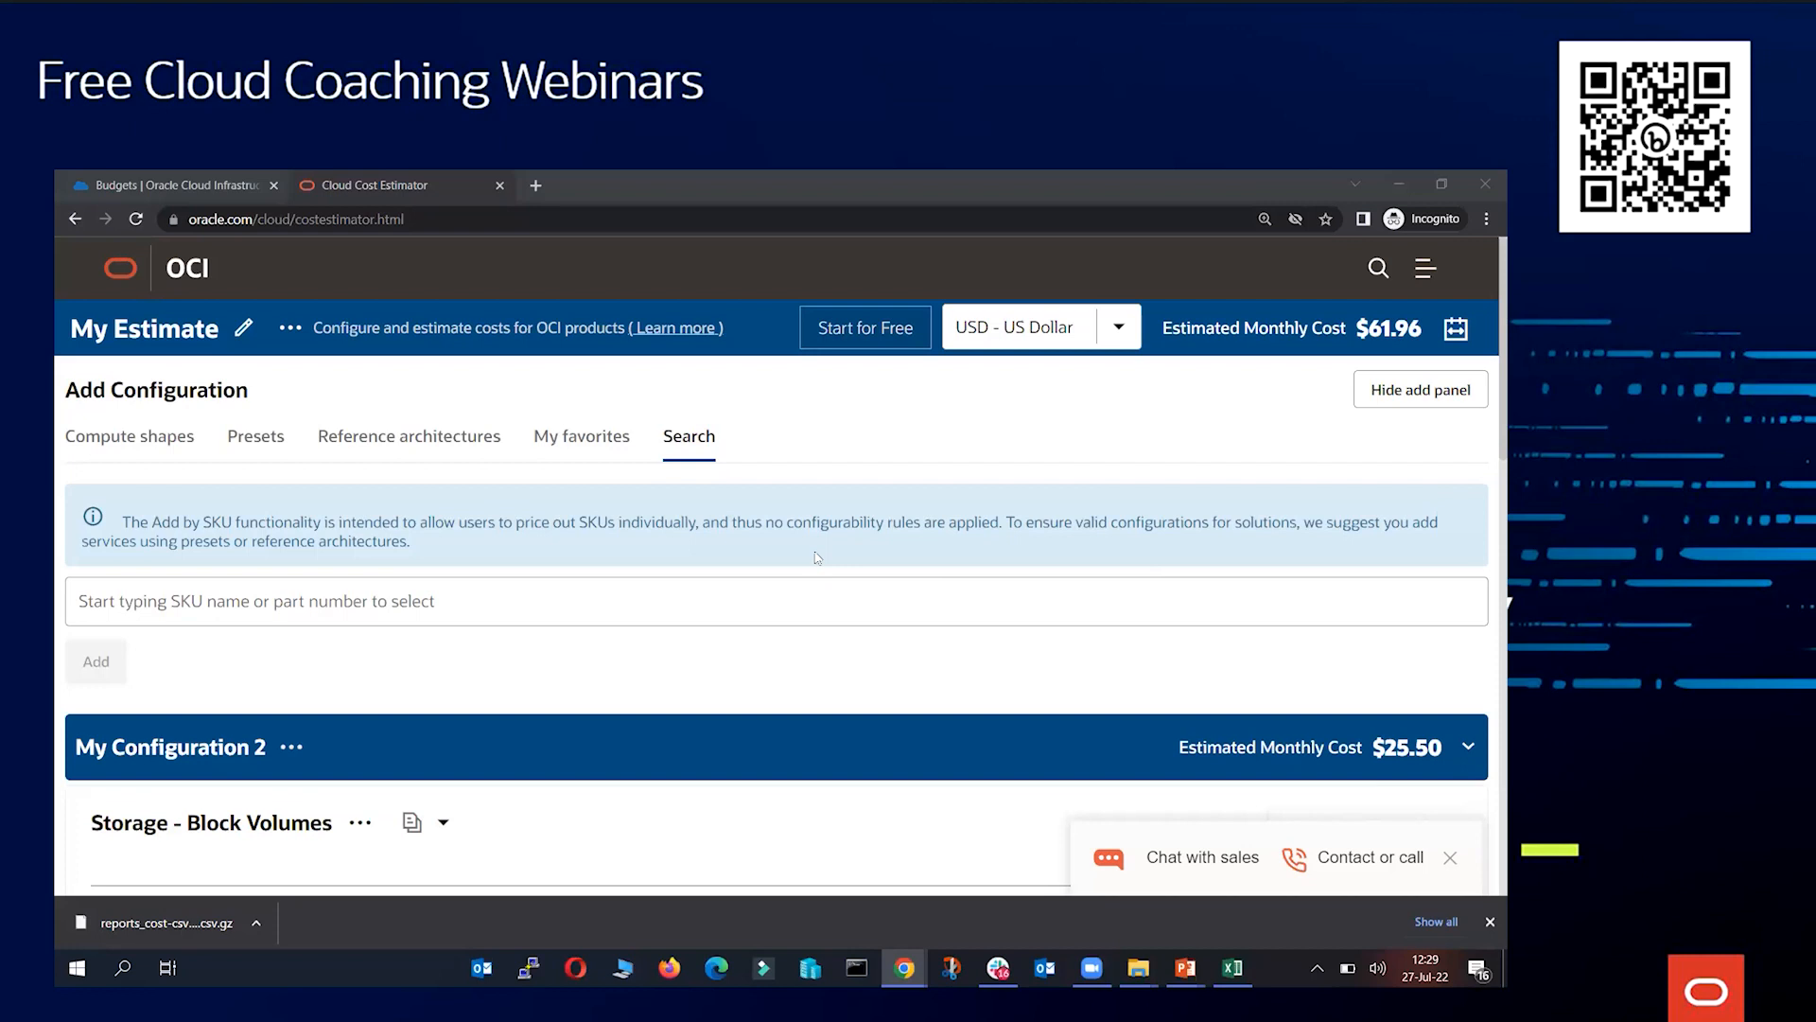
Return to the OCI console and open the Cloud Advisor overview under Governance & Administration
click(139, 189)
click(278, 816)
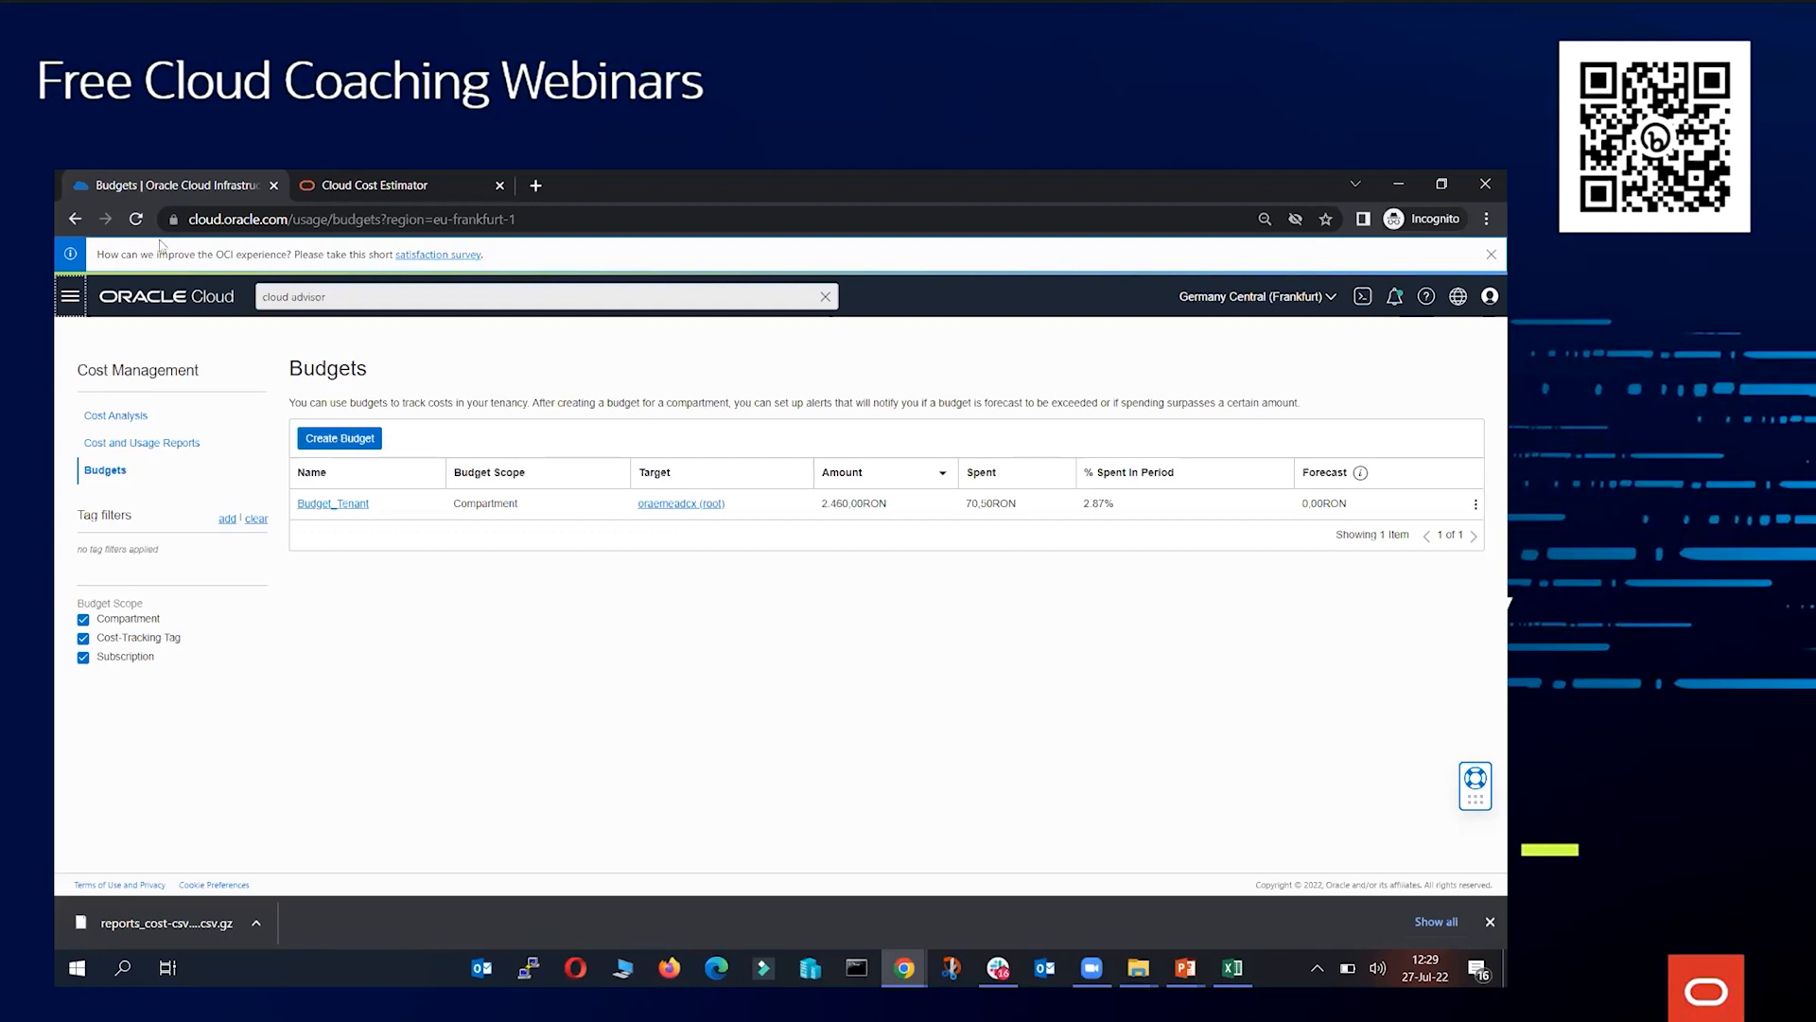
click(70, 296)
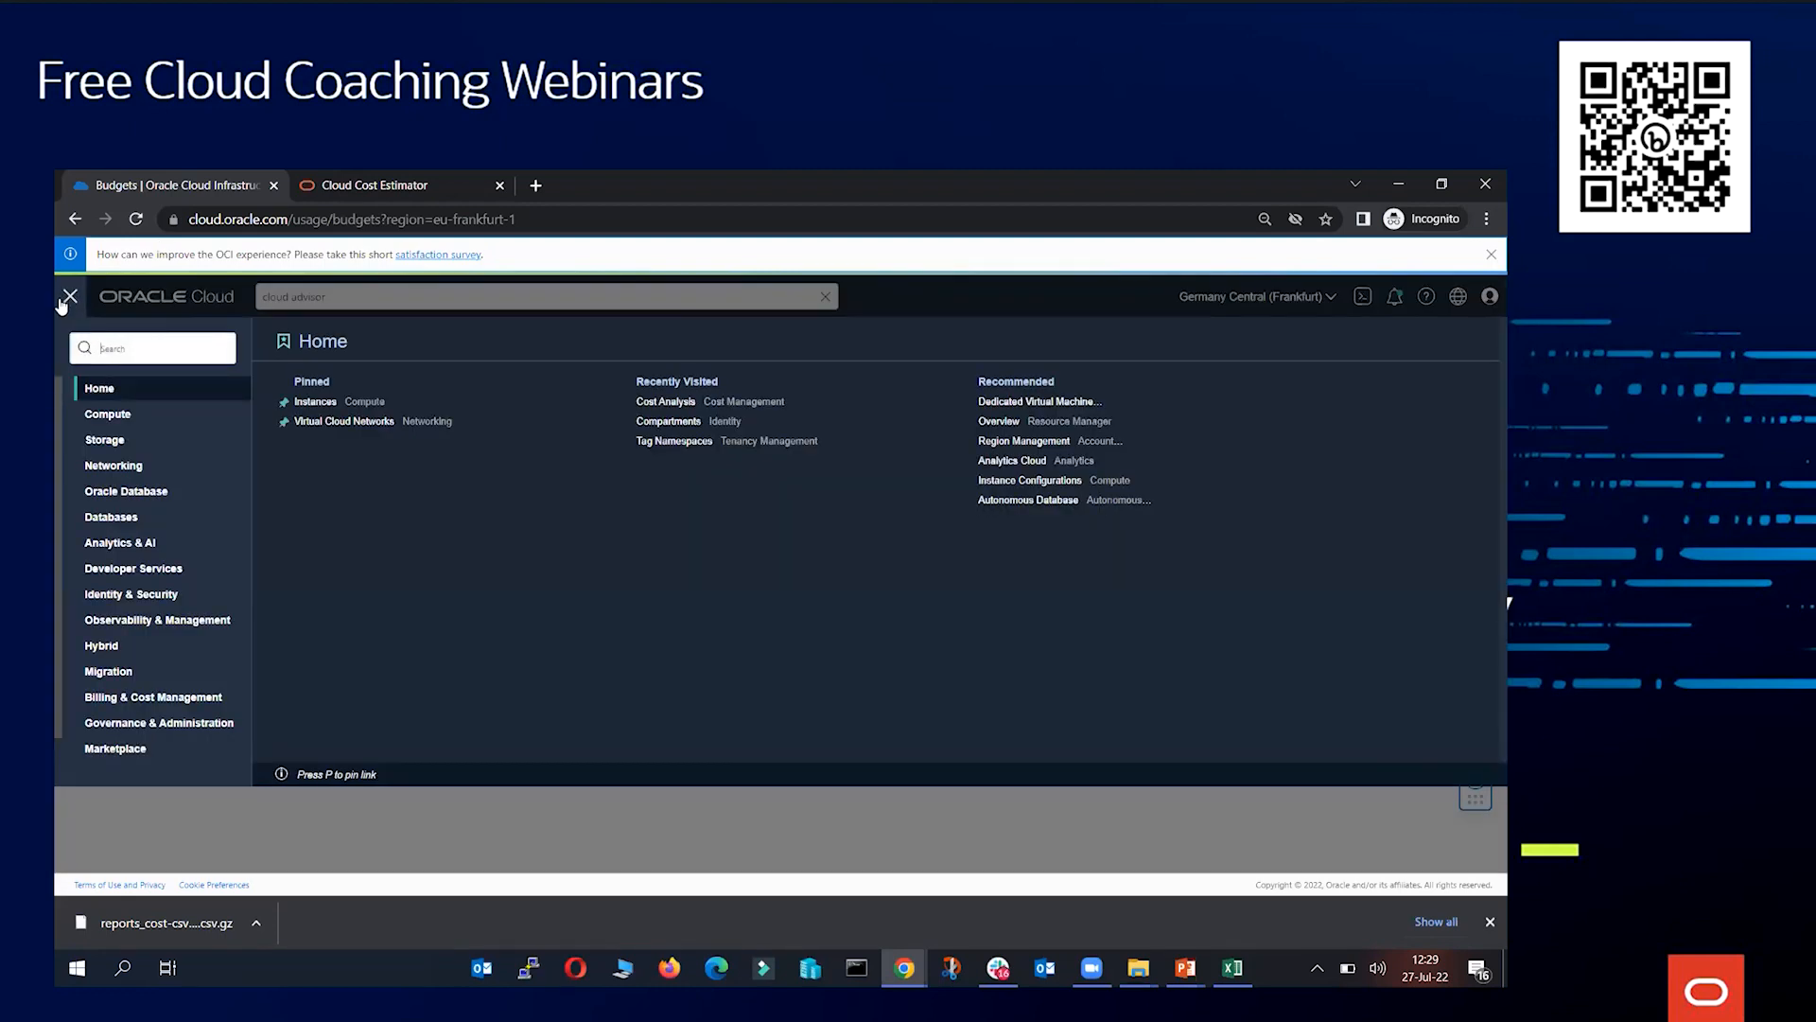
scroll(162, 673, down, 1)
click(169, 700)
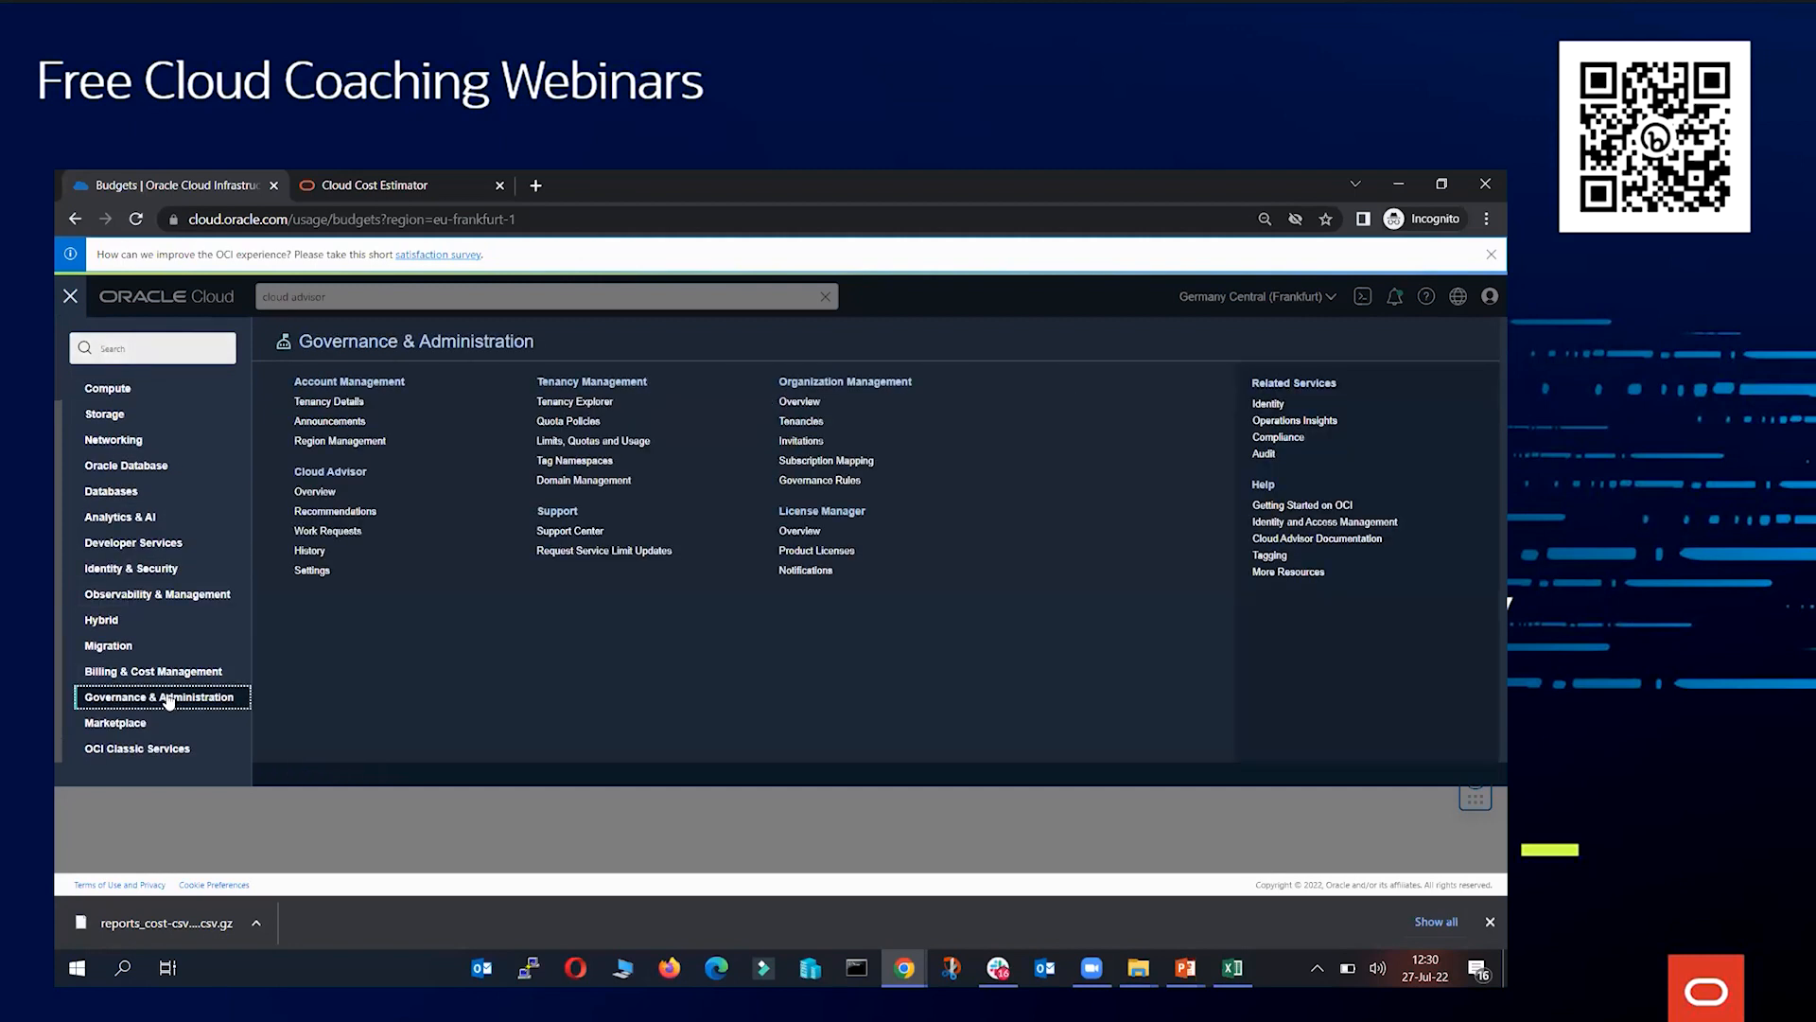
click(339, 474)
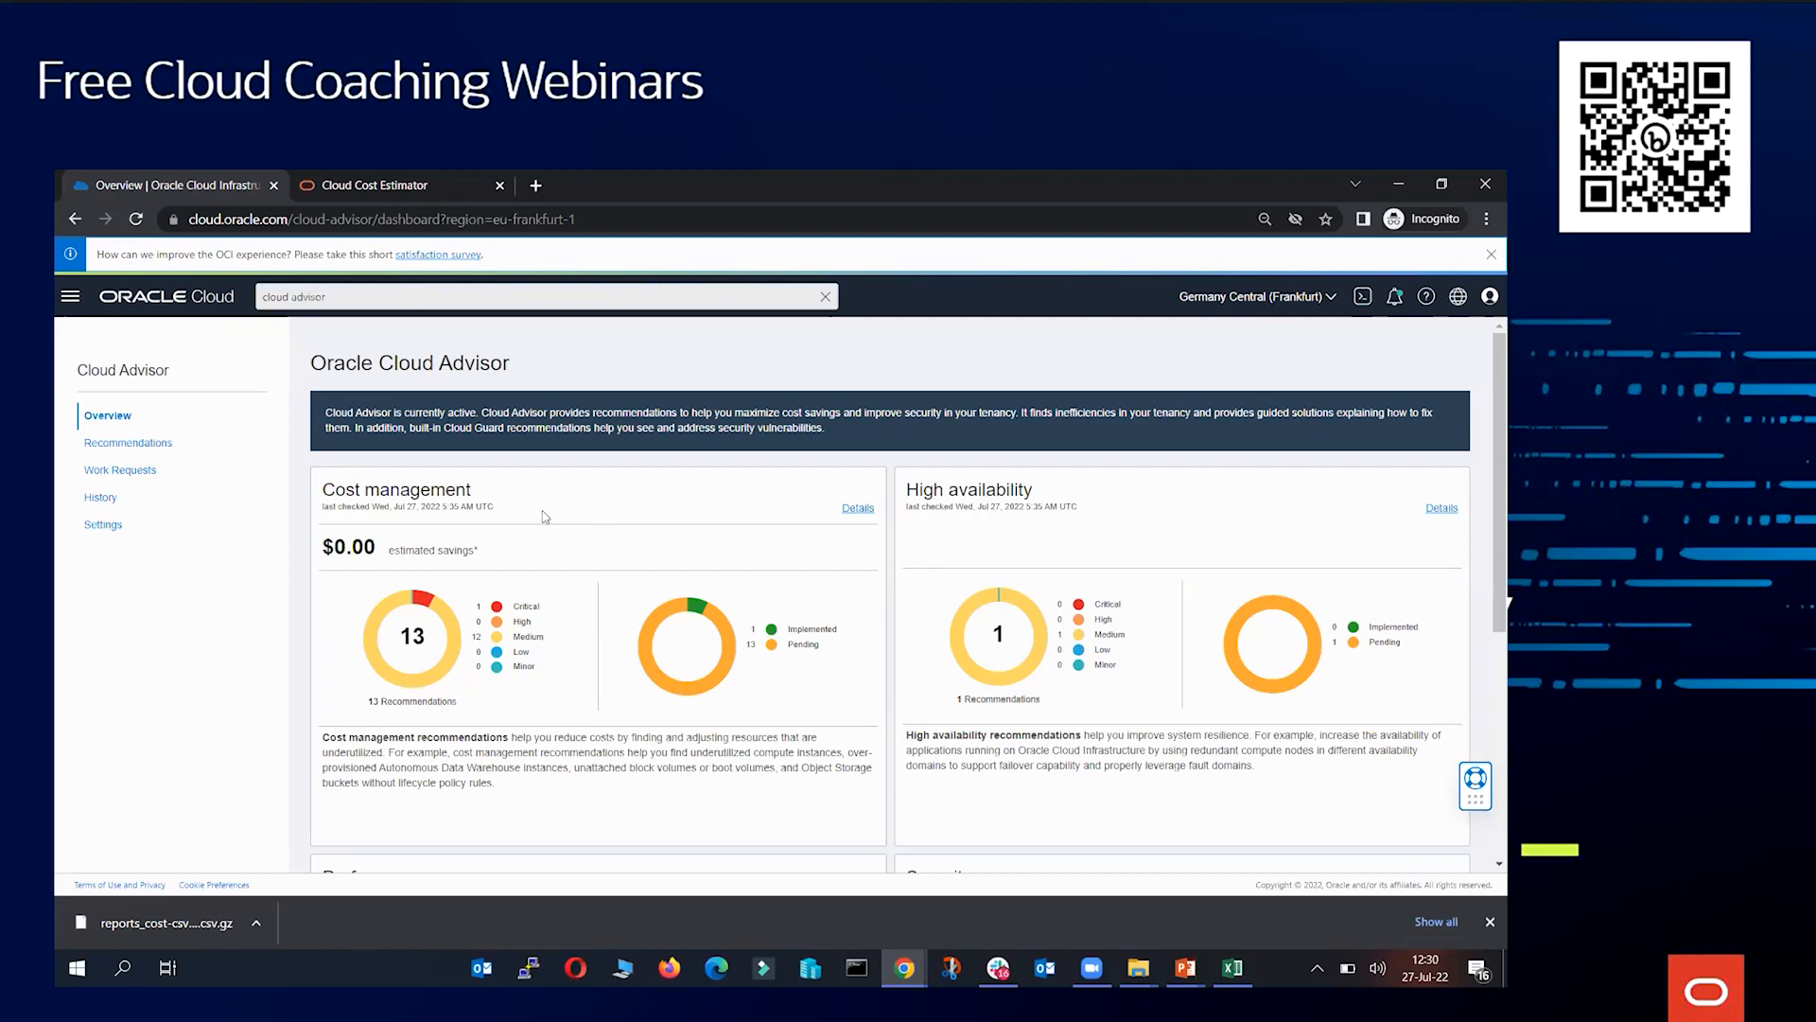
Open Cloud Advisor recommendations and inspect the Delete unattached block volumes recommendation's resources
click(138, 450)
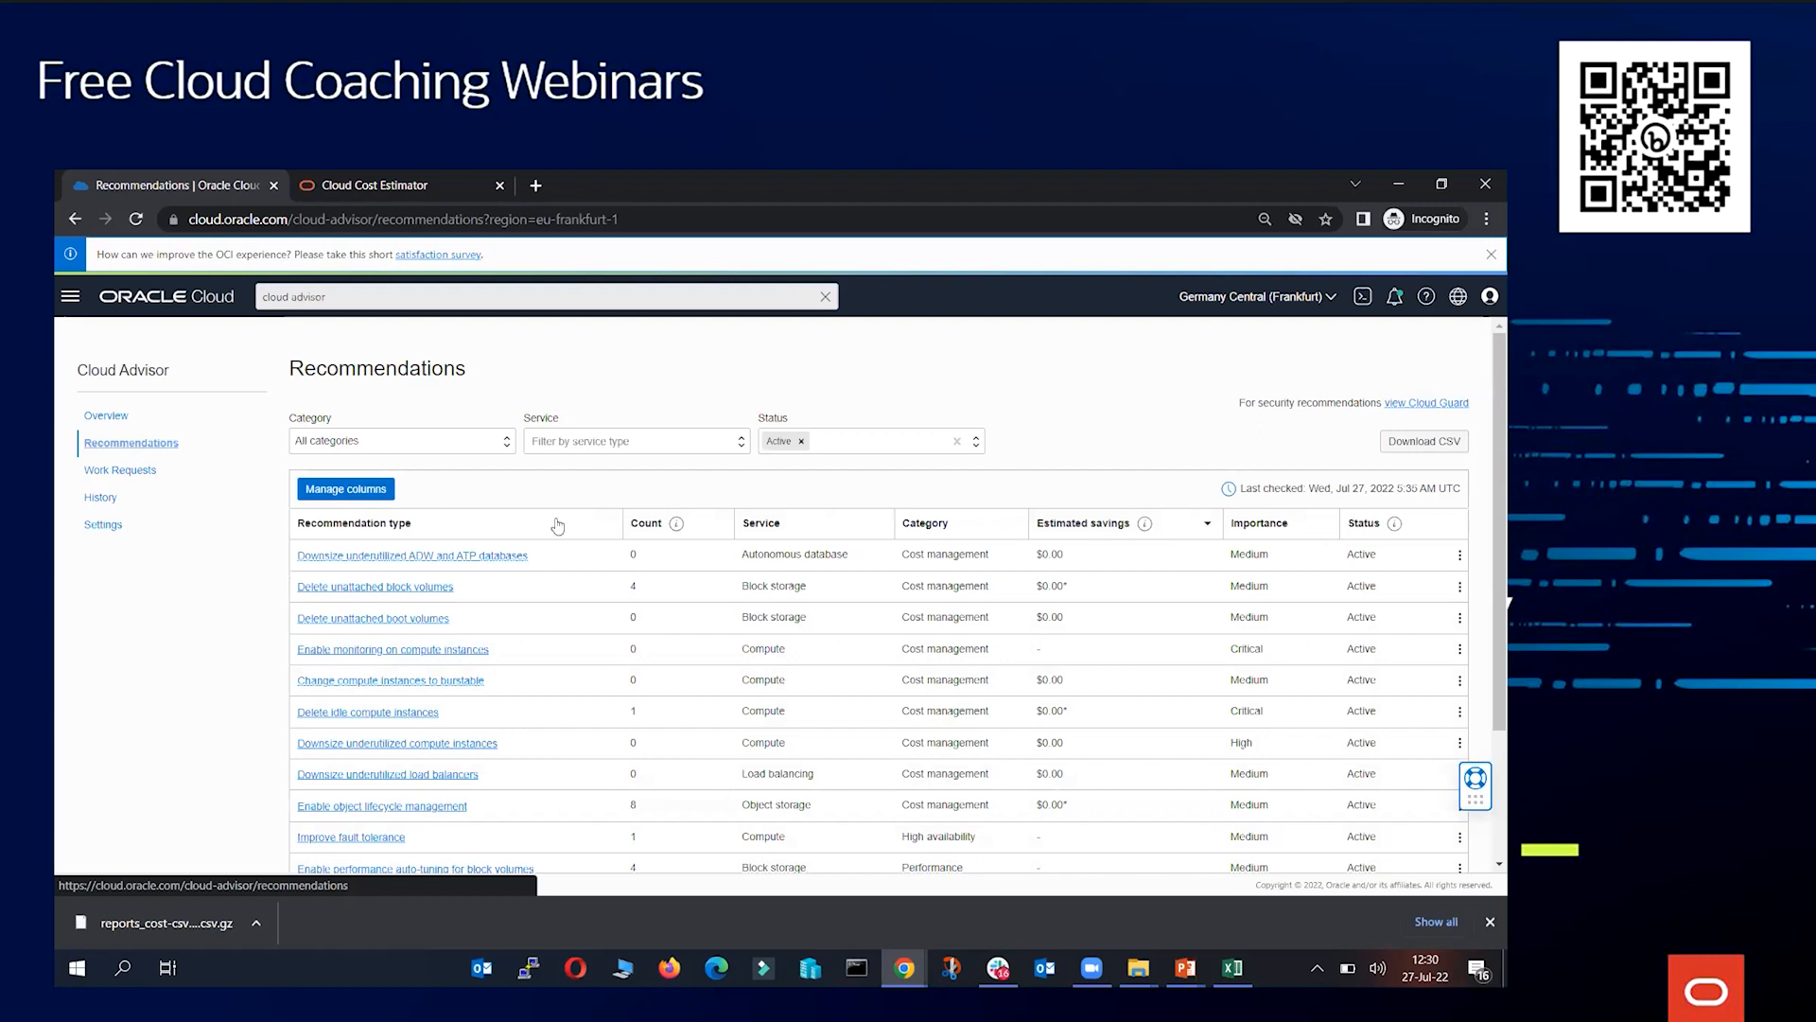
scroll(610, 535, down, 2)
scroll(610, 535, up, 1)
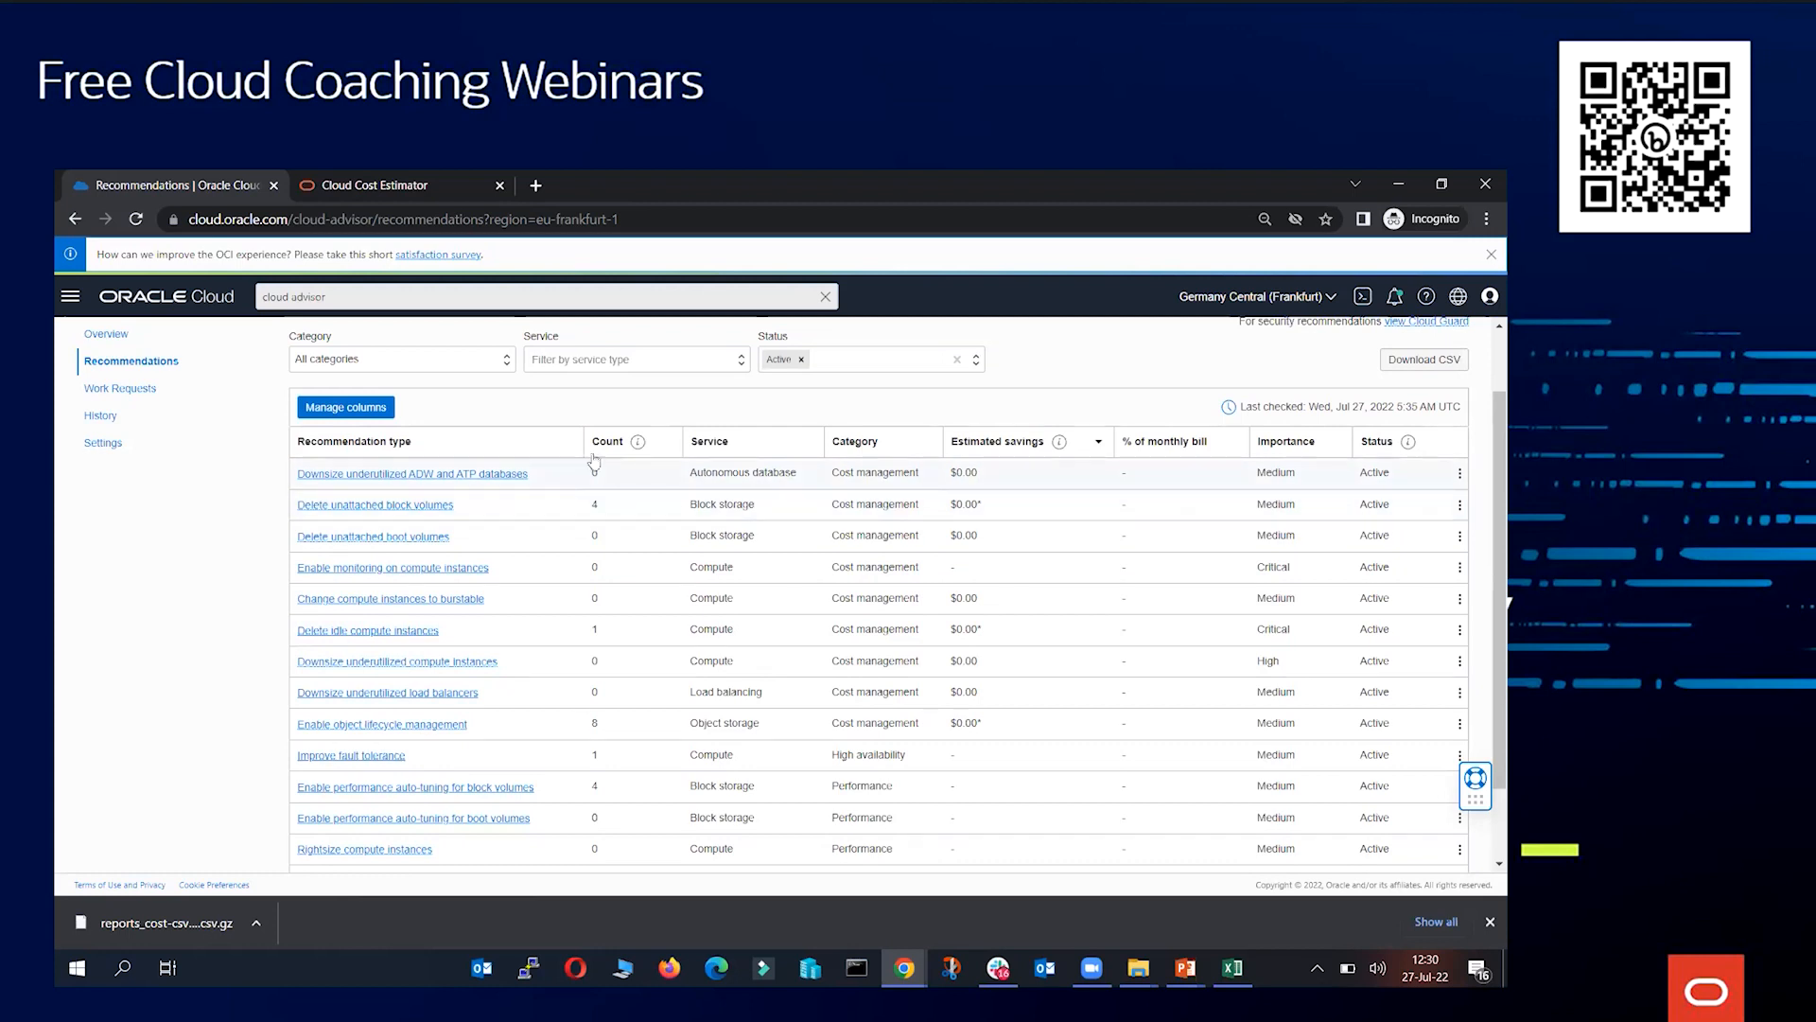
drag(485, 509, 301, 510)
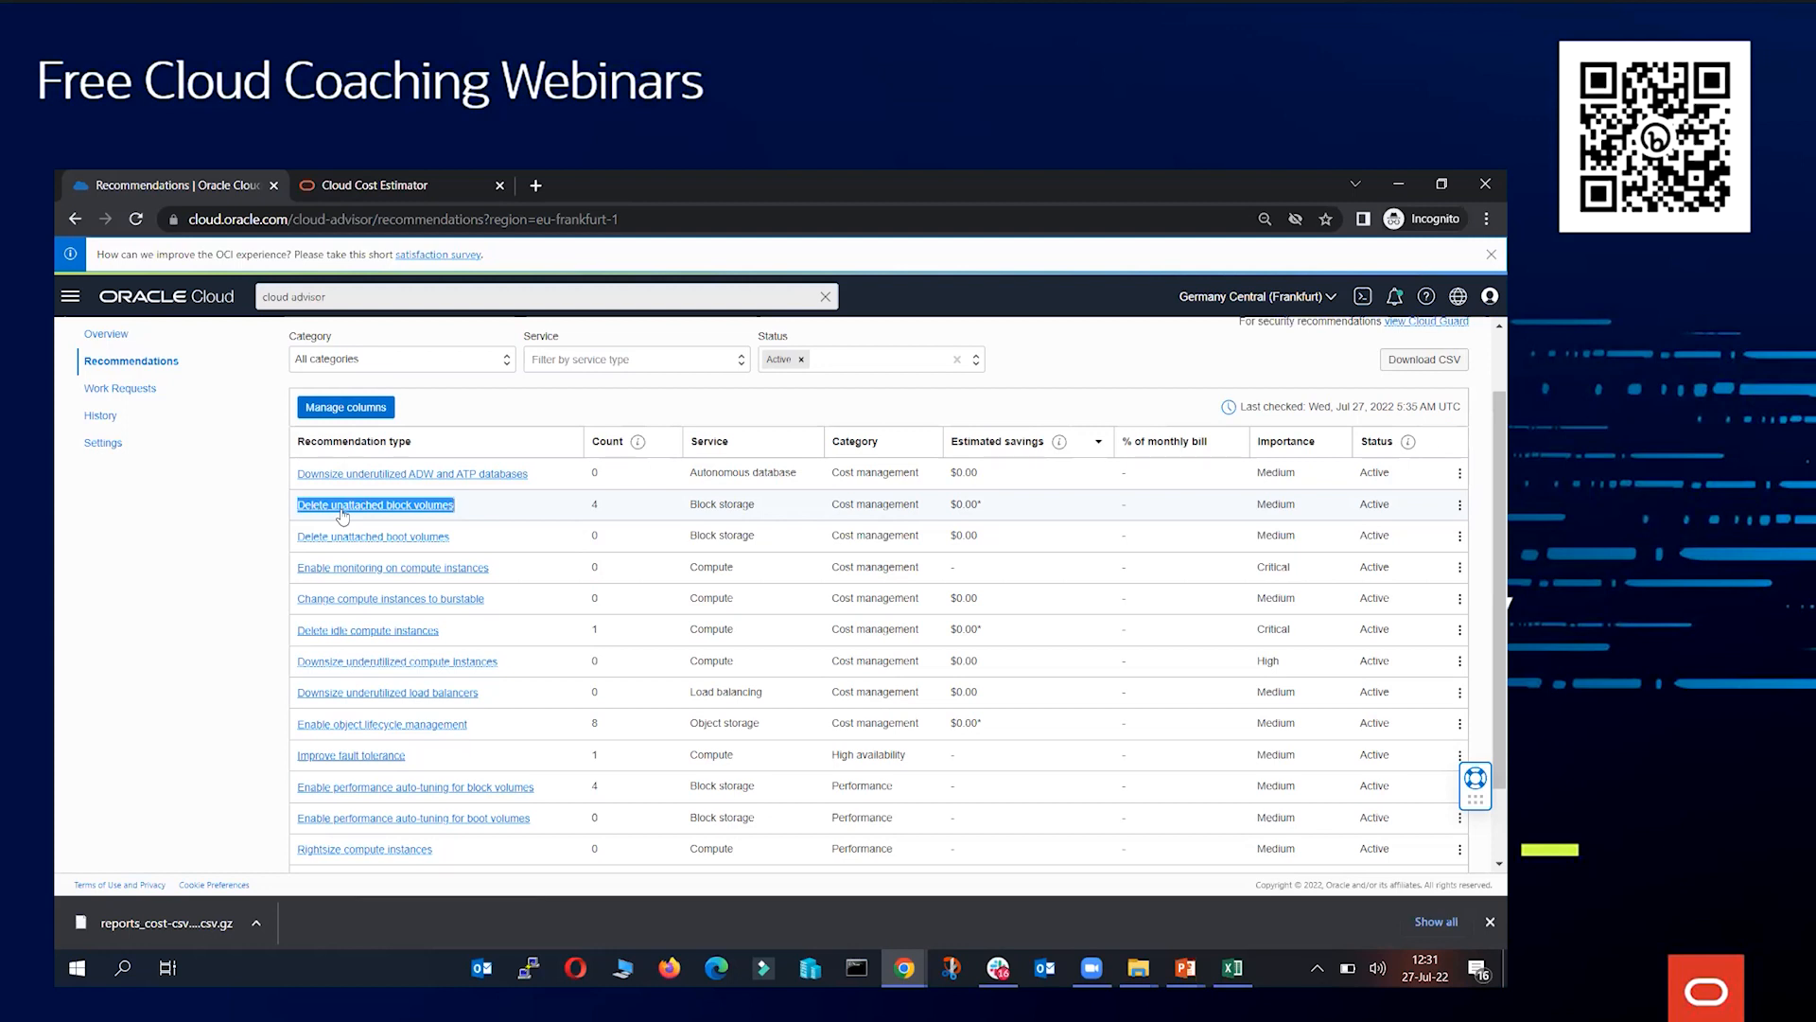
click(342, 506)
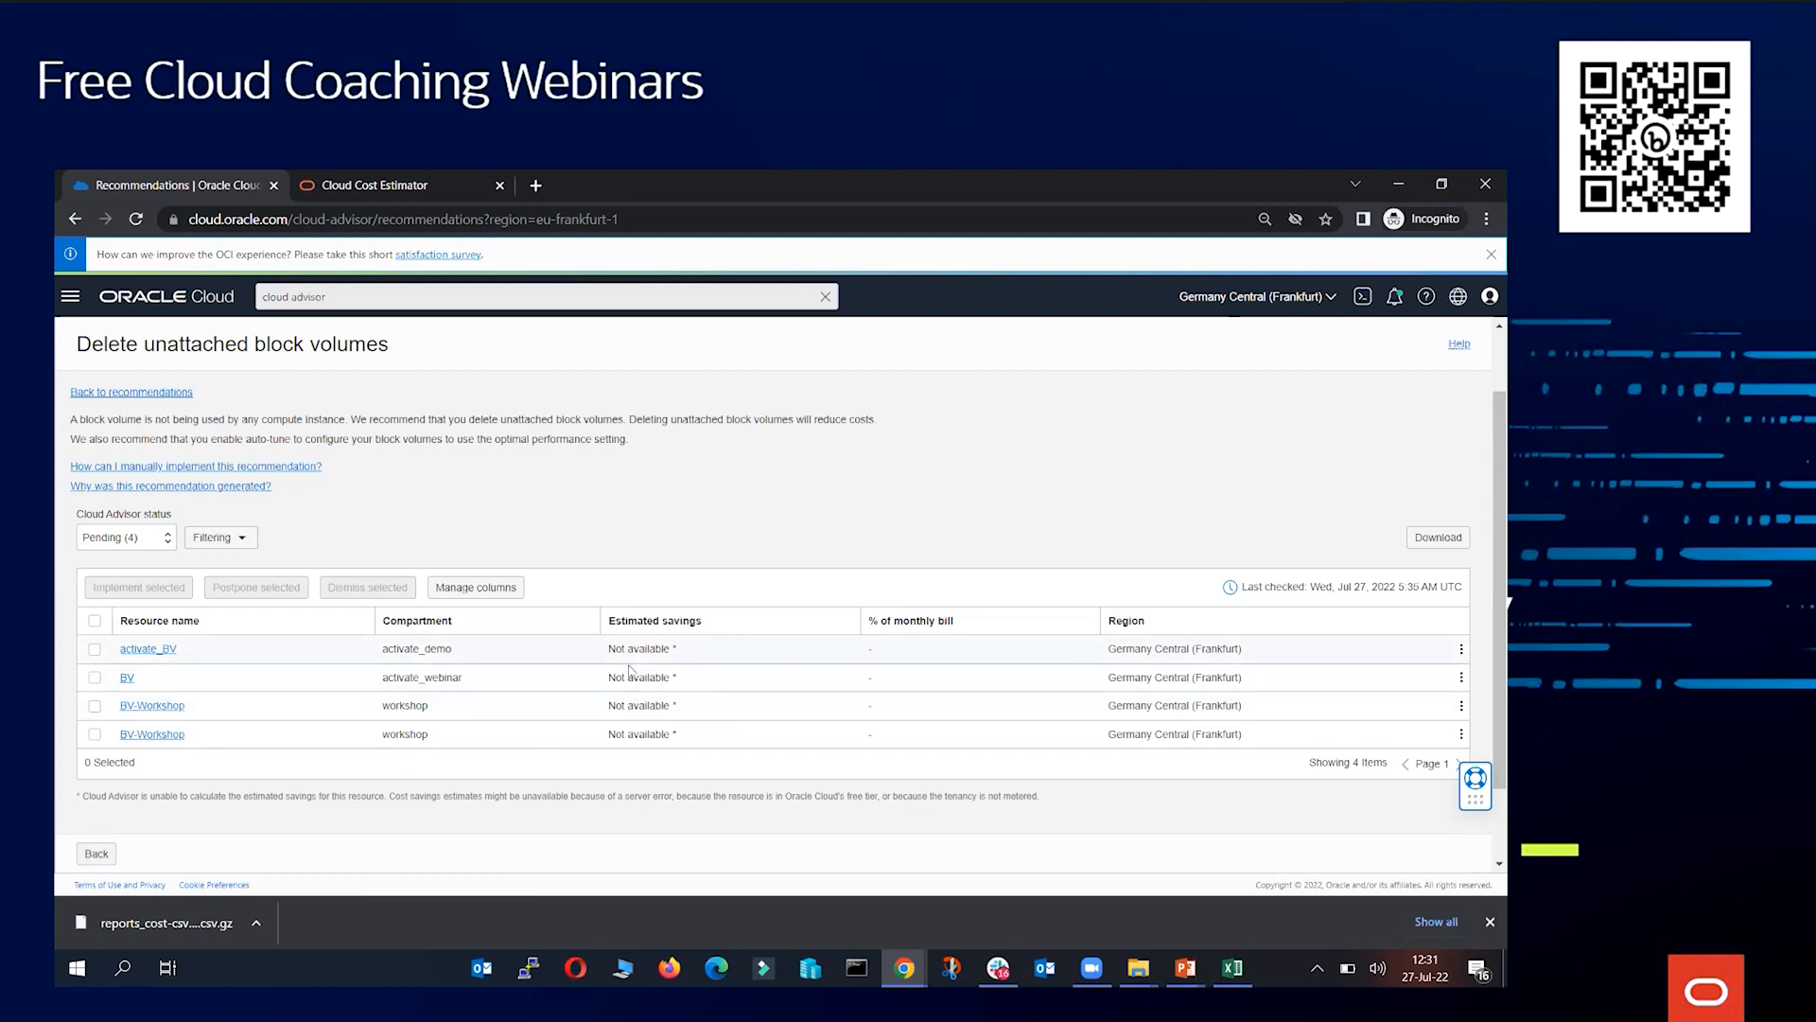
drag(610, 648, 570, 655)
click(689, 656)
click(600, 653)
click(96, 854)
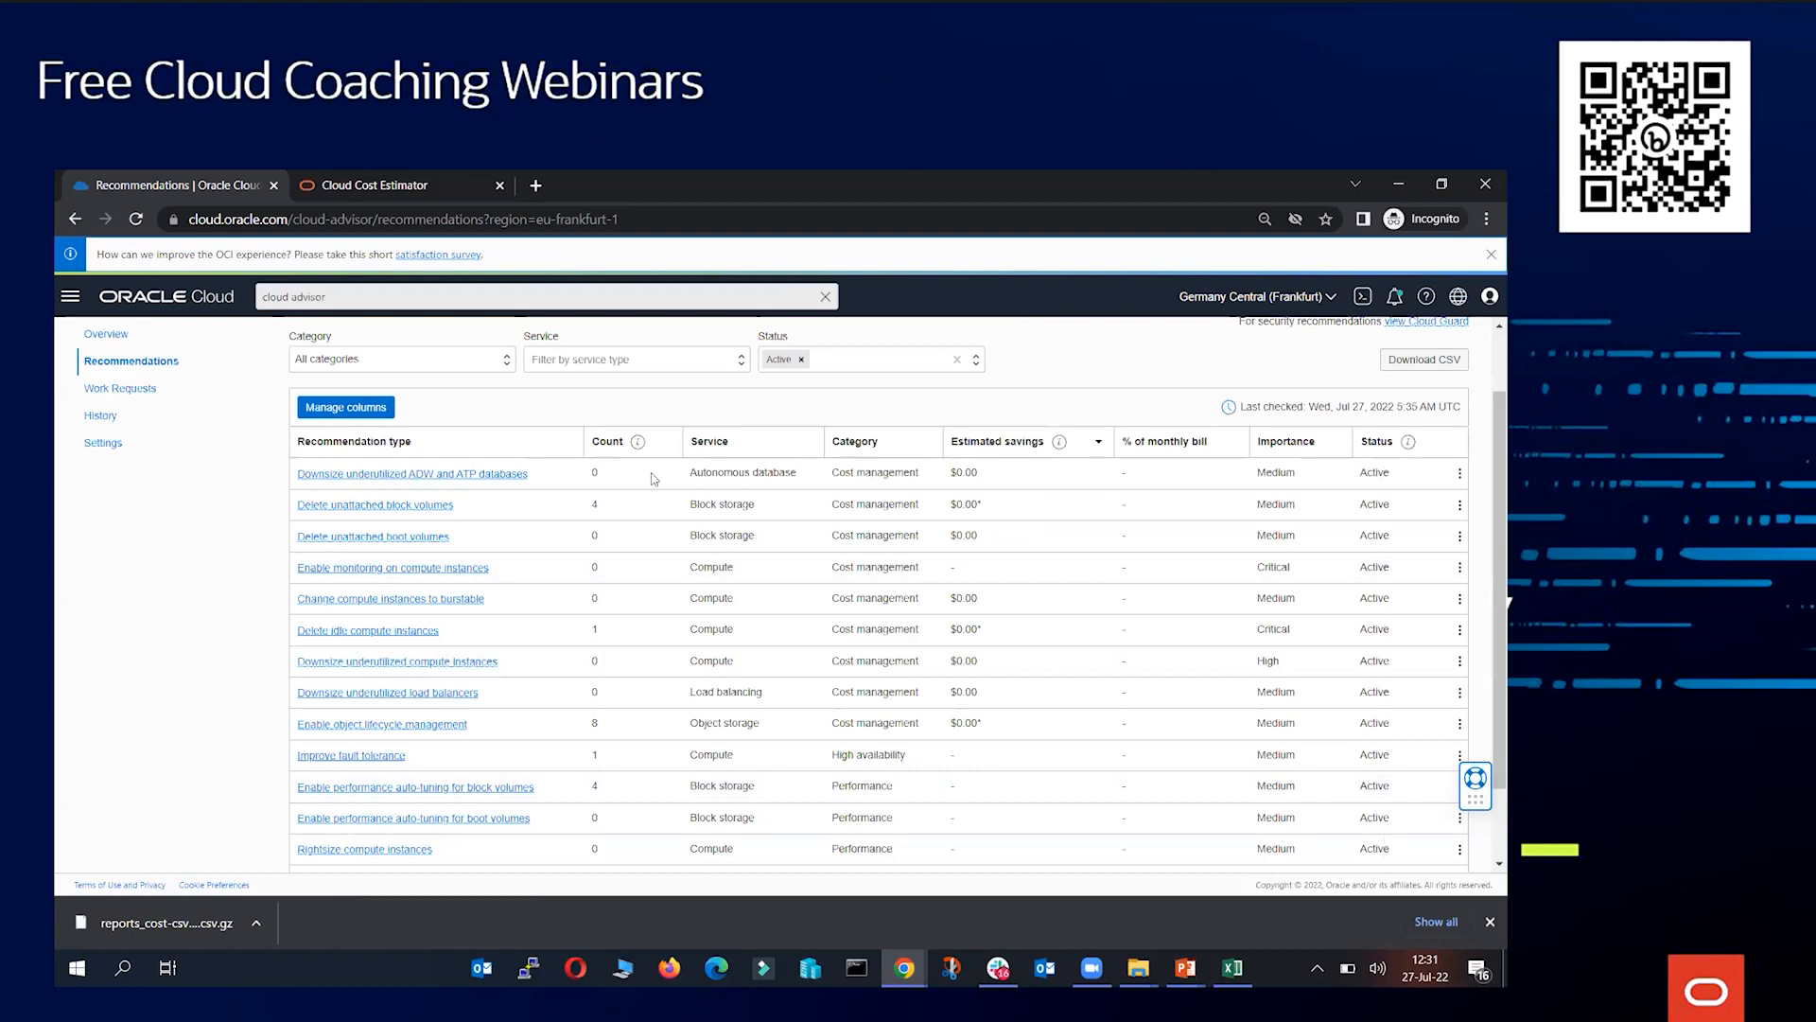
Examine the recommendations' estimated savings and the Downsize underutilized compute instances entry
drag(947, 506, 1015, 511)
scroll(539, 643, down, 2)
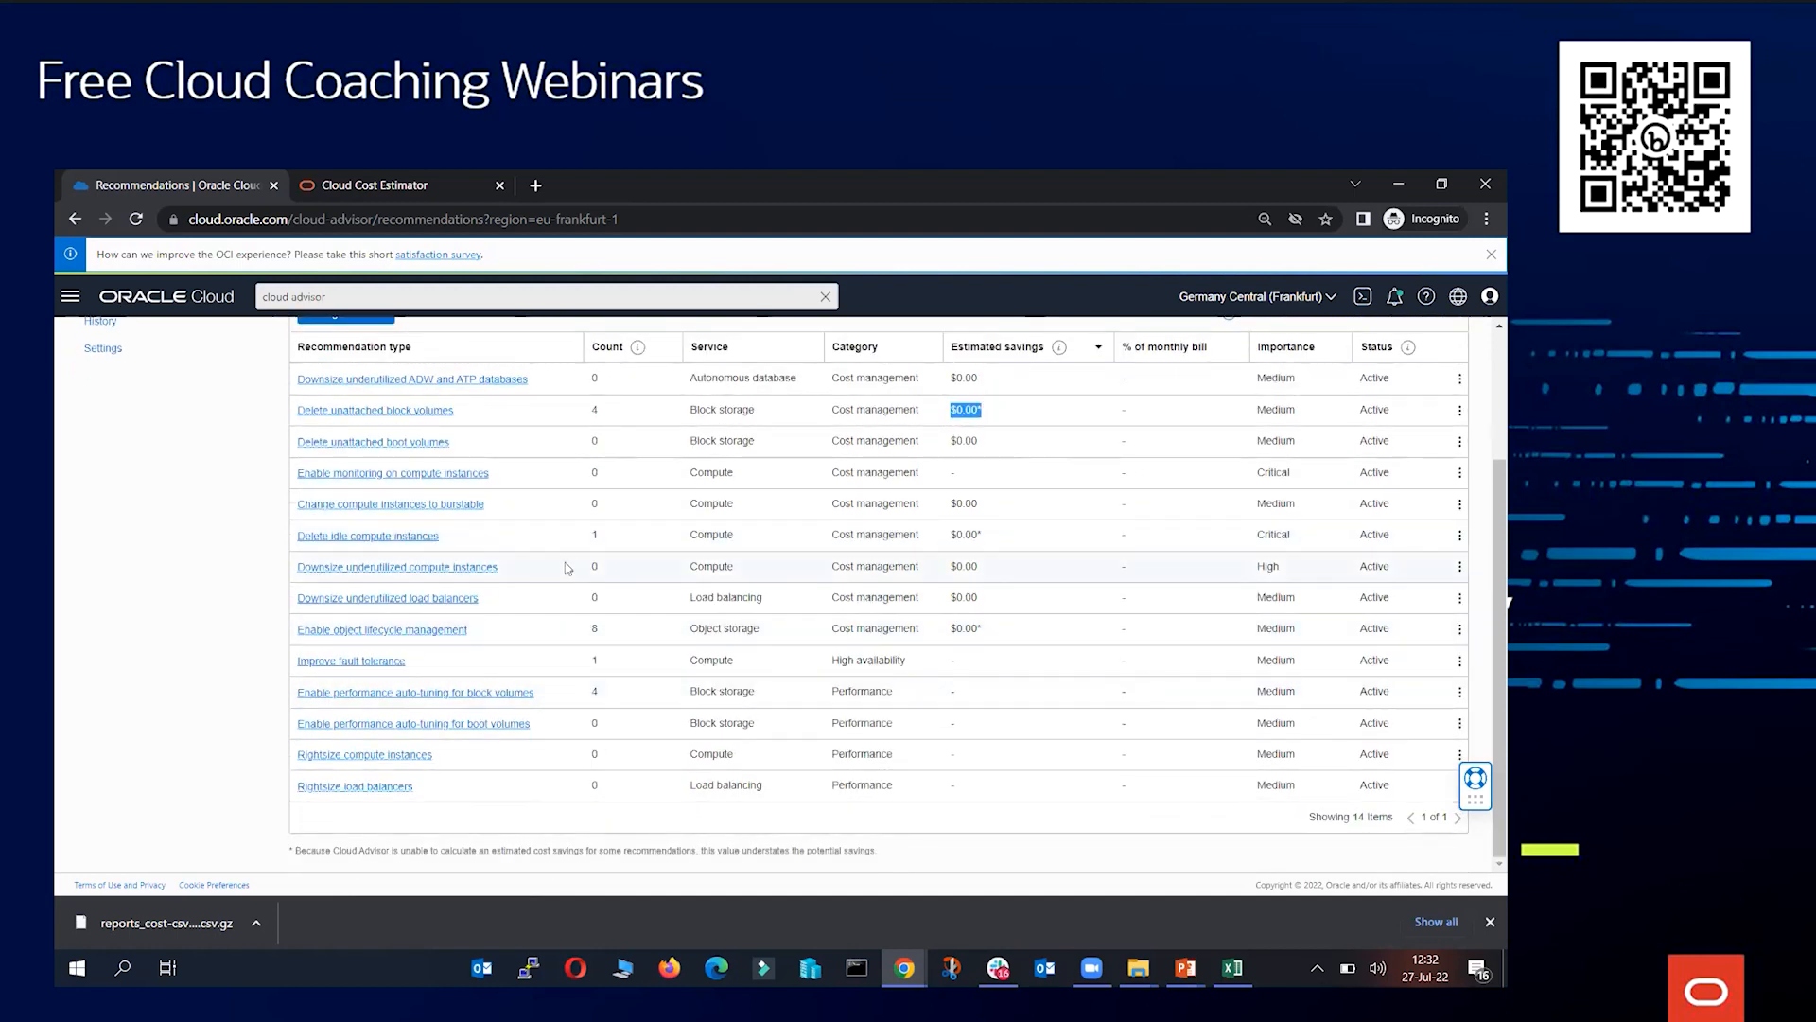
mouse_move(533, 567)
mouse_down()
mouse_move(296, 577)
mouse_move(600, 570)
mouse_move(544, 581)
mouse_up()
click(295, 578)
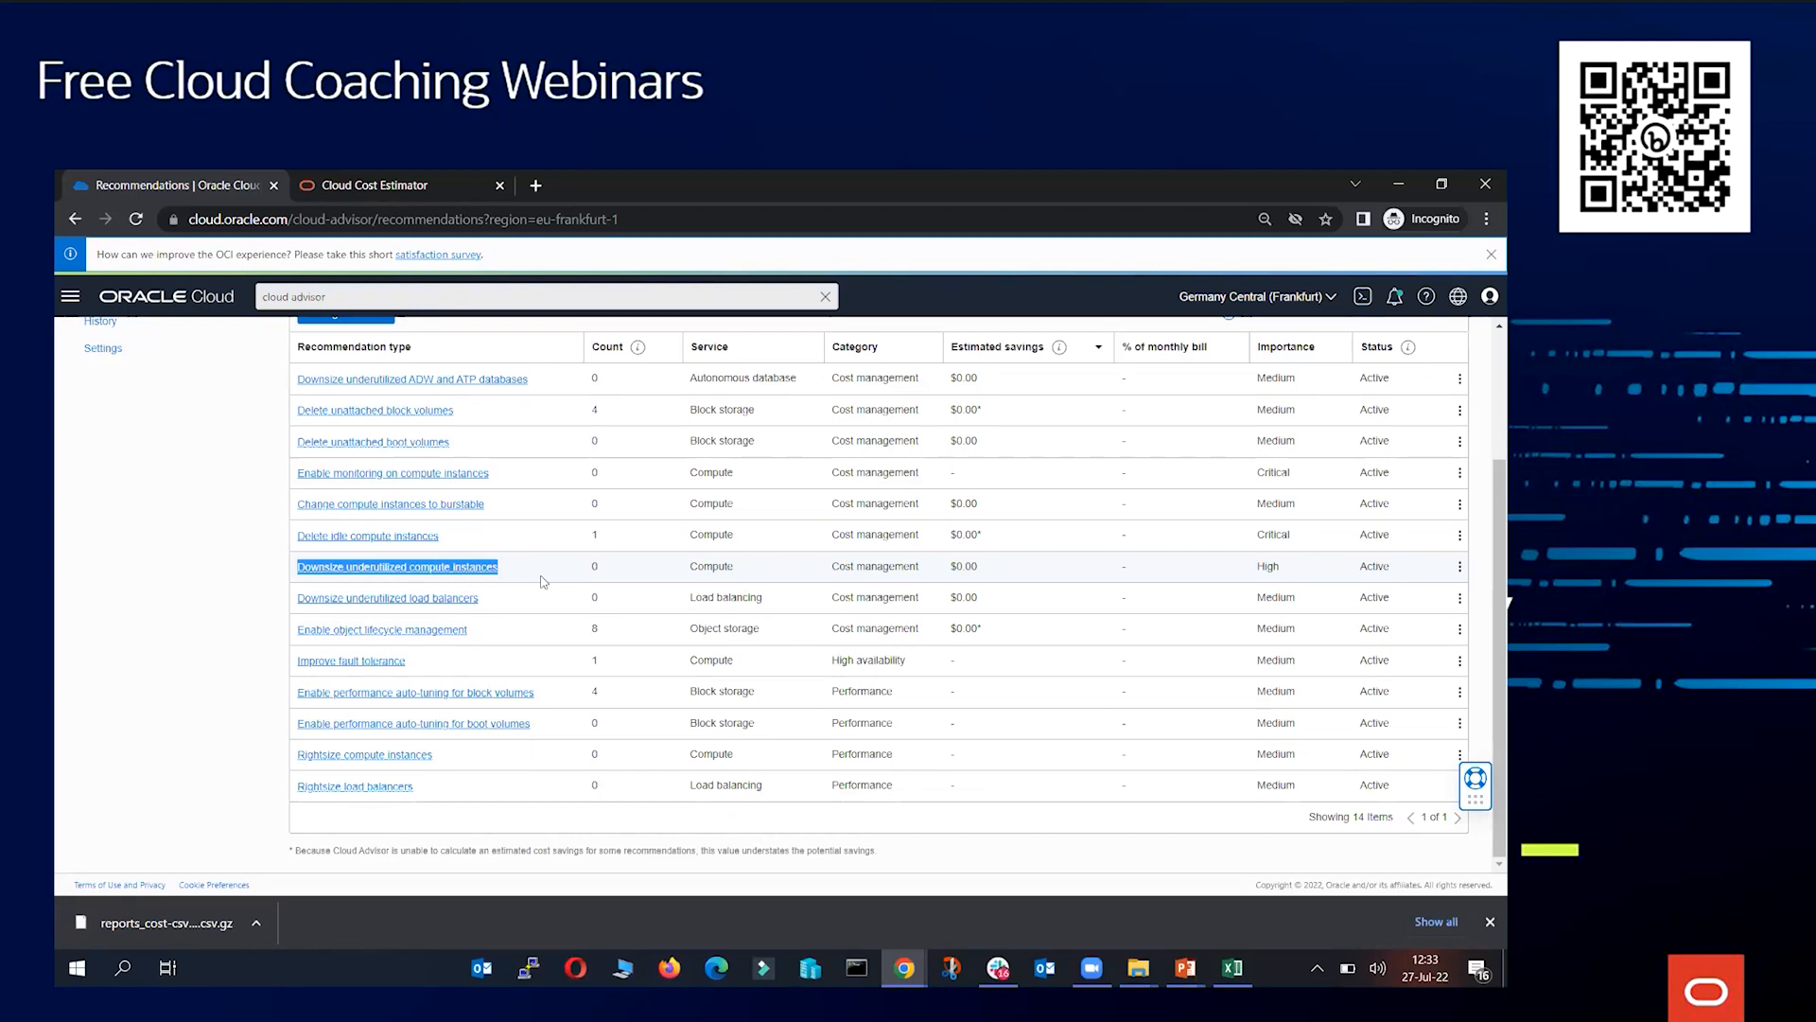
scroll(610, 621, up, 3)
scroll(608, 625, down, 1)
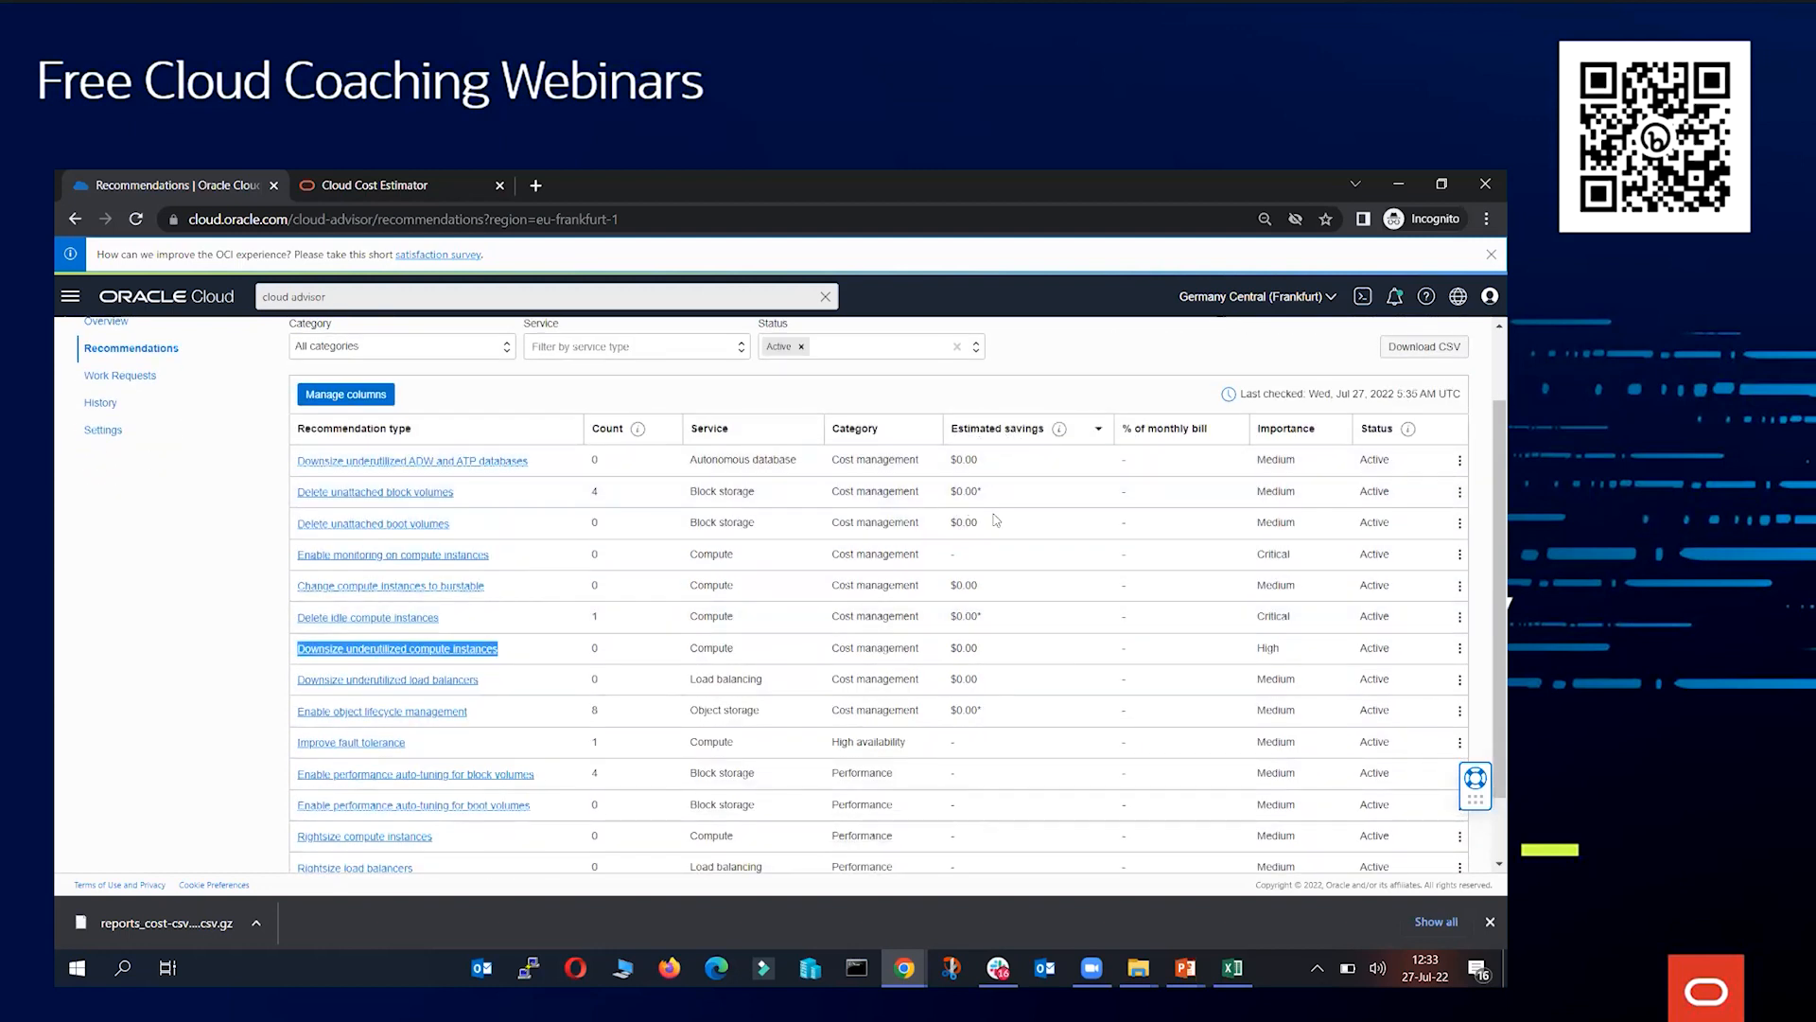
scroll(734, 608, up, 1)
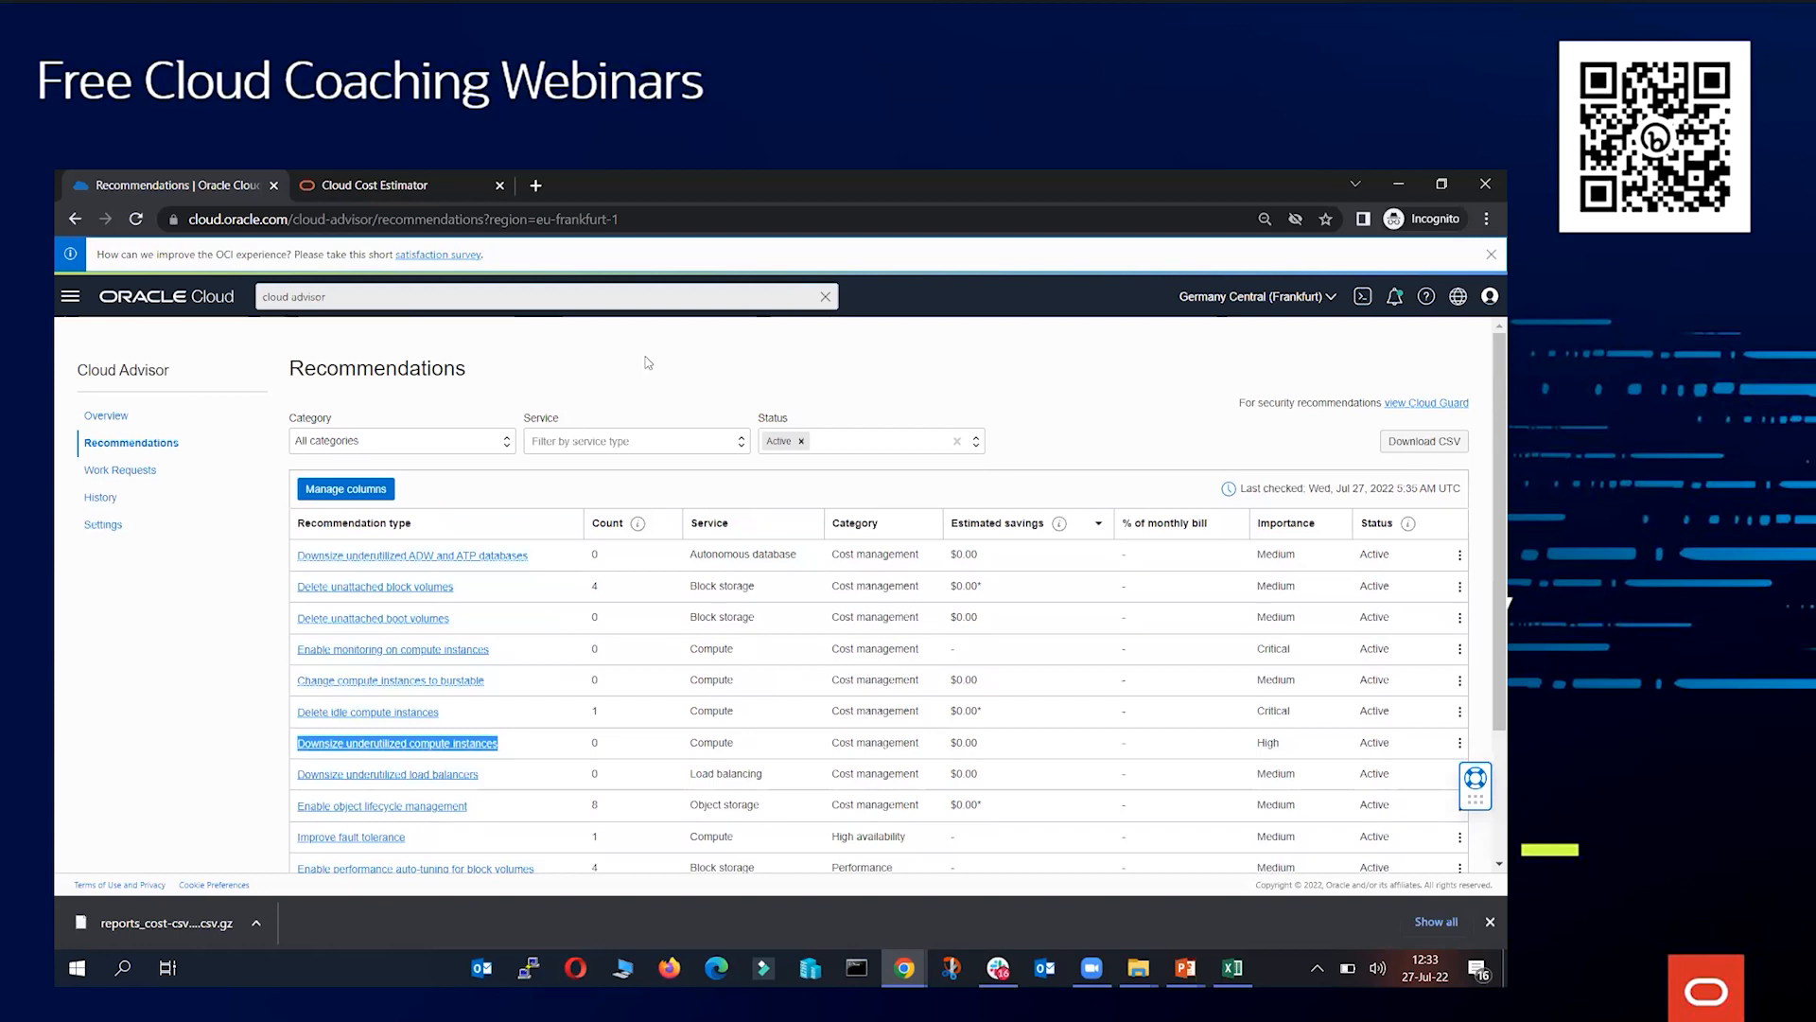
Open Cloud Guard and view its recommendations
click(1430, 407)
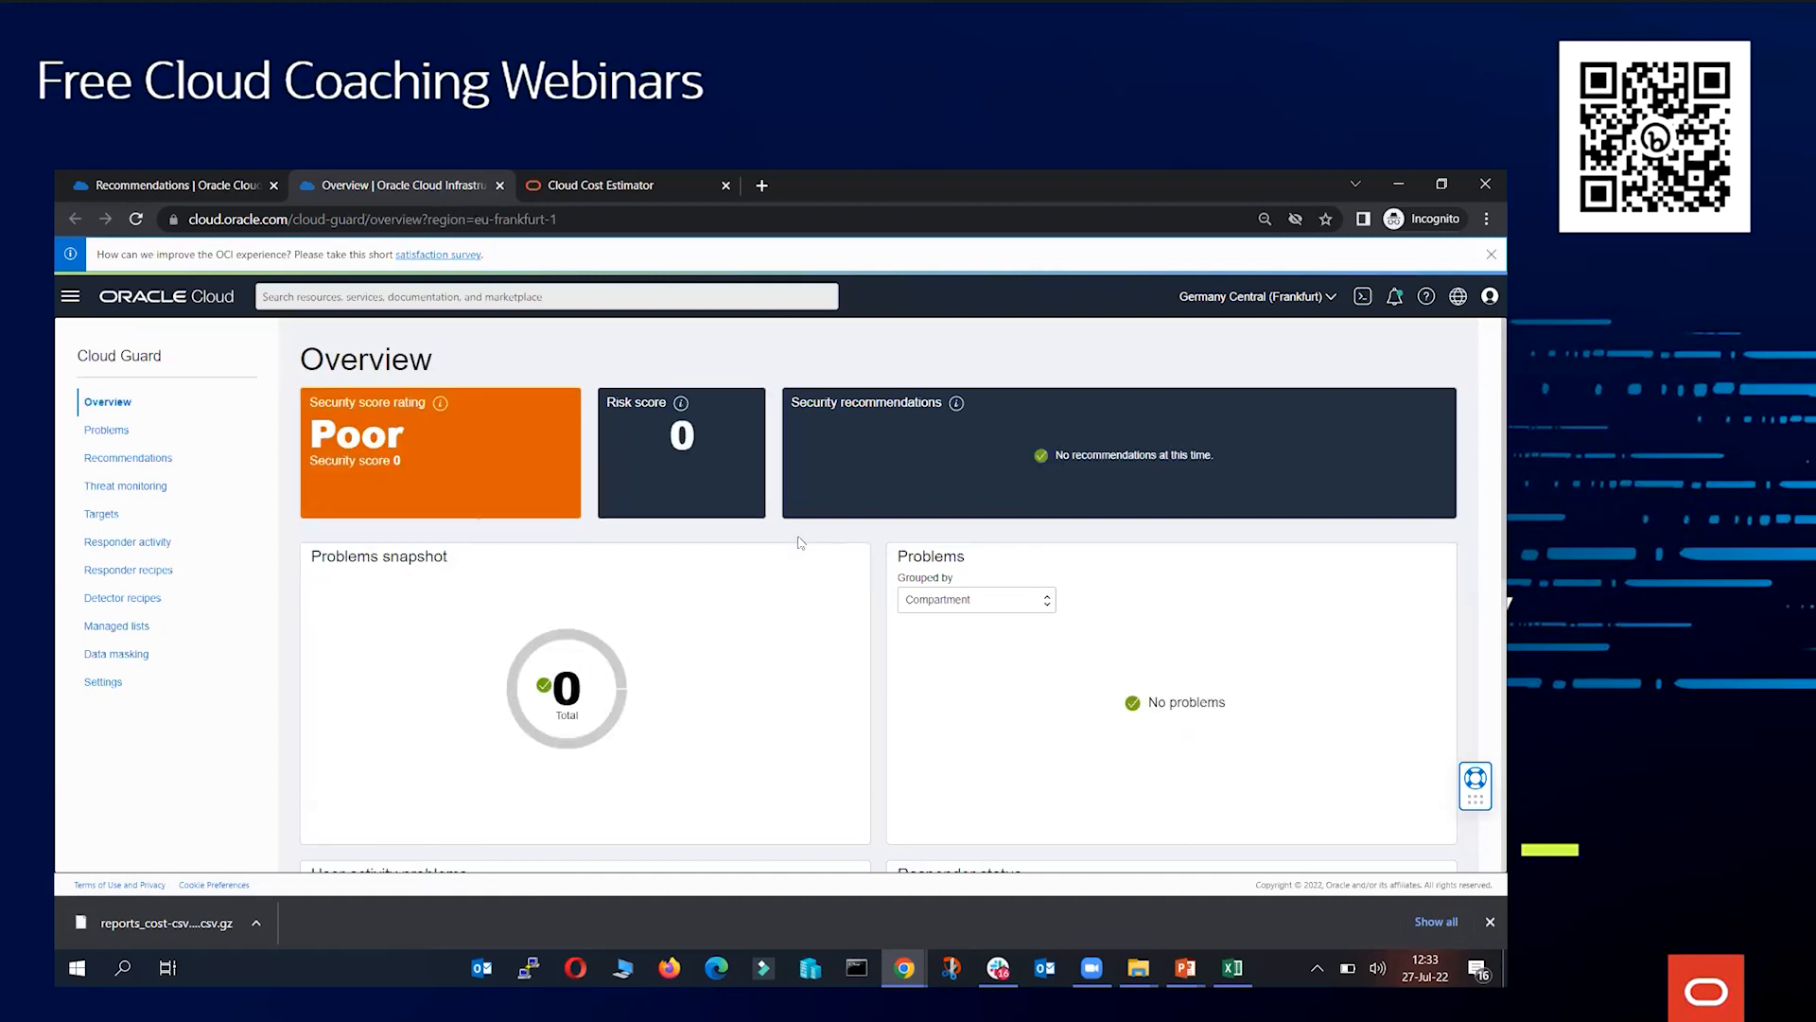
click(131, 461)
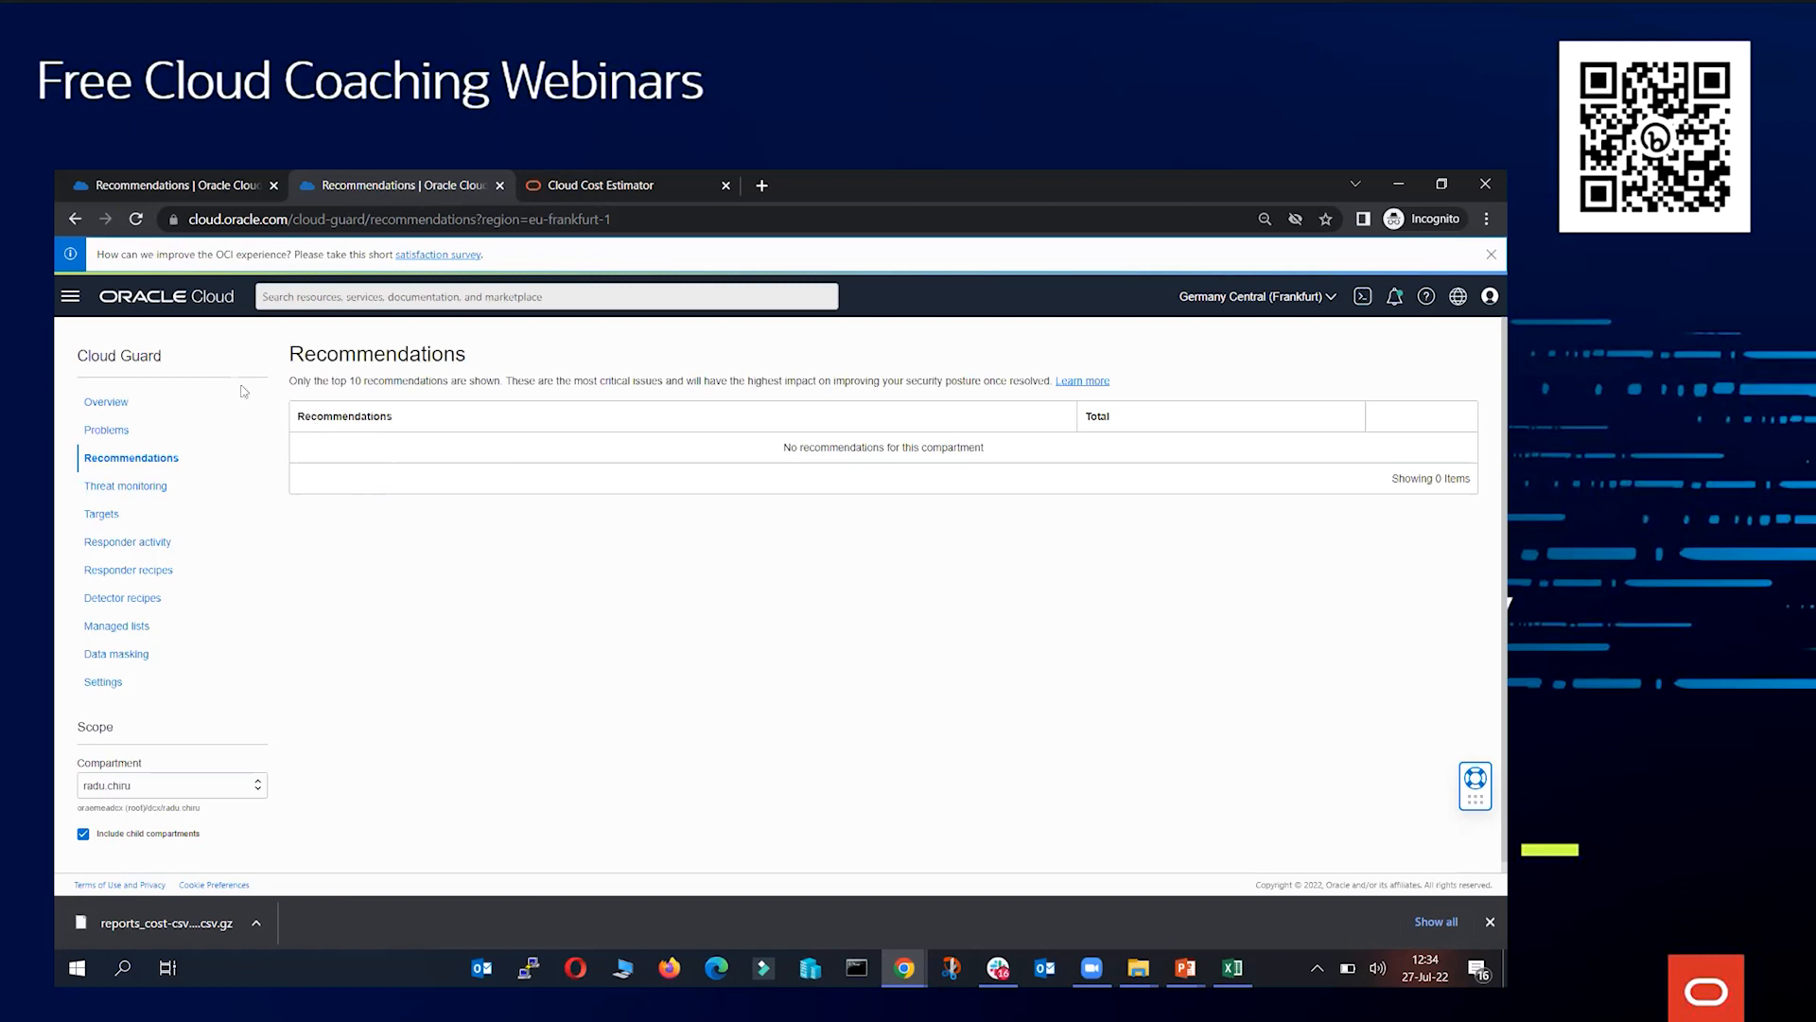
click(163, 310)
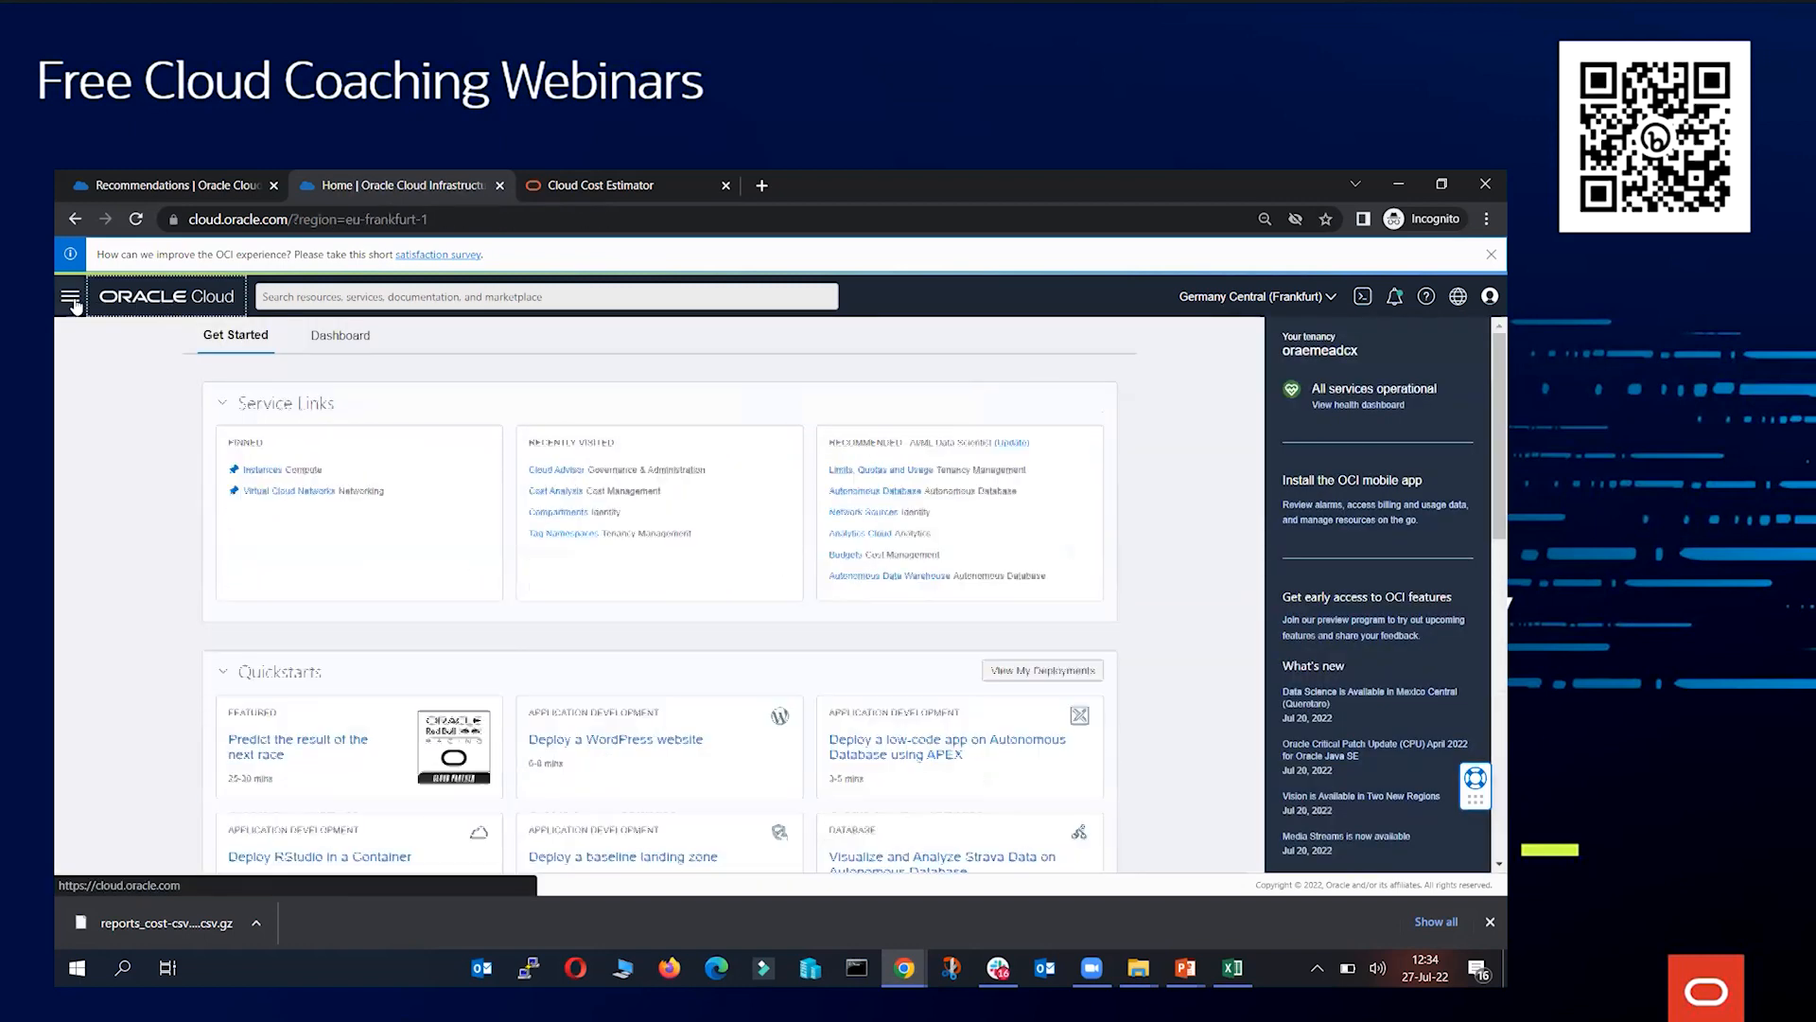
Open Tag Namespaces and switch the list scope to the root compartment
click(70, 296)
scroll(165, 548, down, 2)
click(187, 672)
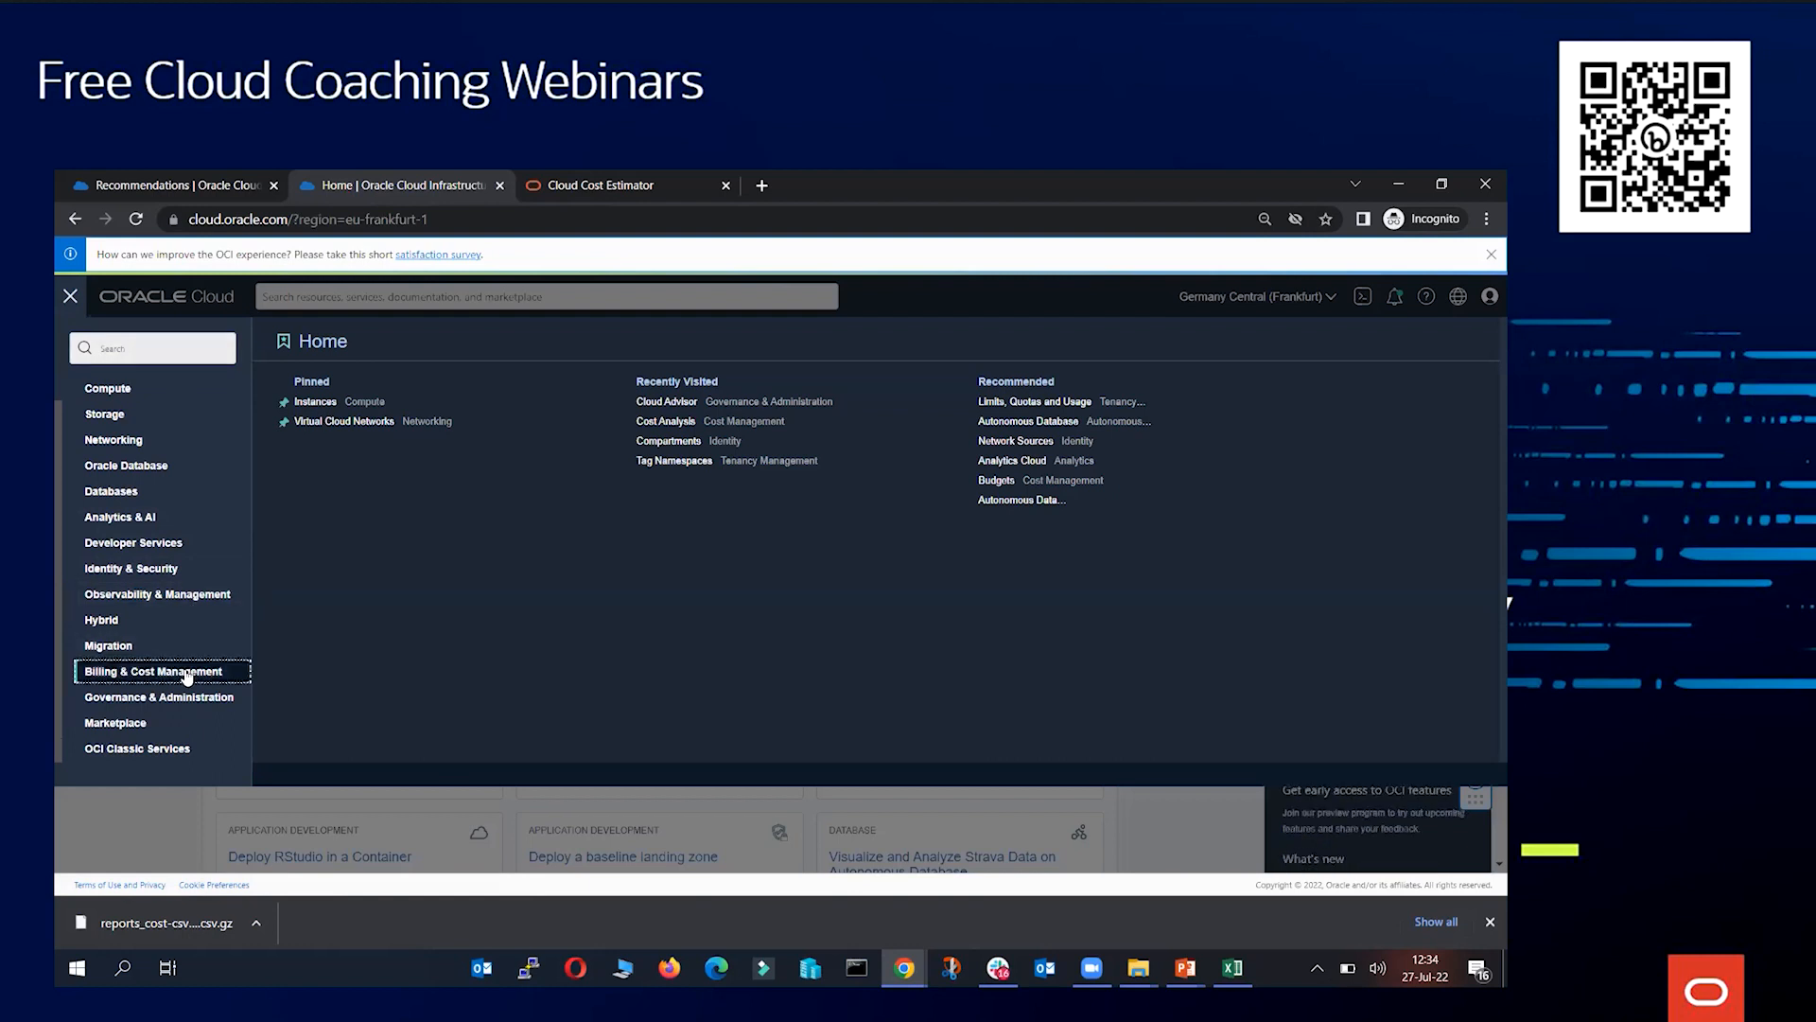
click(192, 697)
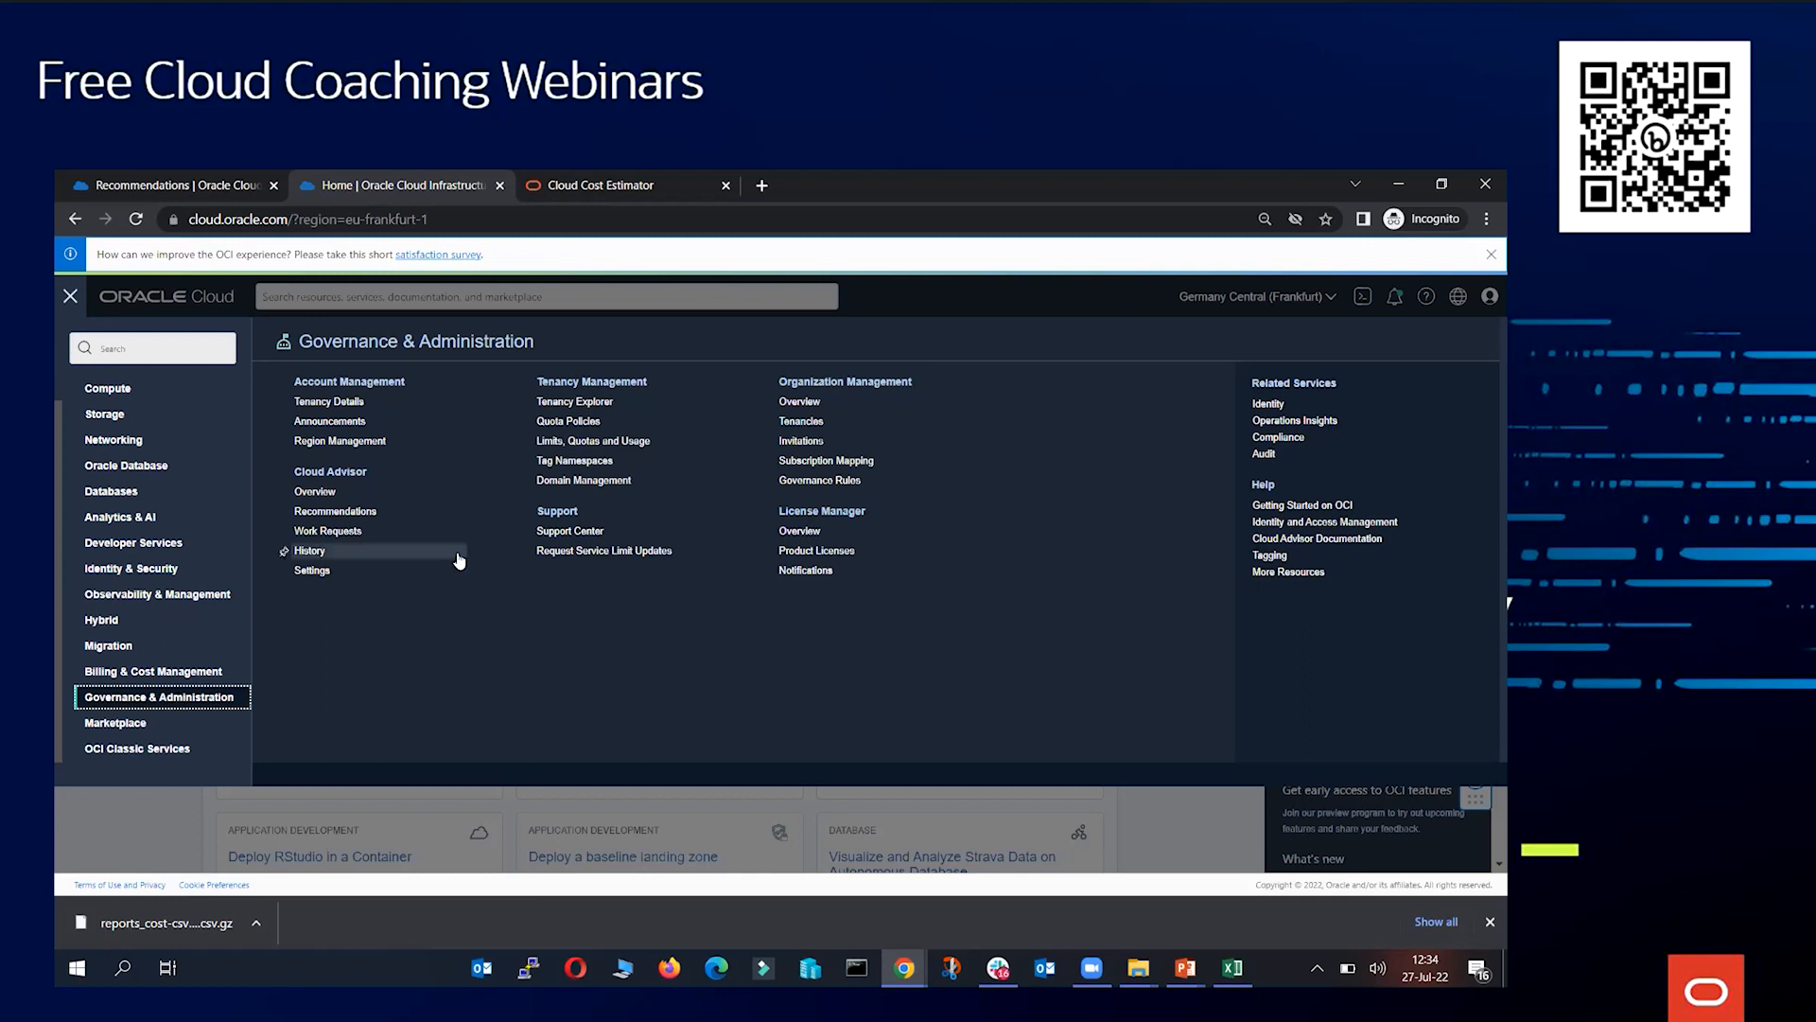
click(572, 463)
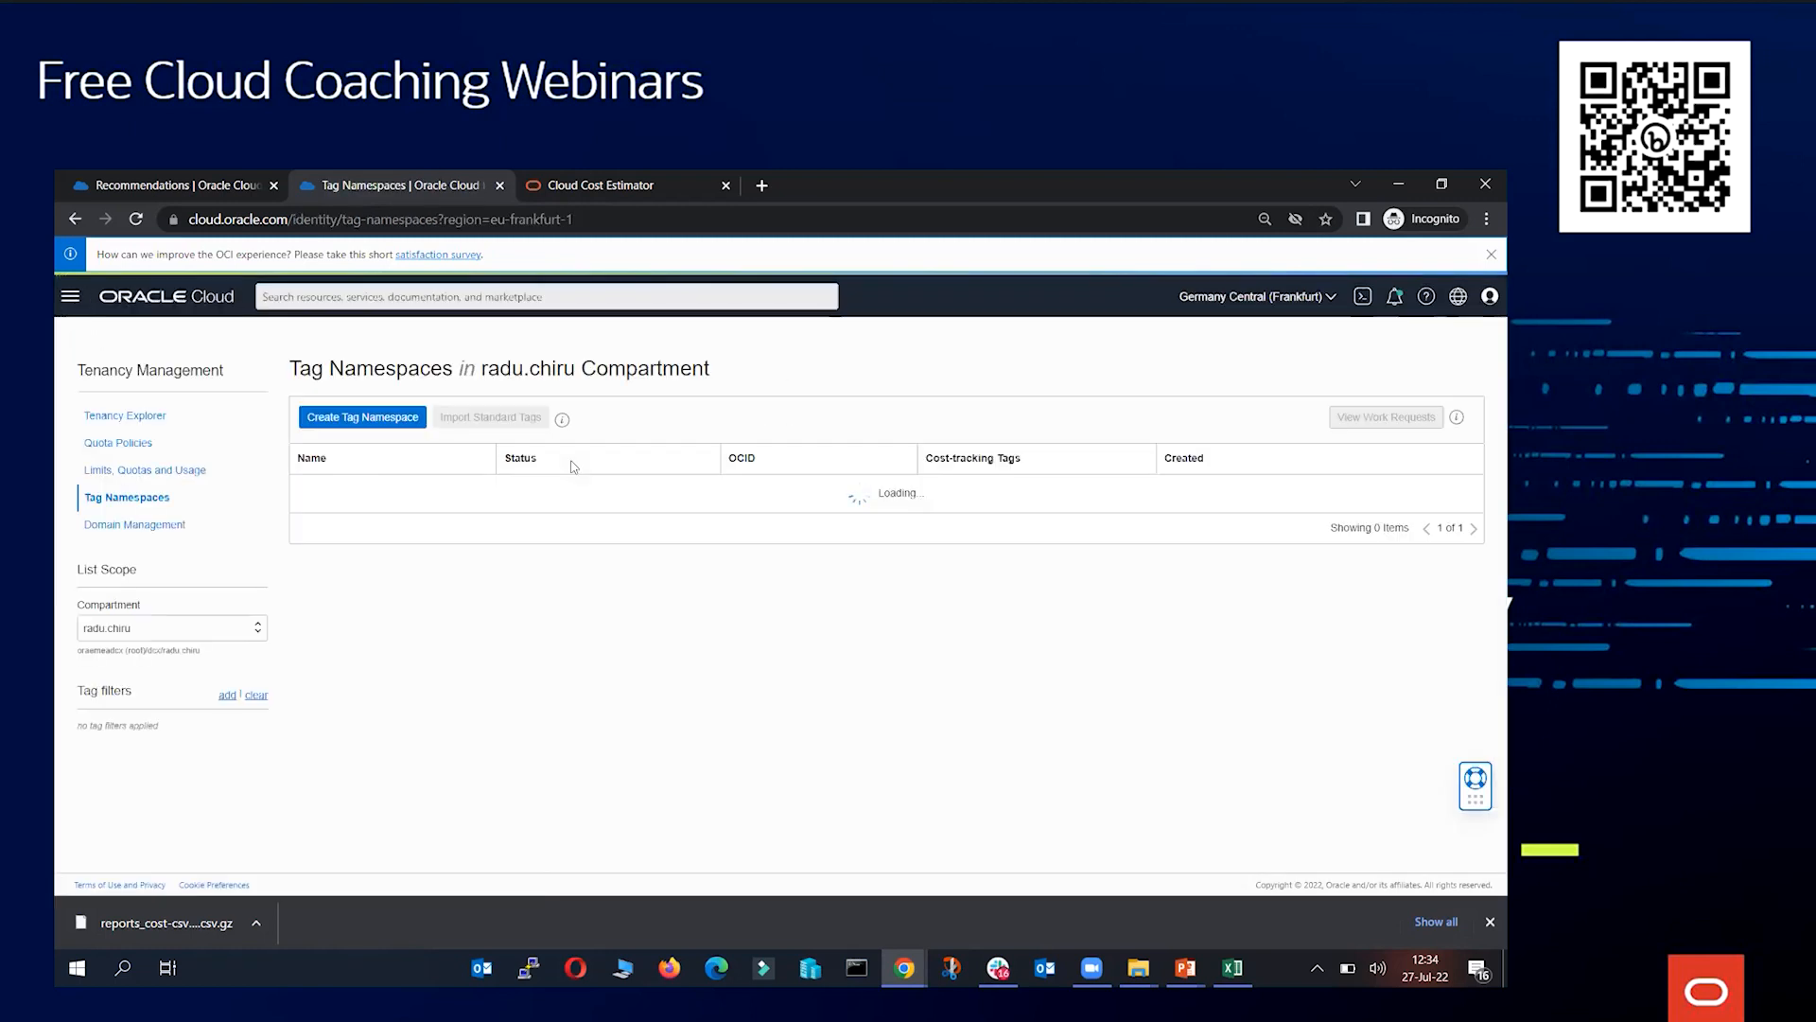
click(195, 624)
click(180, 653)
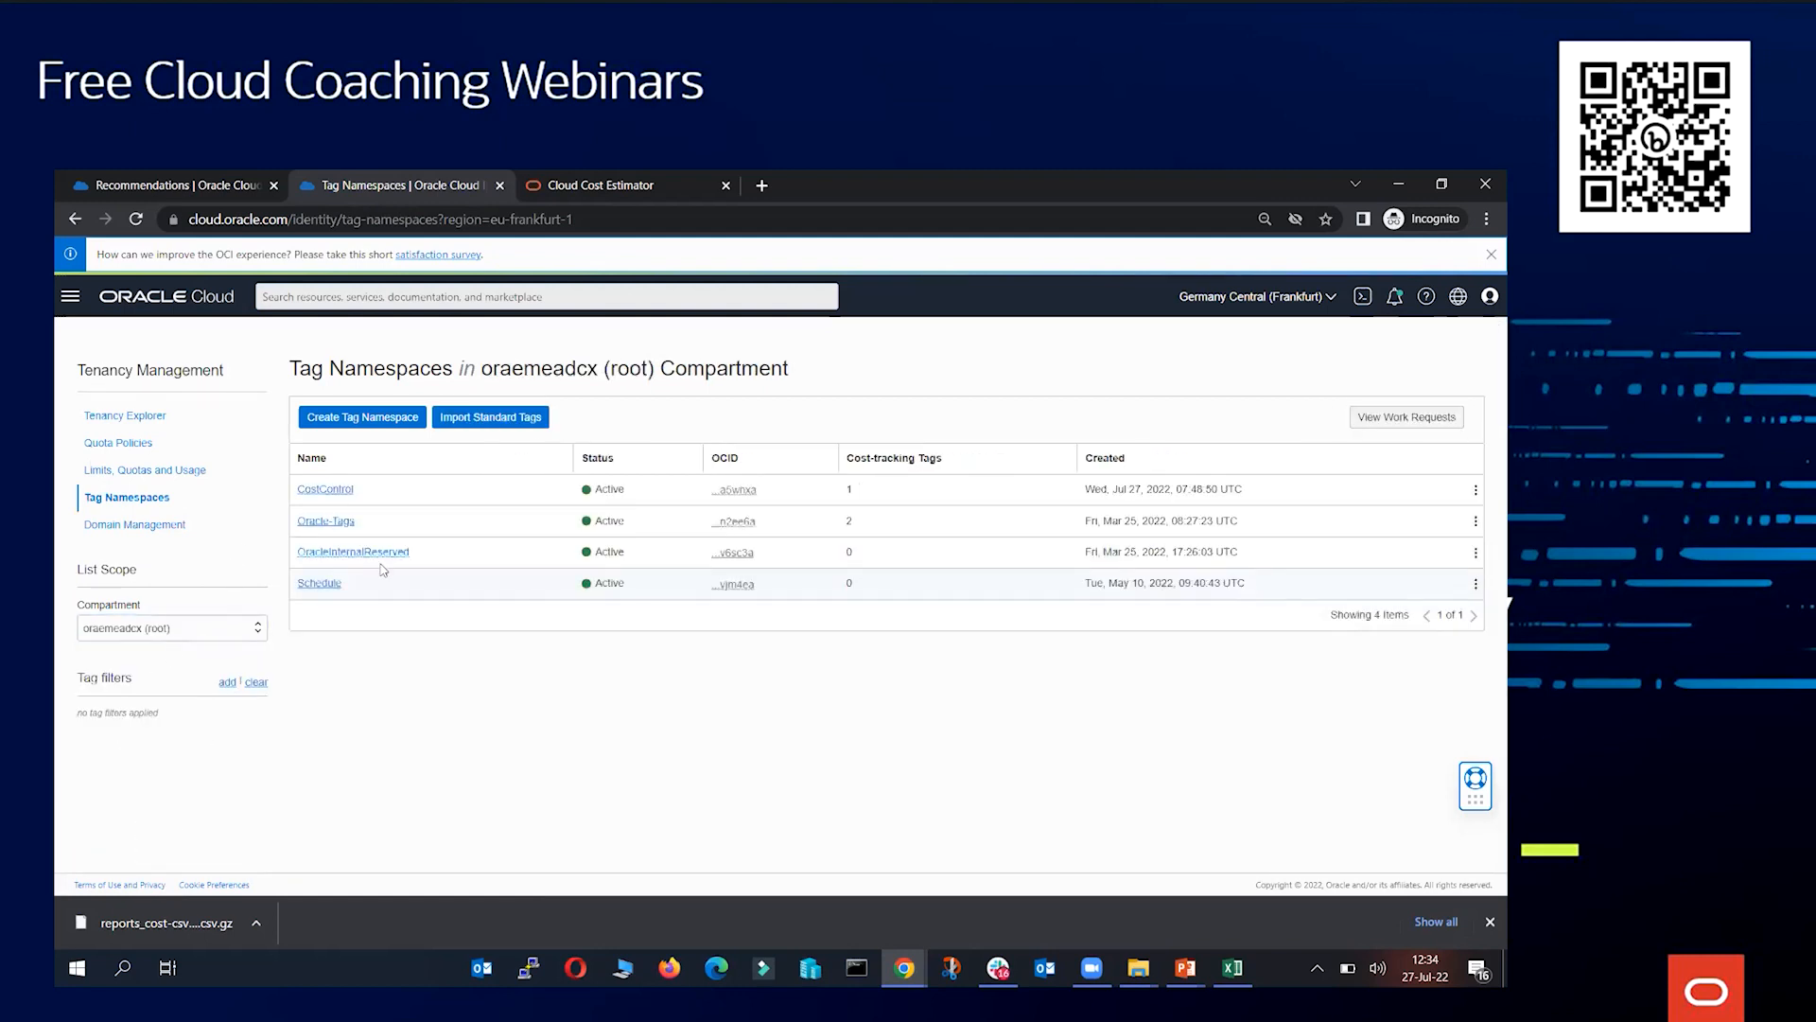
Create a tag namespace named CostControl2 with the description webinar
click(369, 423)
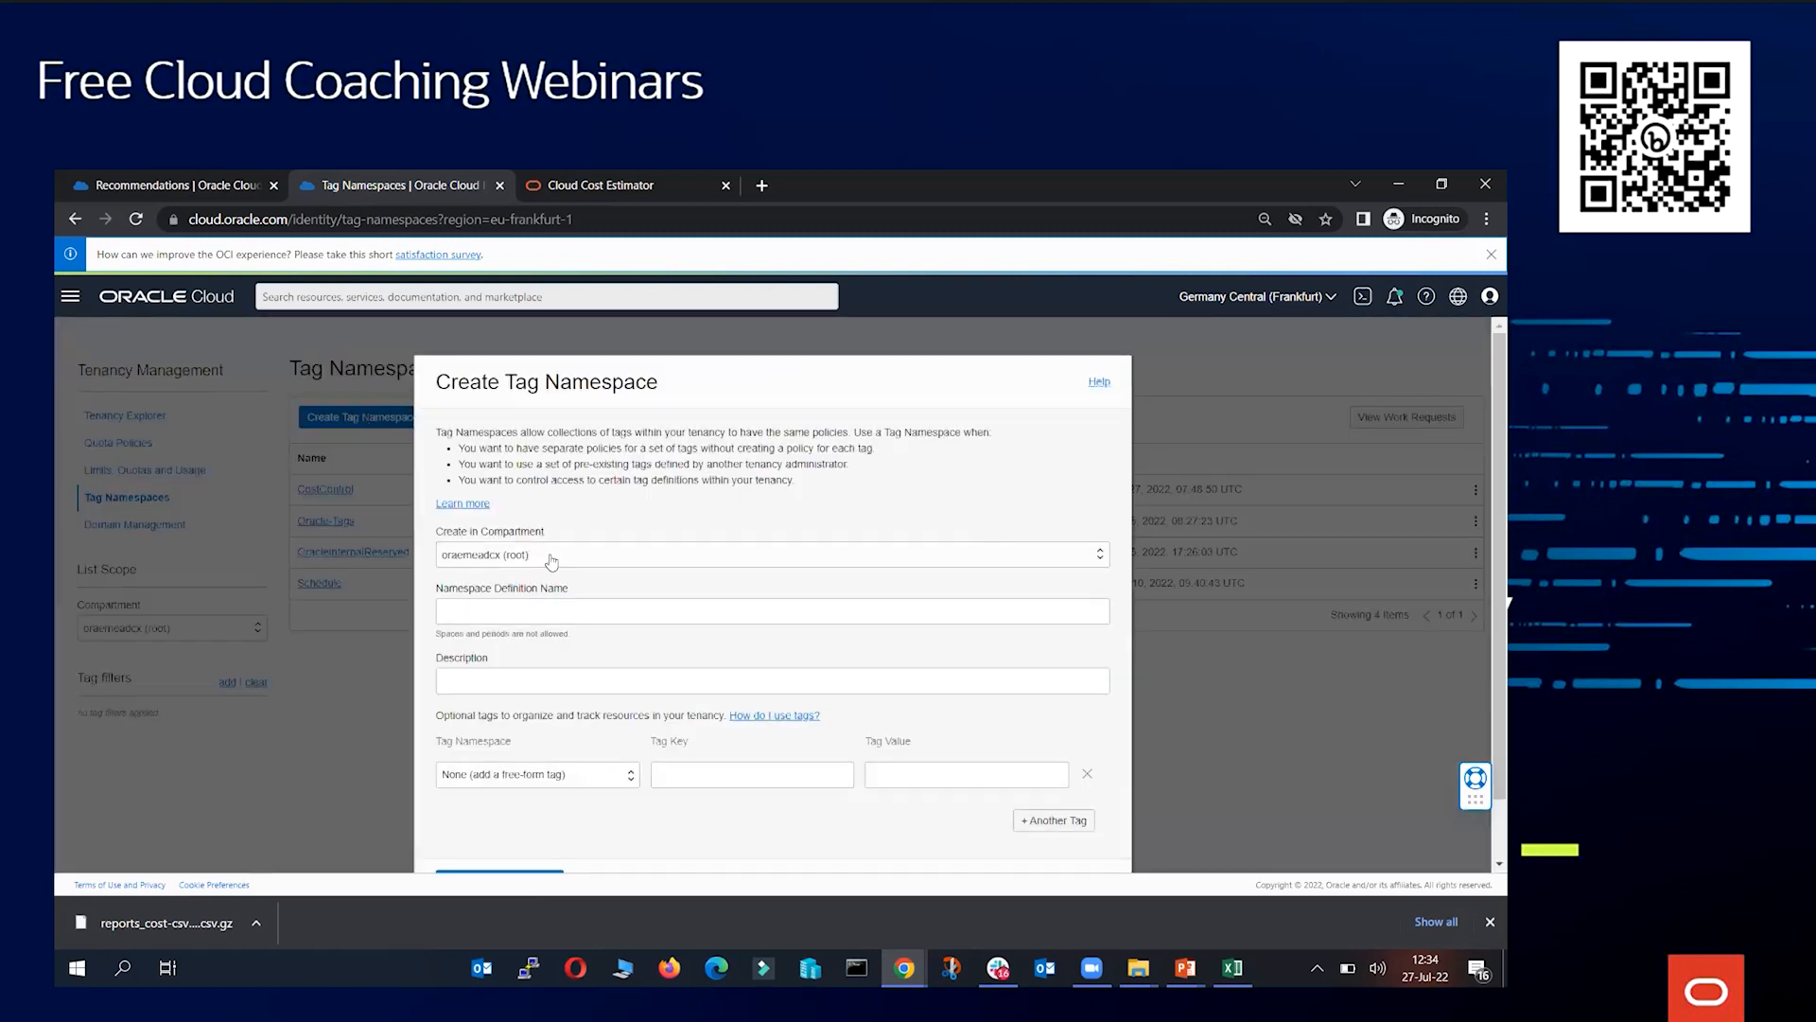
click(512, 615)
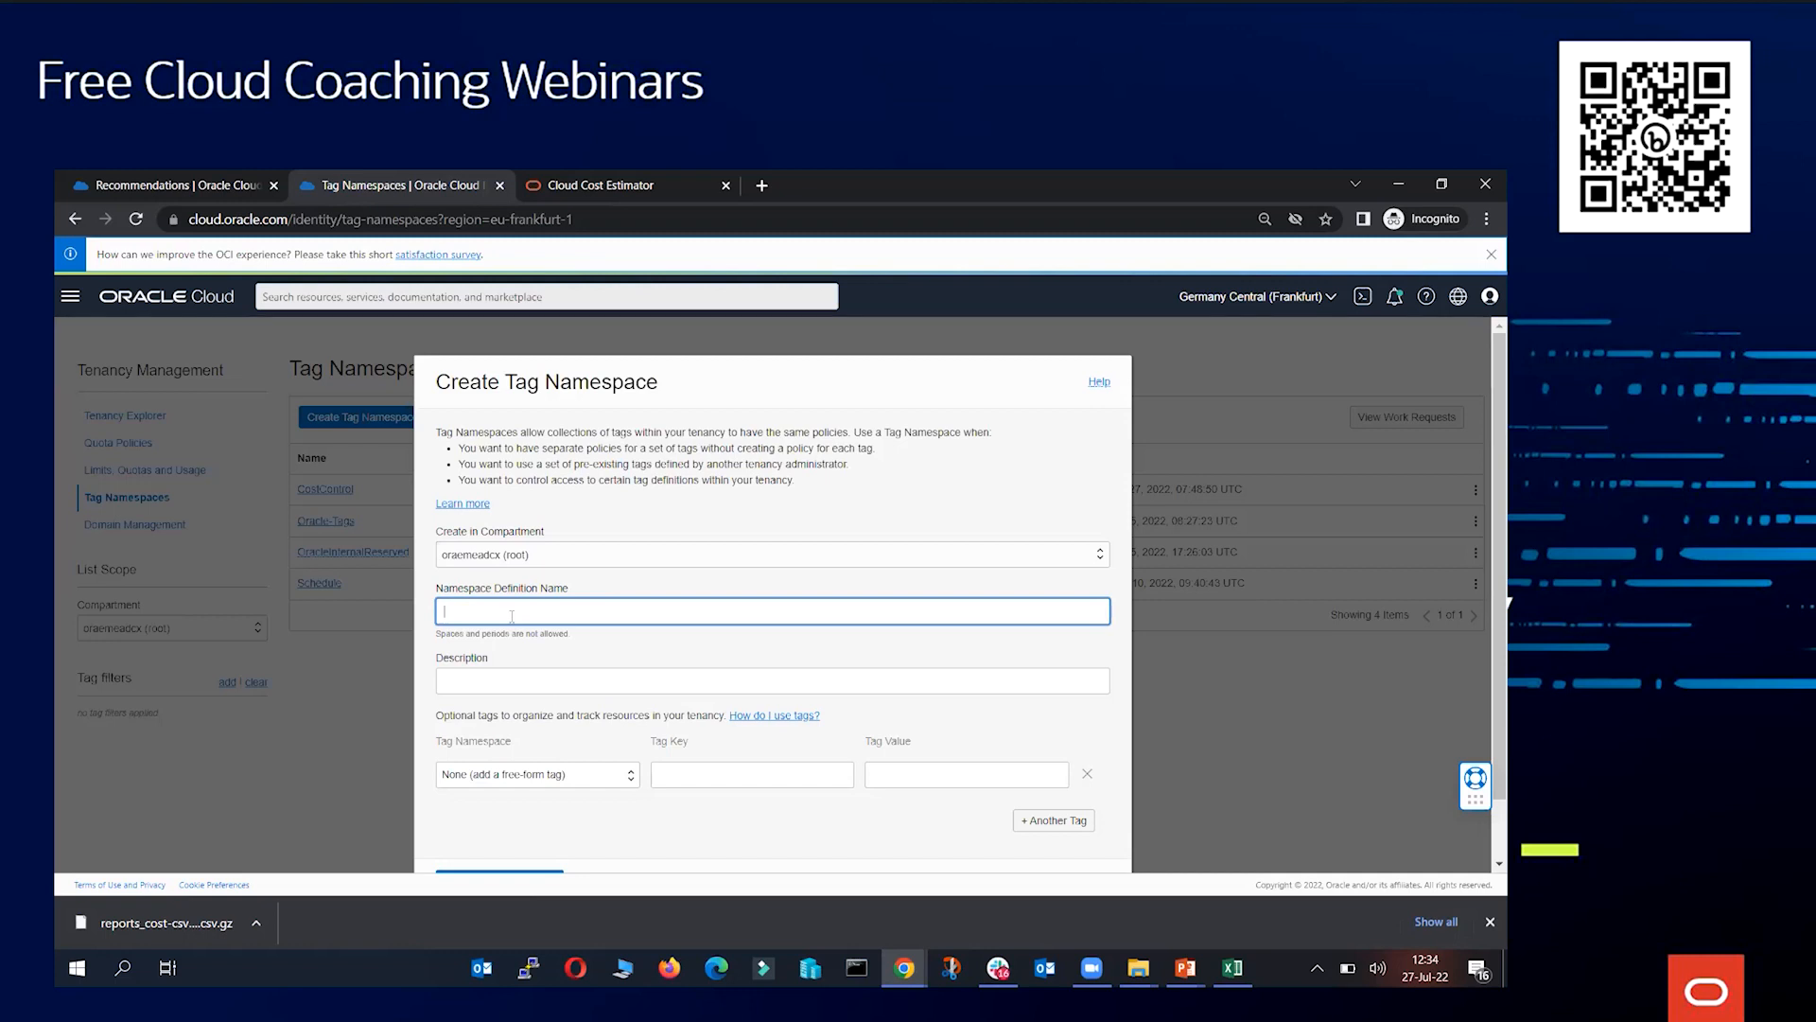
text(CostControl2)
click(510, 687)
text(webinar)
scroll(523, 688, down, 1)
click(518, 823)
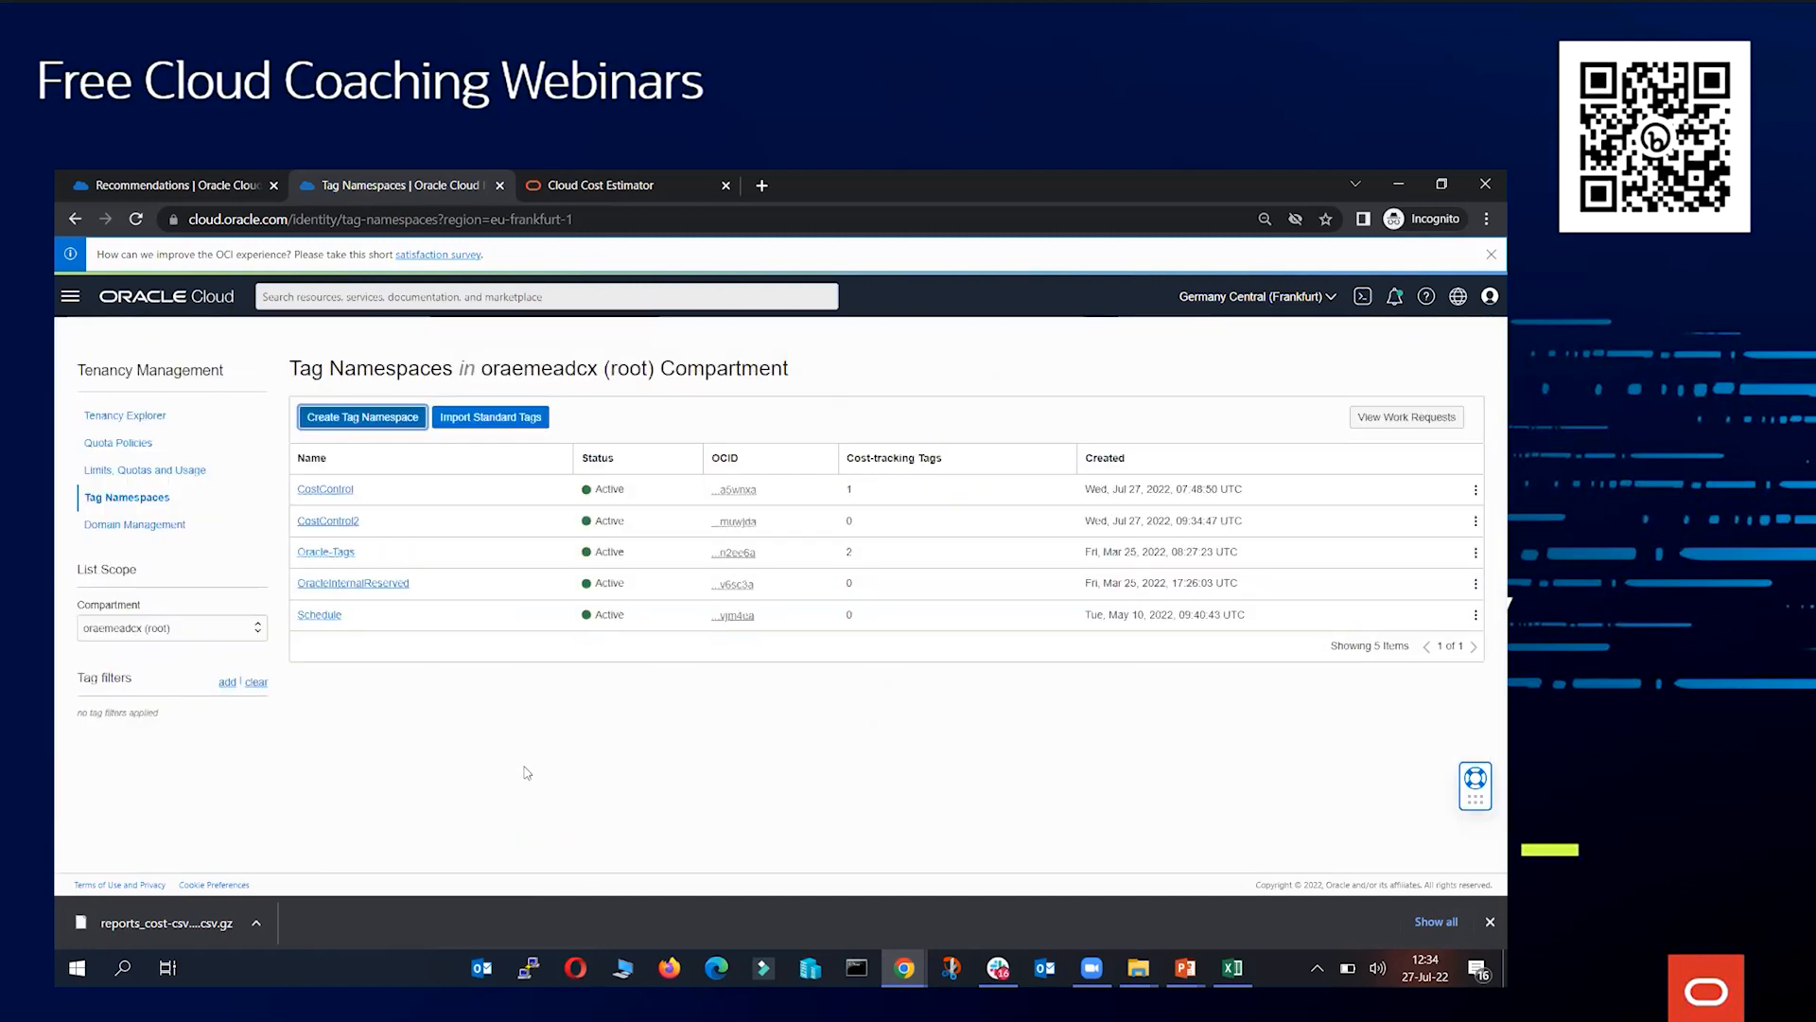
Create a tag key definition Project_name in the CostControl2 namespace, description test, with list values project_a, project_b, project_c, project_d
click(322, 523)
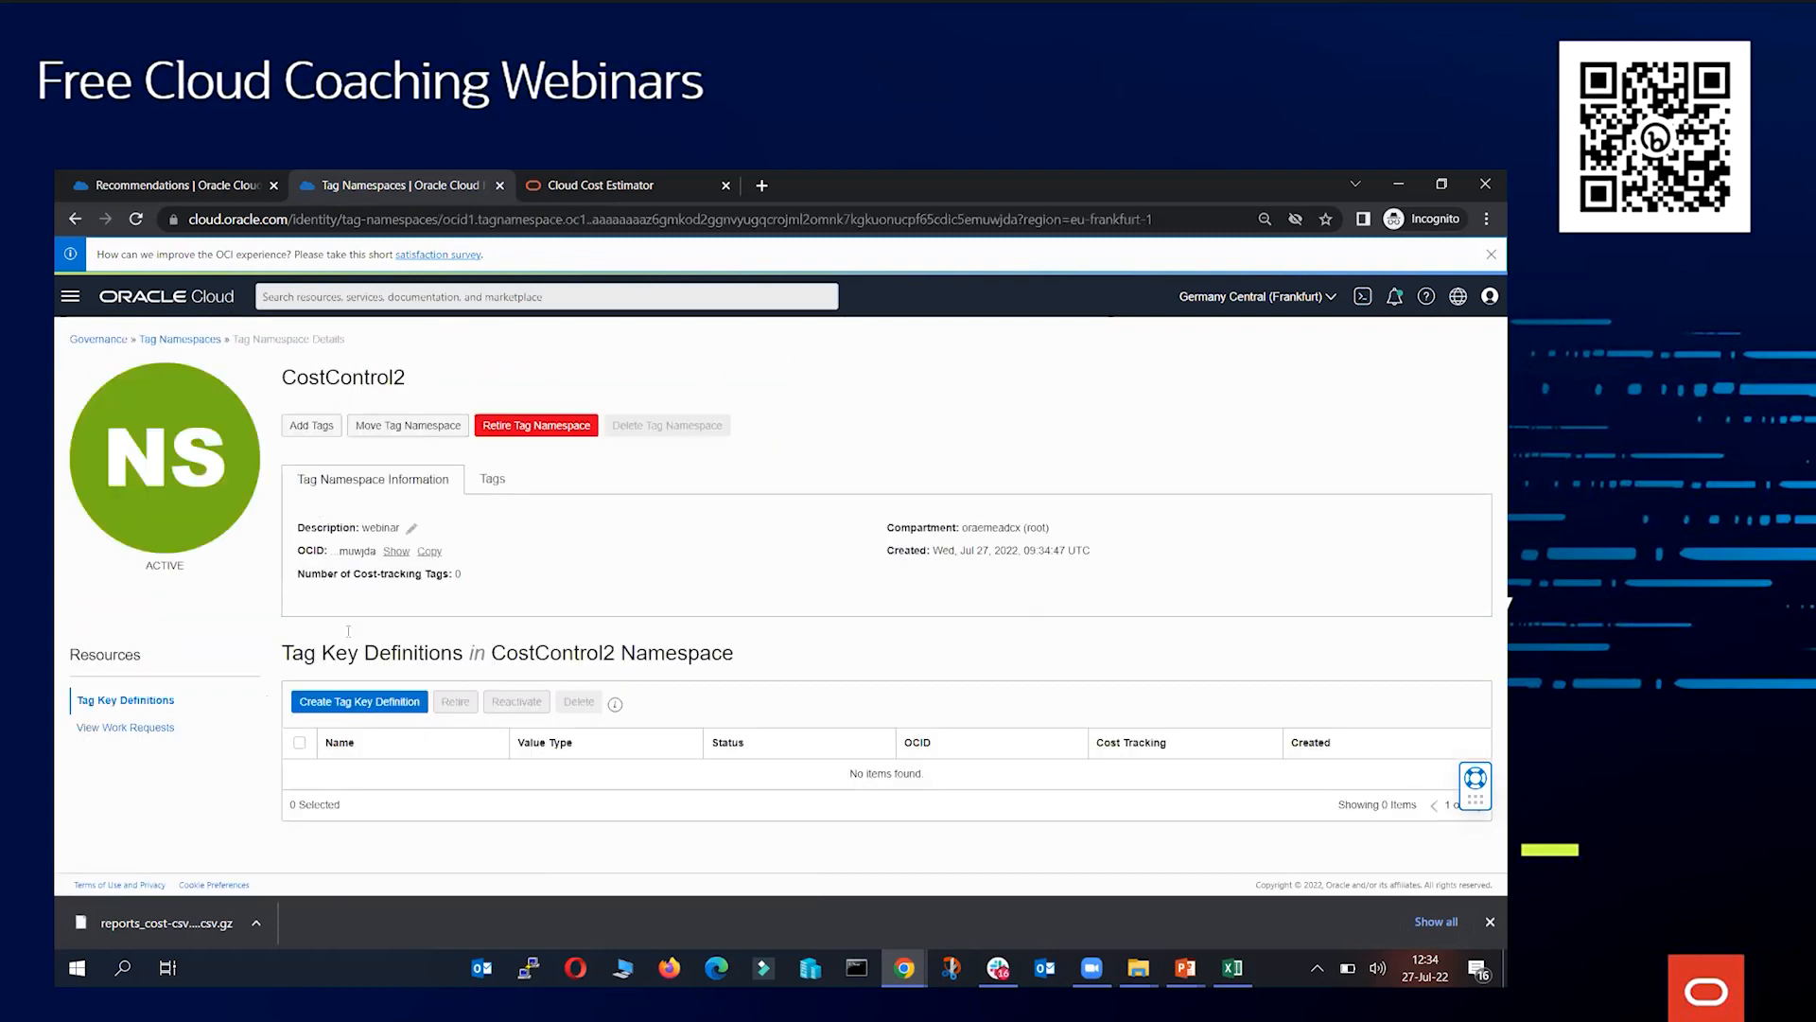
click(372, 701)
click(485, 476)
text(Project_name)
key(Tab)
text(test)
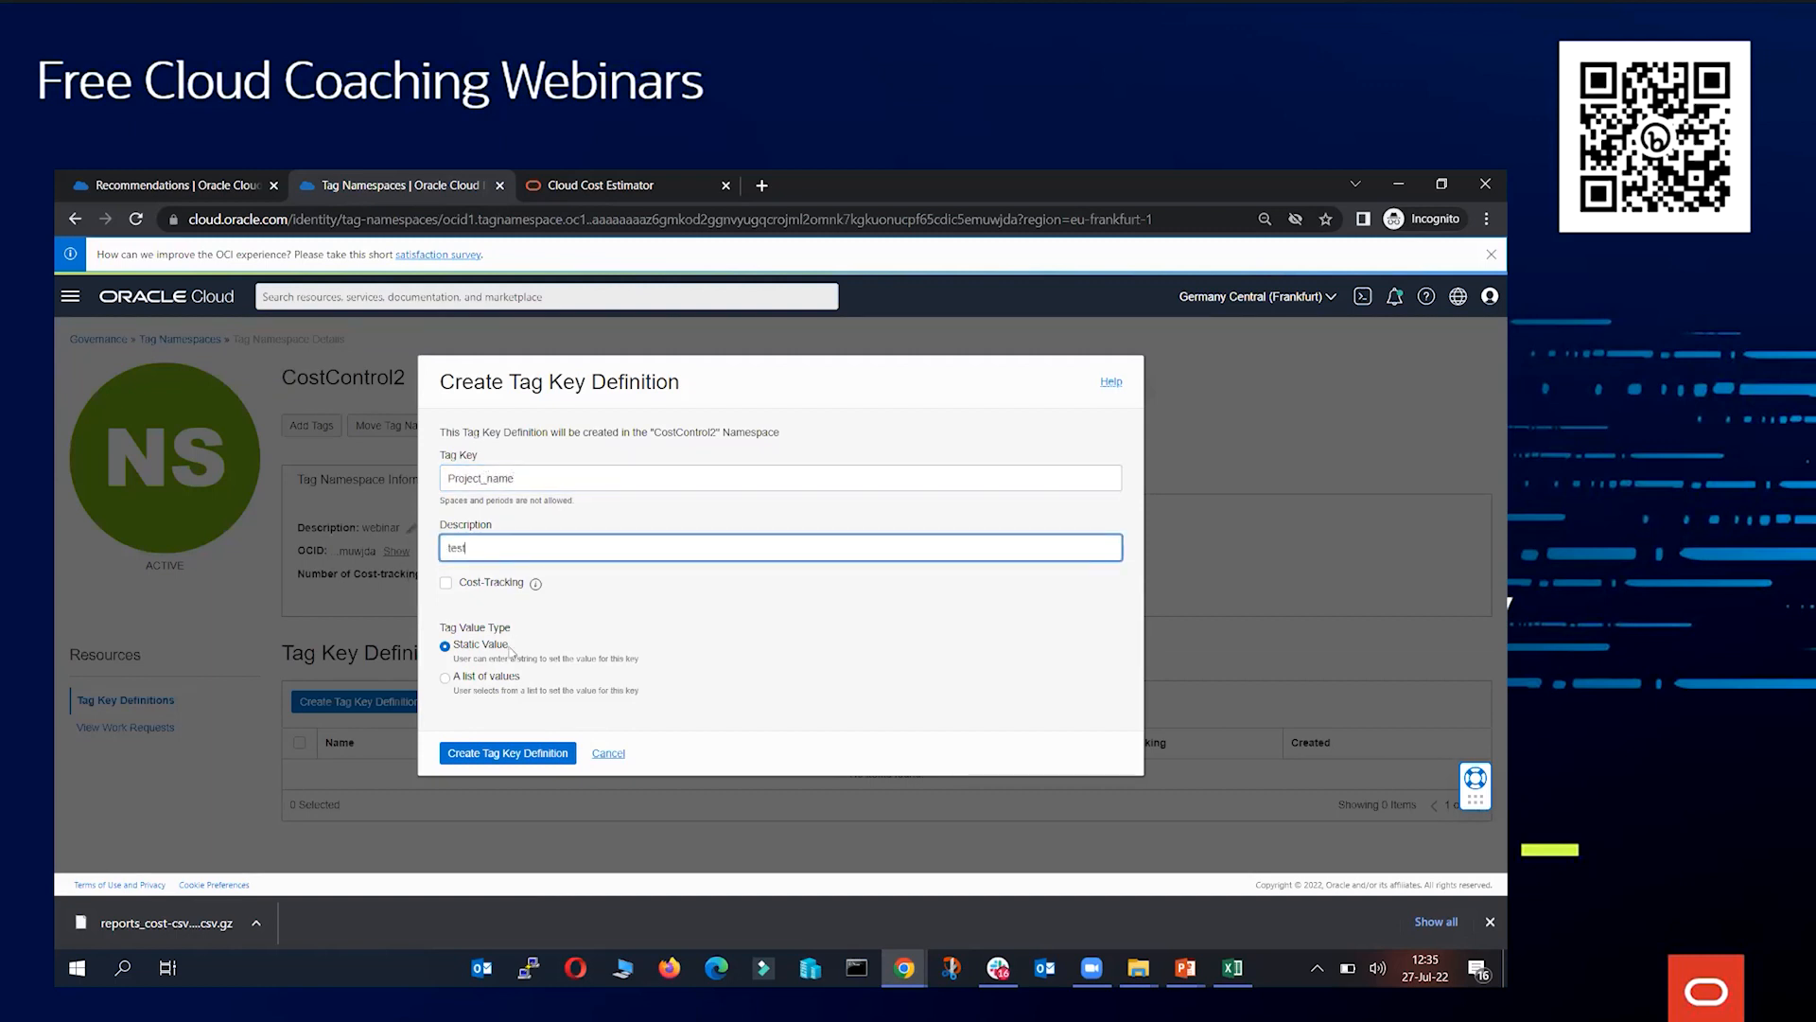
click(503, 675)
click(507, 724)
text(project_a)
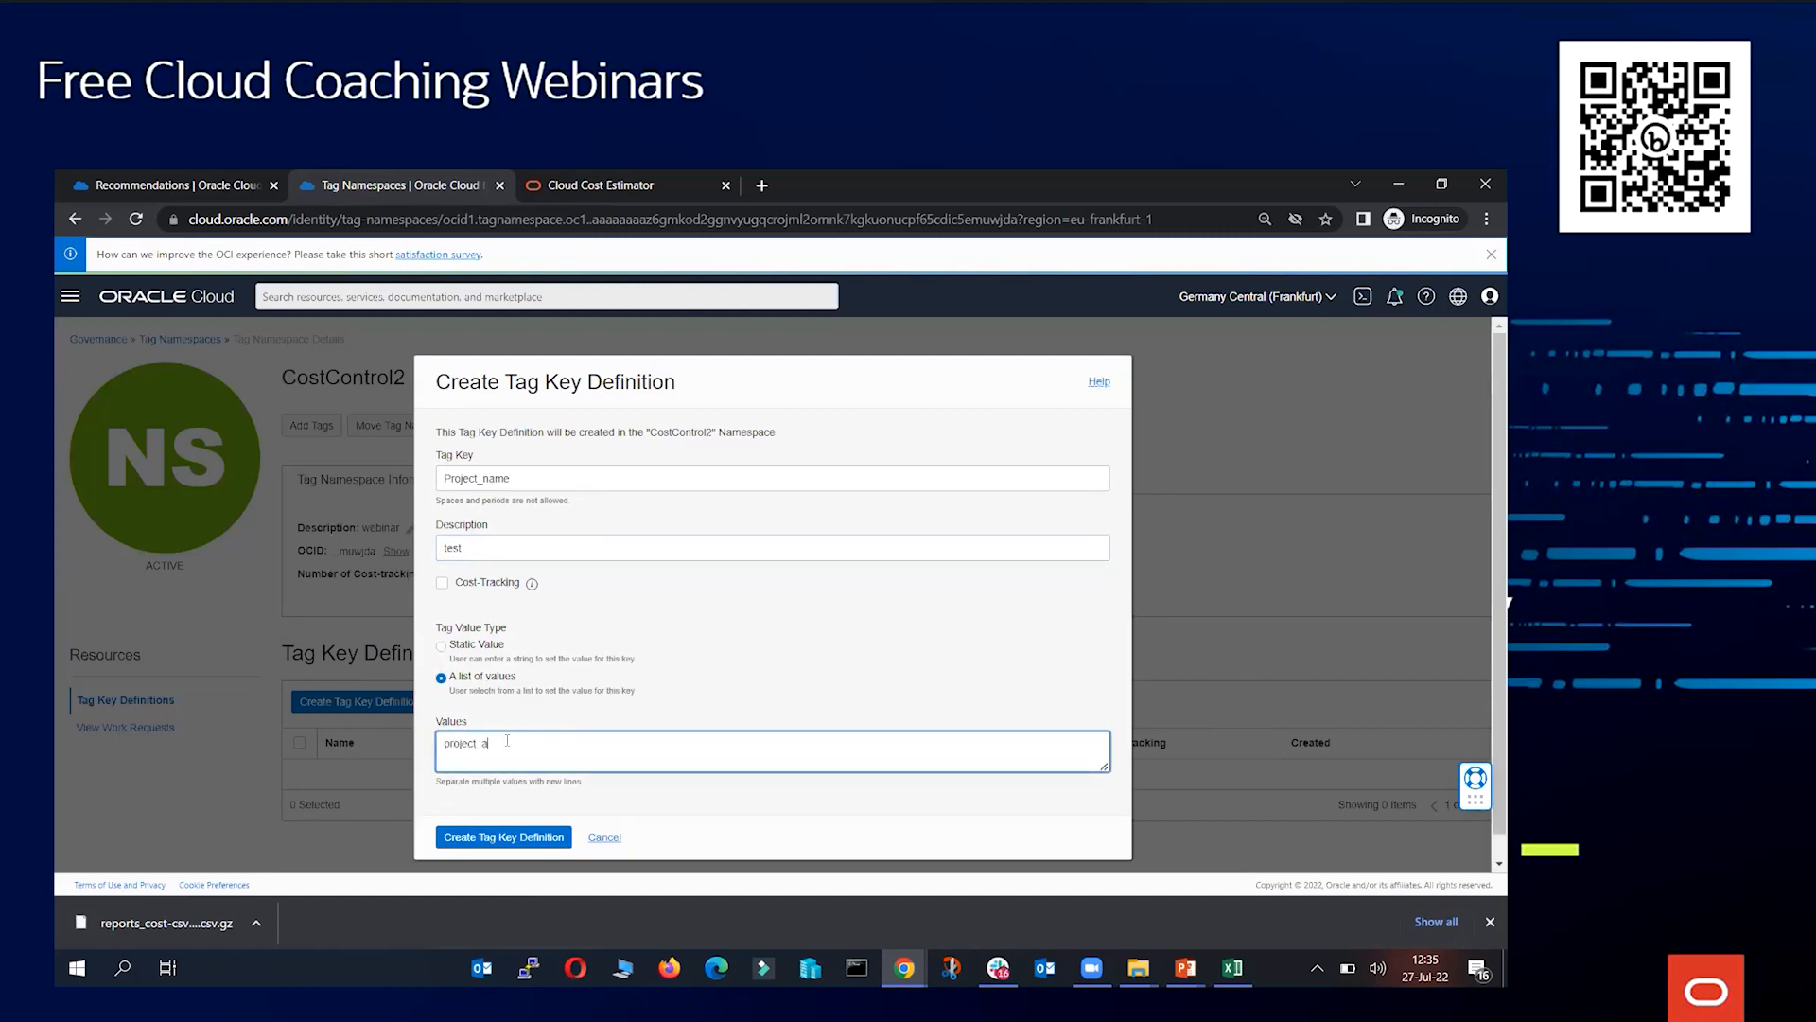
text(_b)
key(Return)
text(project_c)
key(Return)
text(project_d)
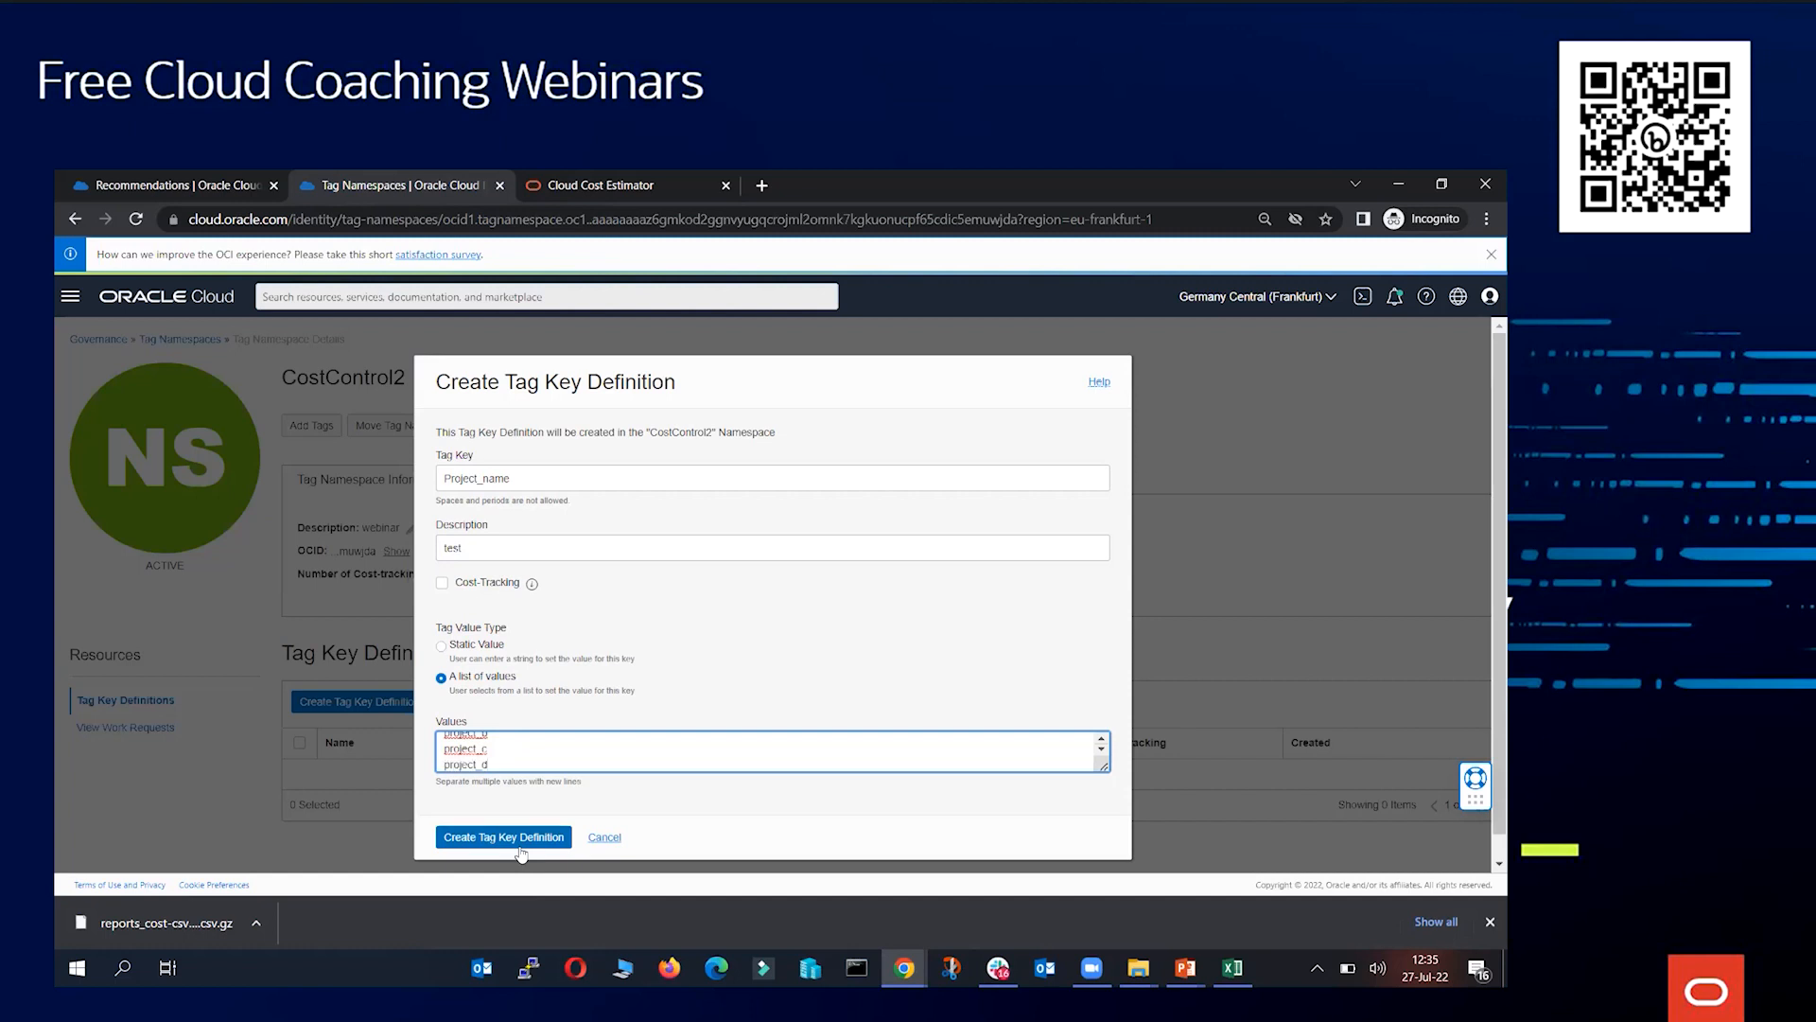
click(521, 850)
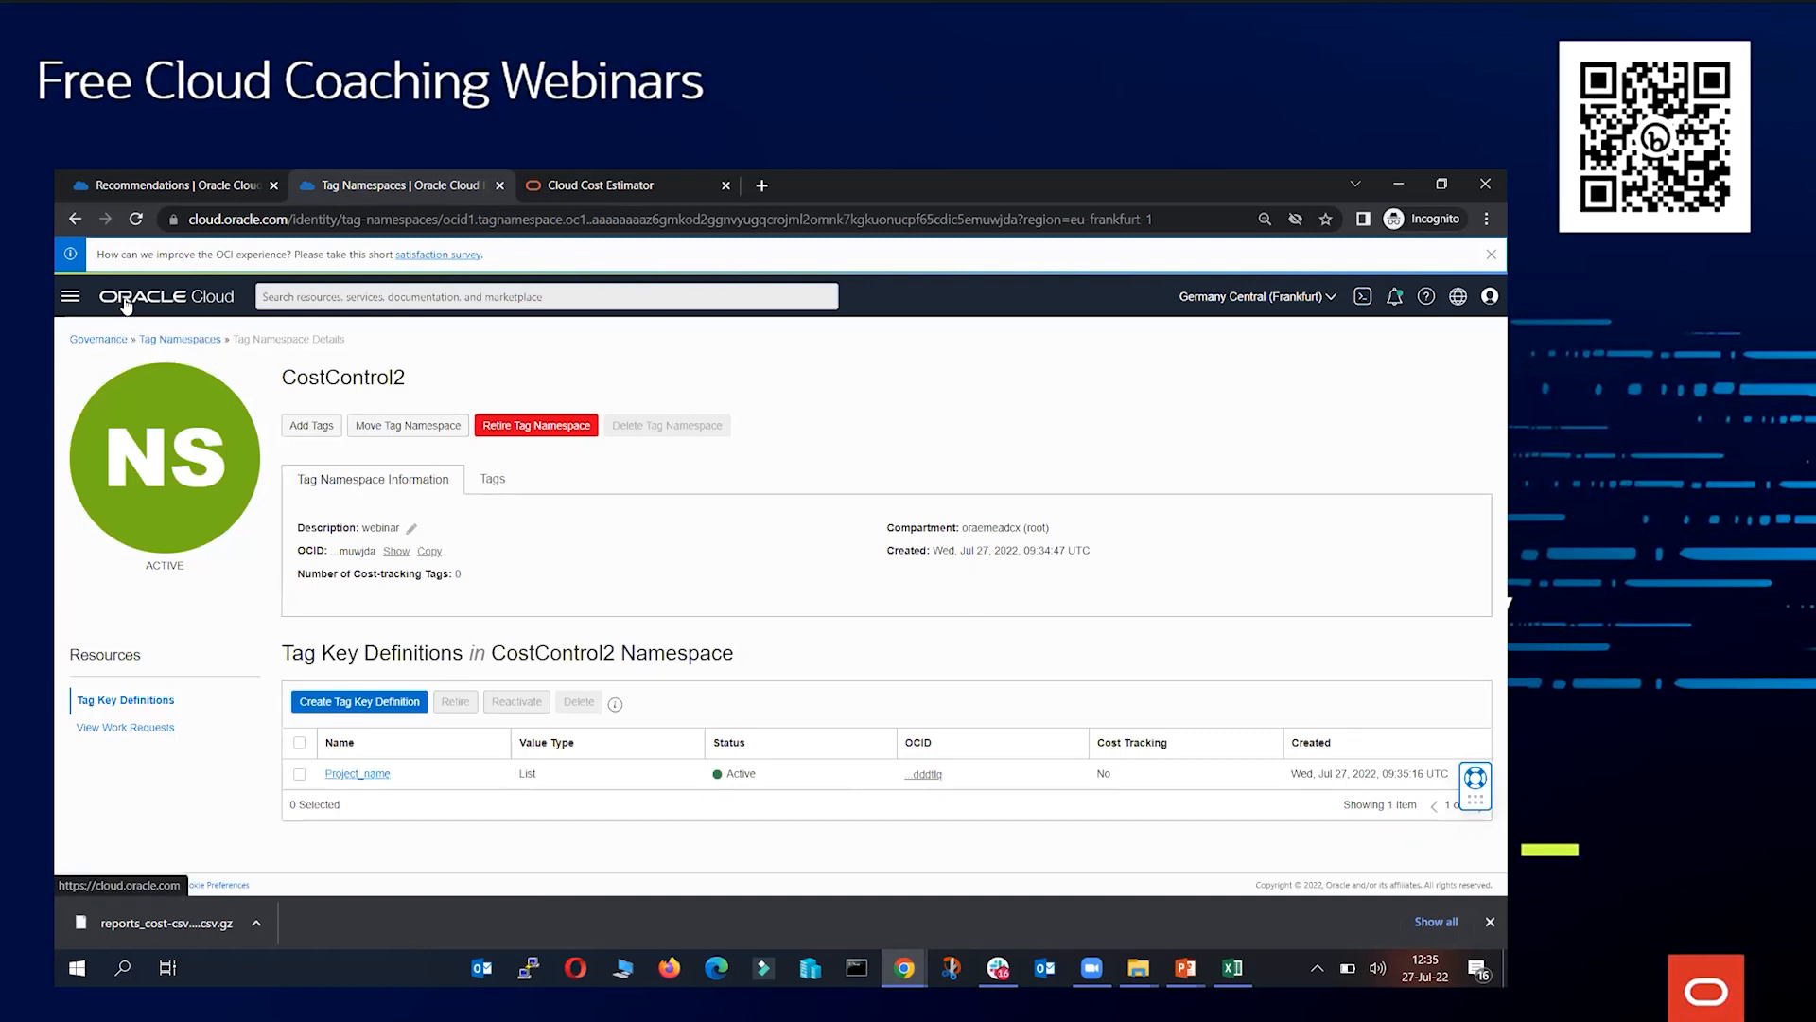
click(70, 296)
mouse_move(140, 419)
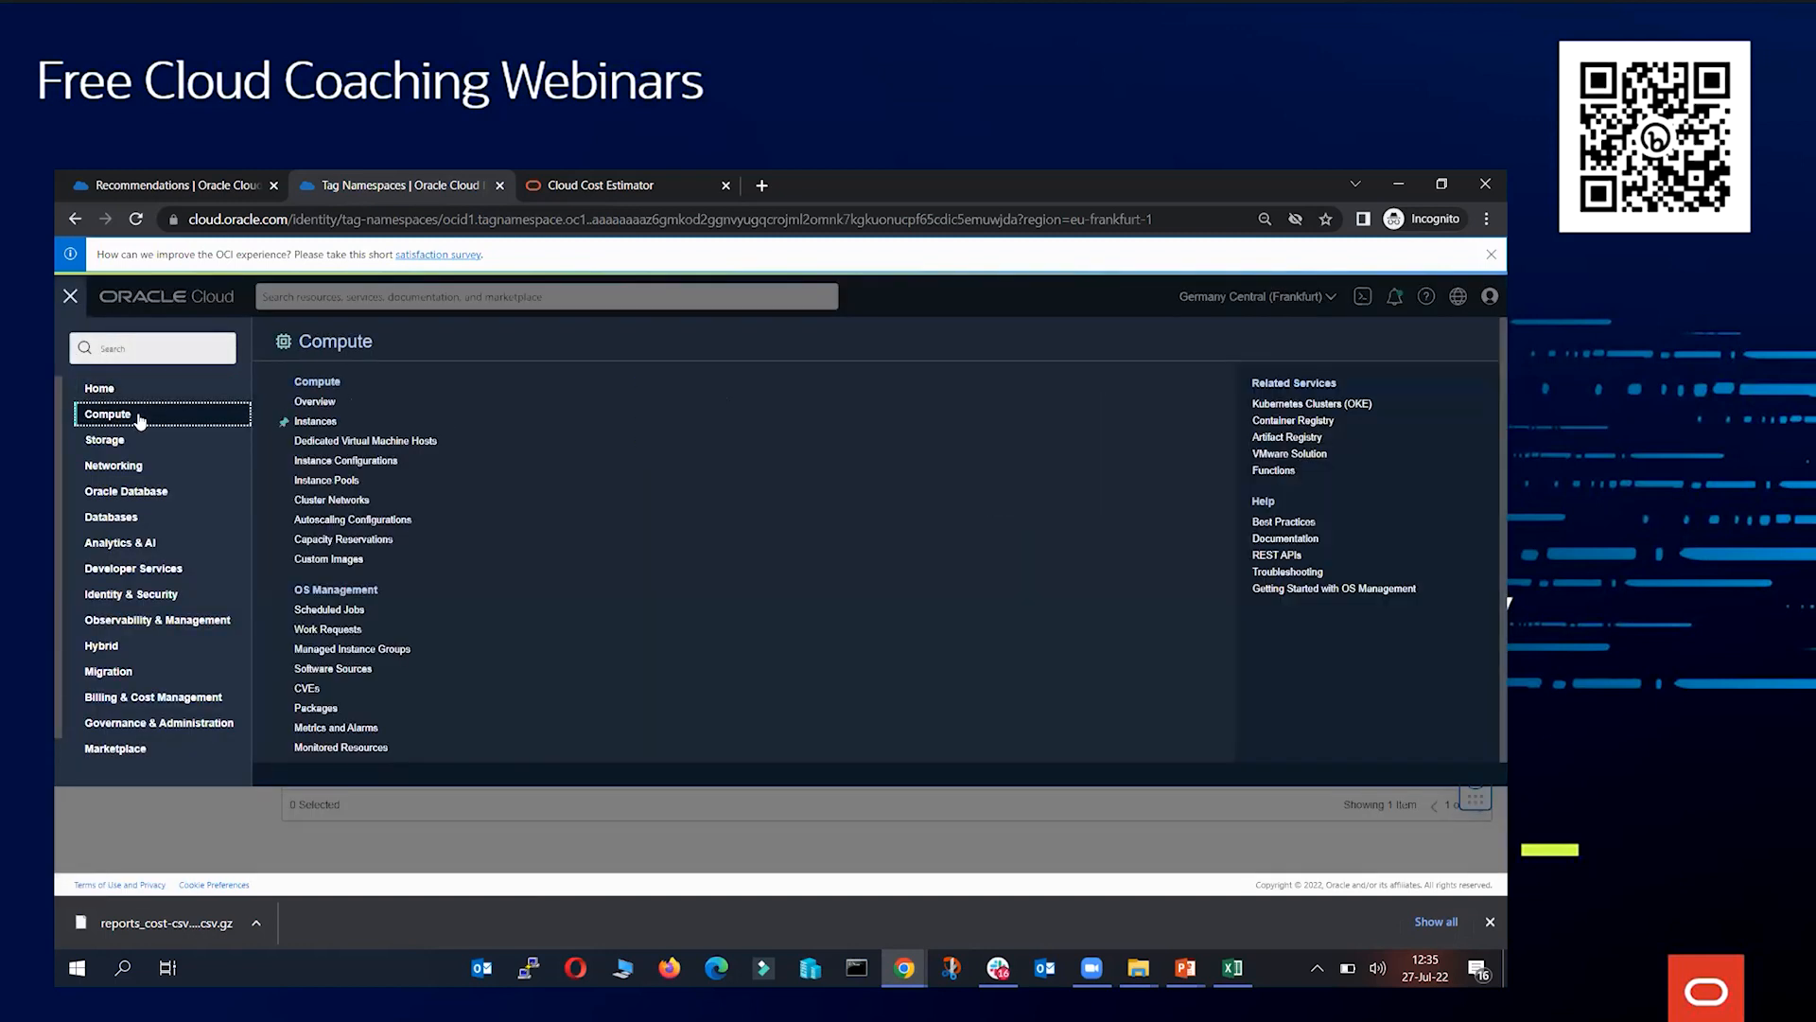
click(326, 423)
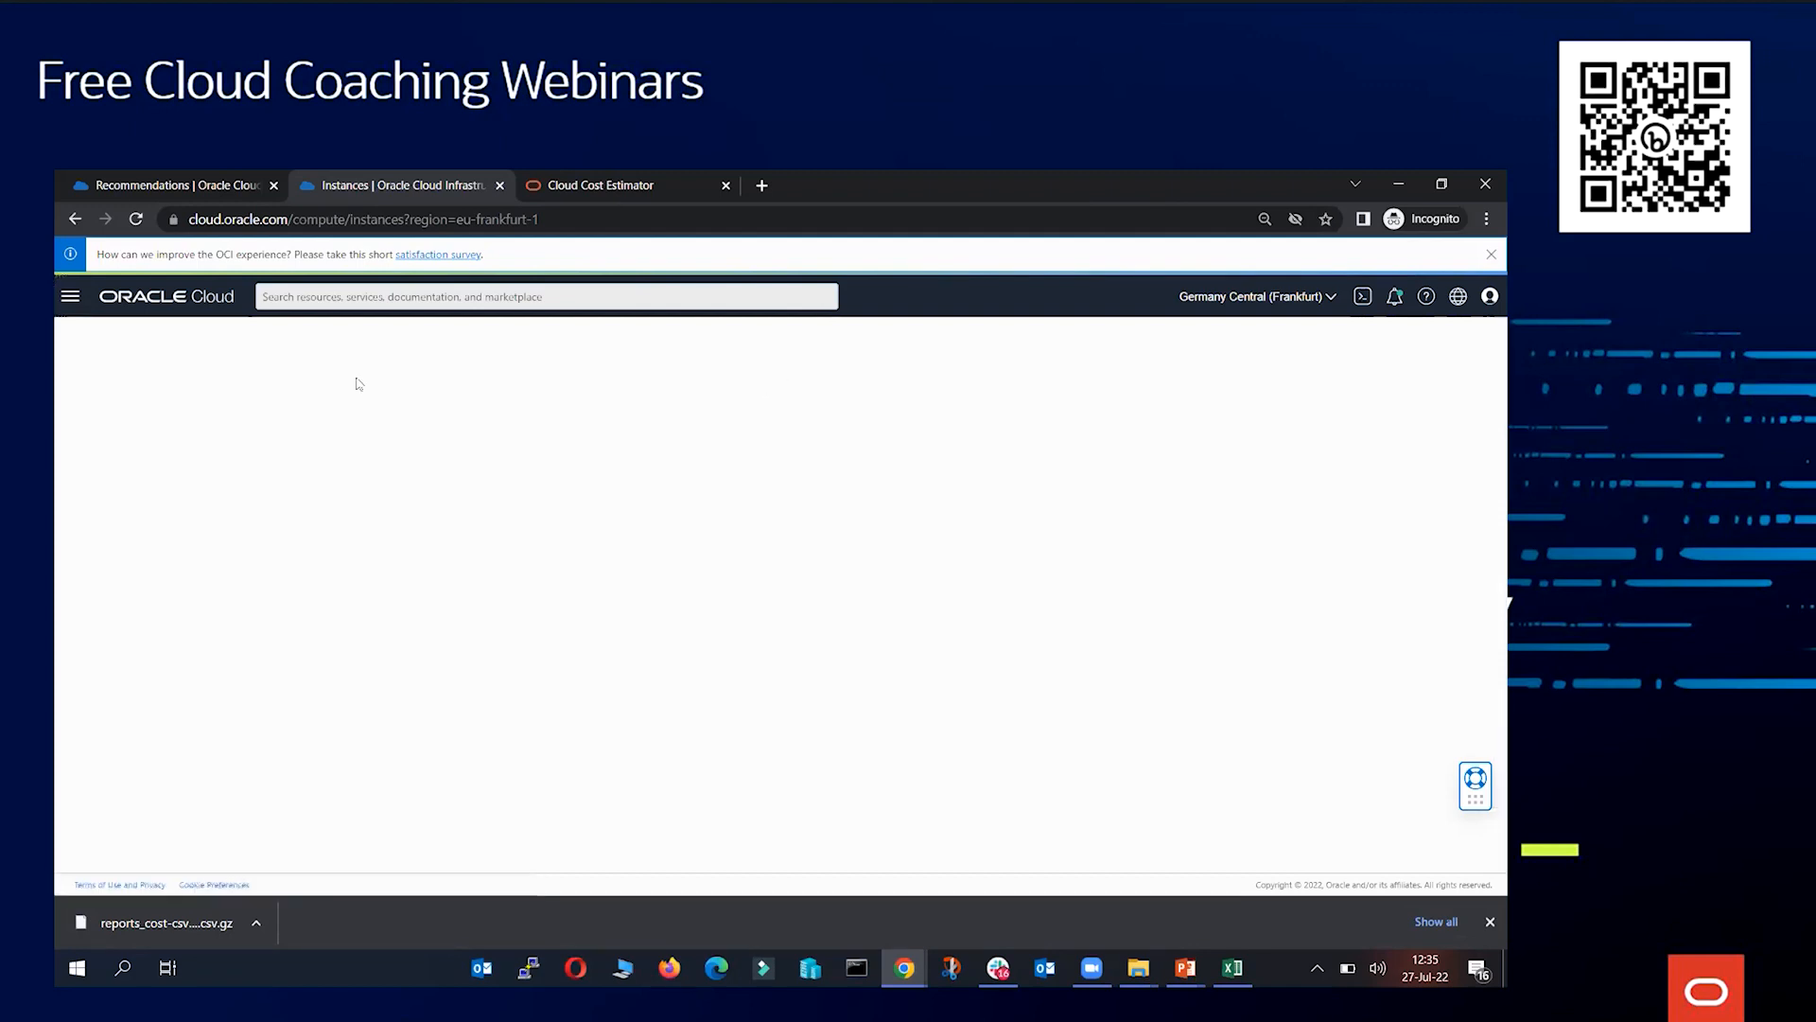
click(187, 749)
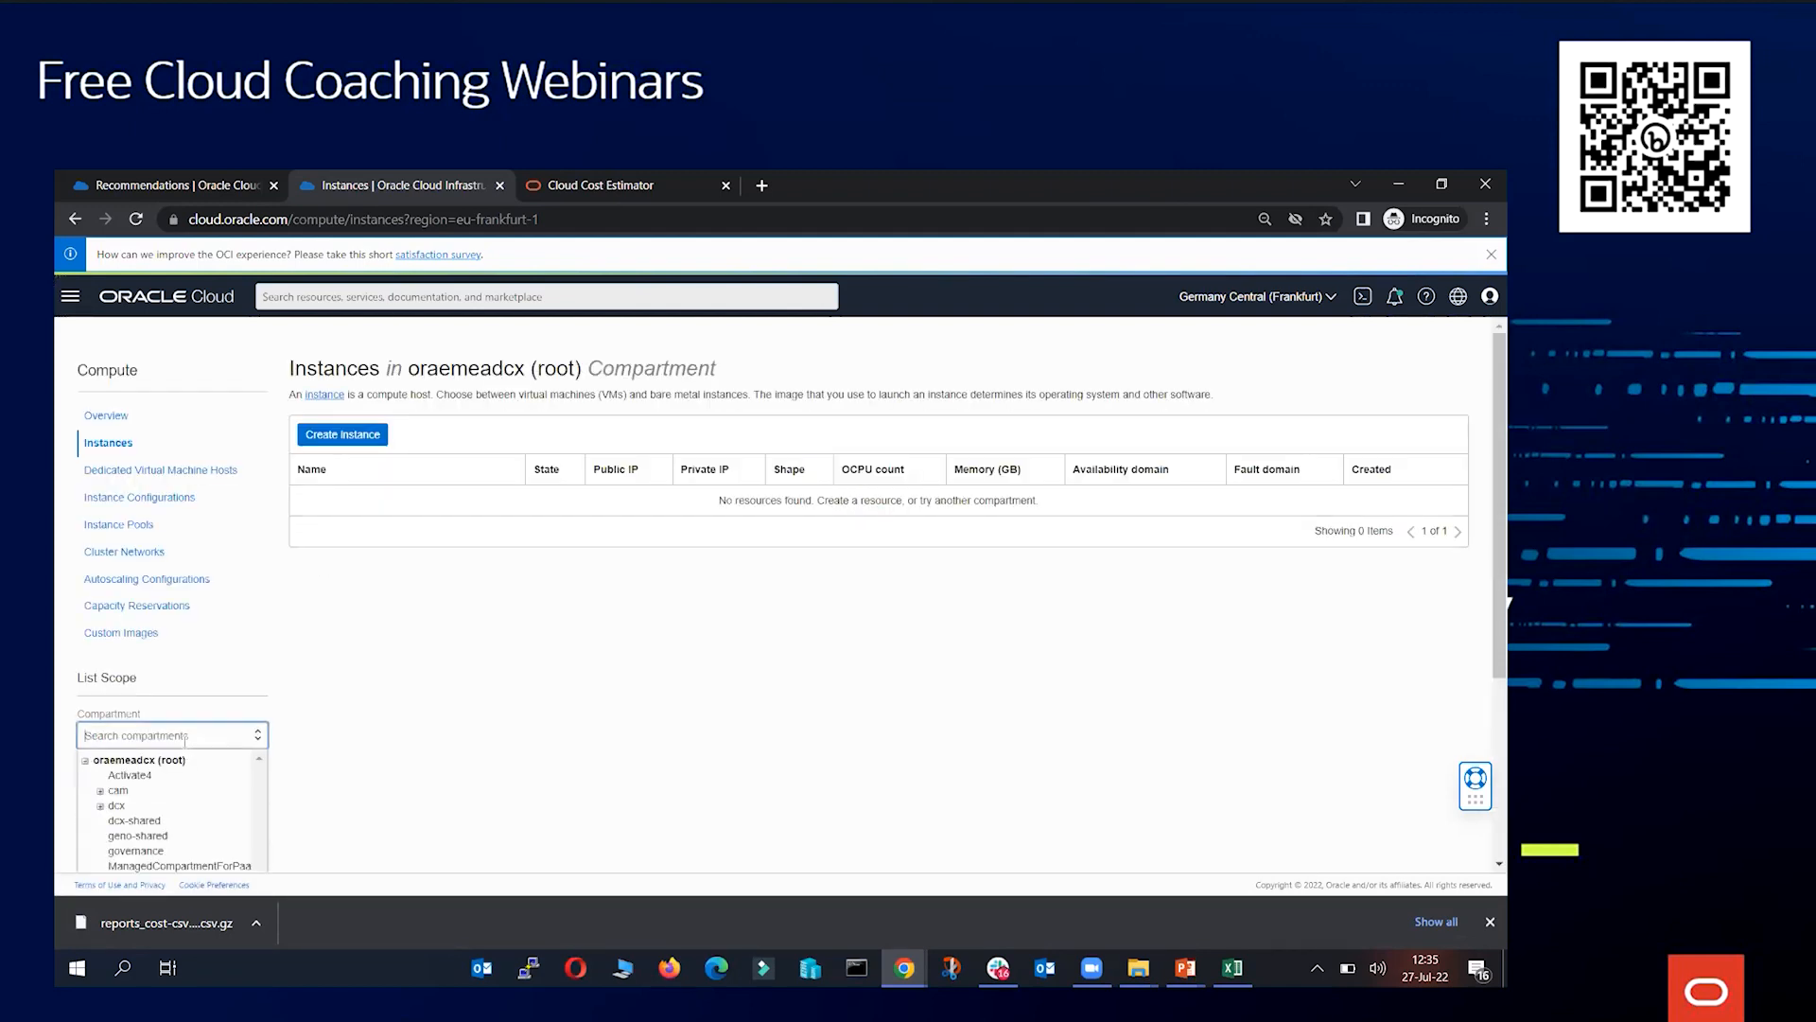
scroll(166, 797, down, 5)
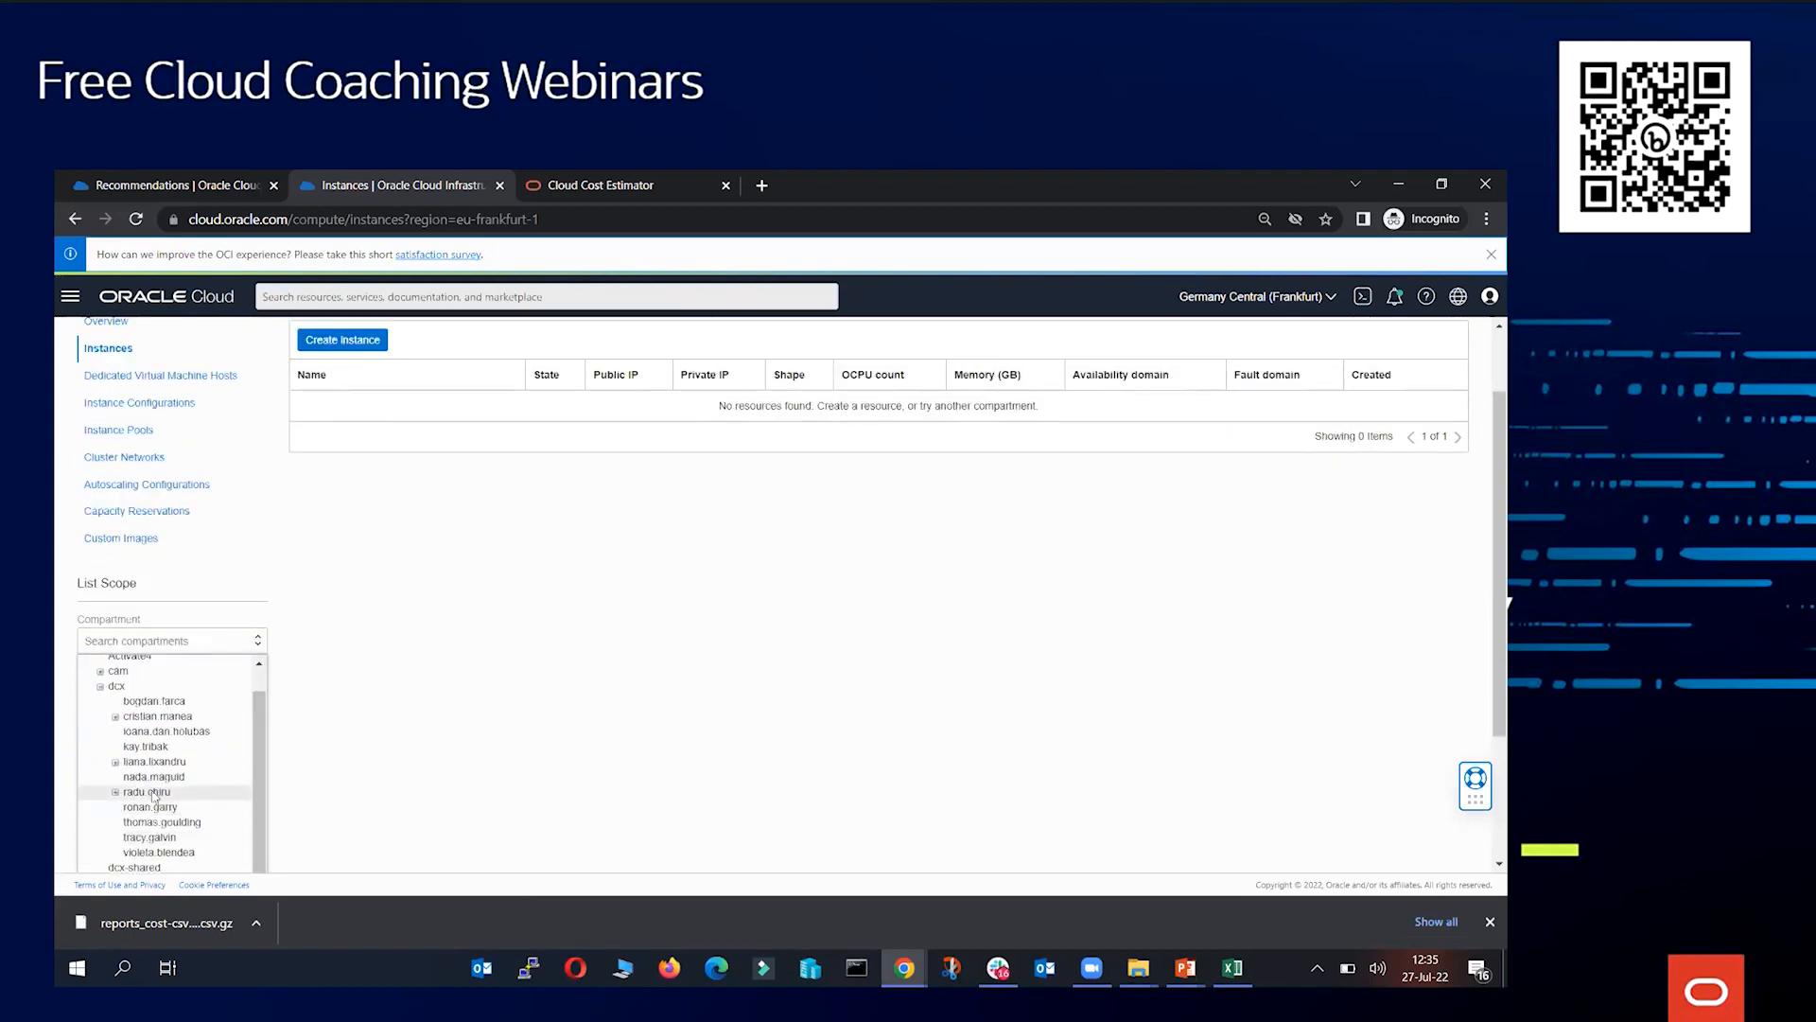
click(151, 793)
scroll(475, 498, up, 1)
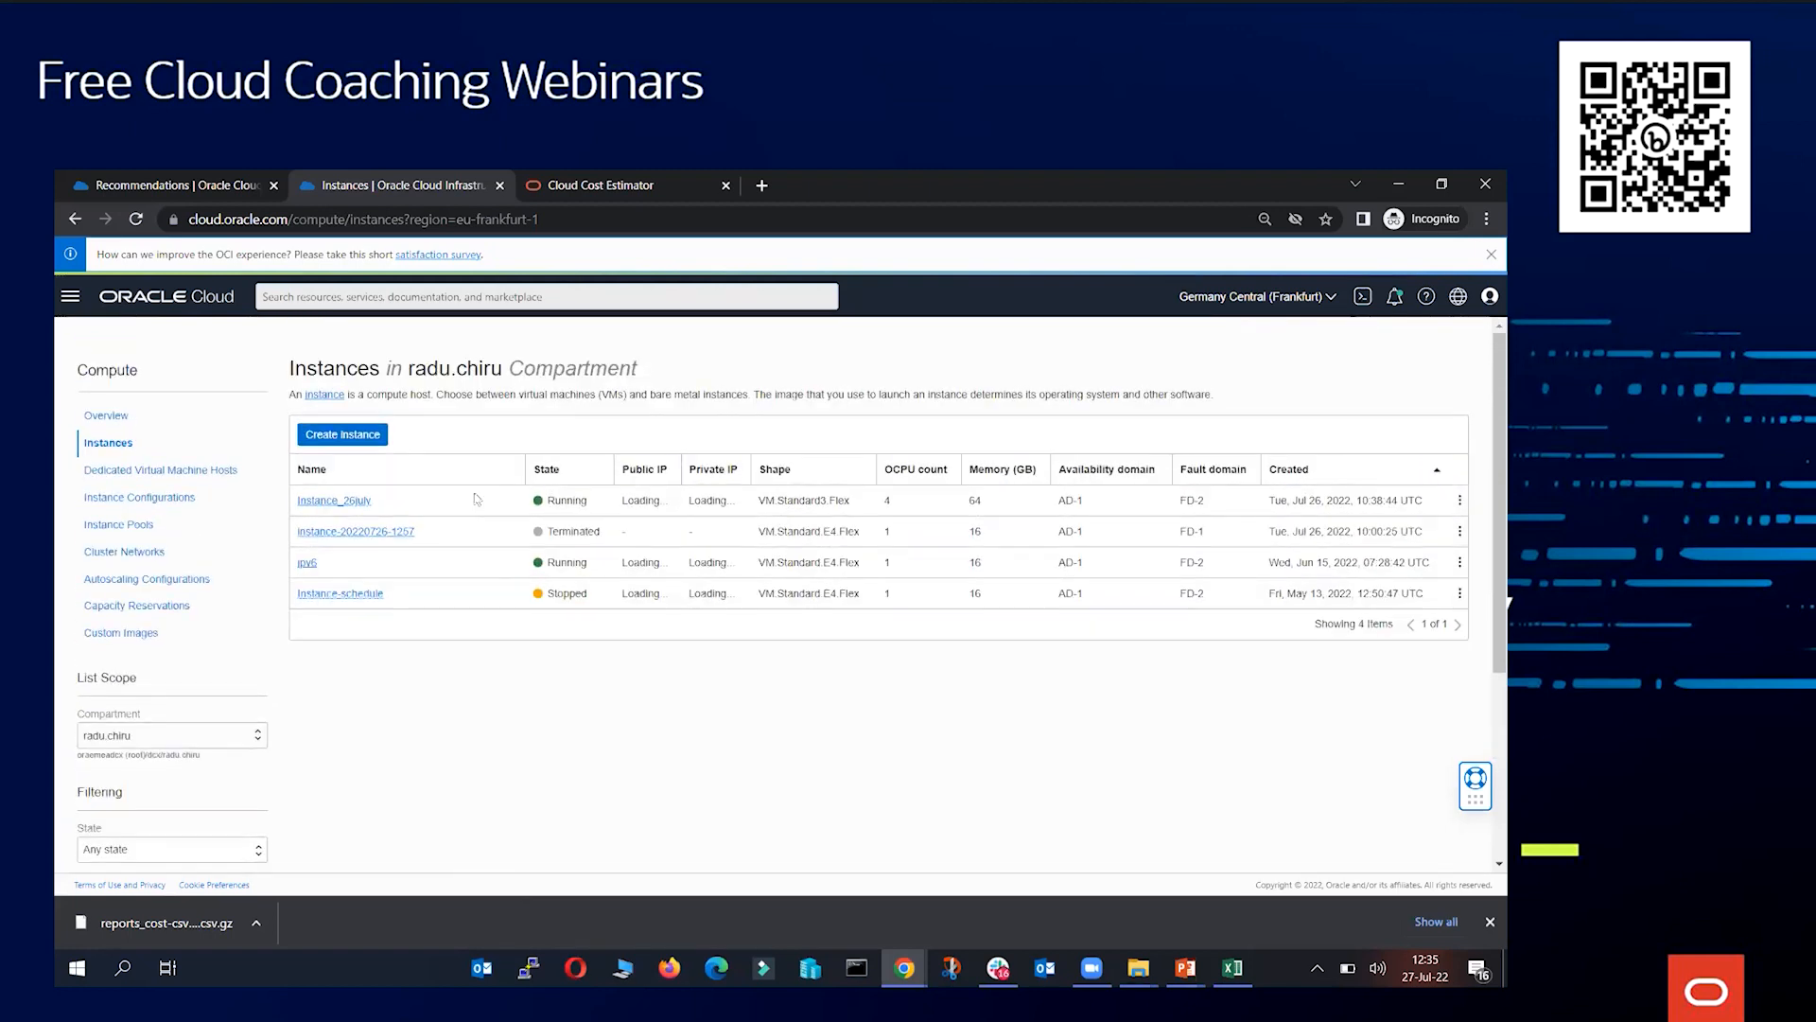
Tag instance Instance_26july with CostControl2 namespace, key Project_name and value project_b
click(345, 502)
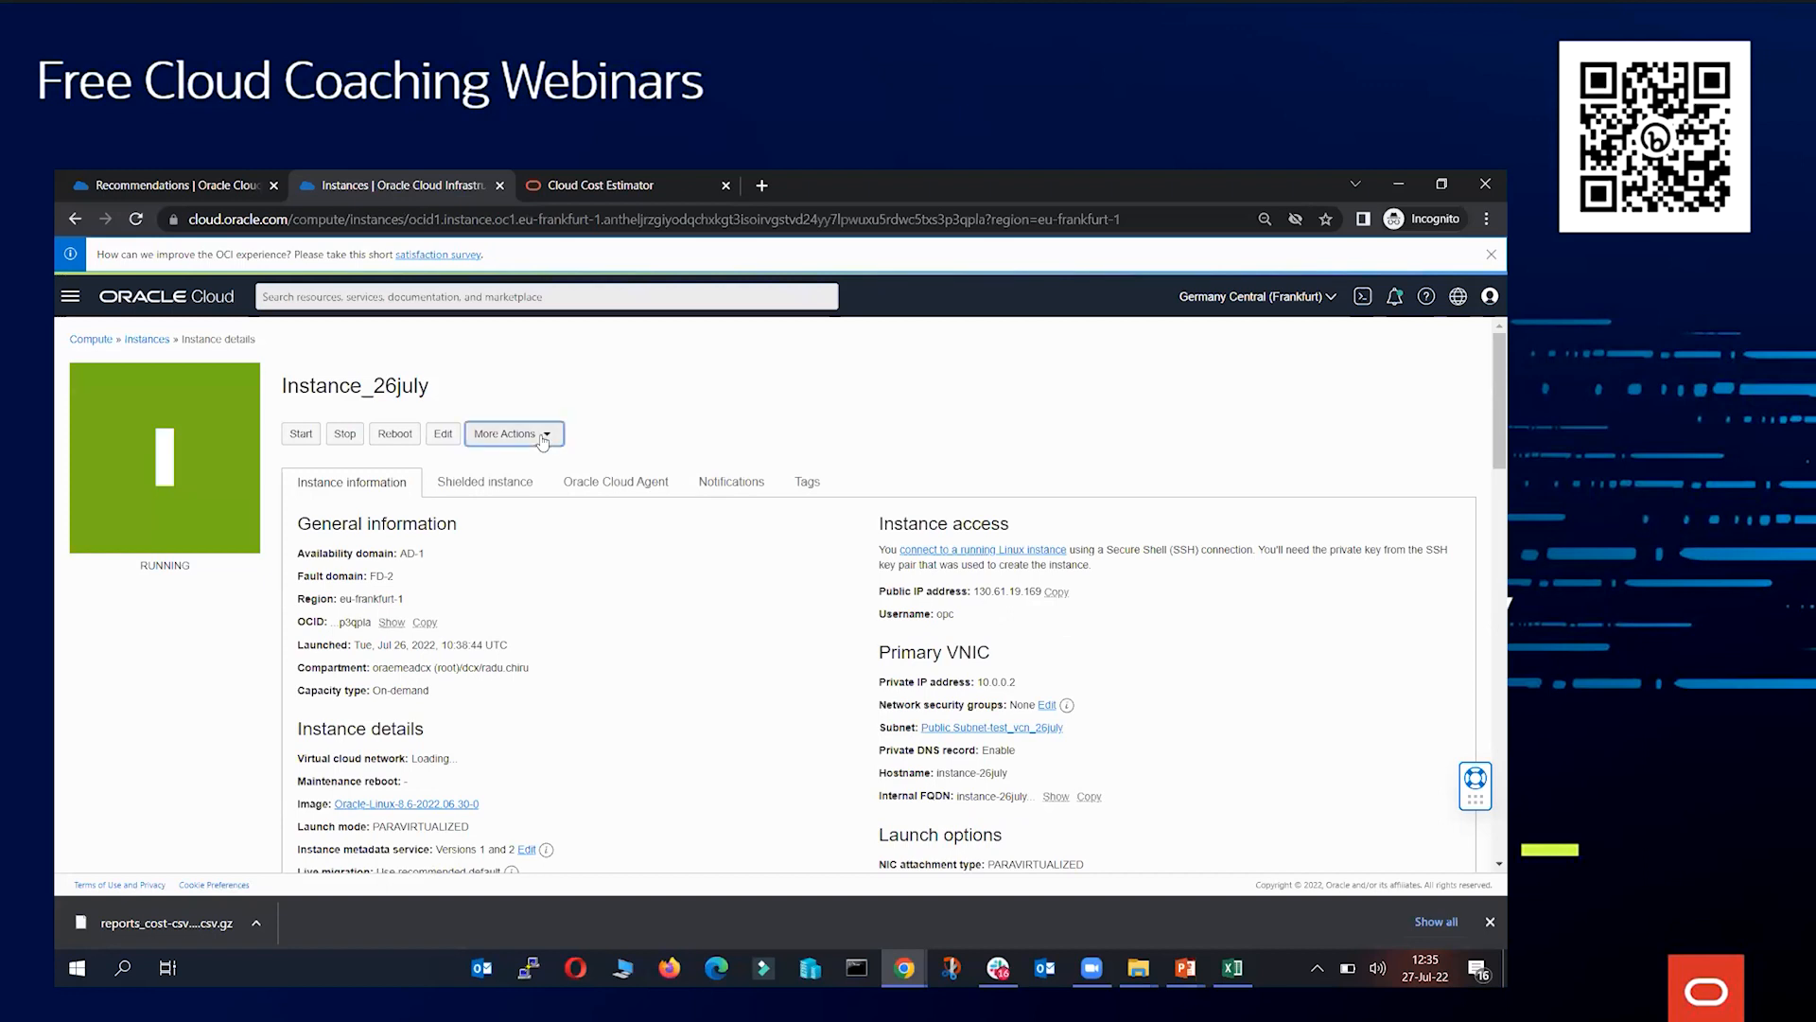
click(543, 435)
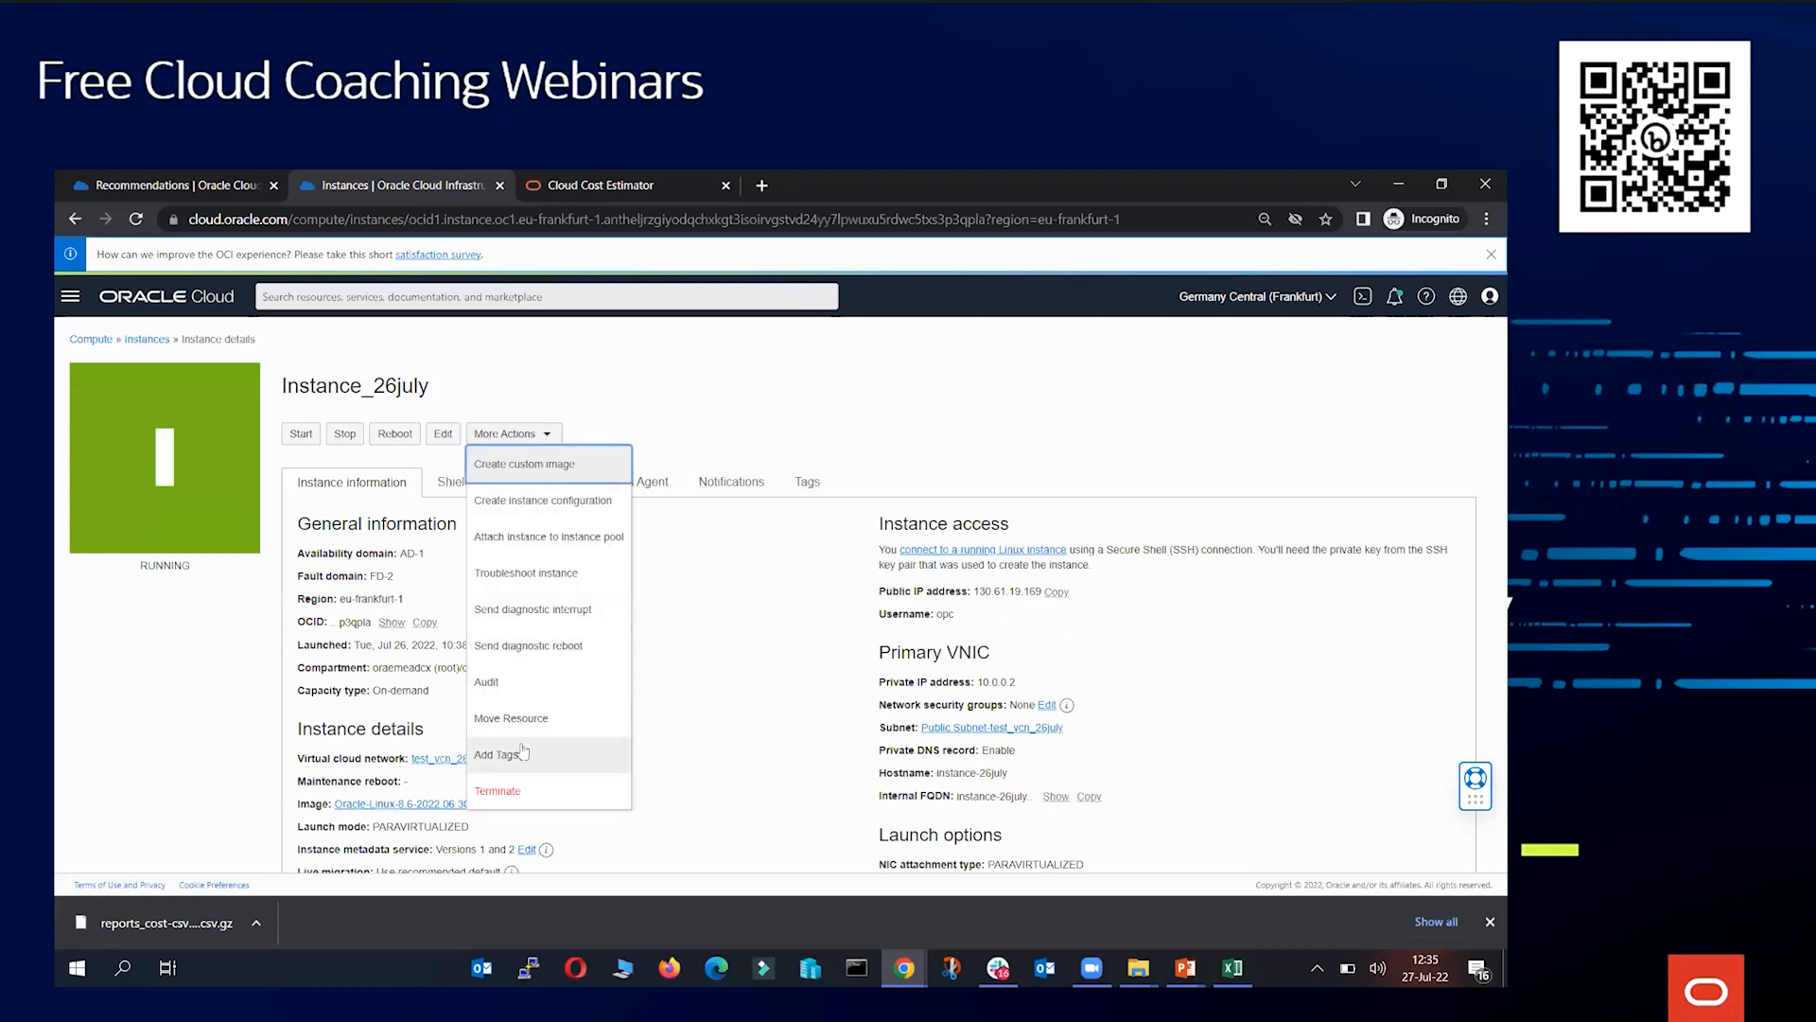
click(511, 754)
click(549, 492)
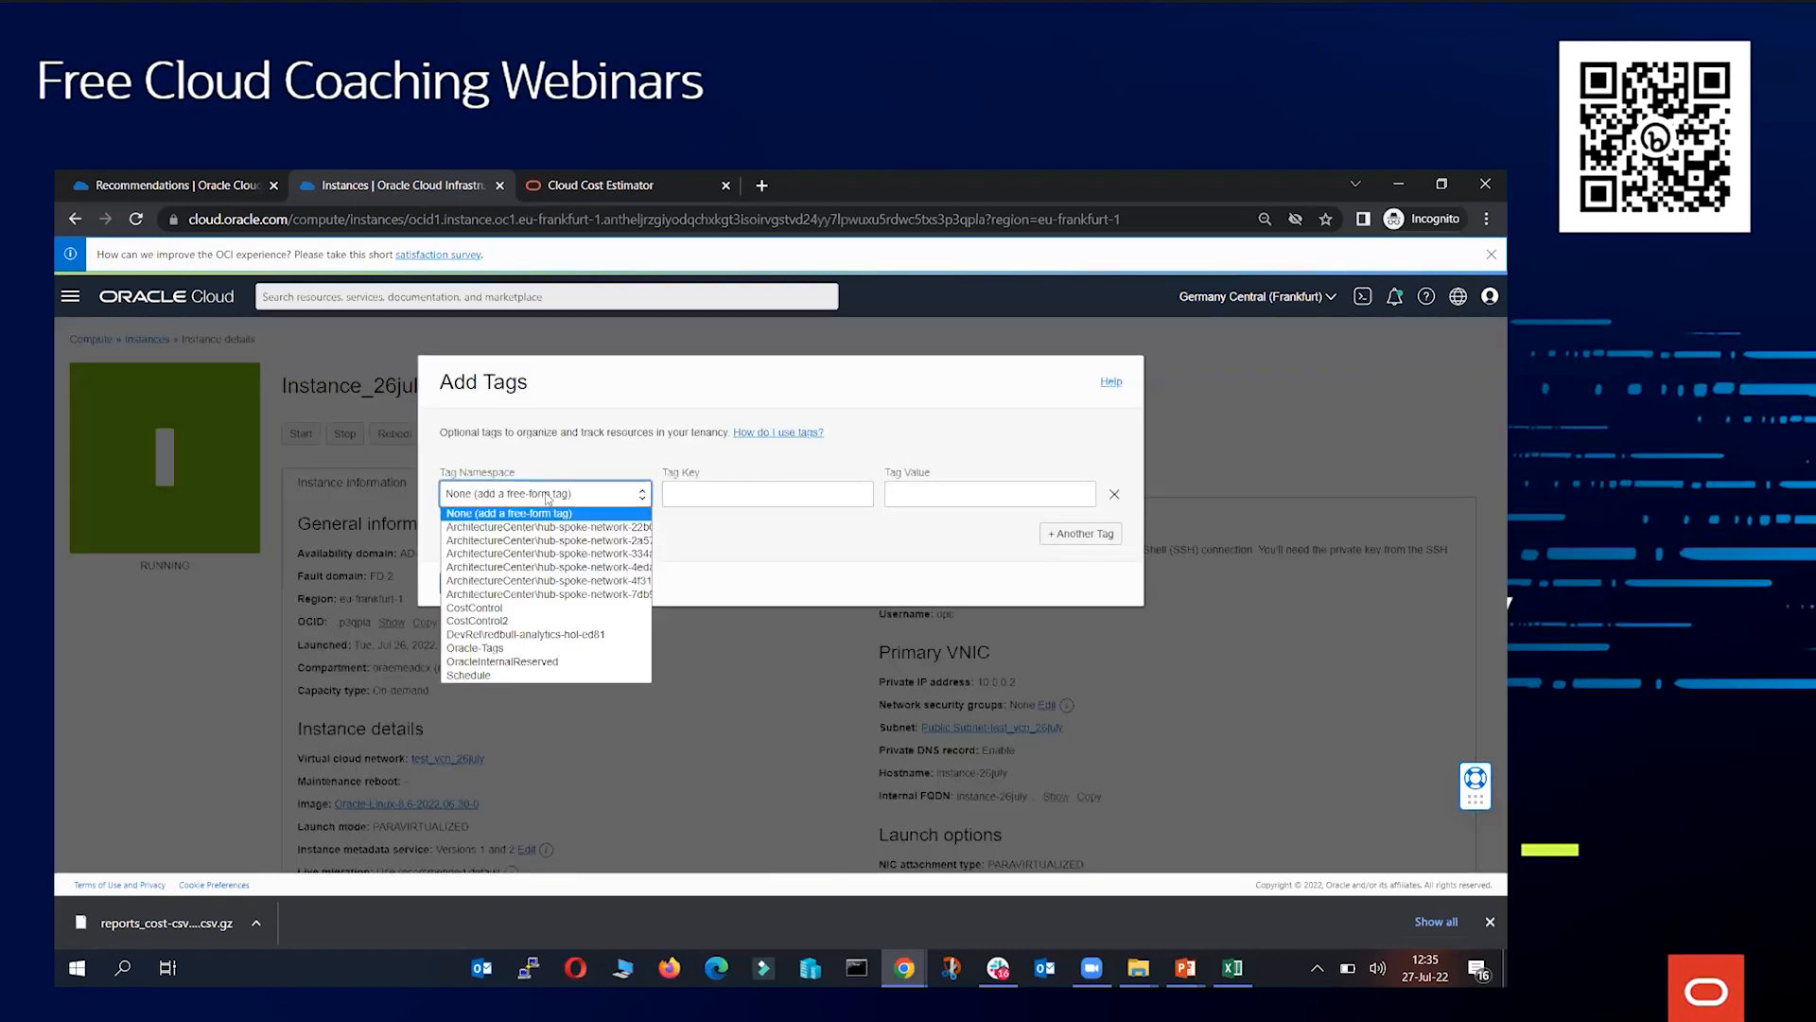
click(506, 620)
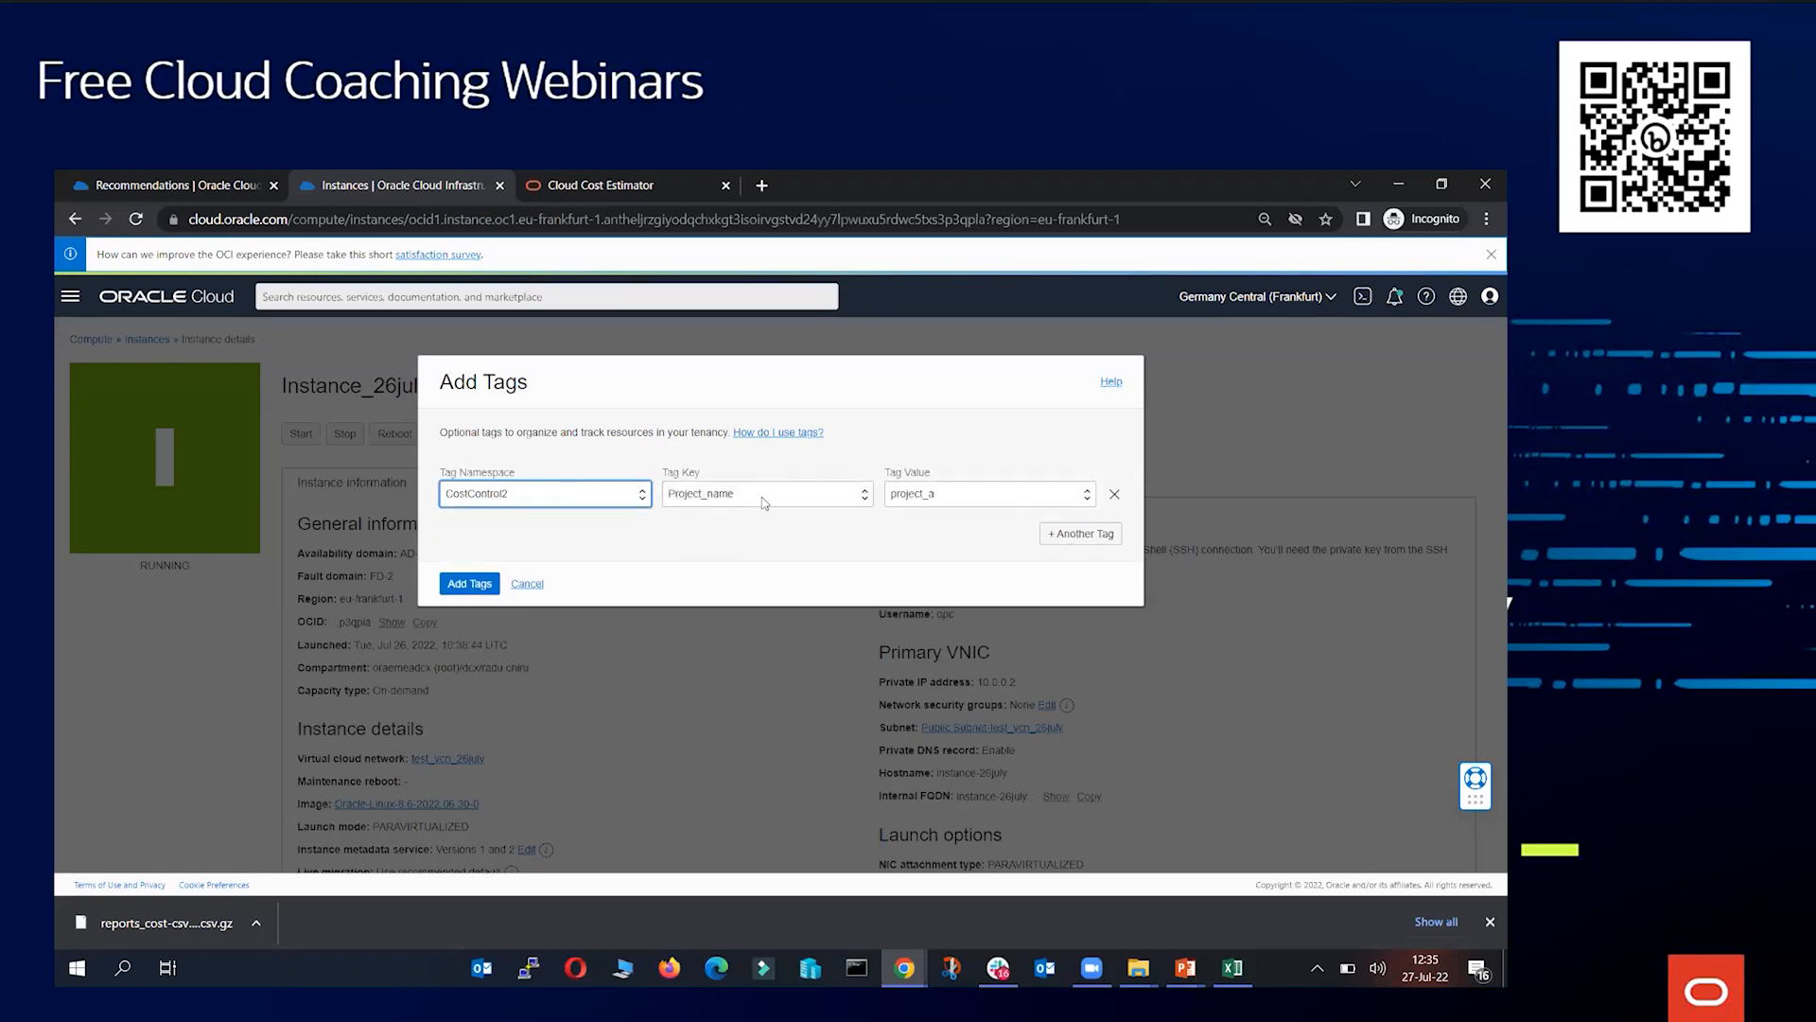
click(755, 493)
click(756, 513)
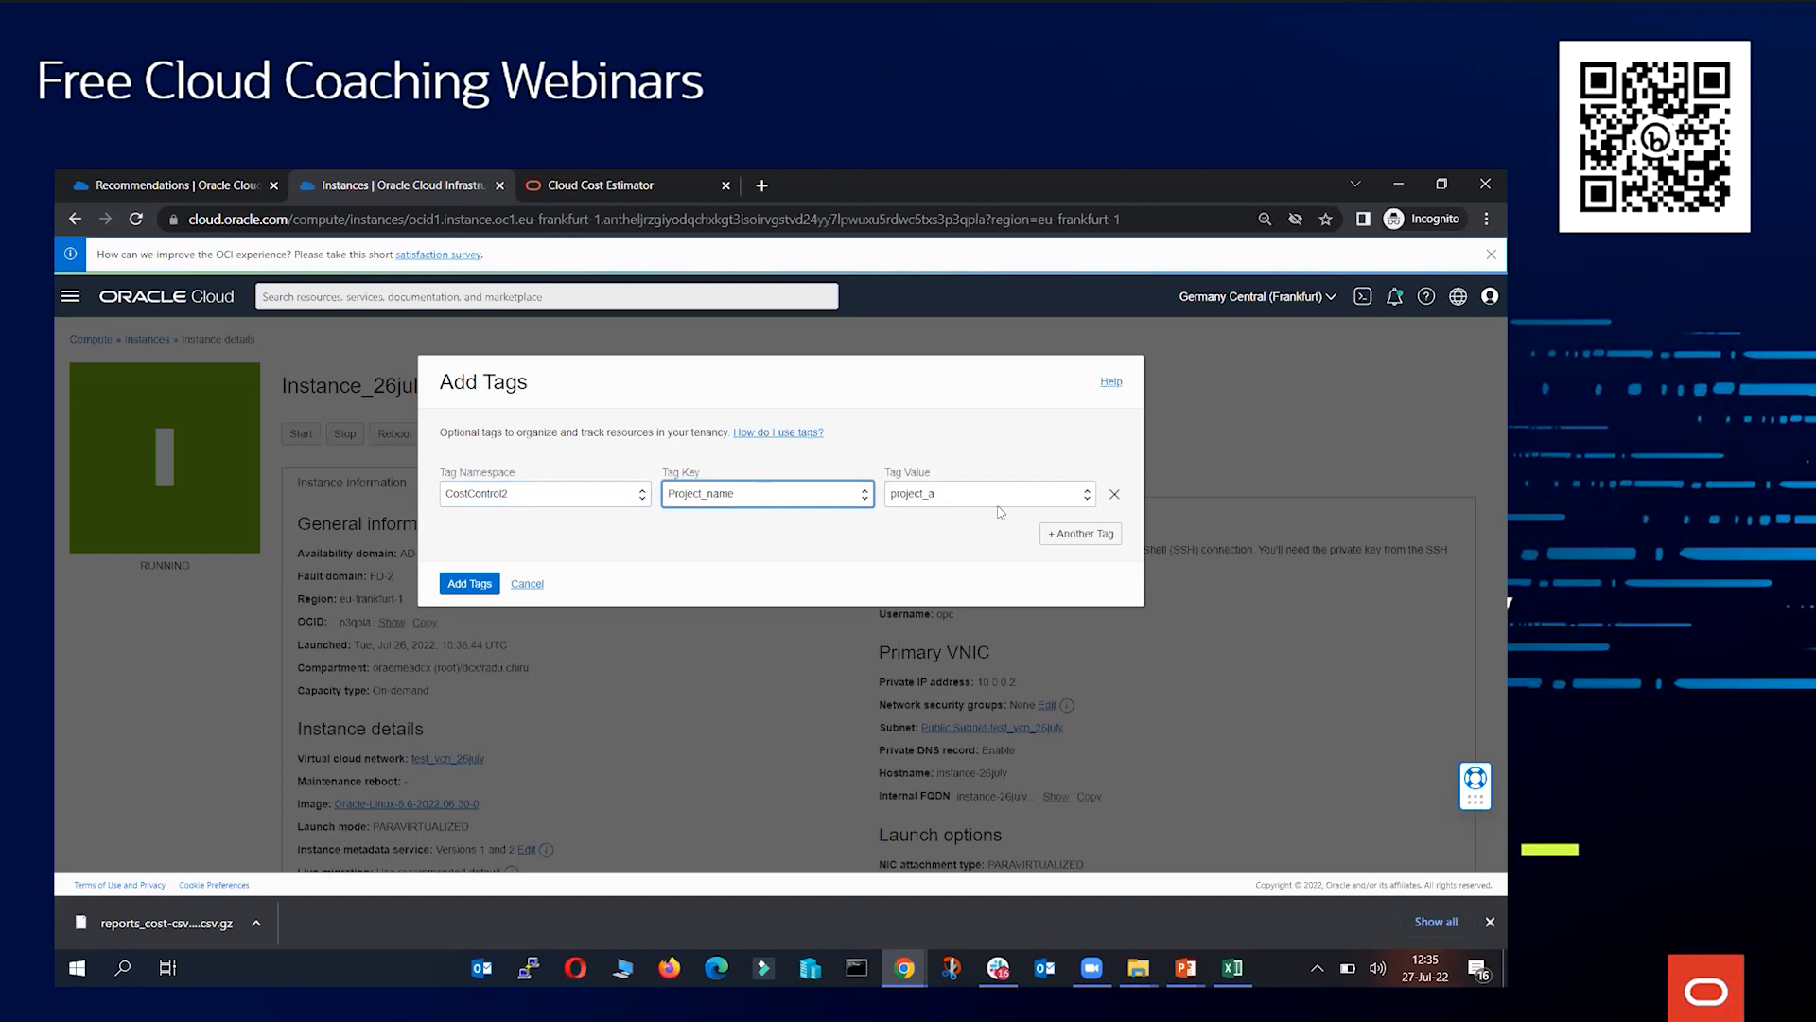
click(990, 494)
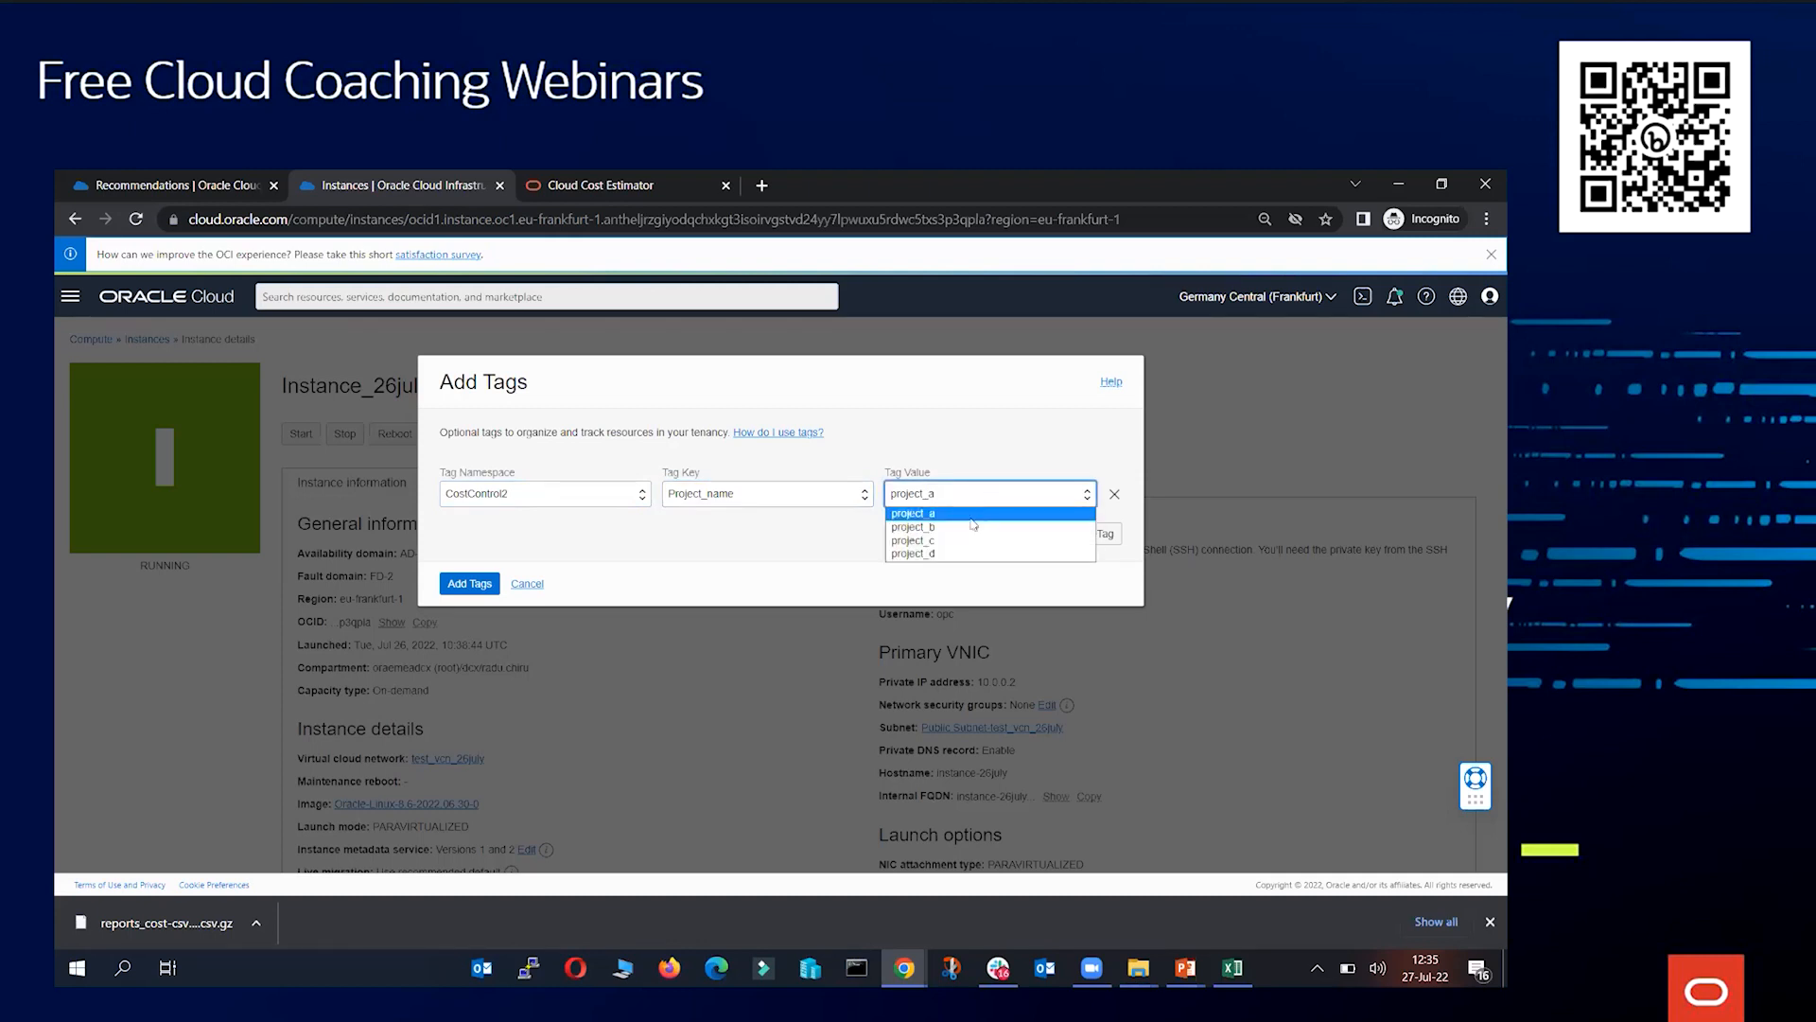
click(959, 527)
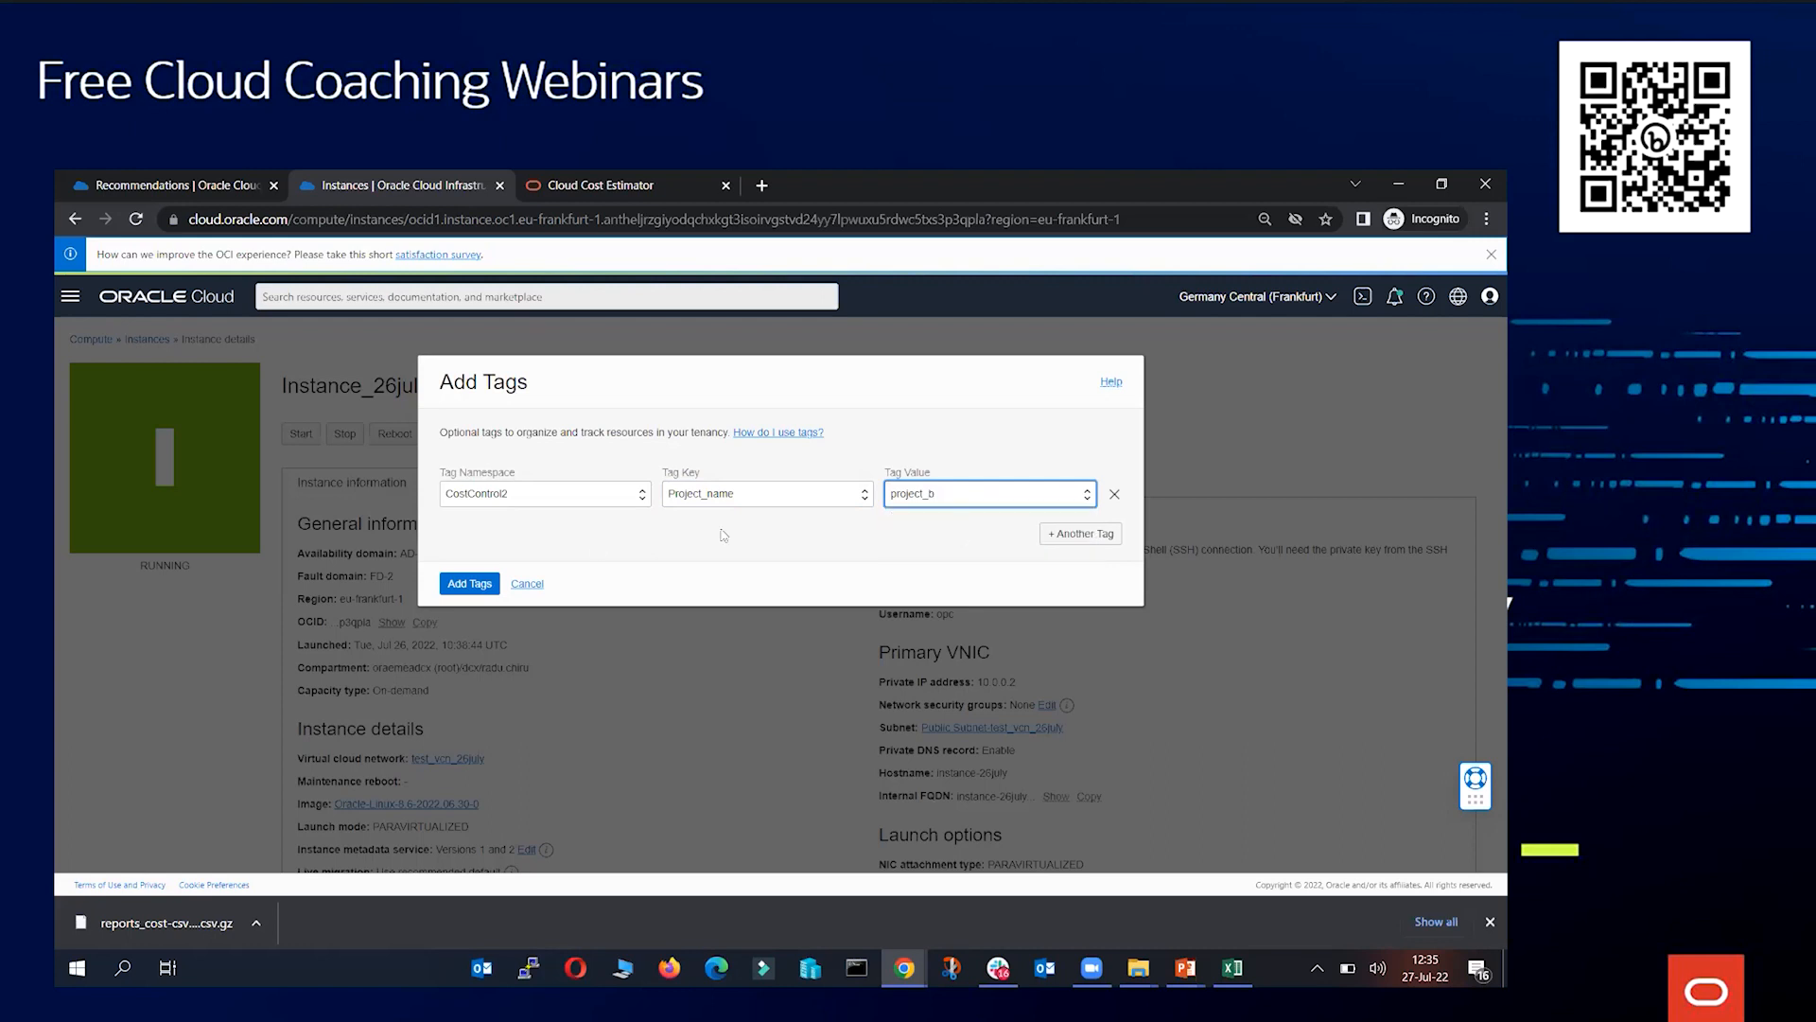
click(473, 583)
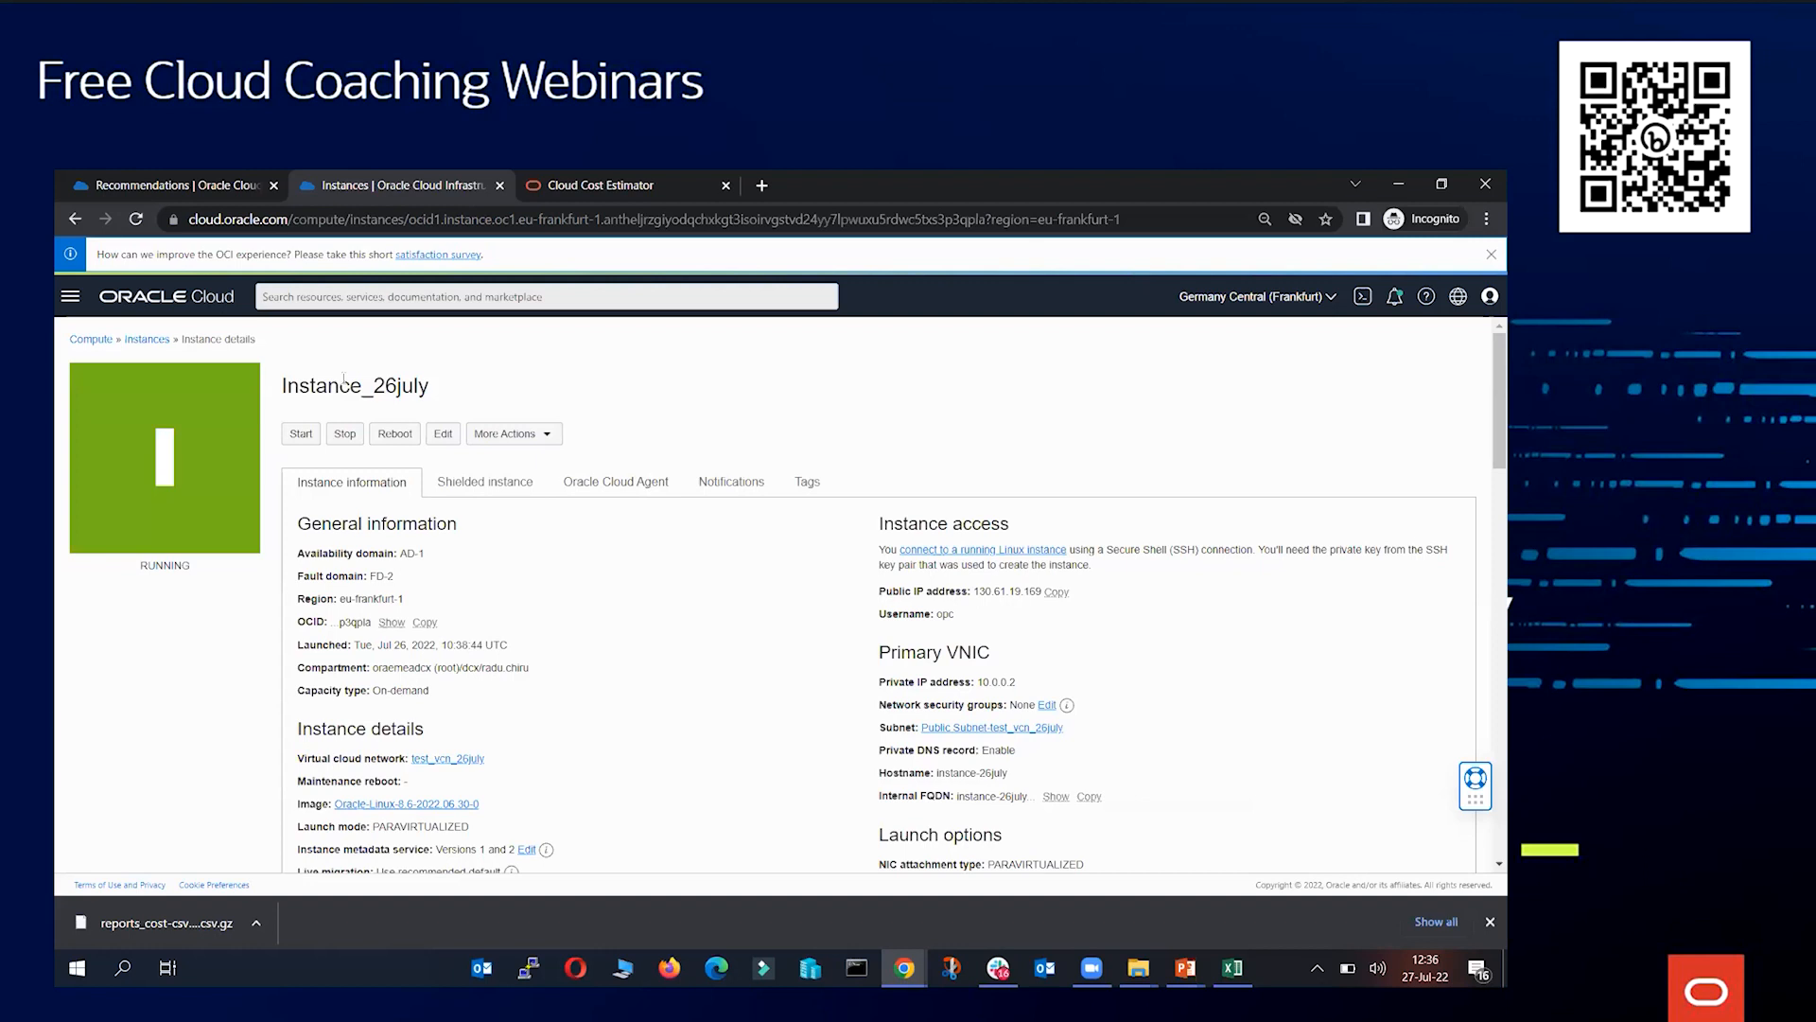
Tag the ipv6 instance with CostControl2 namespace, key Project_name and value project_b
click(142, 340)
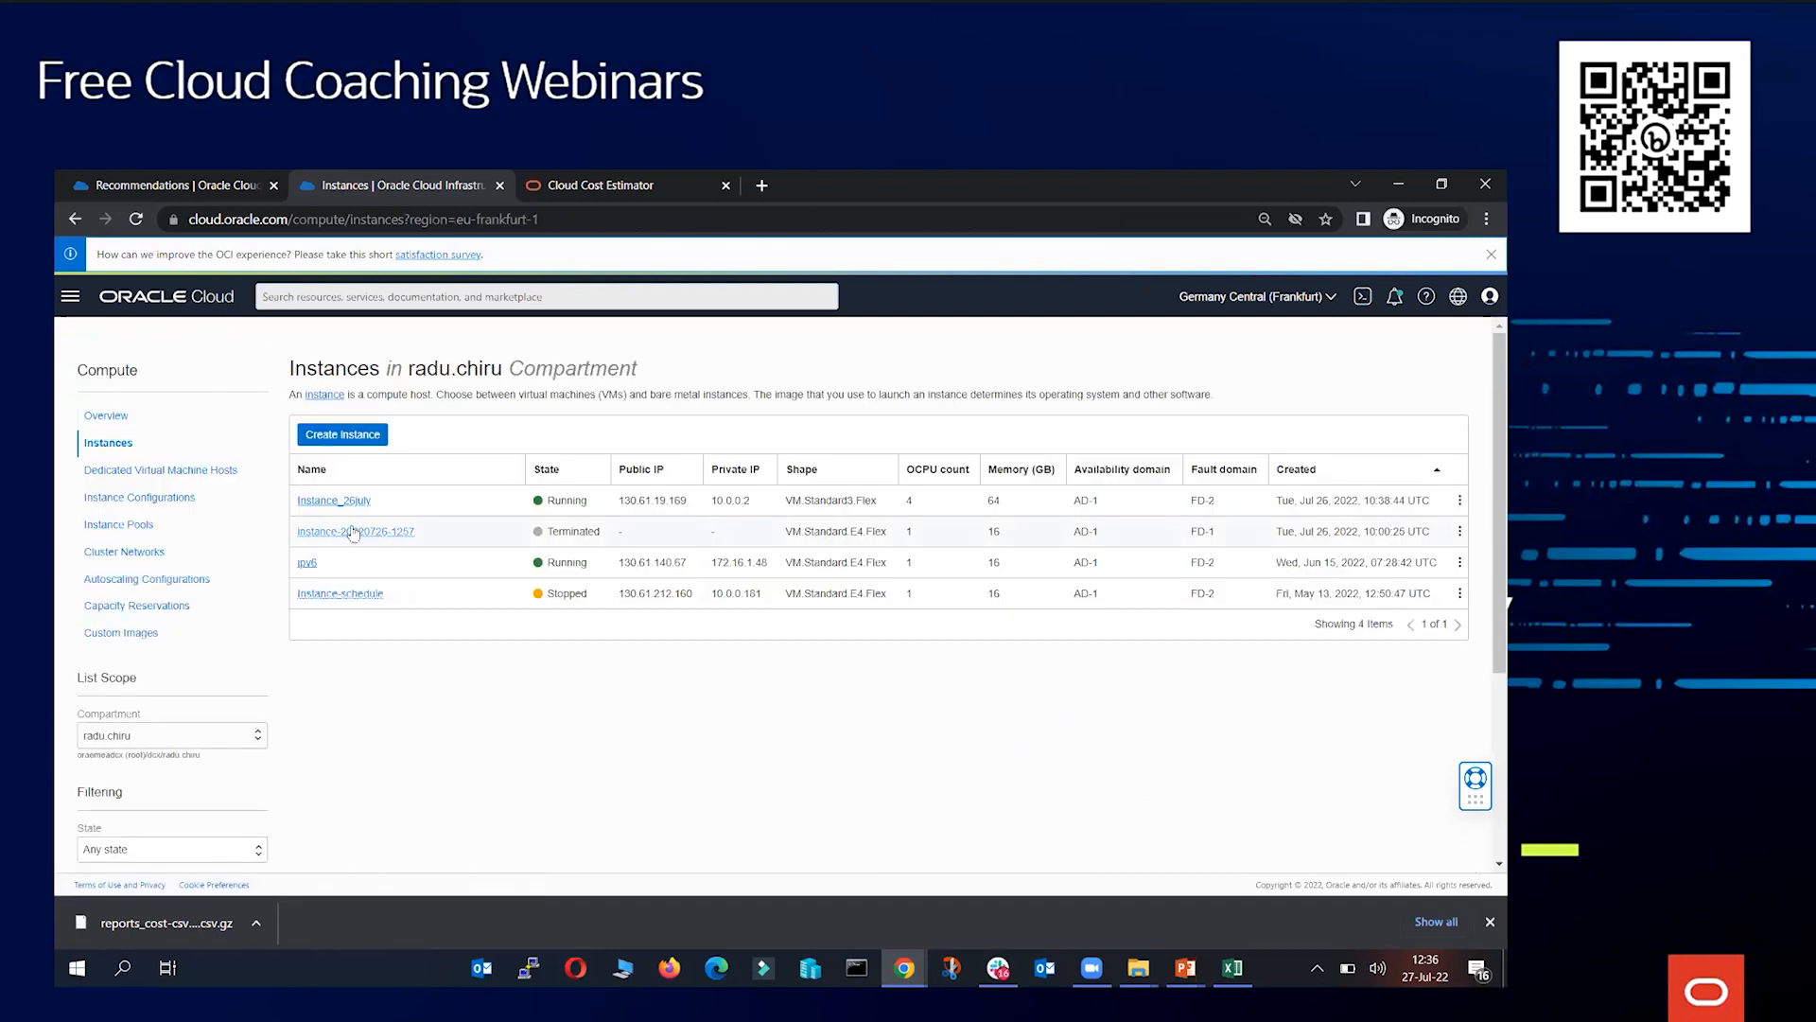
click(309, 564)
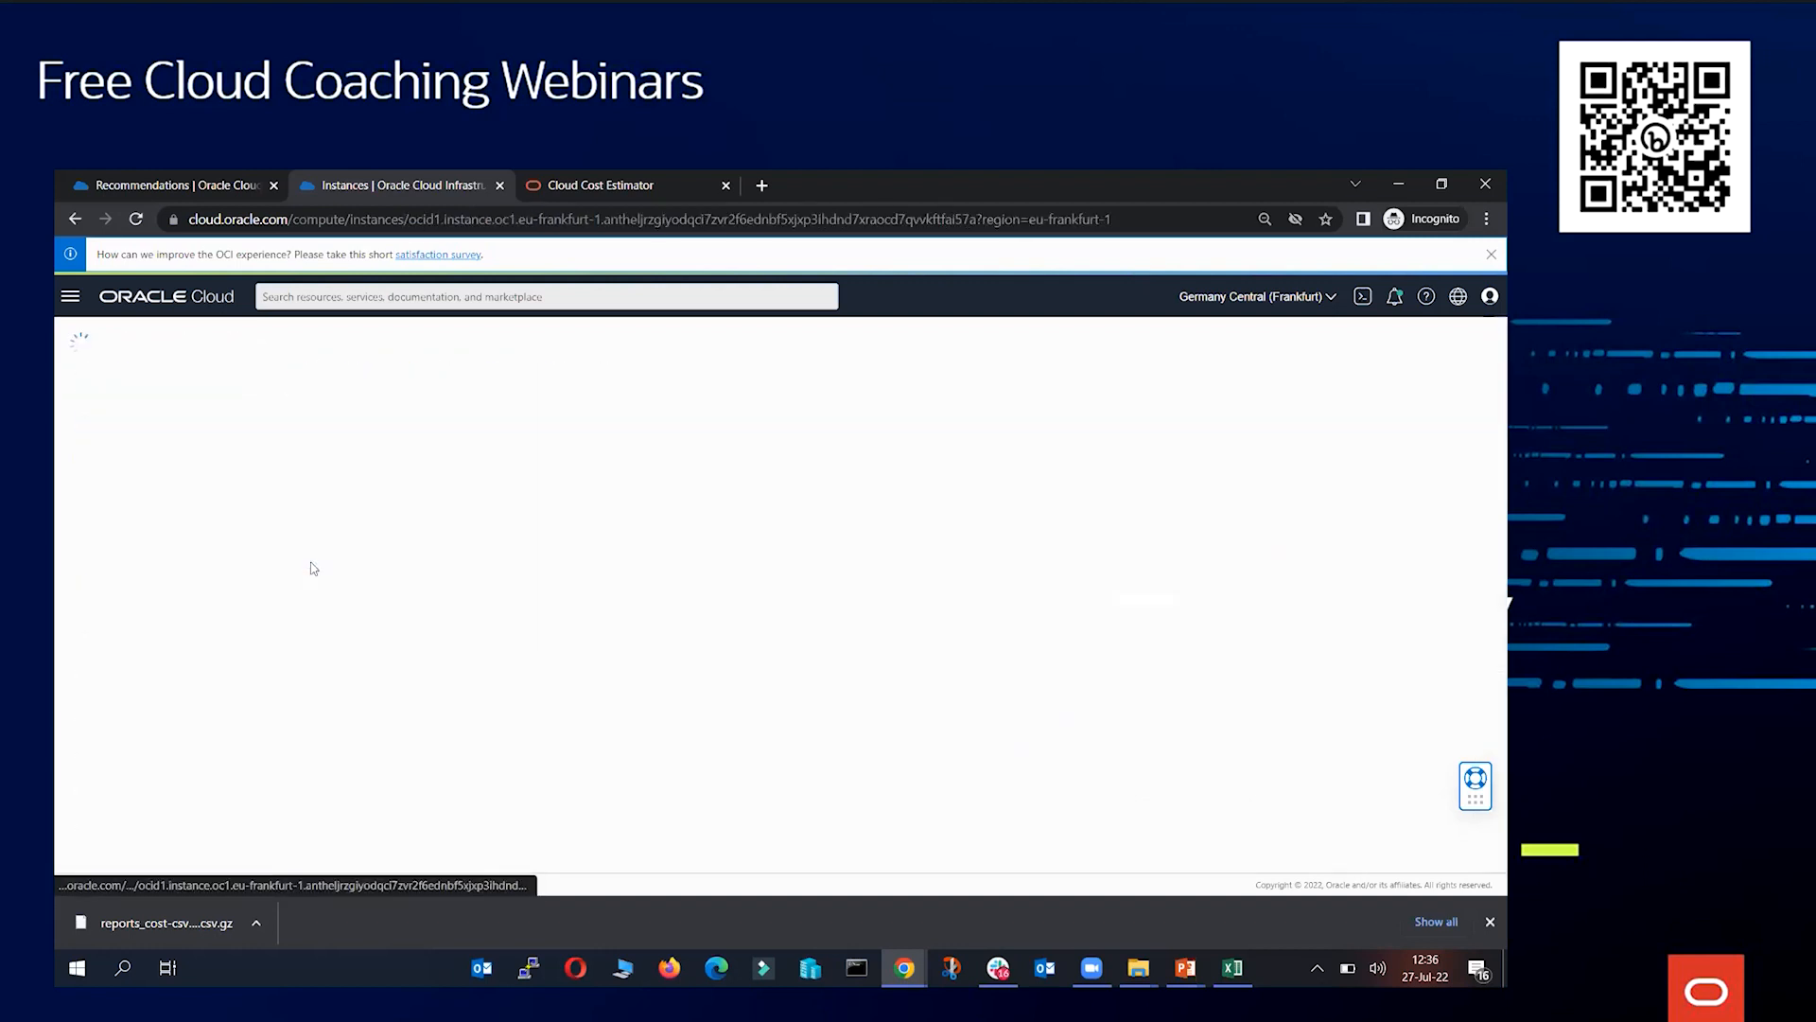
click(504, 434)
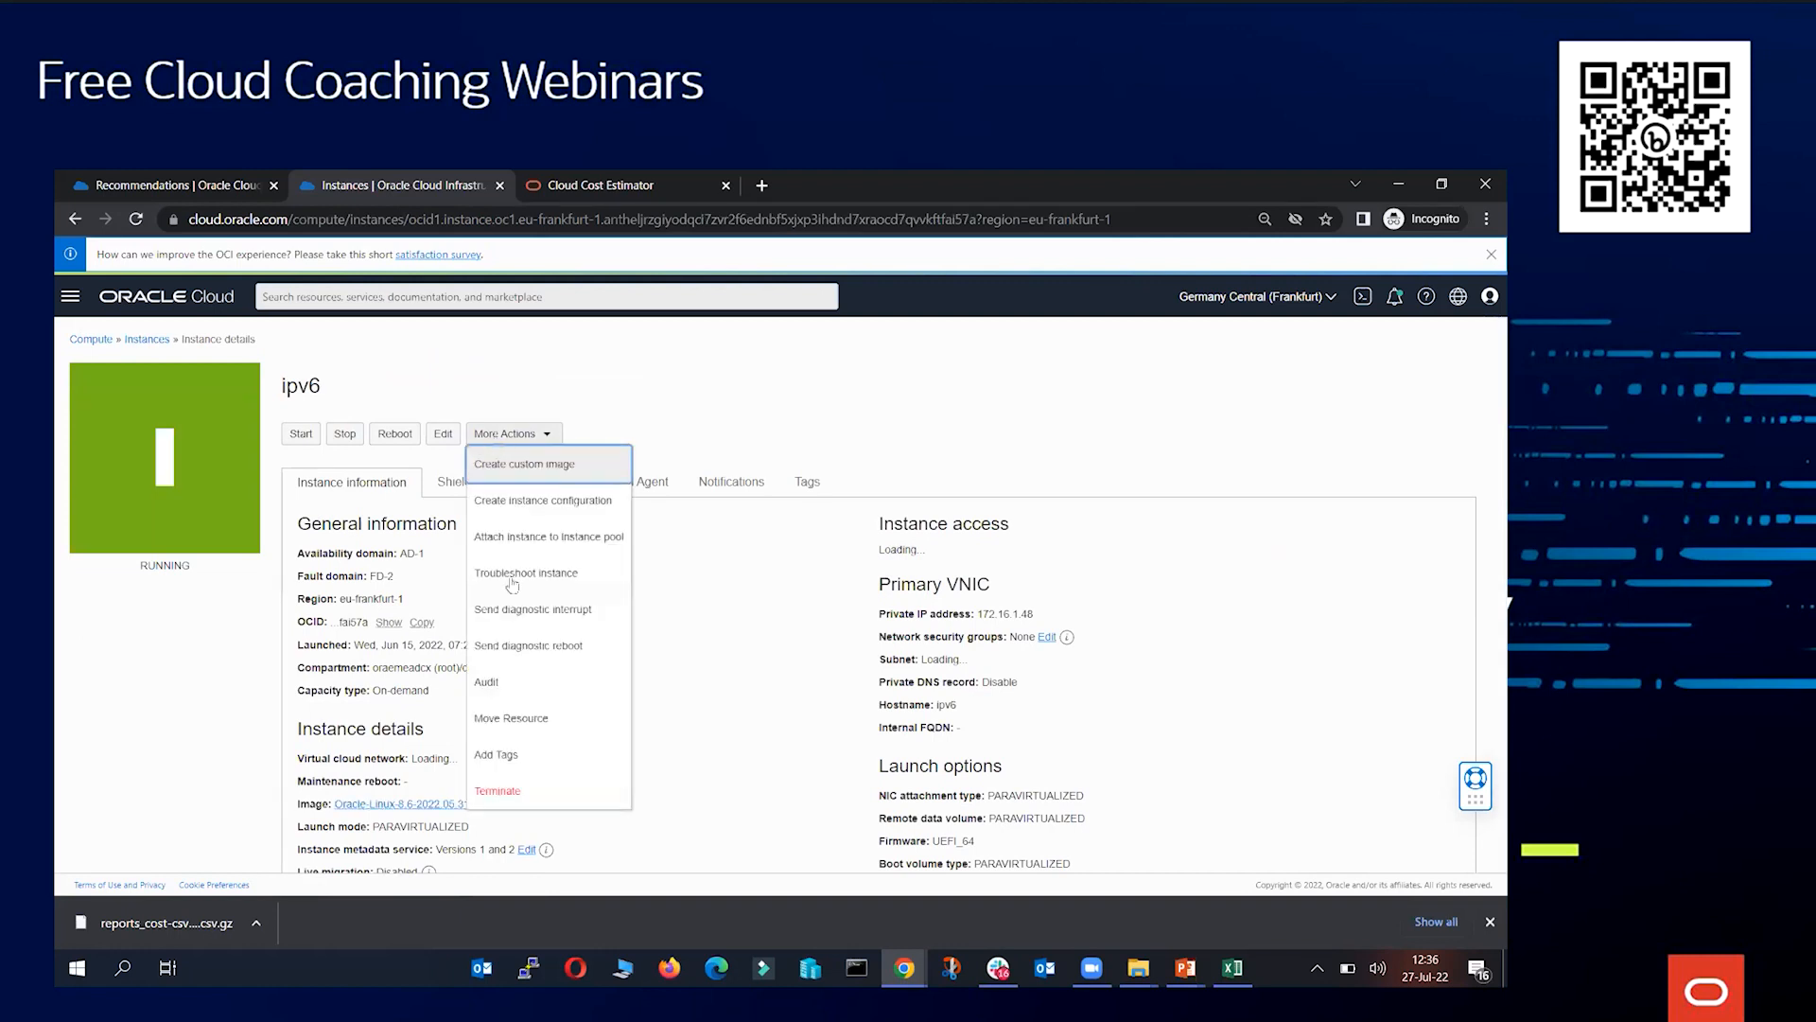
click(501, 753)
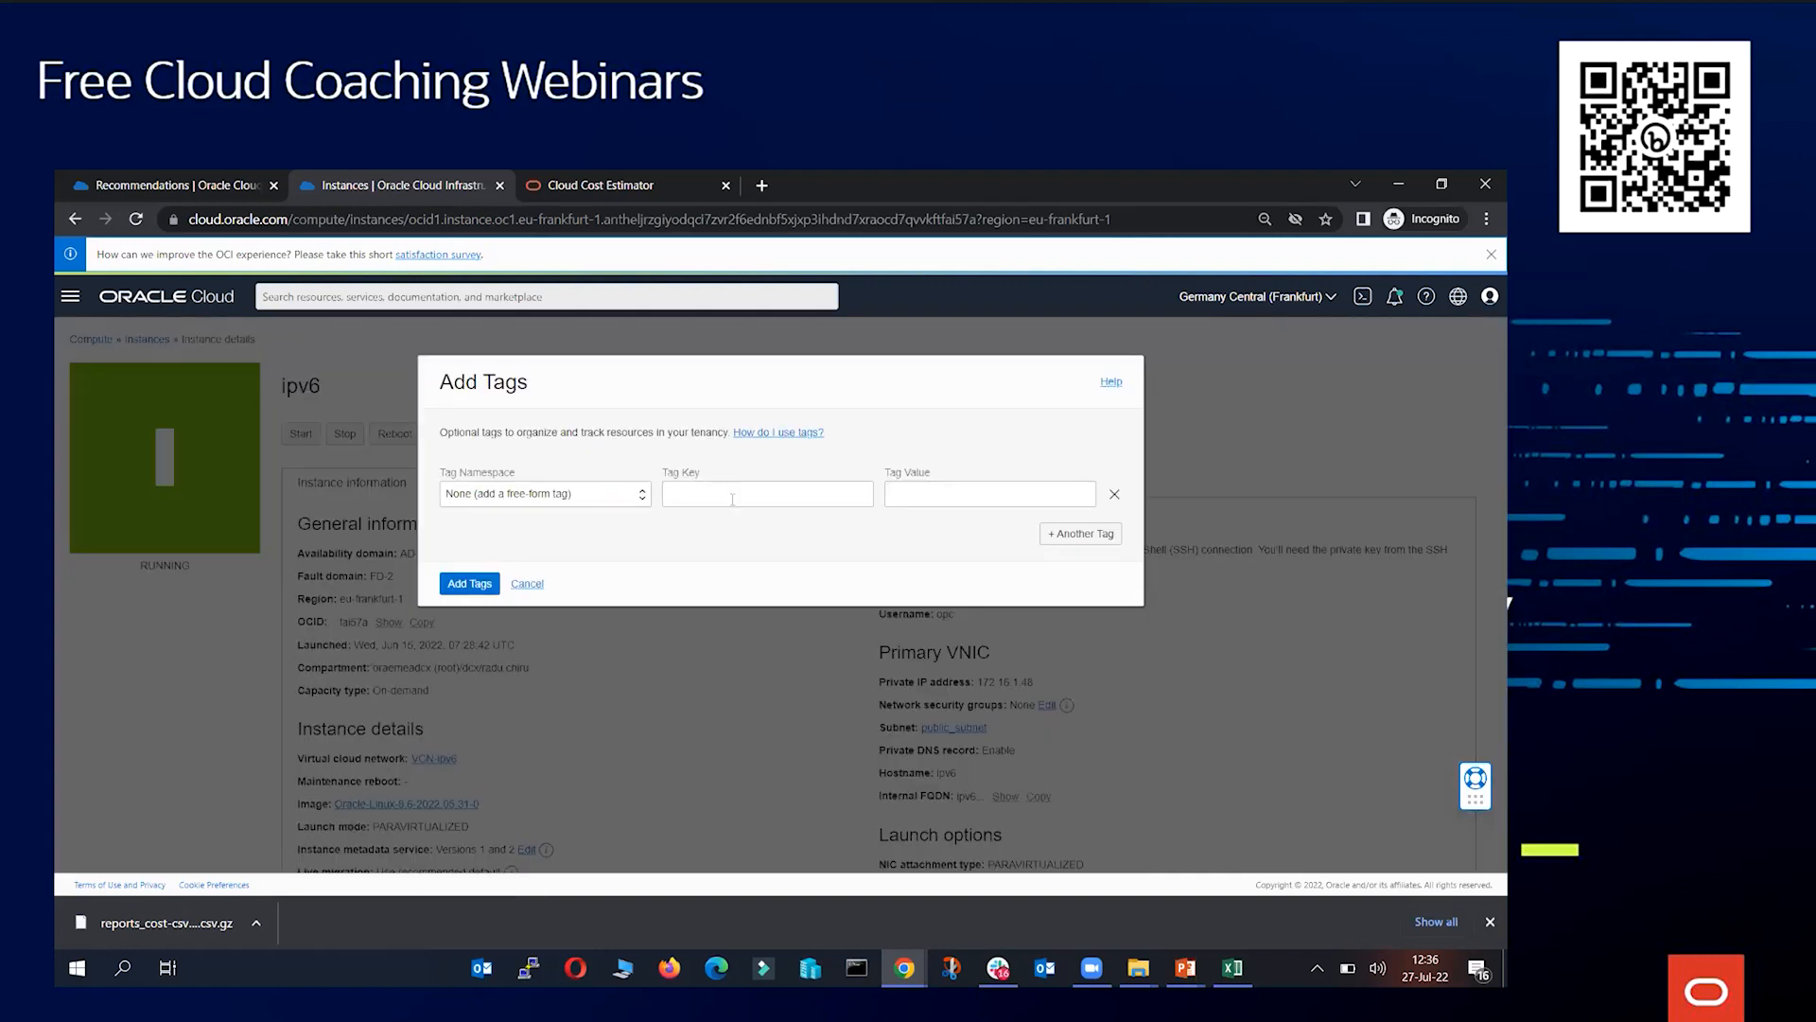
click(604, 496)
click(549, 677)
click(901, 496)
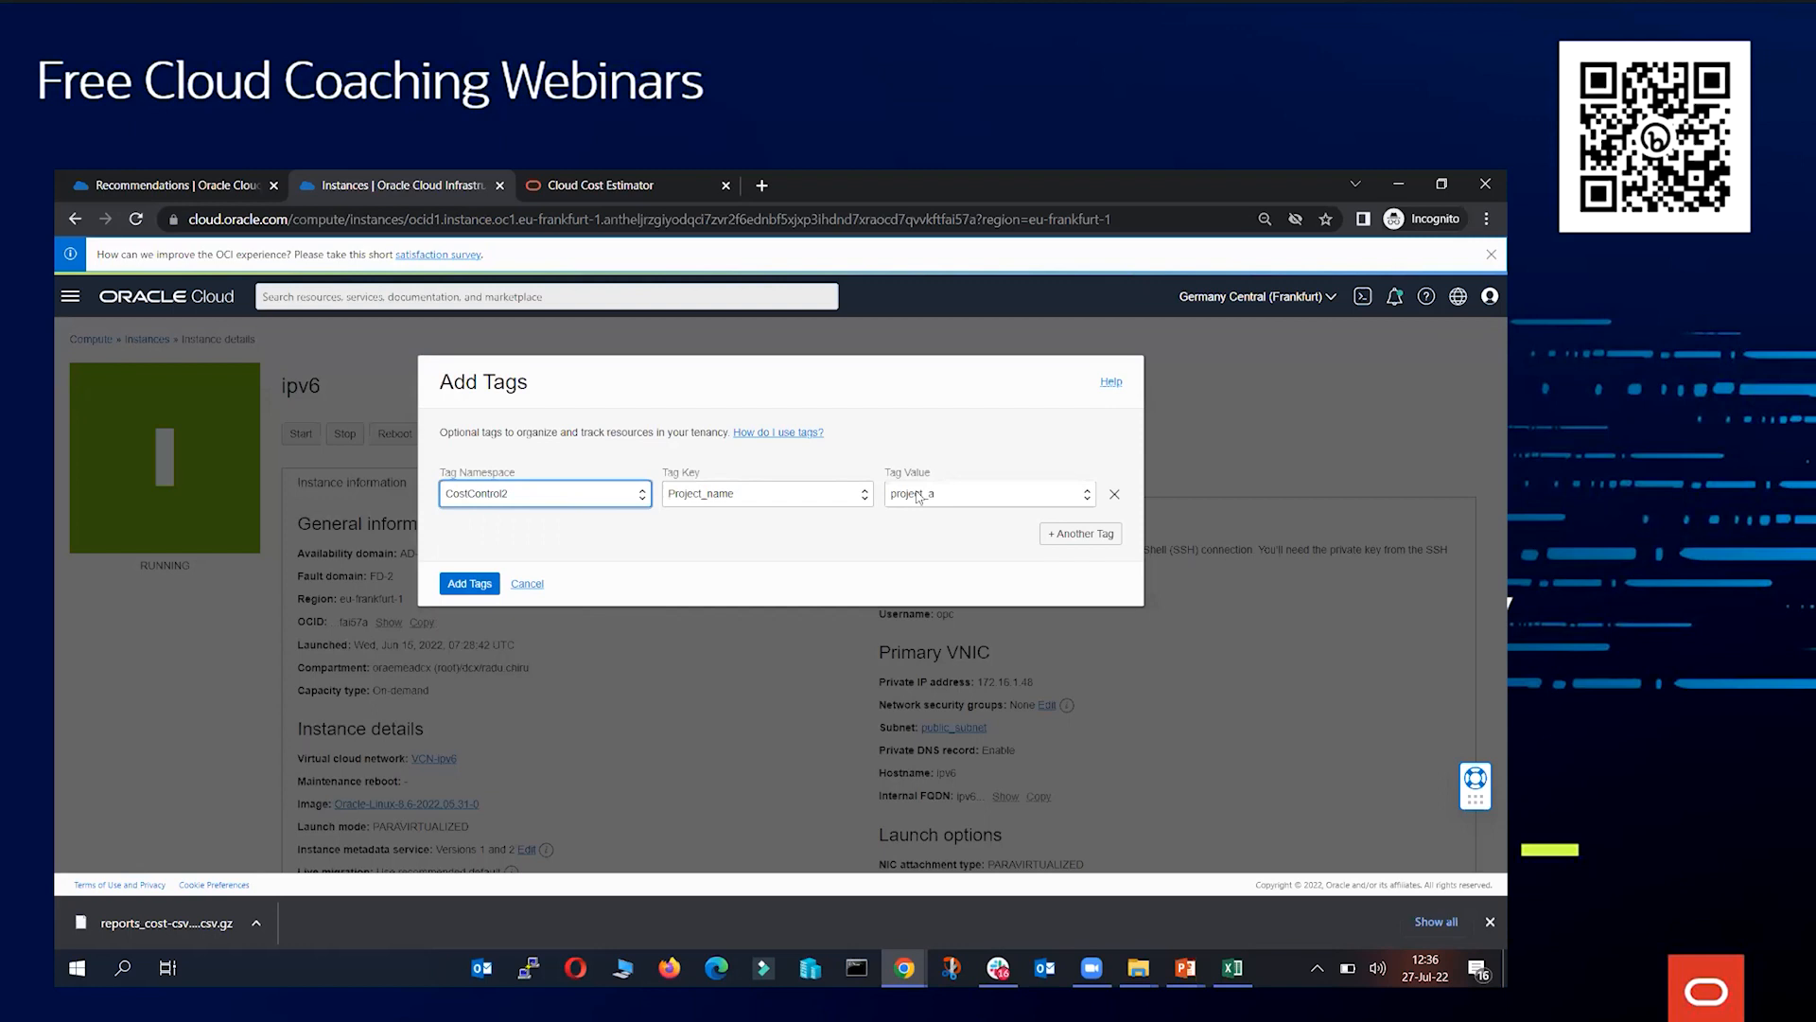
click(981, 534)
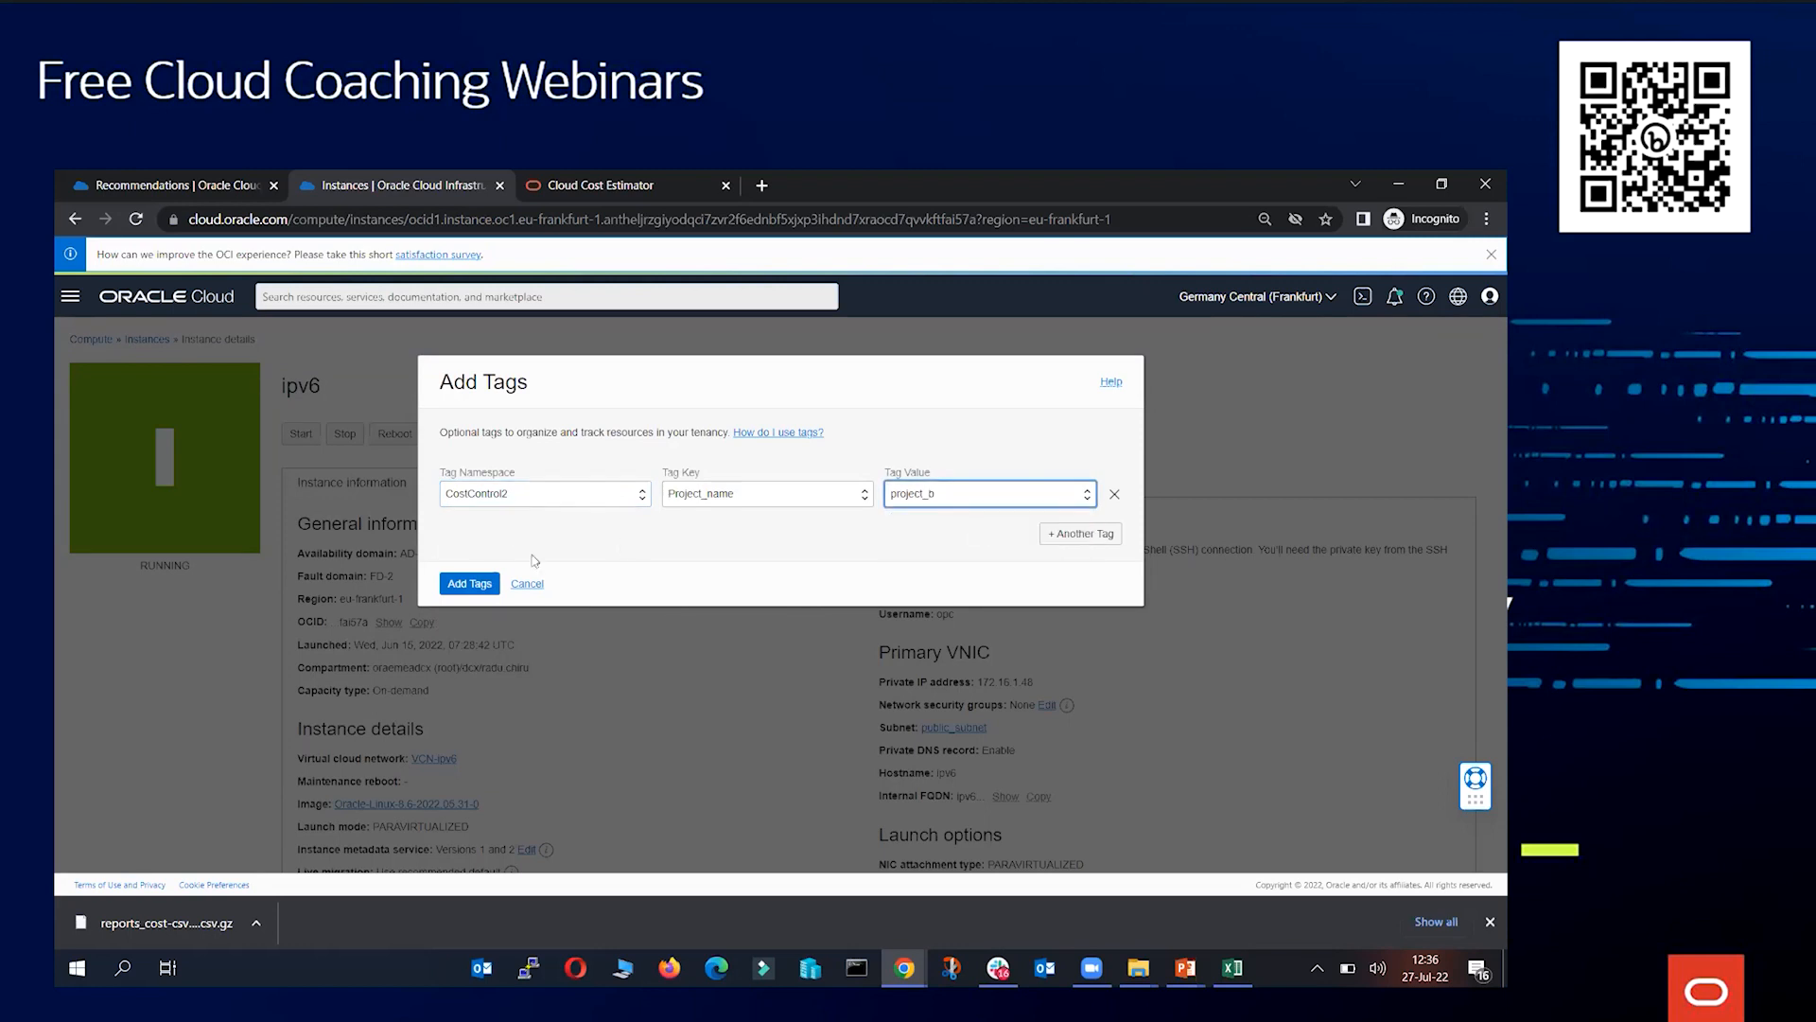
click(470, 583)
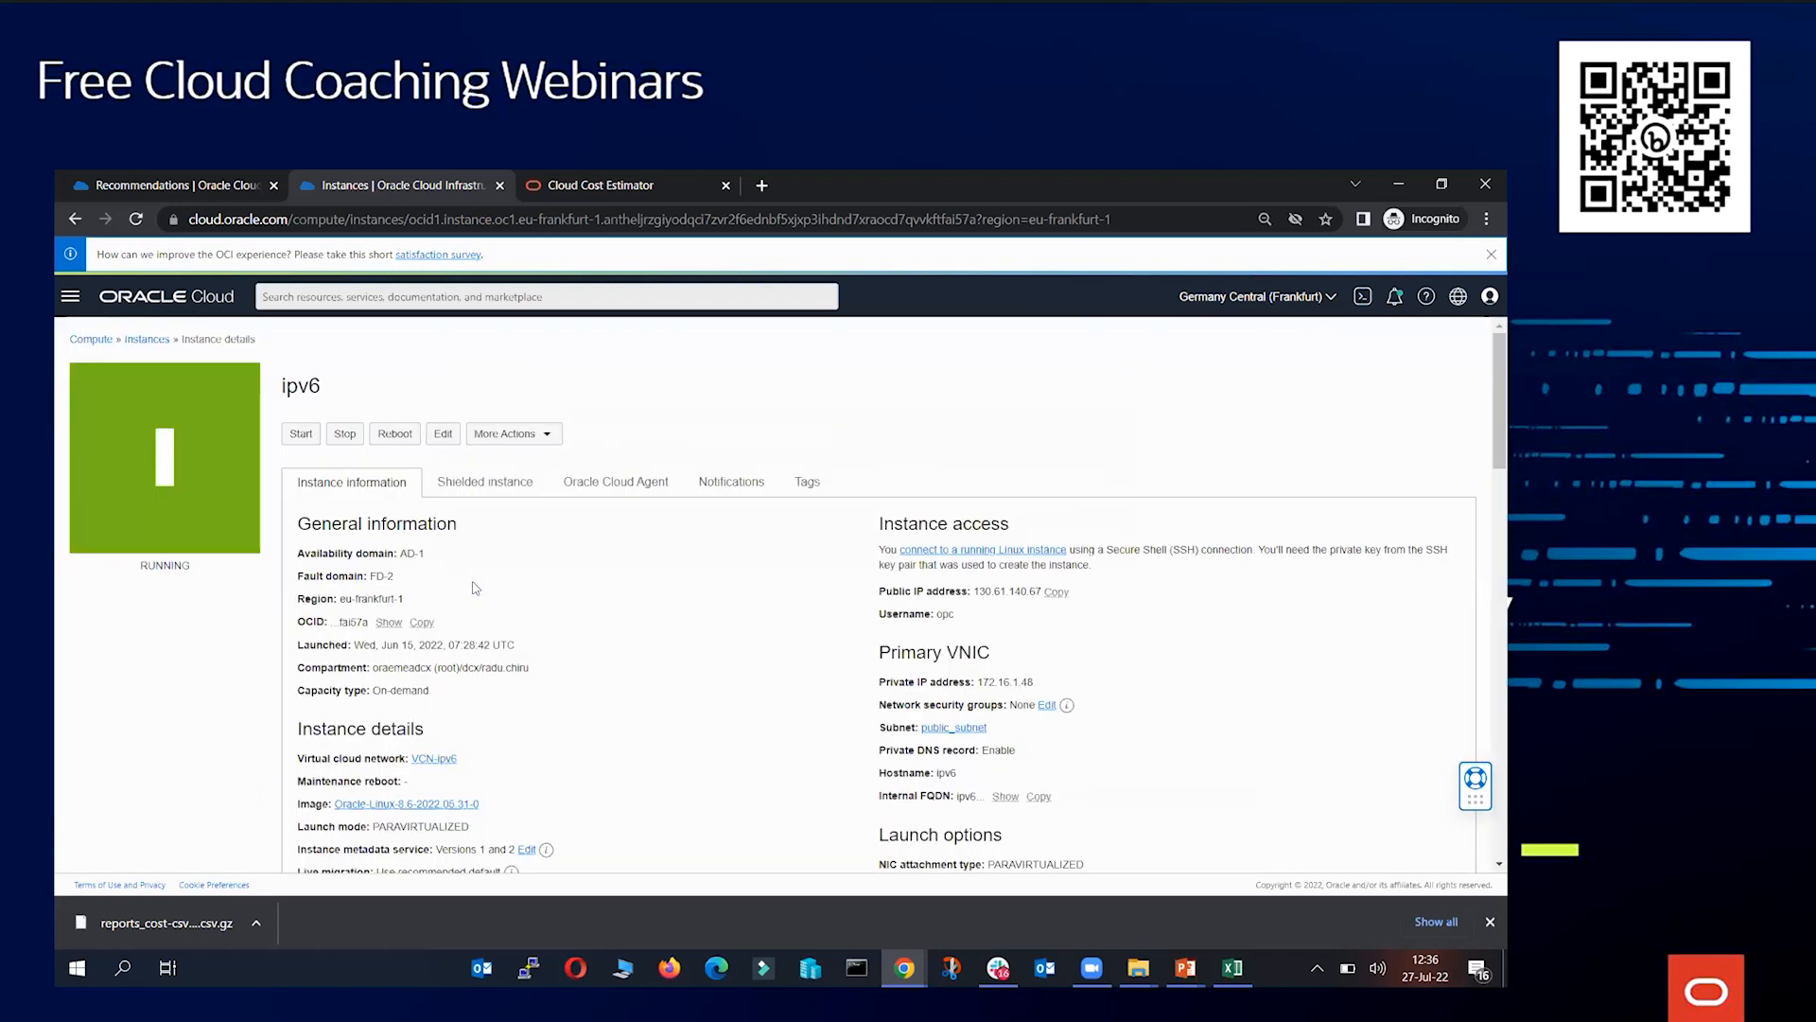
Return to the instance list and switch its compartment scope to dcx-shared
click(148, 342)
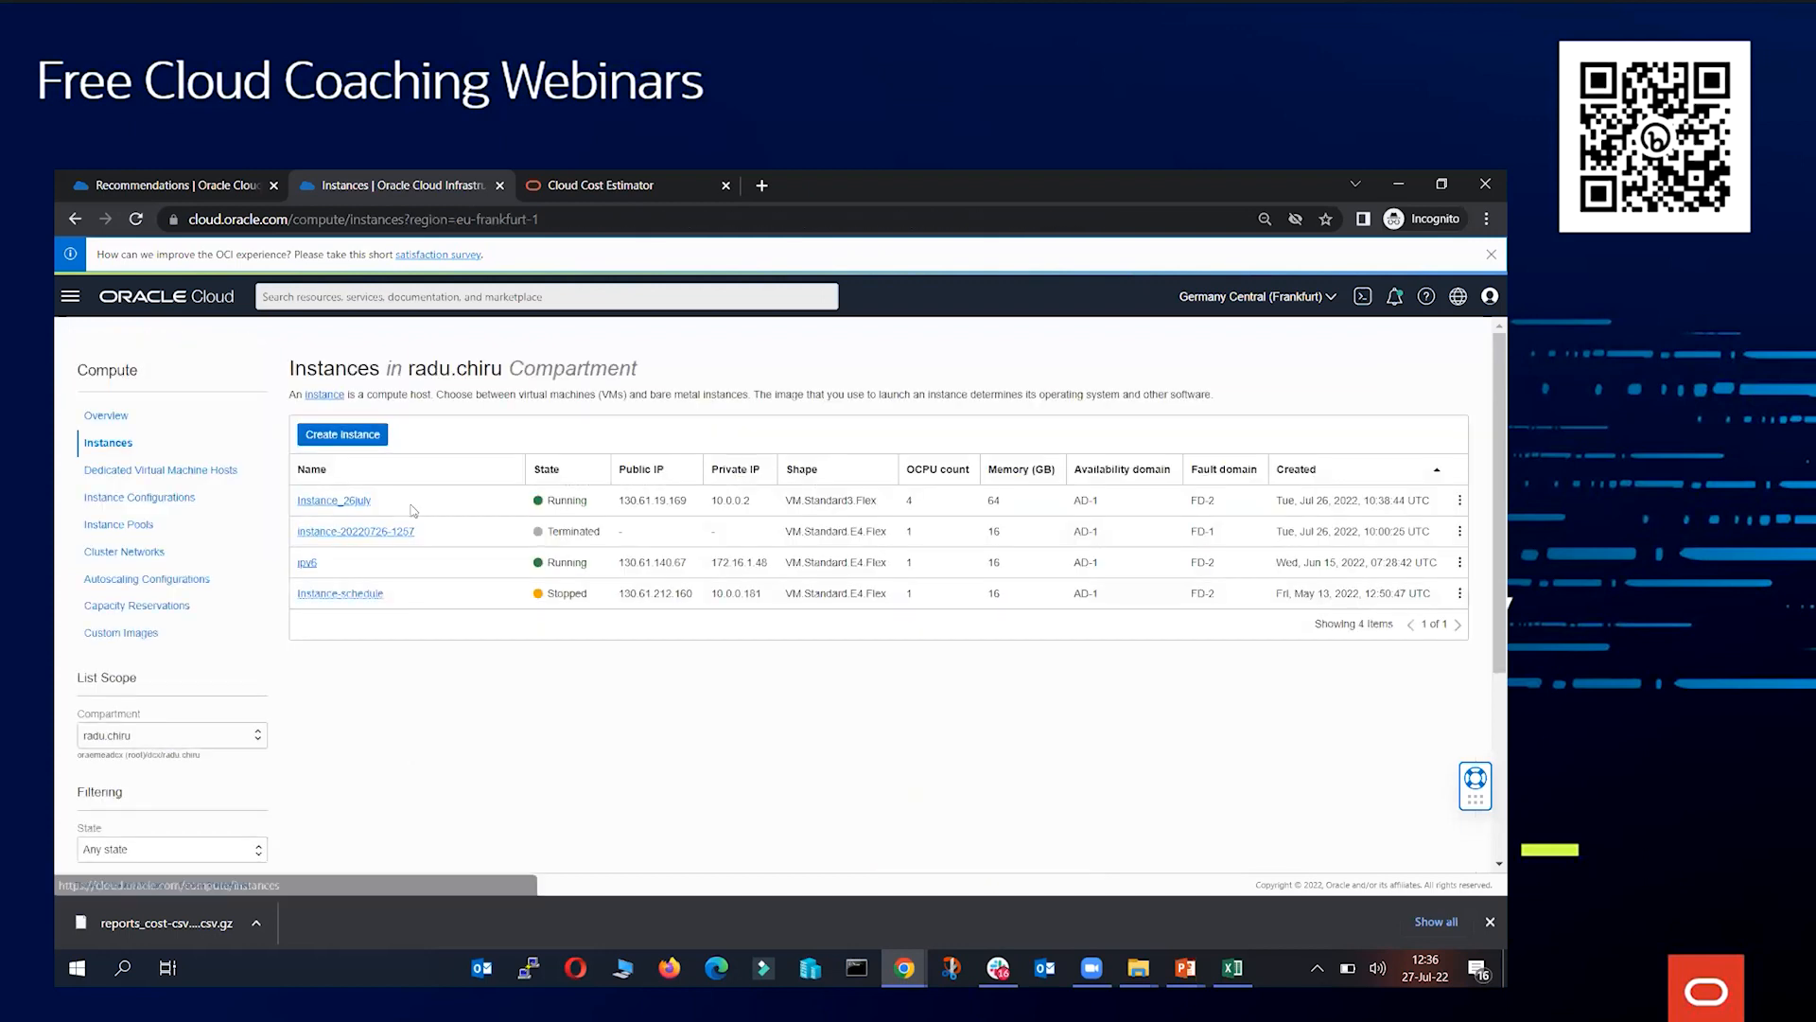
click(192, 738)
scroll(192, 784, down, 5)
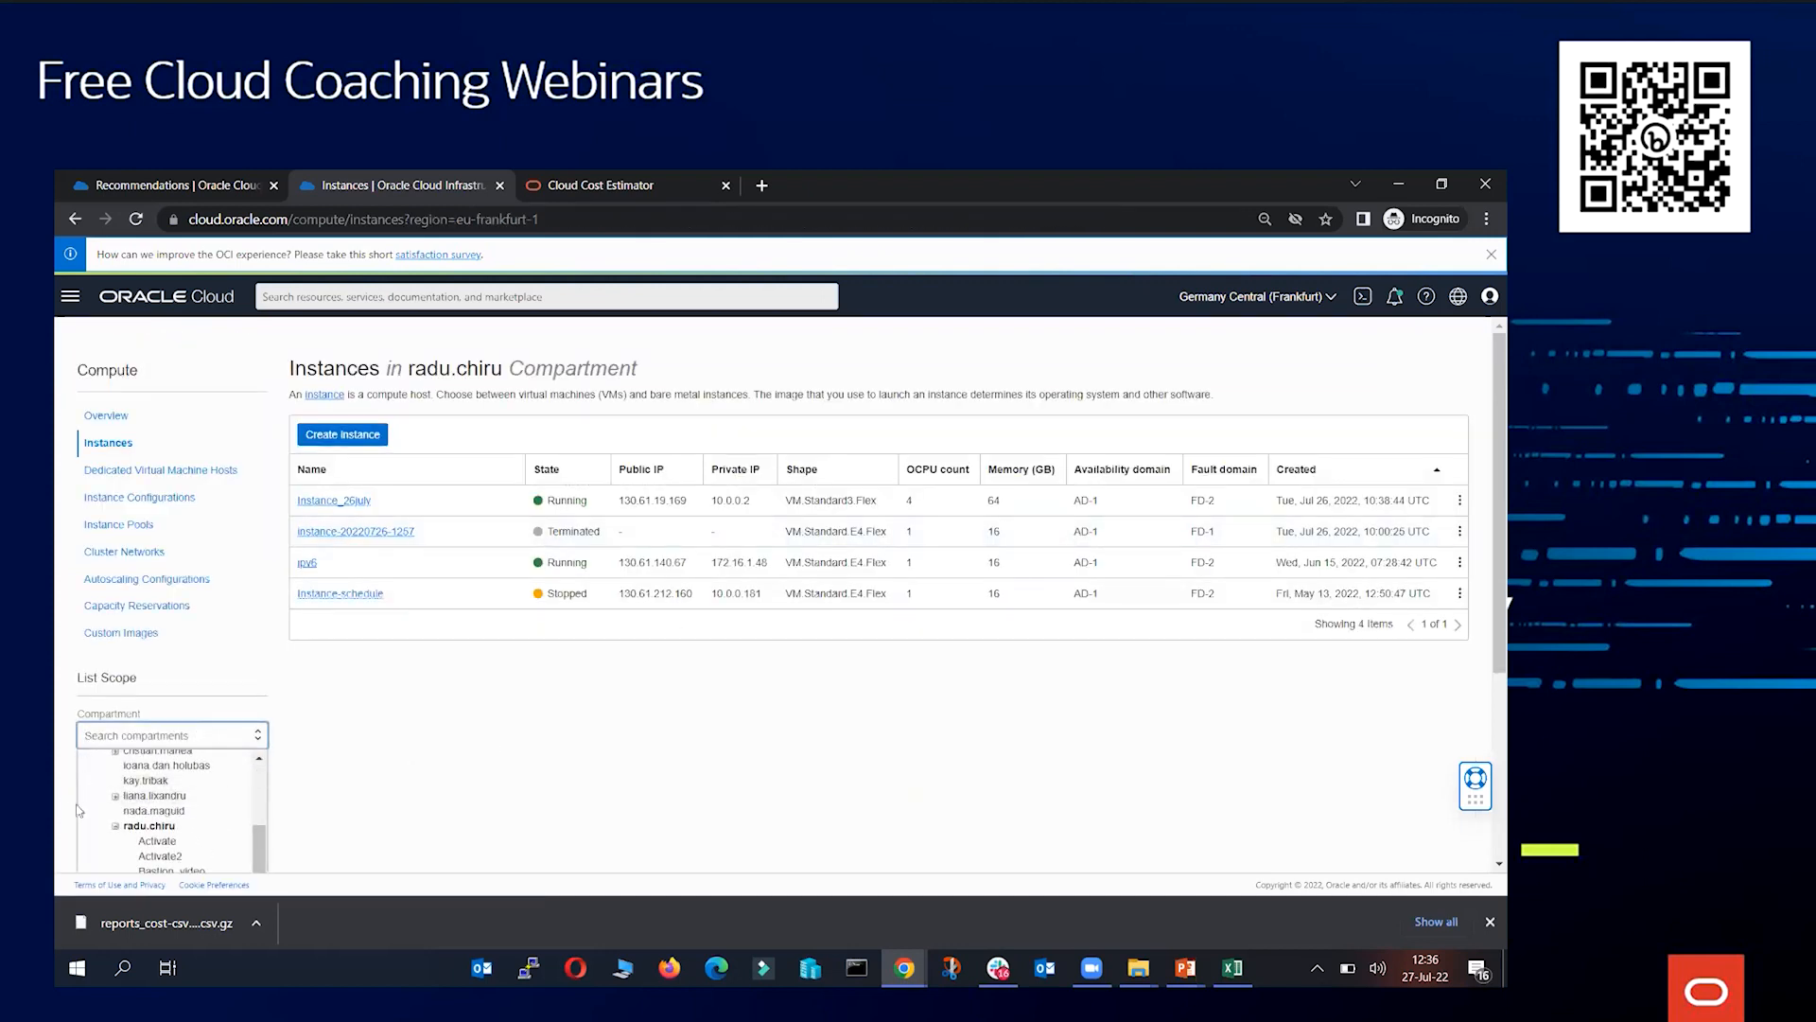
scroll(194, 747, up, 3)
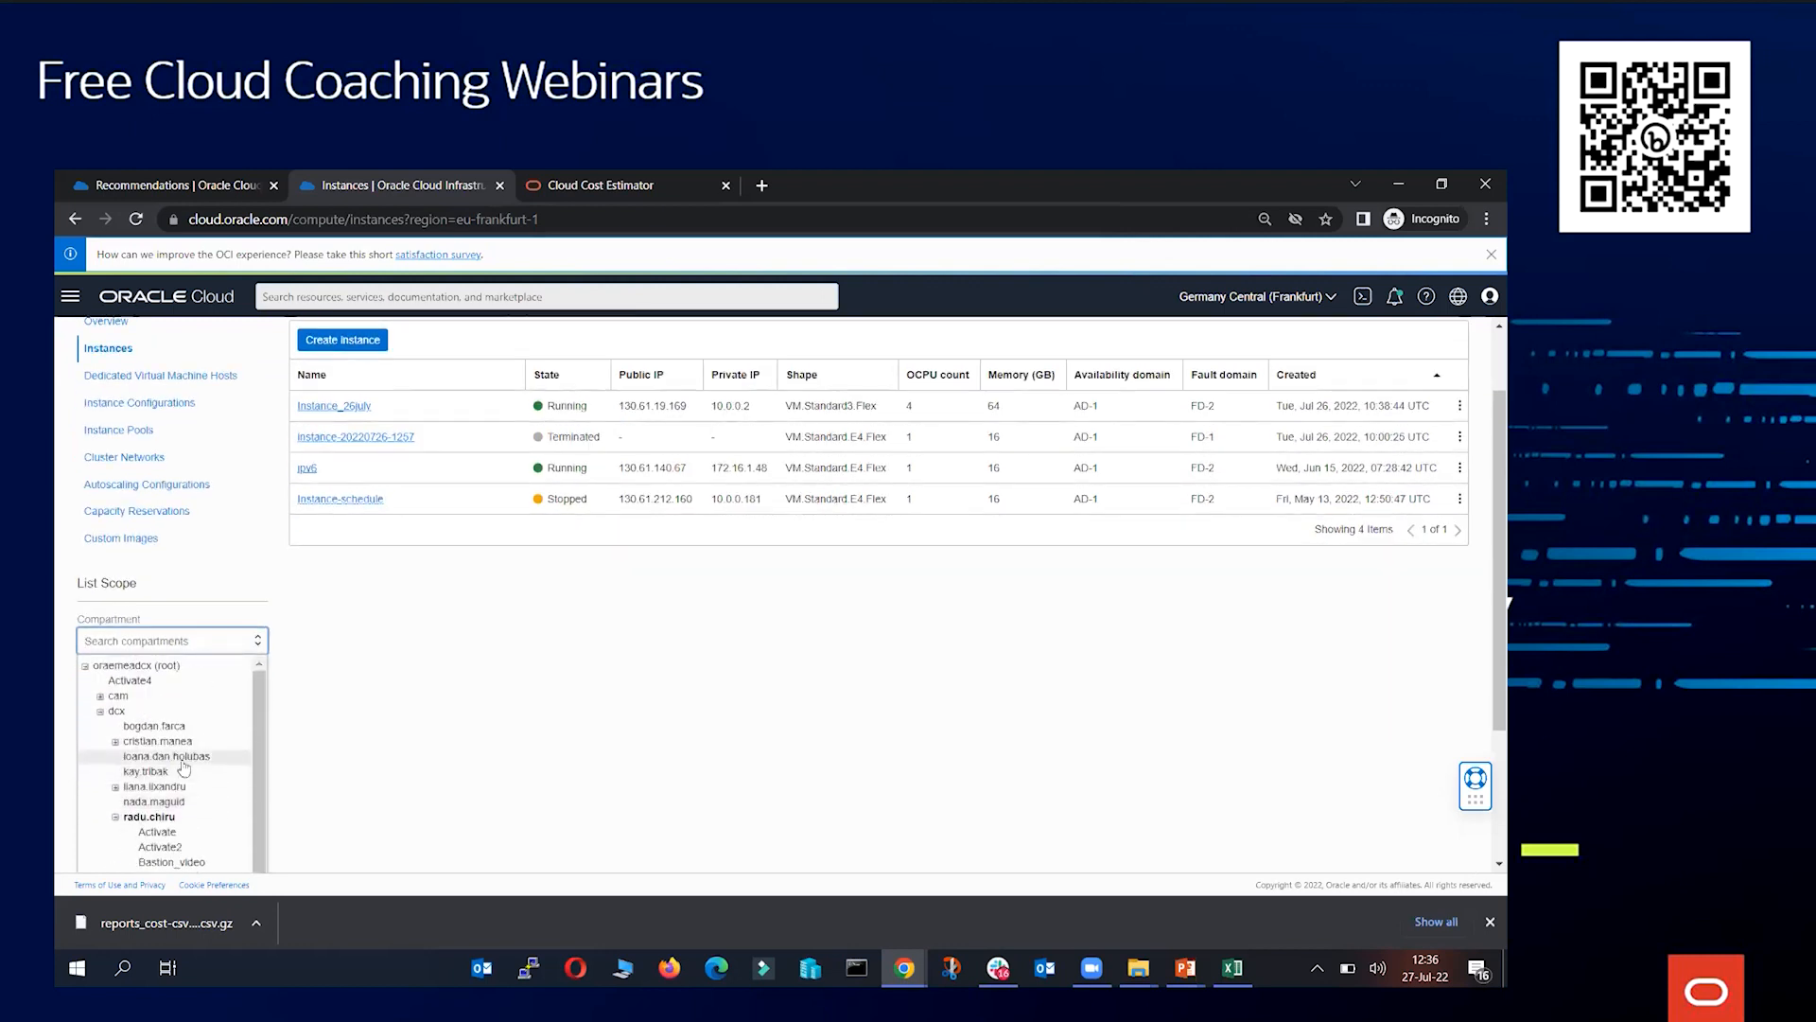
click(173, 683)
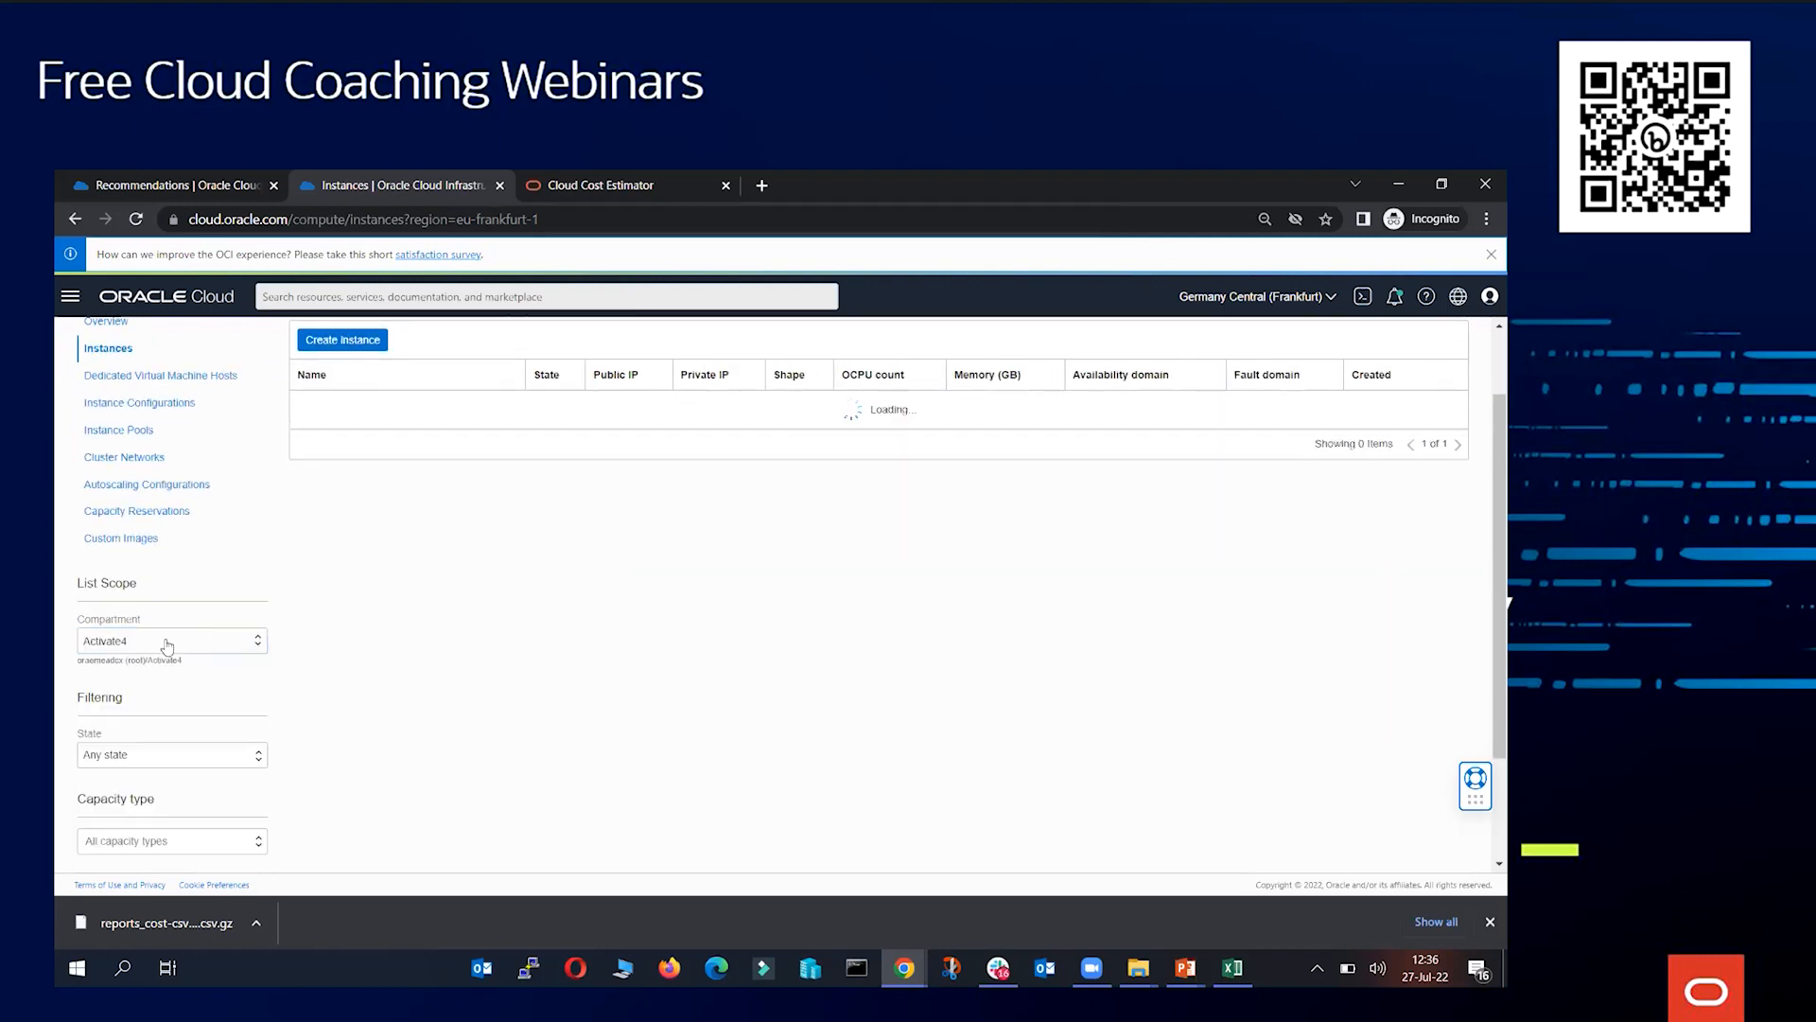
click(168, 645)
scroll(168, 645, down, 1)
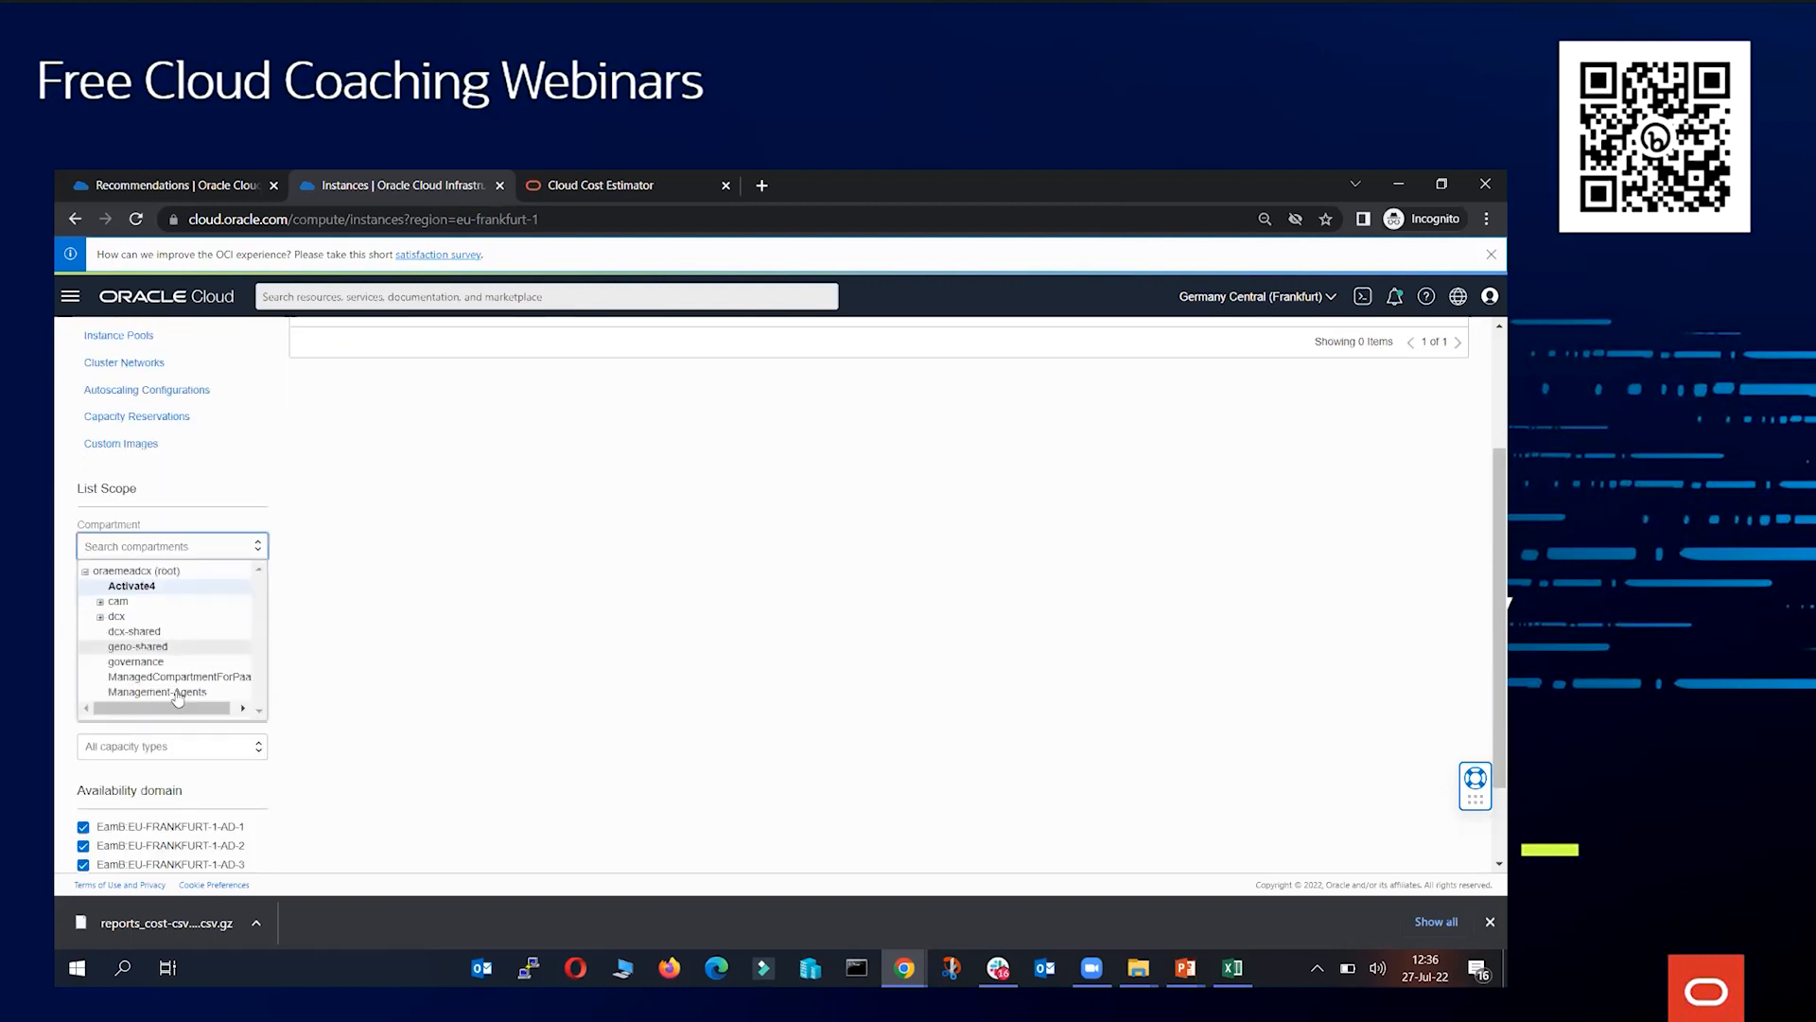
click(99, 617)
scroll(165, 705, down, 1)
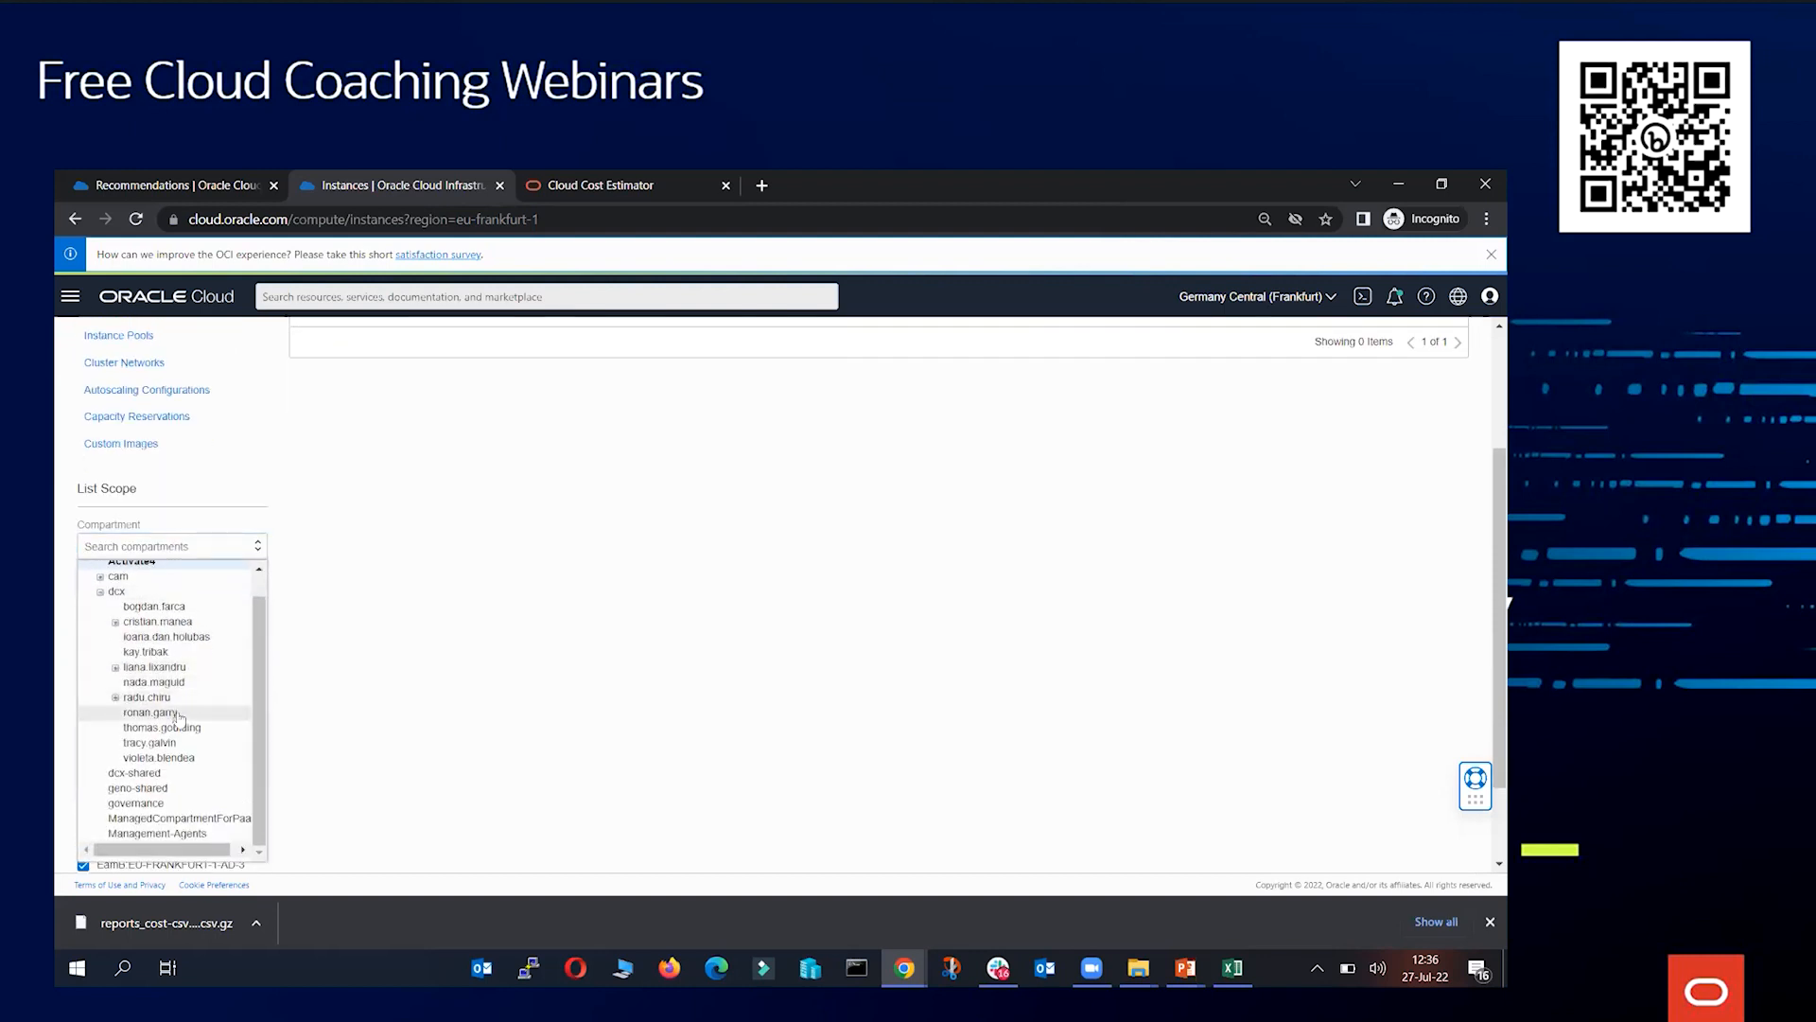
click(171, 774)
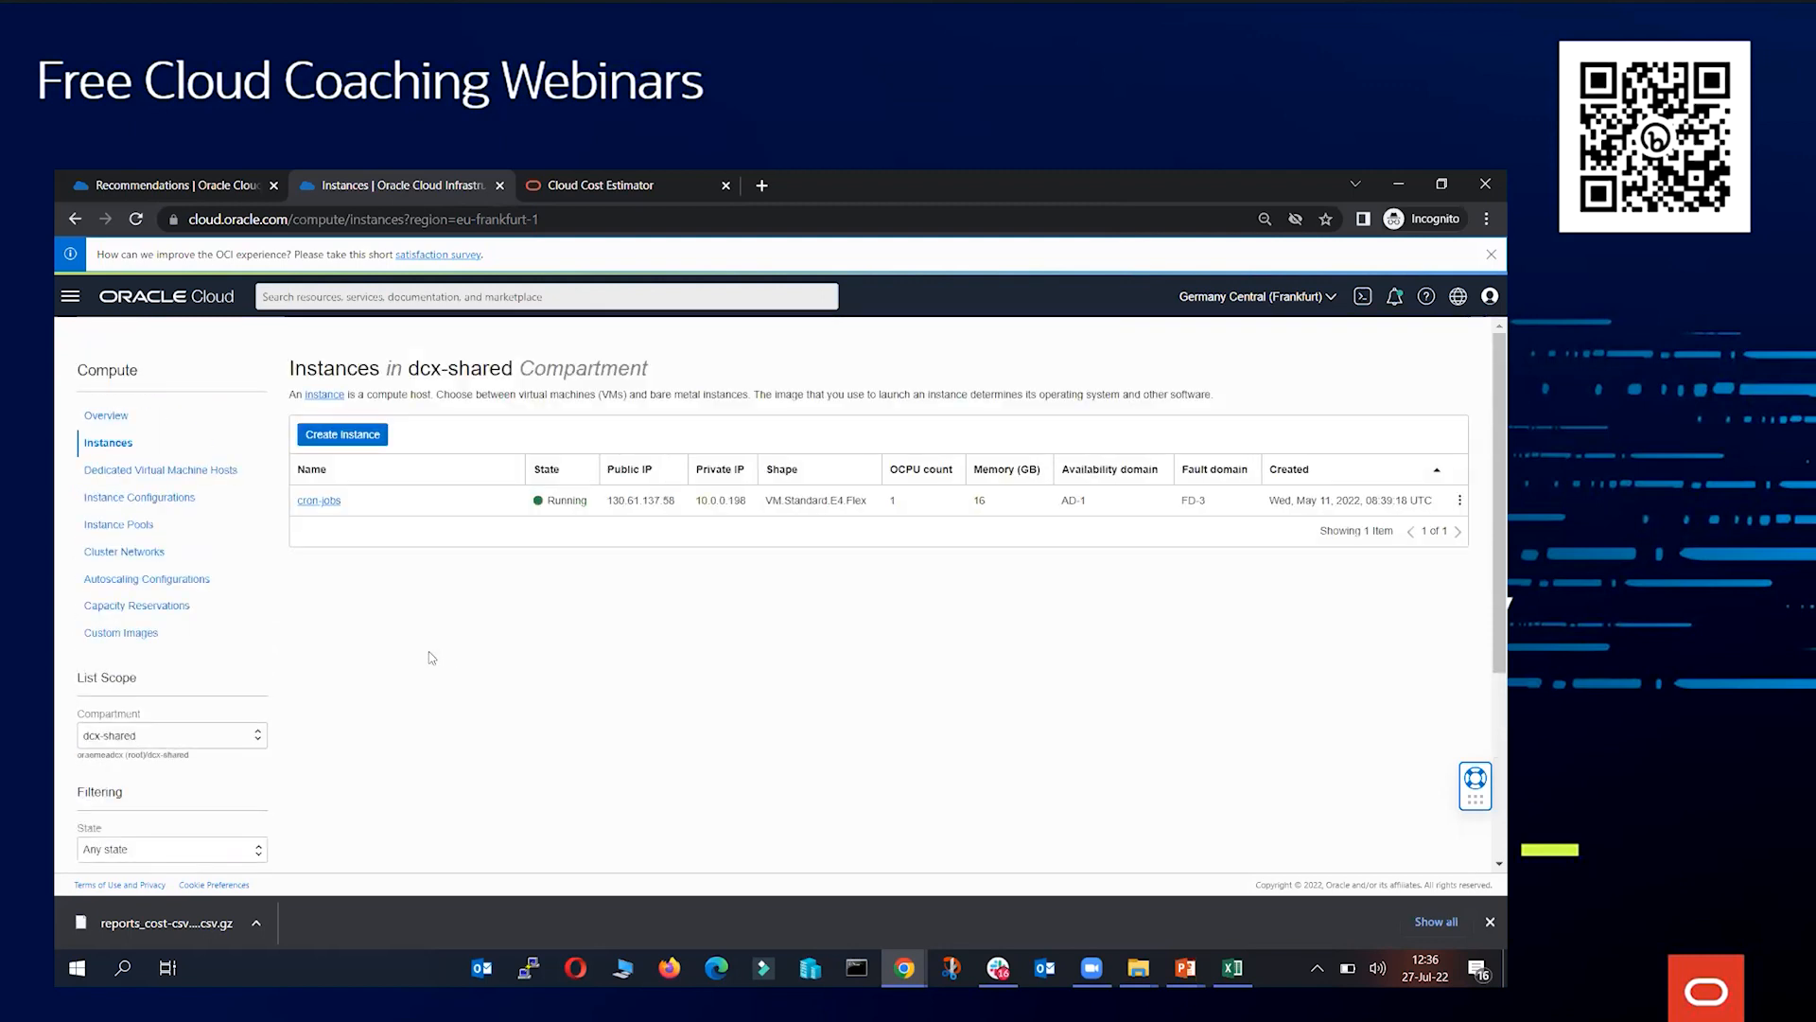
scroll(431, 658, down, 3)
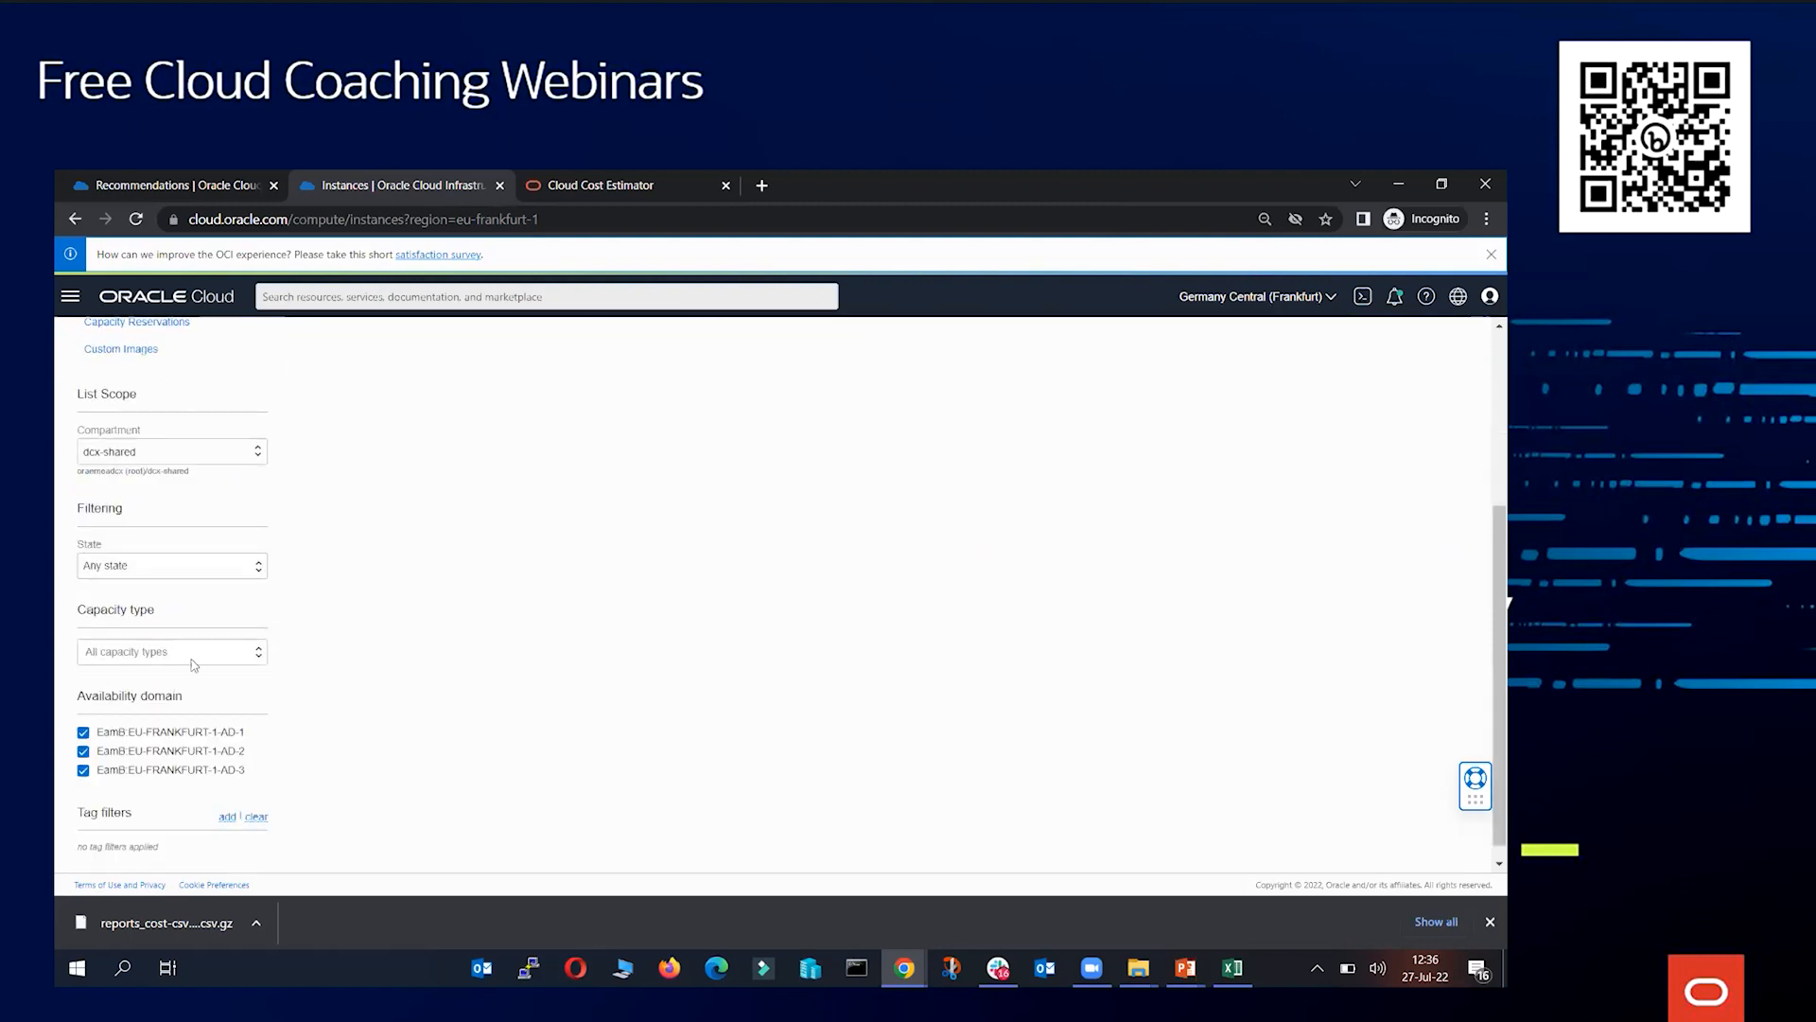
click(171, 452)
click(360, 548)
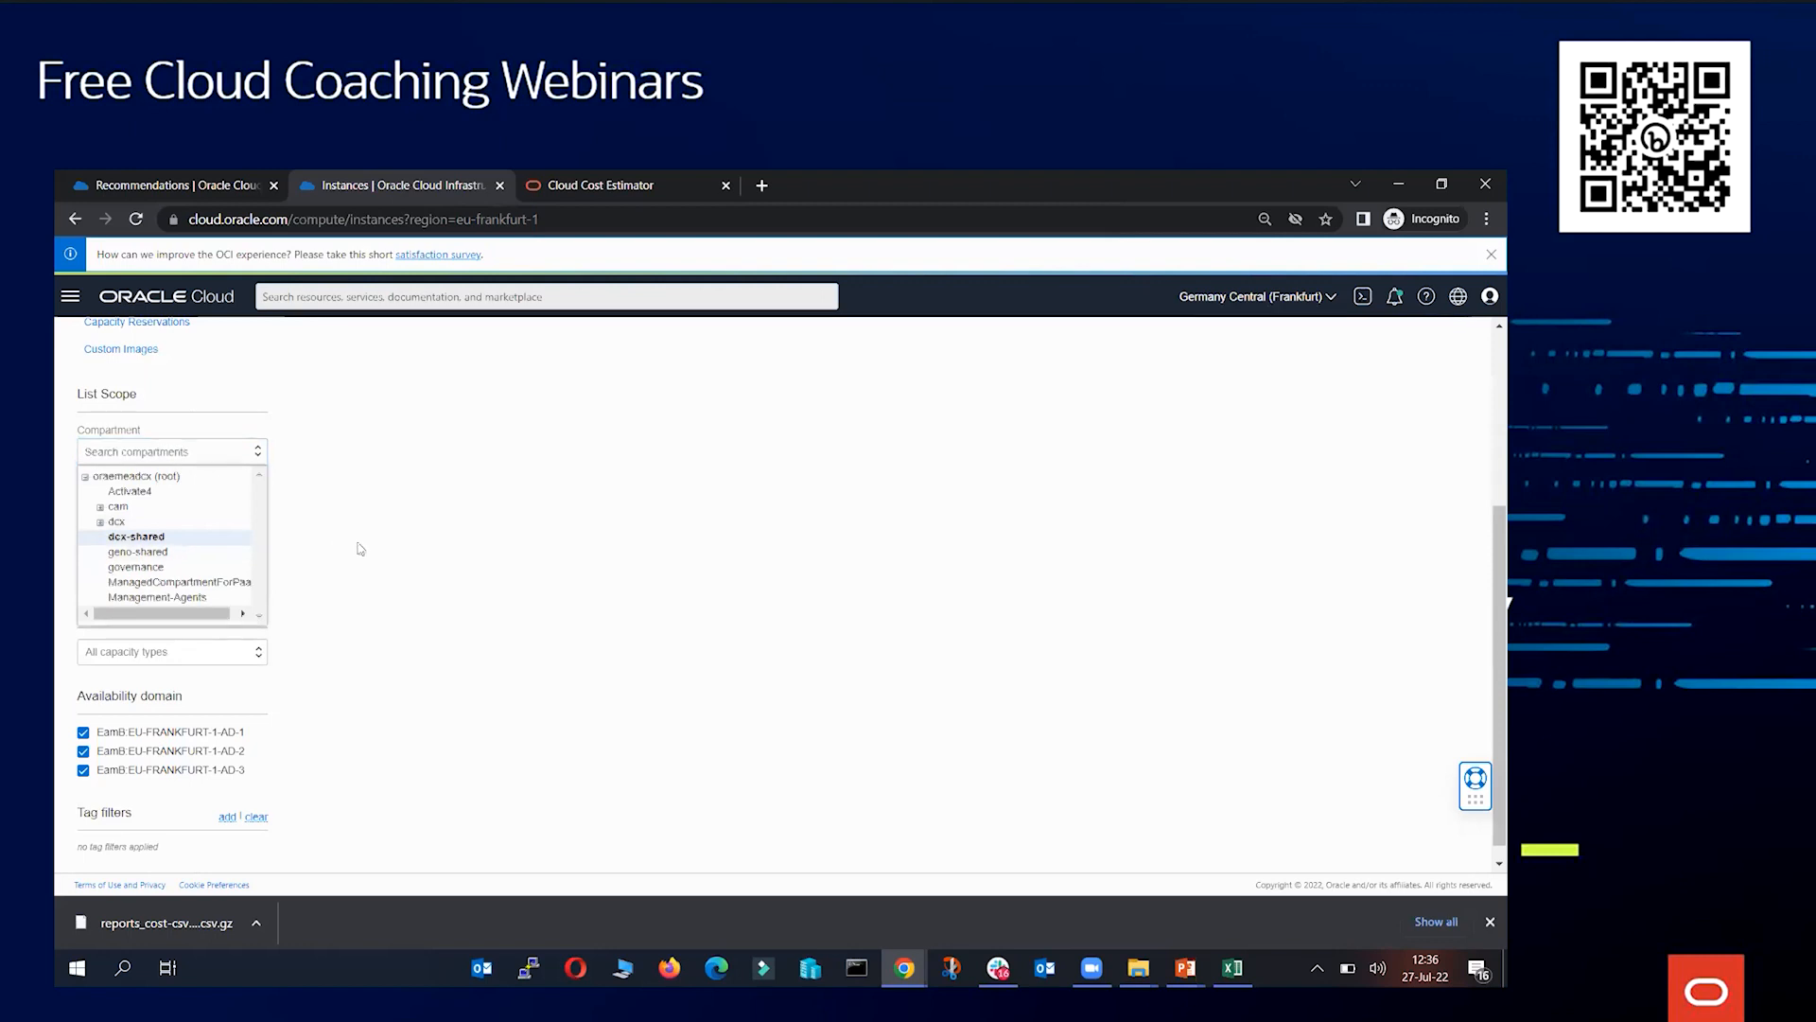
scroll(411, 599, up, 3)
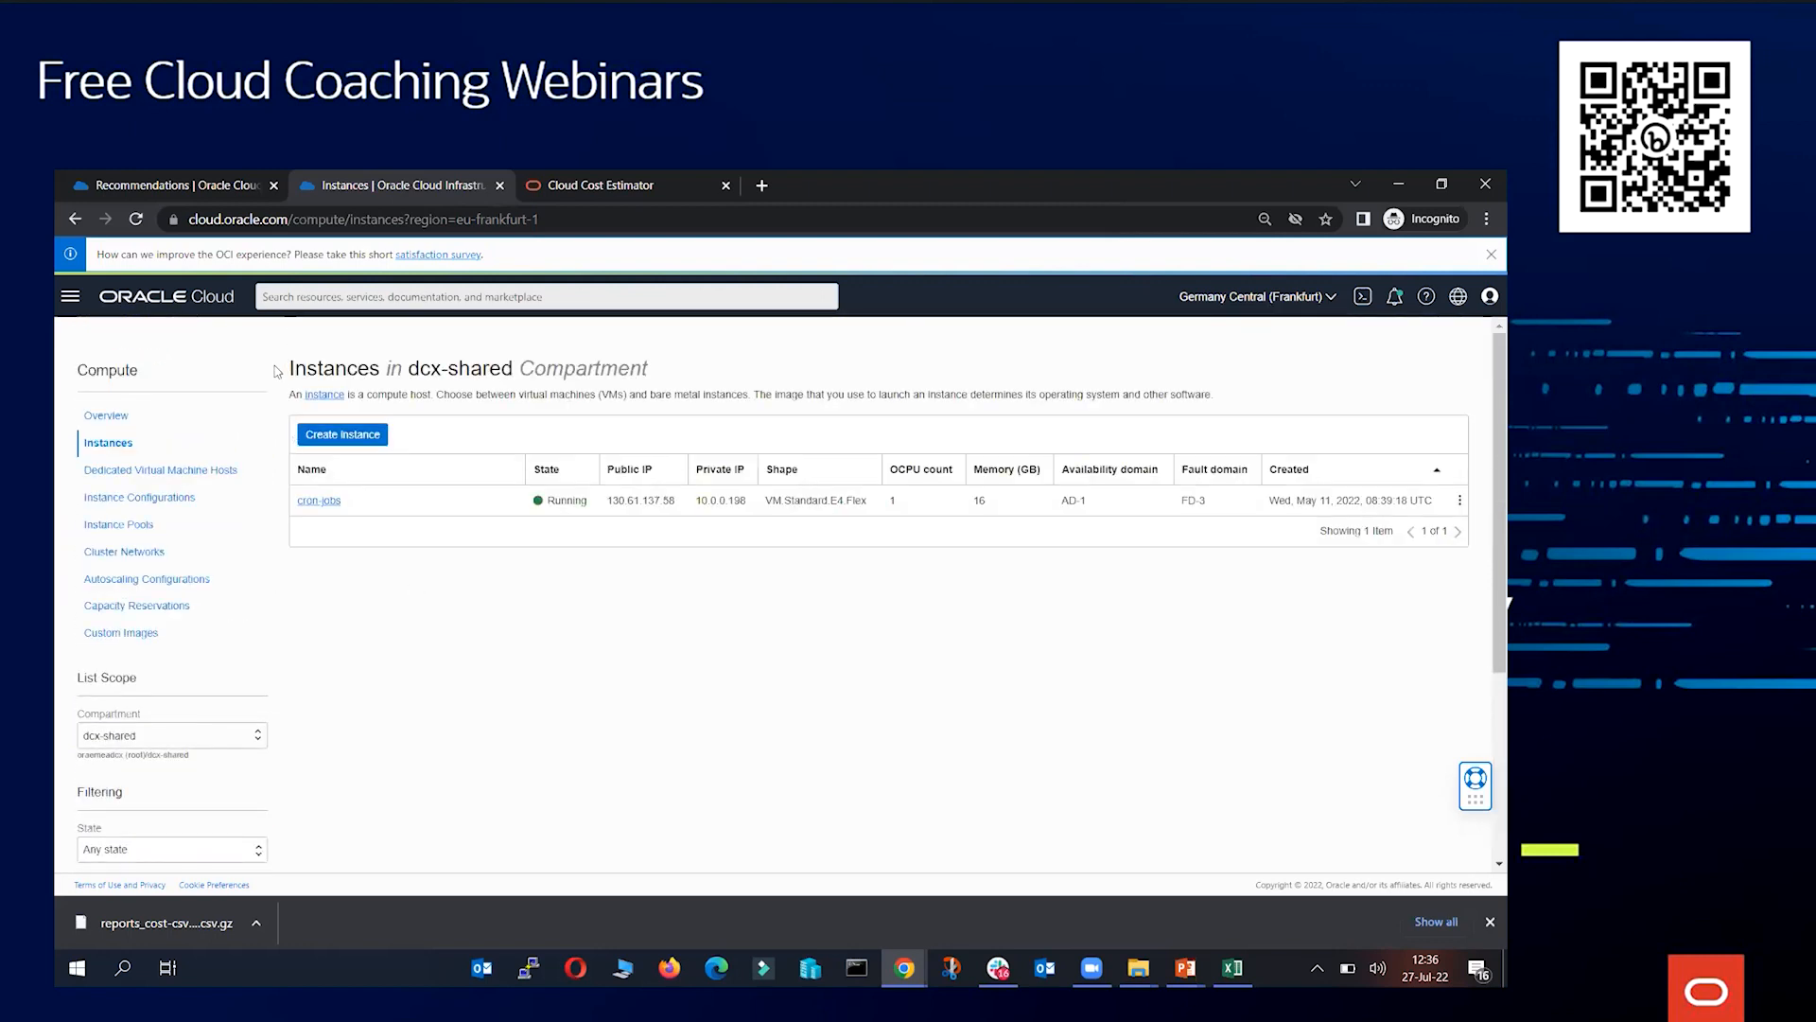
Open Cost Analysis from the Billing & Cost Management section
click(70, 296)
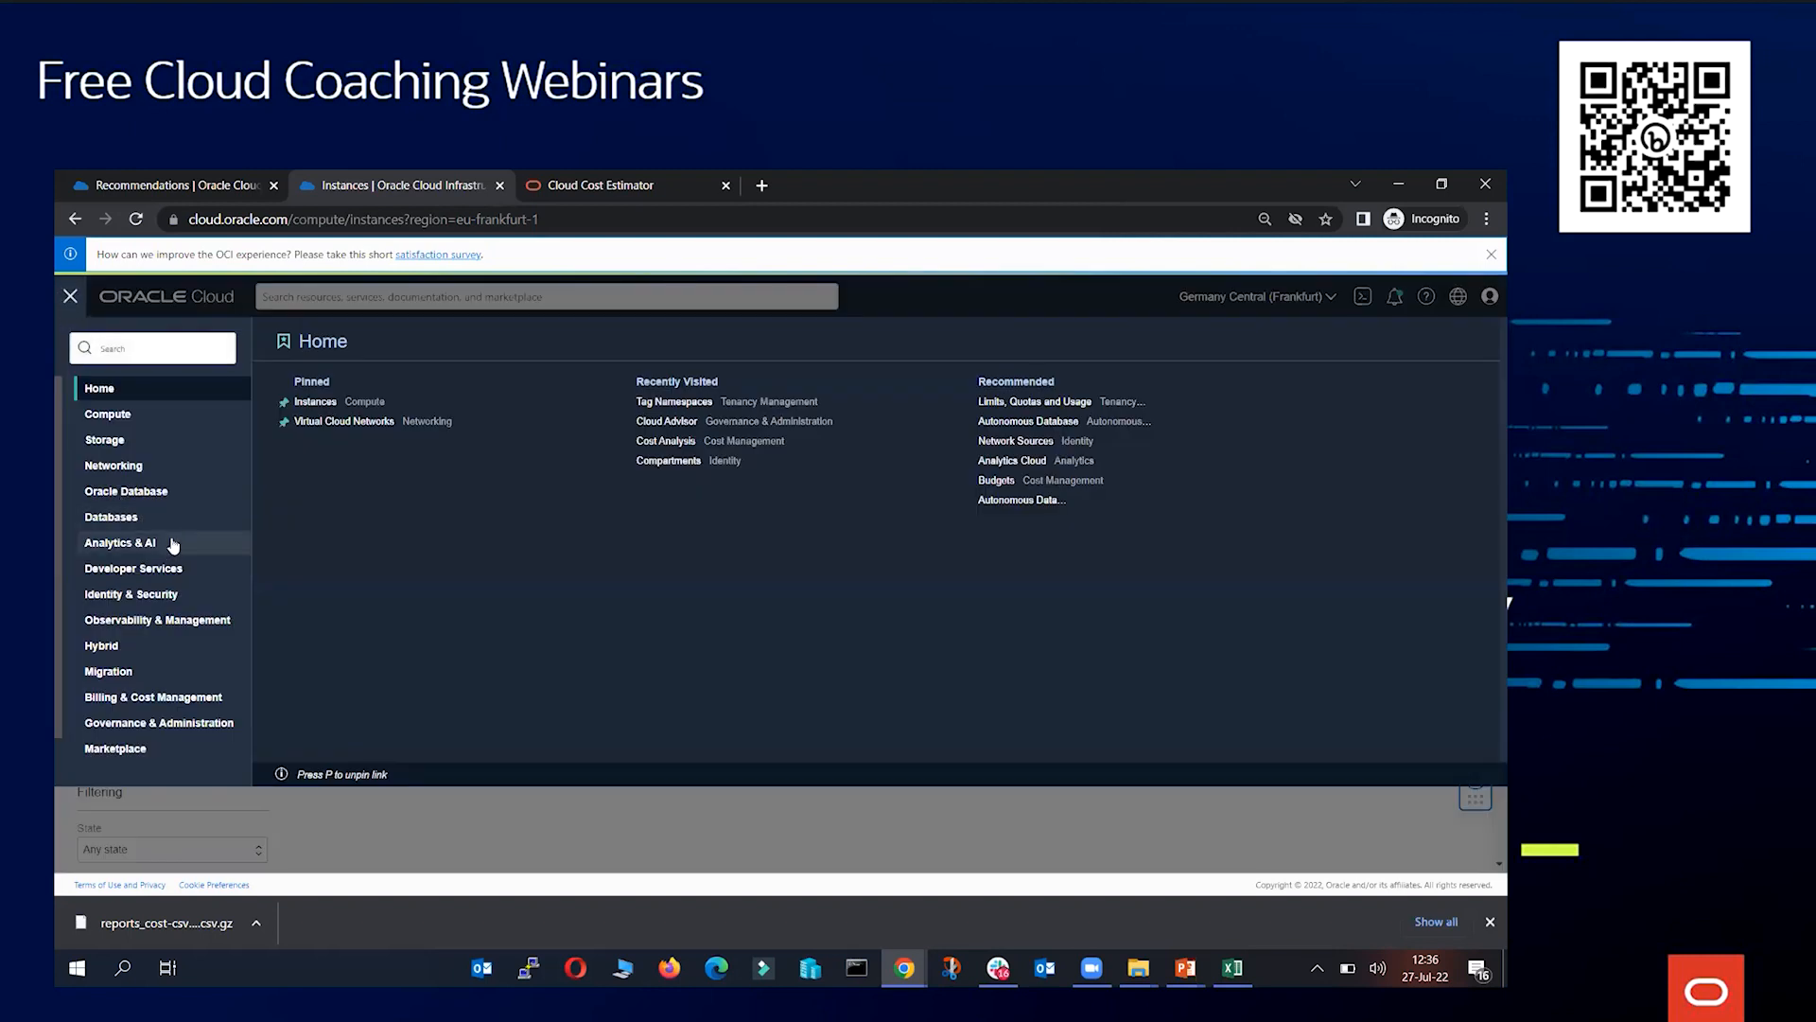
scroll(186, 588, down, 1)
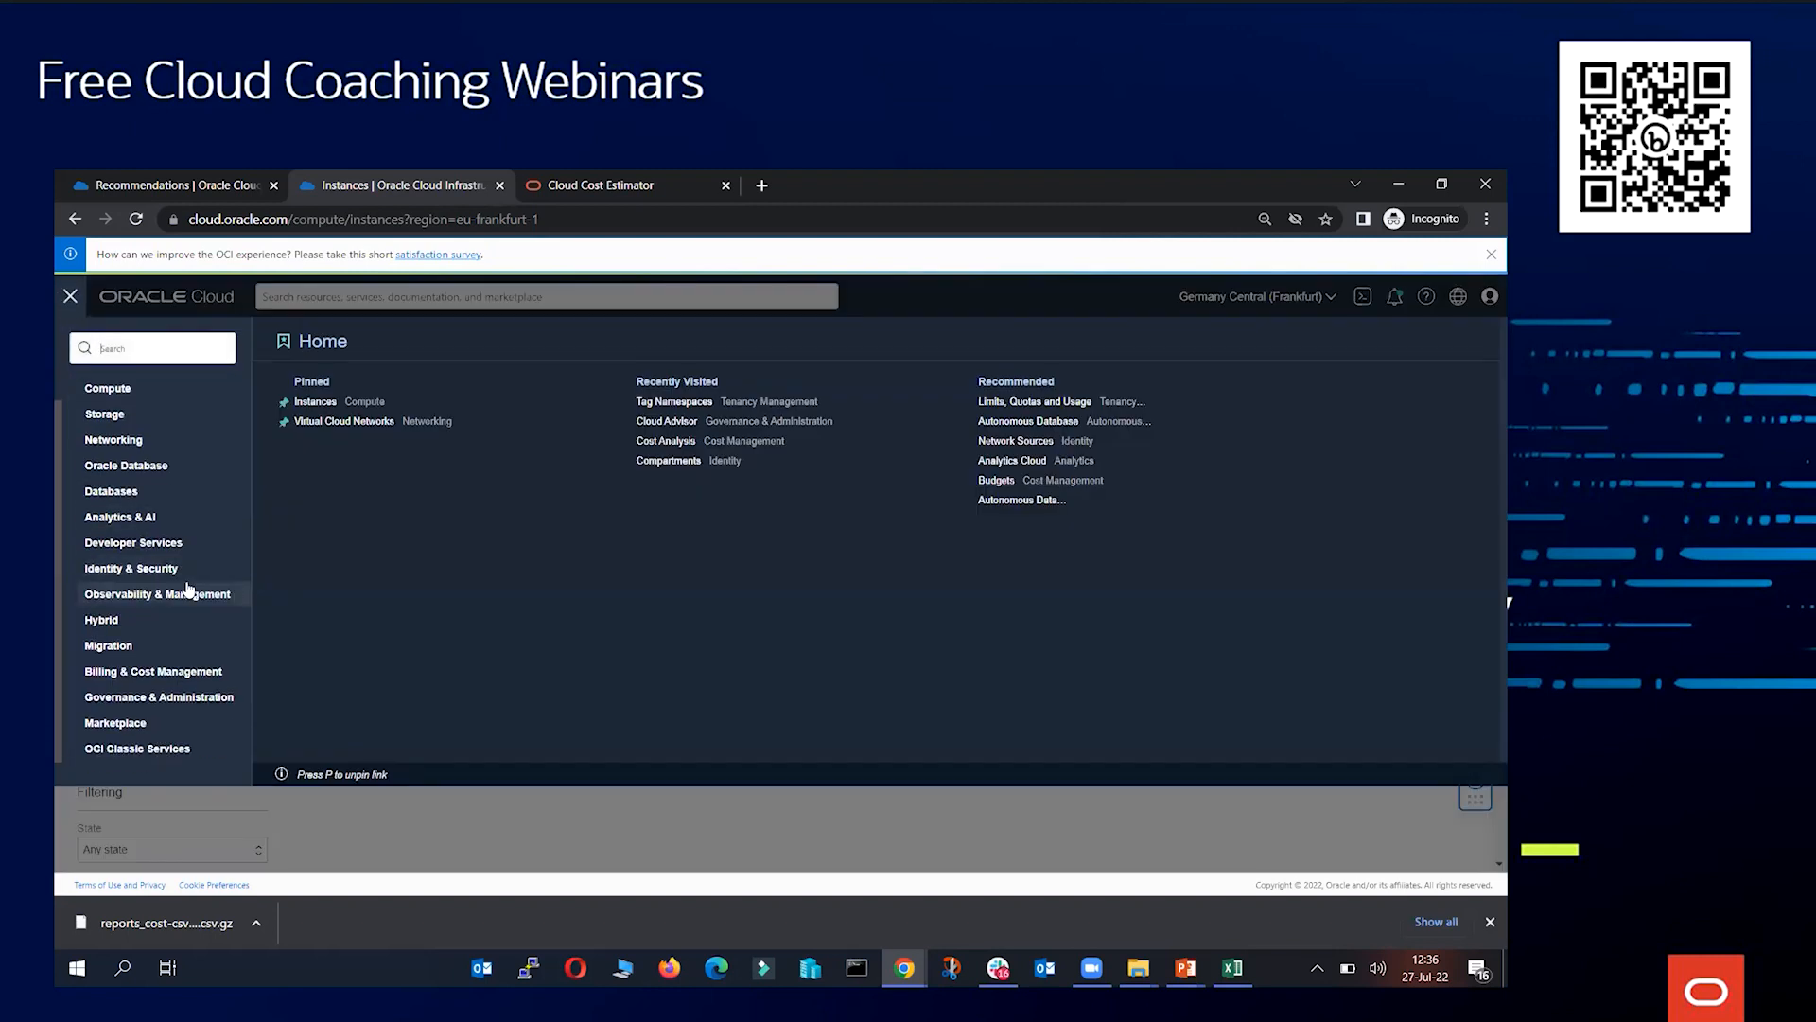
click(190, 672)
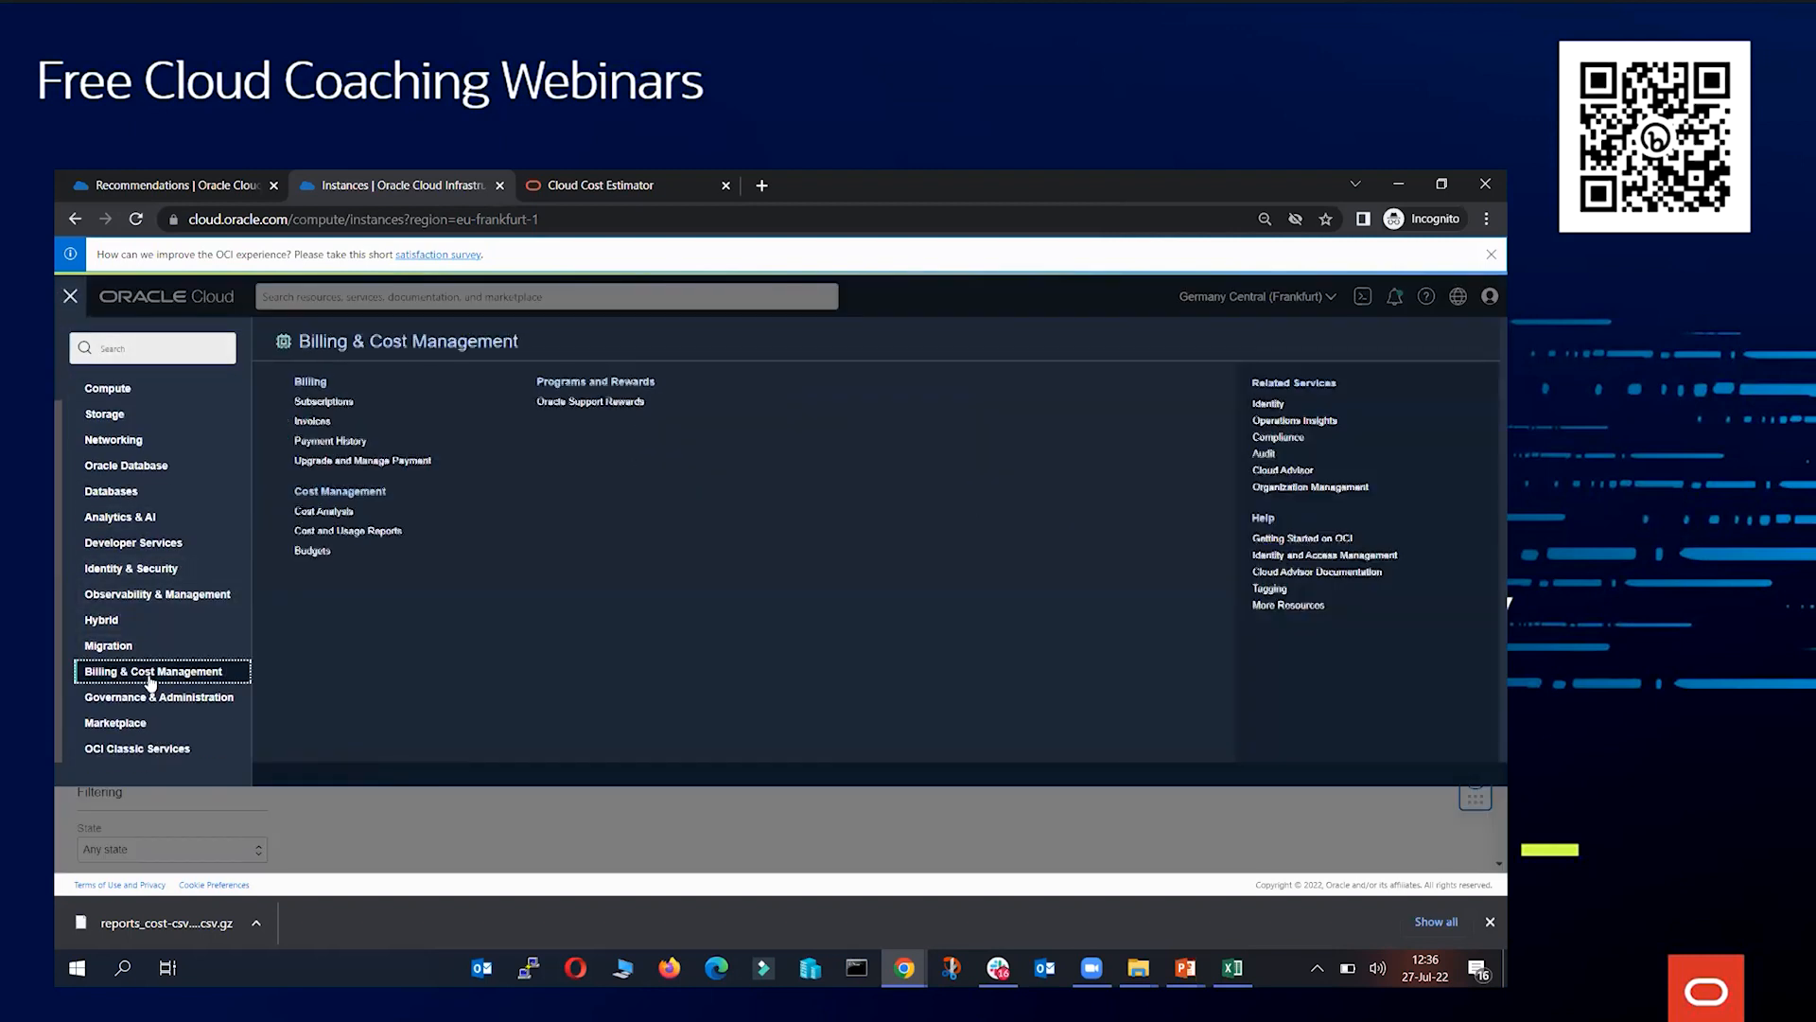
click(326, 511)
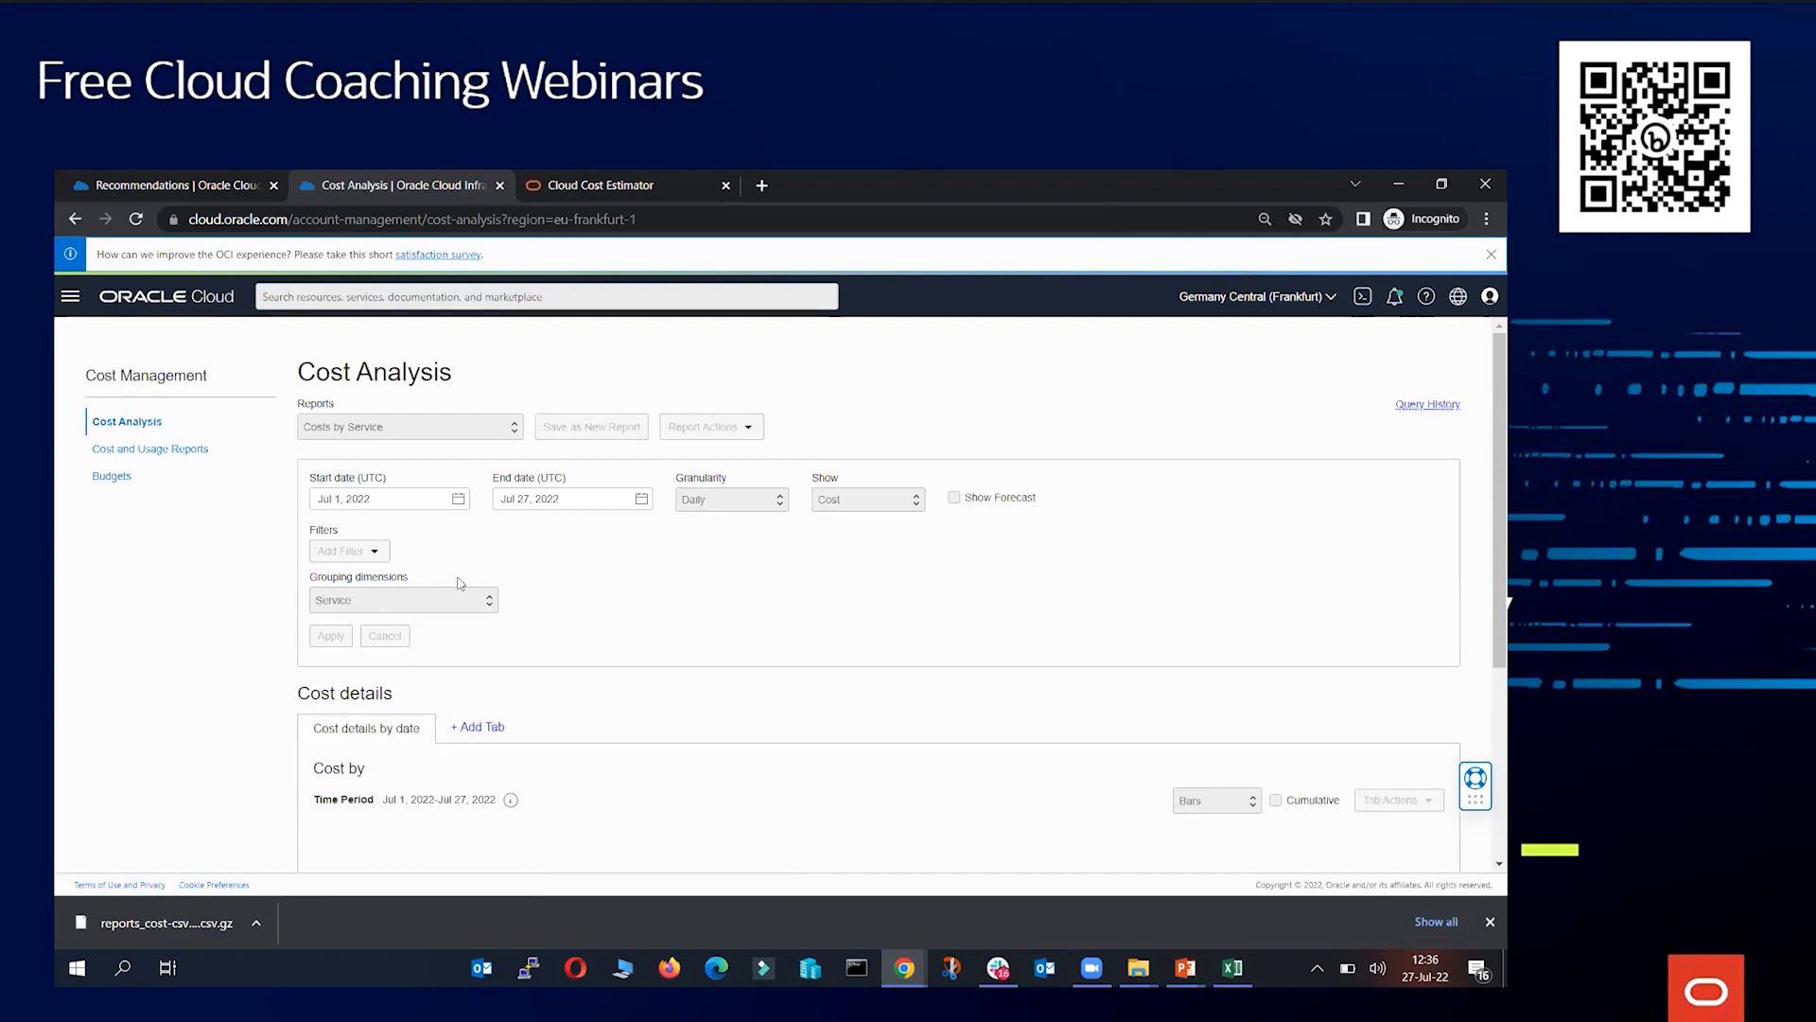
Examine the tag namespaces offered when adding a Tag filter to the cost analysis, then cancel the filter dialog
click(342, 552)
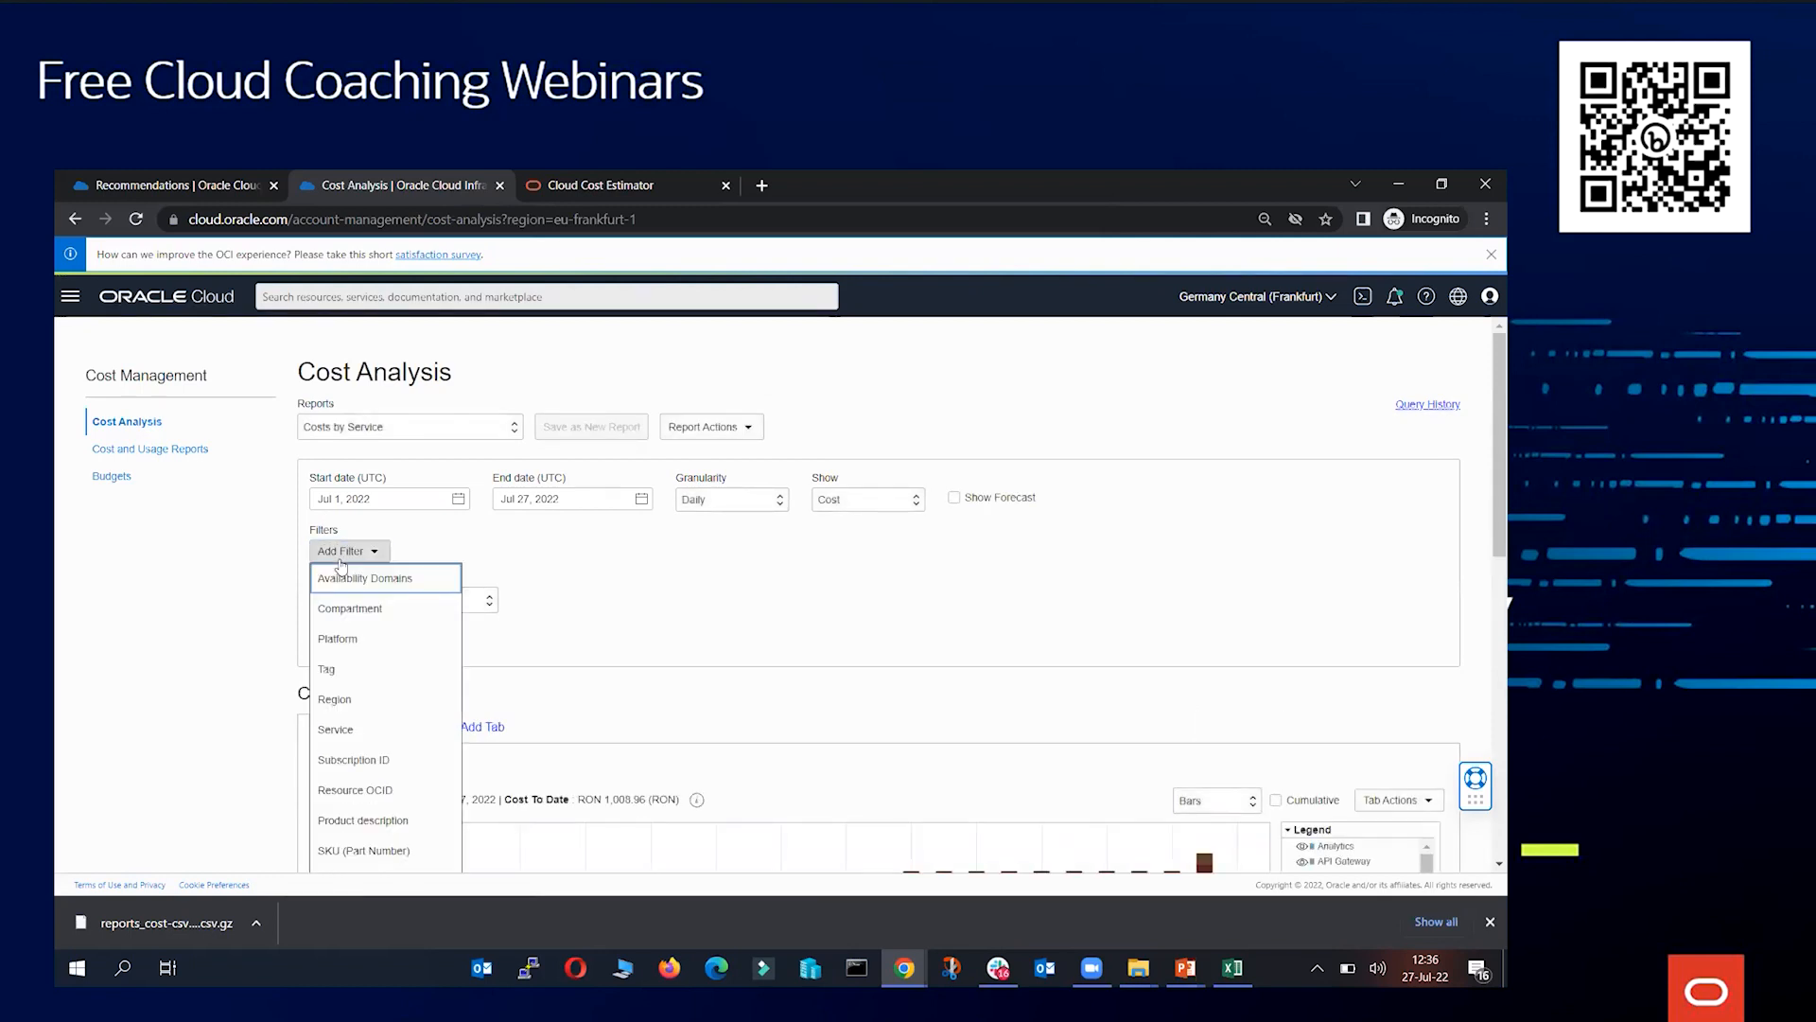
click(360, 666)
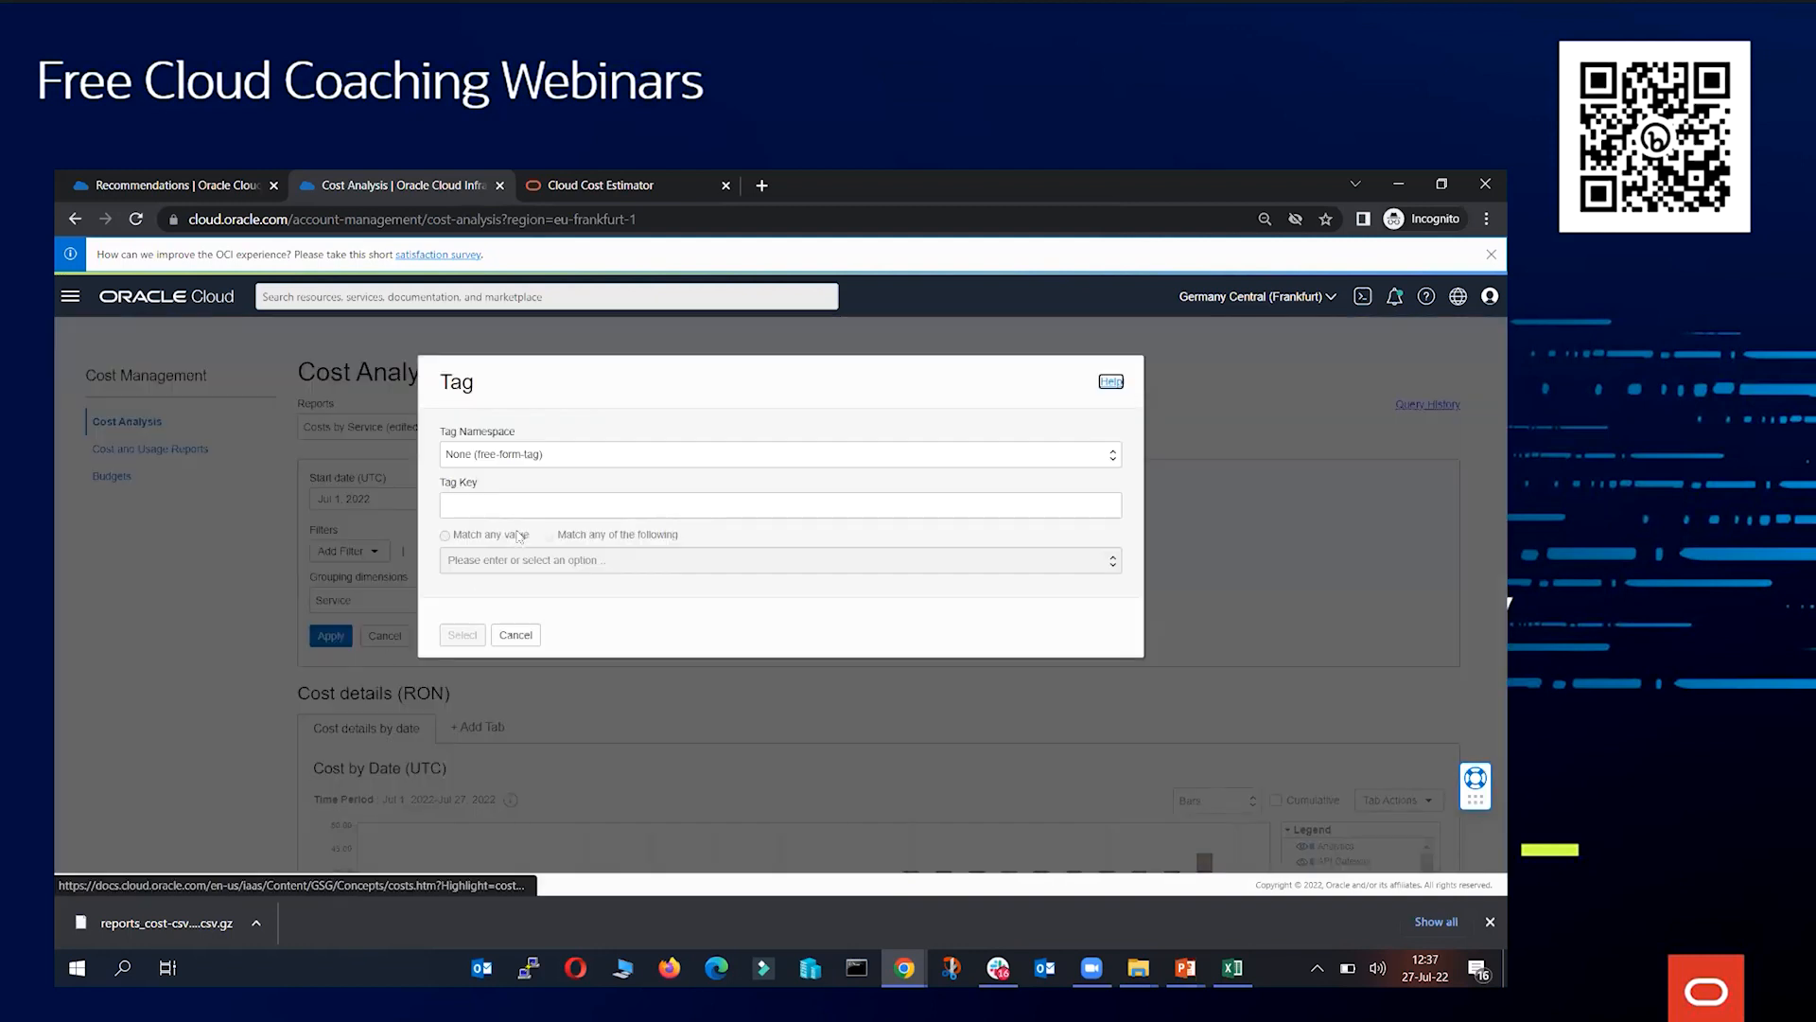
click(528, 456)
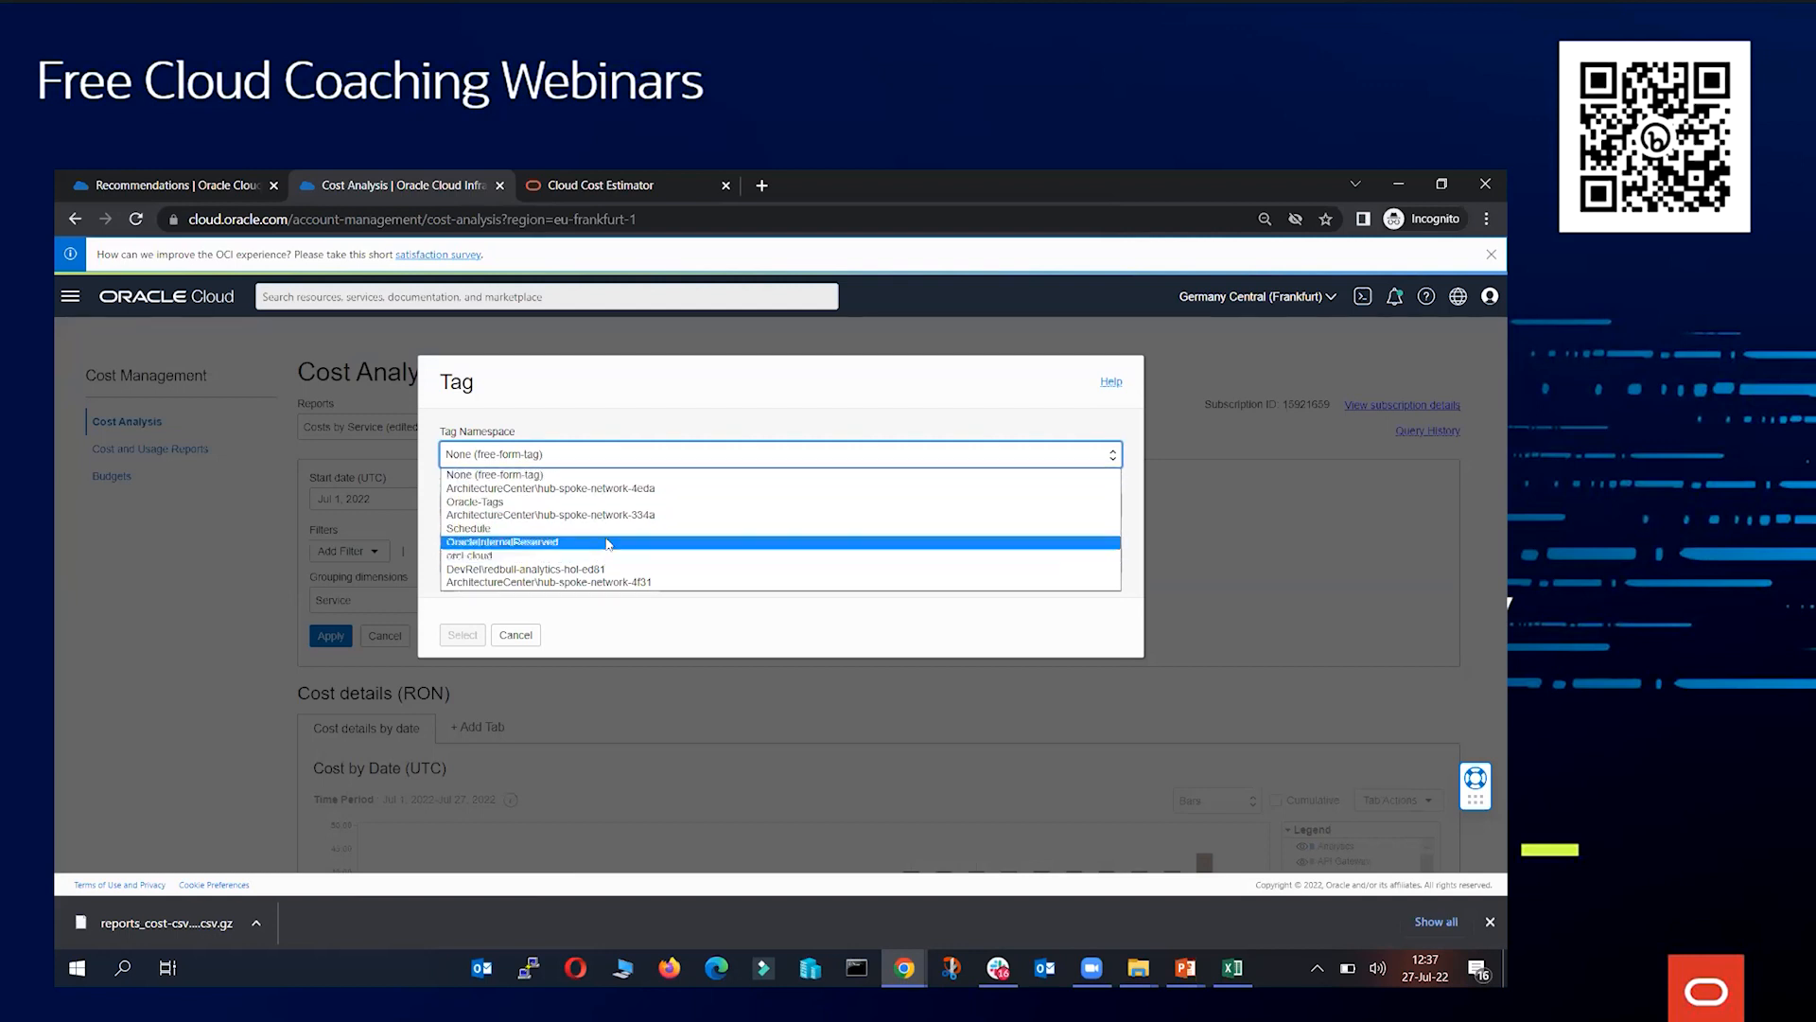
click(633, 461)
click(629, 455)
click(619, 459)
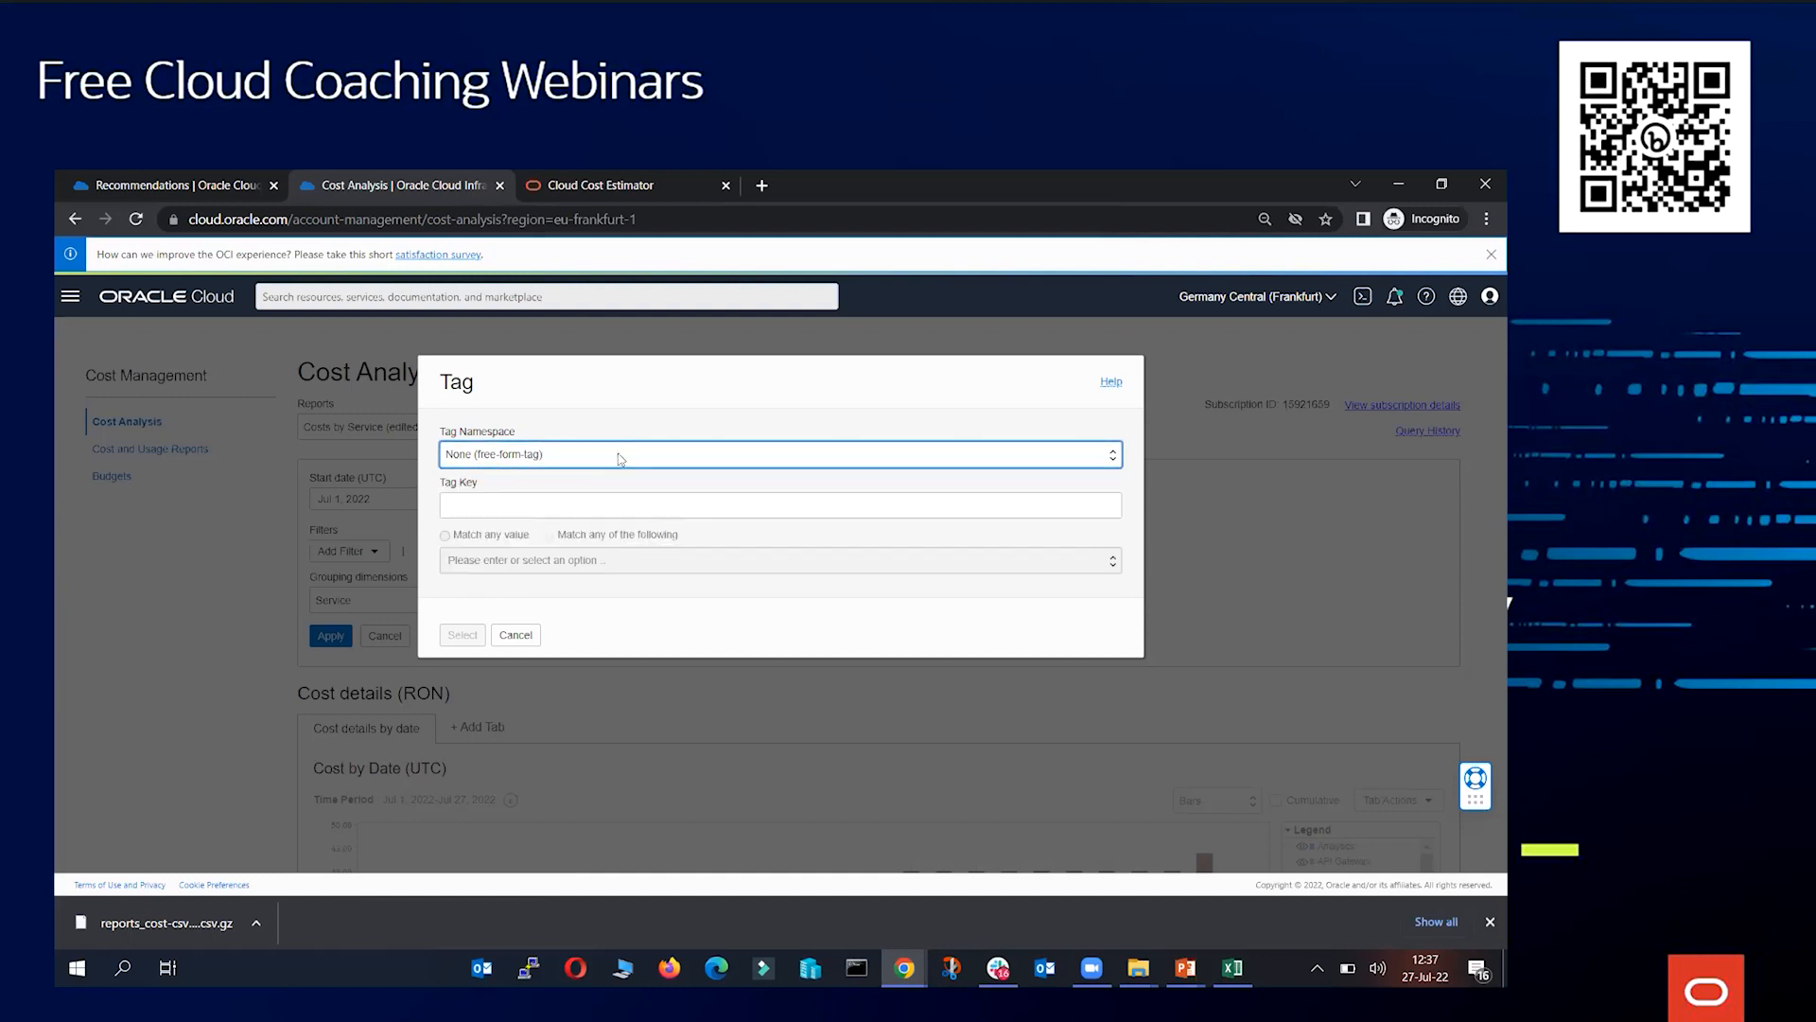
click(573, 503)
click(505, 539)
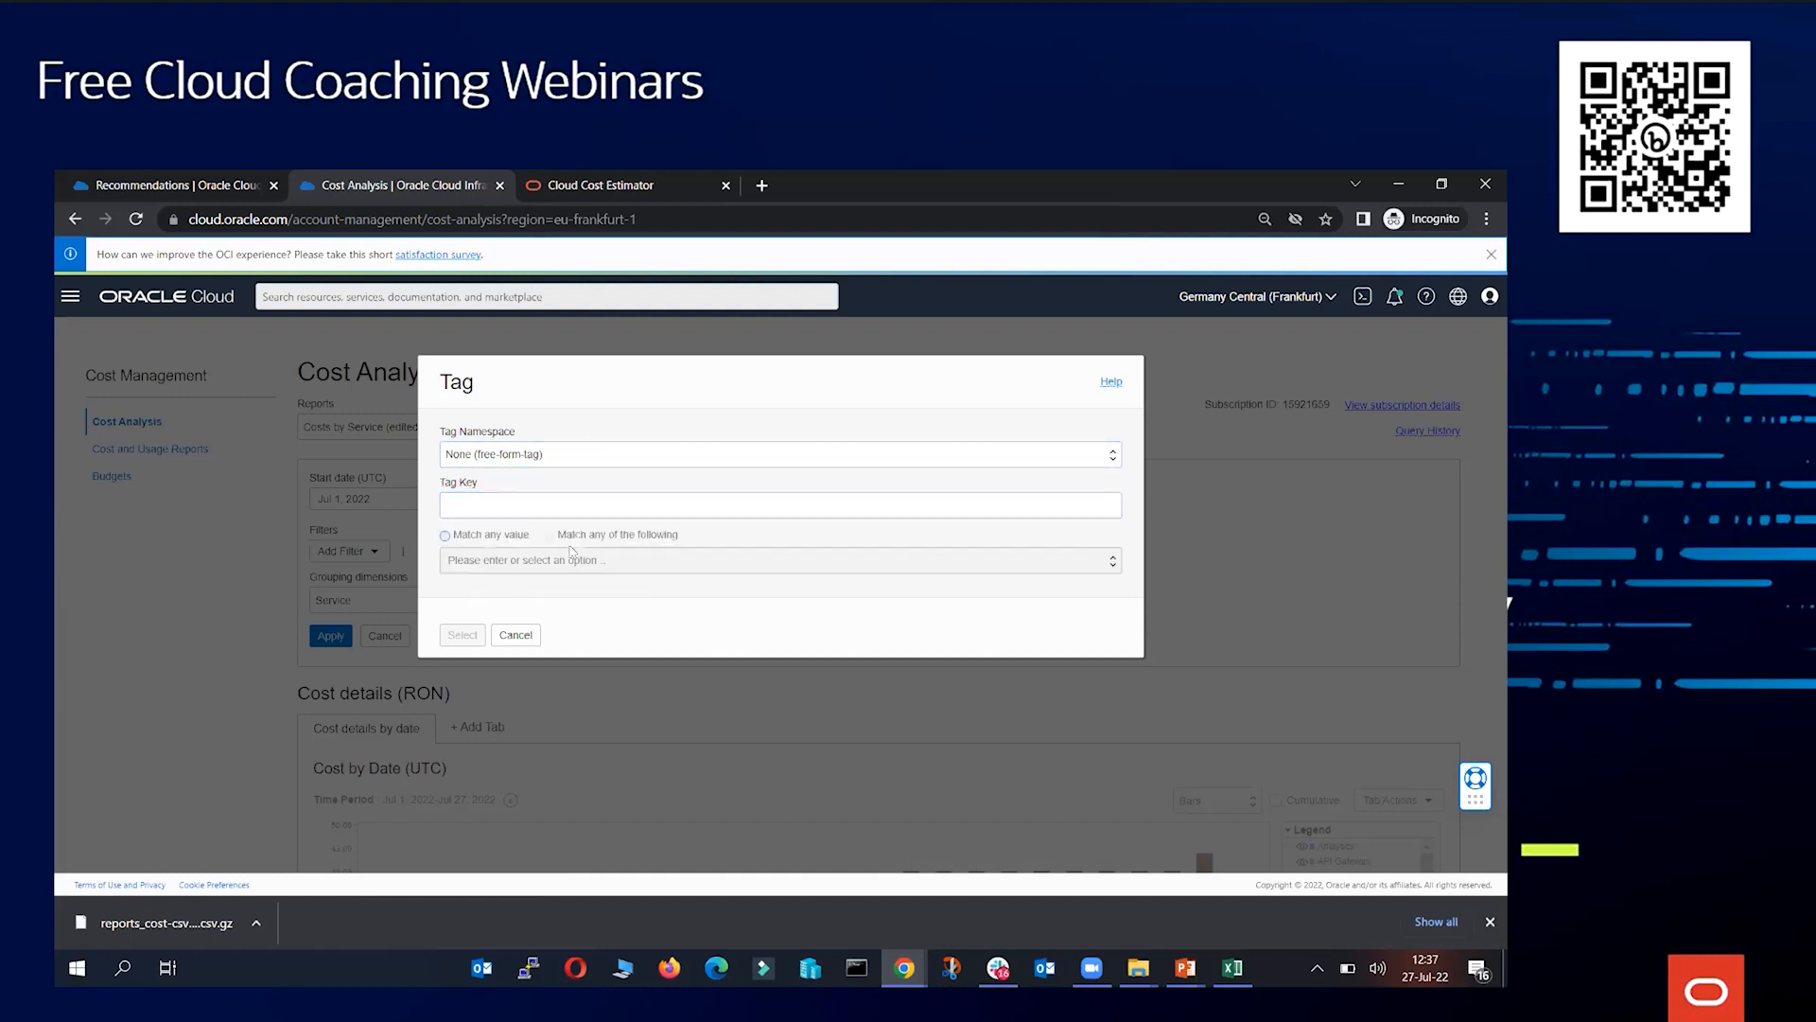
click(541, 459)
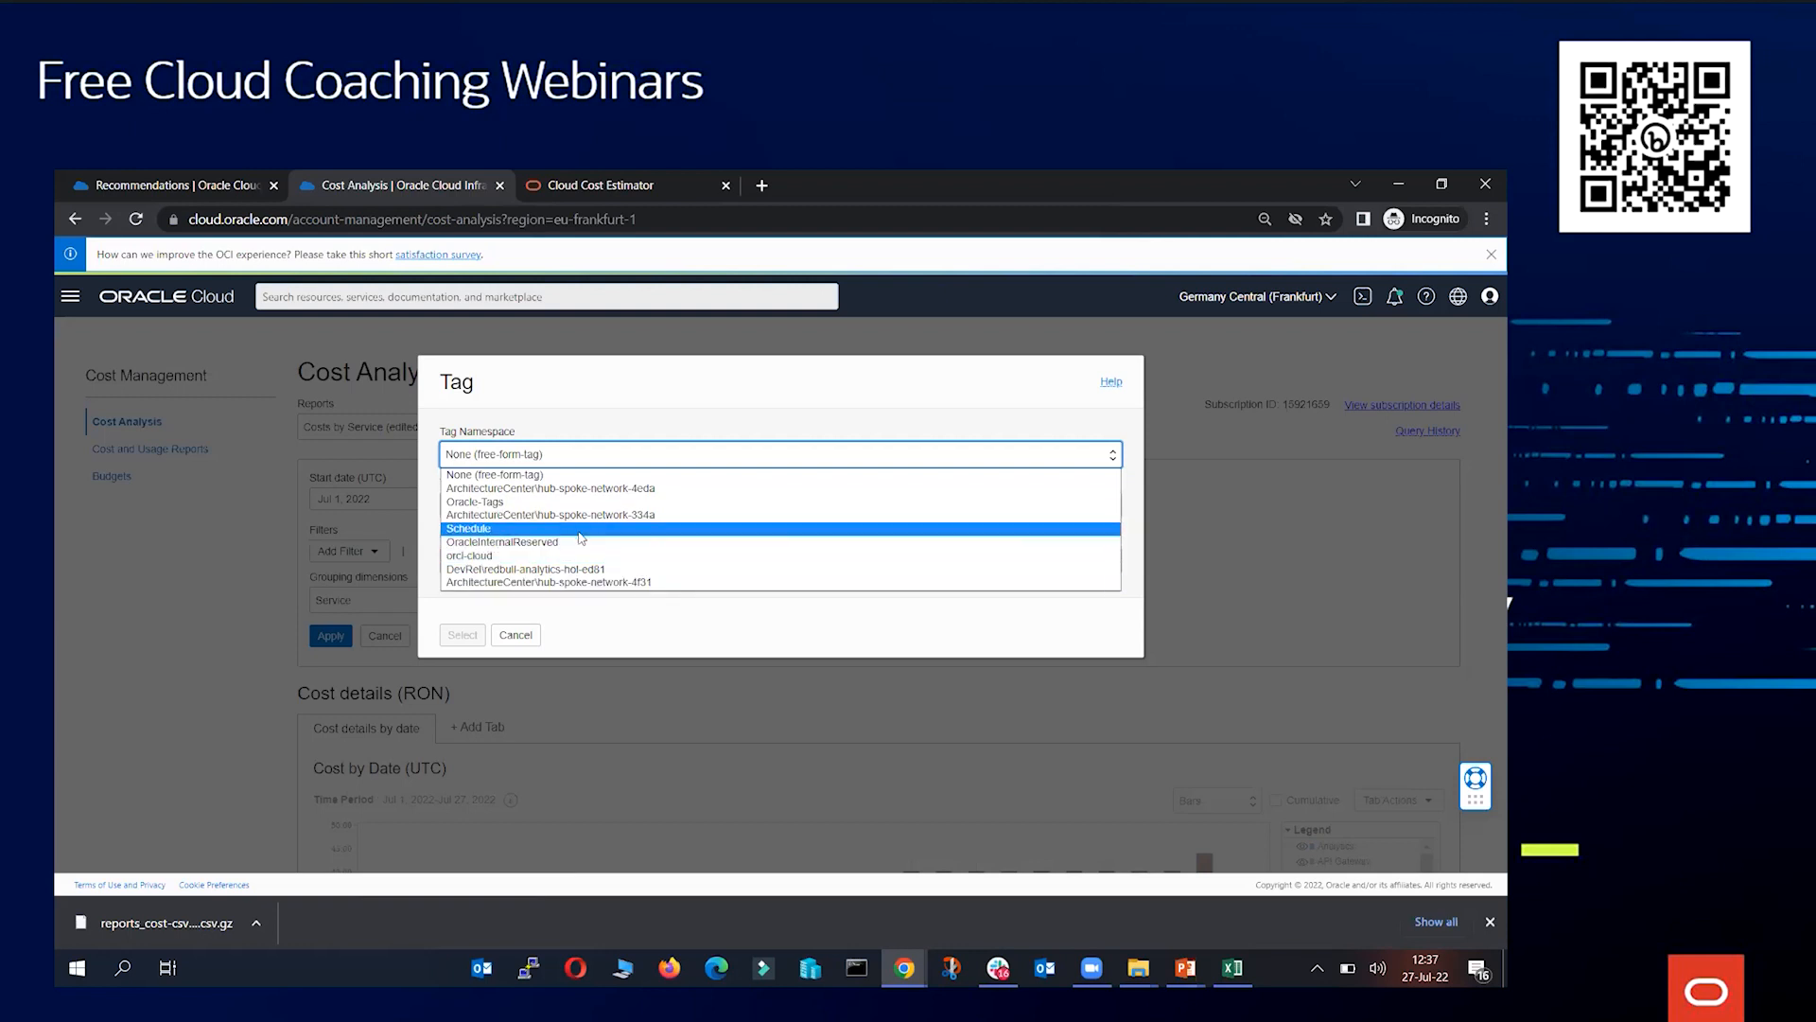
click(516, 635)
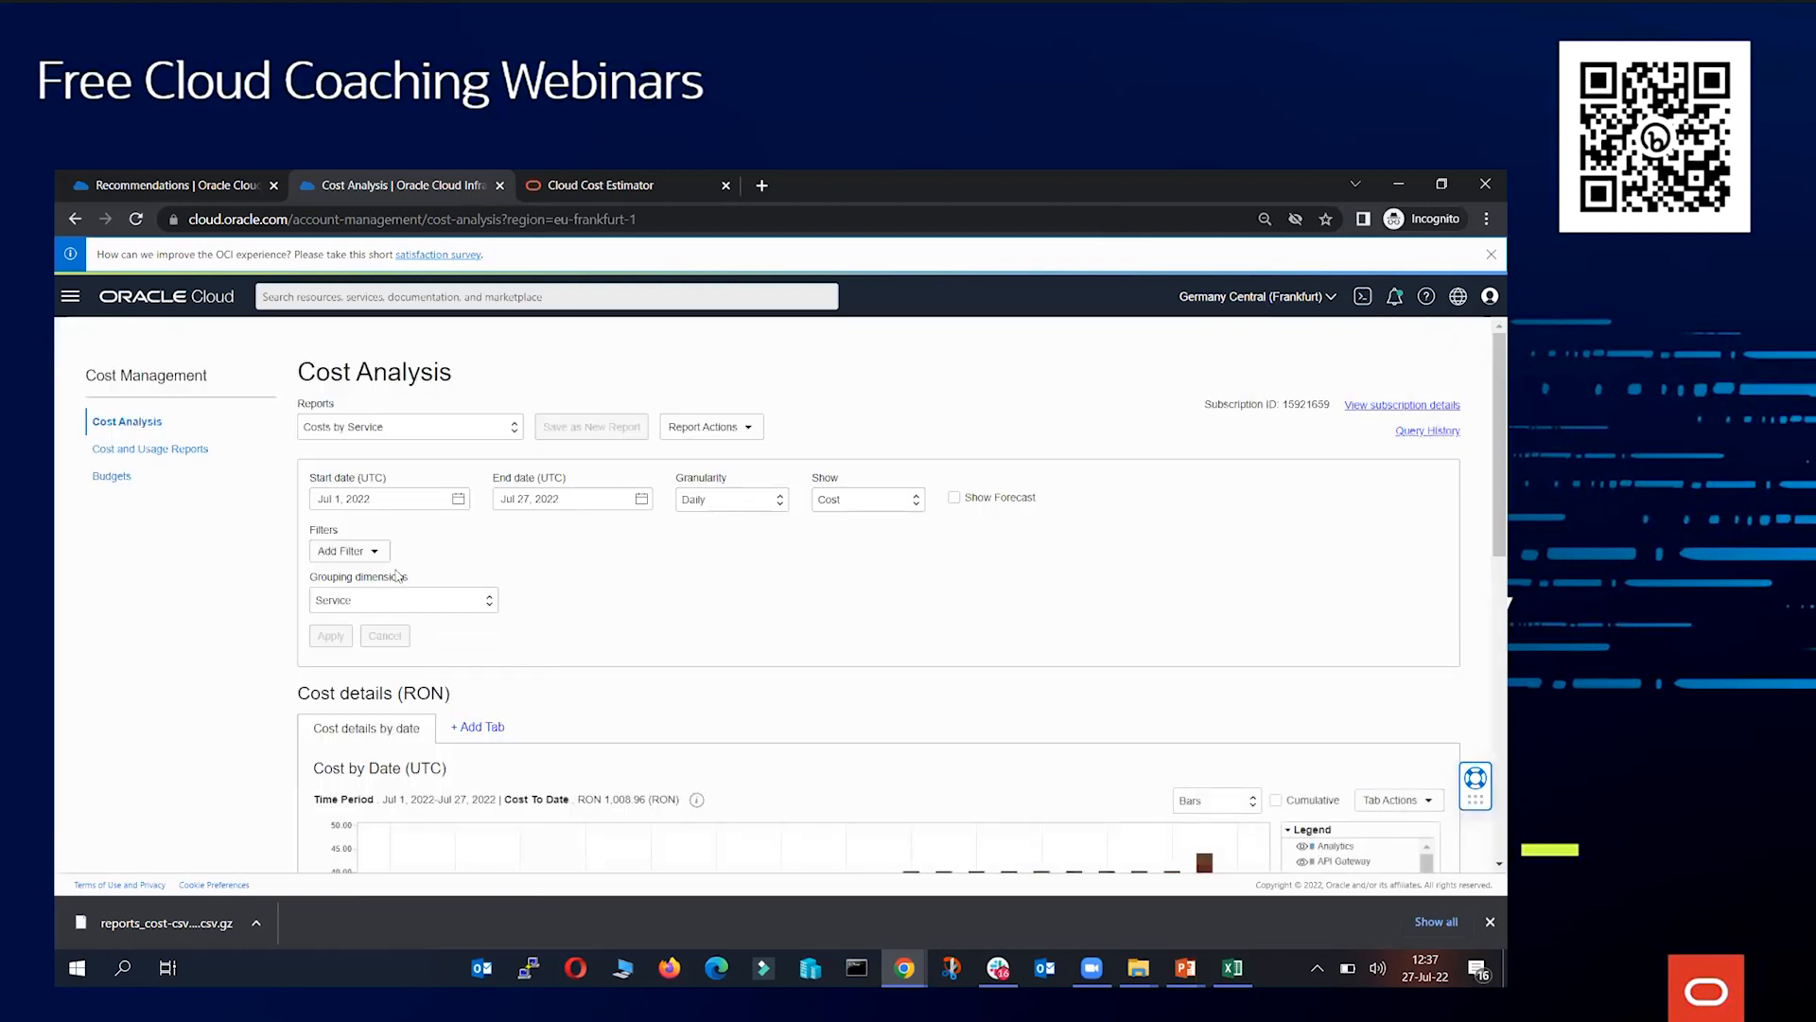
Reload the Cost Analysis page and recheck the tag namespaces listed for a Tag filter before cancelling
click(374, 556)
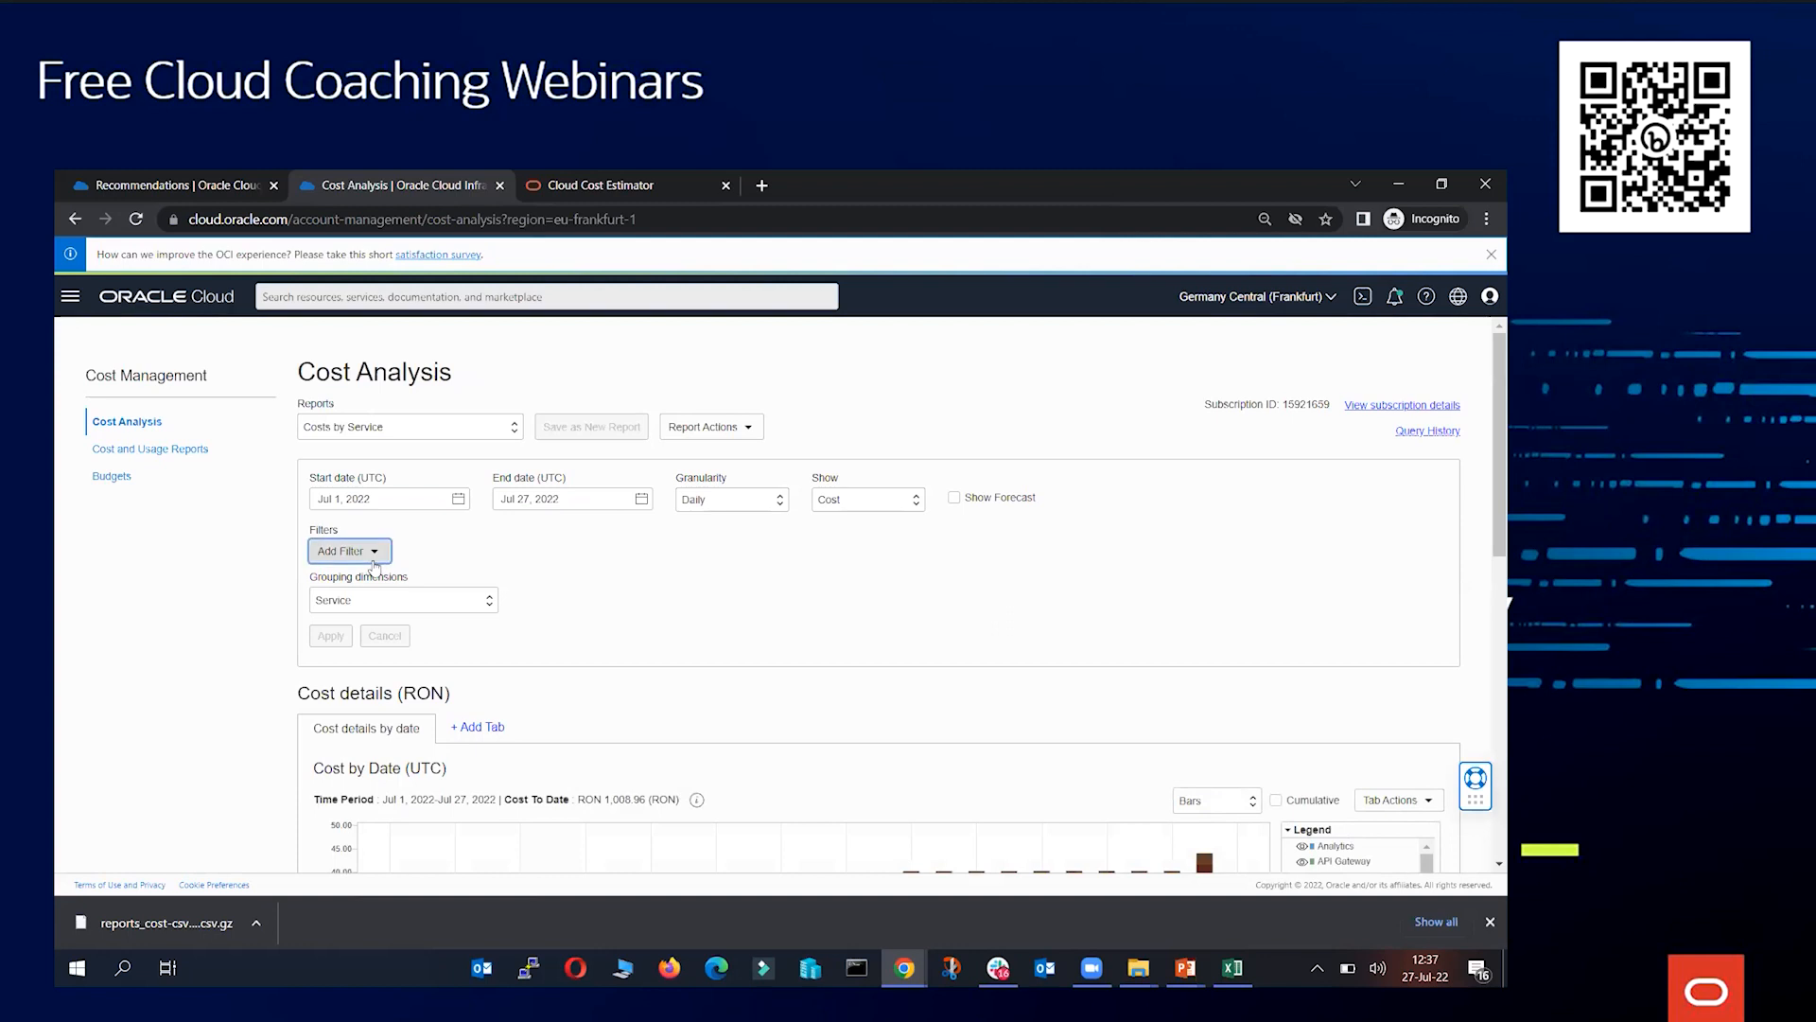
click(599, 555)
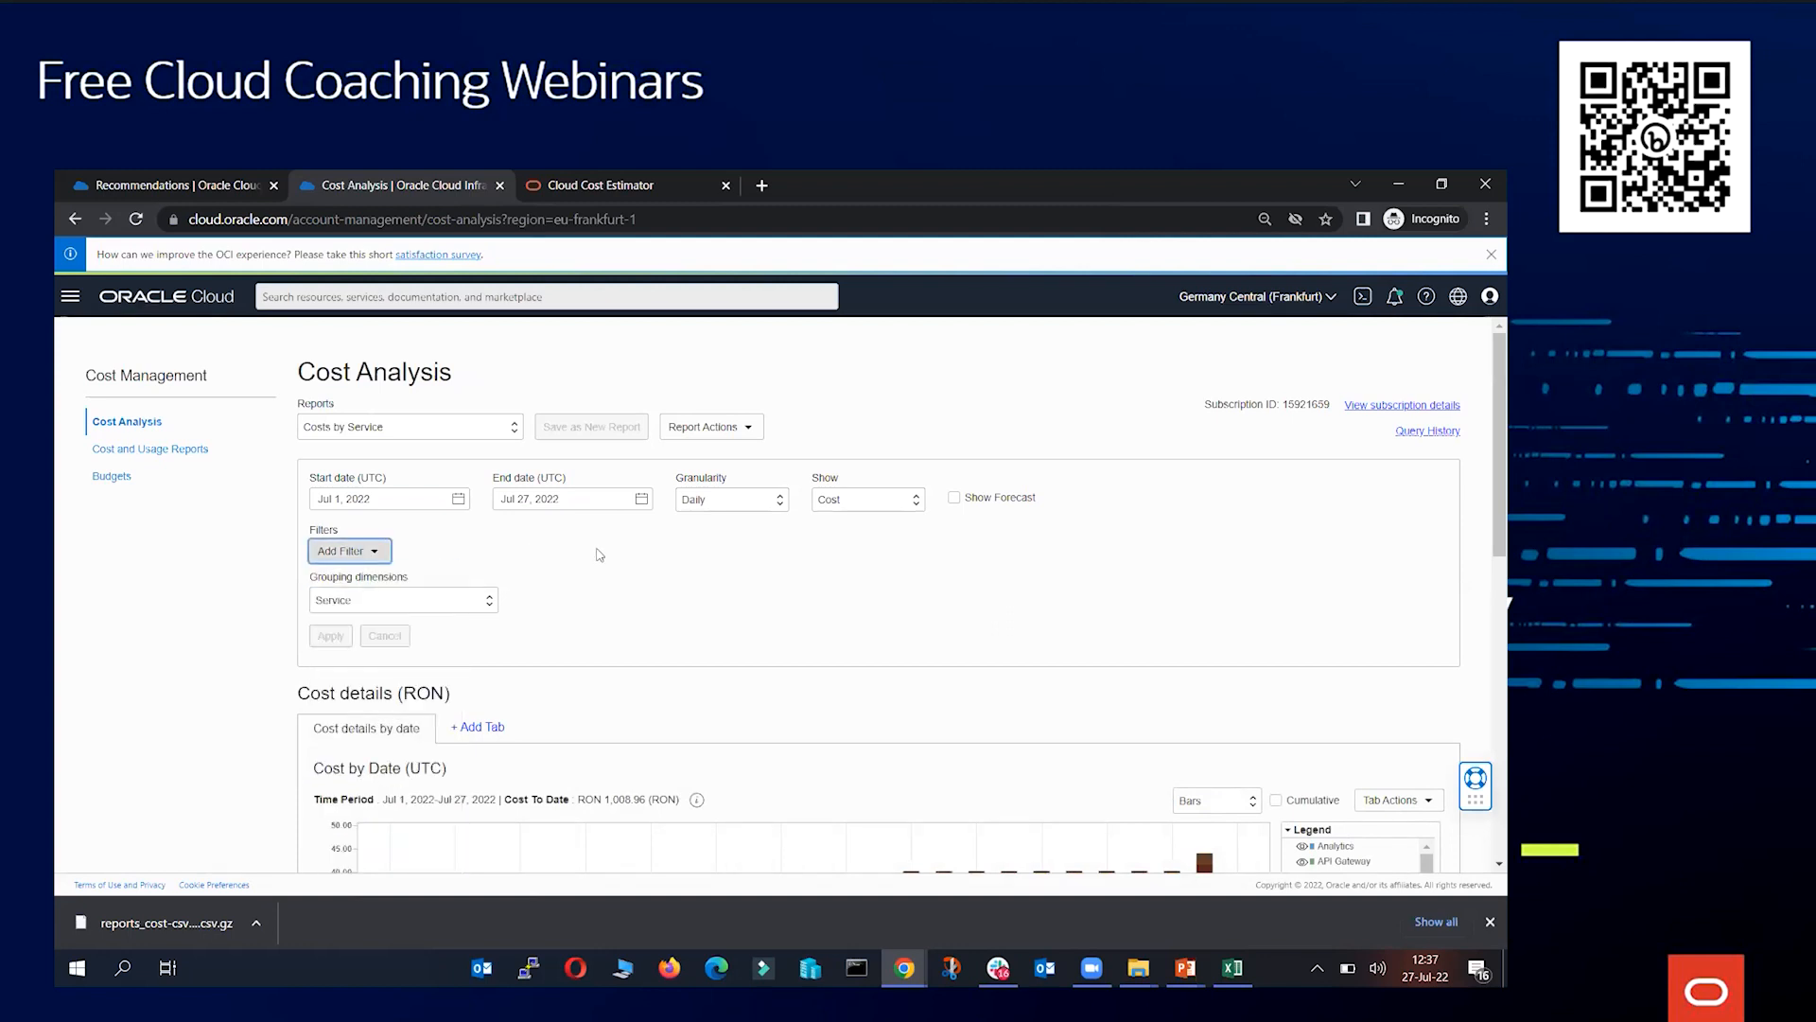
click(396, 230)
key(Return)
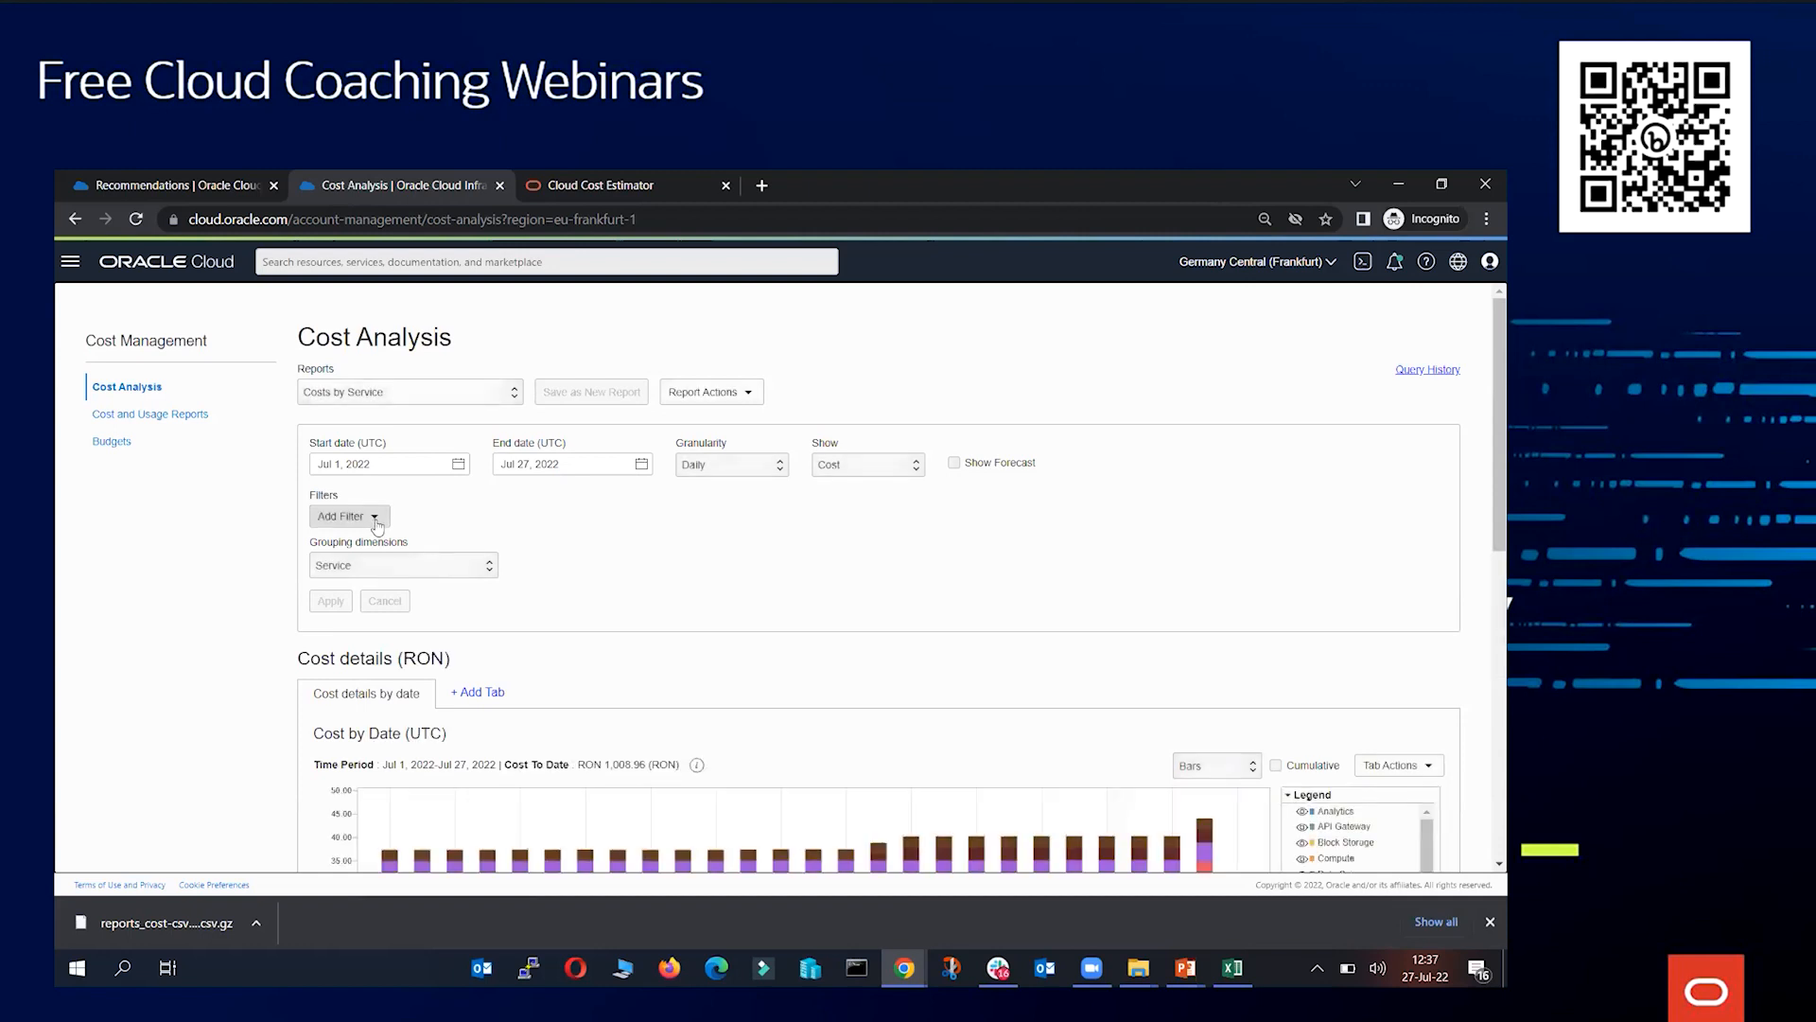
click(376, 518)
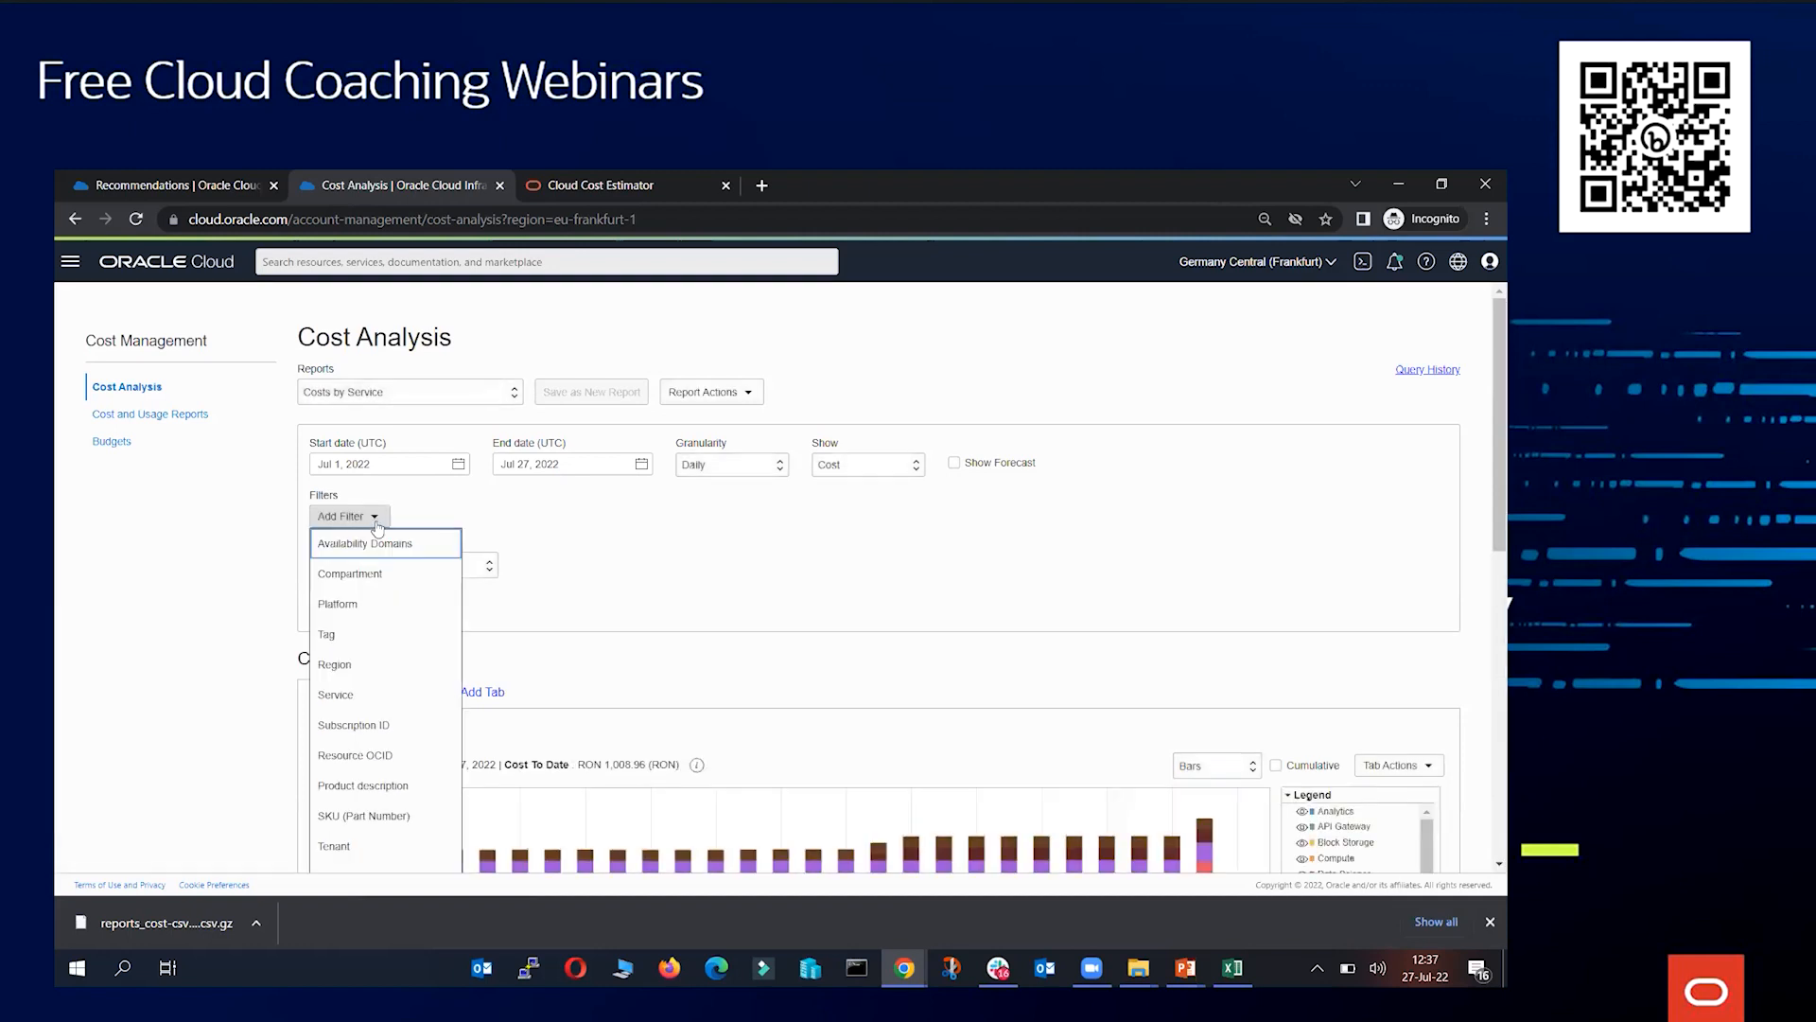
click(399, 636)
click(519, 422)
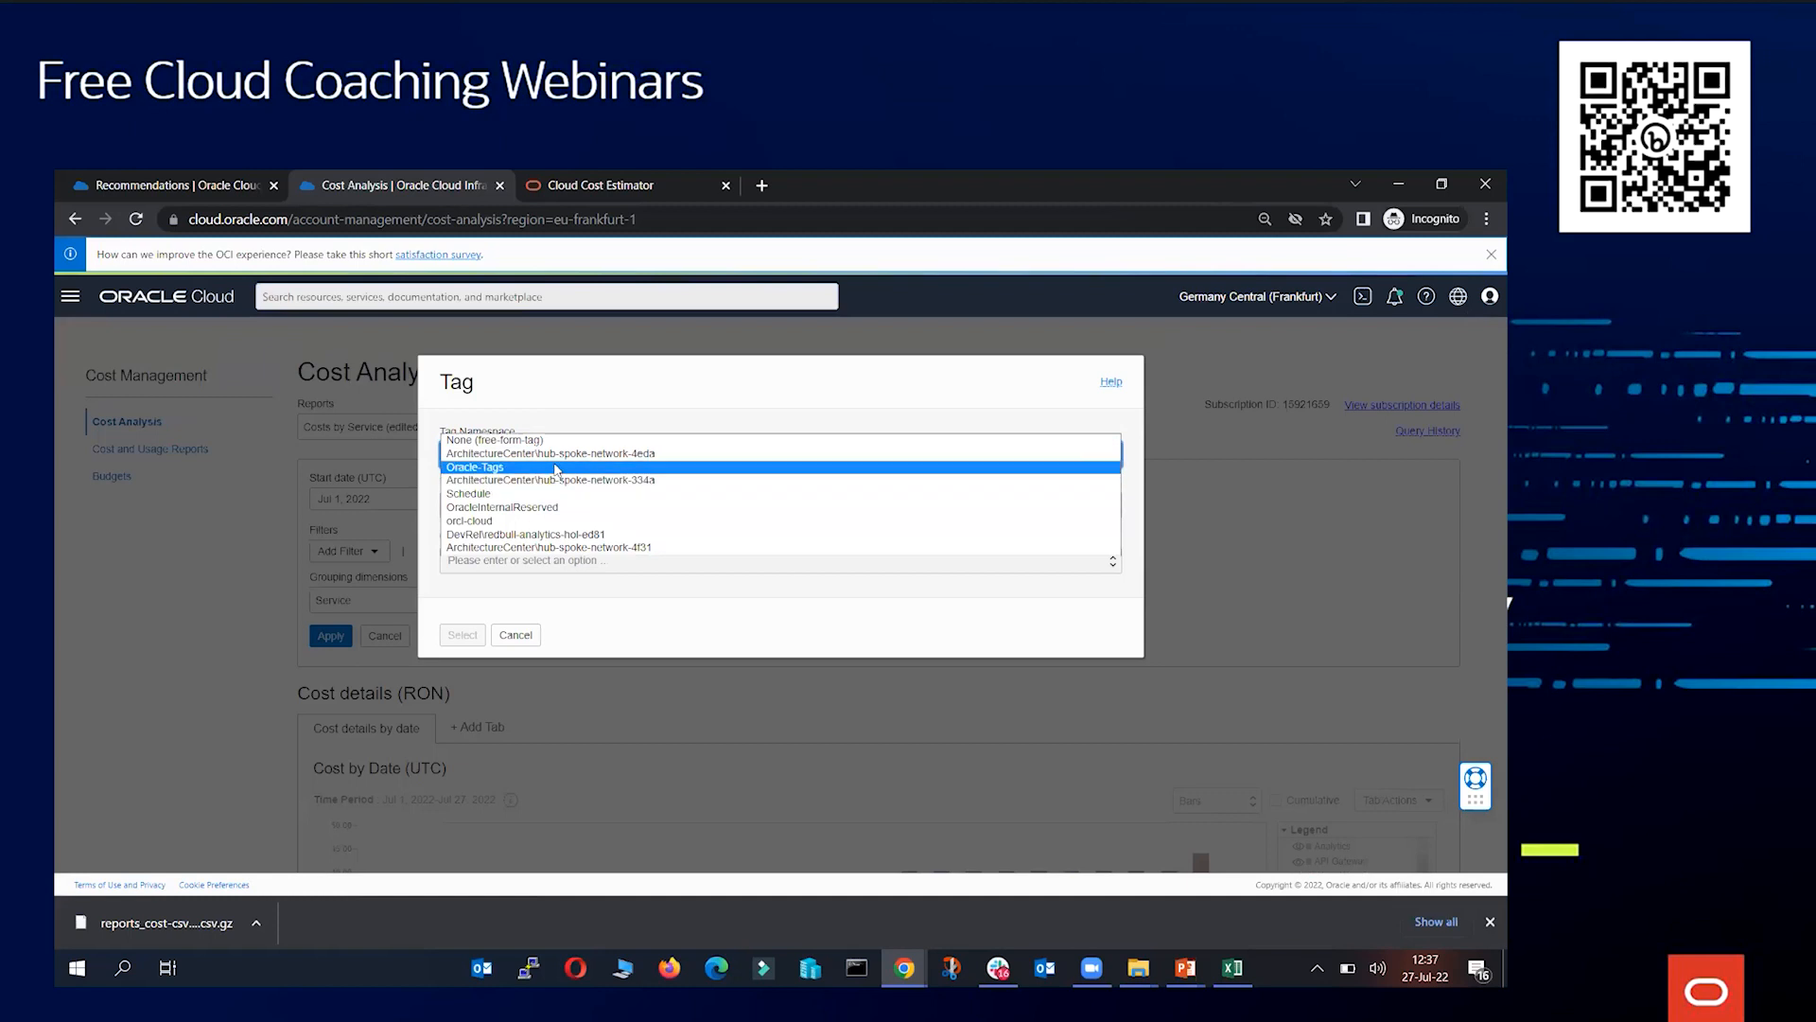
click(514, 635)
click(513, 636)
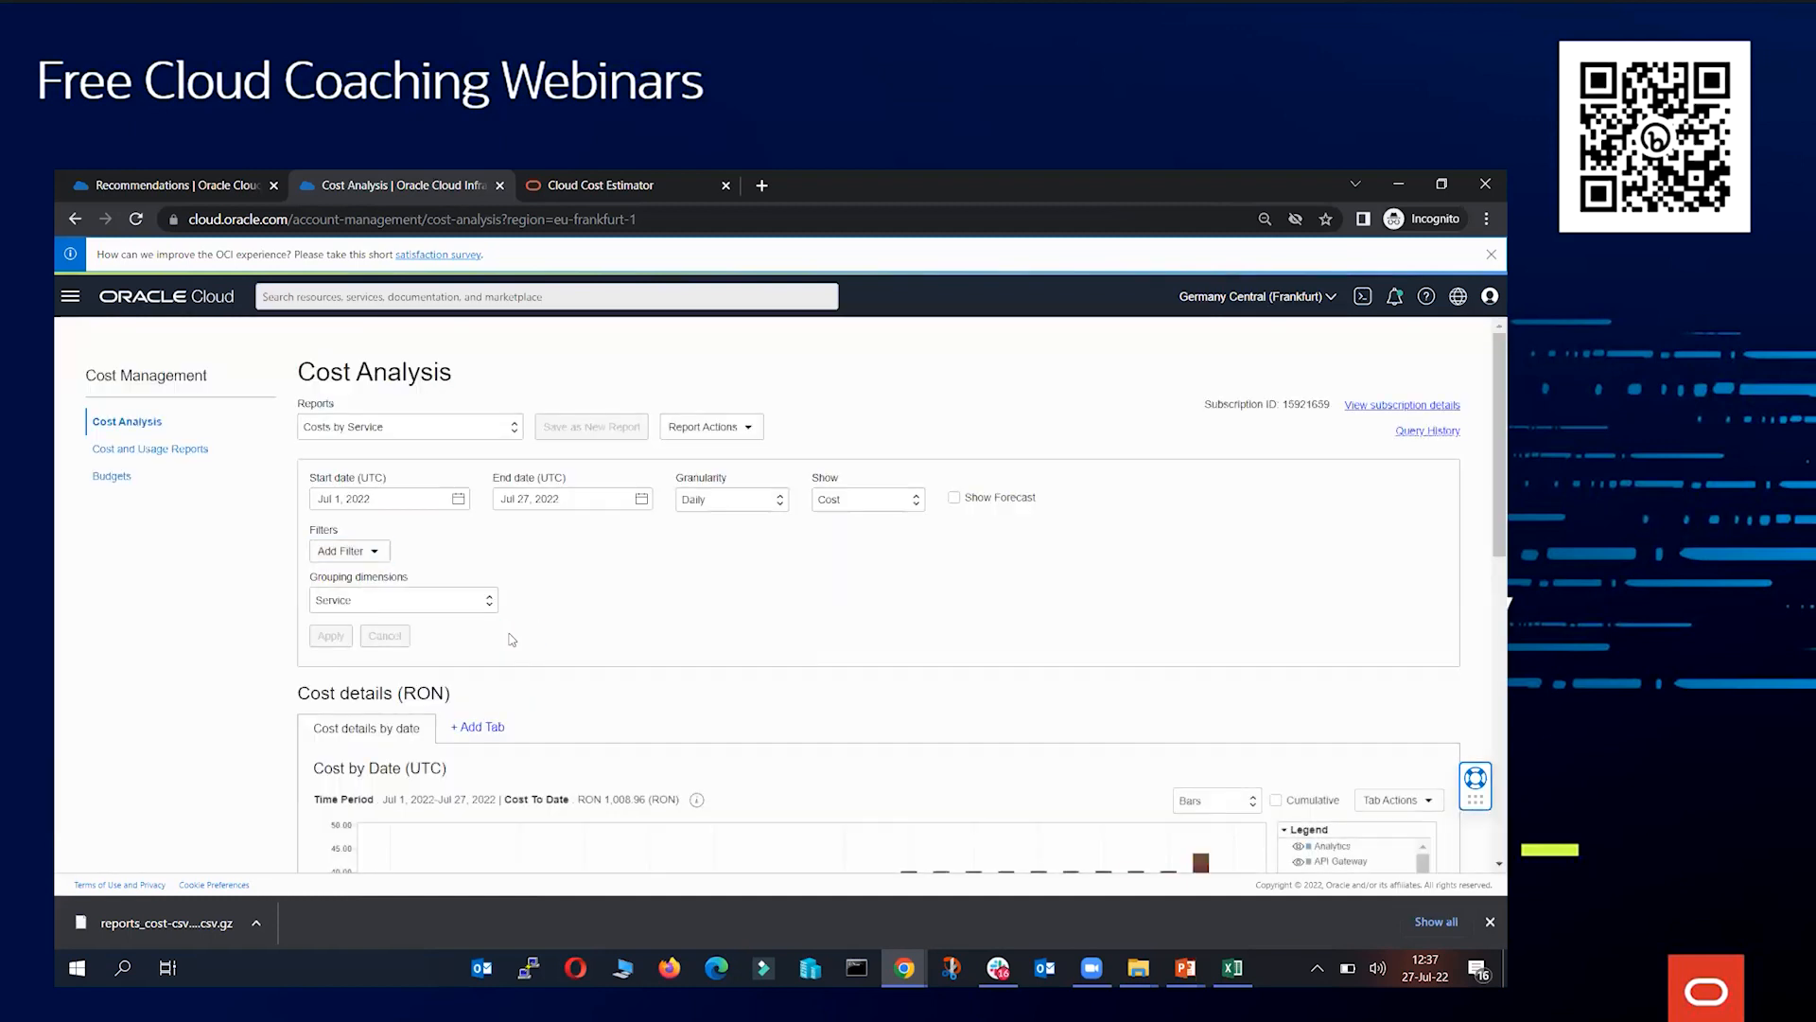
Open Tag Namespaces under Governance & Administration
click(72, 296)
click(72, 296)
right_click(340, 192)
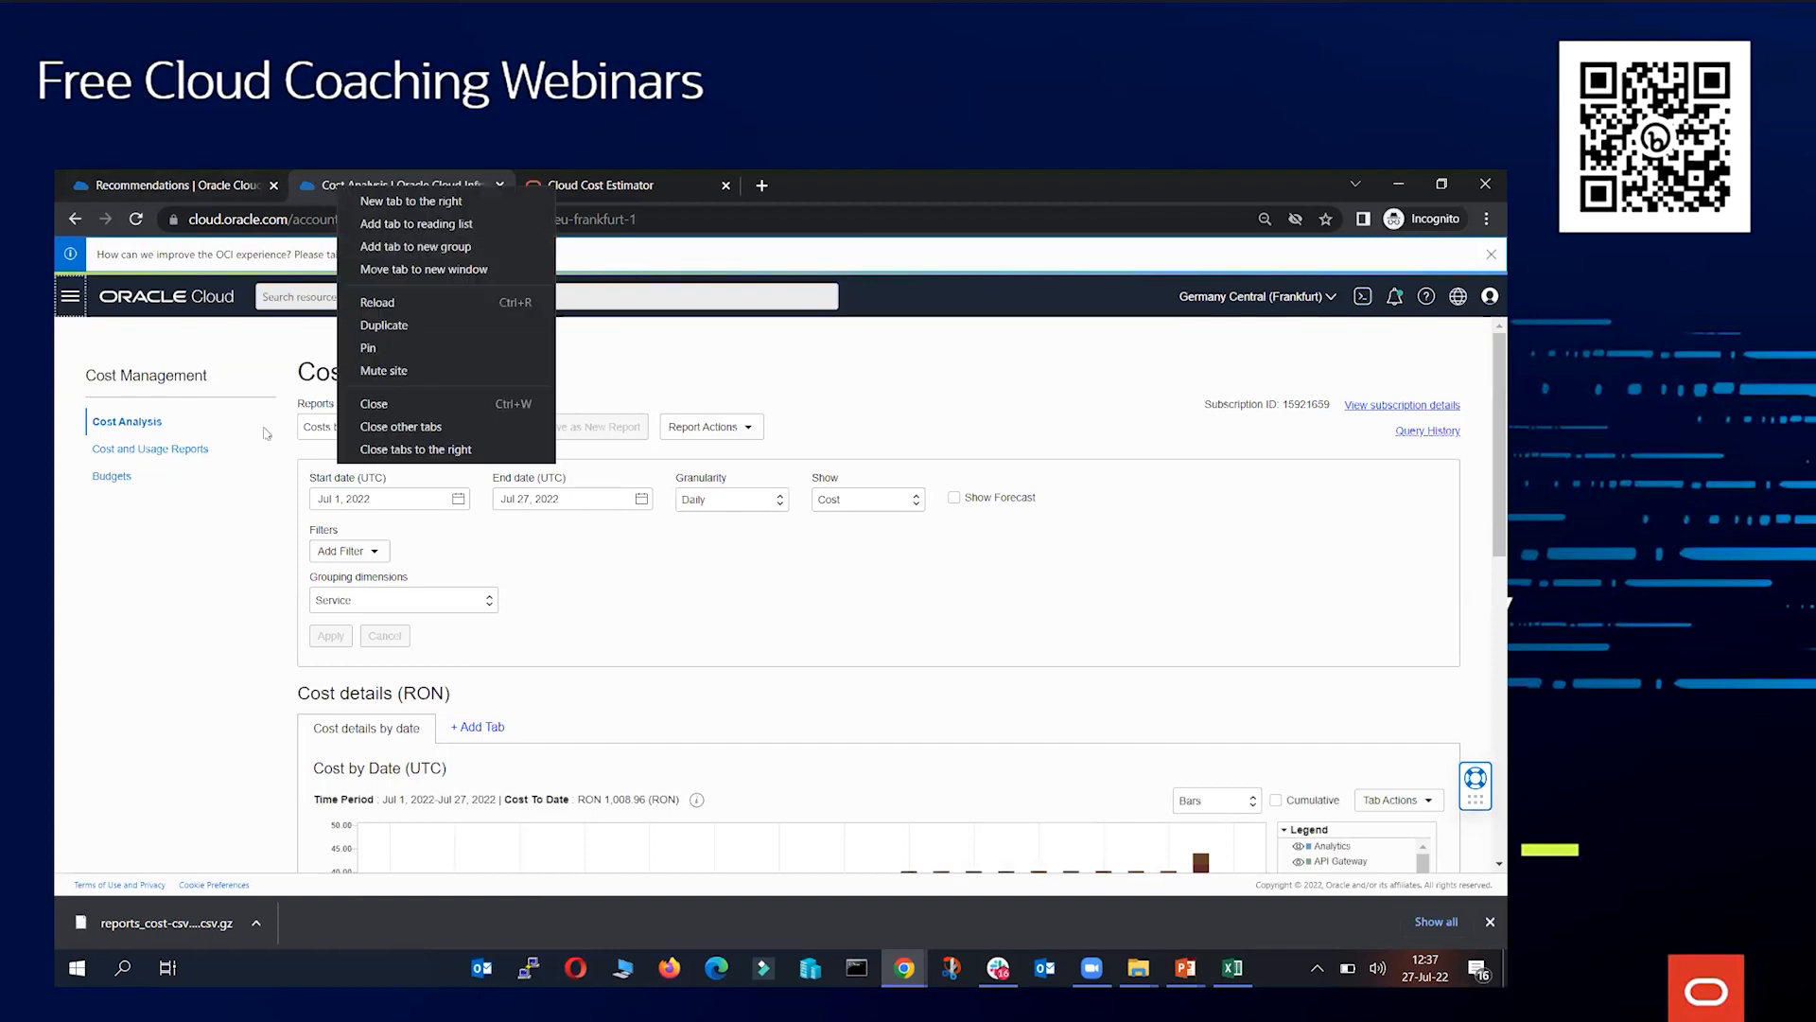
click(66, 298)
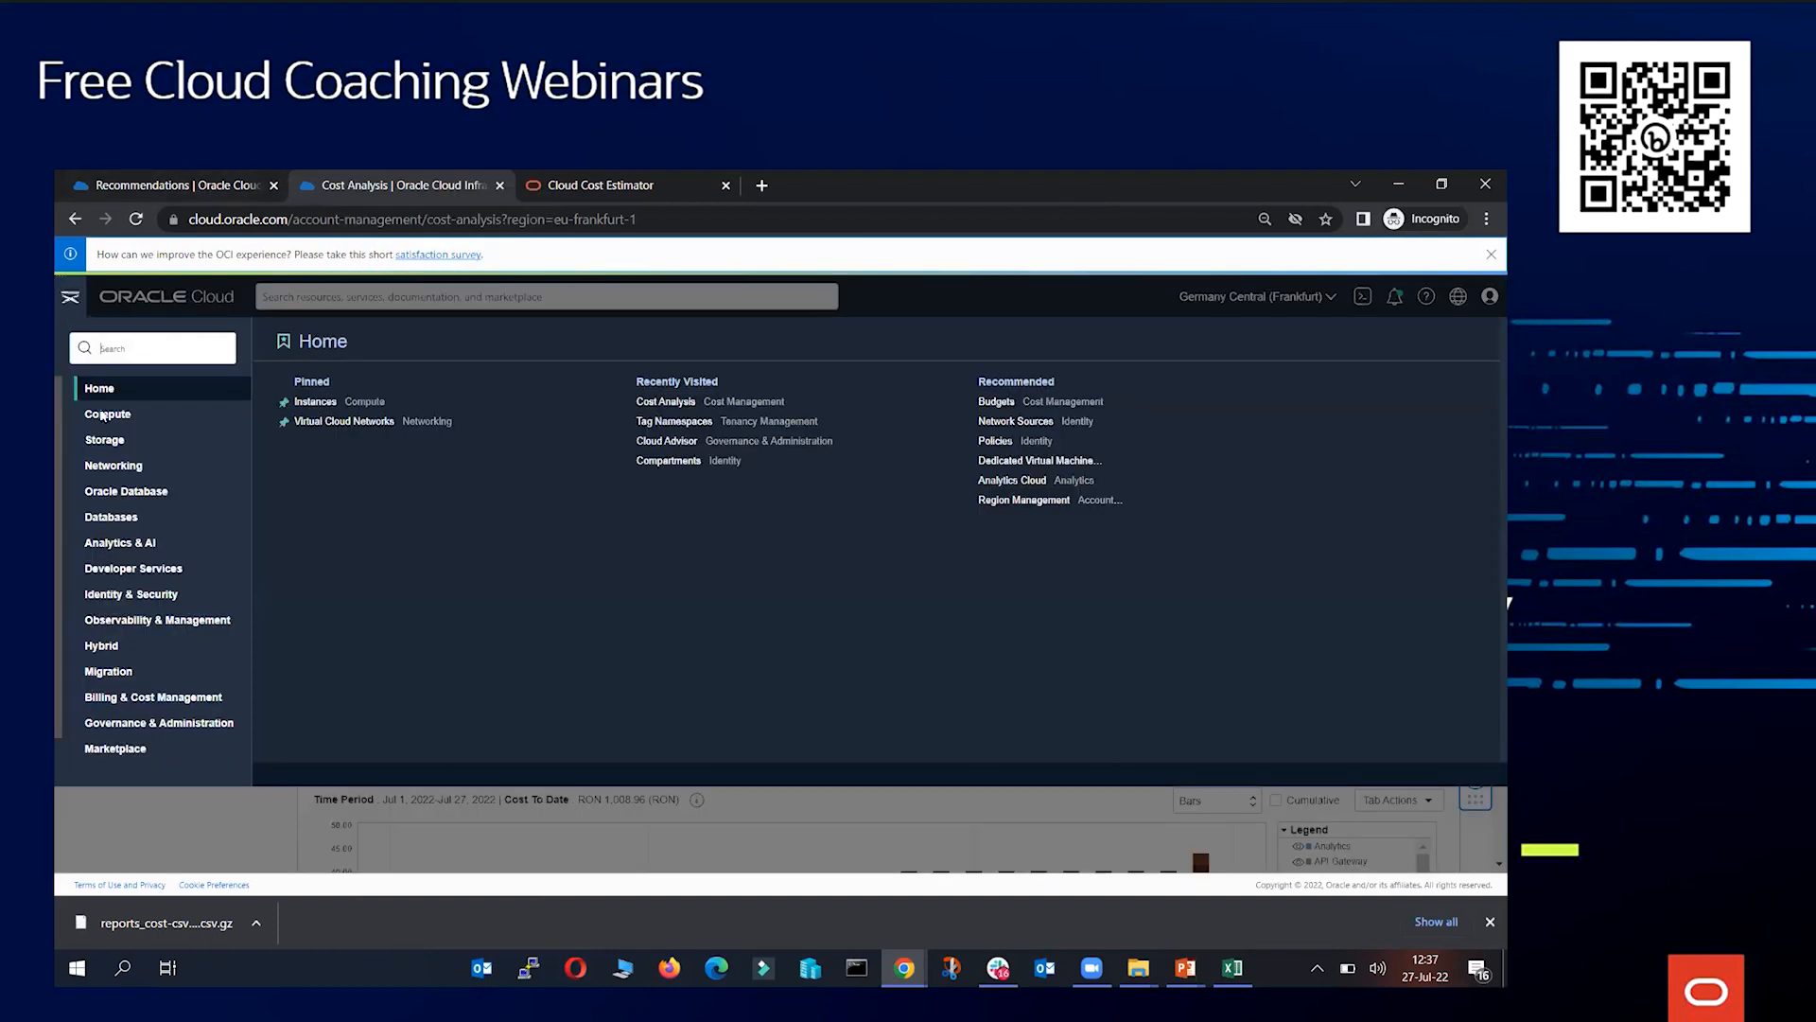
click(156, 721)
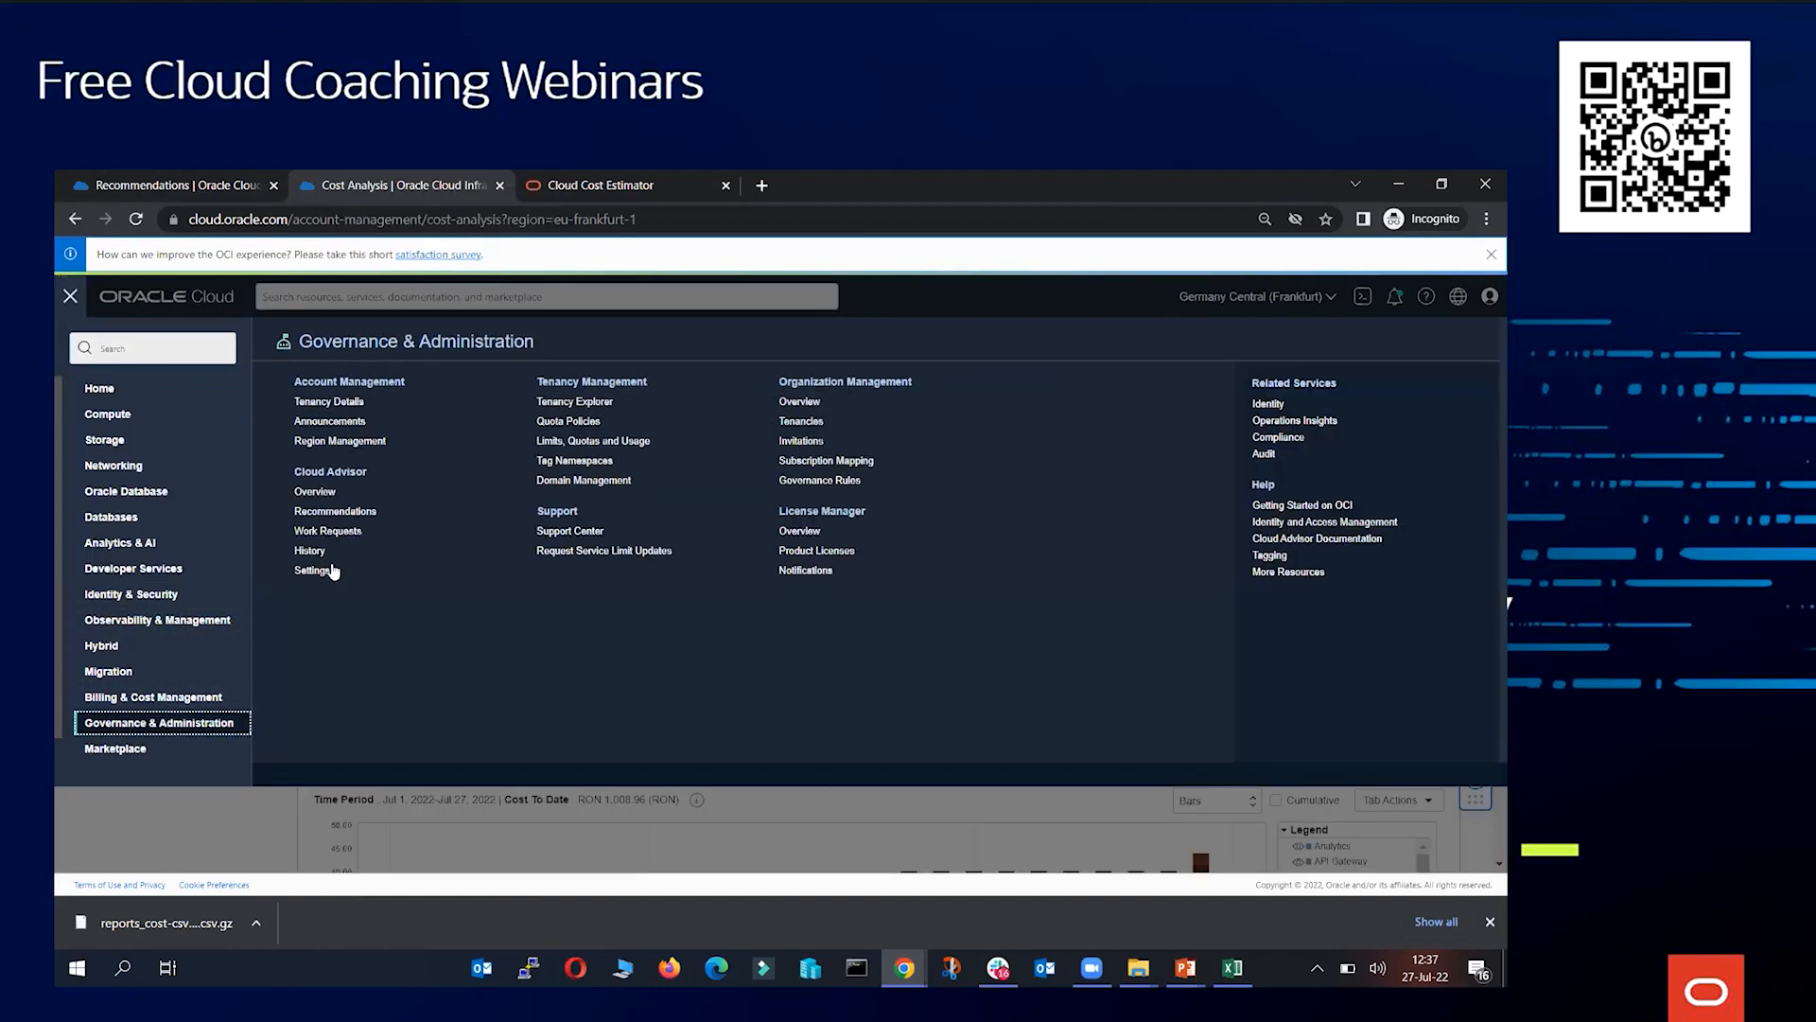
click(581, 462)
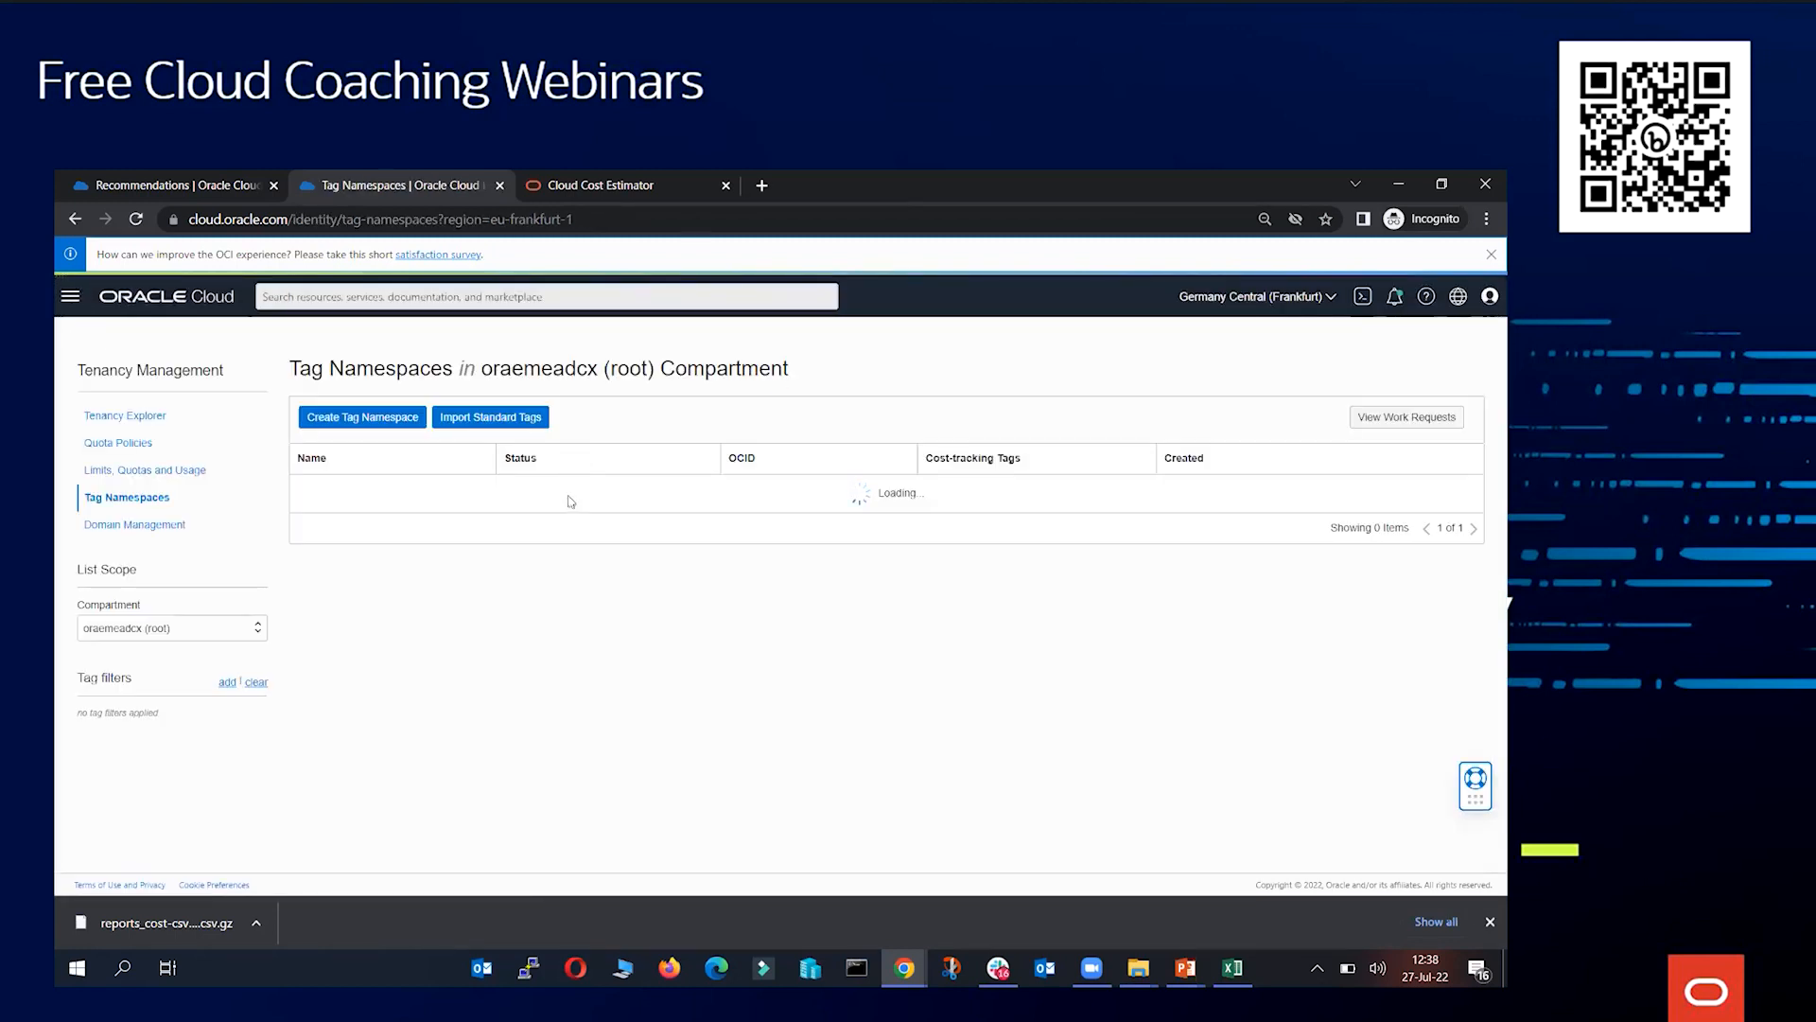
Create a tag namespace named CostControl3 with the description test
click(376, 426)
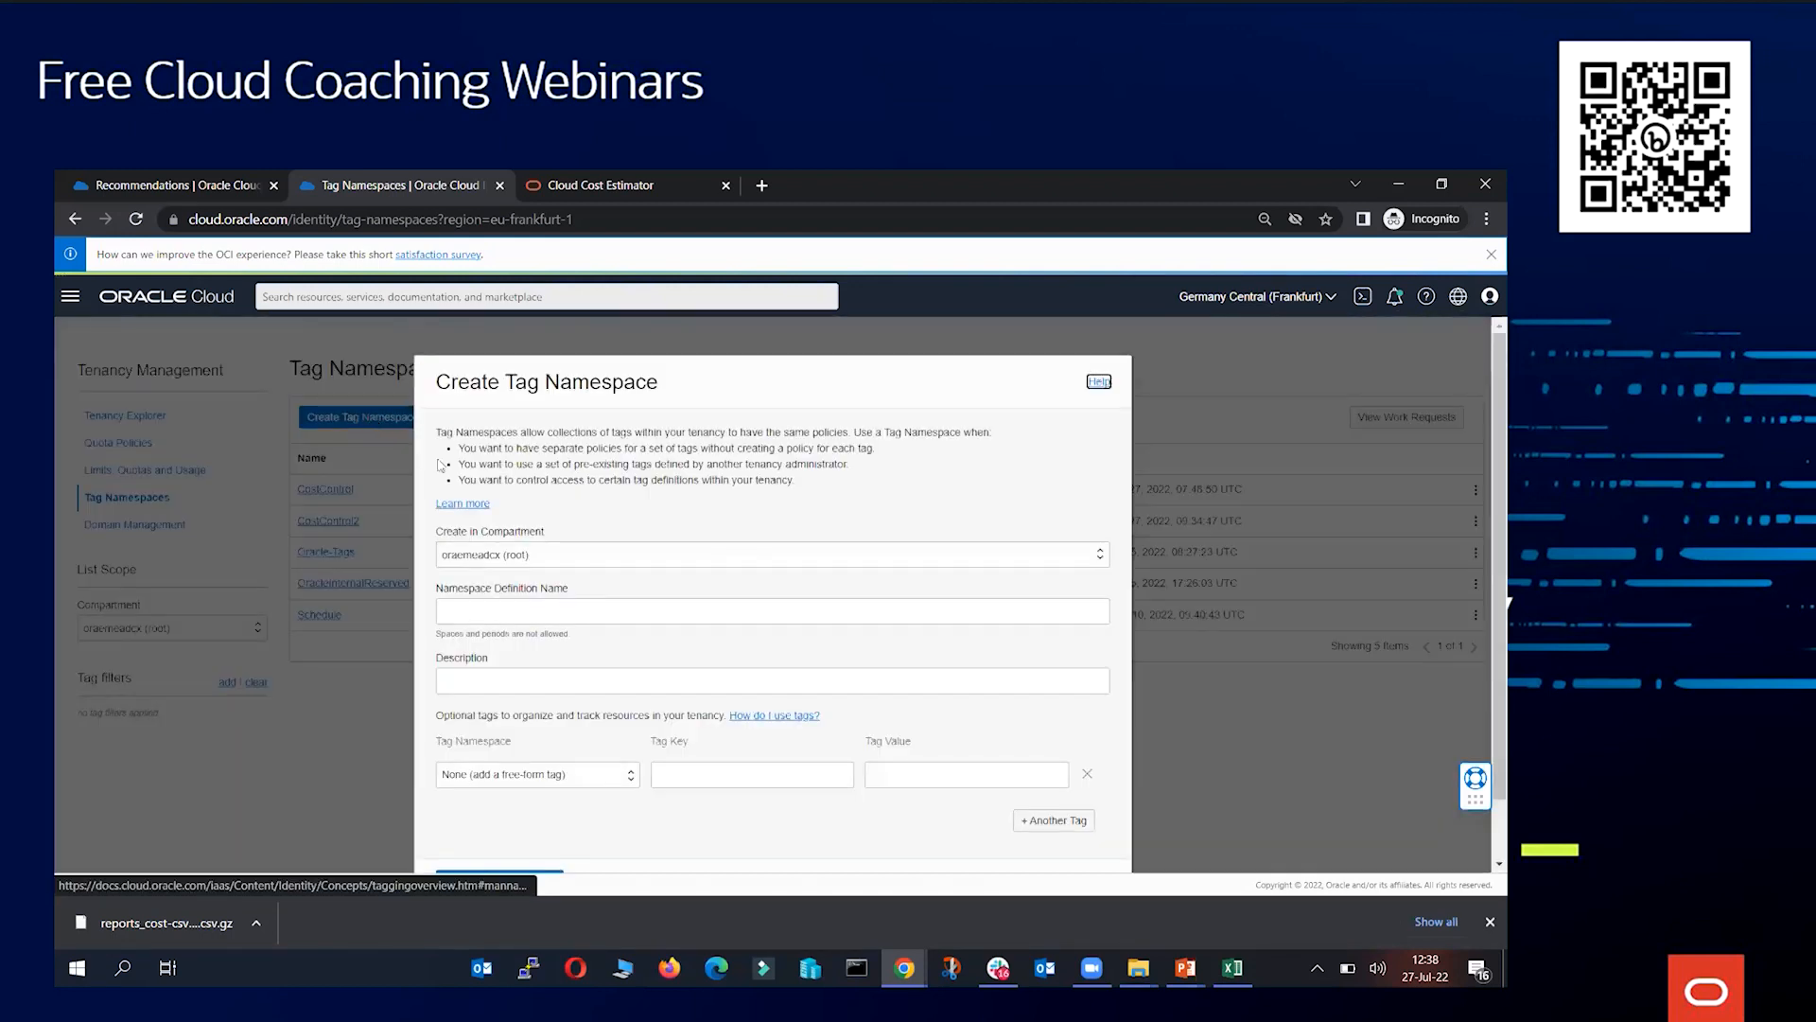
scroll(577, 586, down, 1)
click(562, 547)
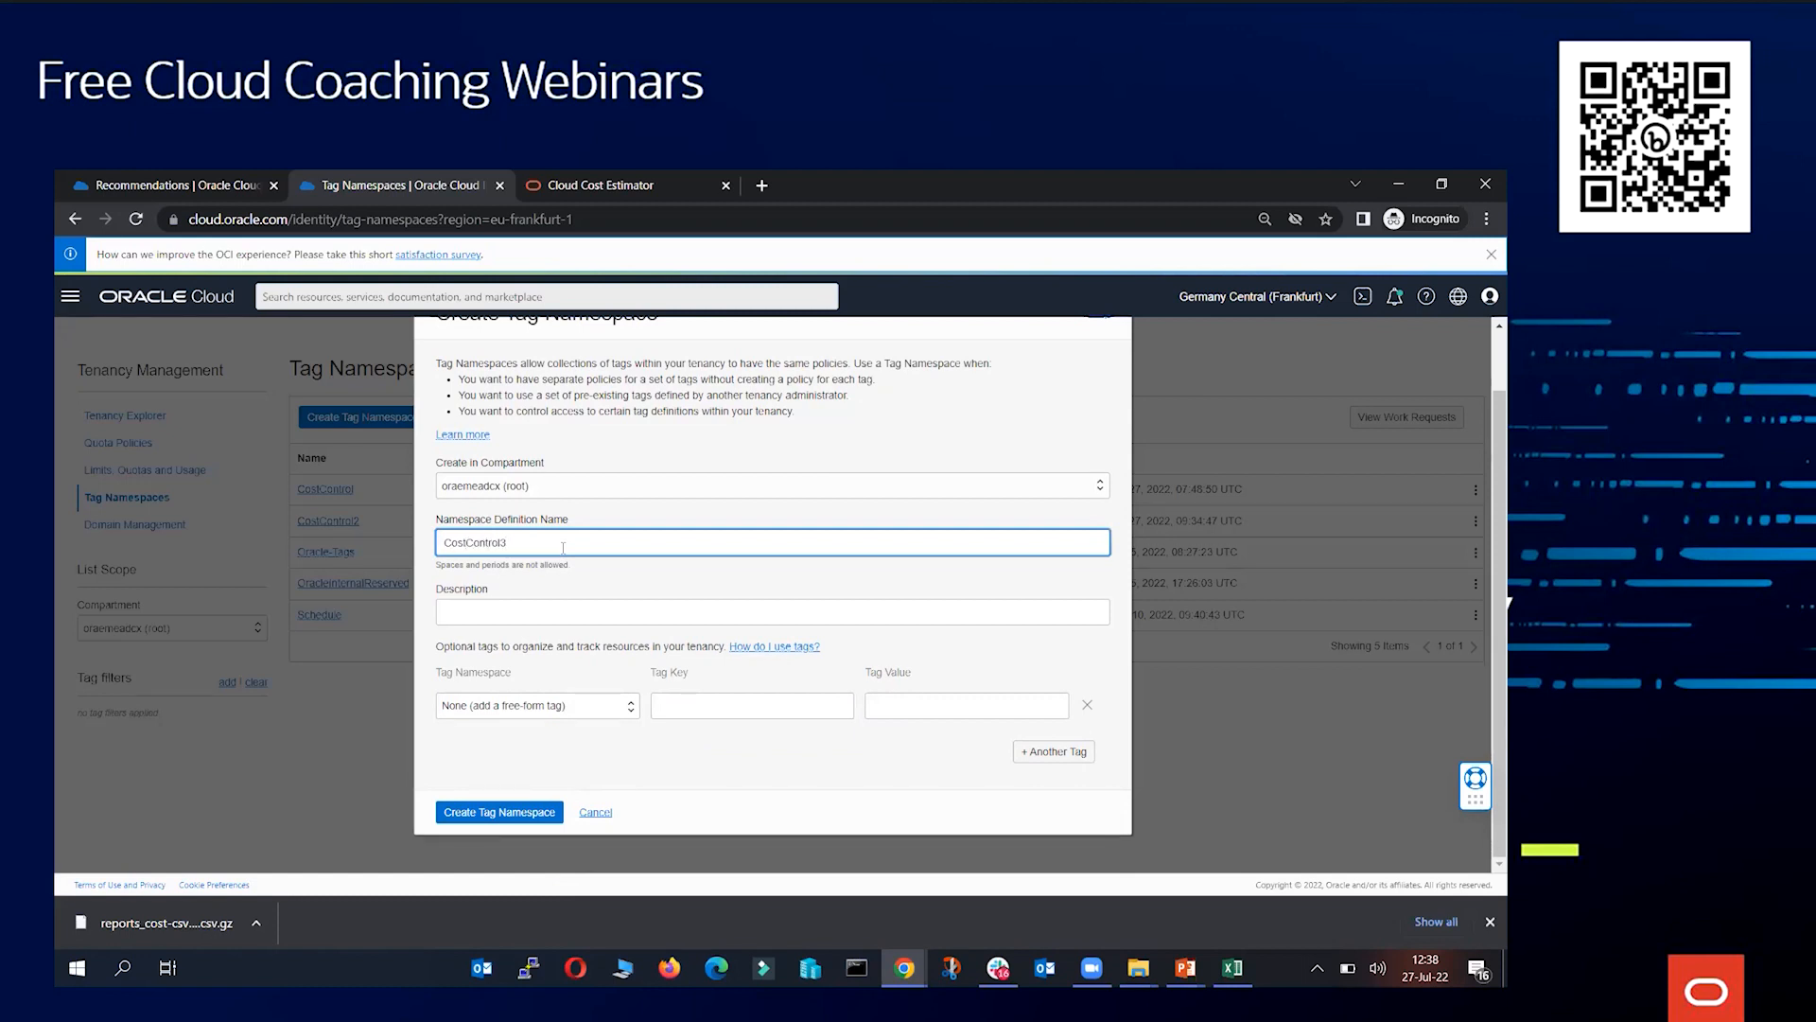
click(516, 810)
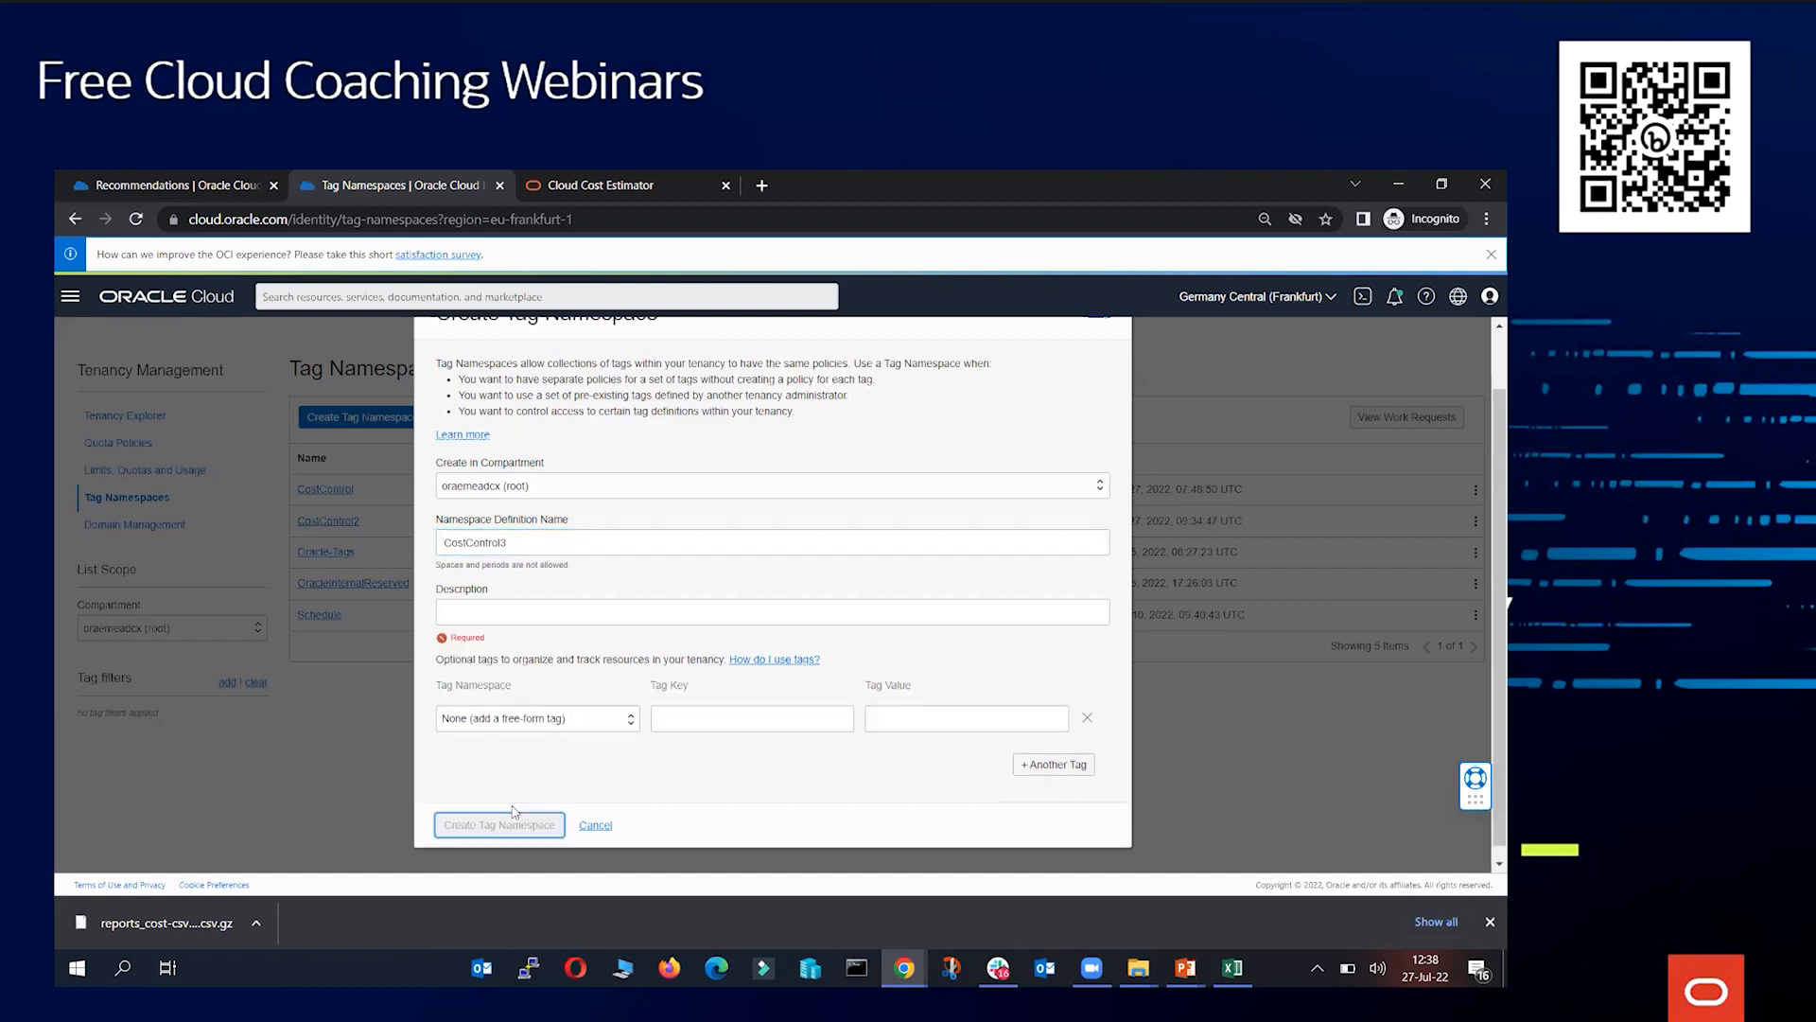
click(509, 612)
text(test)
click(515, 816)
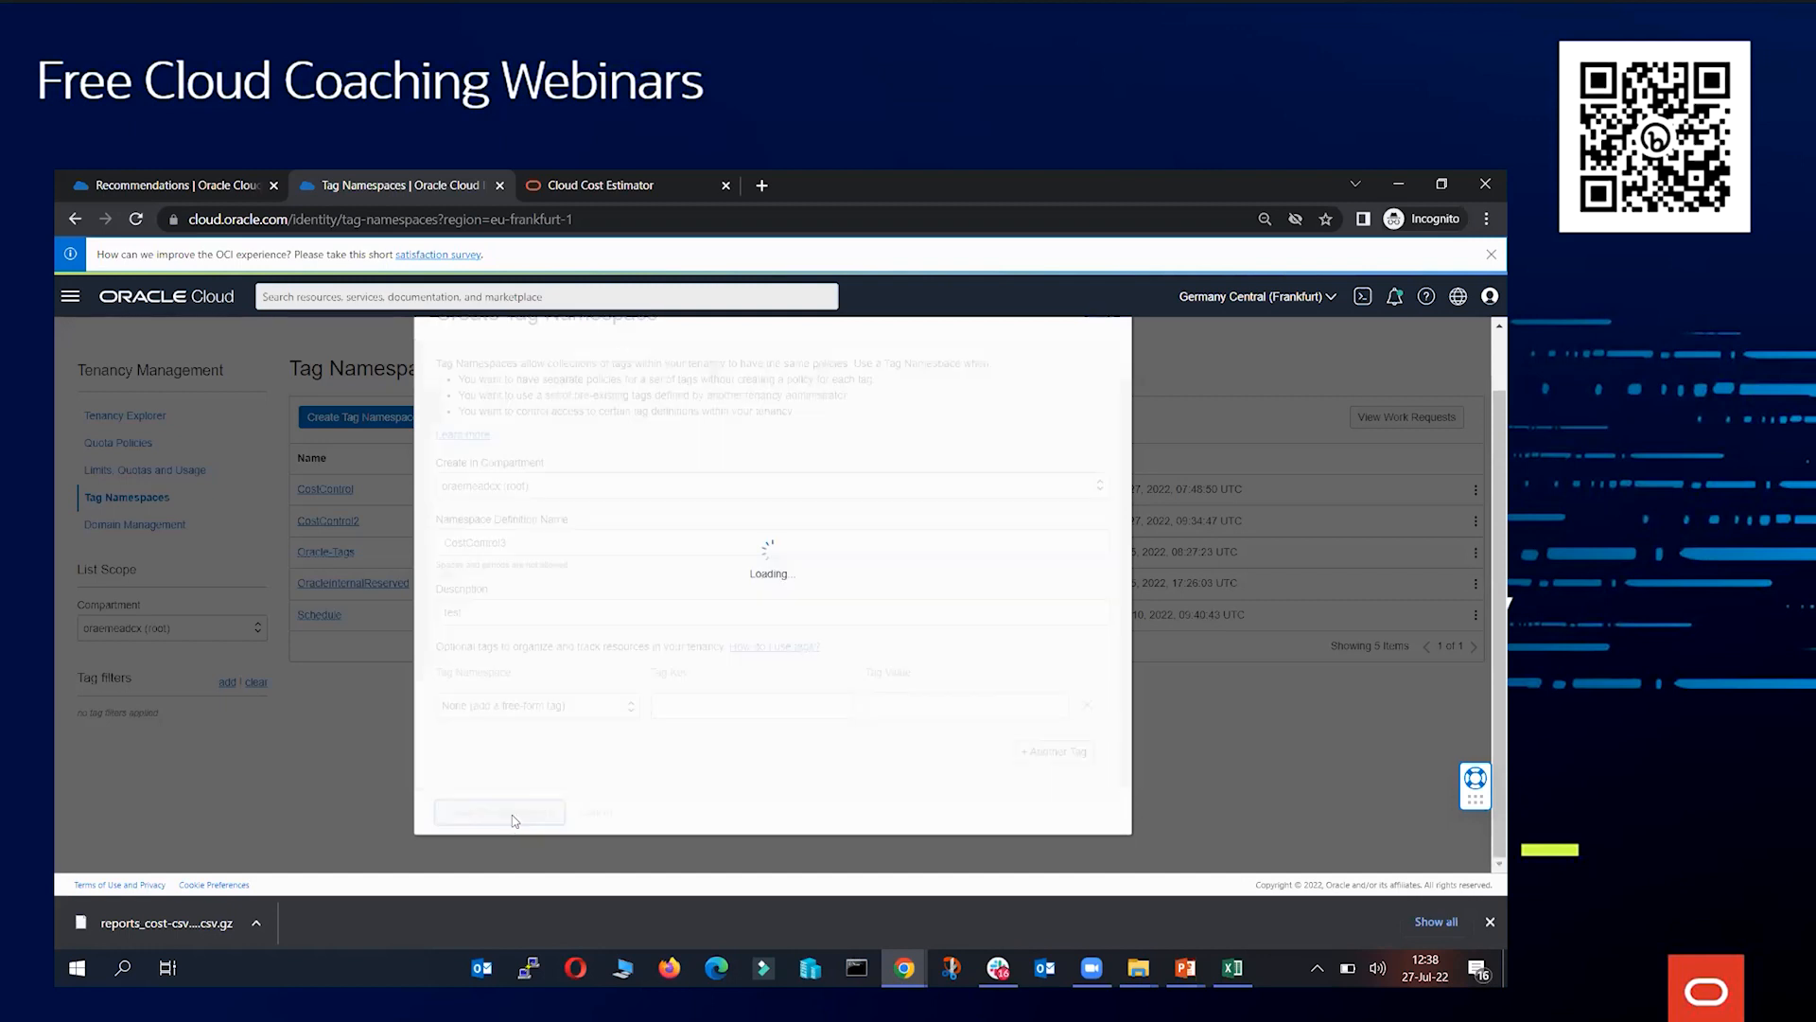
In the CostControl3 namespace, define a cost-tracking tag key named Project using a list of values
click(349, 552)
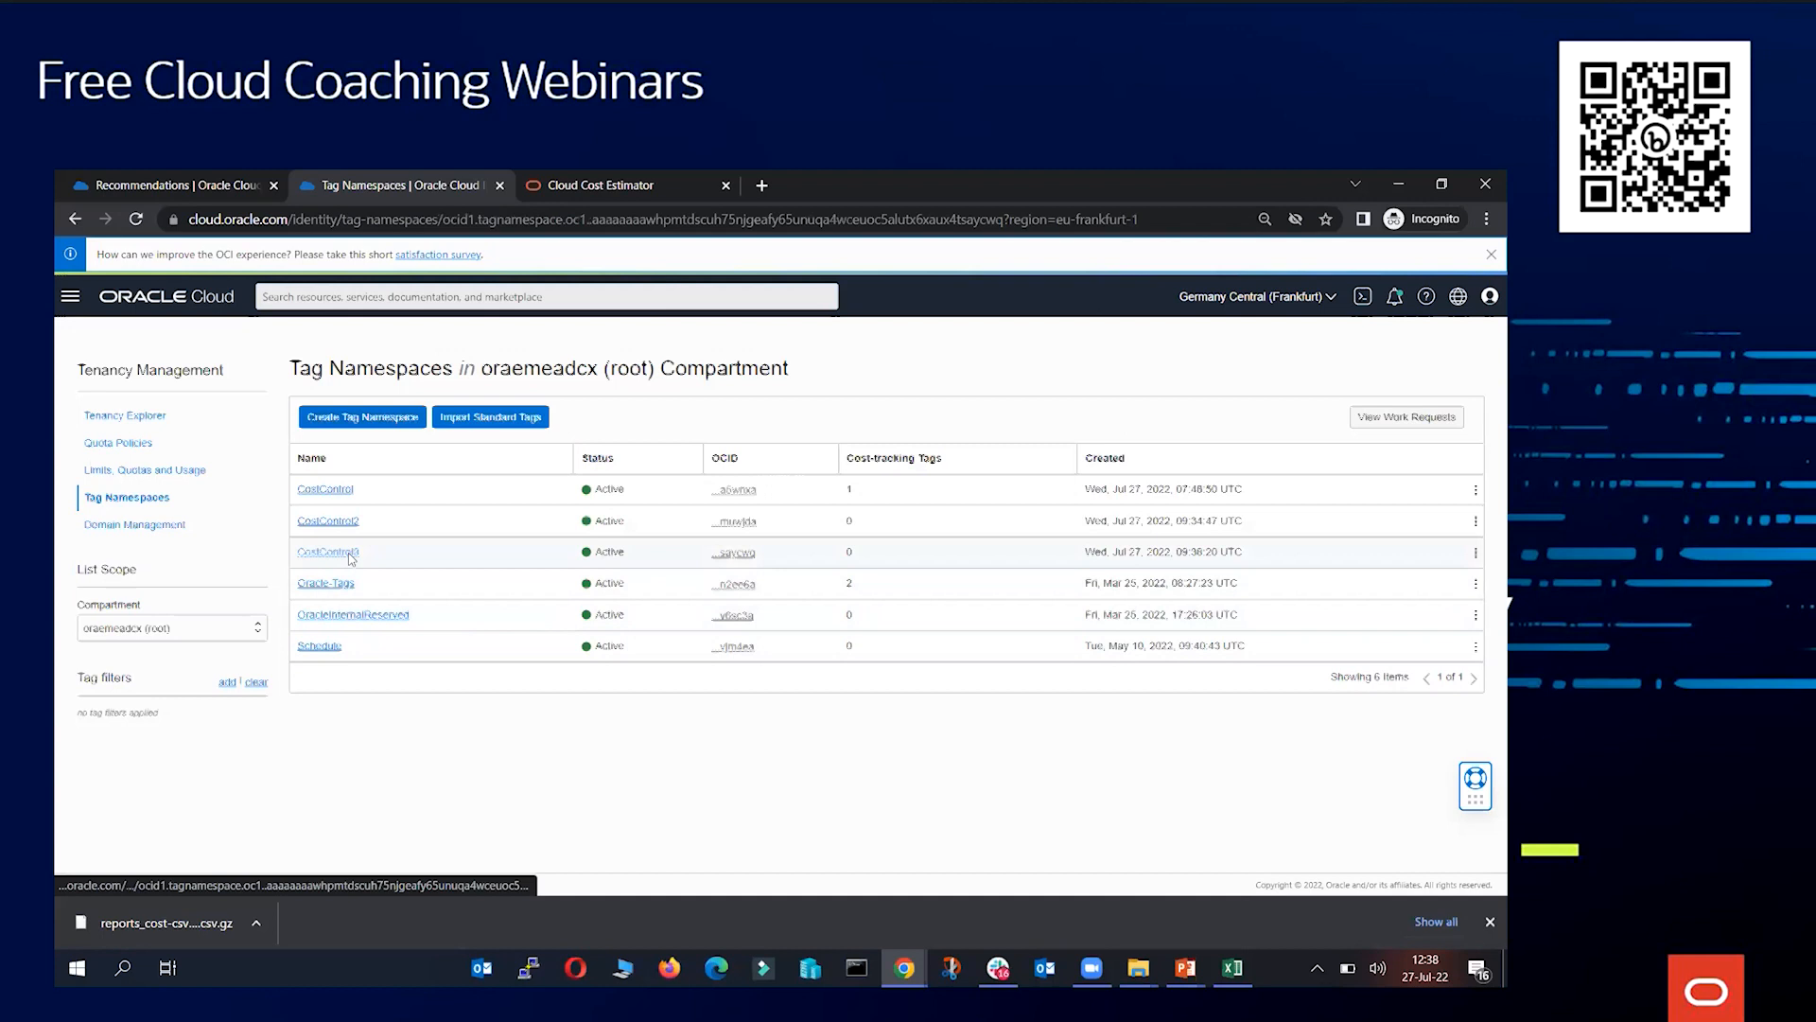
click(382, 705)
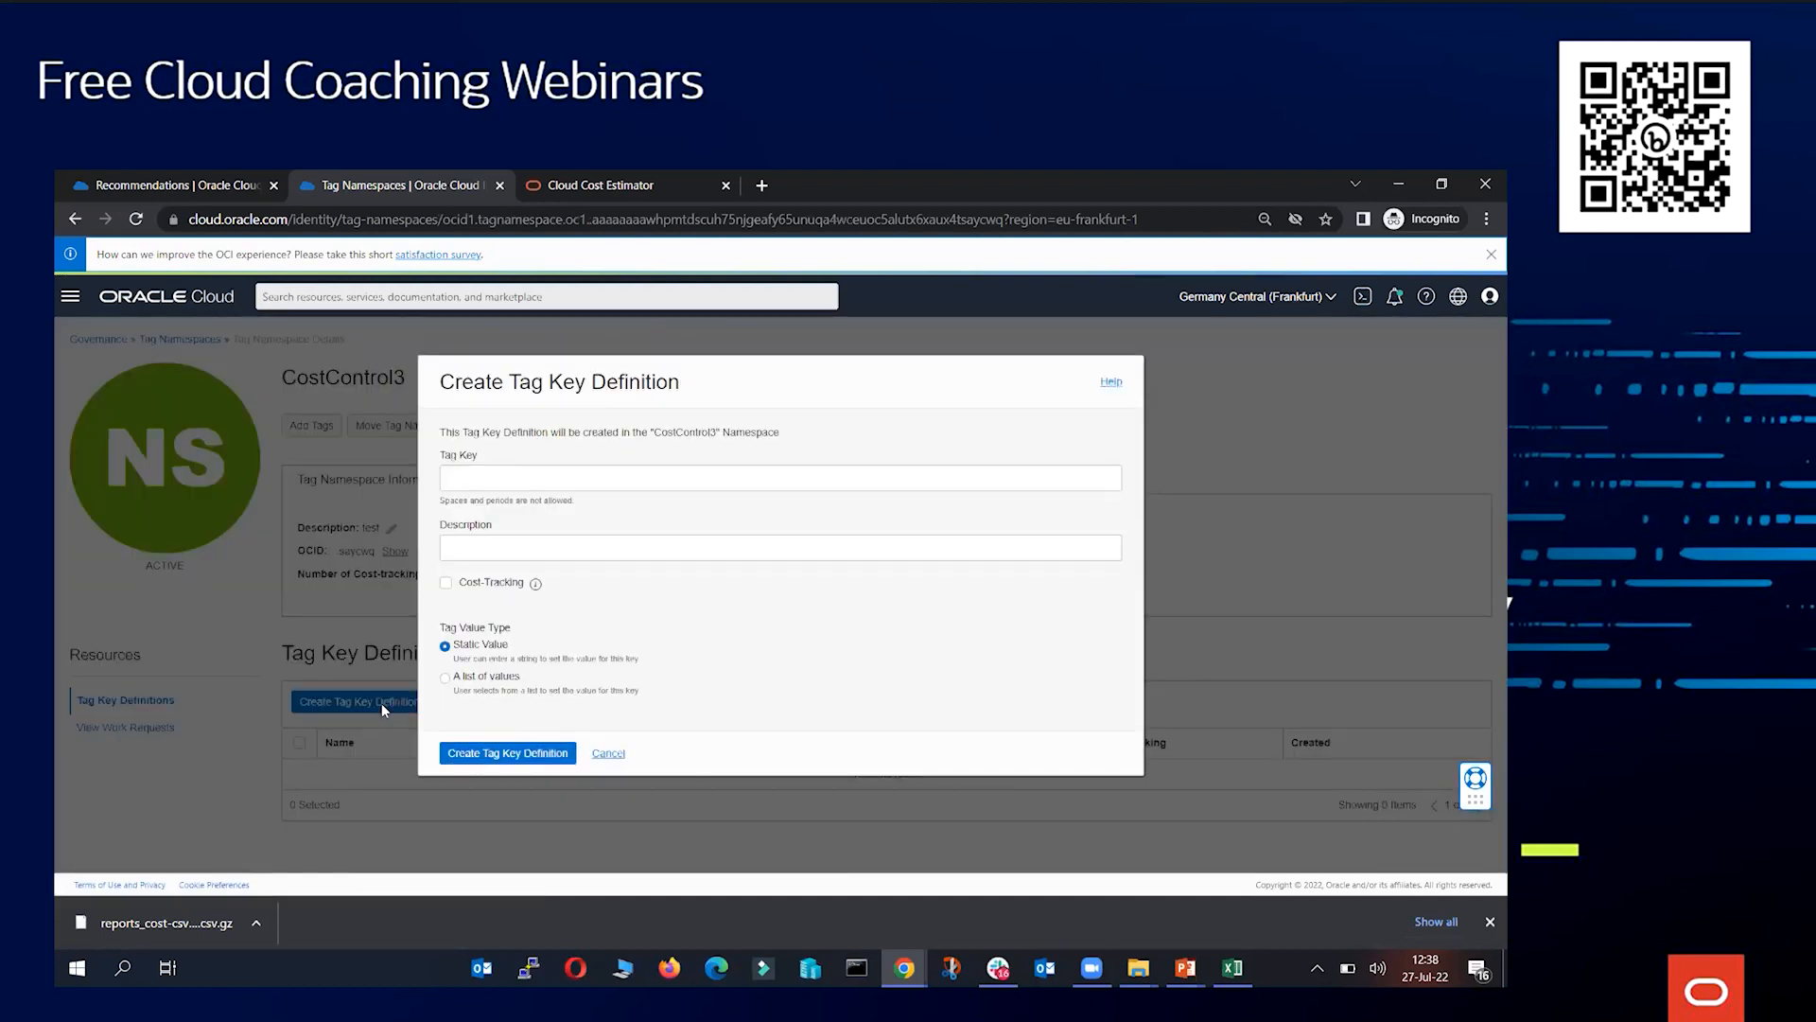
click(514, 585)
mouse_move(536, 589)
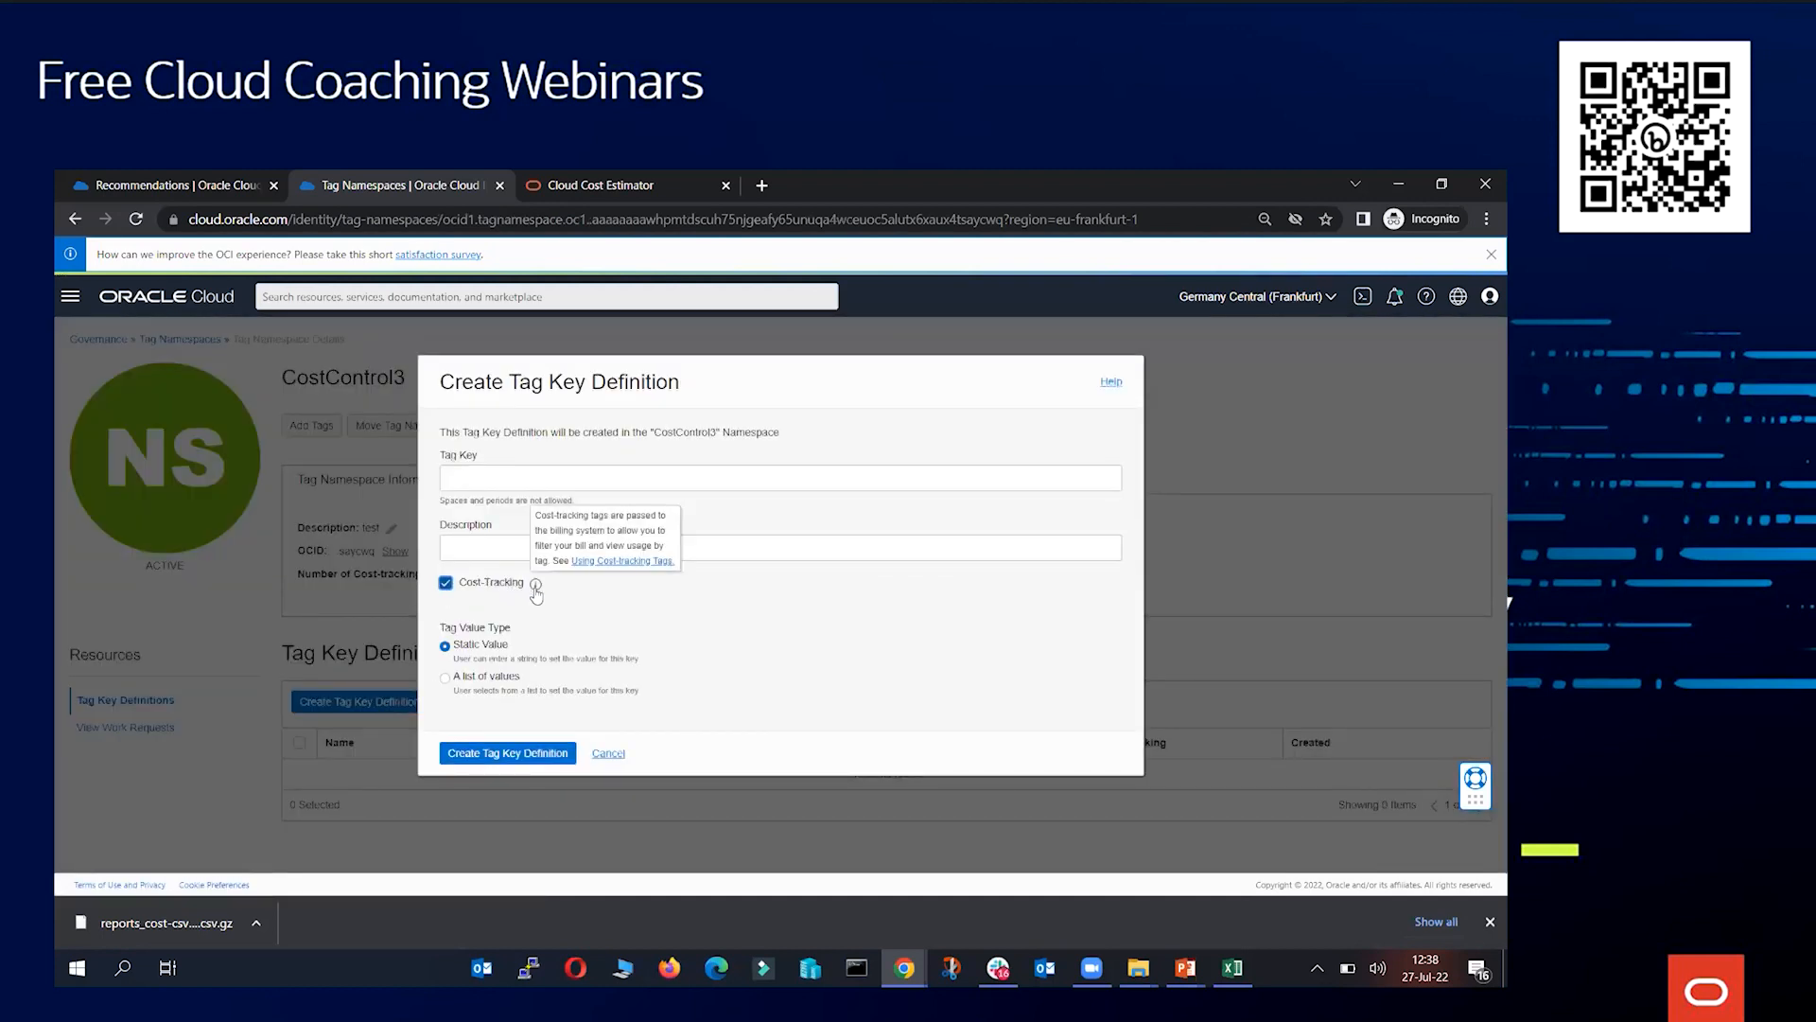
click(493, 480)
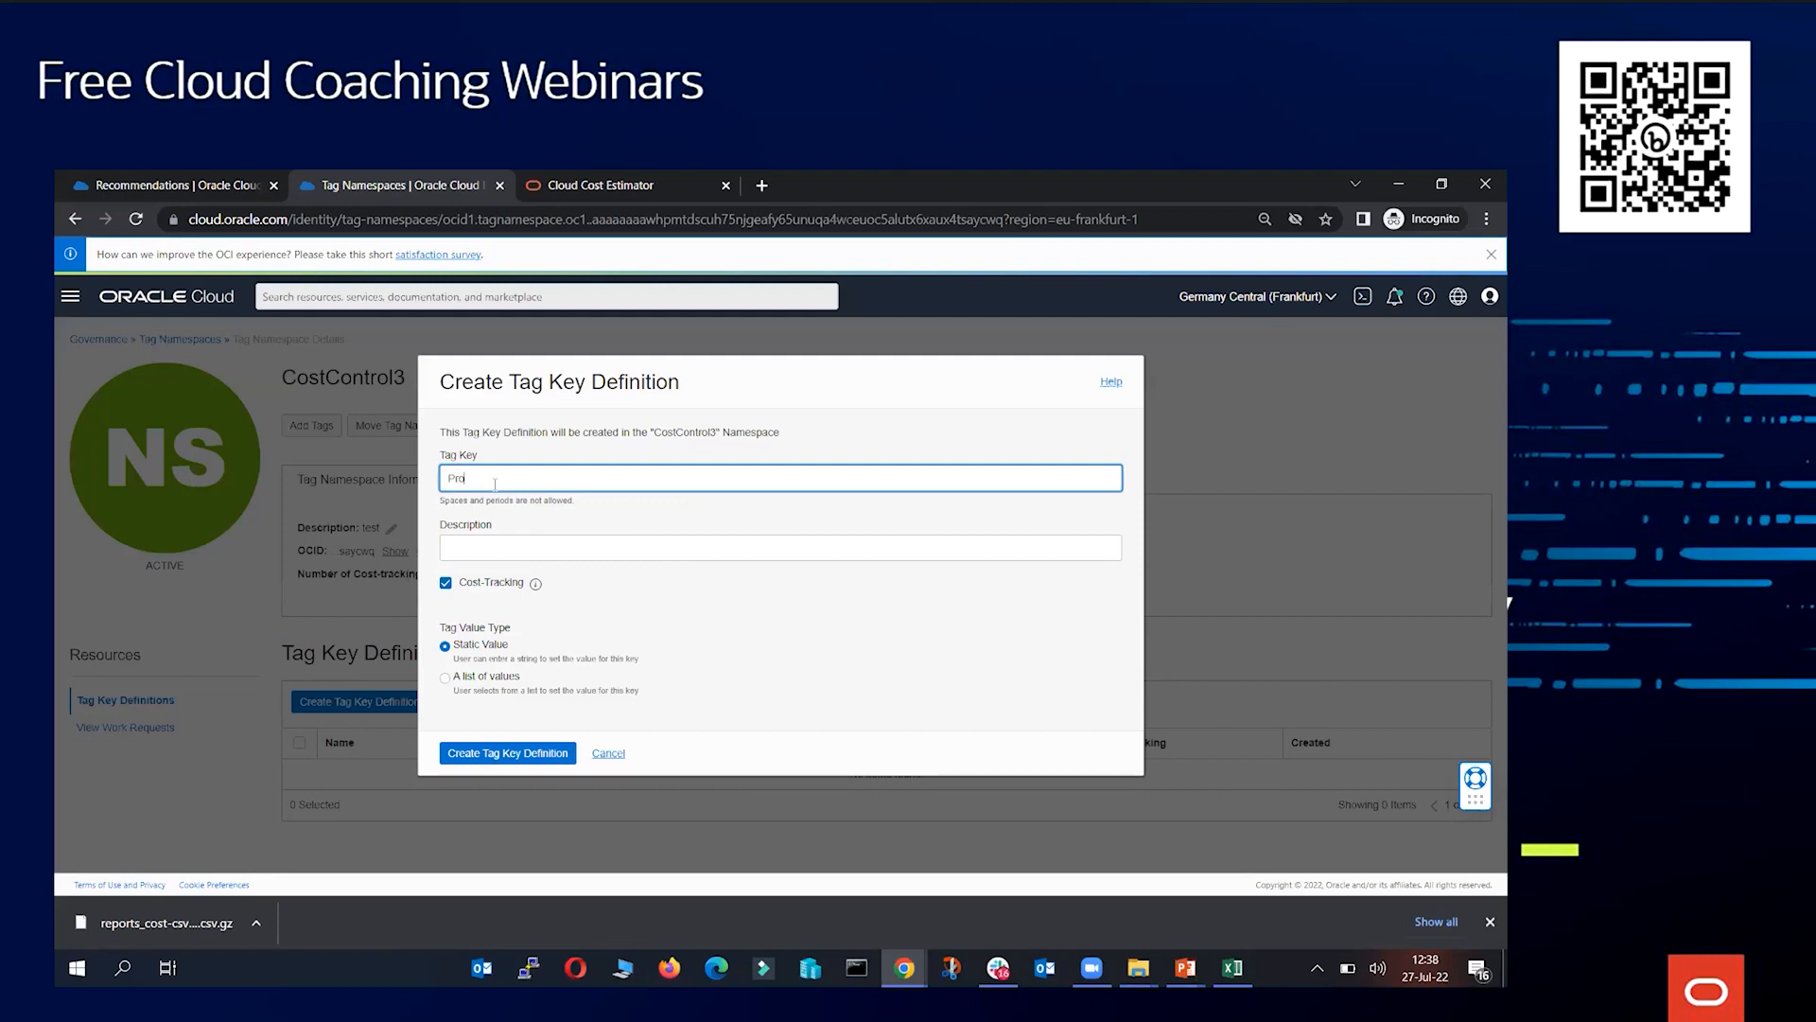
click(493, 679)
Enter the values project_a, project_b and project_c, add the description test, and create the tag key
click(507, 750)
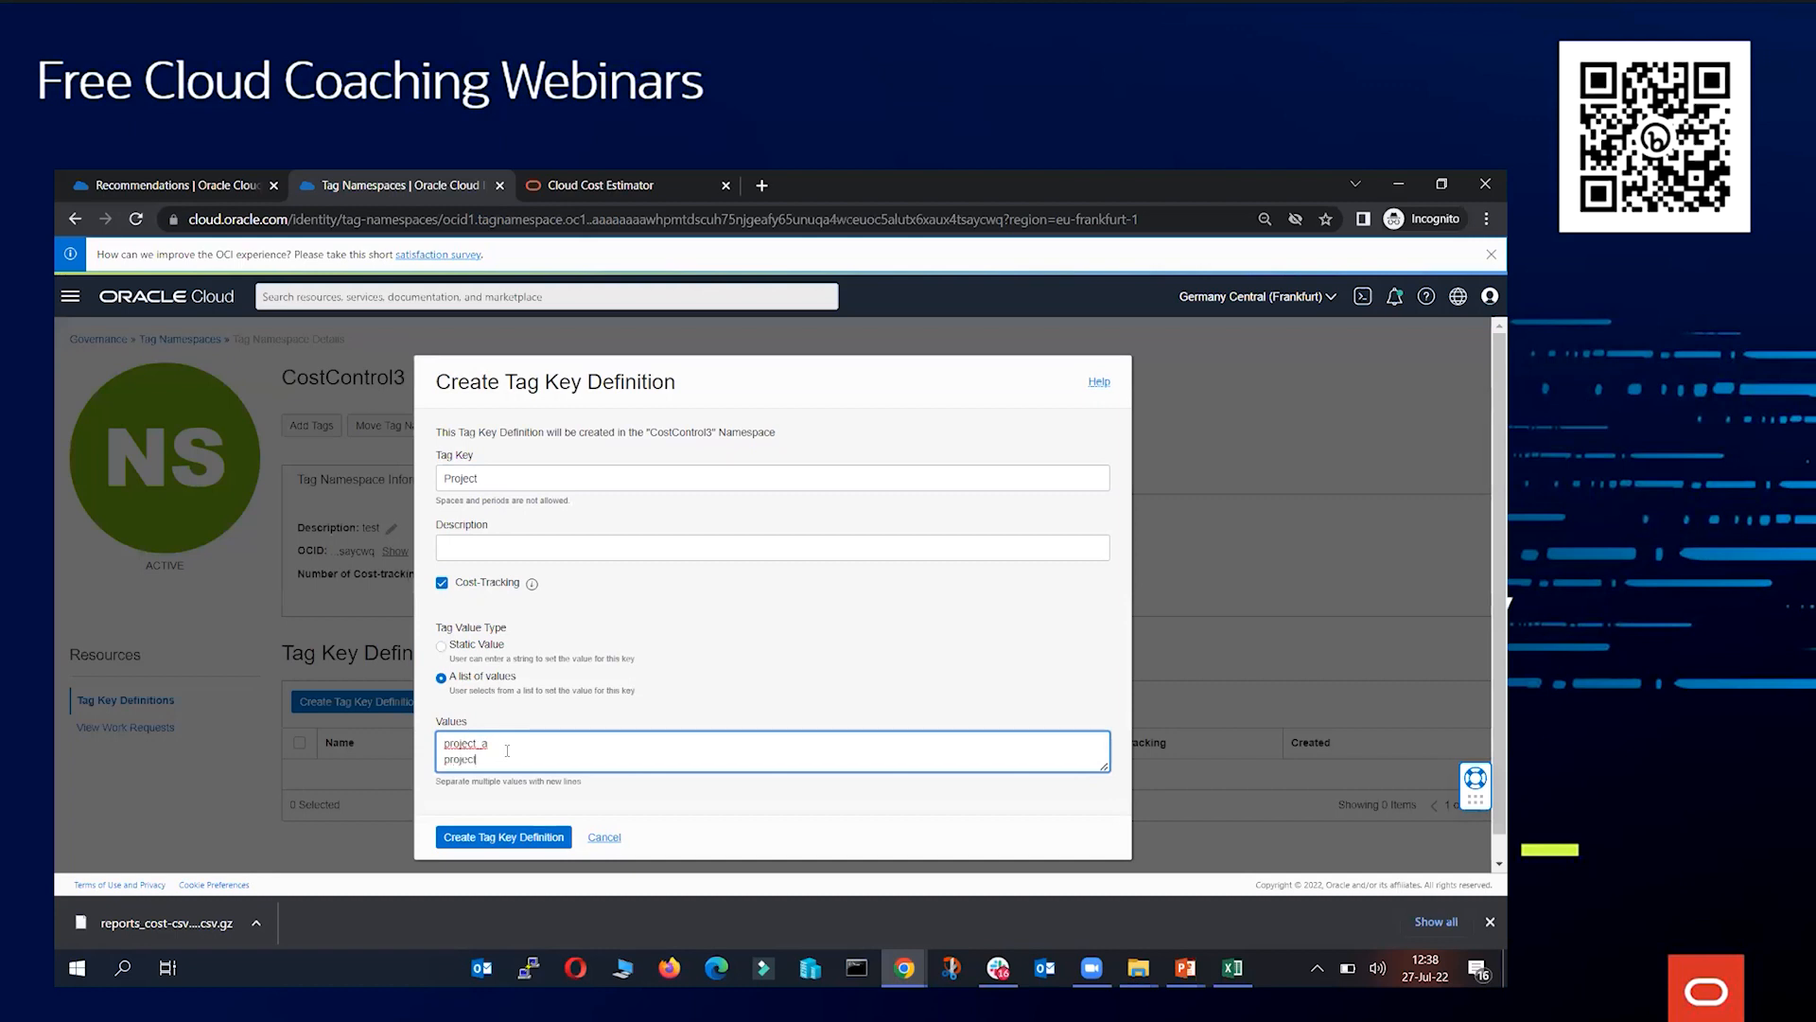
text(project_a project_b)
key(Return)
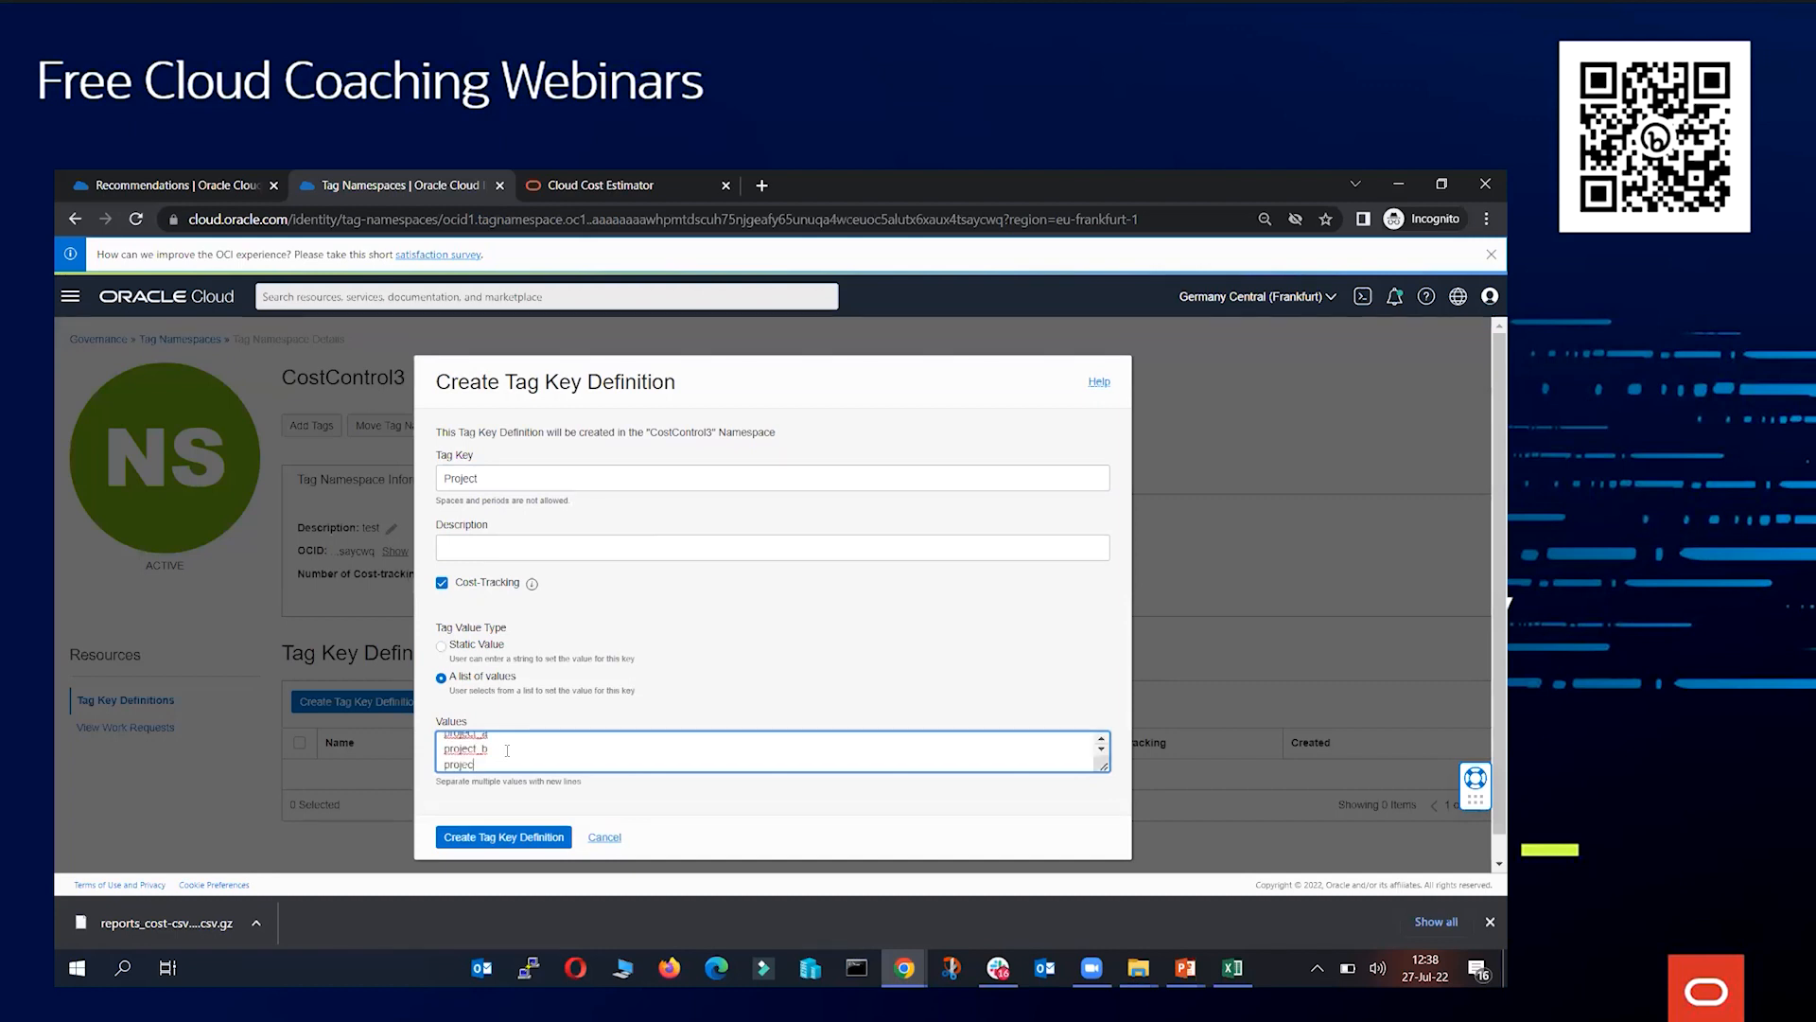
text(project_c)
key(Return)
click(484, 840)
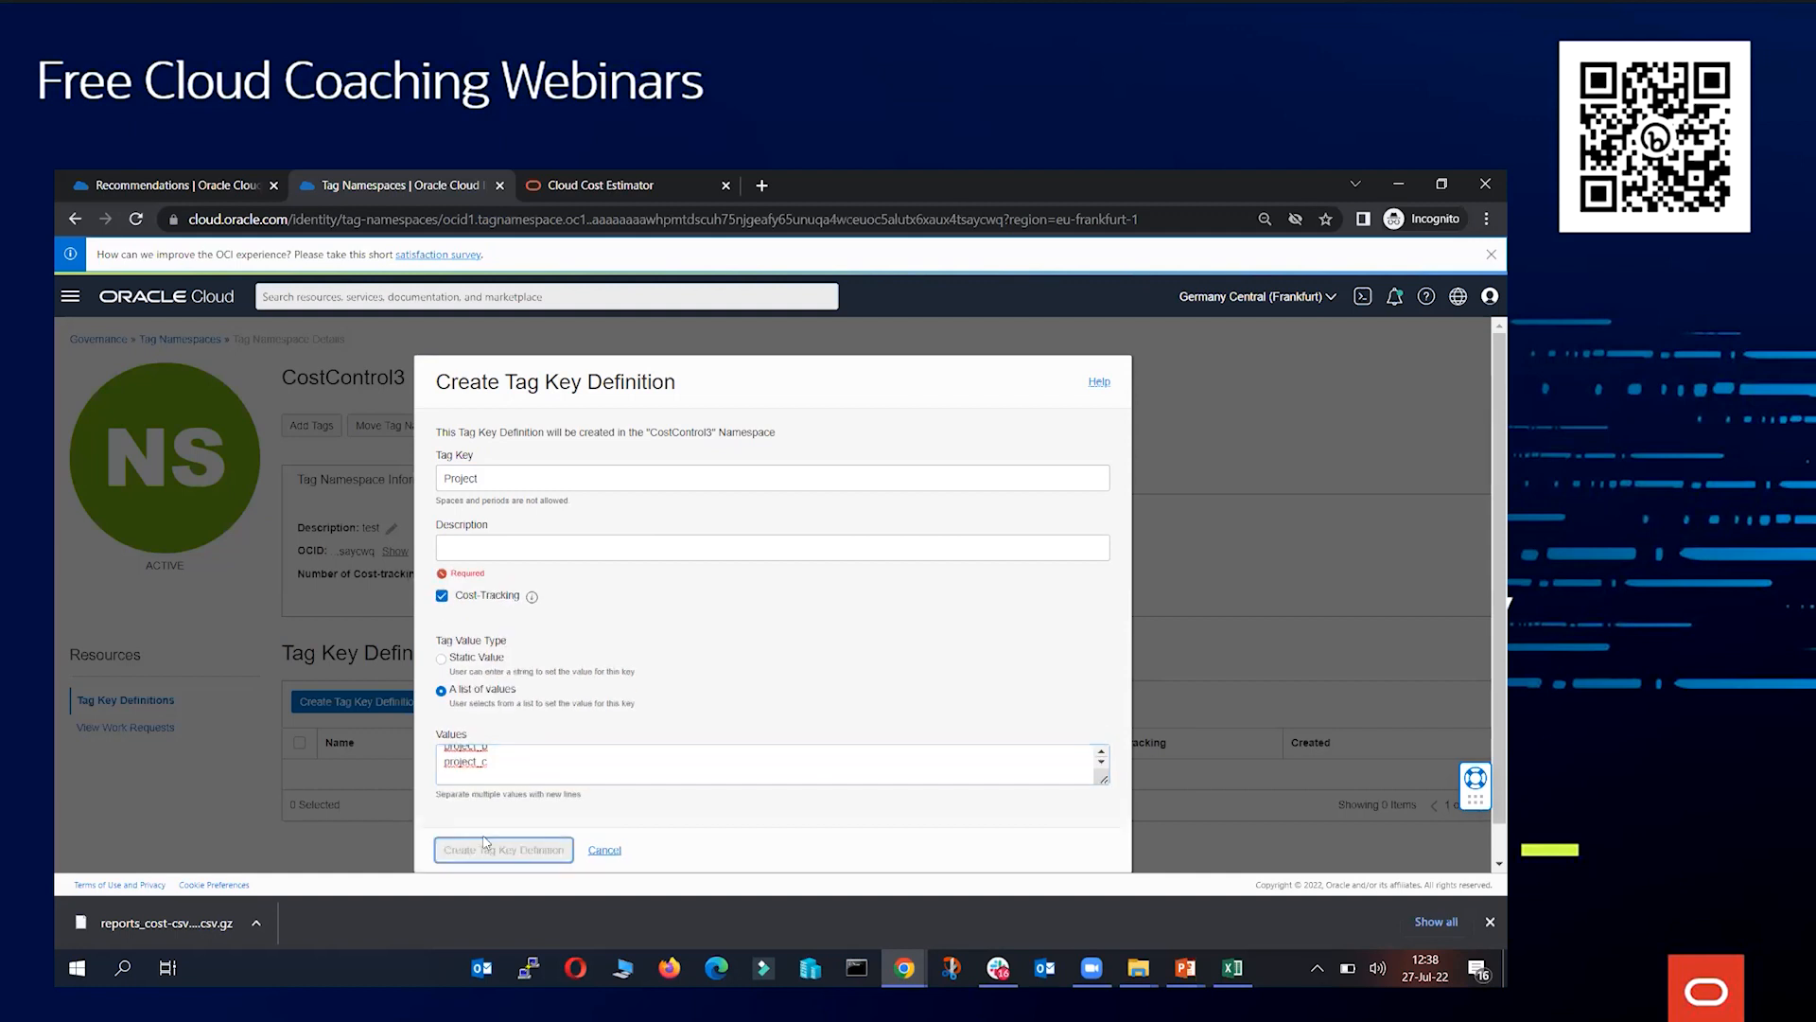
click(513, 549)
text(test)
click(512, 836)
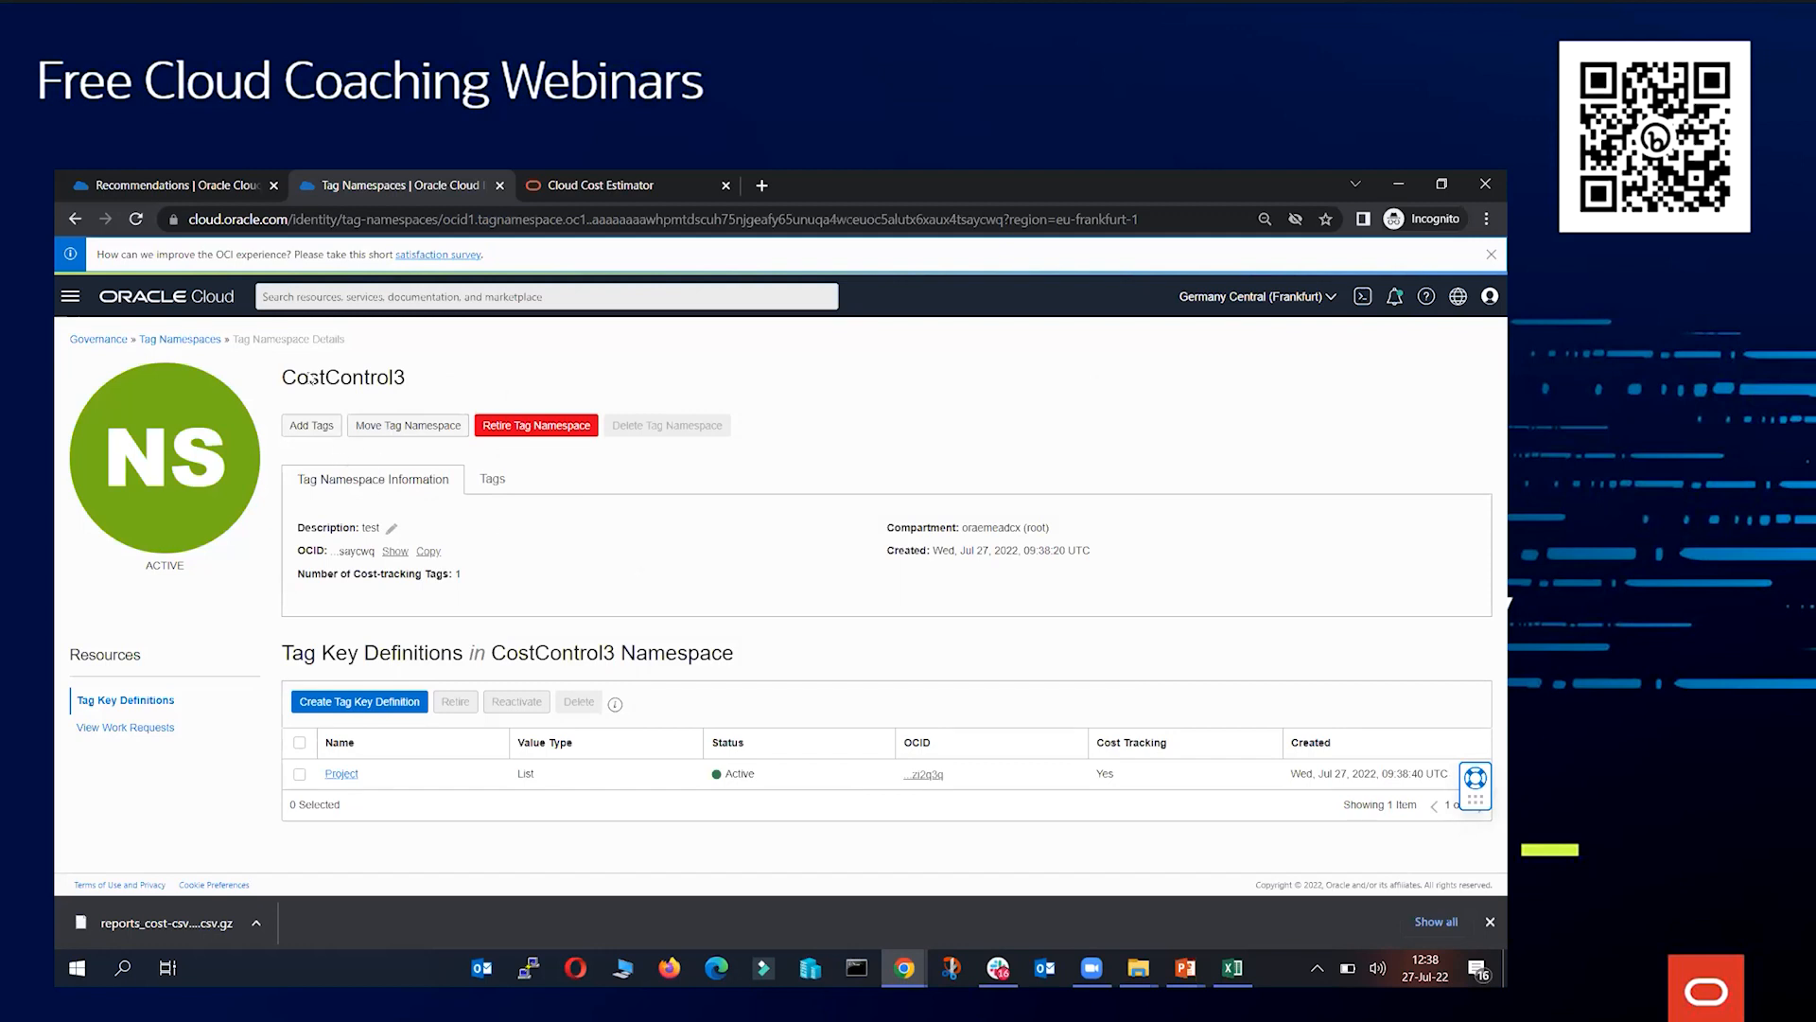
Open the Compute Instances list
click(70, 296)
click(127, 413)
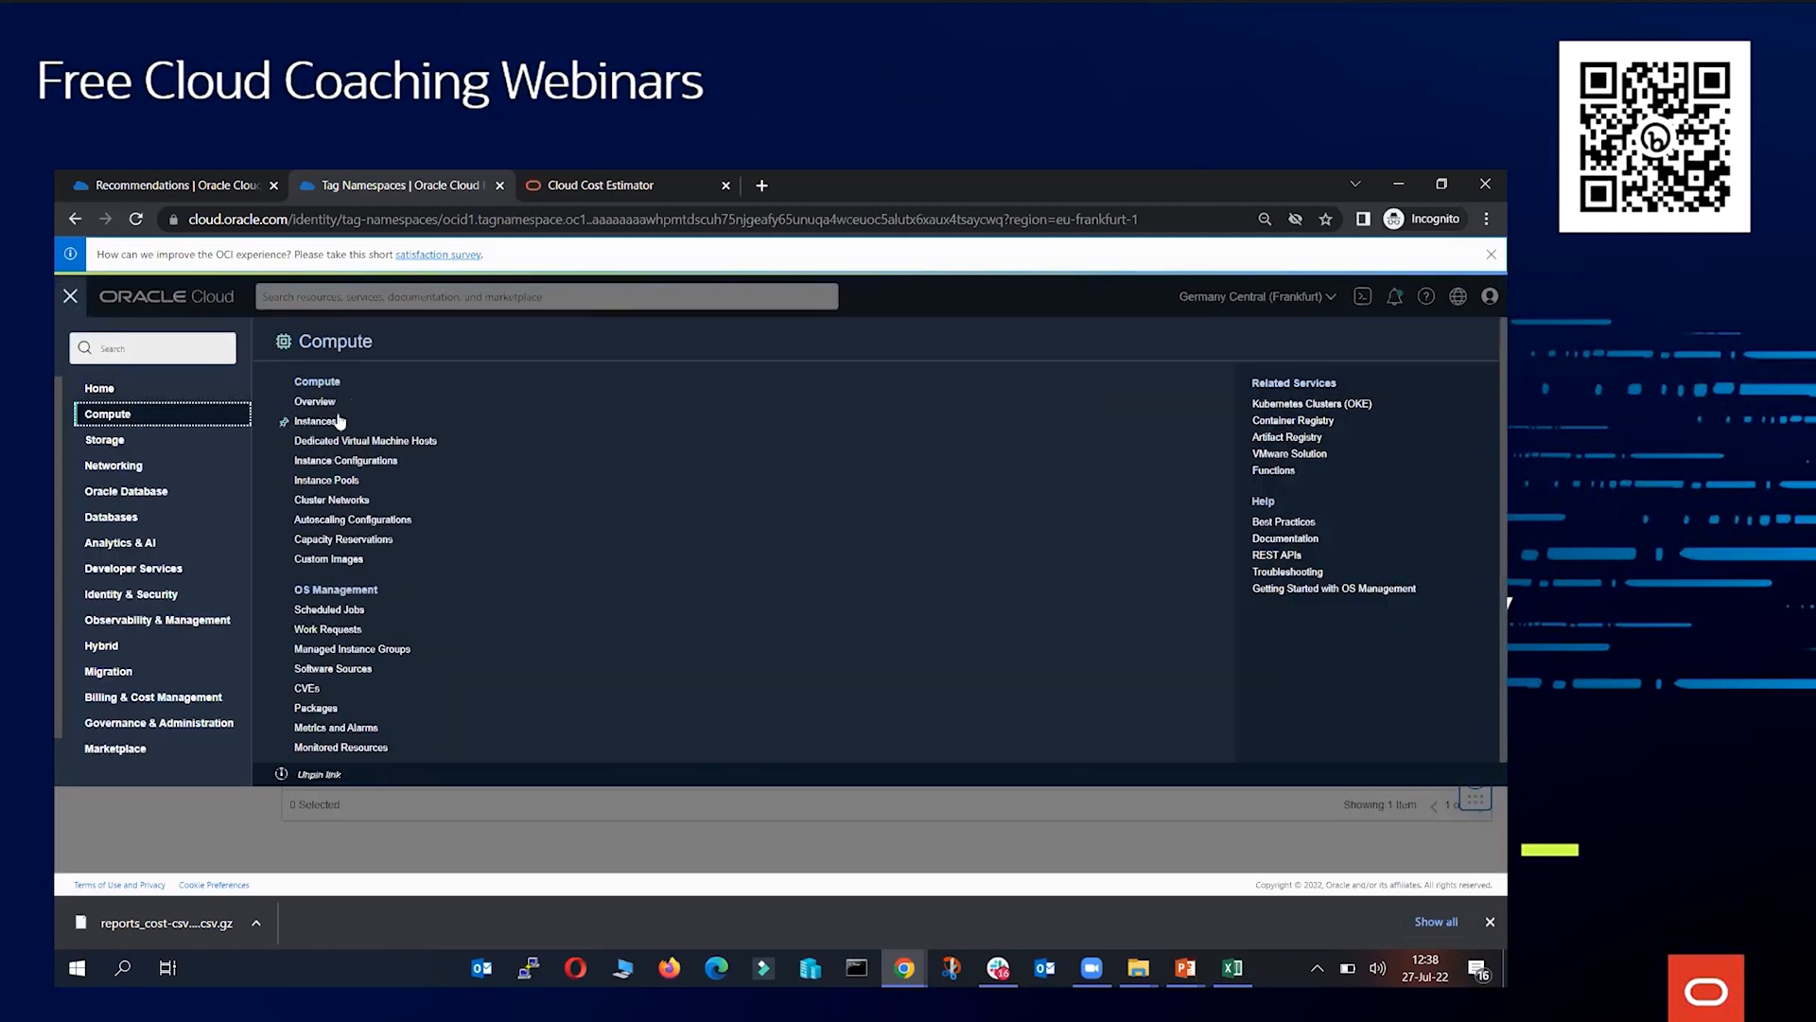
click(322, 421)
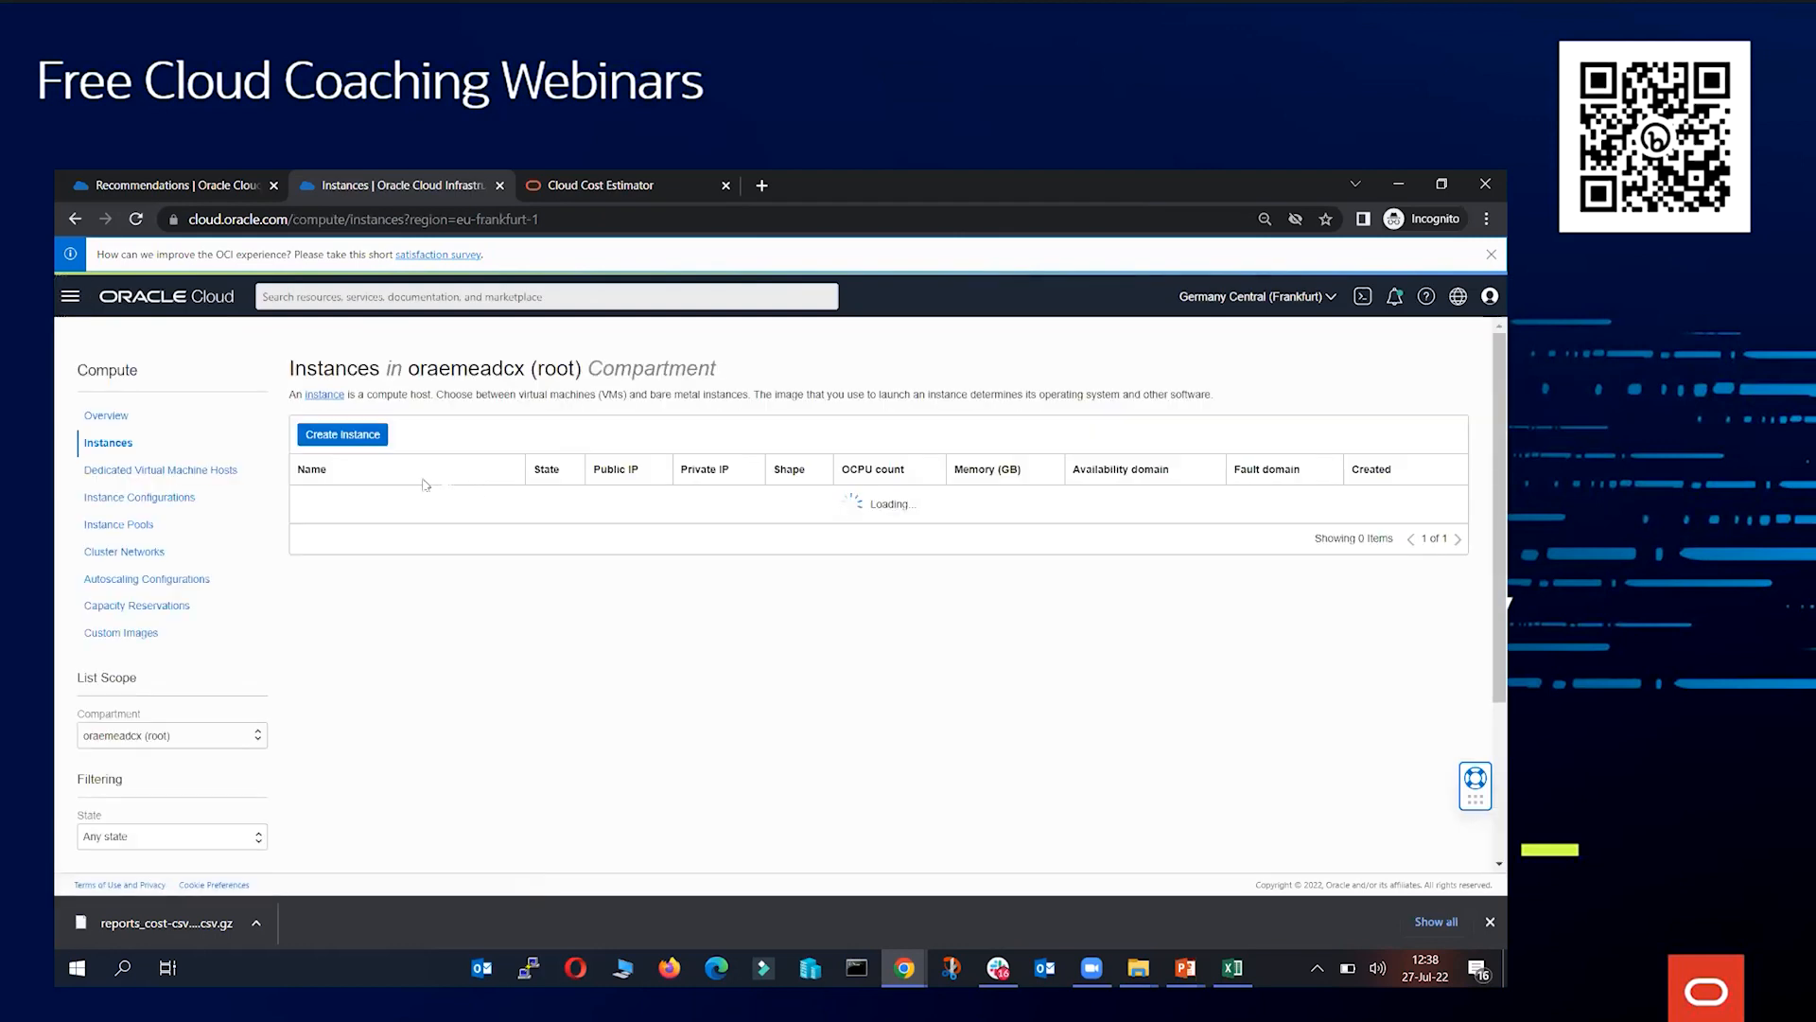
Switch the instance list to the personal compartment under dcx and open Instance_26july
click(193, 746)
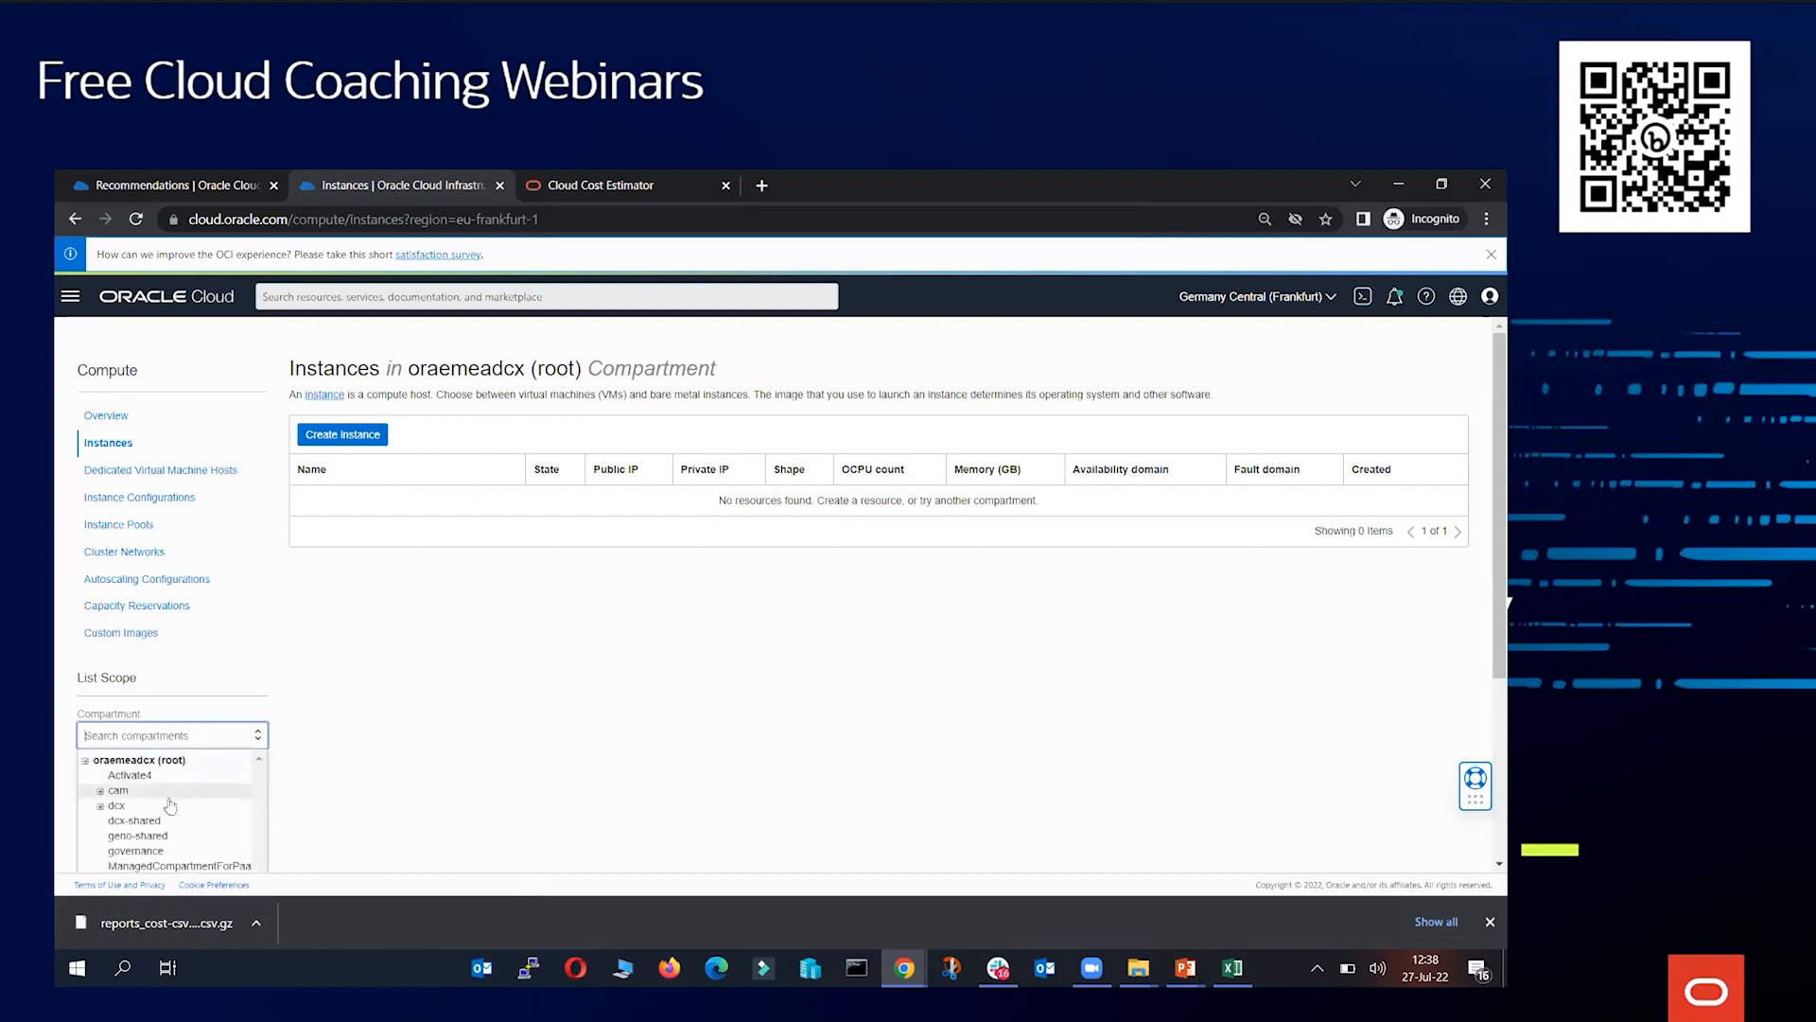
scroll(173, 806, down, 1)
scroll(173, 805, down, 5)
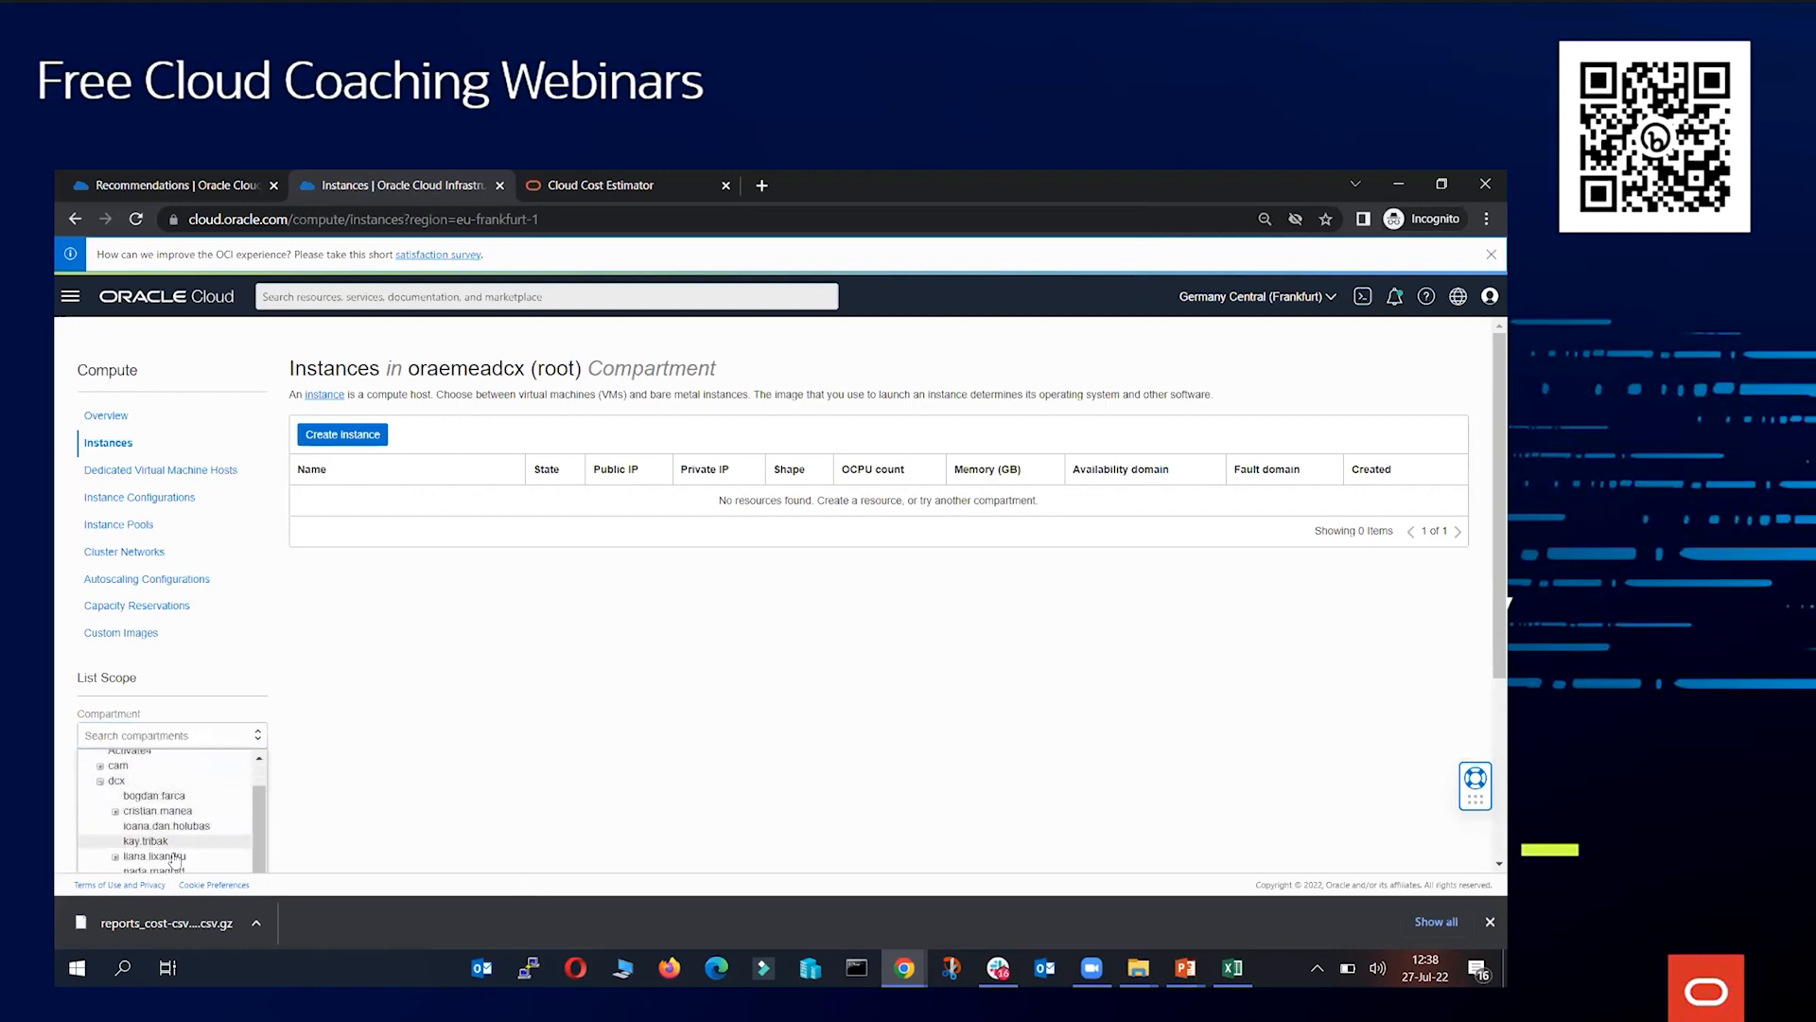
click(157, 797)
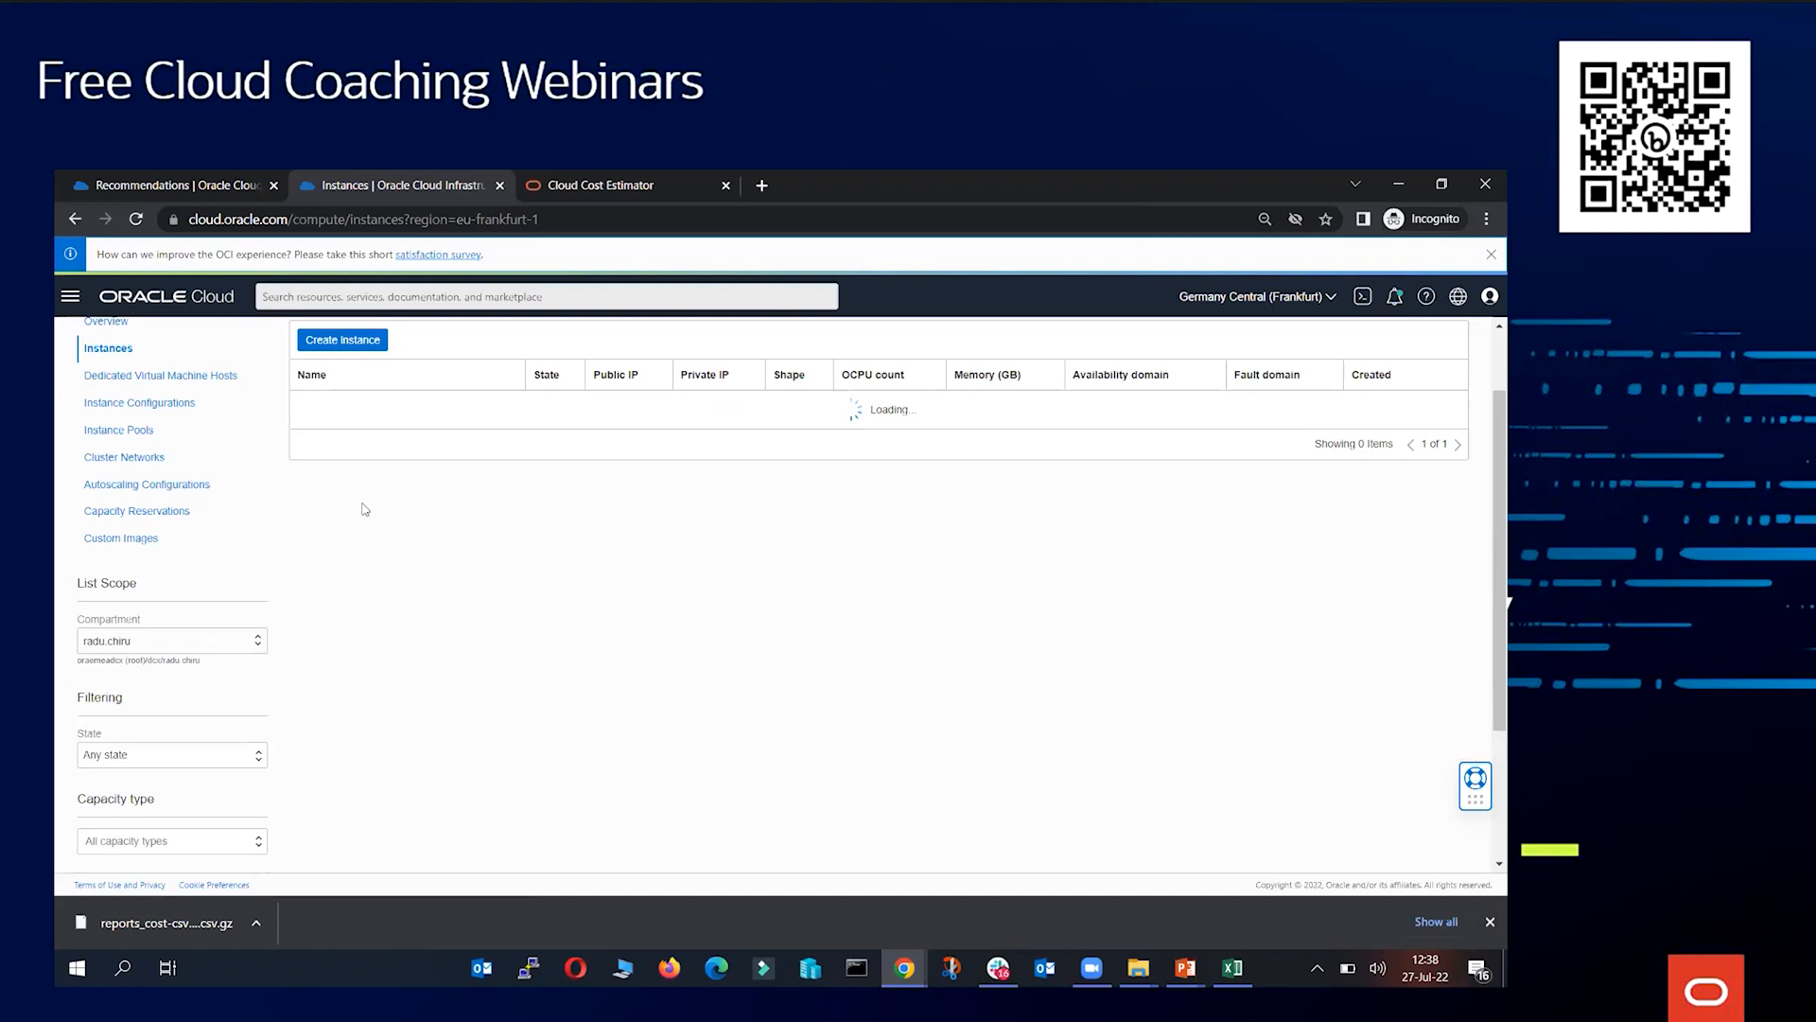
click(356, 416)
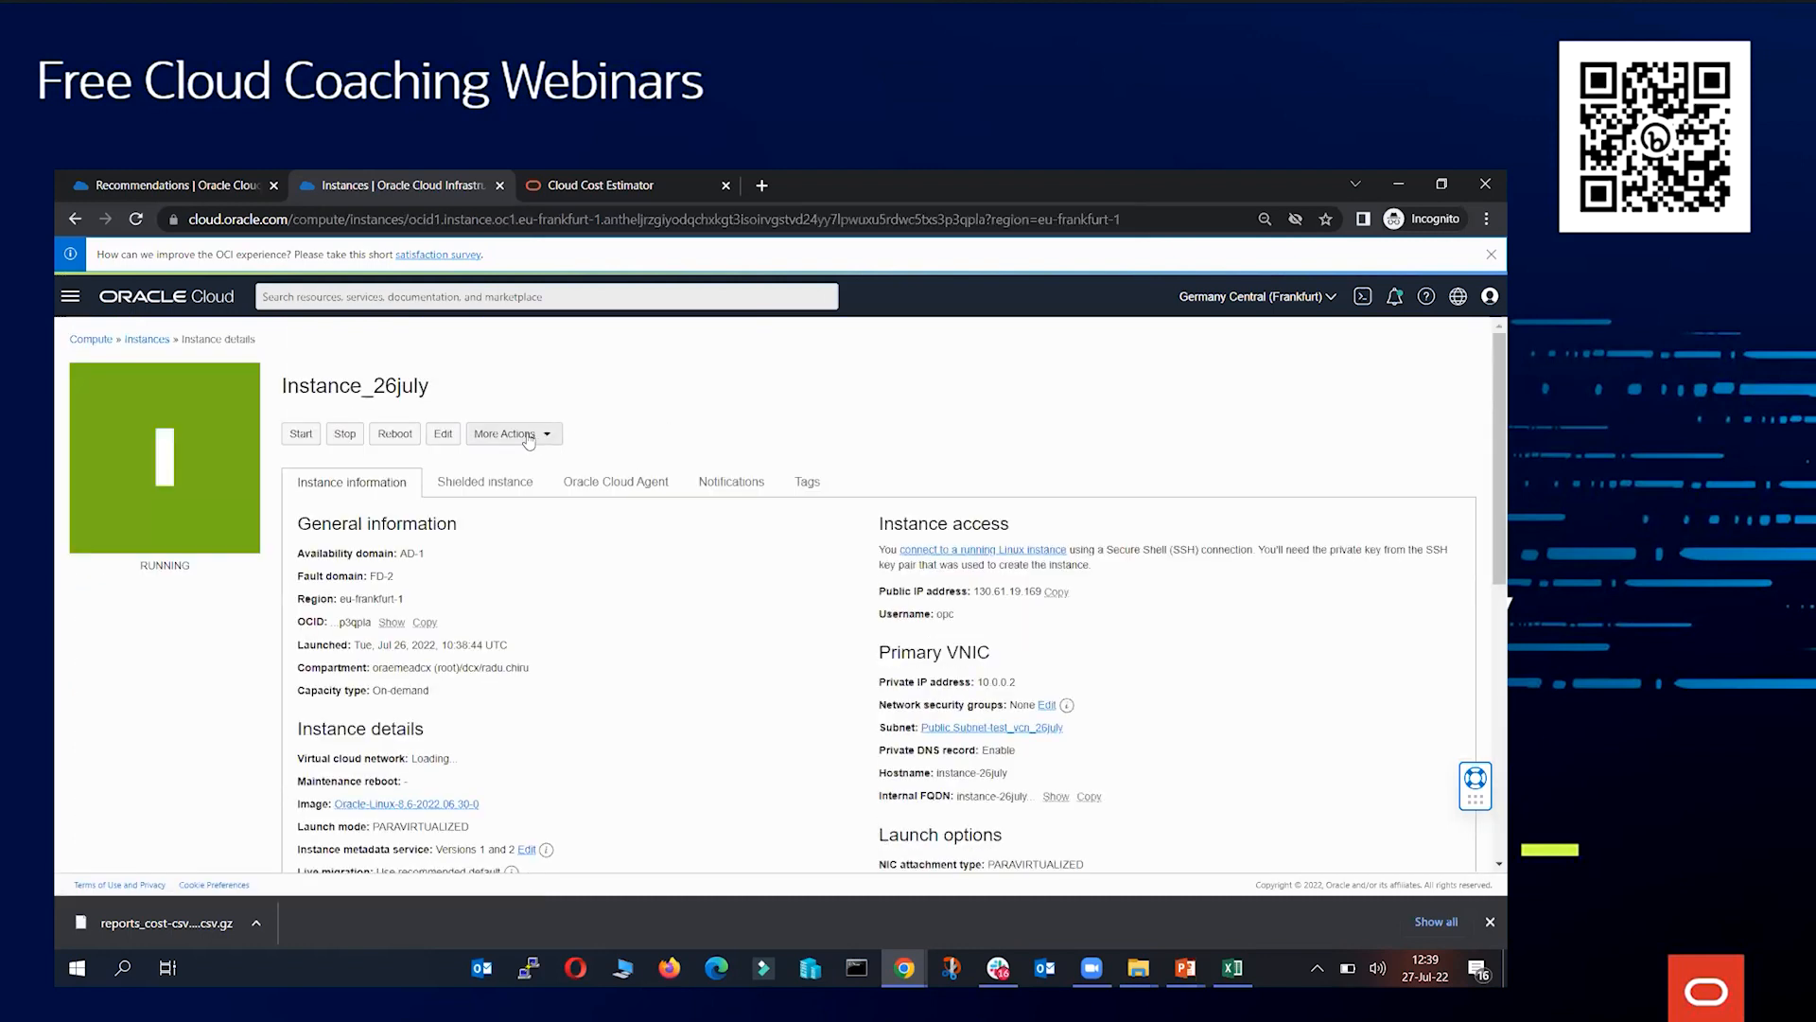
Add a tag to Instance_26july from namespace CostControl3 with key Project and value project_b
click(529, 435)
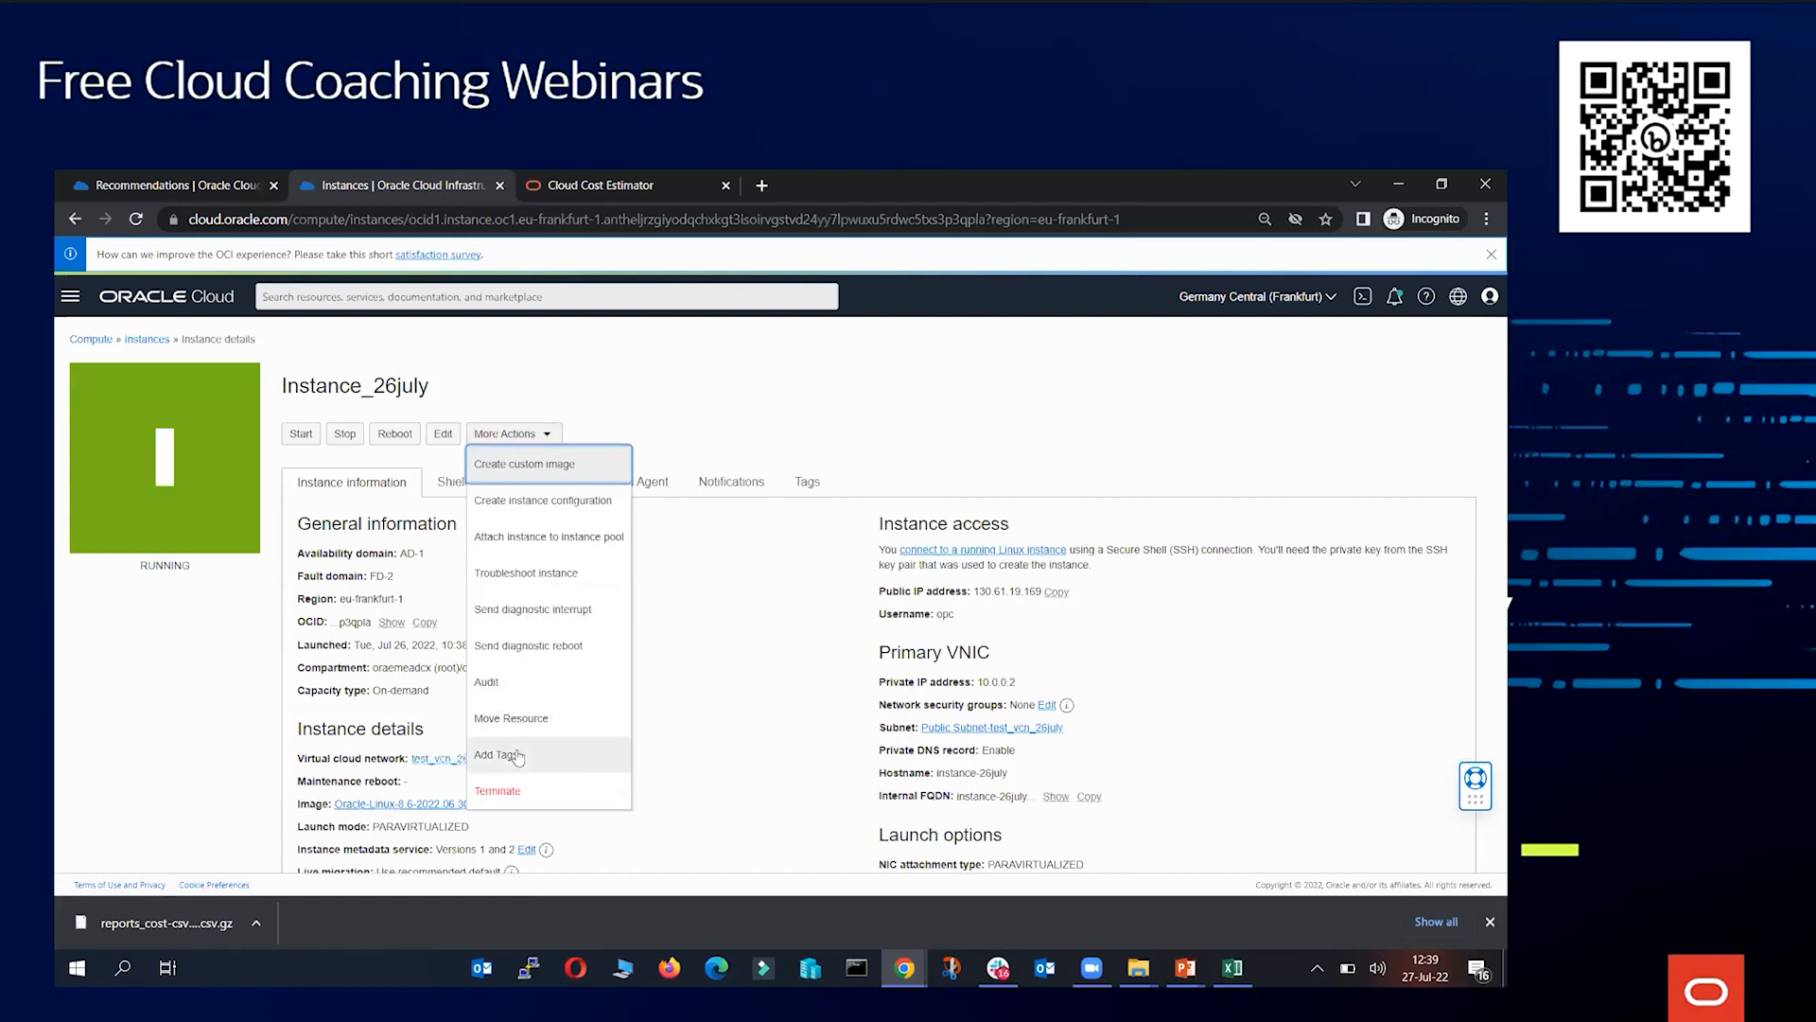
click(501, 755)
click(547, 496)
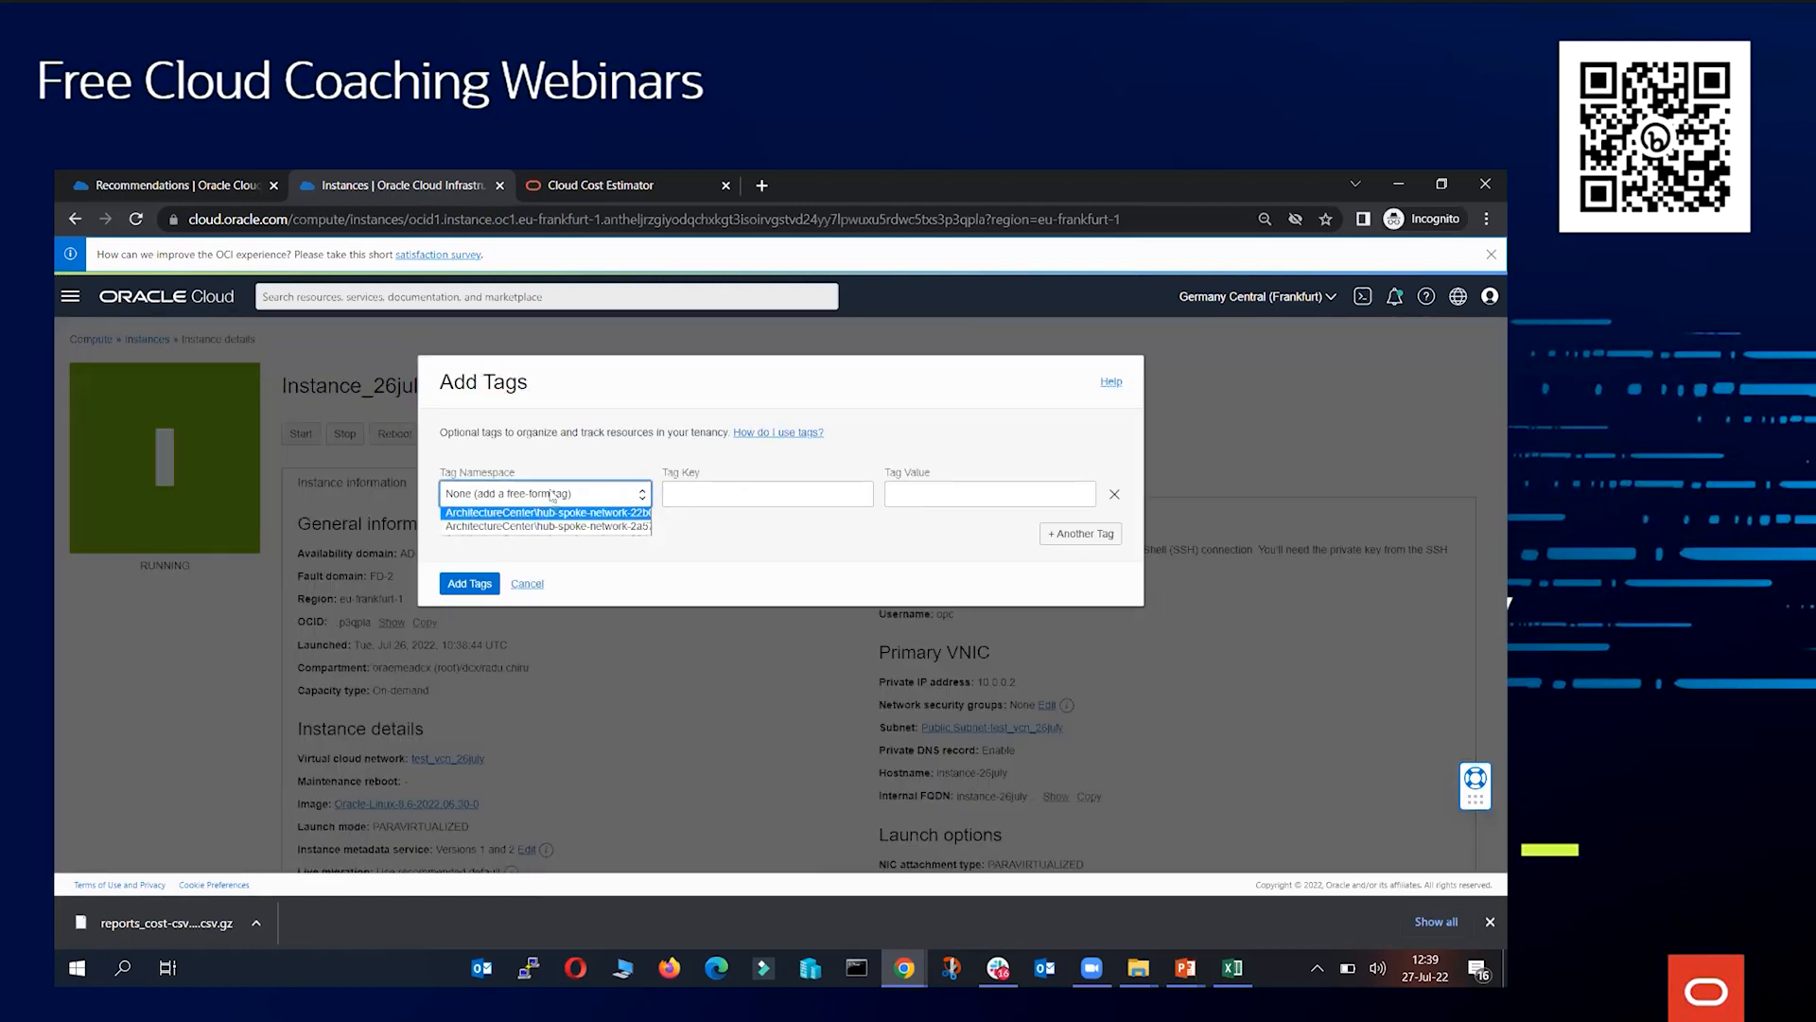
click(554, 496)
click(478, 634)
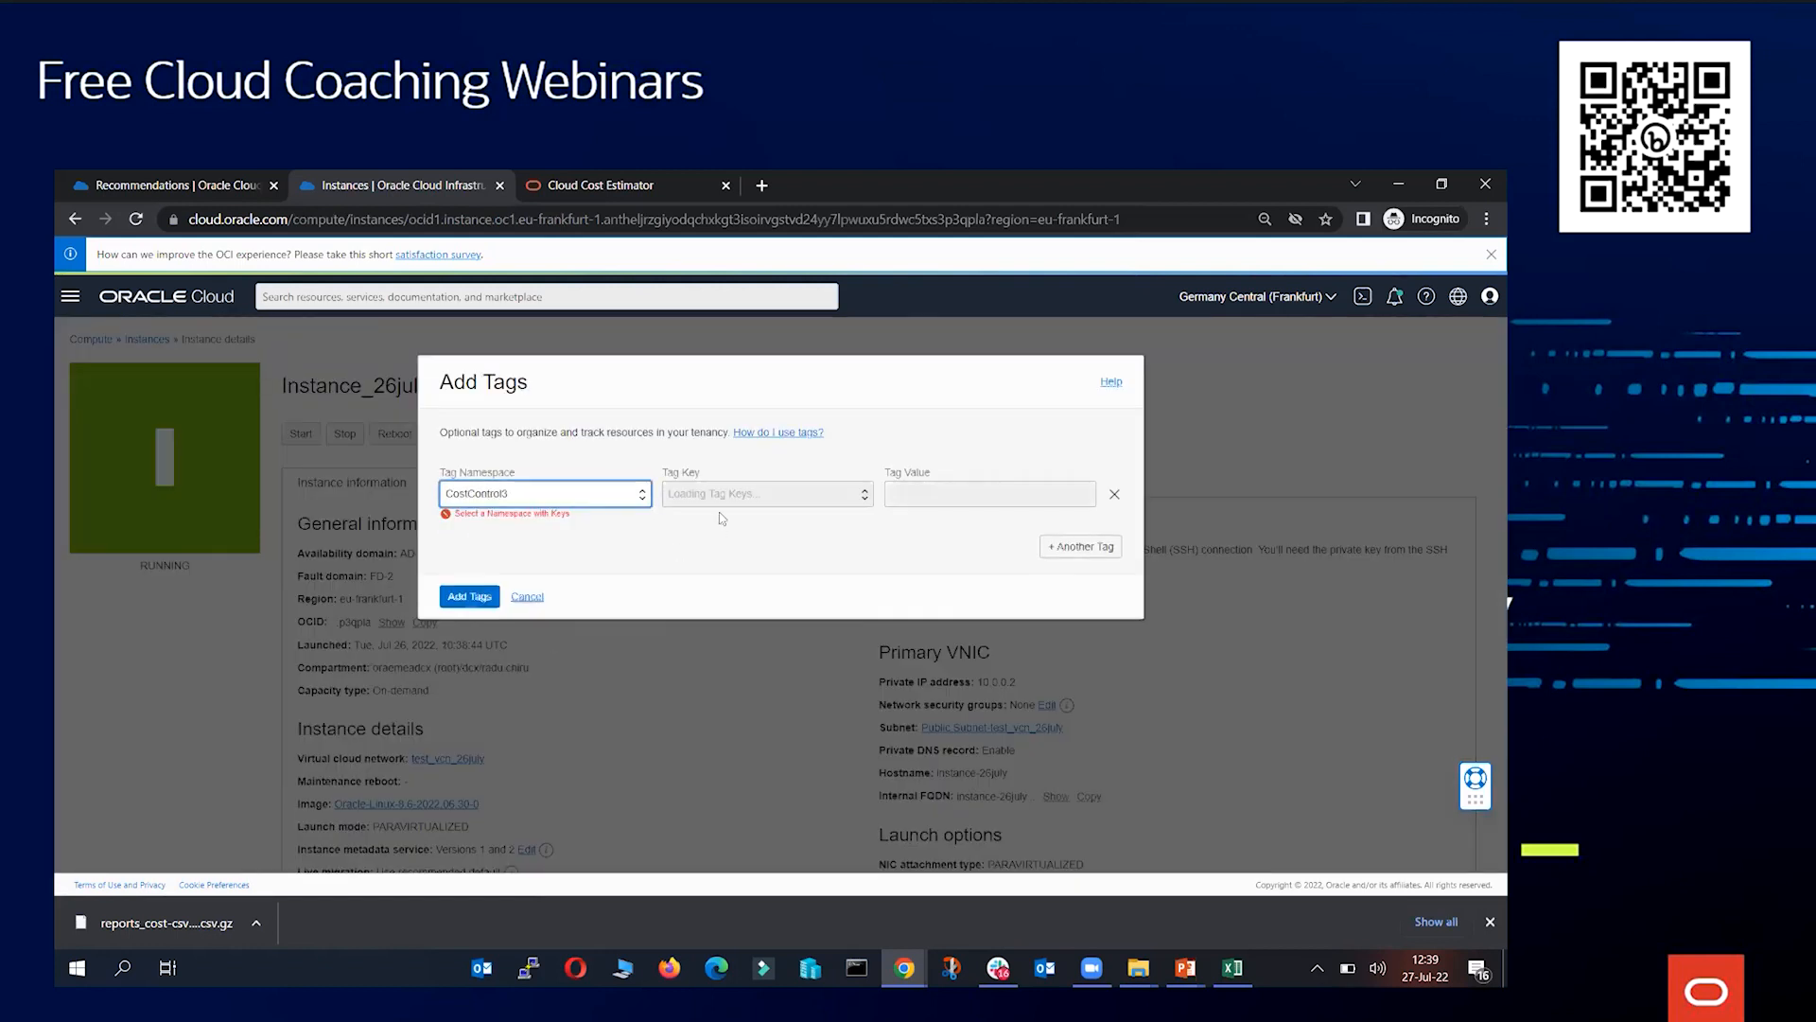
click(966, 493)
click(959, 527)
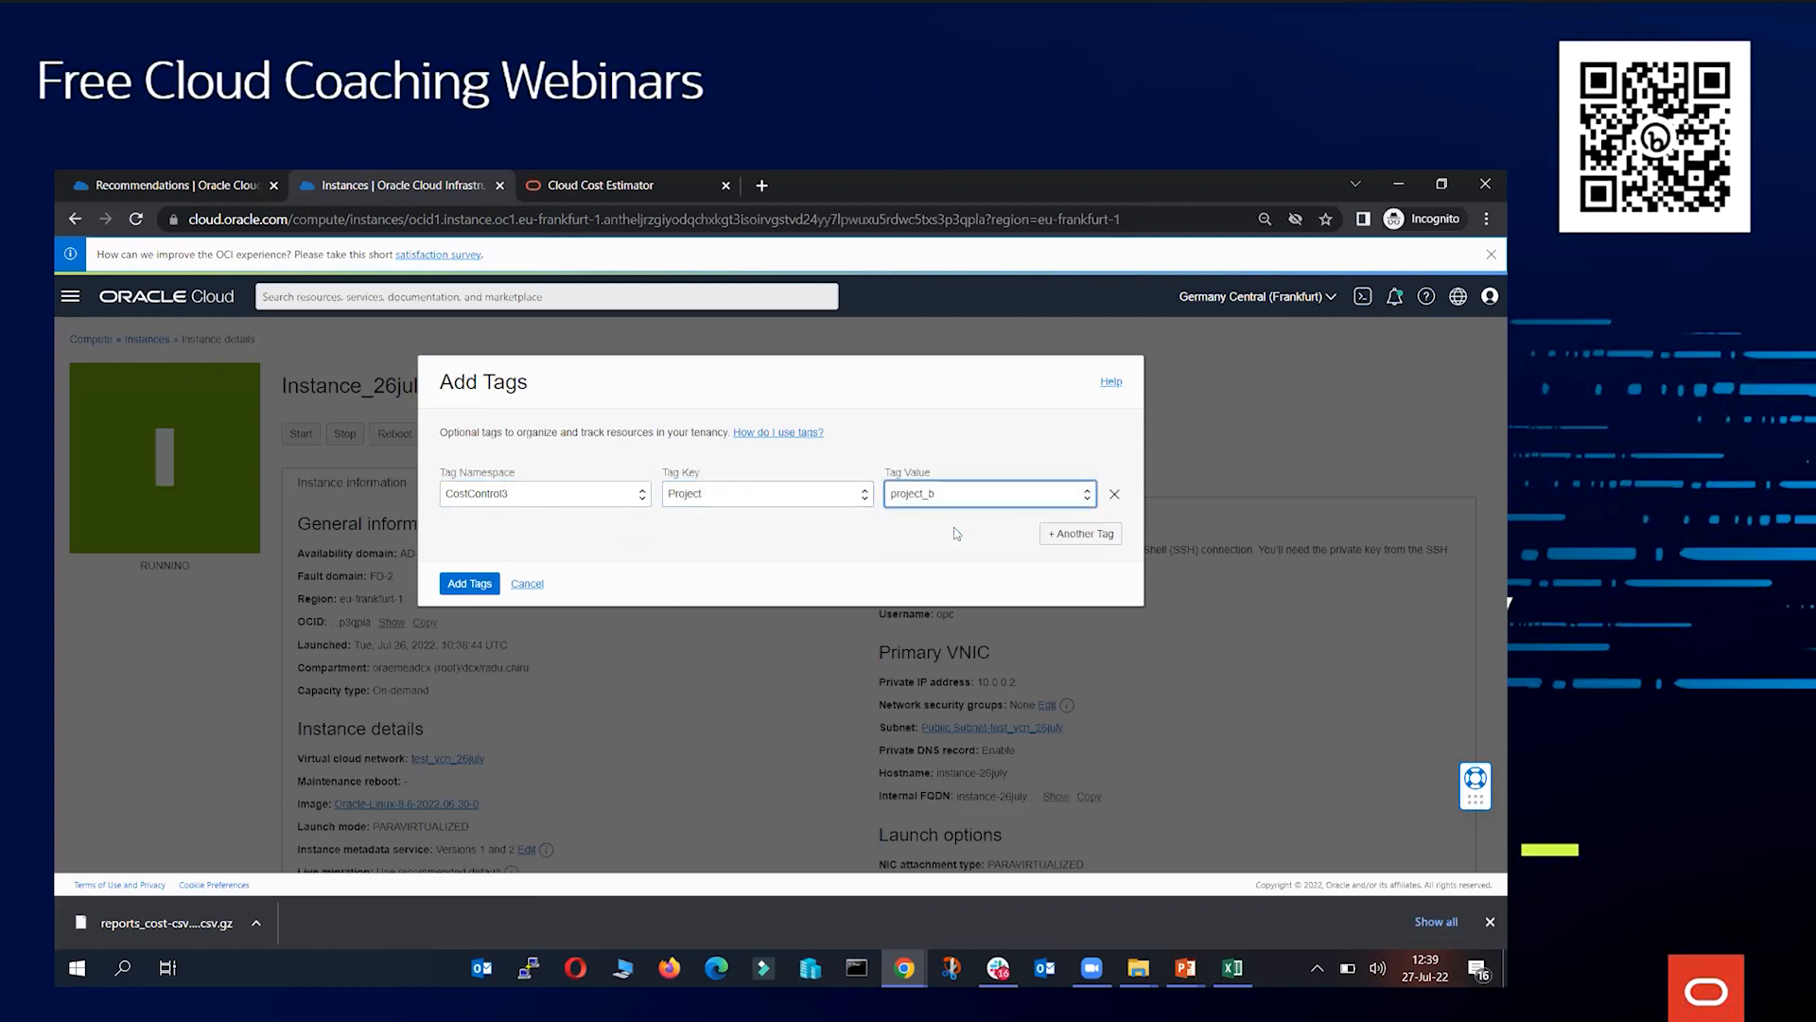
click(499, 586)
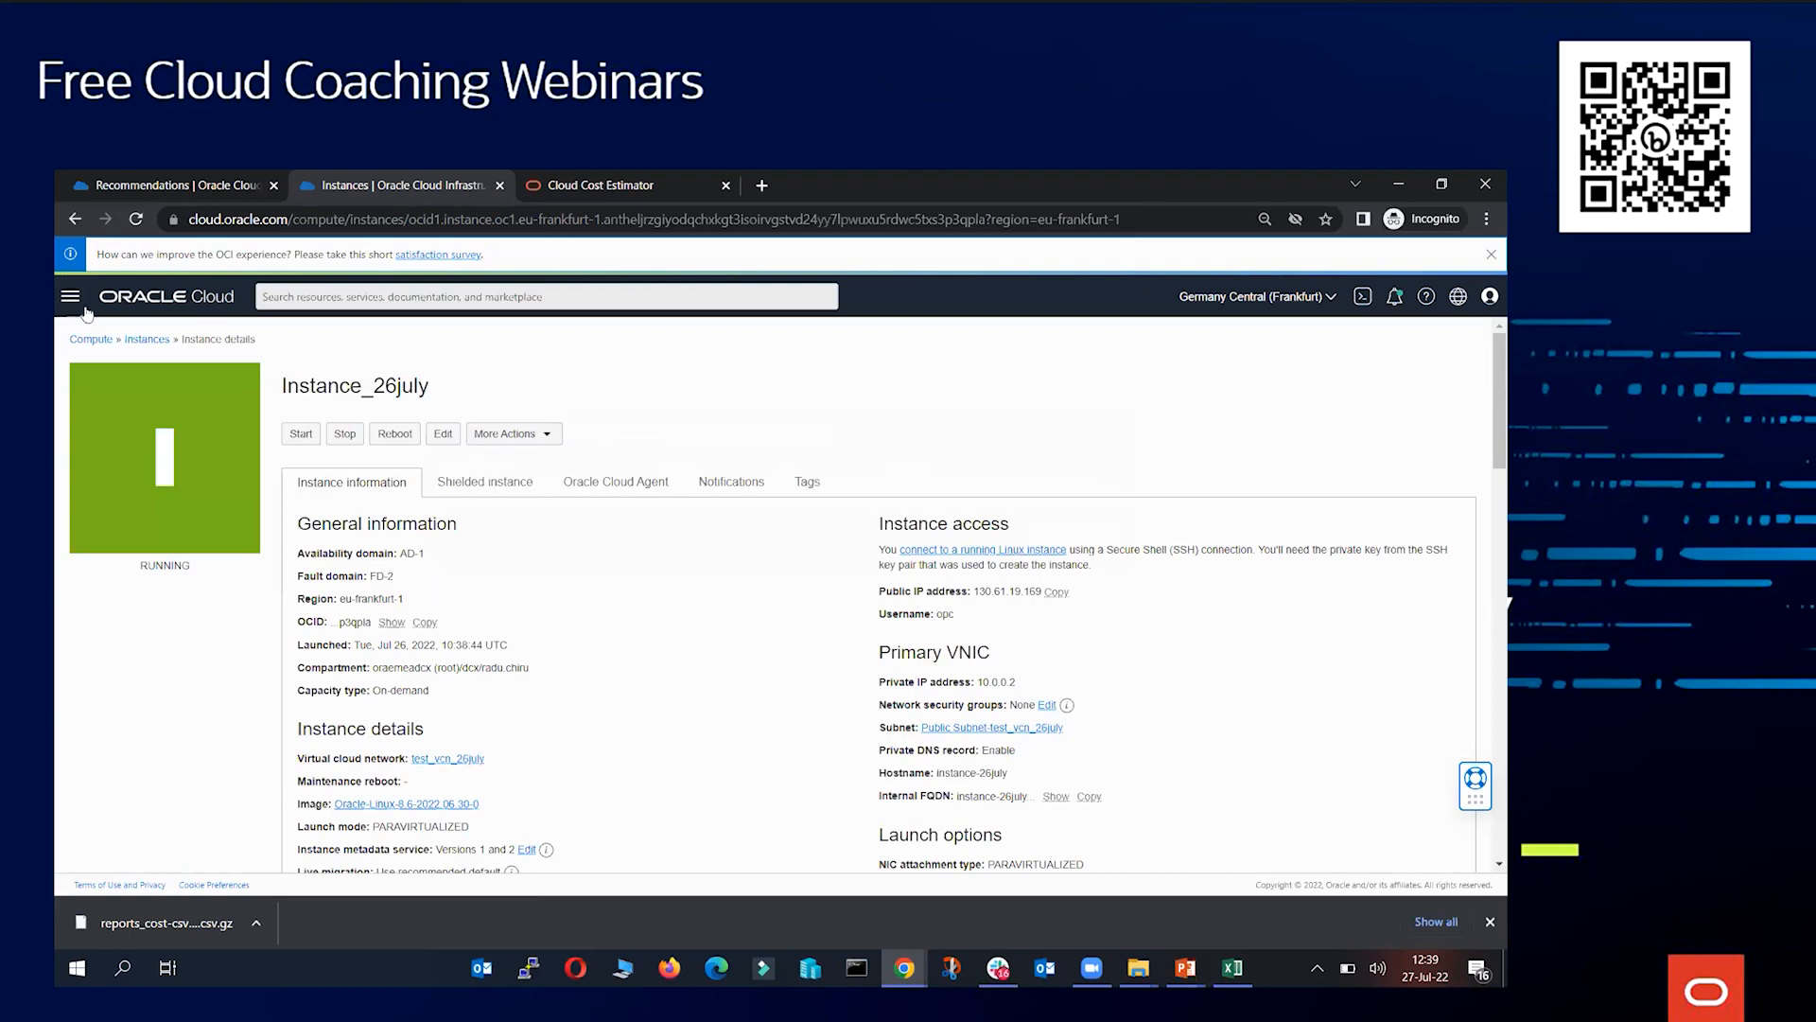
Open Cost Analysis under Billing & Cost Management
click(70, 296)
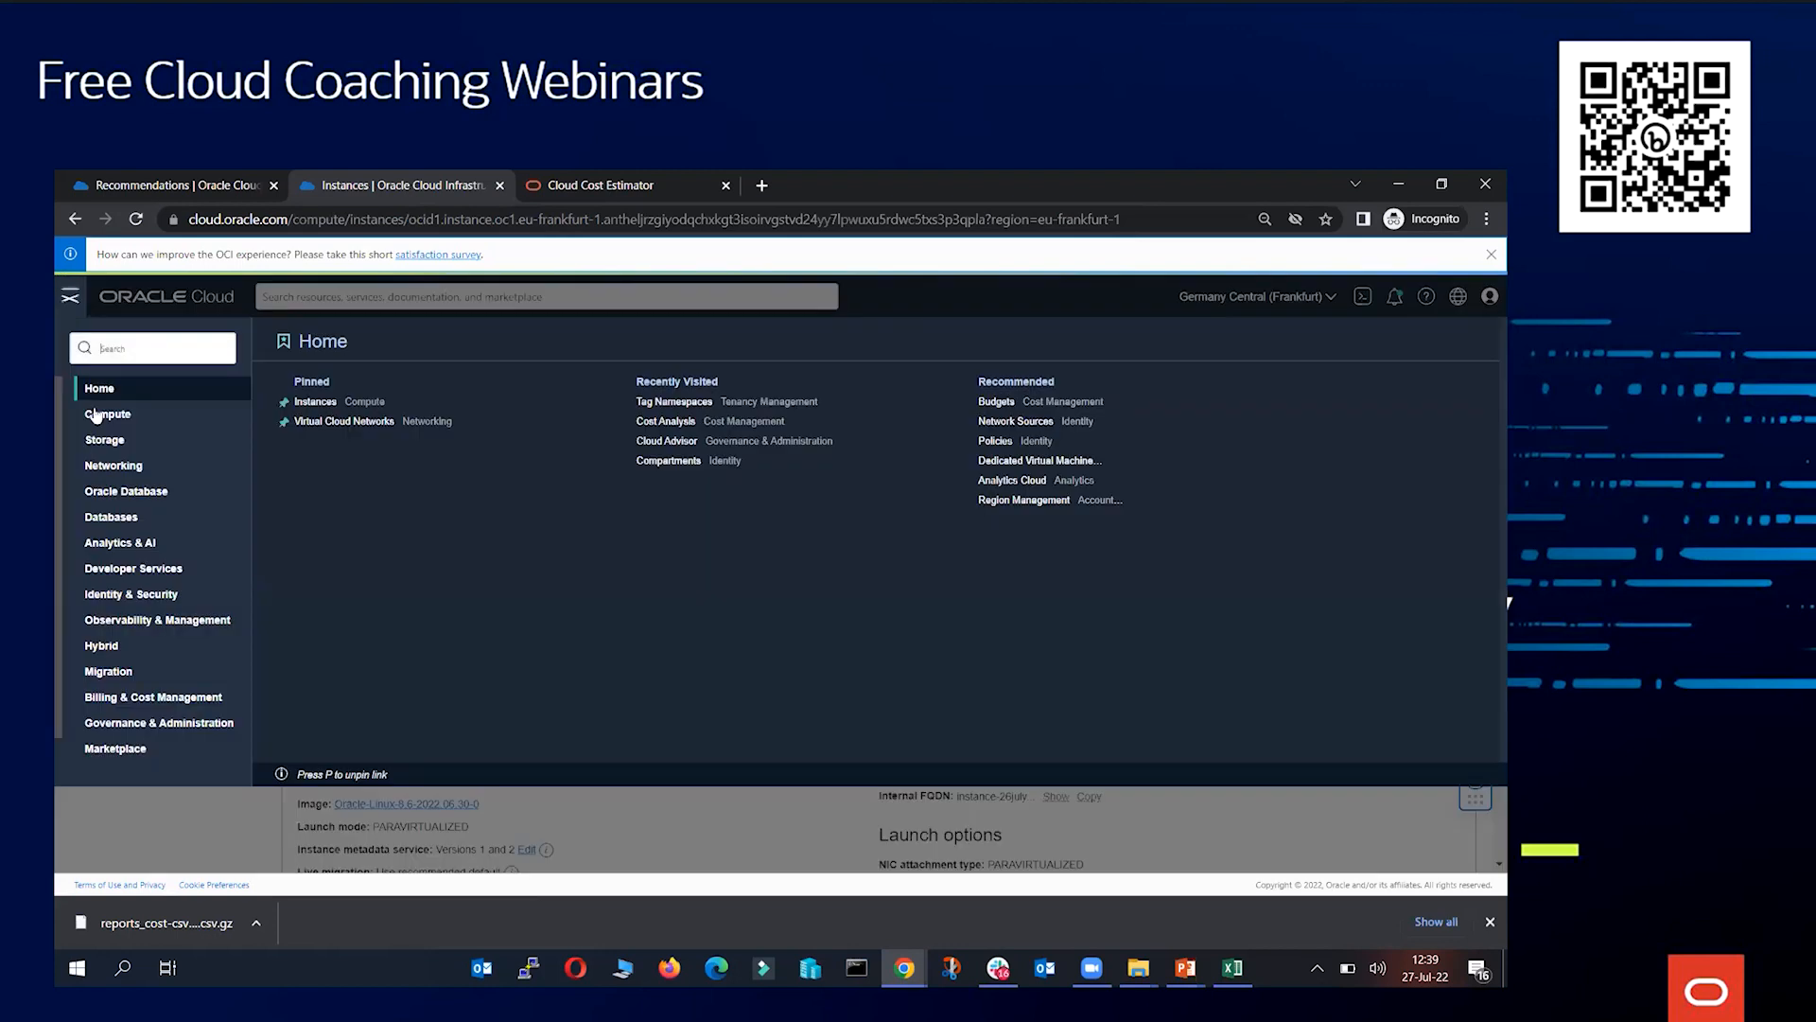
click(172, 695)
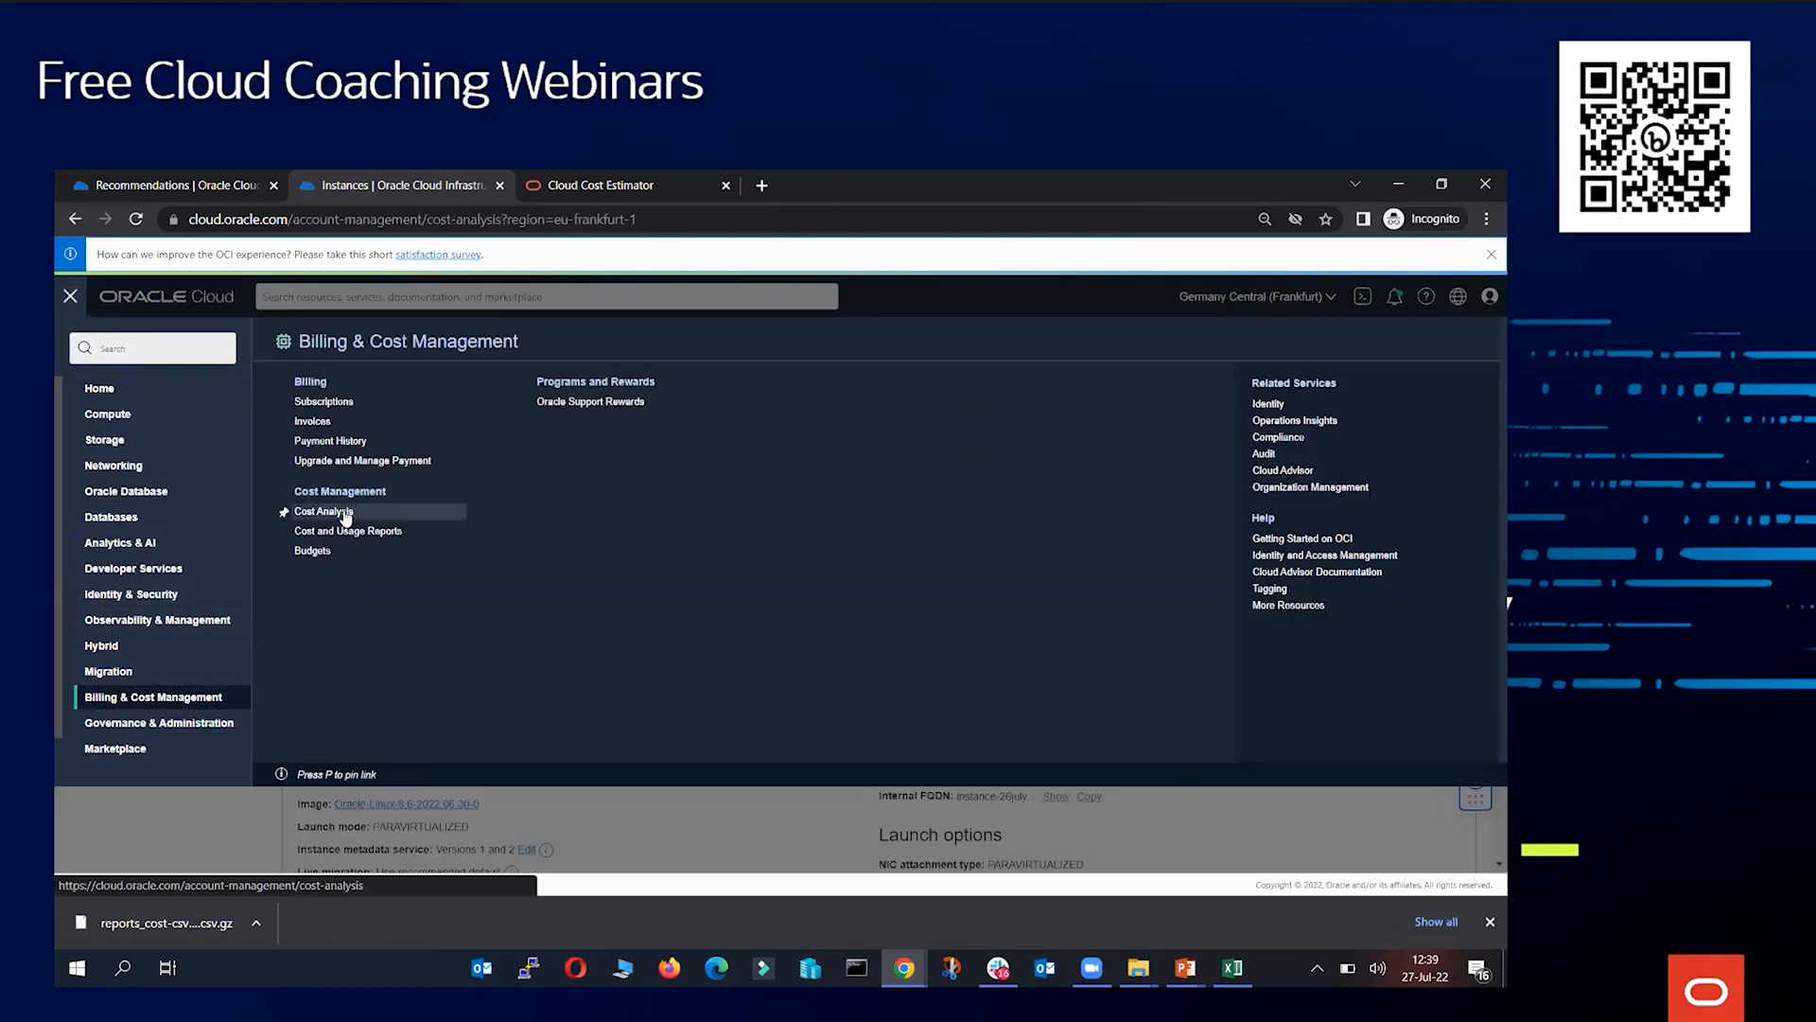
click(343, 512)
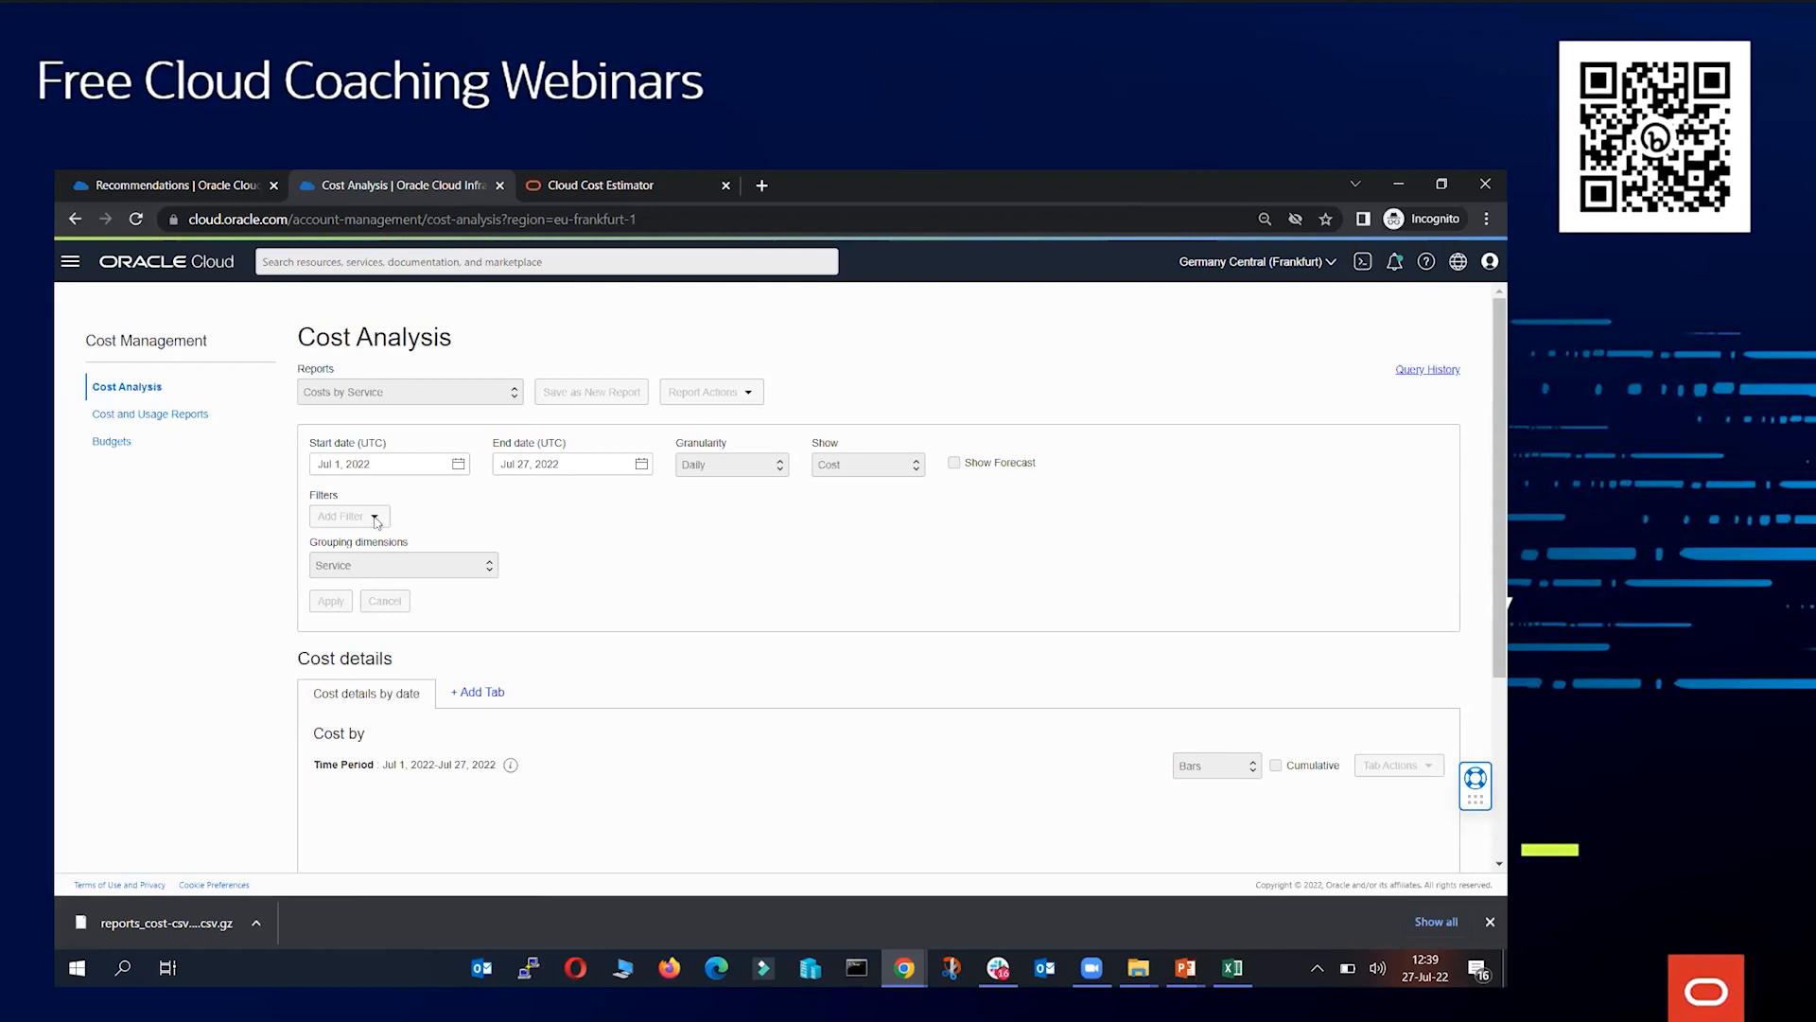
Try to add a Tag filter to the cost report by choosing a tag namespace
click(372, 519)
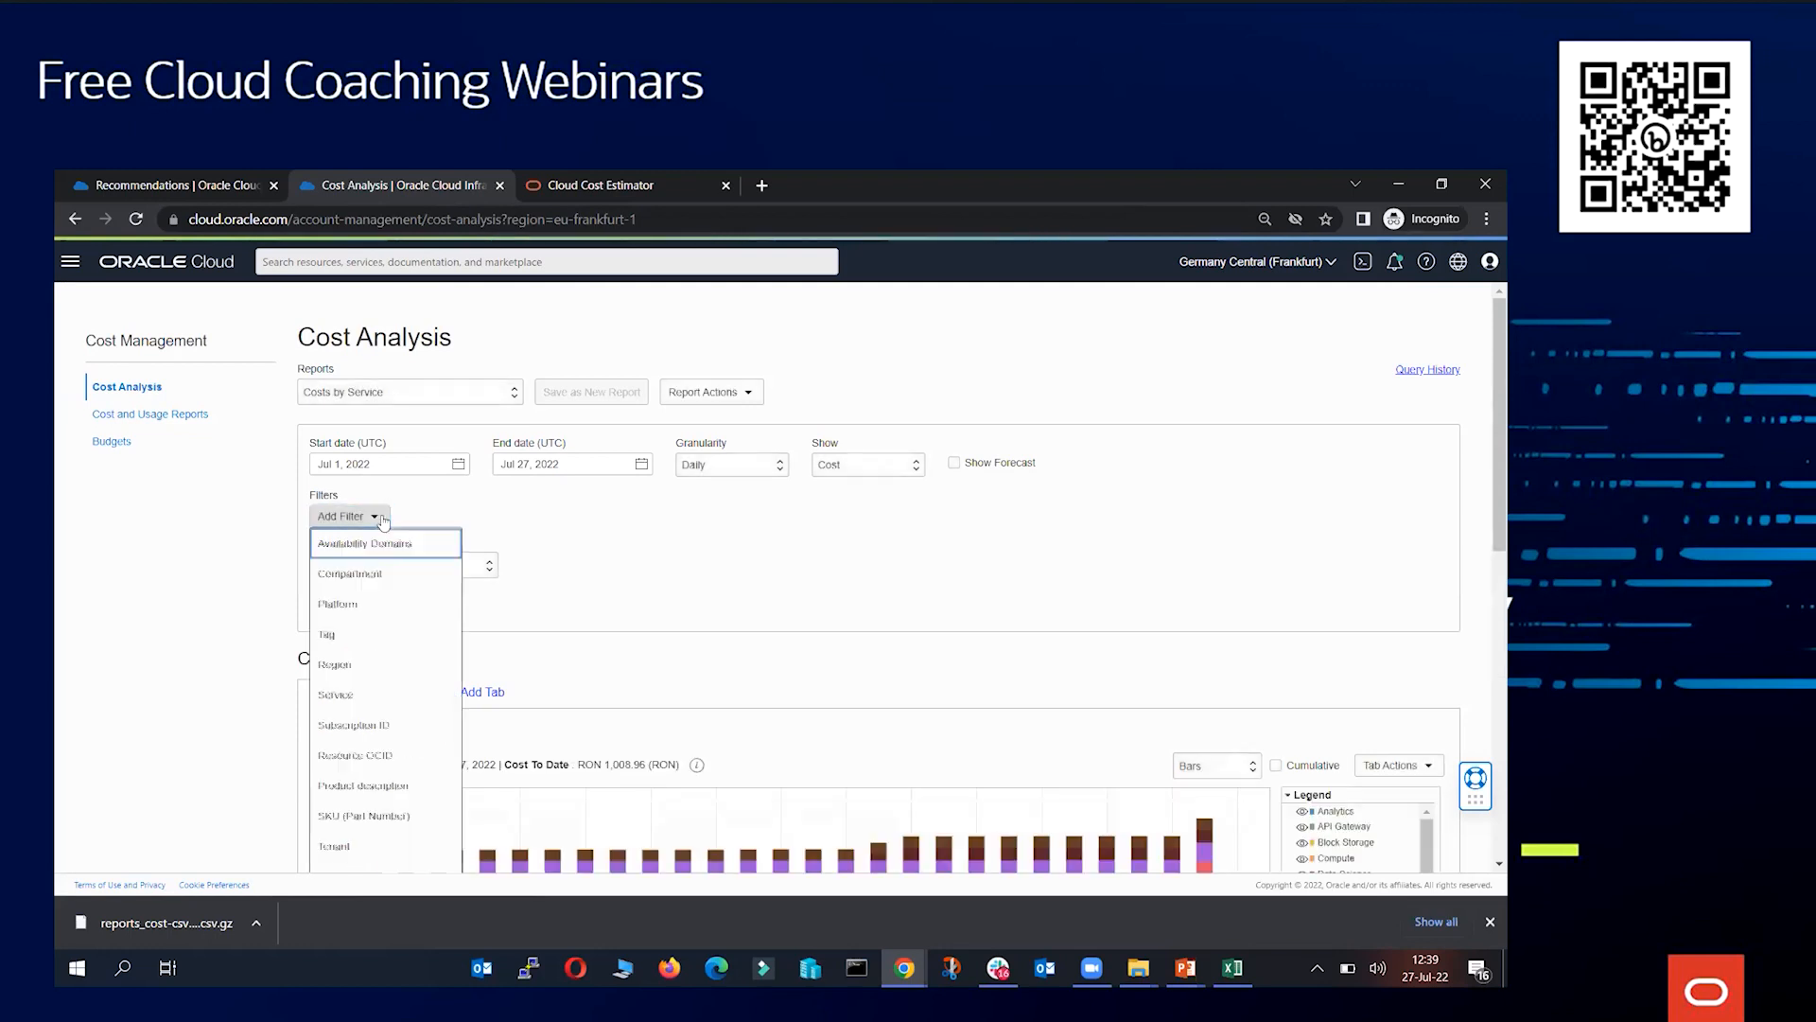
click(379, 635)
click(530, 419)
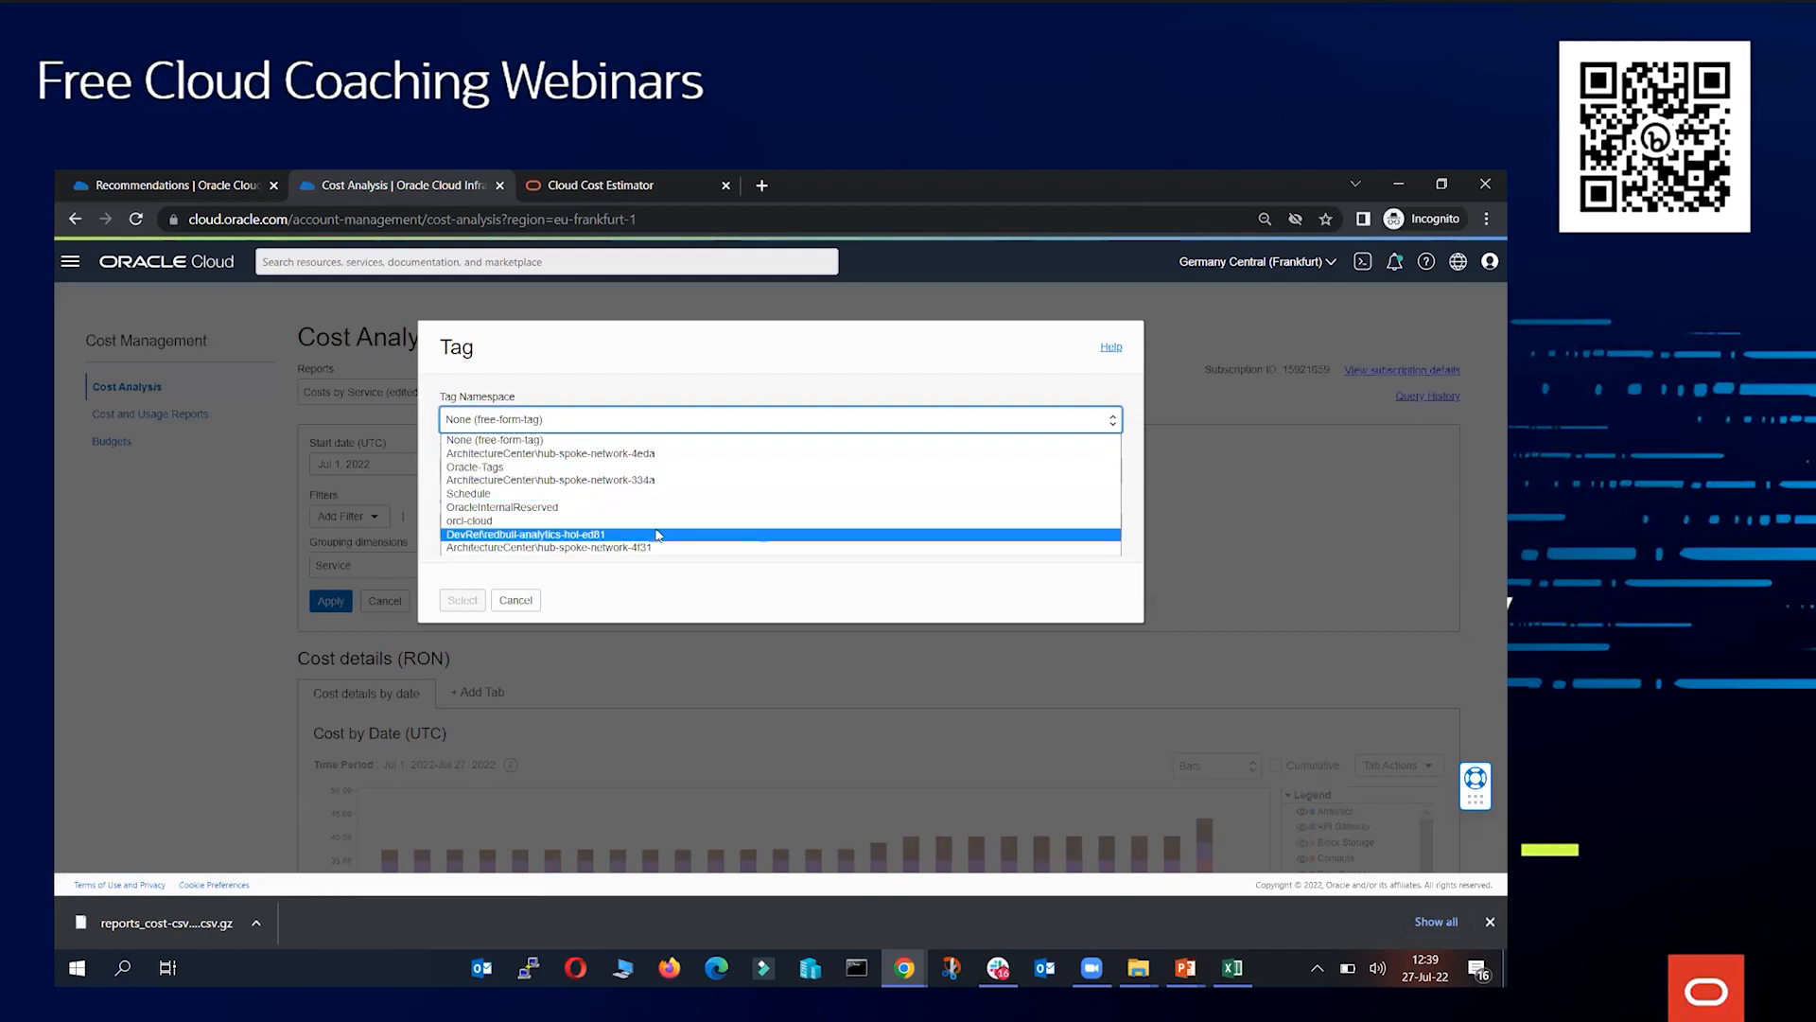
click(525, 440)
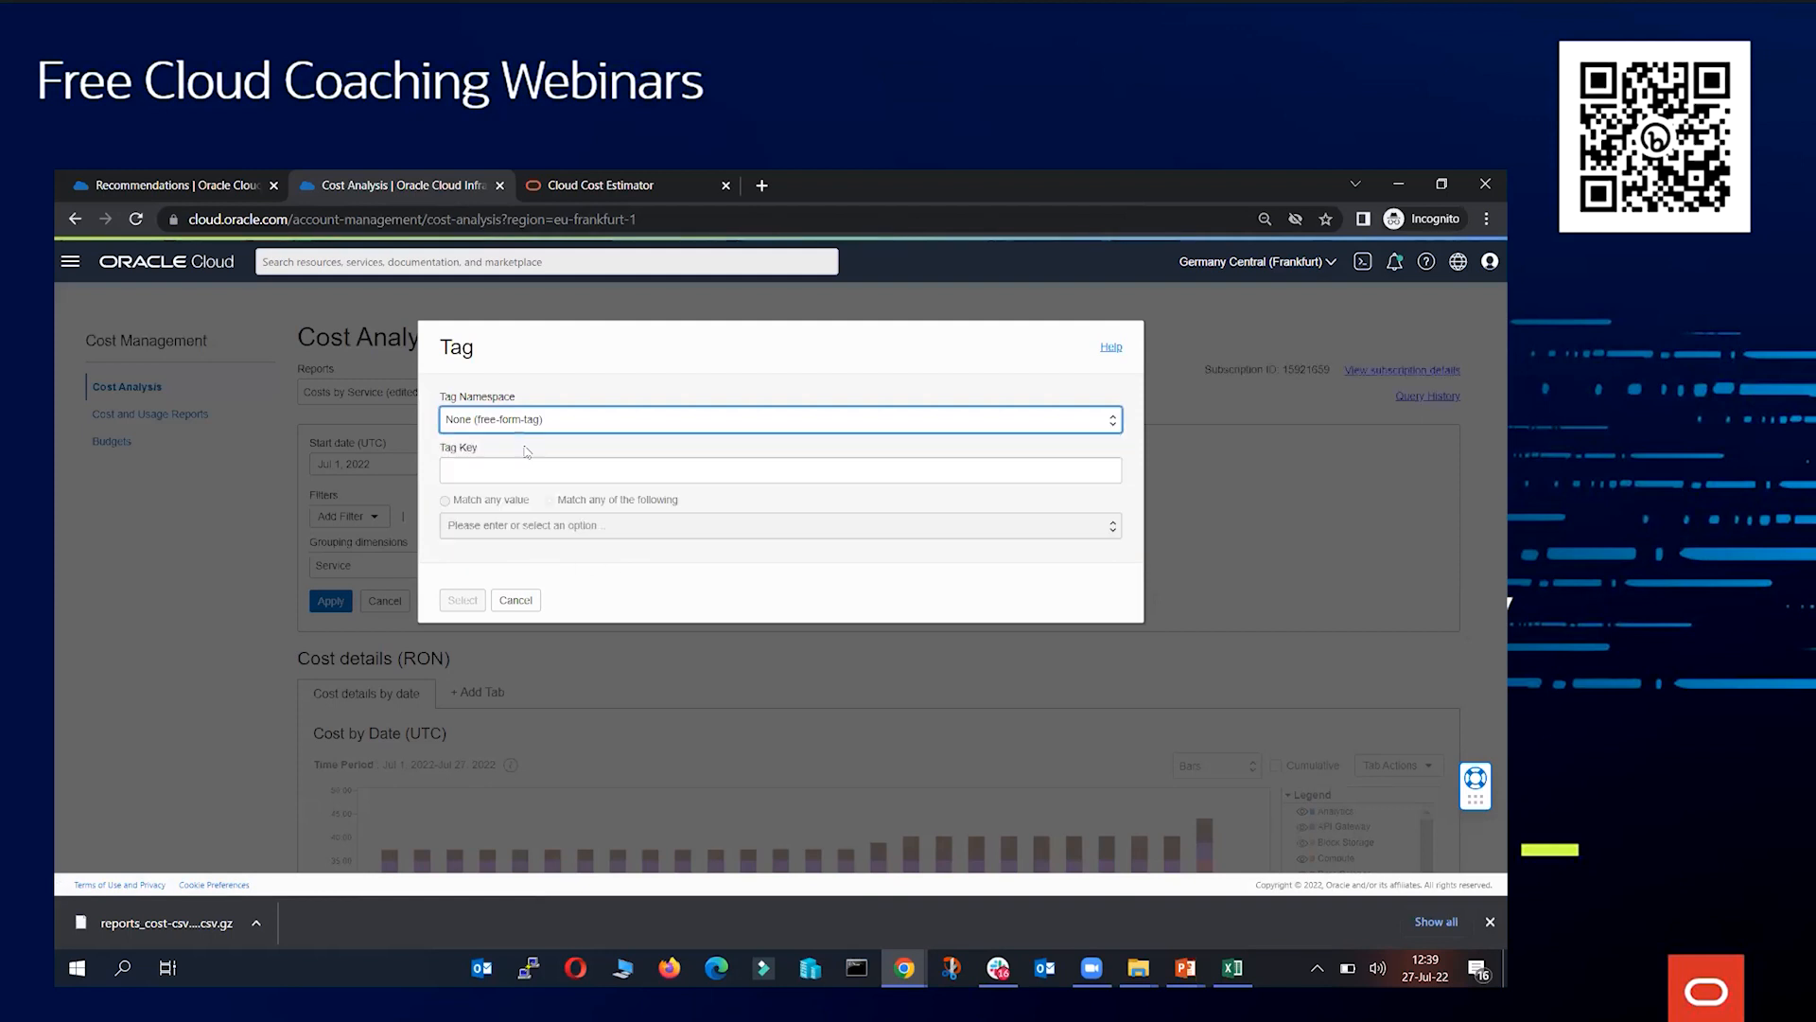
click(540, 427)
click(546, 440)
click(547, 428)
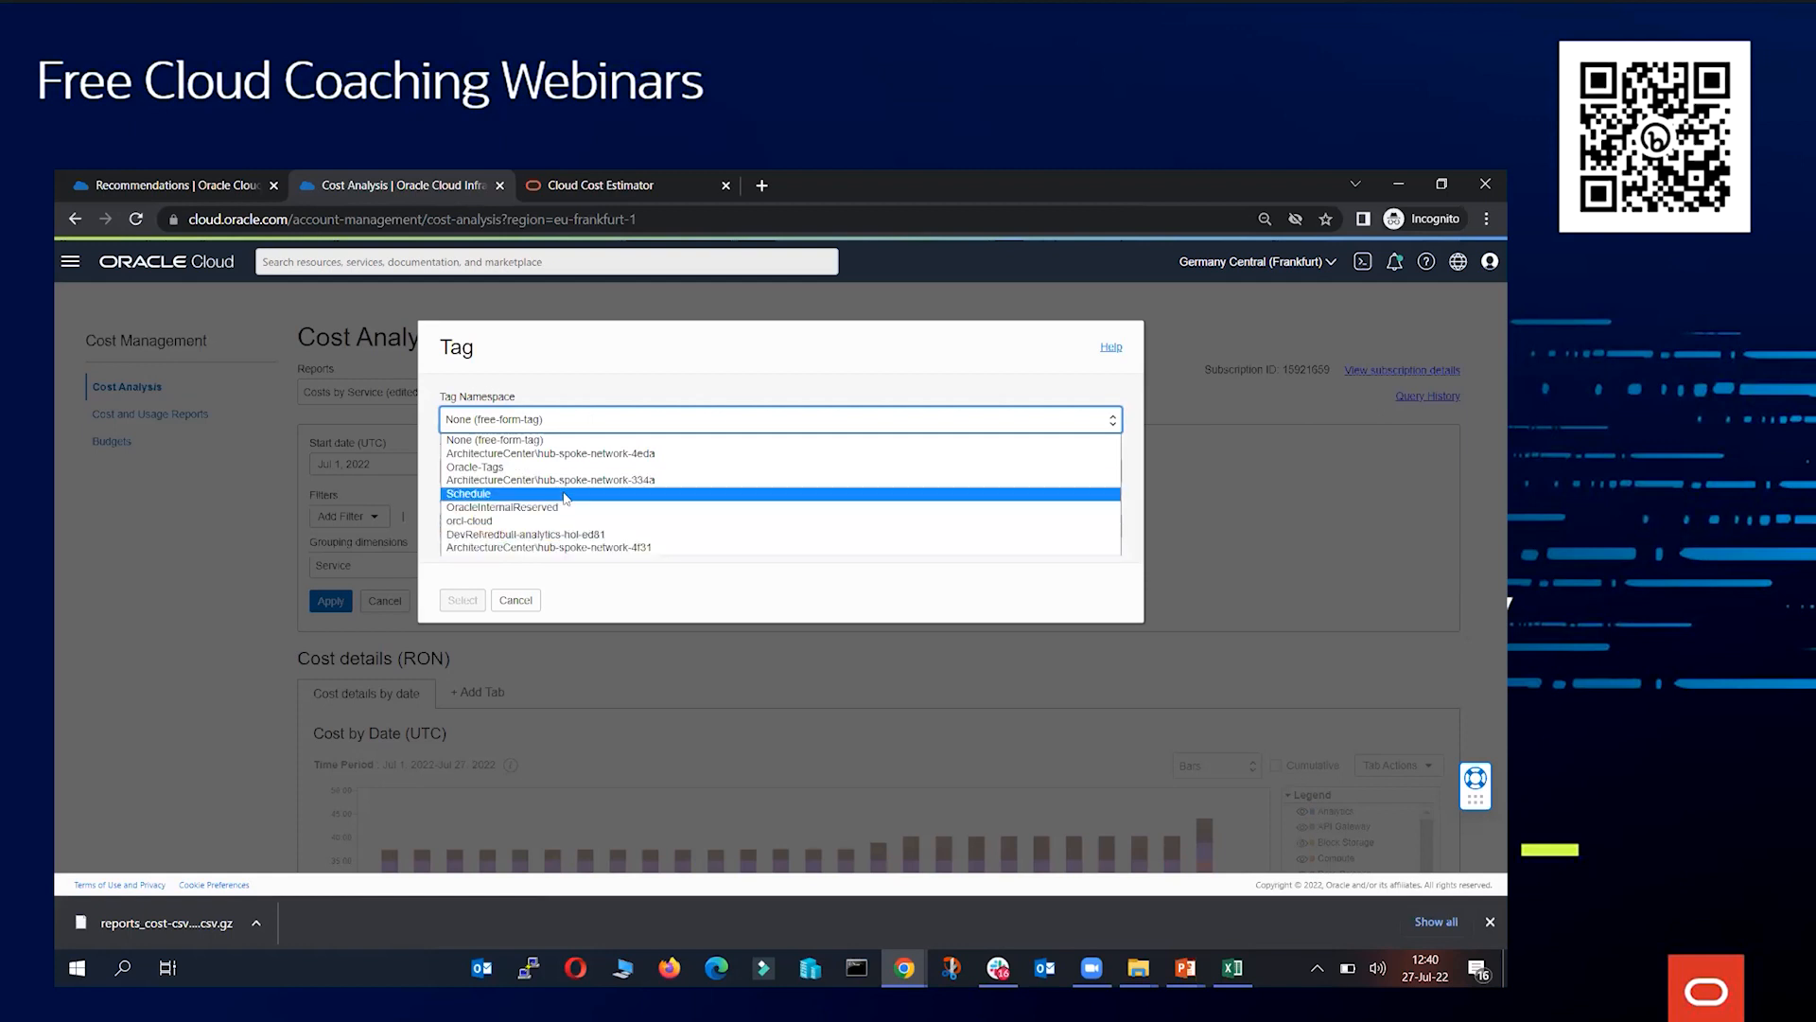
click(522, 602)
click(558, 420)
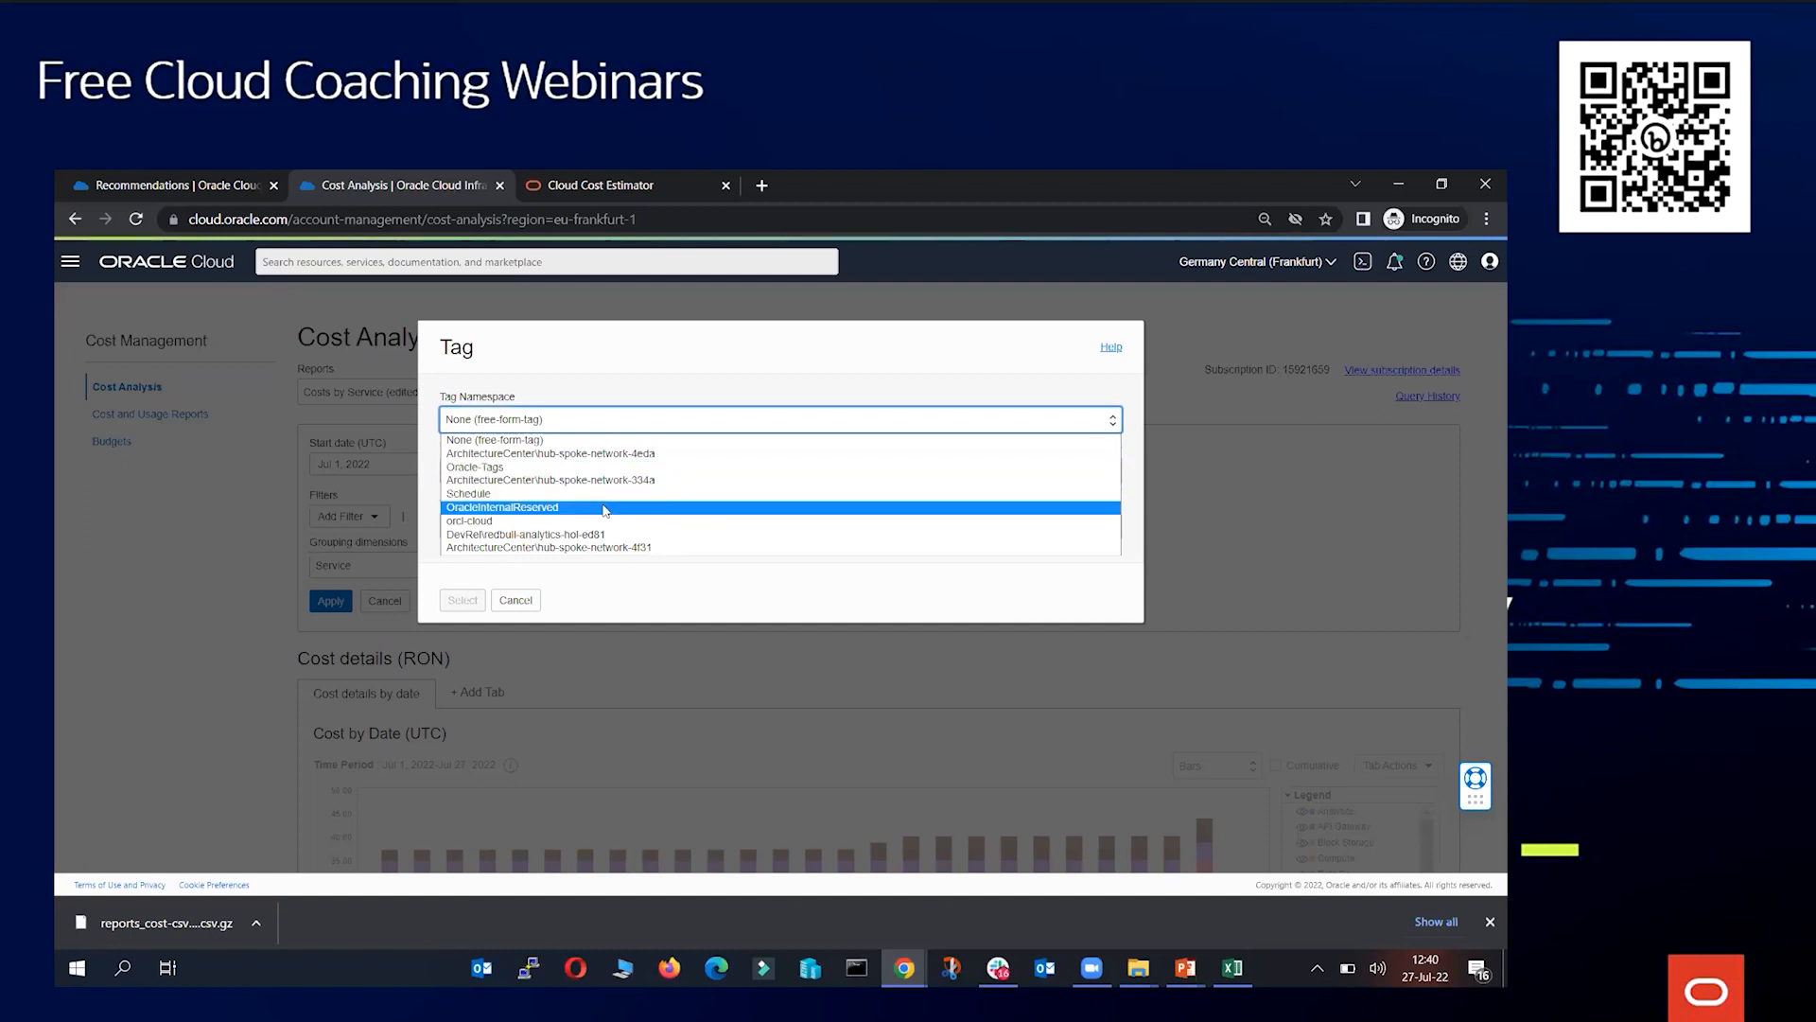
click(523, 603)
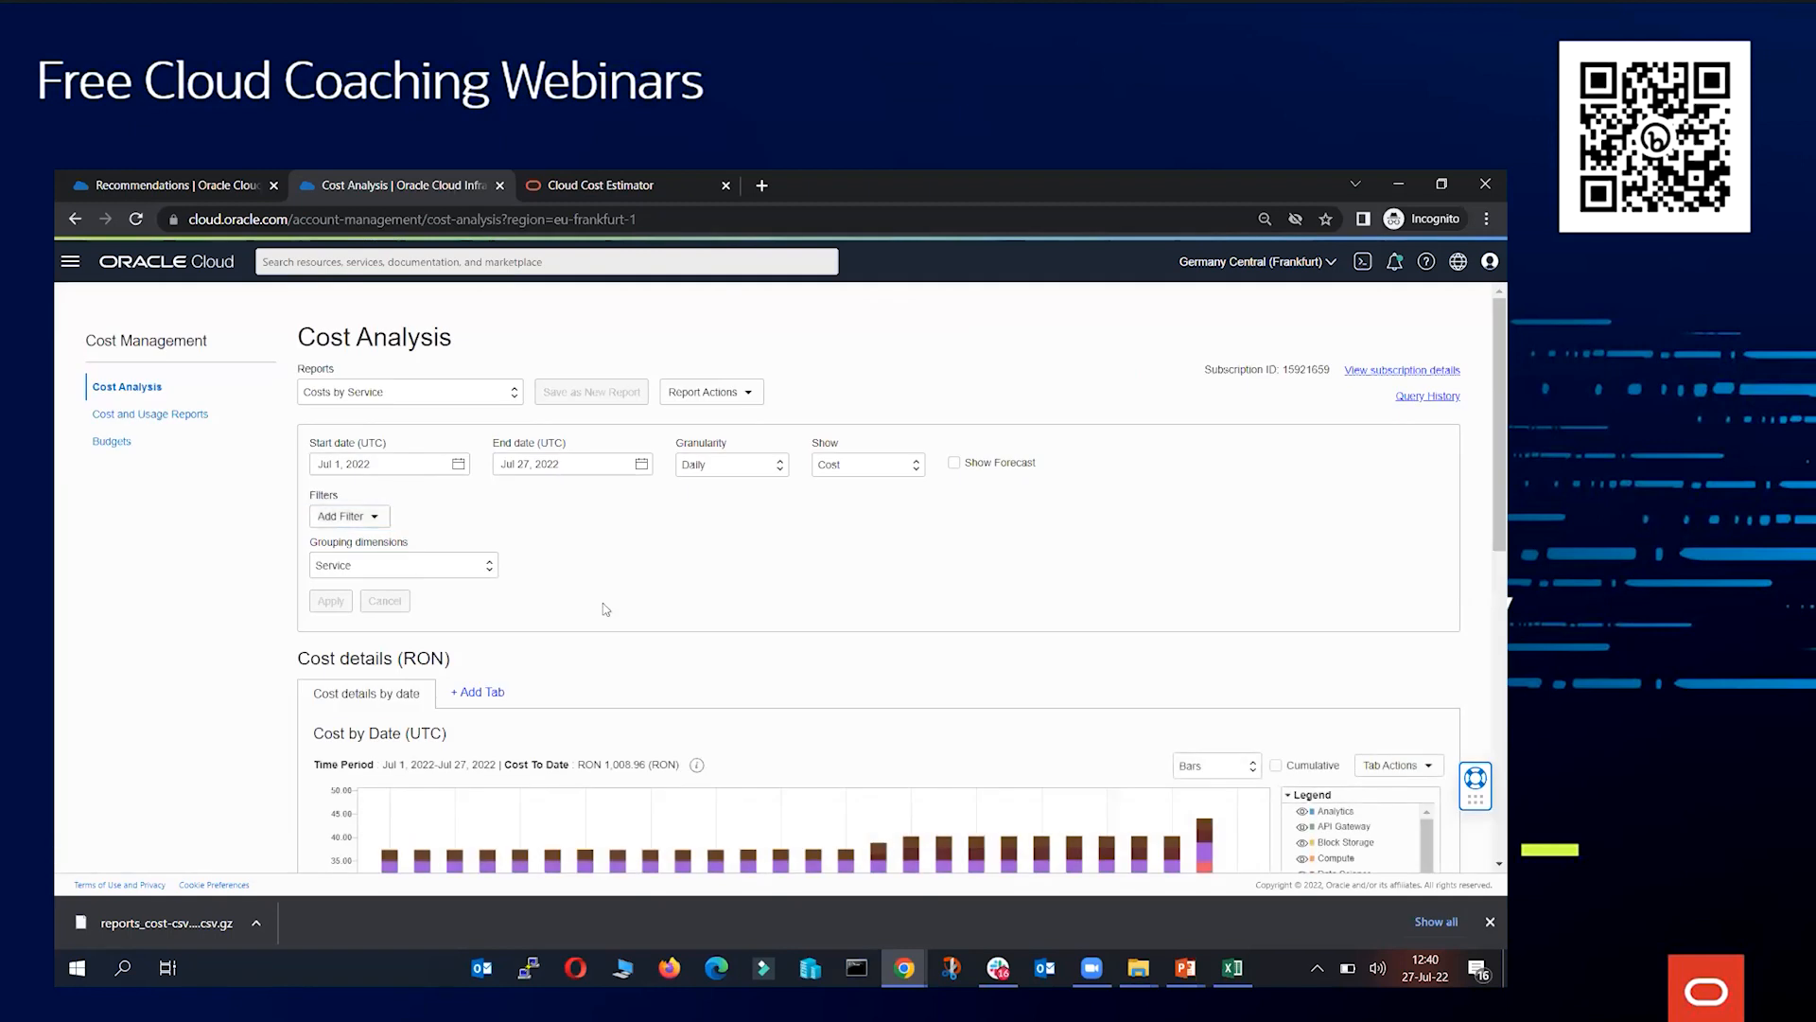
Retry the Tag filter, reviewing the tag namespace list before cancelling the dialog
scroll(790, 696, down, 3)
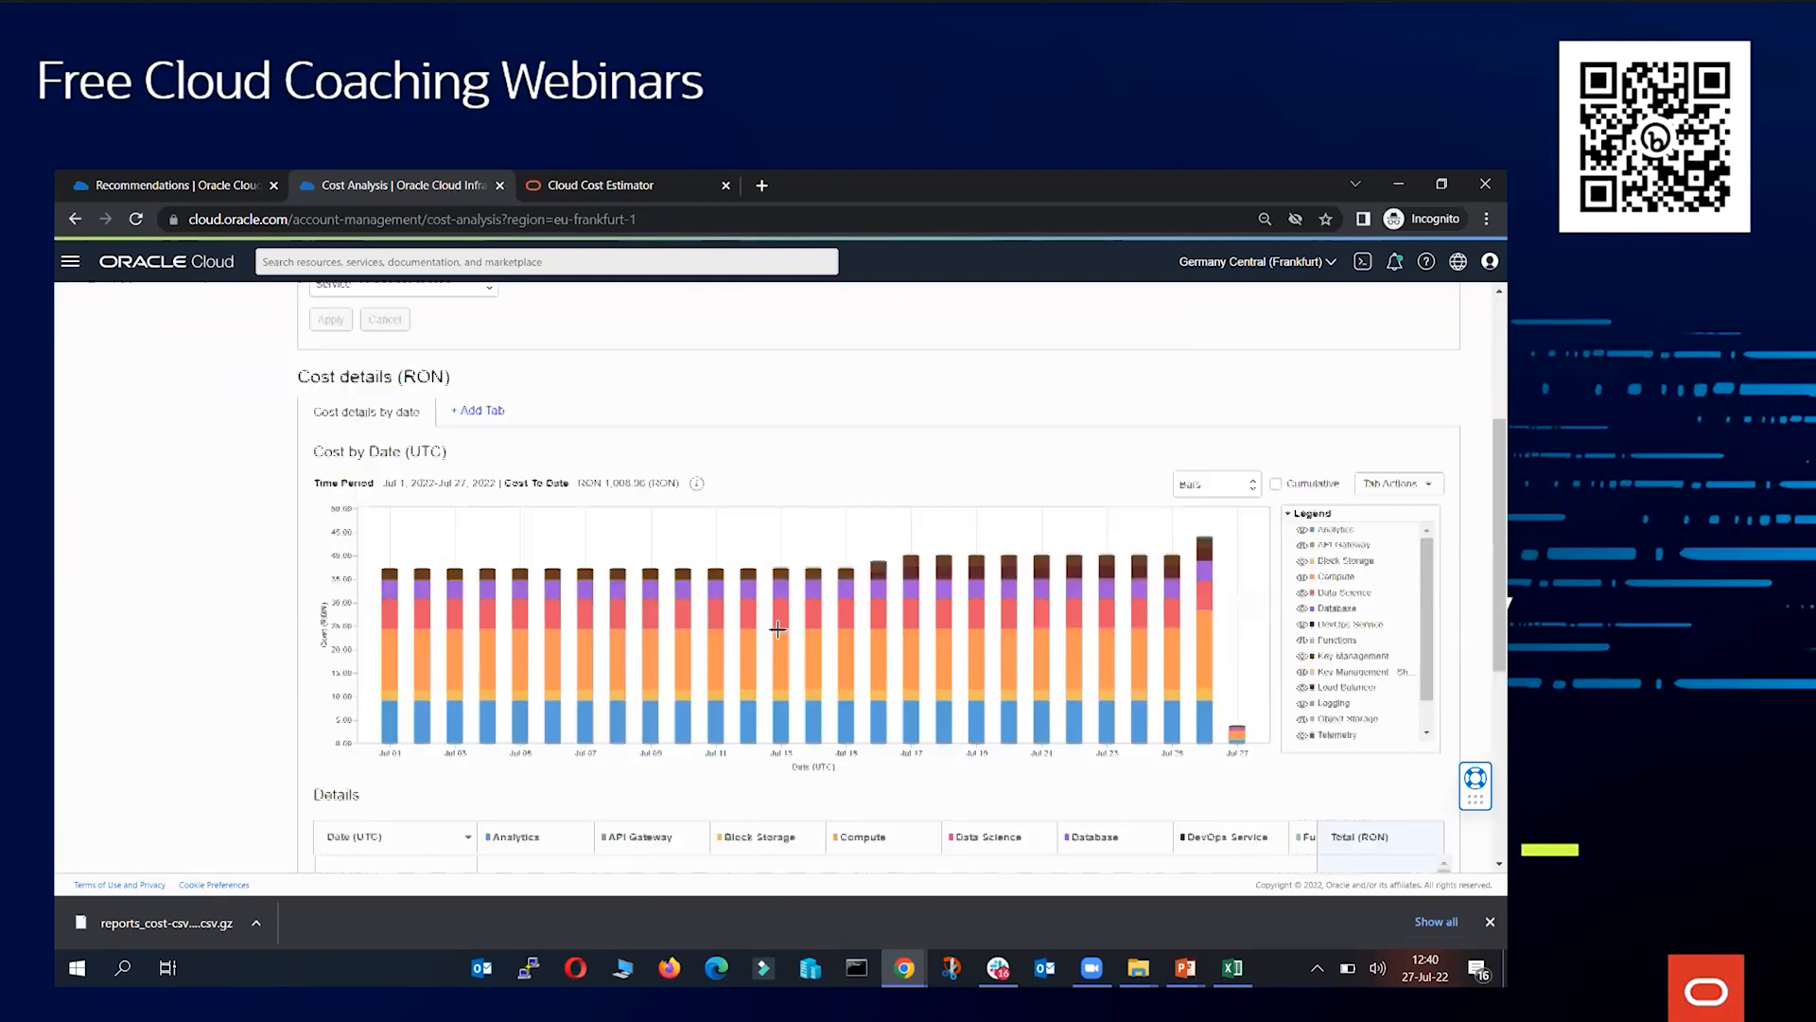
scroll(730, 547, up, 3)
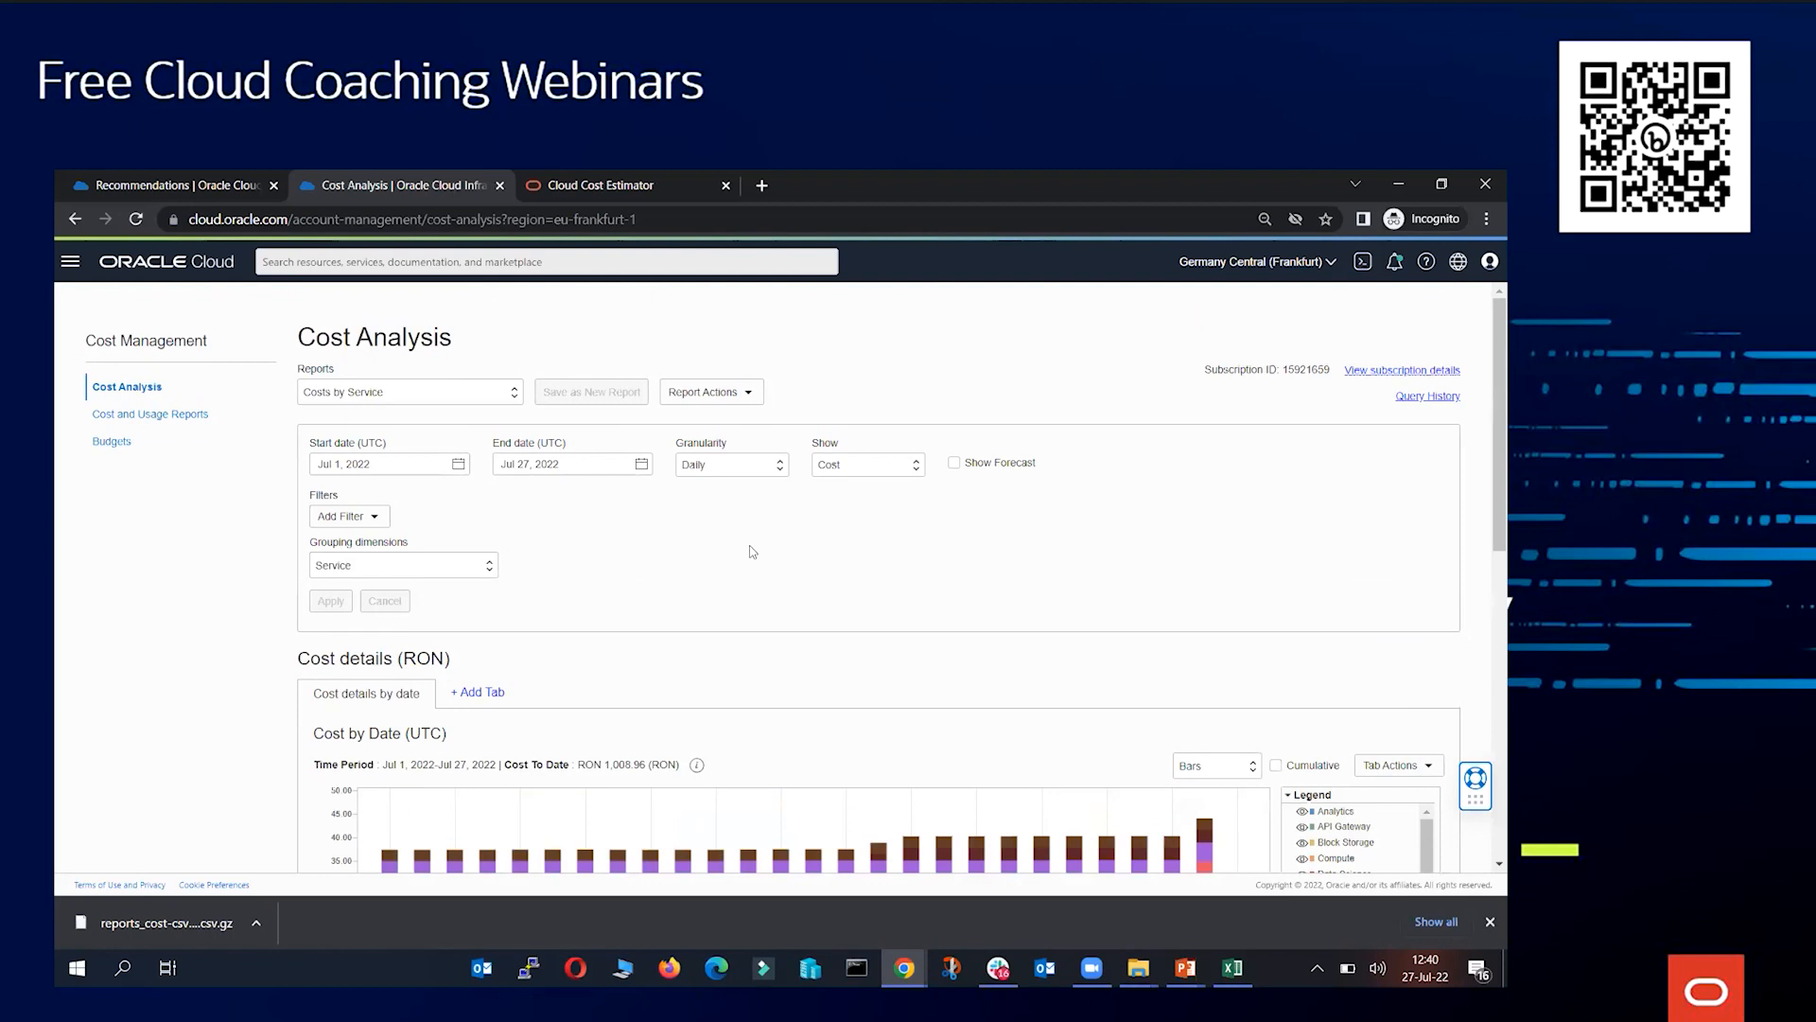
click(478, 395)
click(359, 517)
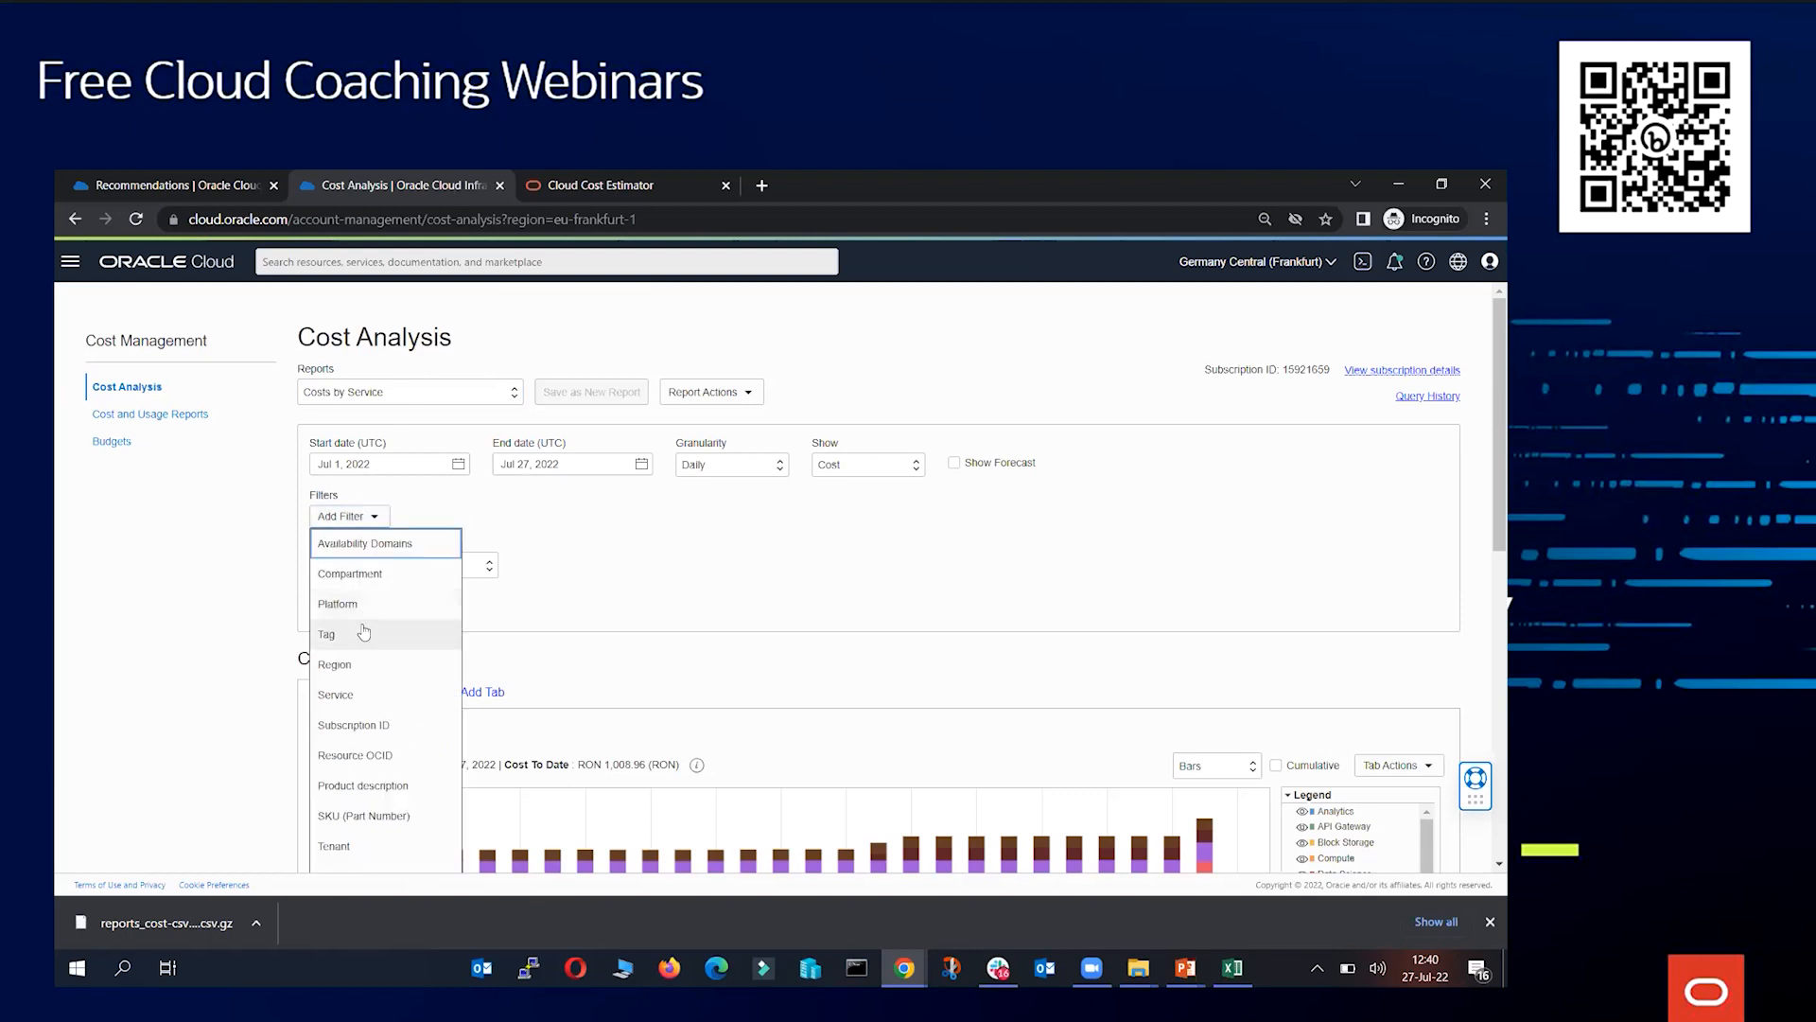
click(364, 631)
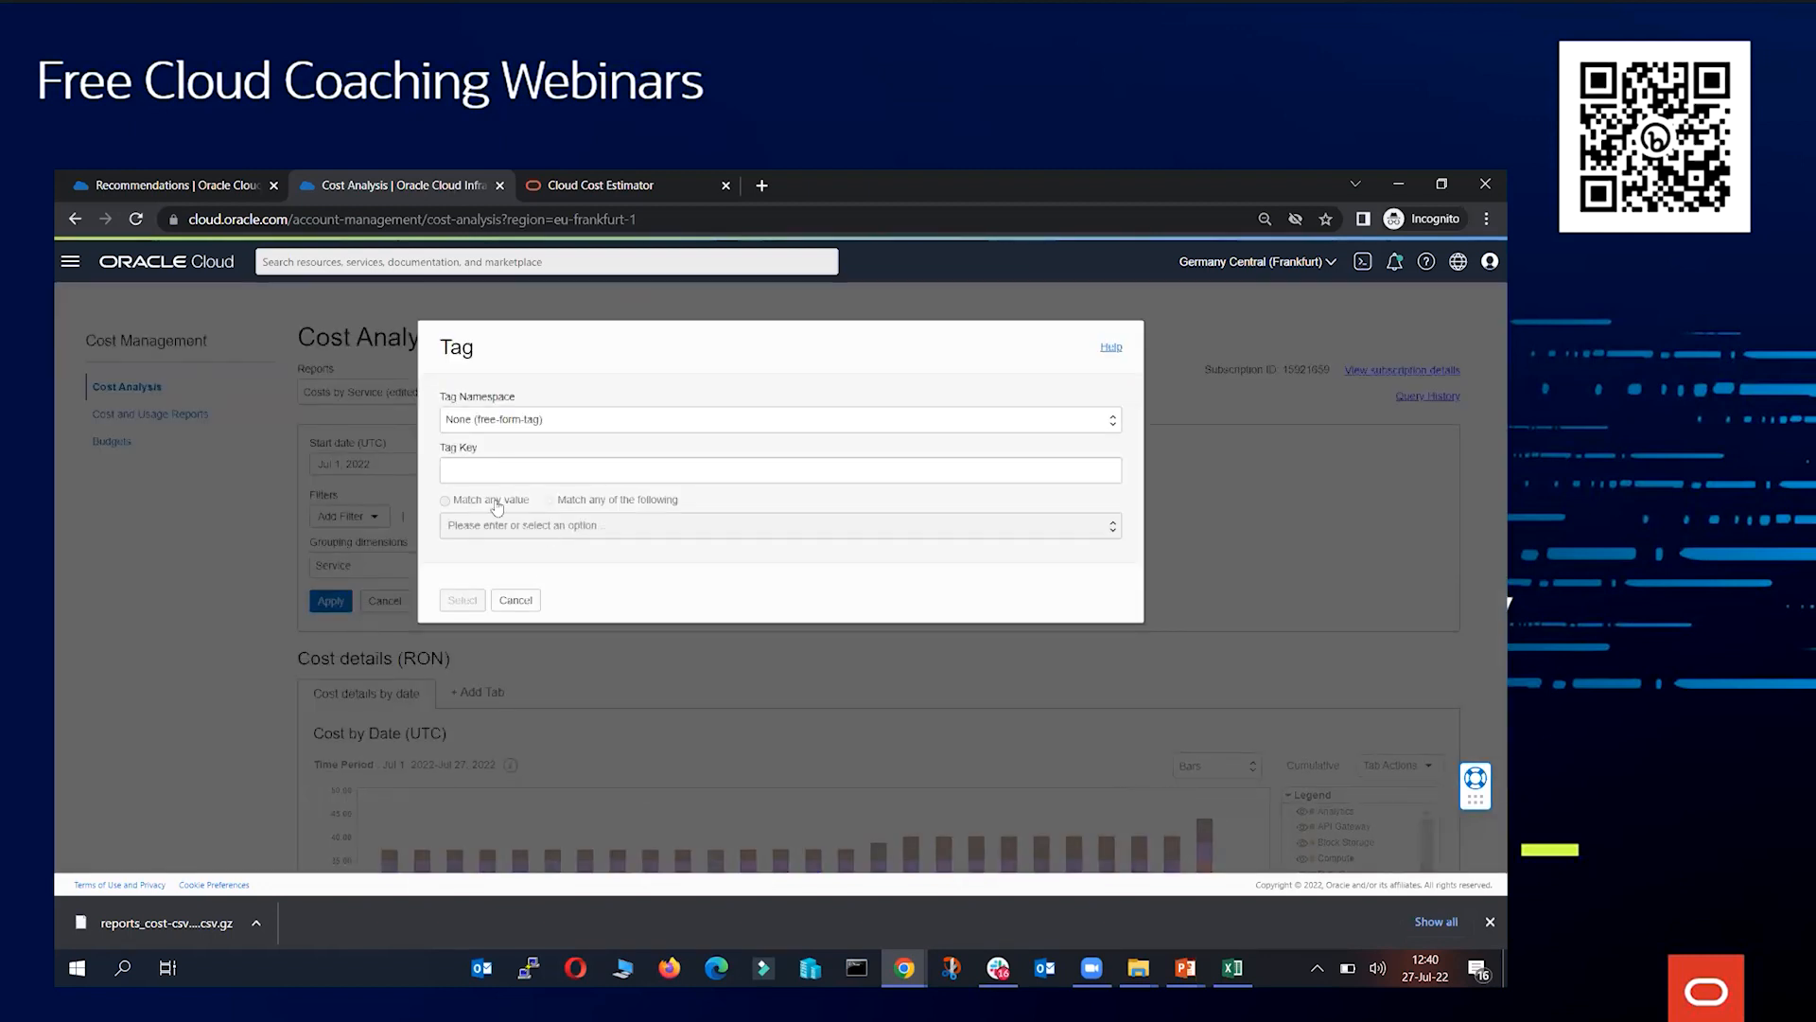
click(544, 419)
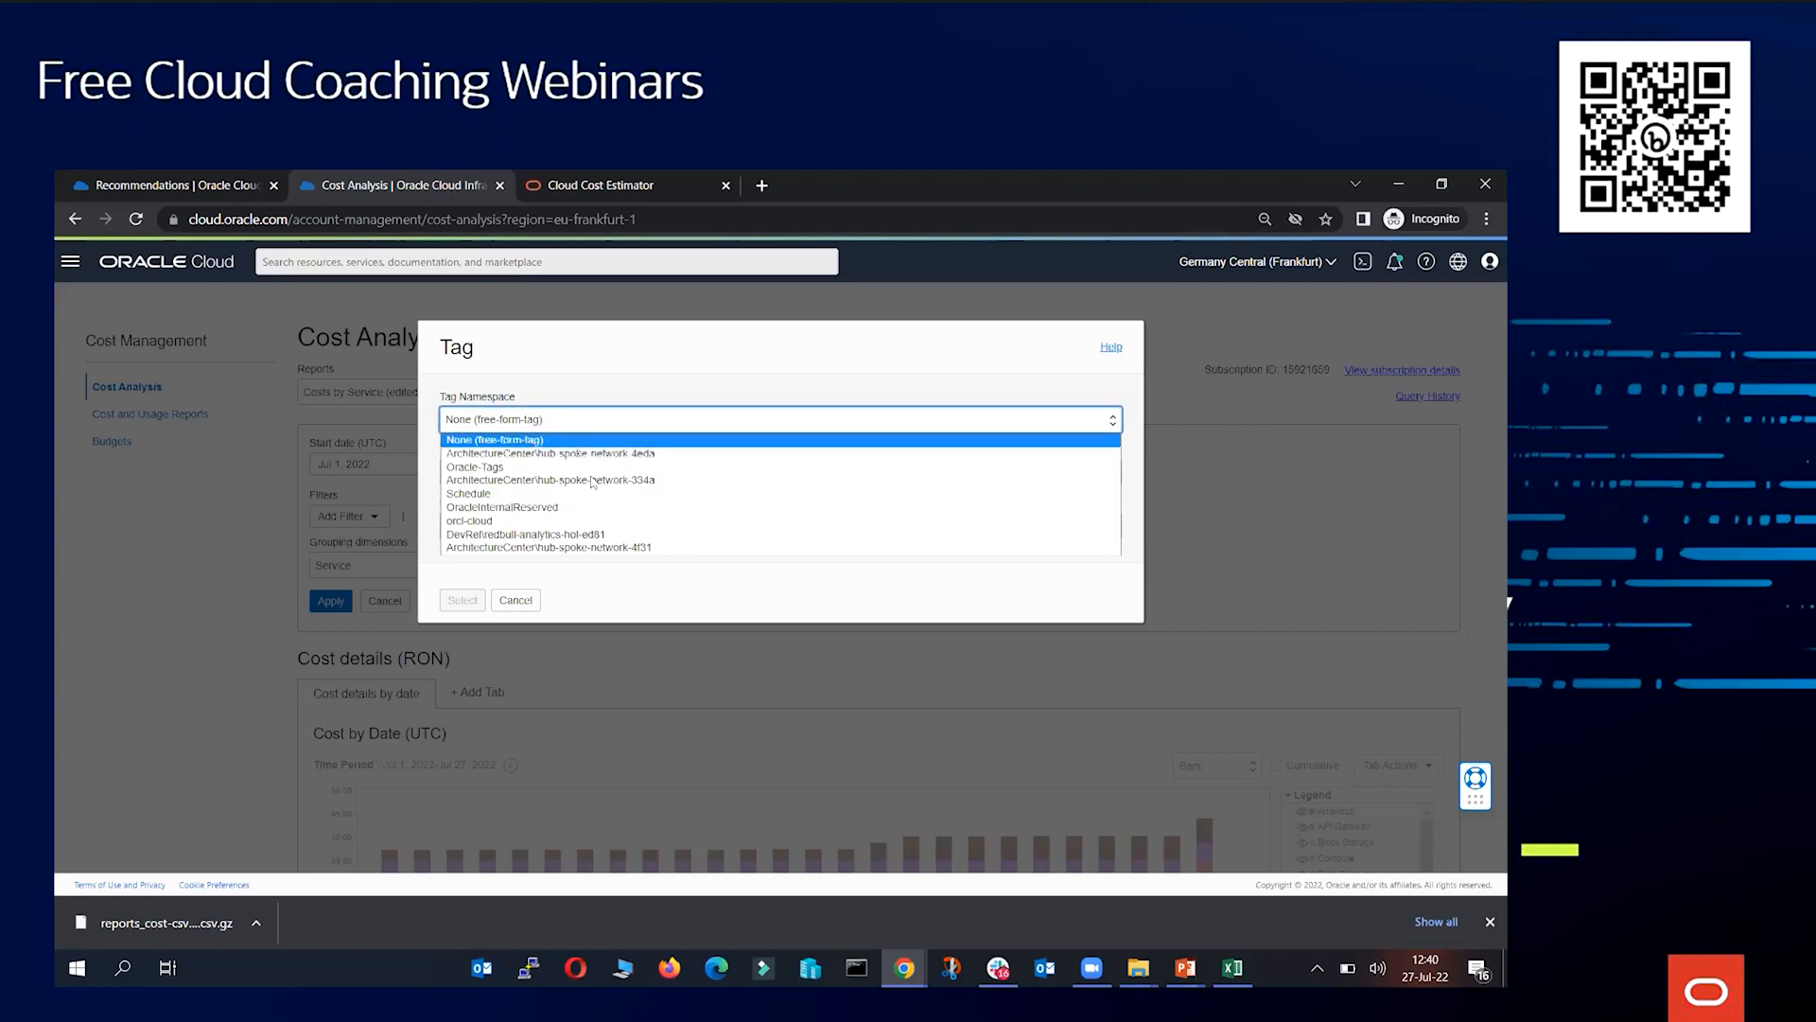
click(525, 605)
click(525, 605)
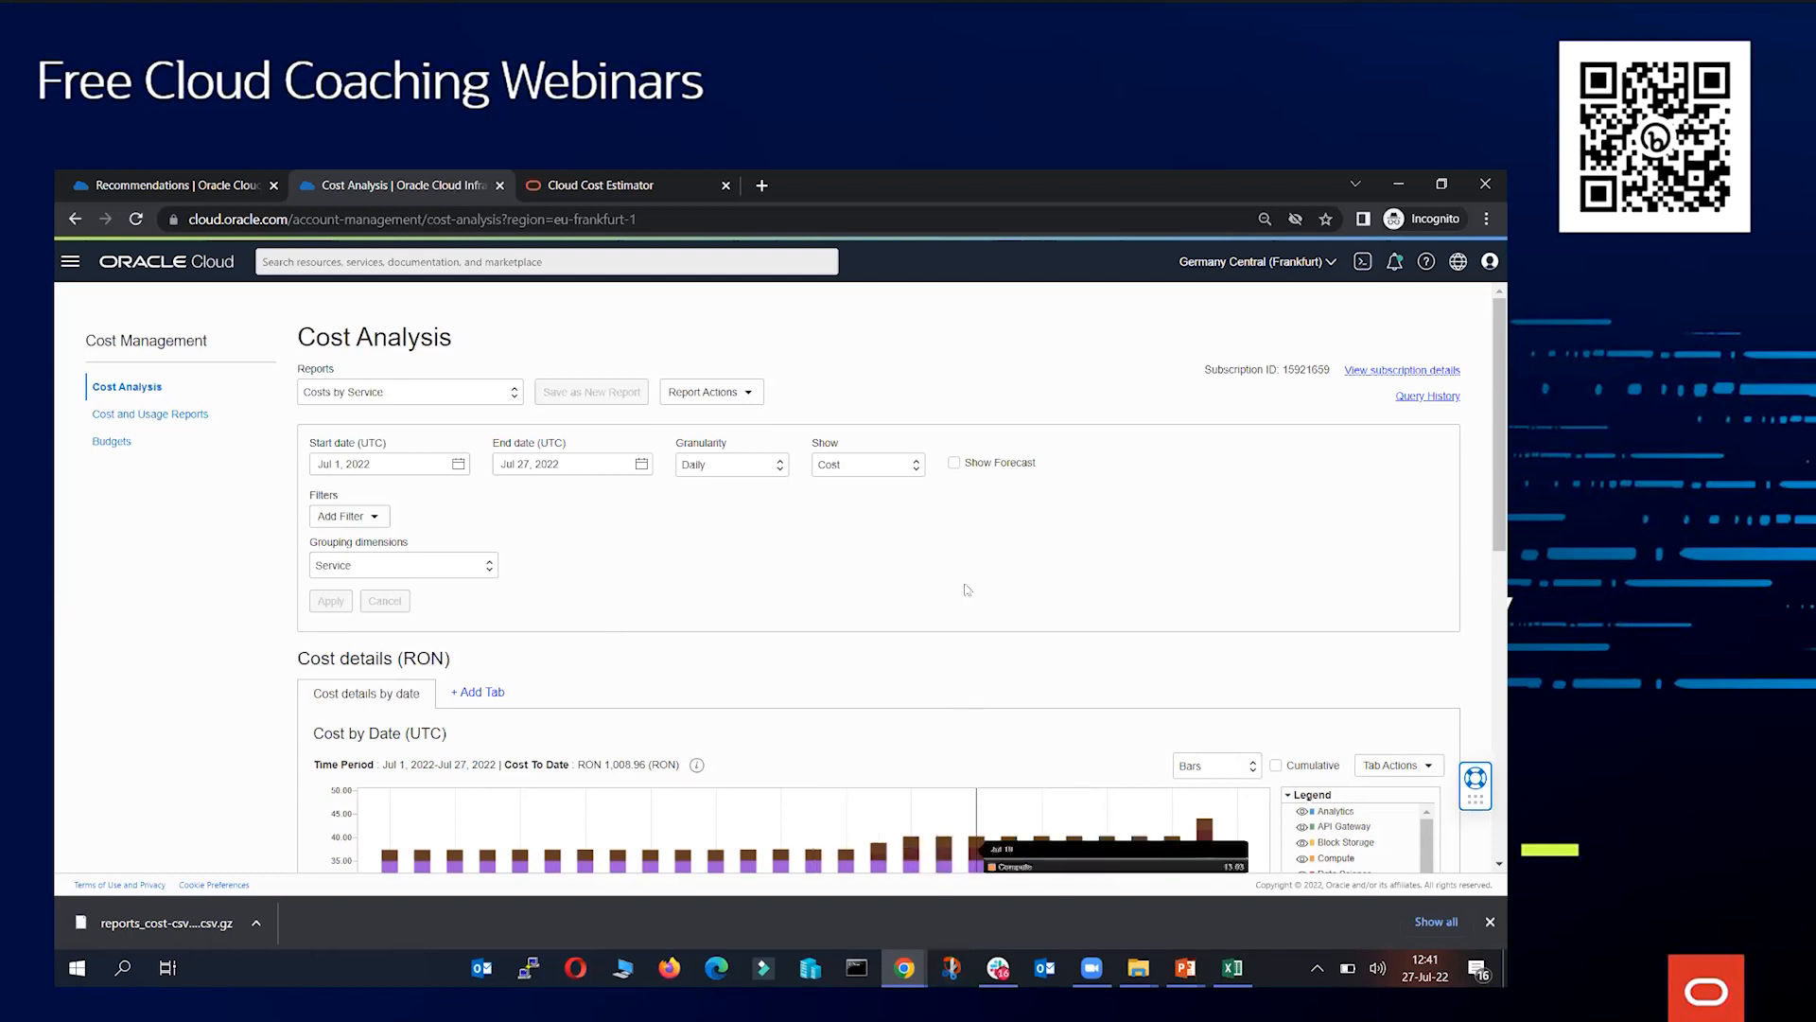
Return to the console home page
click(168, 261)
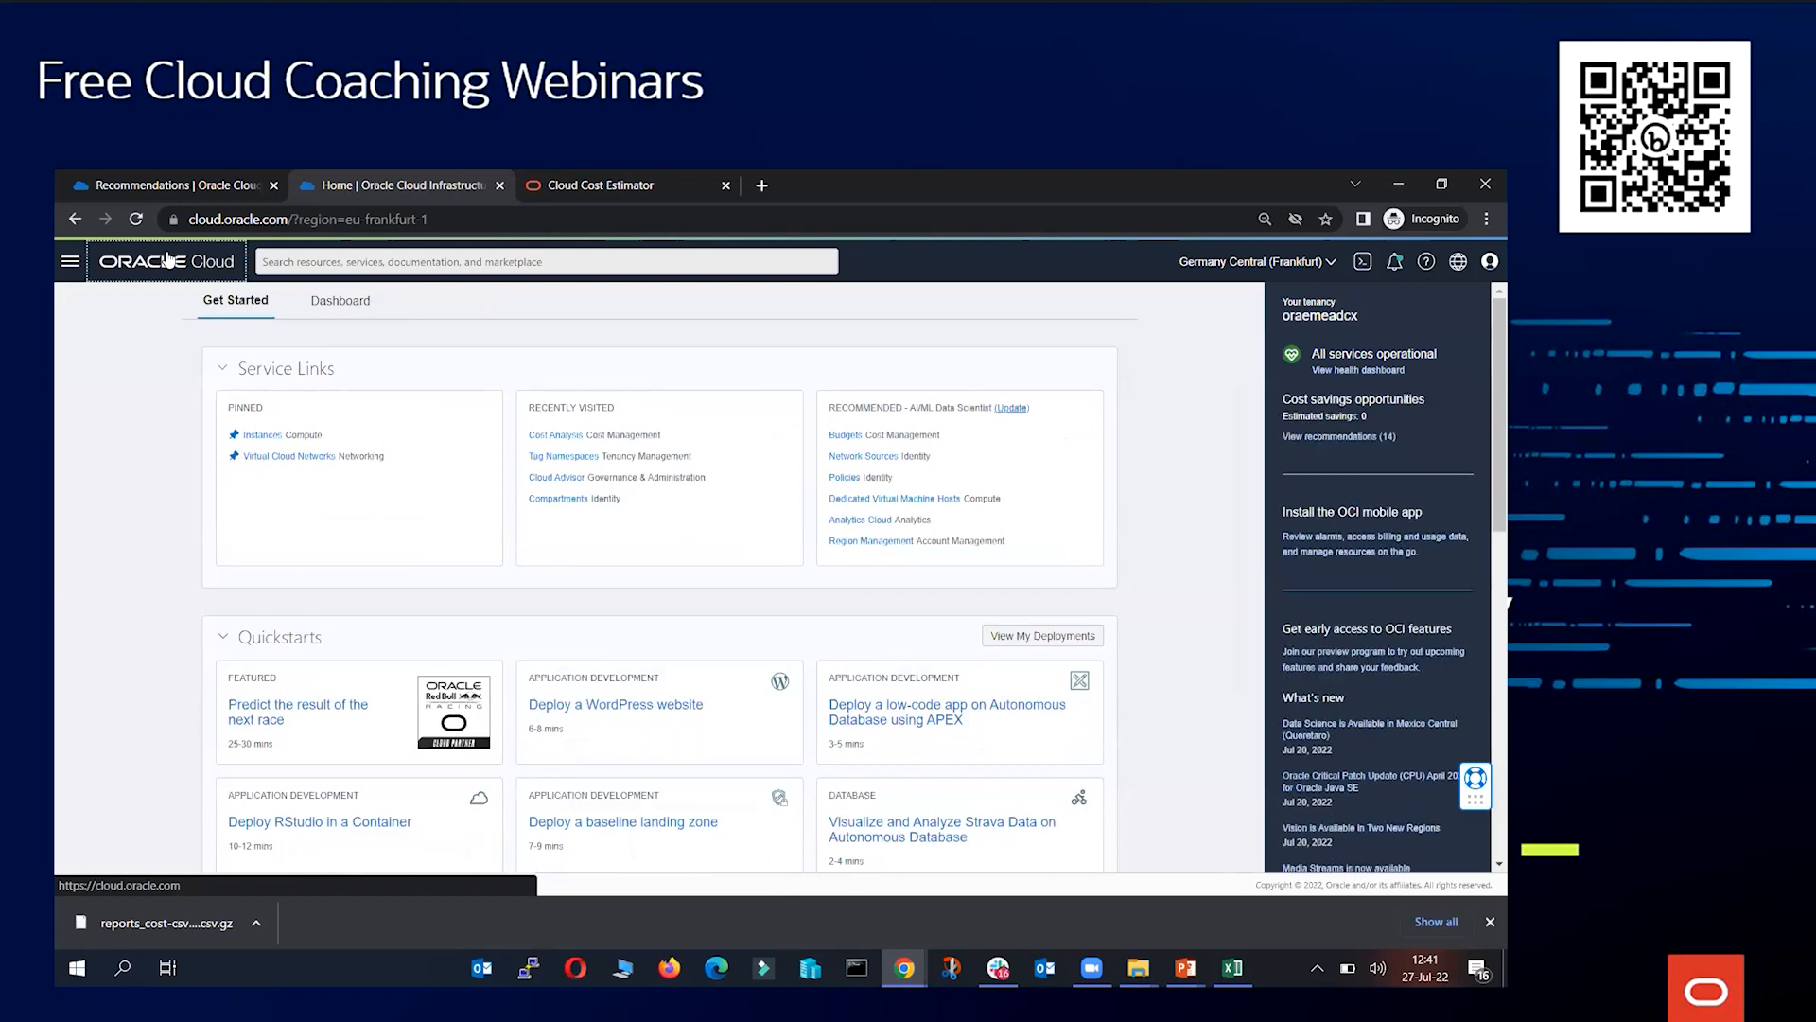